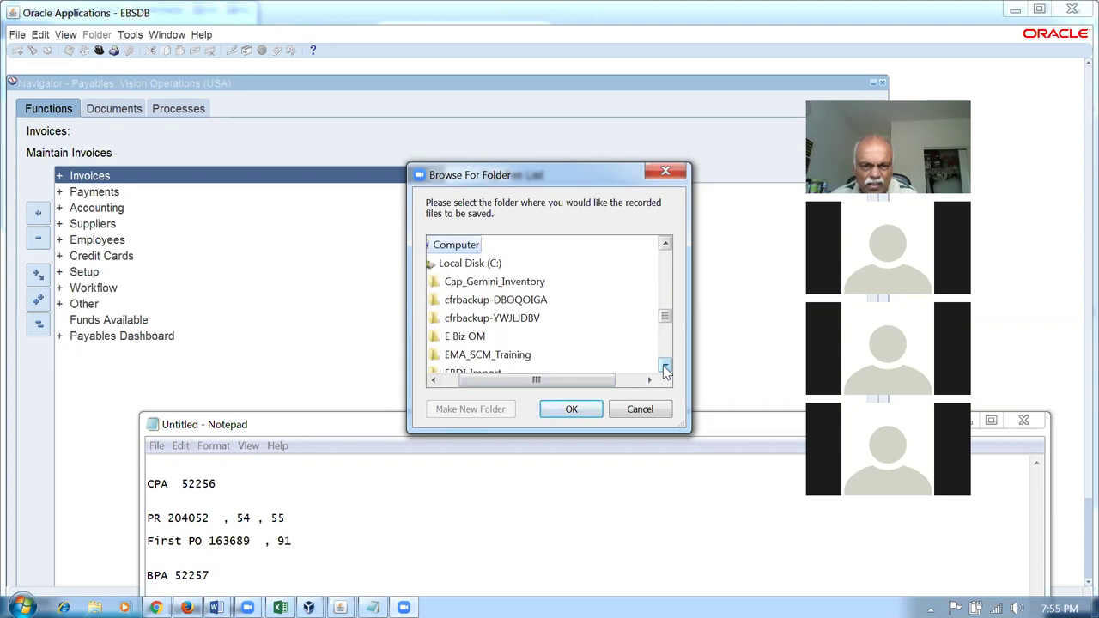
click(665, 367)
click(665, 367)
click(665, 368)
click(666, 368)
- Set the Zoom recording folder to Fusion_SCM_Training\Fusion Procurement Records
click(502, 344)
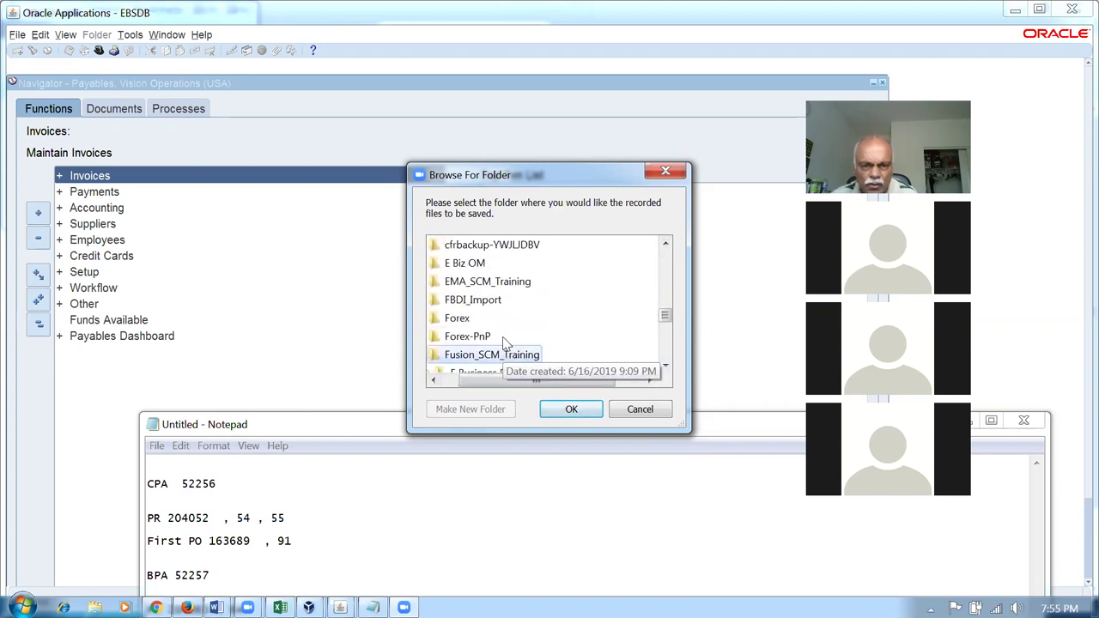
click(665, 366)
click(665, 367)
click(665, 366)
click(665, 367)
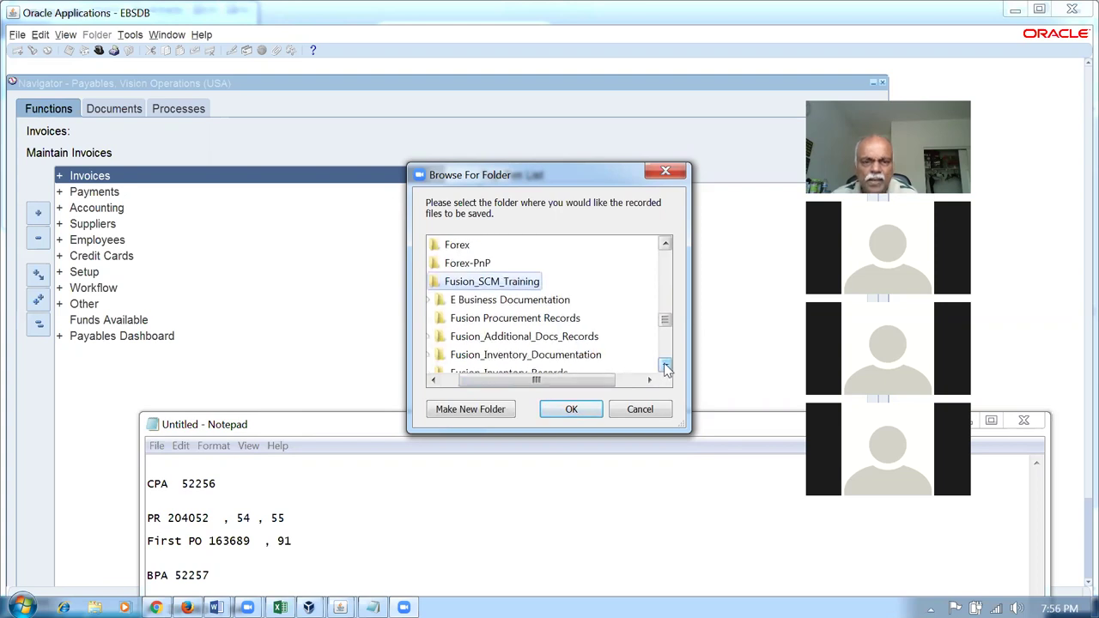
click(510, 321)
click(573, 409)
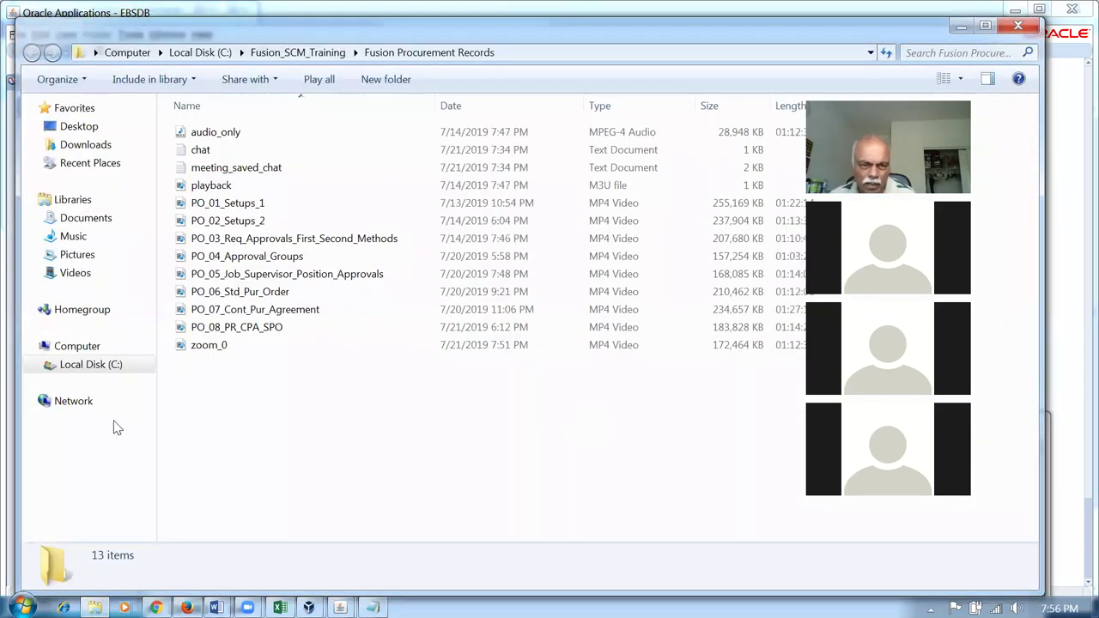
- Rename the zoom_0 recording to PO_09_PR_BPA_SPO, listed after PO_08_PR_CPA_SPO
click(218, 350)
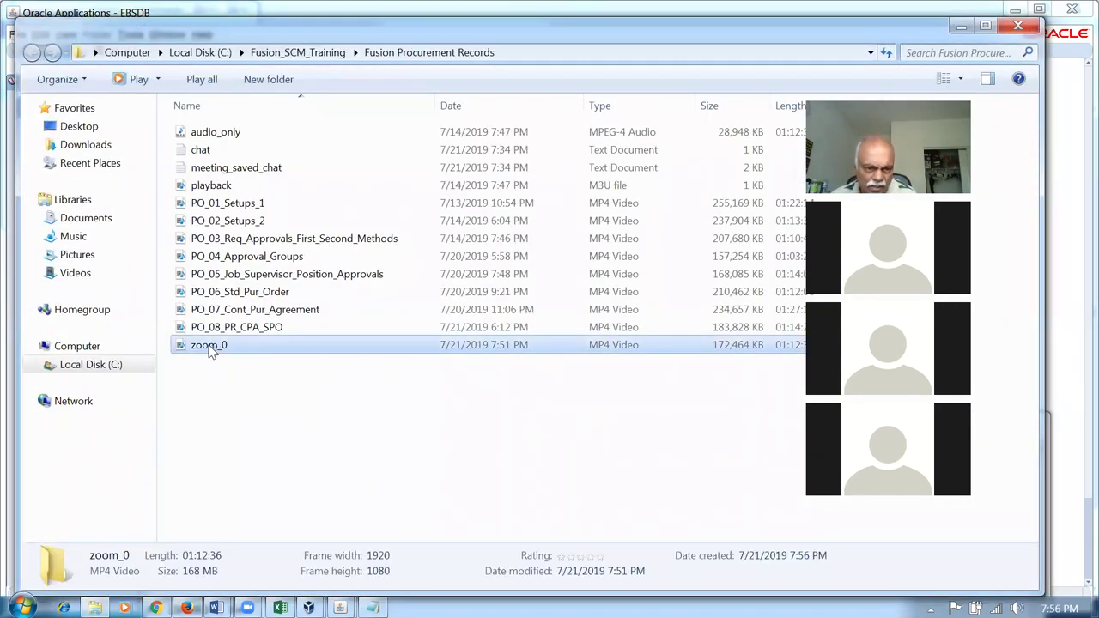
right_click(208, 346)
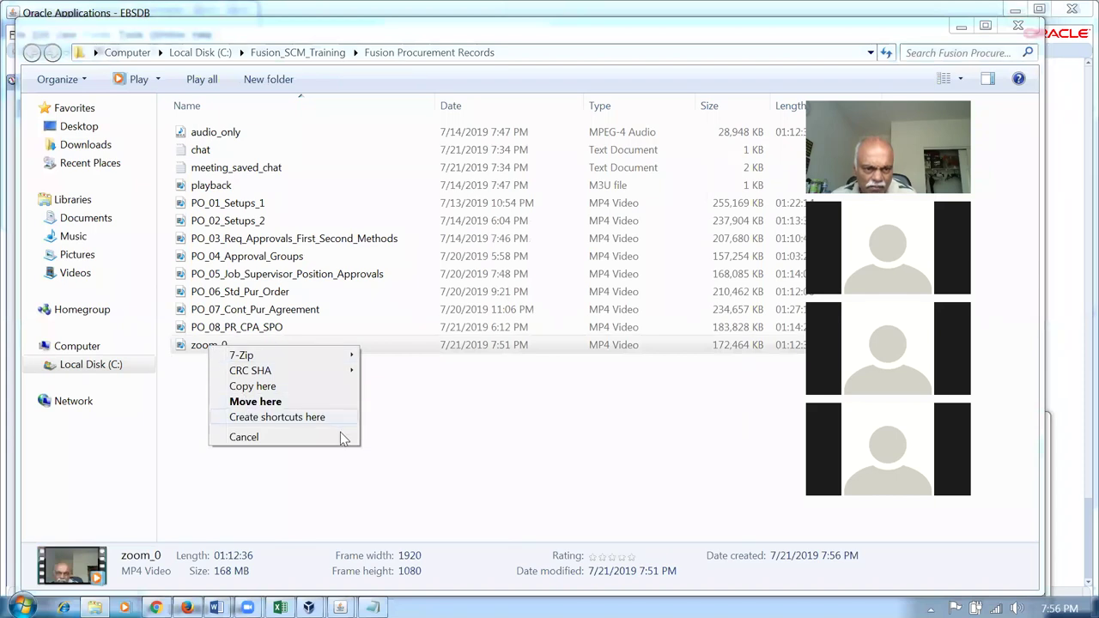
click(341, 439)
click(212, 350)
right_click(212, 352)
click(253, 316)
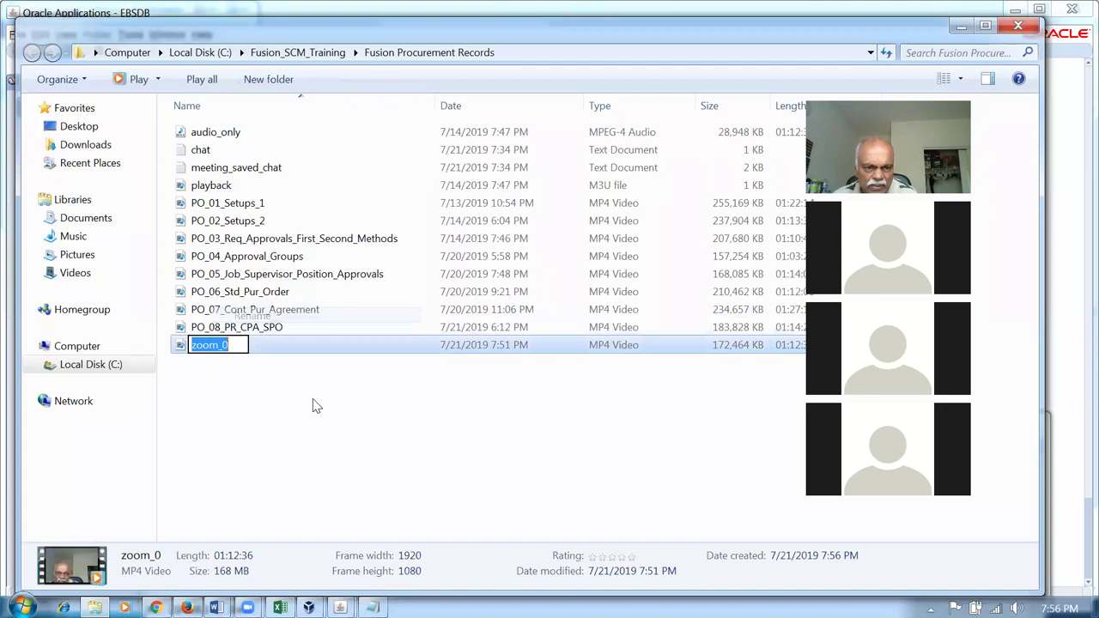
text(PO_)
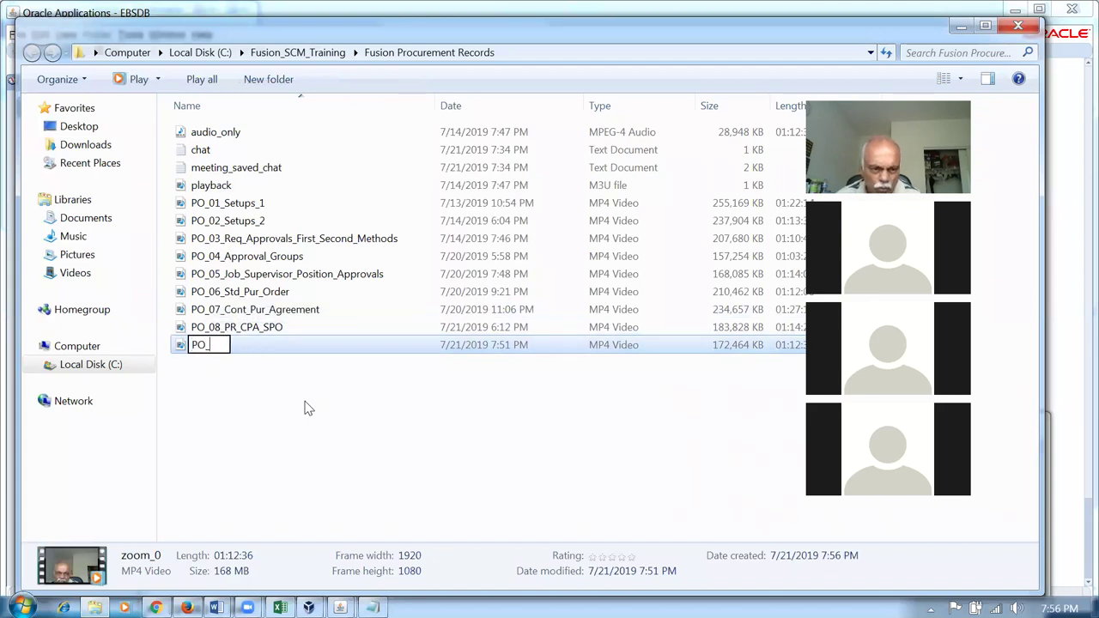
text(09)
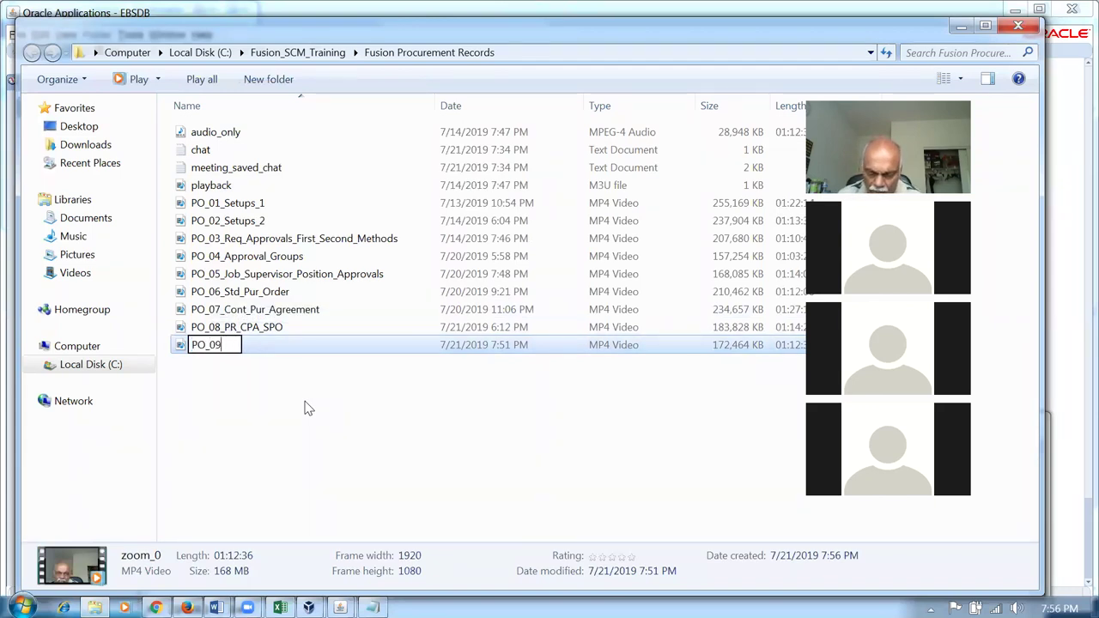
text(_PR_)
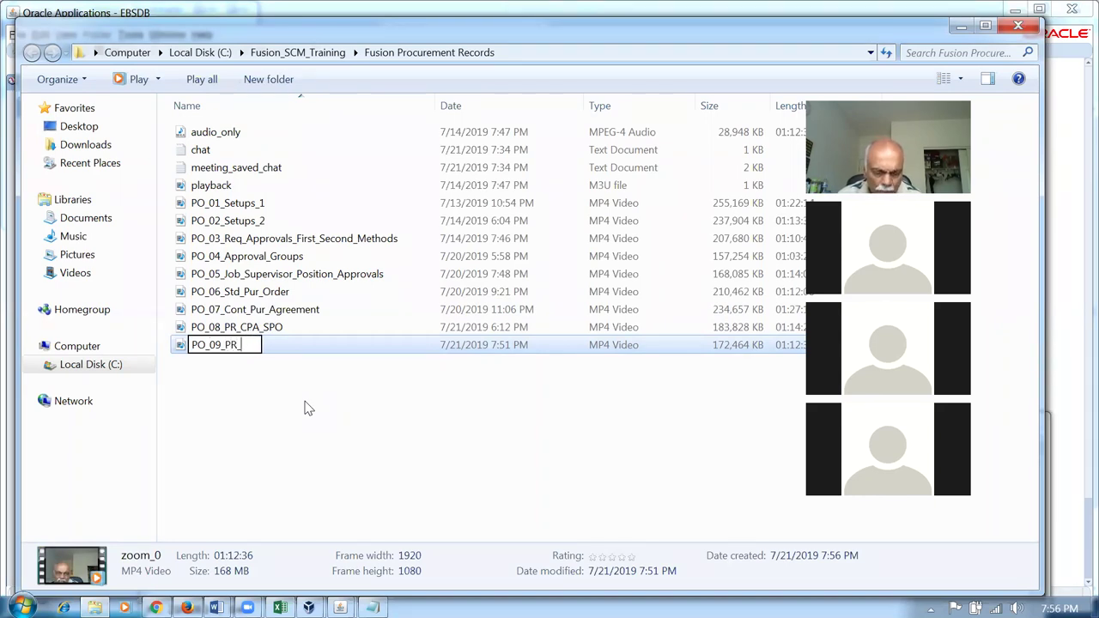
text(BPA)
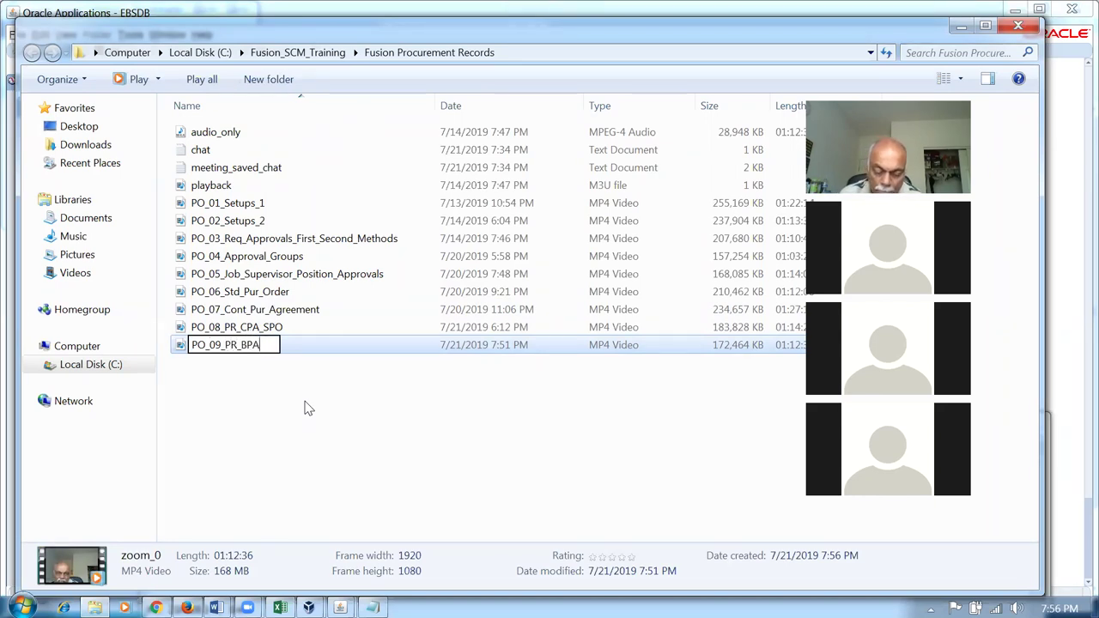
text(_SPO)
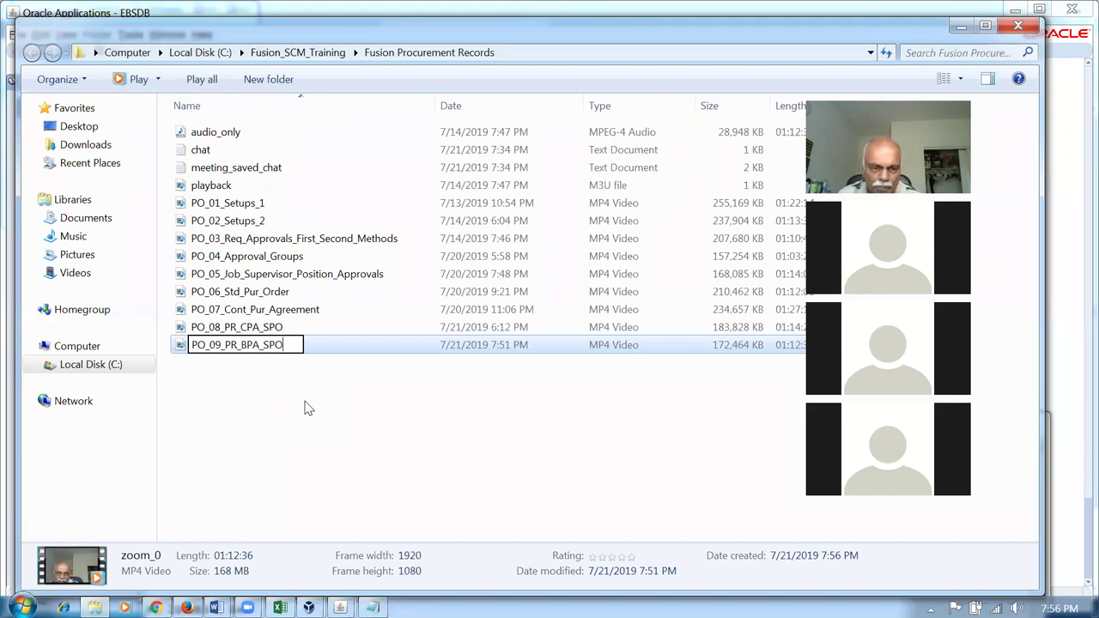
click(290, 421)
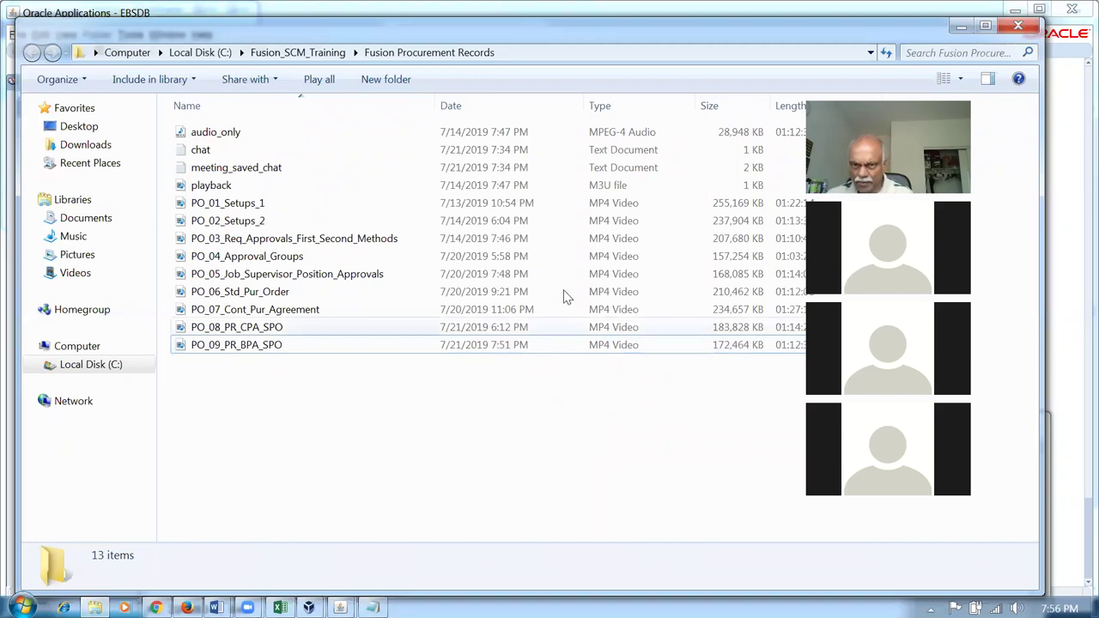
click(231, 327)
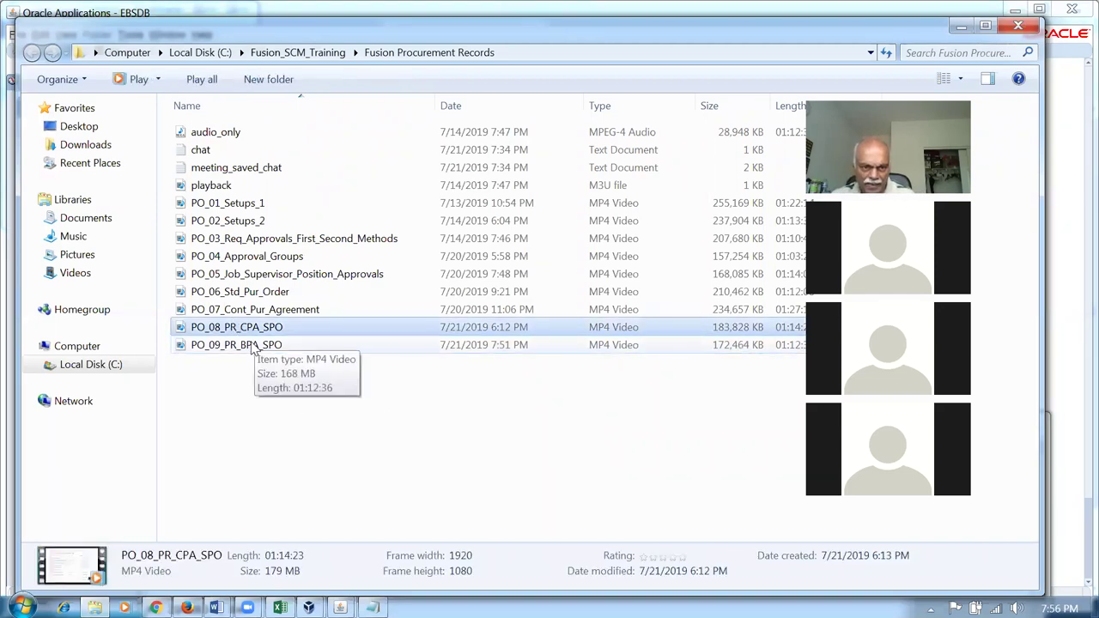
click(262, 344)
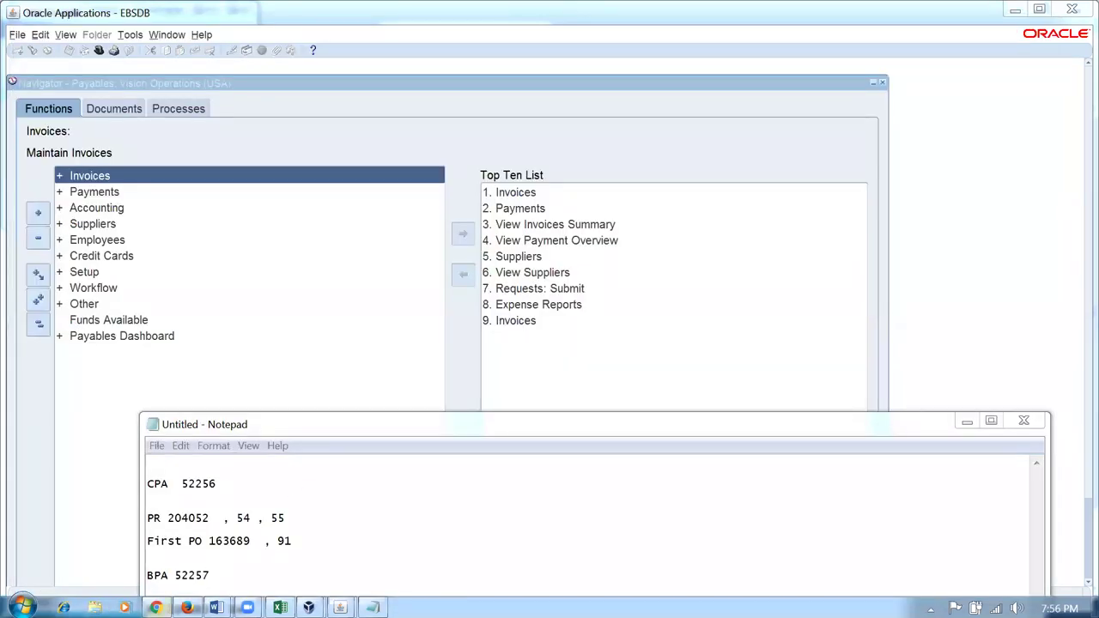
- In Chrome, go from the Oracle home page through Procurement to Purchase Requisitions
click(155, 607)
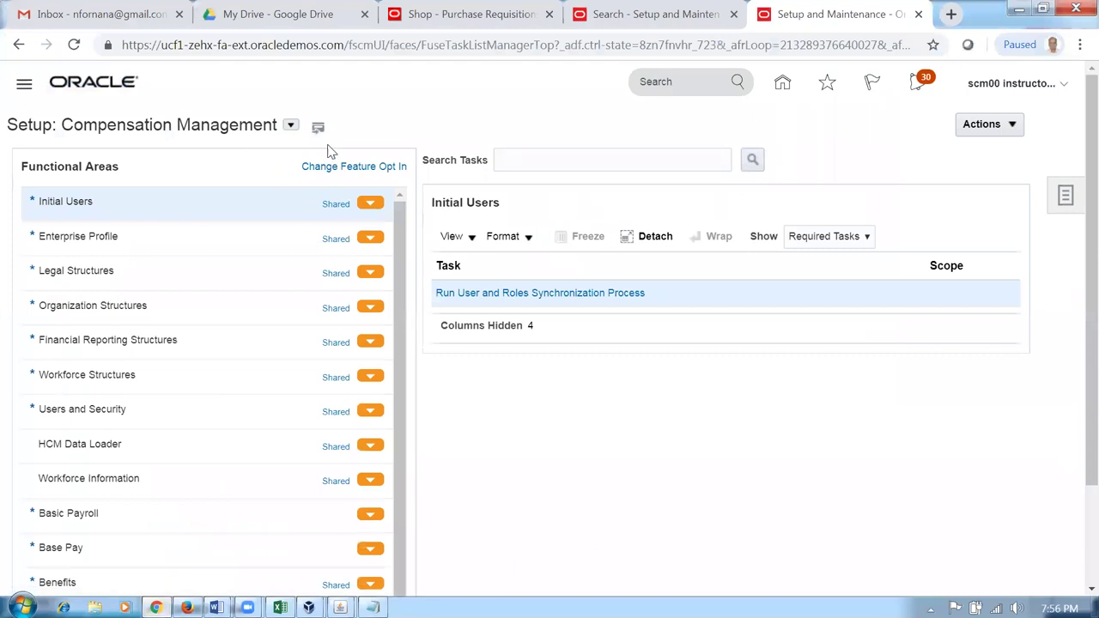
click(782, 84)
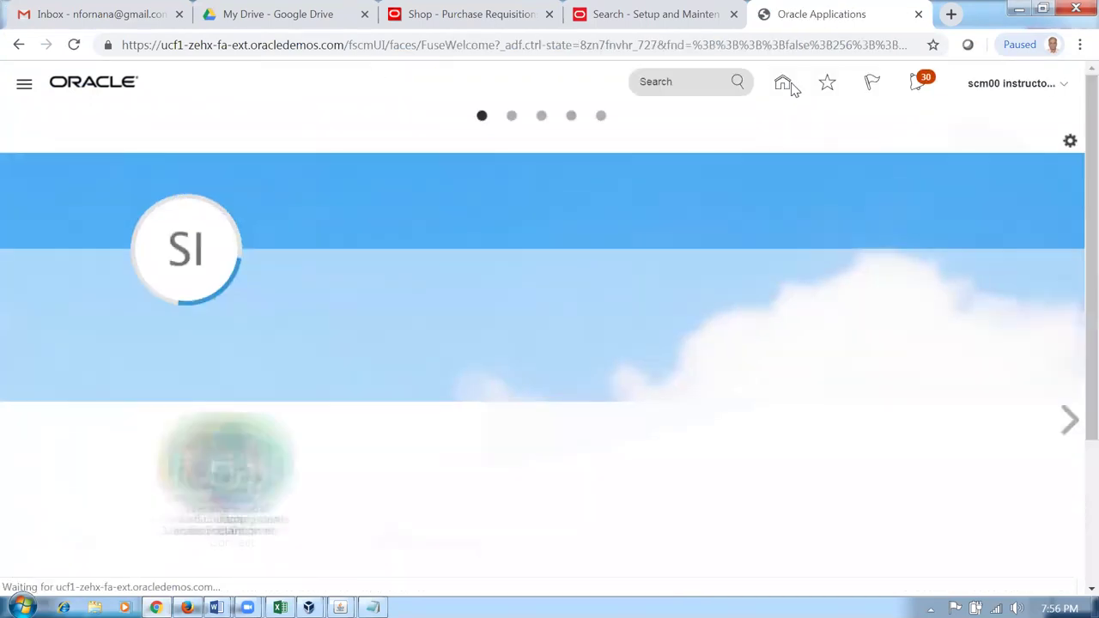
click(623, 462)
scroll(496, 446, down, 2)
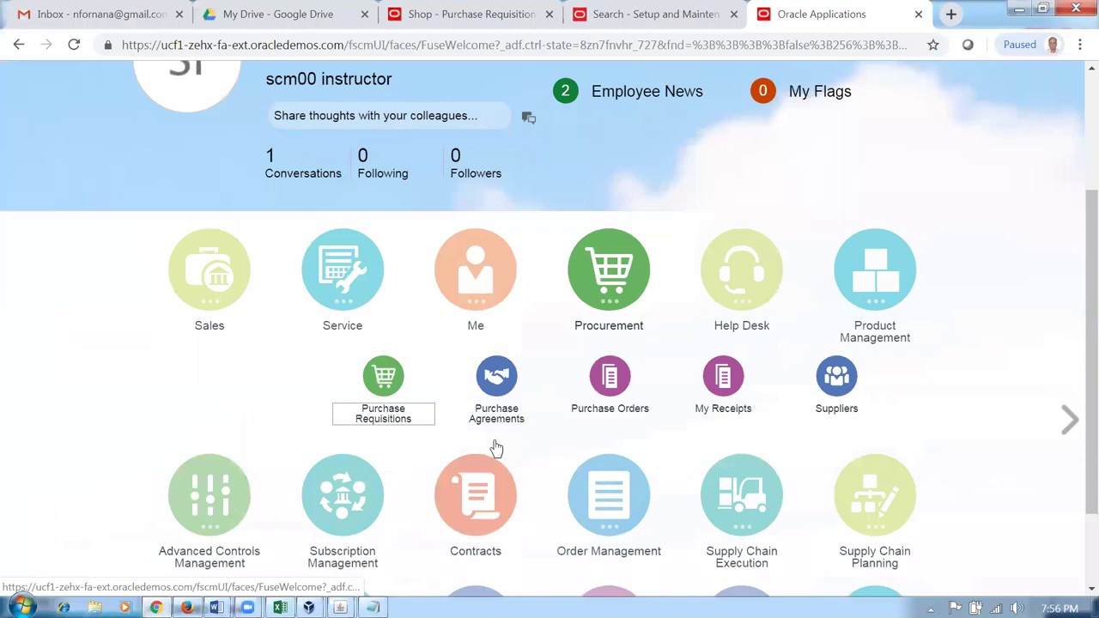
click(383, 393)
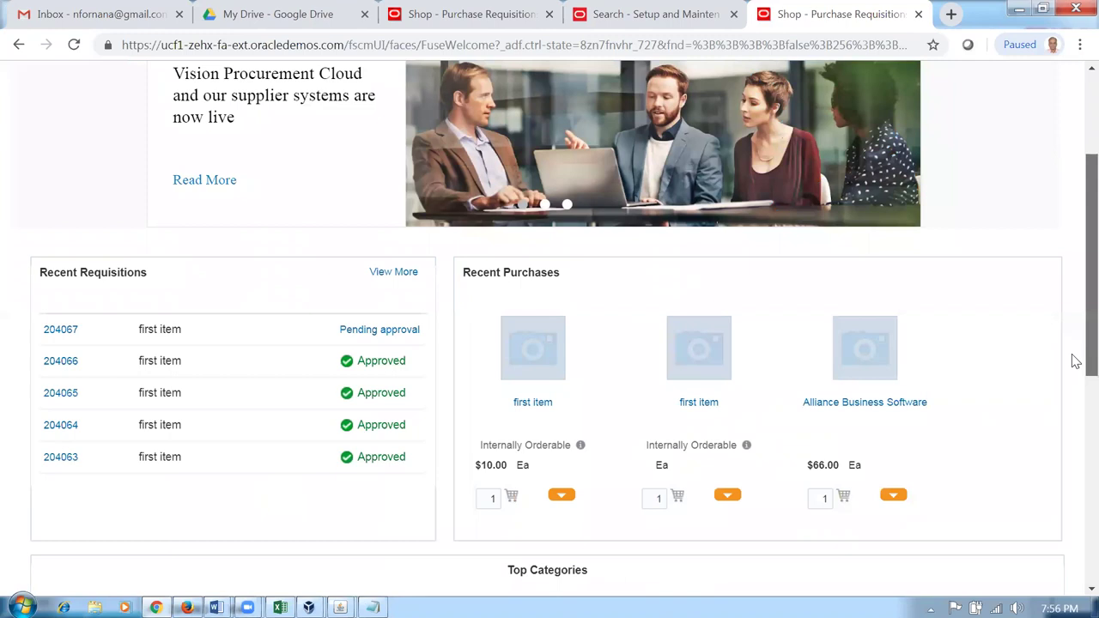
scroll(1075, 359, up, 1)
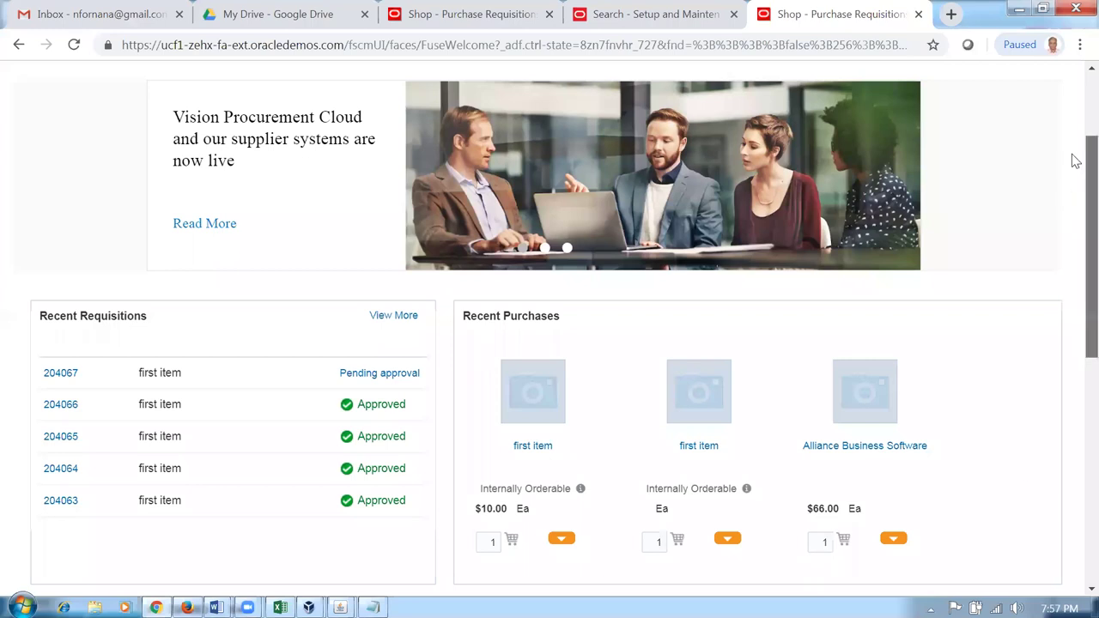
scroll(1073, 152, up, 3)
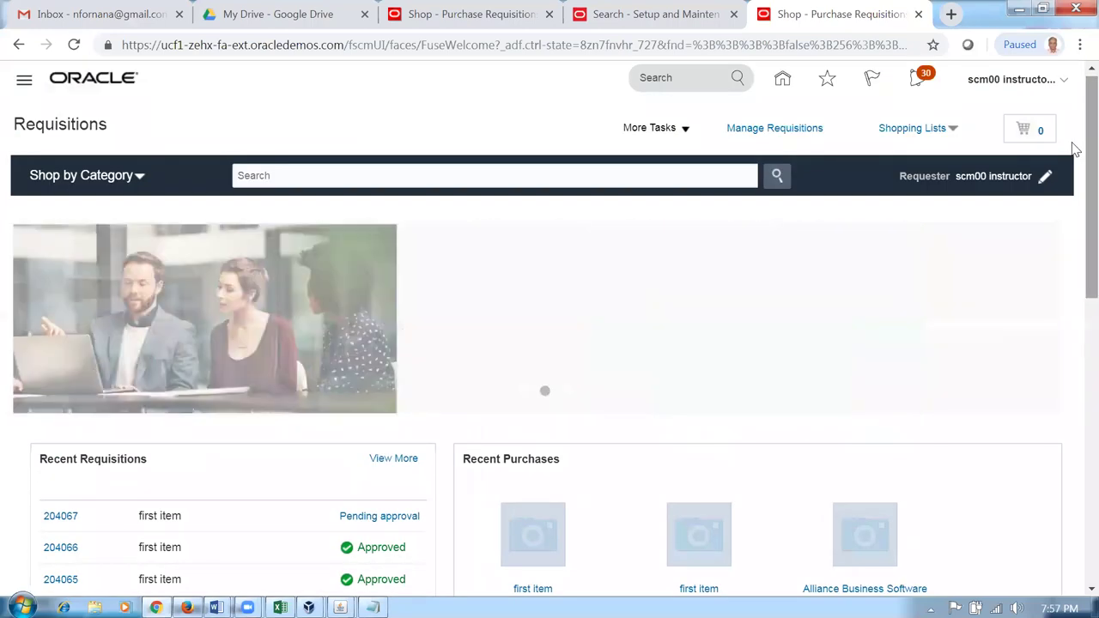
click(650, 131)
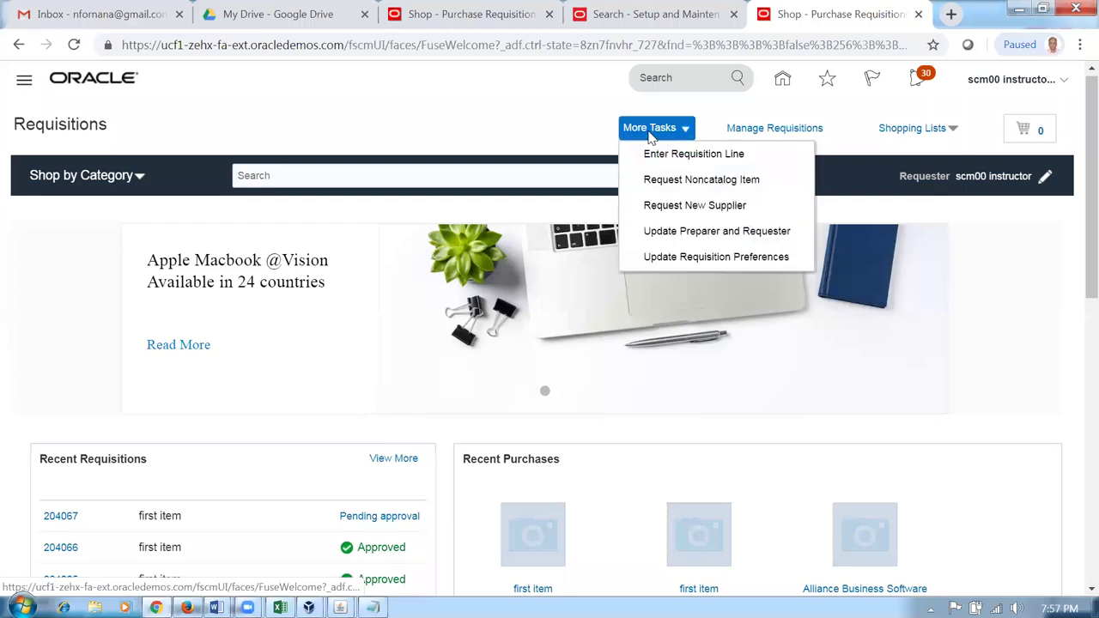
click(668, 163)
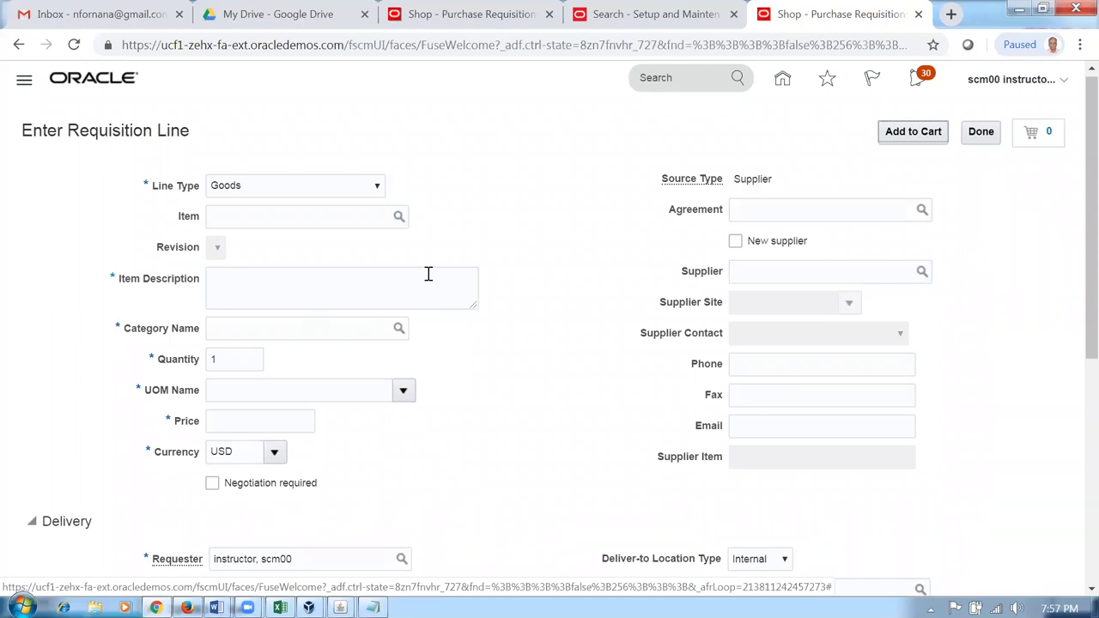
click(24, 83)
scroll(706, 350, down, 5)
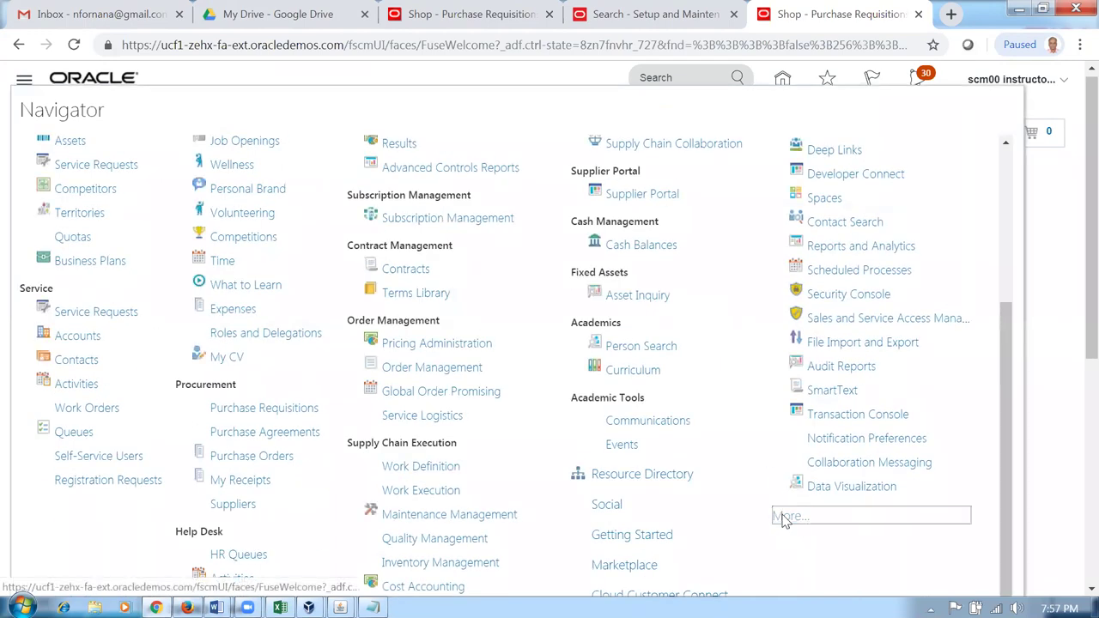
click(788, 516)
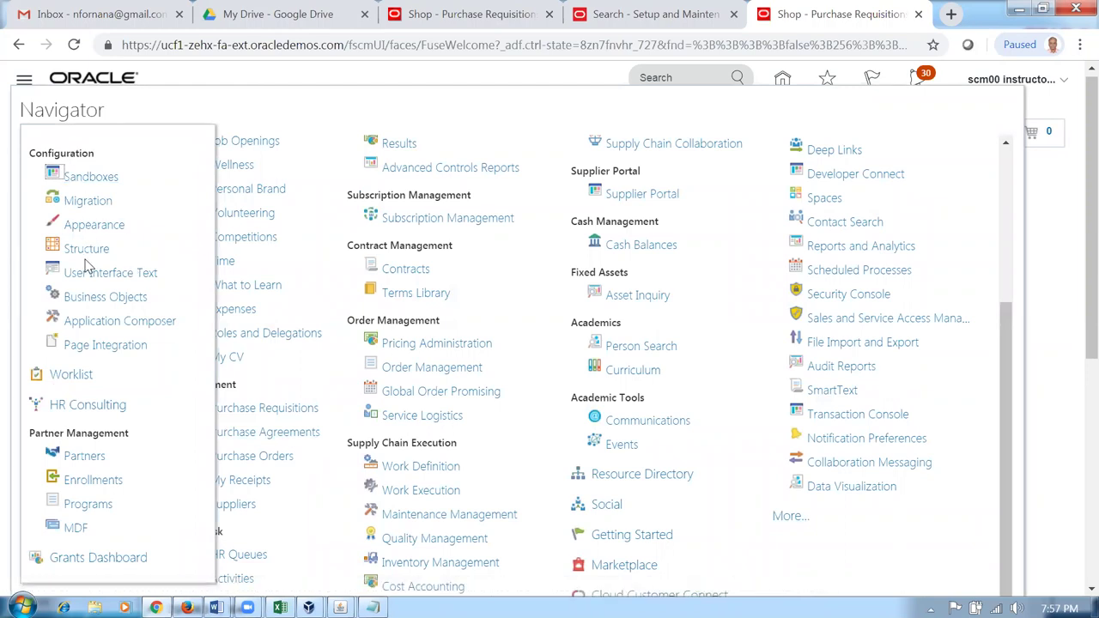
click(93, 178)
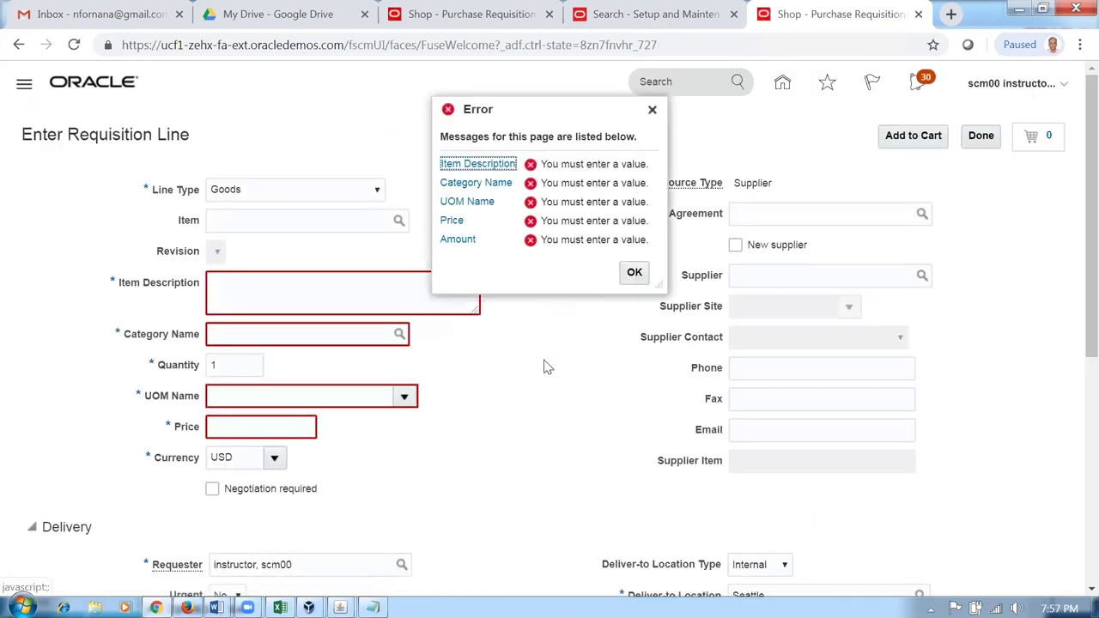
click(632, 273)
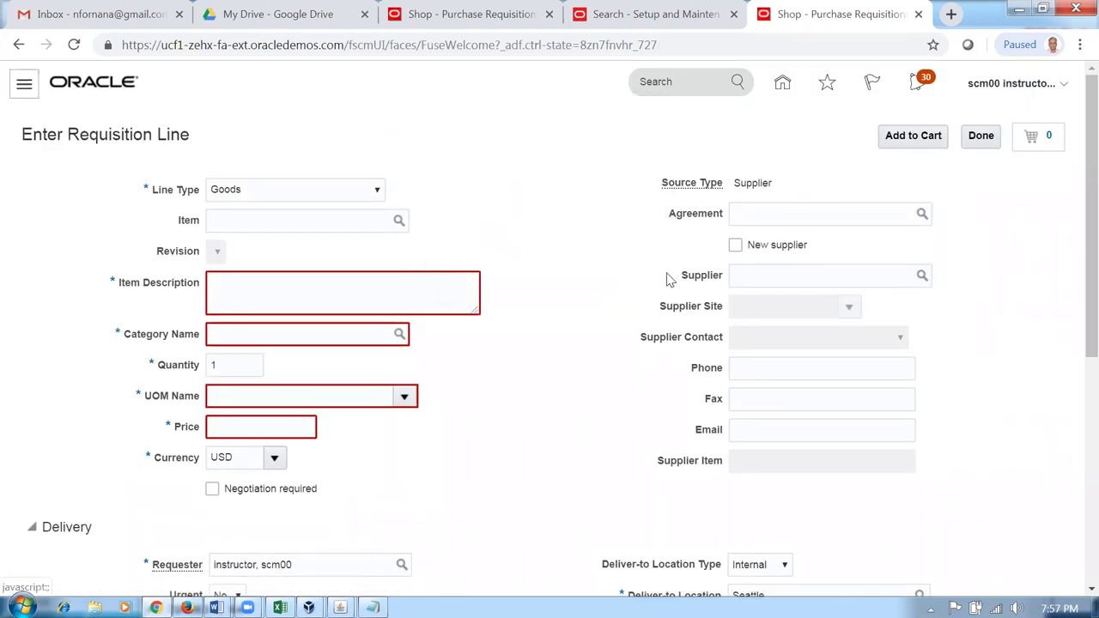
click(996, 138)
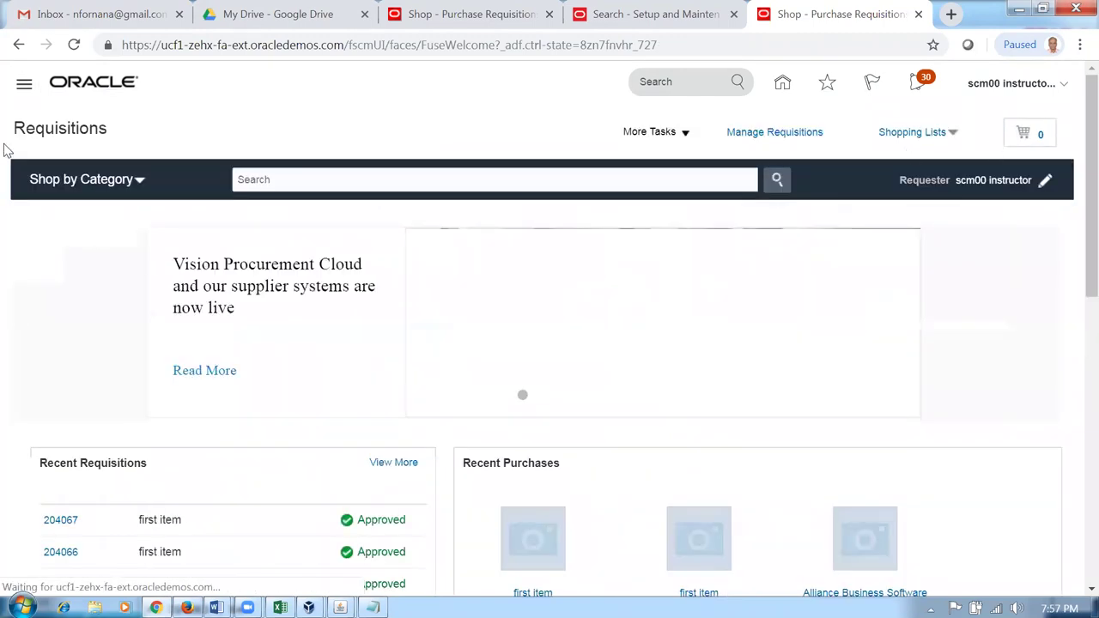
- Open Sandboxes from the Navigator's Configuration group and start creating a new sandbox
click(24, 83)
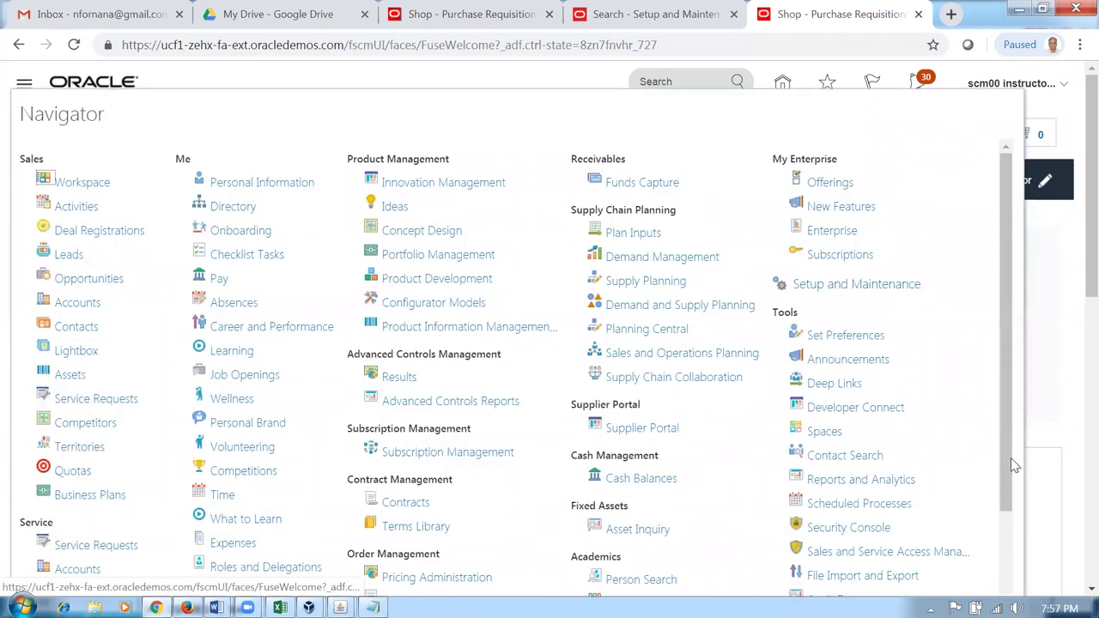
scroll(1013, 463, down, 3)
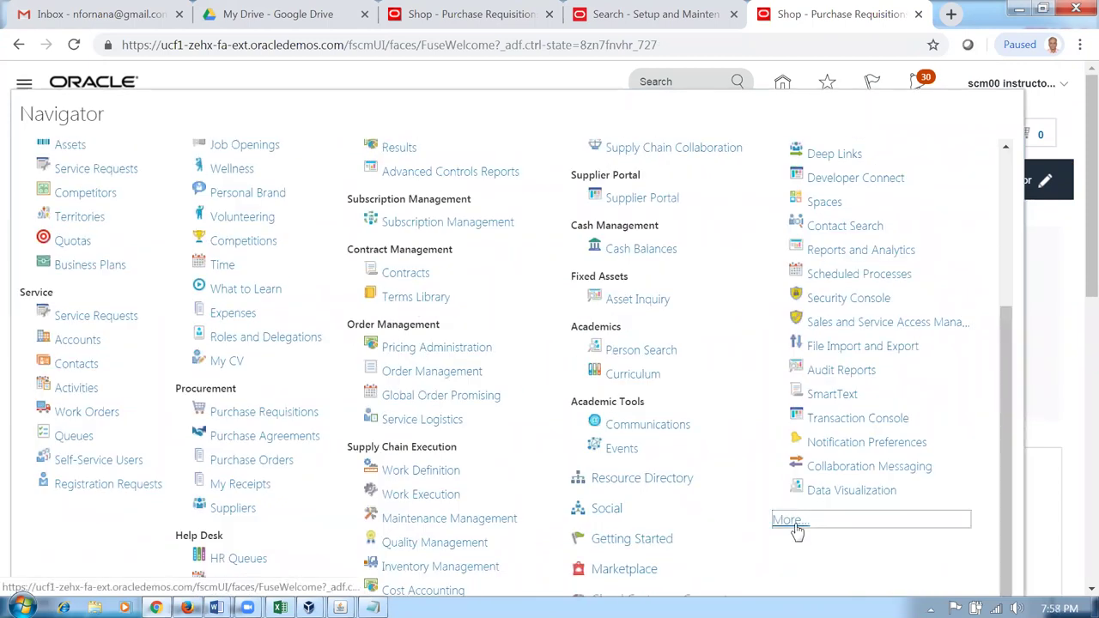
click(795, 525)
click(92, 184)
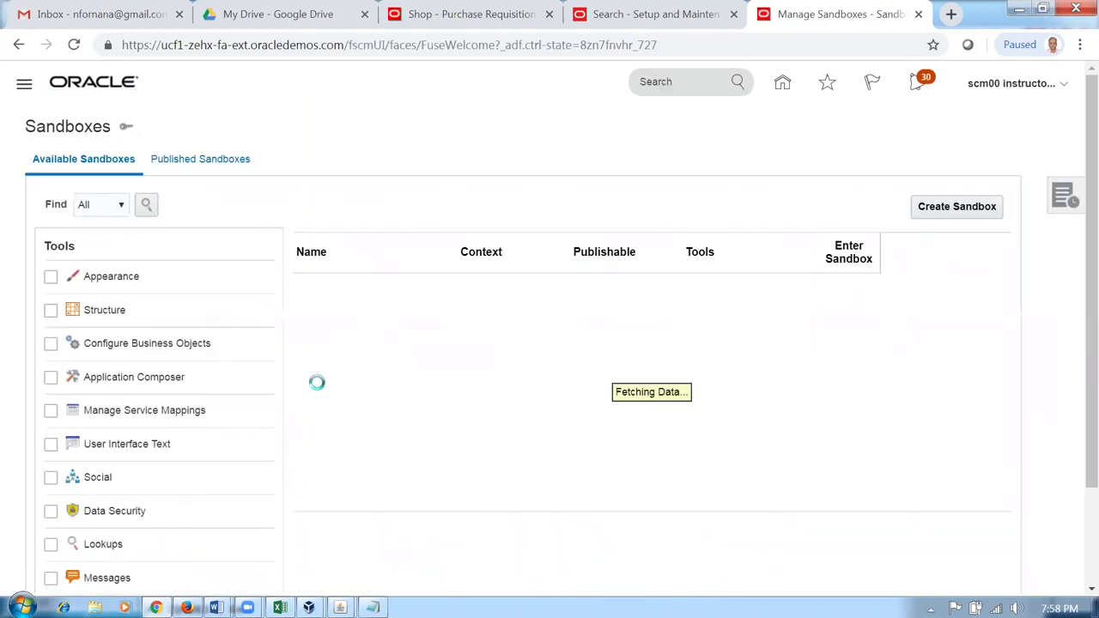
click(965, 208)
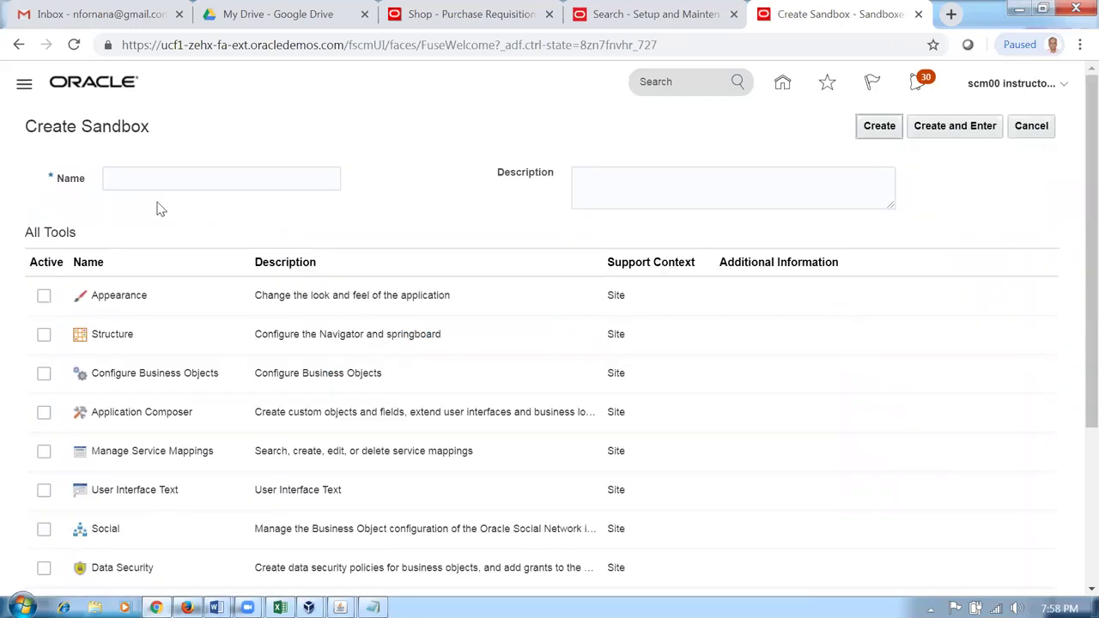
- Create sandbox SB_15 with Page Composer enabled and enter it
click(151, 180)
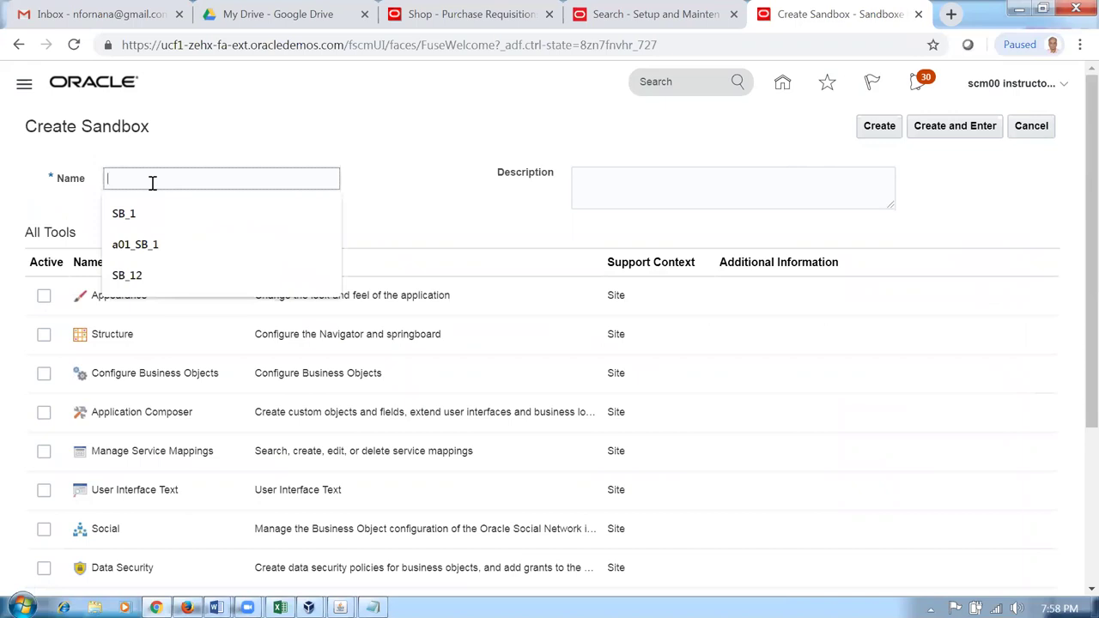
text(SB_)
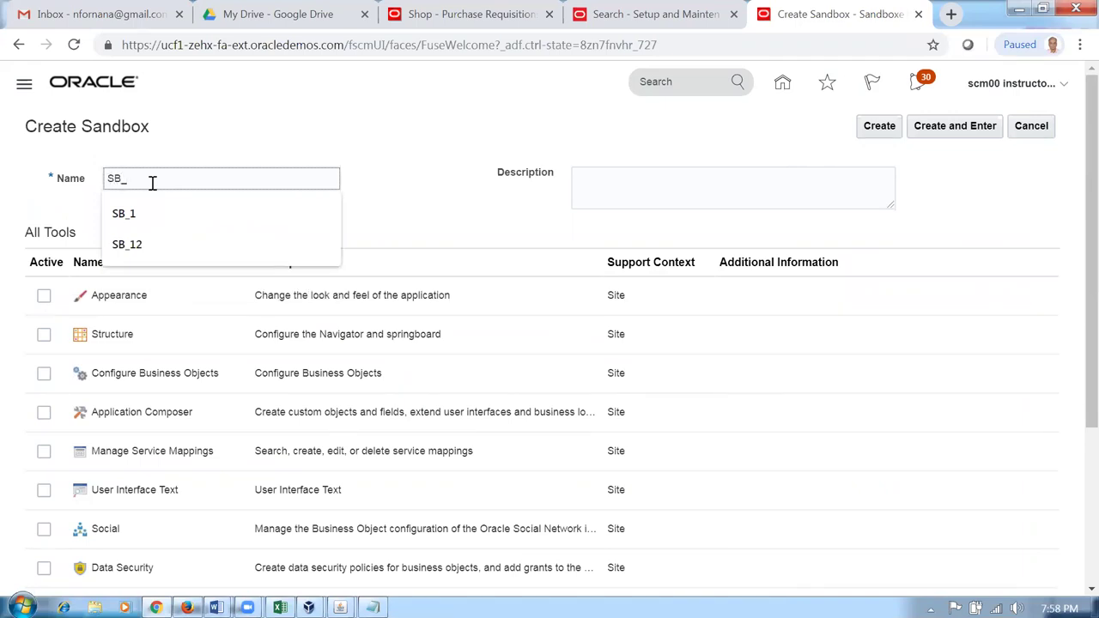
text(15)
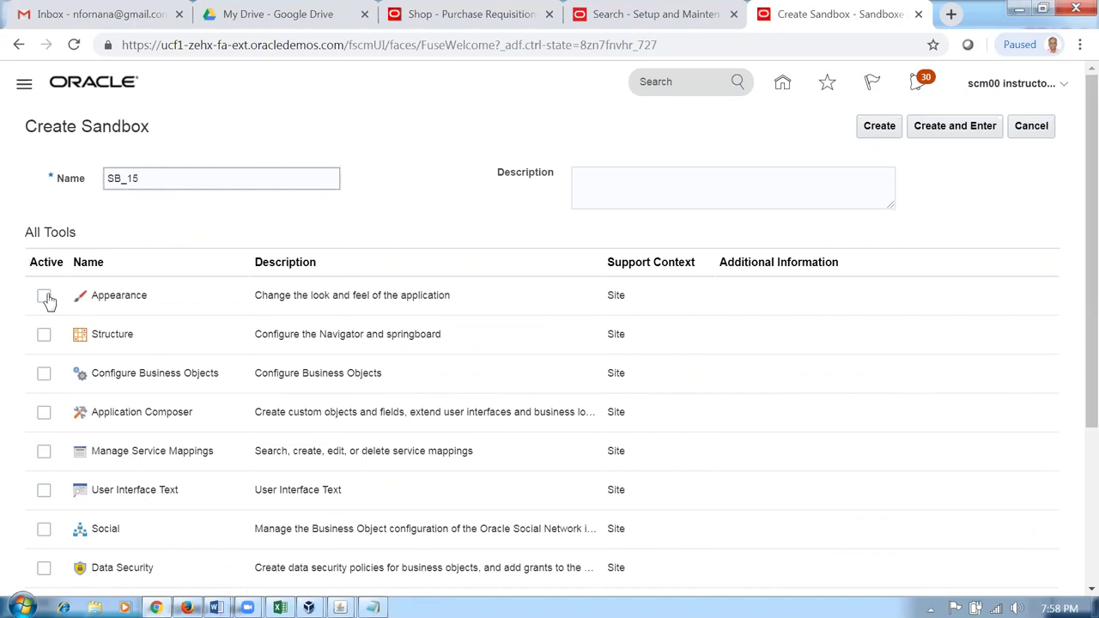
scroll(1075, 436, down, 2)
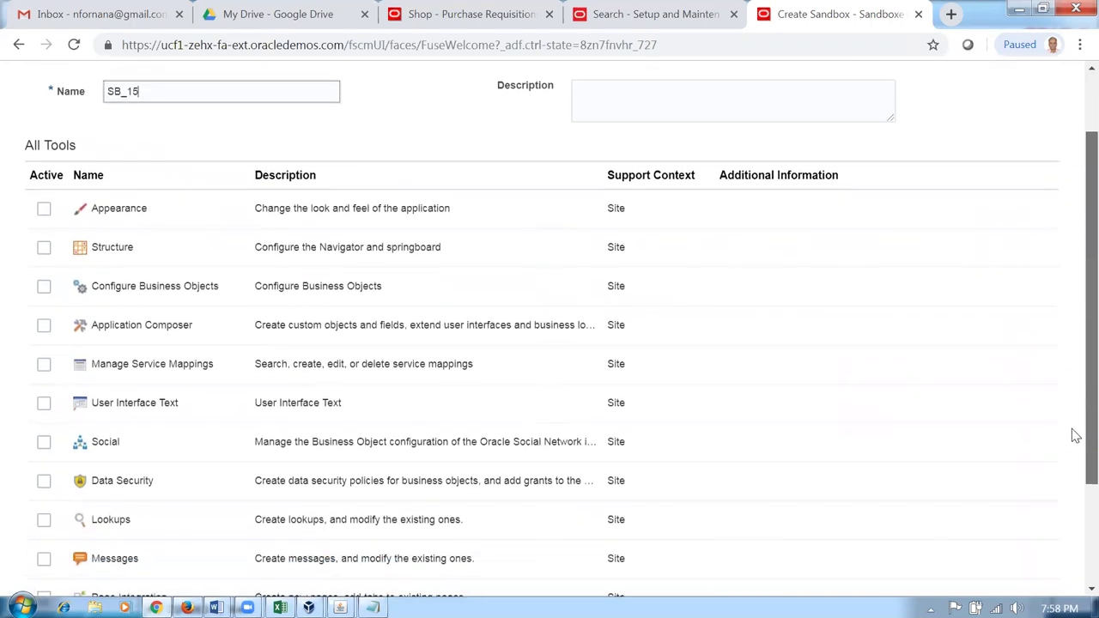
scroll(1073, 480, down, 3)
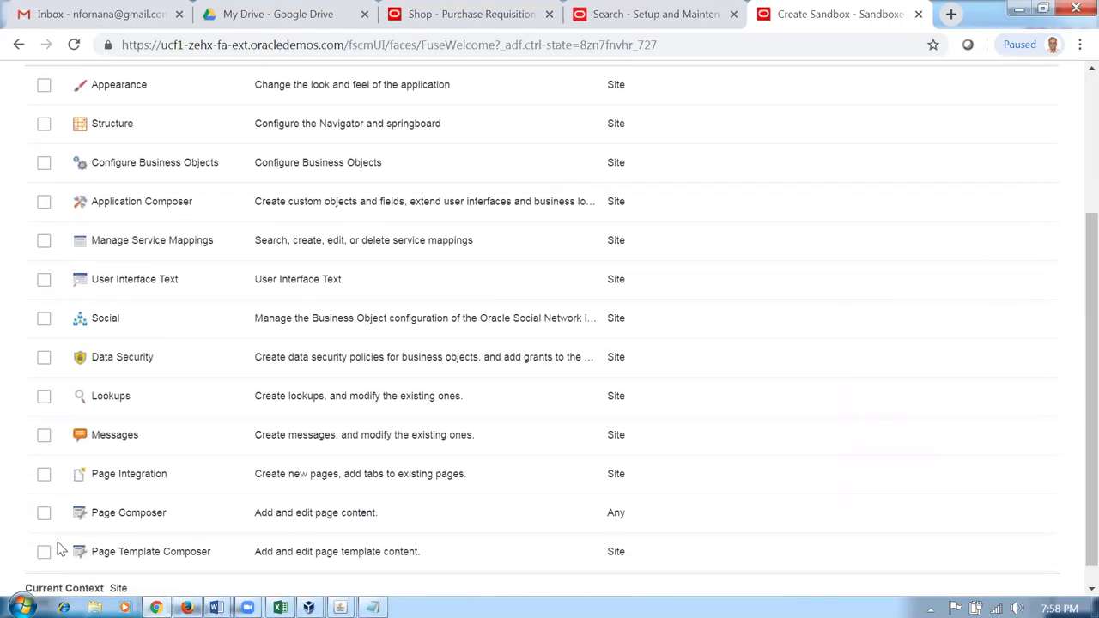
click(43, 515)
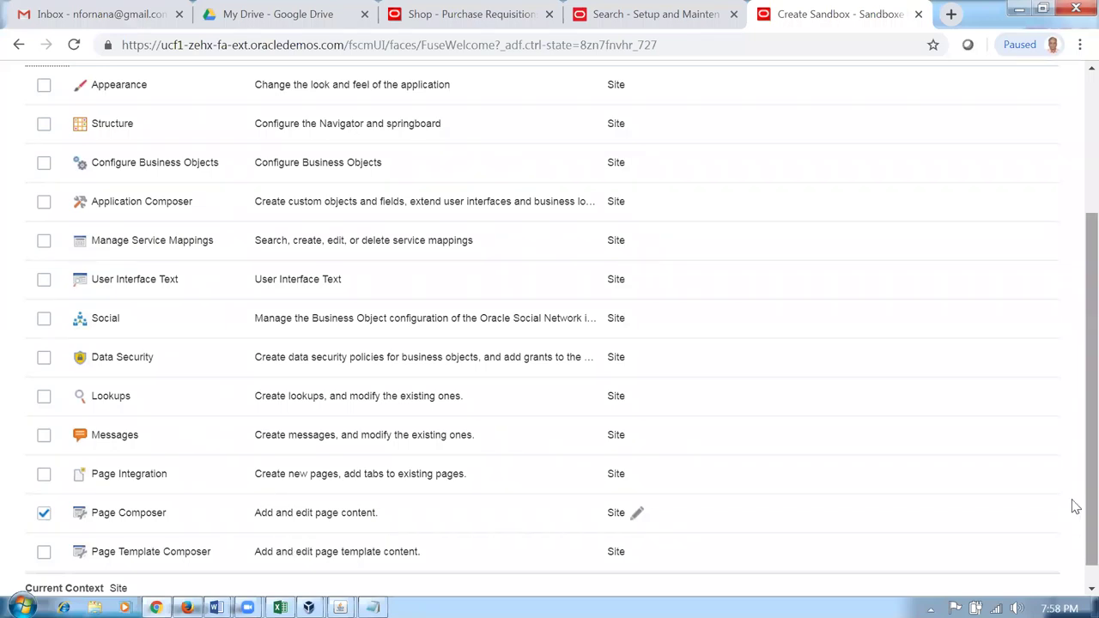
drag(1076, 508, 1072, 328)
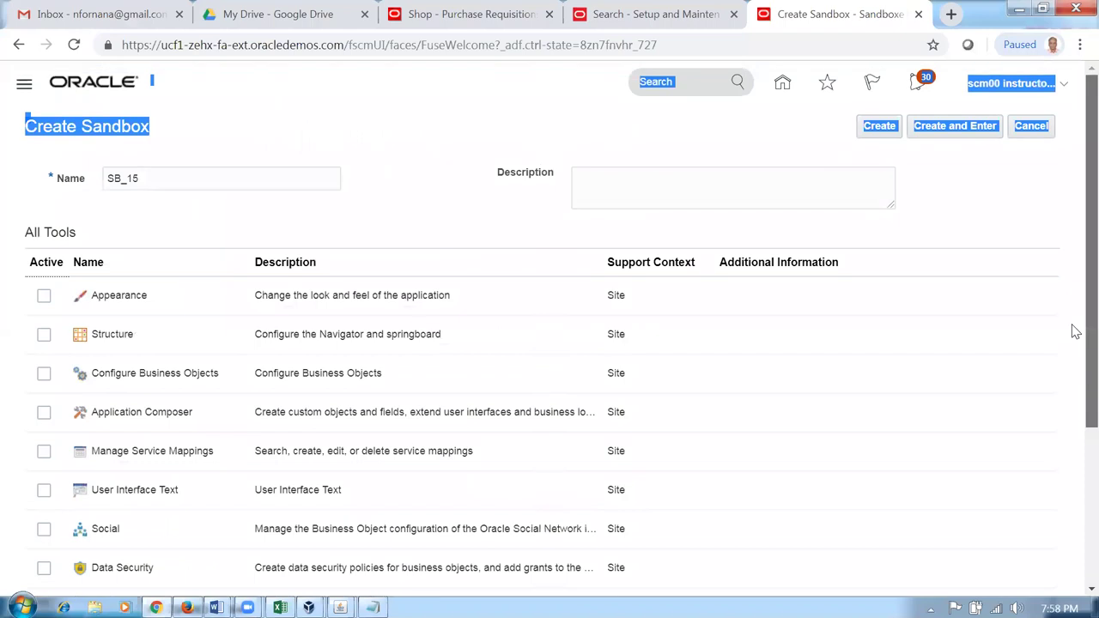
click(610, 194)
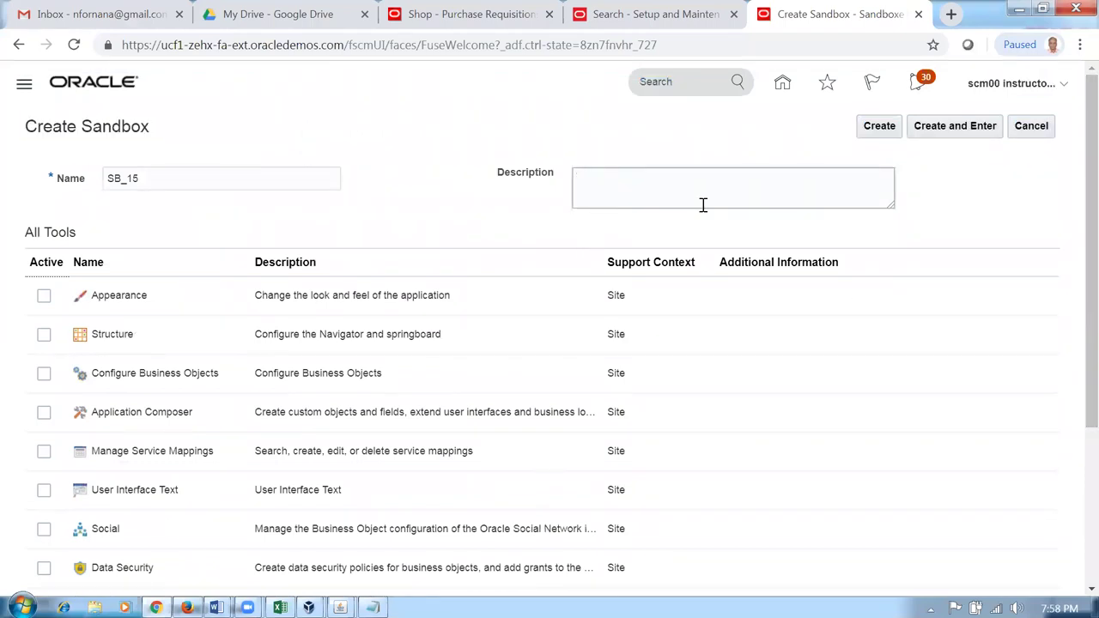
click(969, 126)
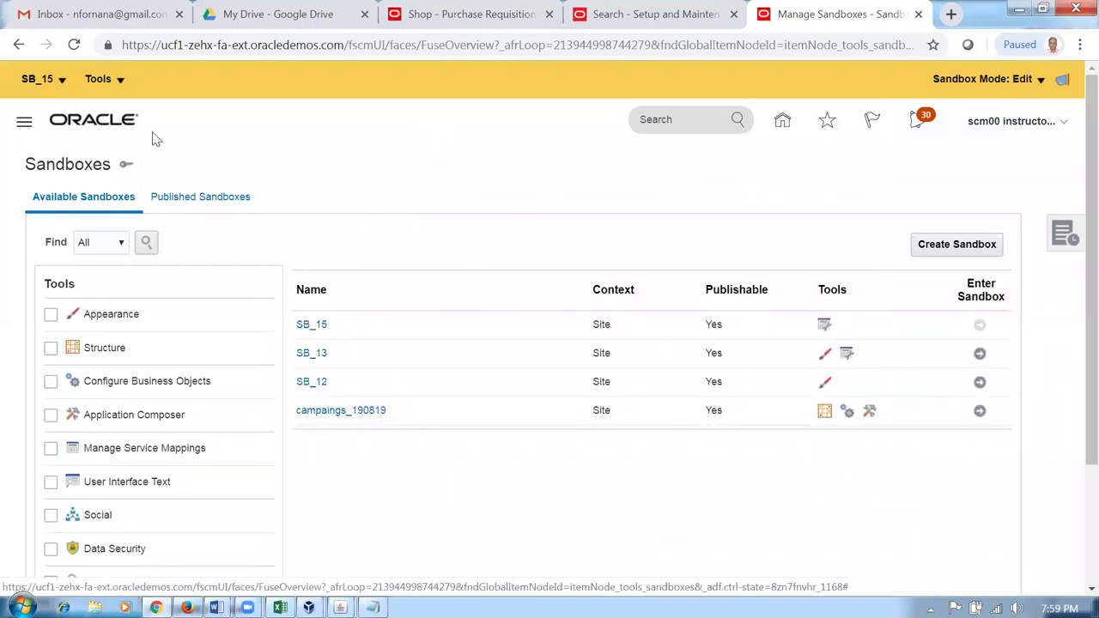
- Reopen the Purchase Requisitions page via Home and Procurement inside sandbox SB_15
click(781, 124)
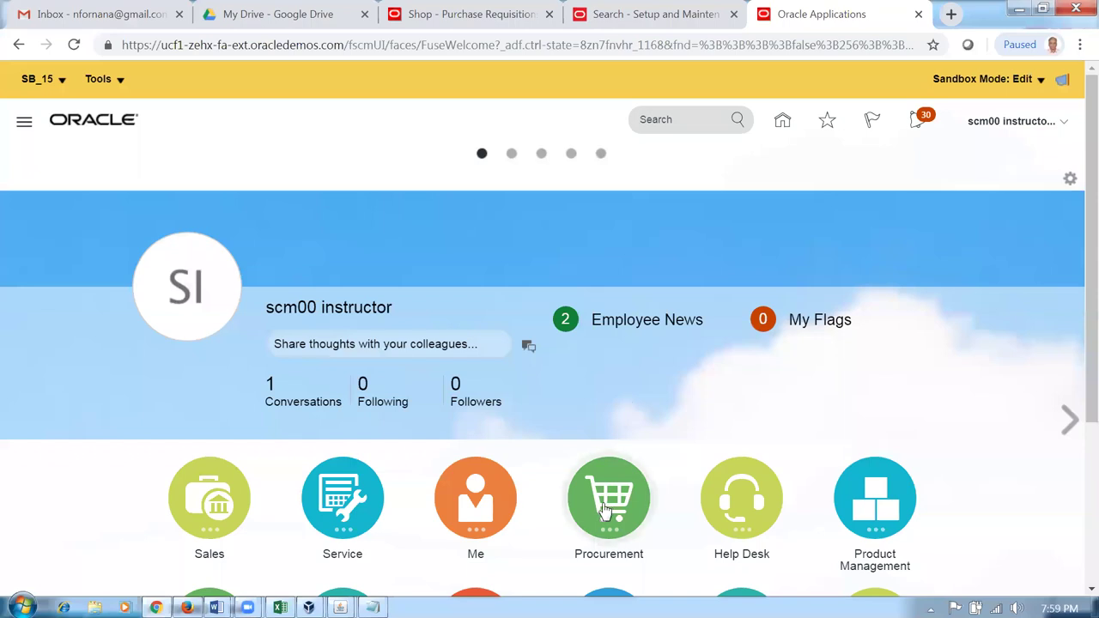
click(605, 507)
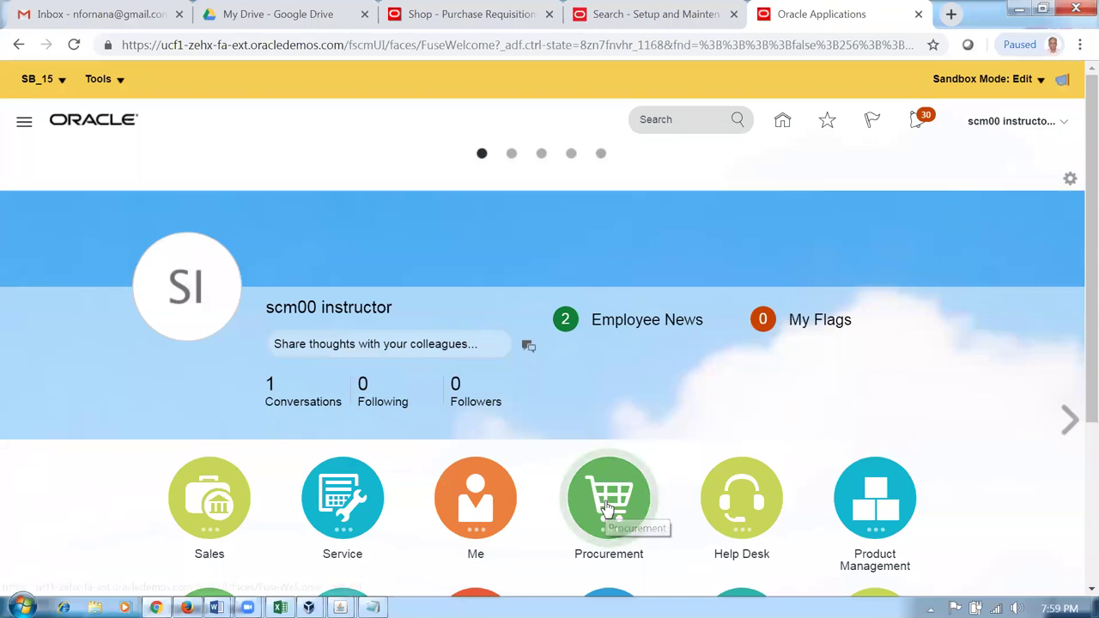
click(388, 296)
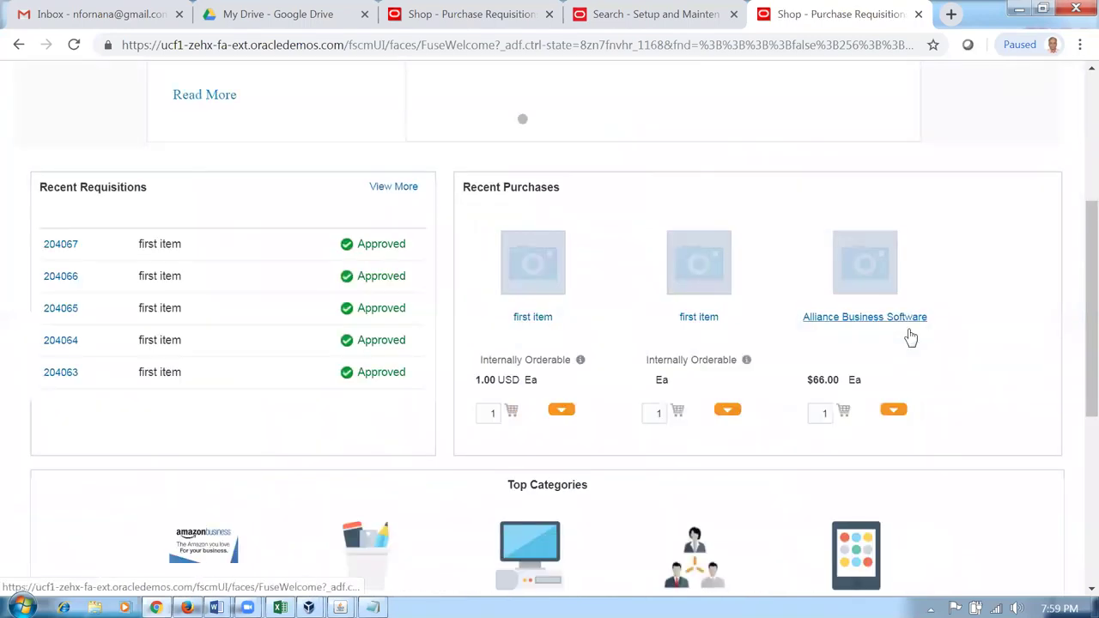
scroll(1072, 197, up, 4)
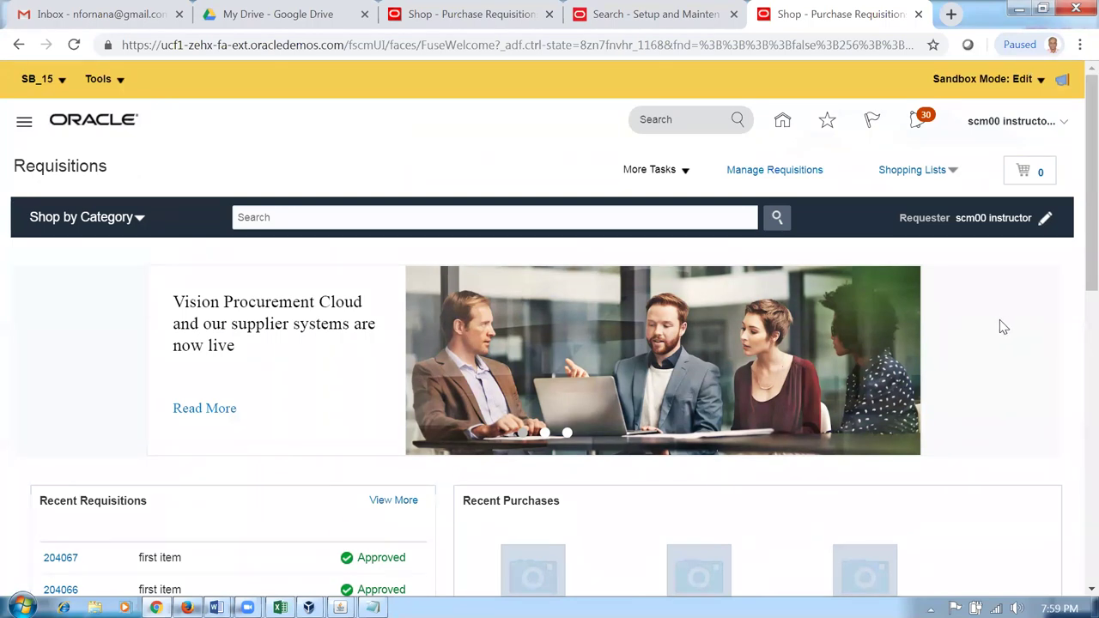
click(657, 172)
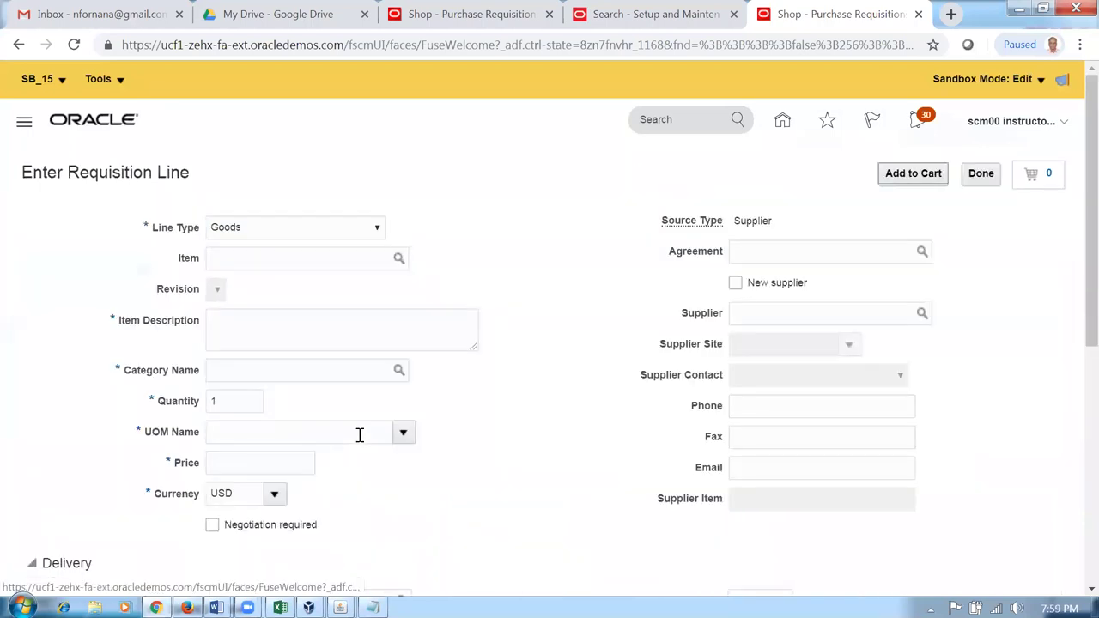
- Enter item aa1_item1 on the requisition line, dismiss the error, and set Source Type to Supplier
click(277, 260)
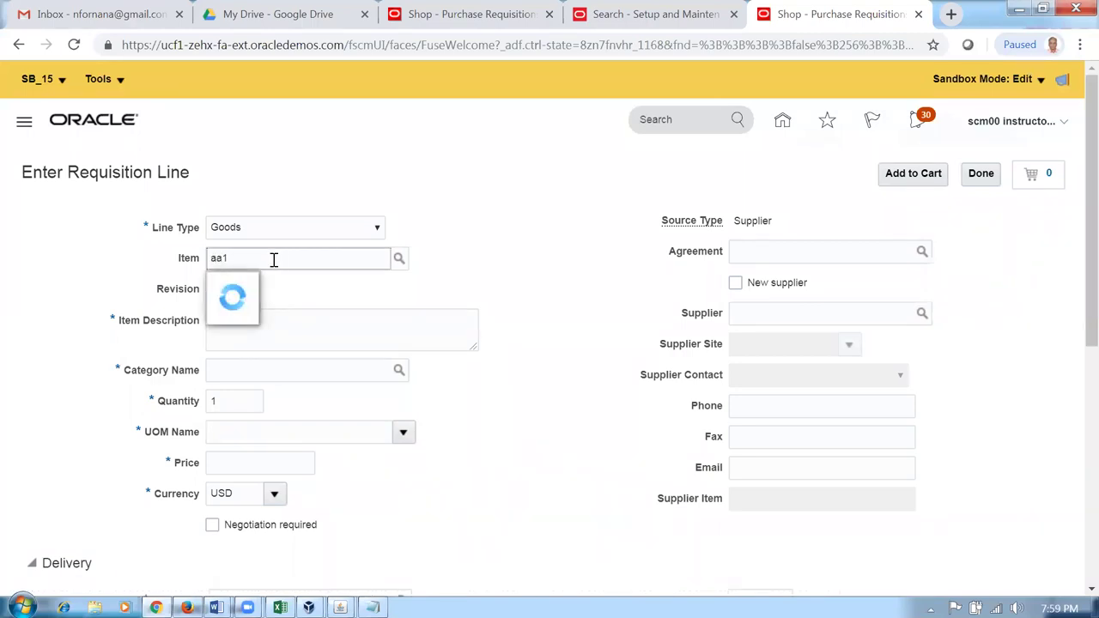
text(aa1)
click(272, 293)
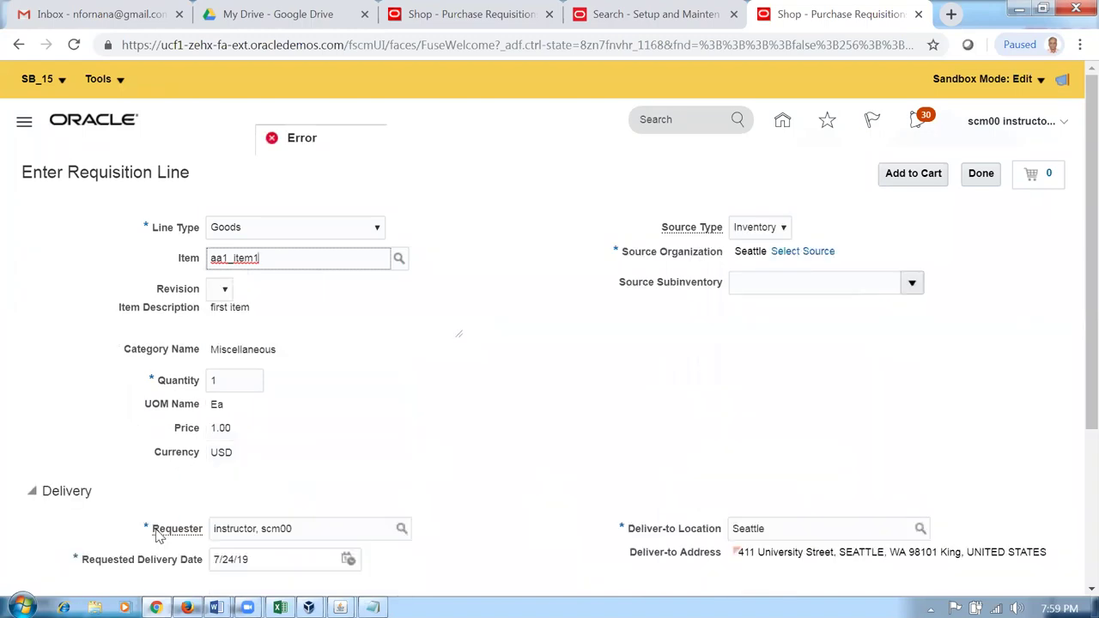
click(810, 243)
click(775, 229)
click(754, 258)
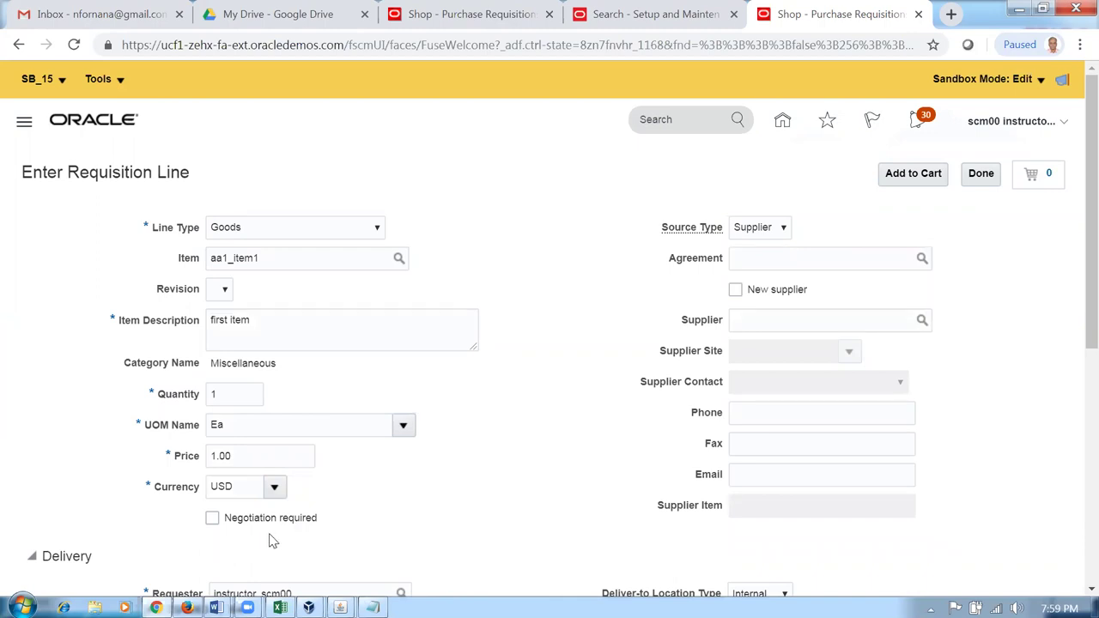
click(1026, 125)
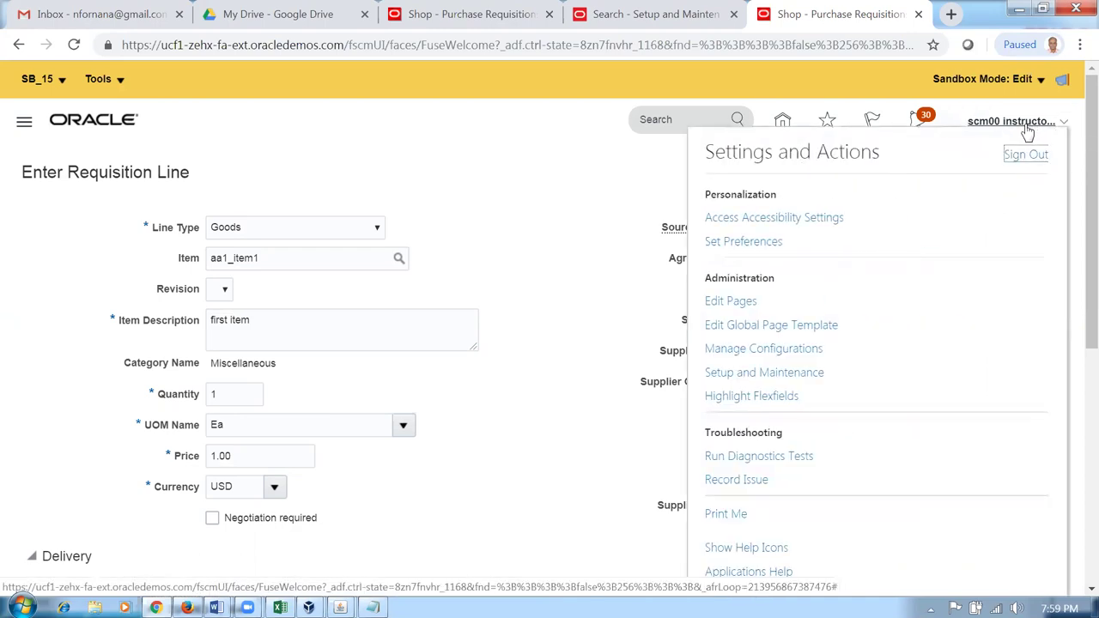
- Edit the page in Source view, select the requisition line form region, and confirm the task flow edit
click(727, 304)
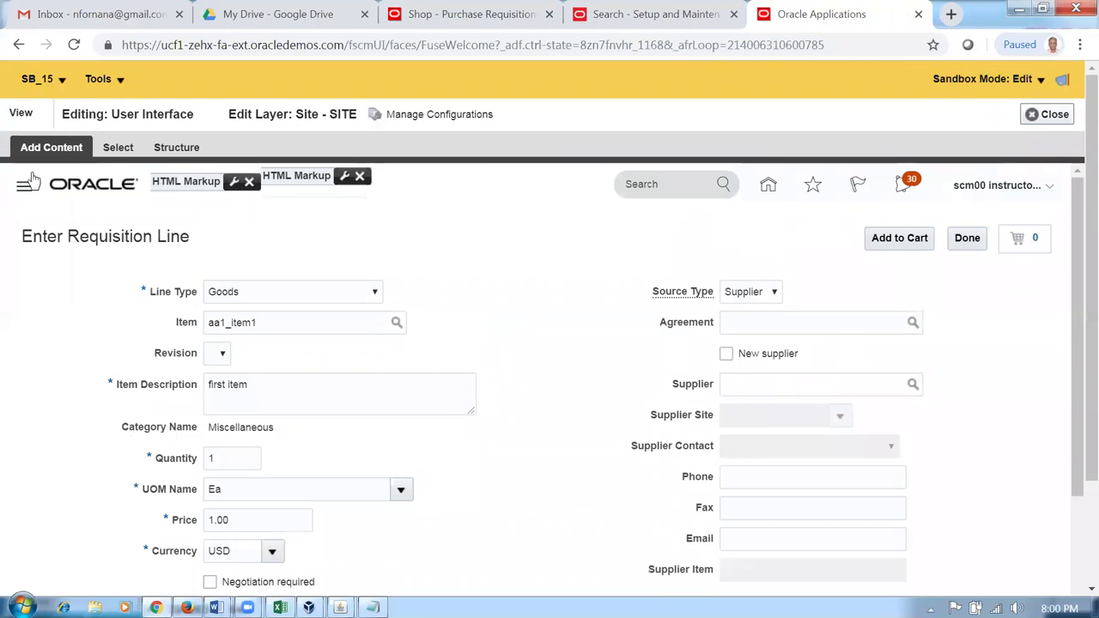
click(22, 114)
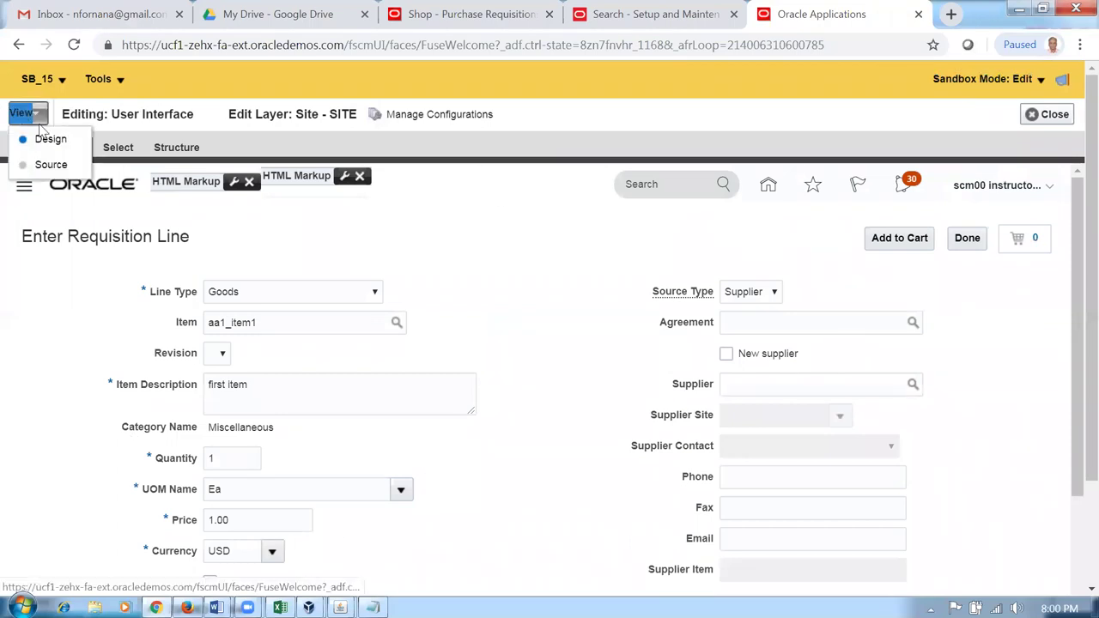
click(51, 165)
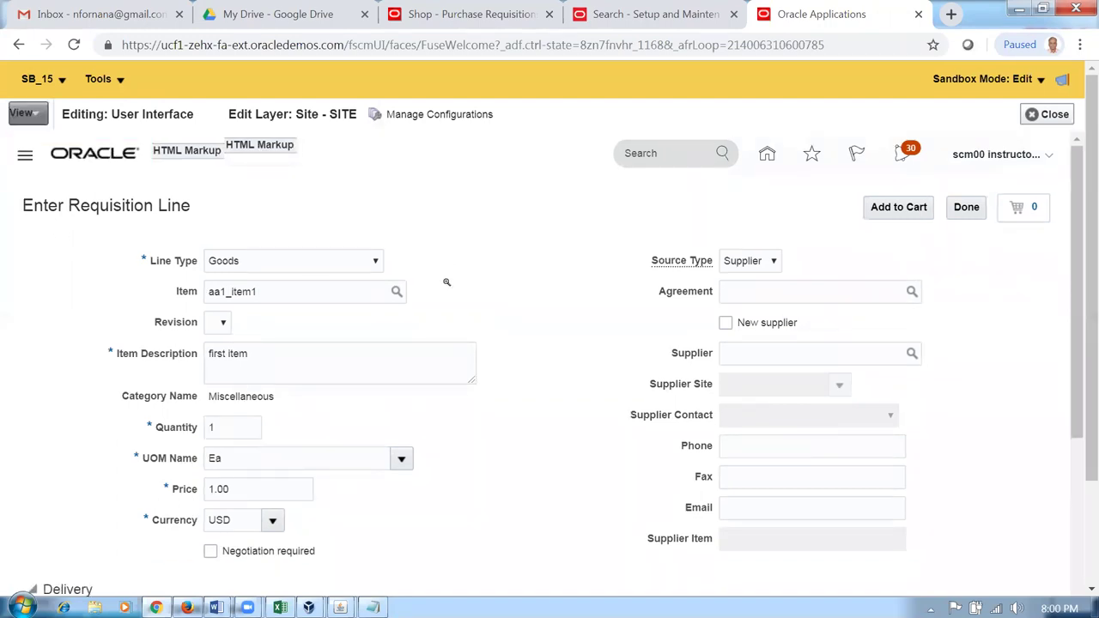
drag(1075, 309, 1071, 446)
drag(417, 546, 433, 392)
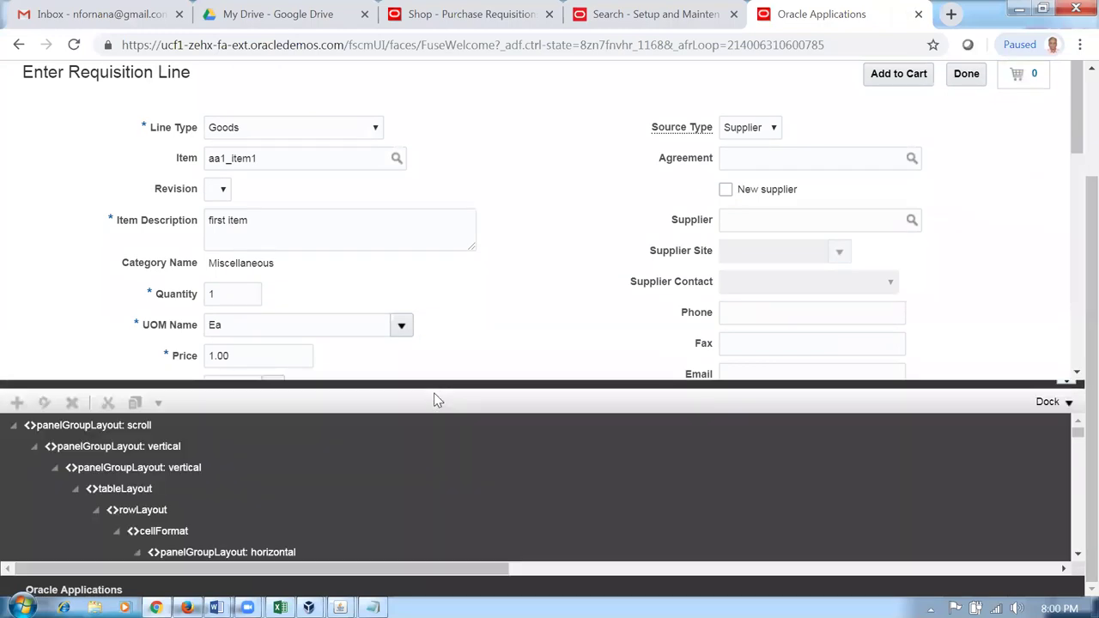
click(290, 189)
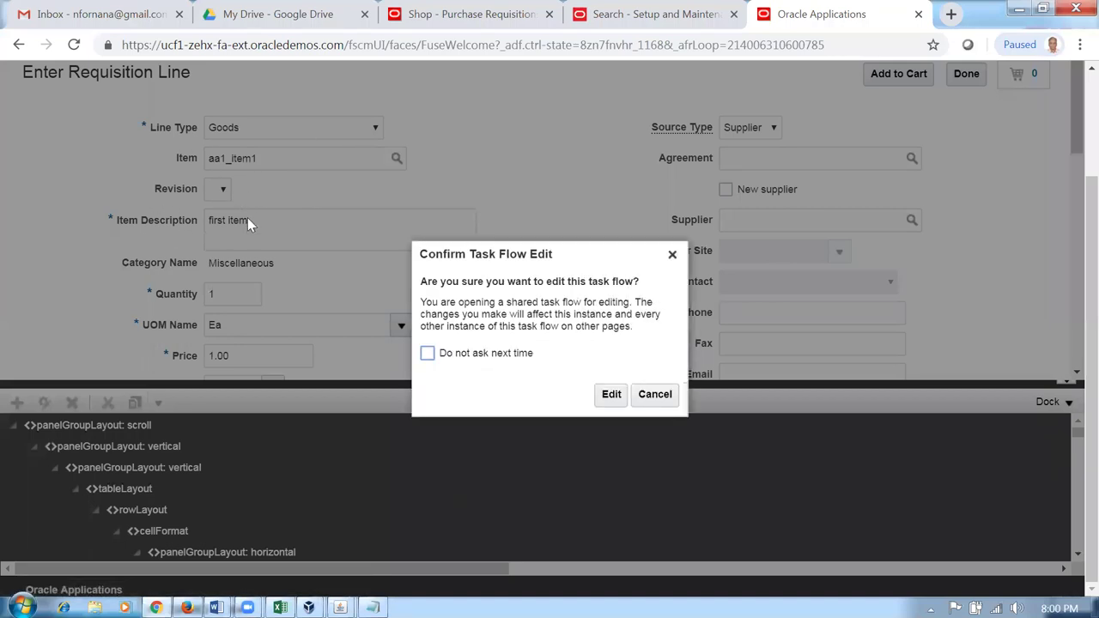
click(611, 394)
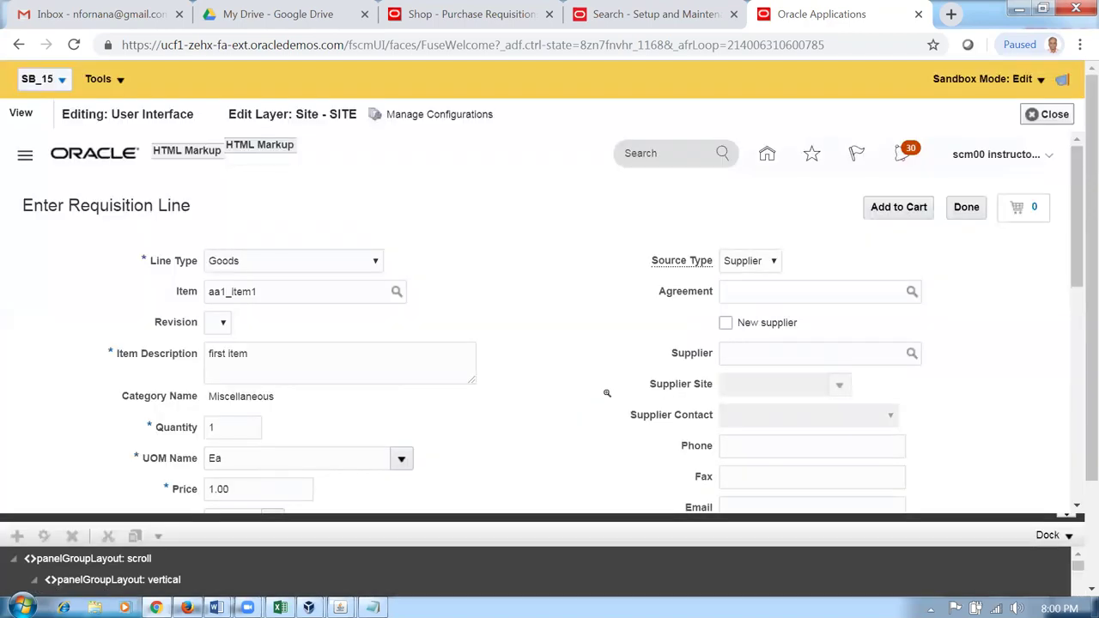
- Select selectBooleanCheckbox: Negotiated in the component tree and open its component properties
drag(416, 519, 451, 397)
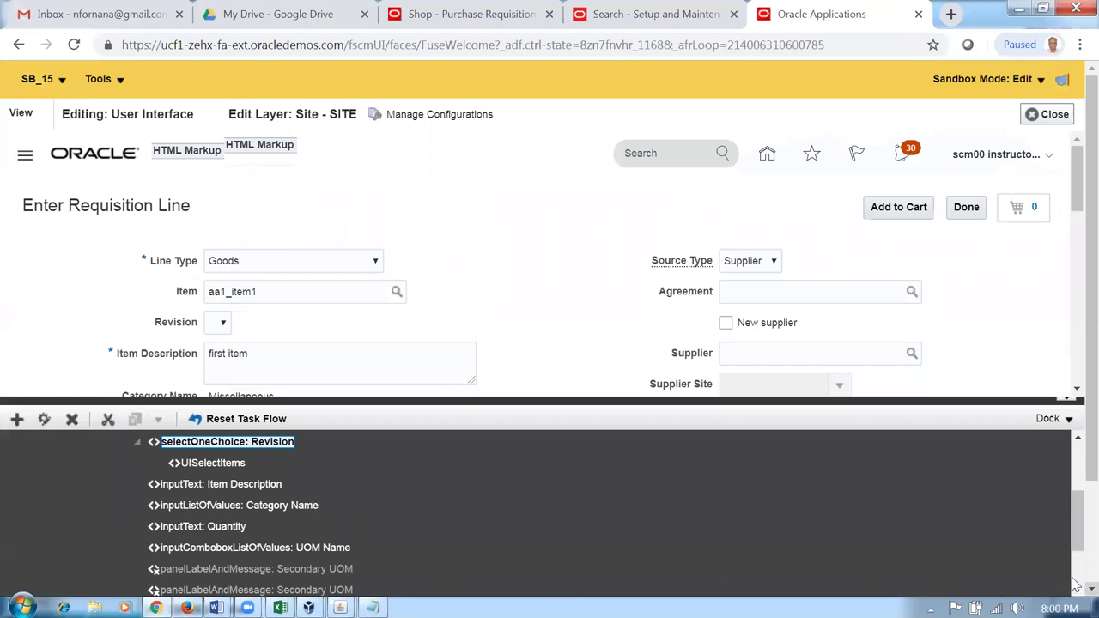
scroll(402, 477, down, 3)
scroll(407, 485, down, 3)
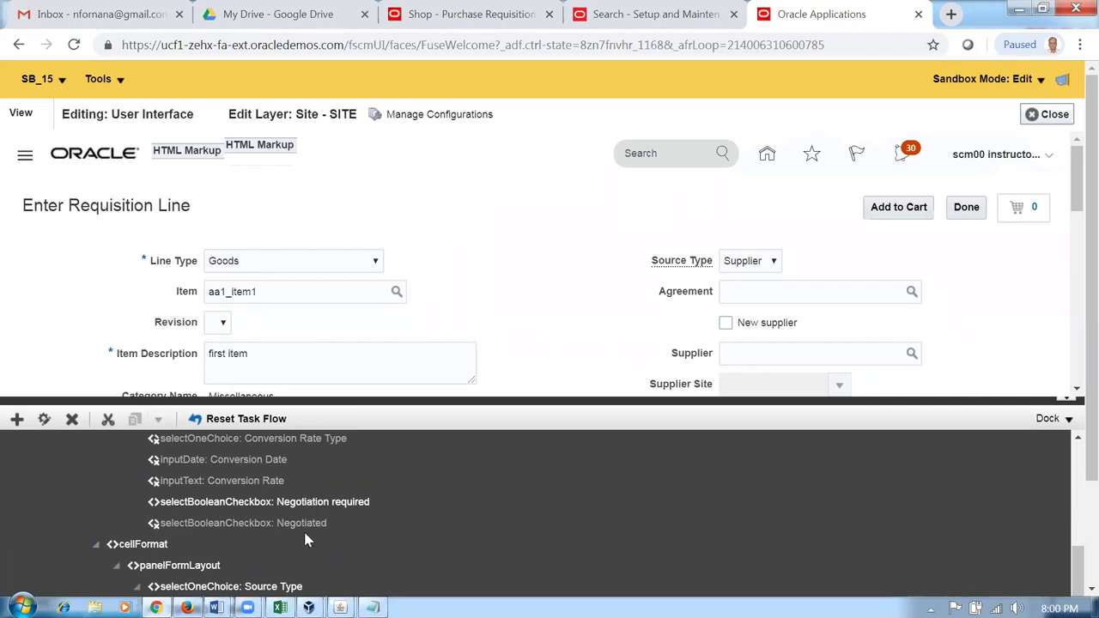
click(204, 525)
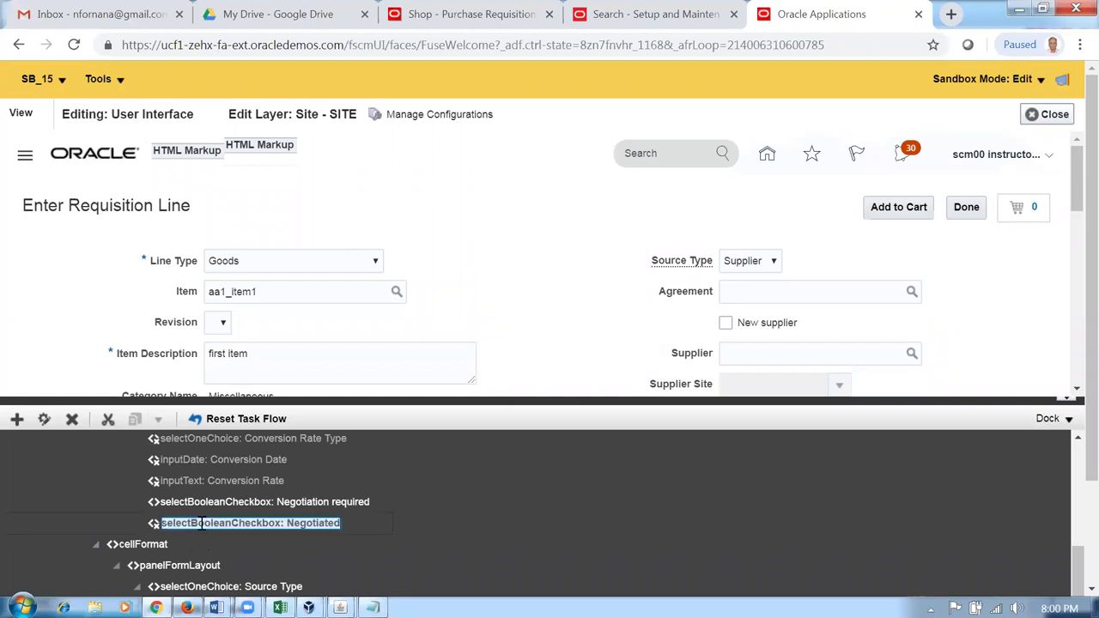
click(43, 420)
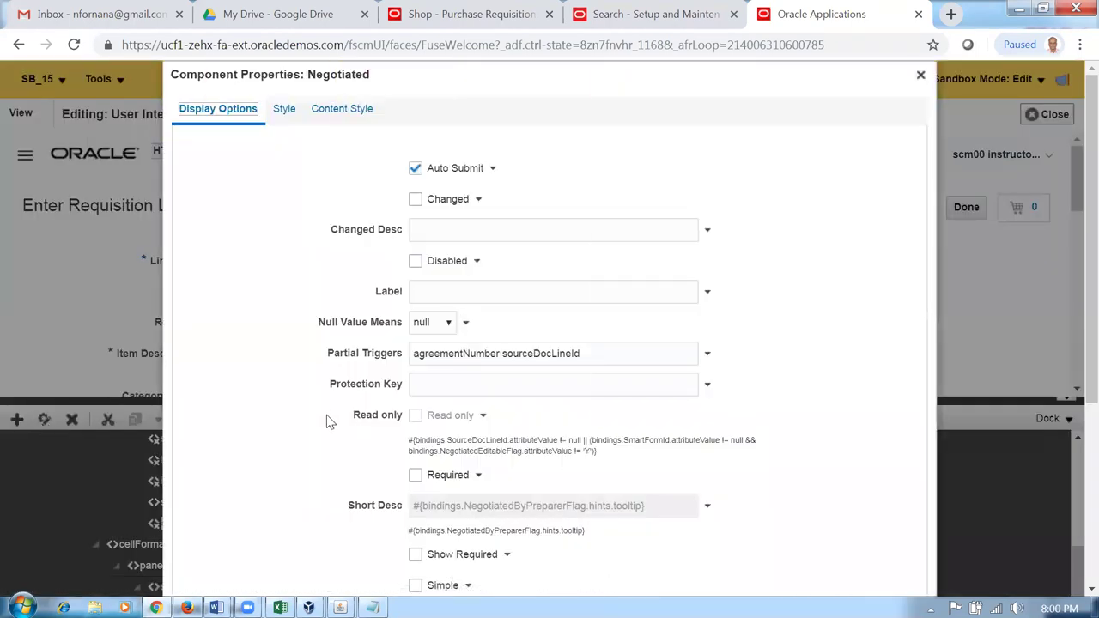
- Review the Negotiated checkbox's Display Options and close the dialog with Cancel
scroll(326, 424, down, 3)
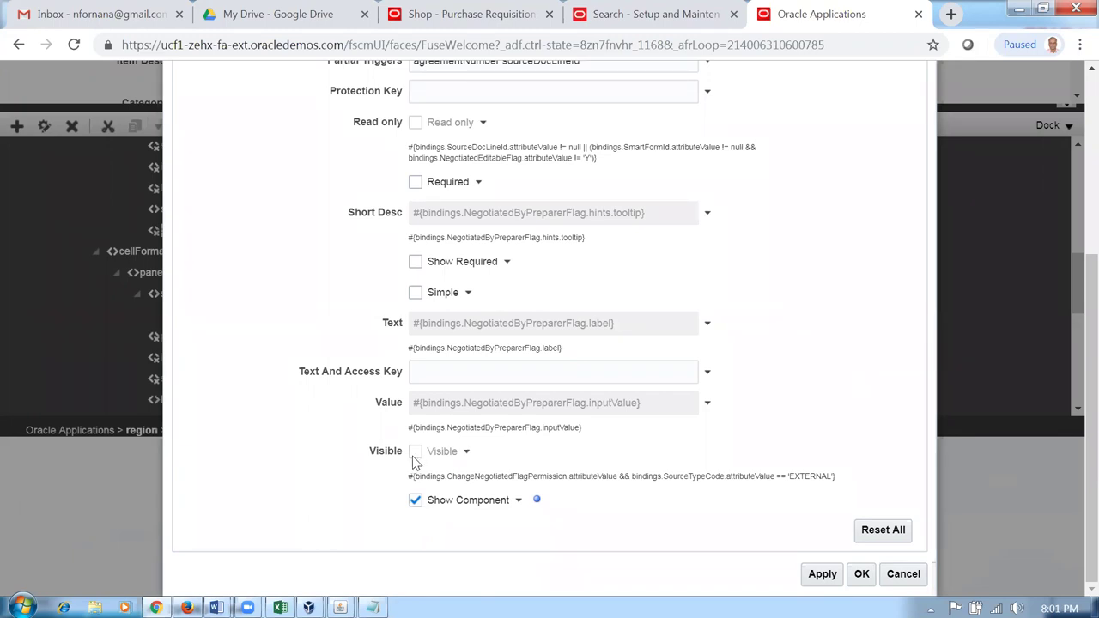
click(897, 574)
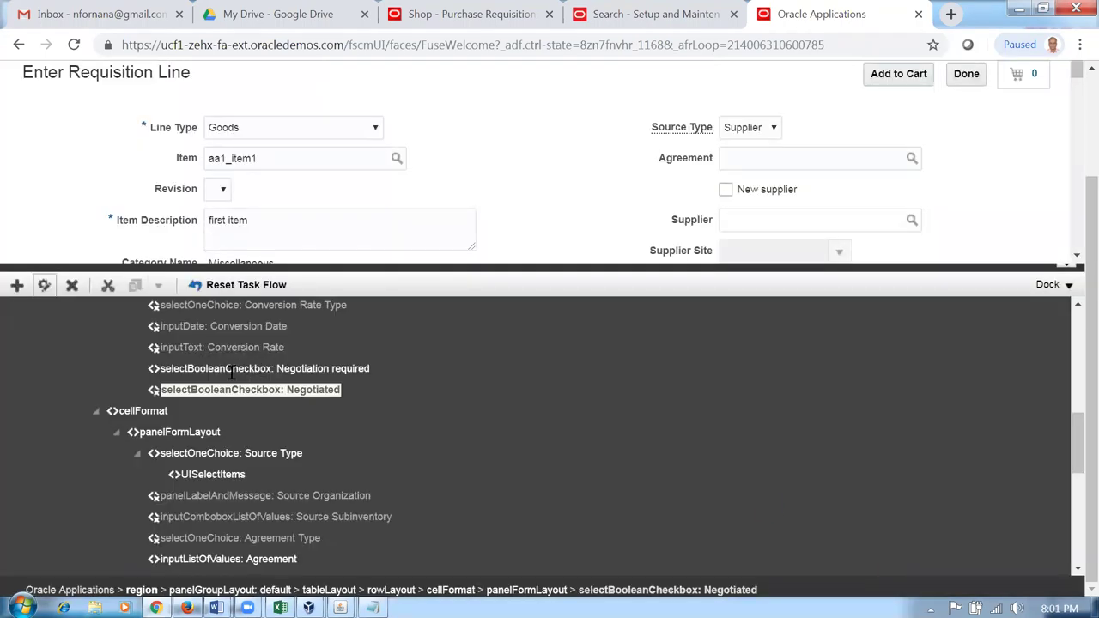
- Turn off Show Component for the Negotiation required checkbox and apply it with OK
click(294, 367)
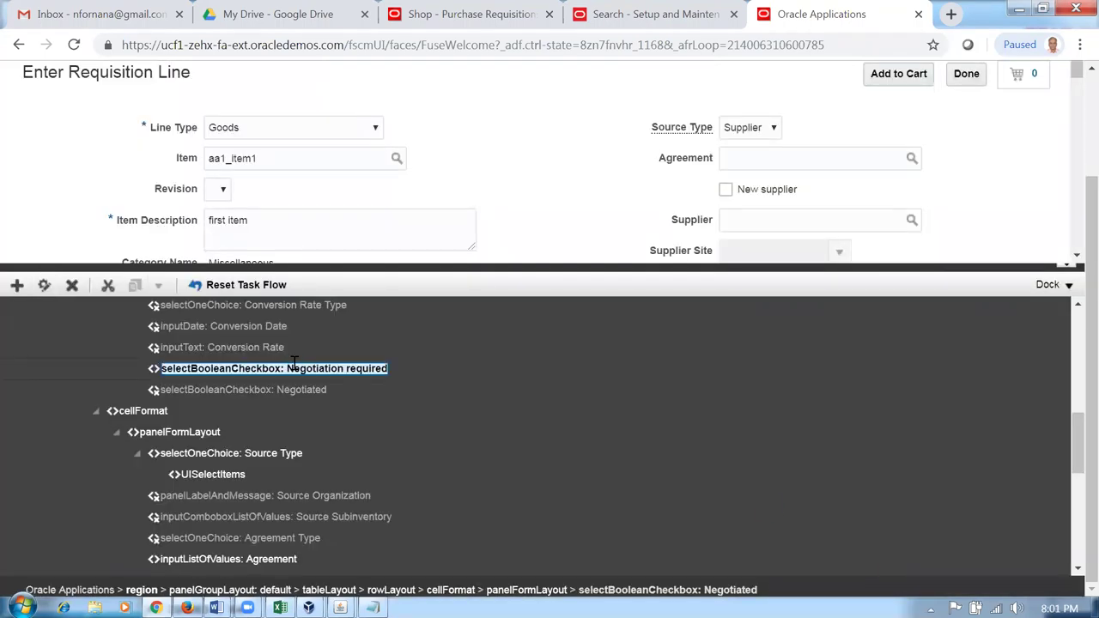
drag(407, 266, 449, 468)
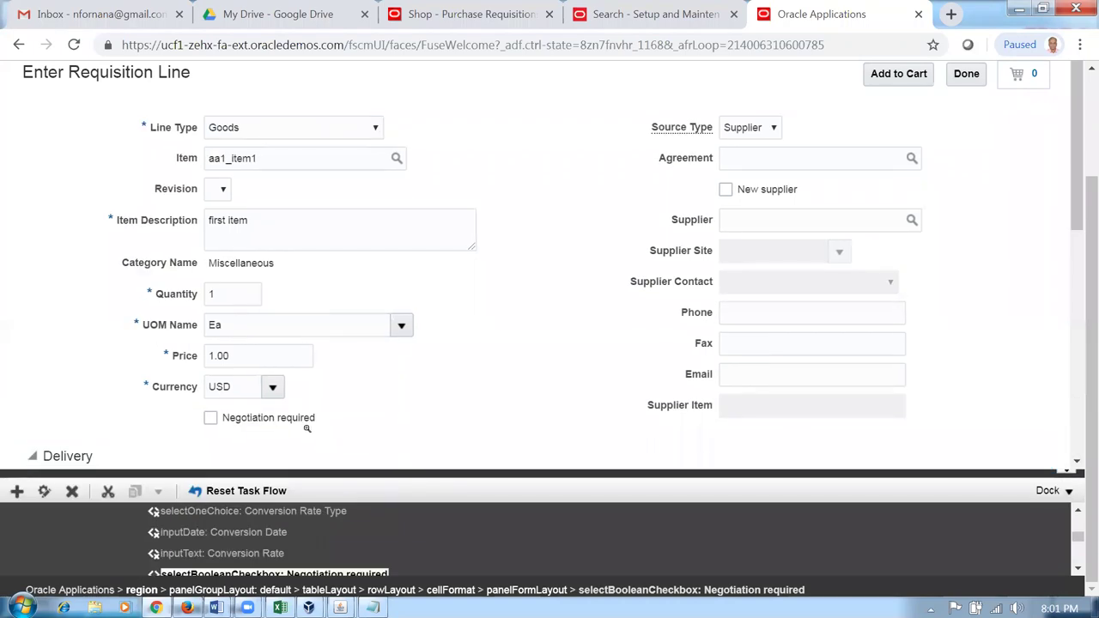
click(43, 491)
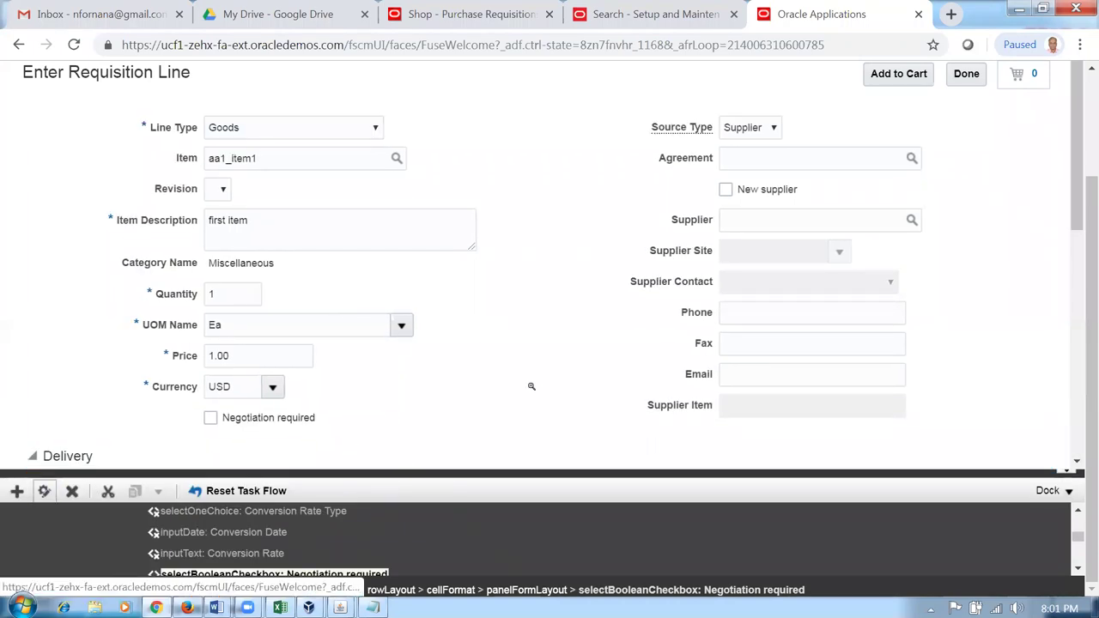
scroll(537, 391, down, 4)
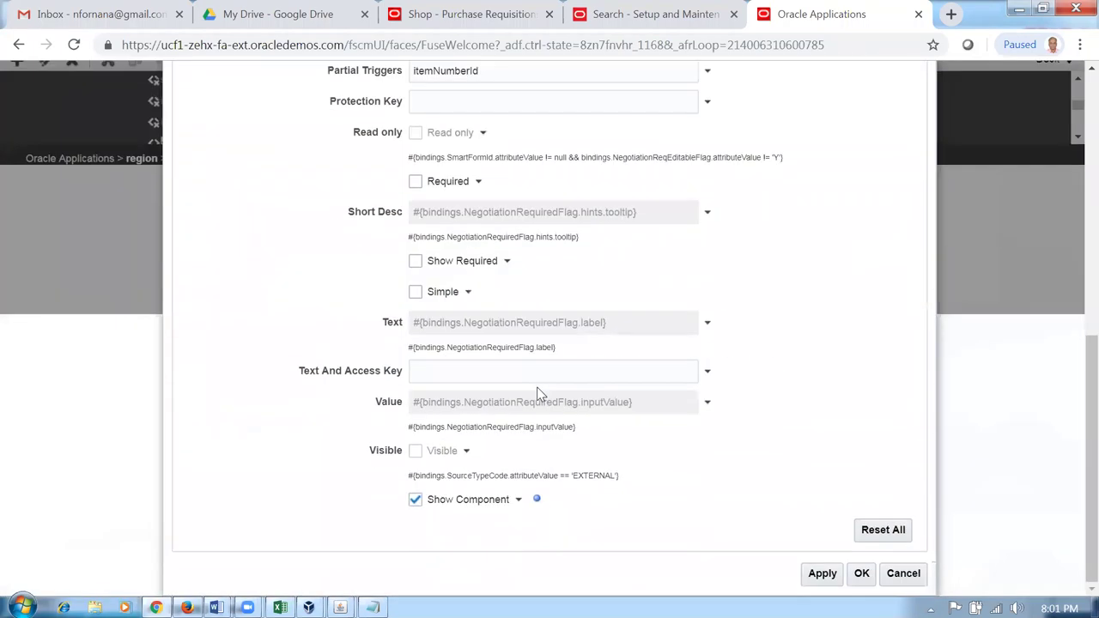
click(417, 501)
click(821, 572)
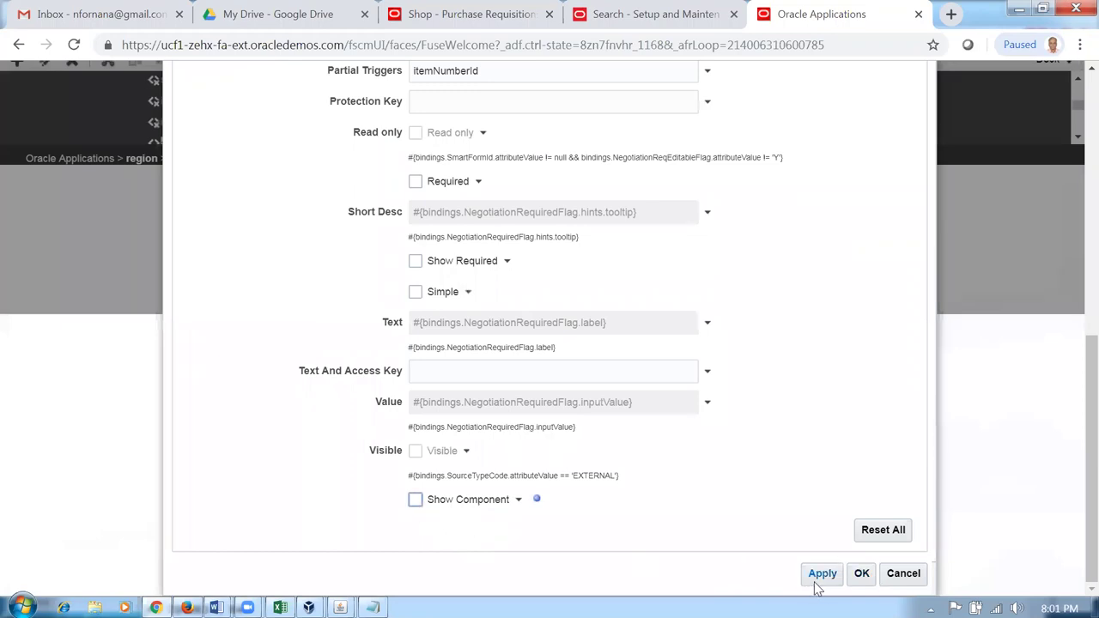
click(862, 575)
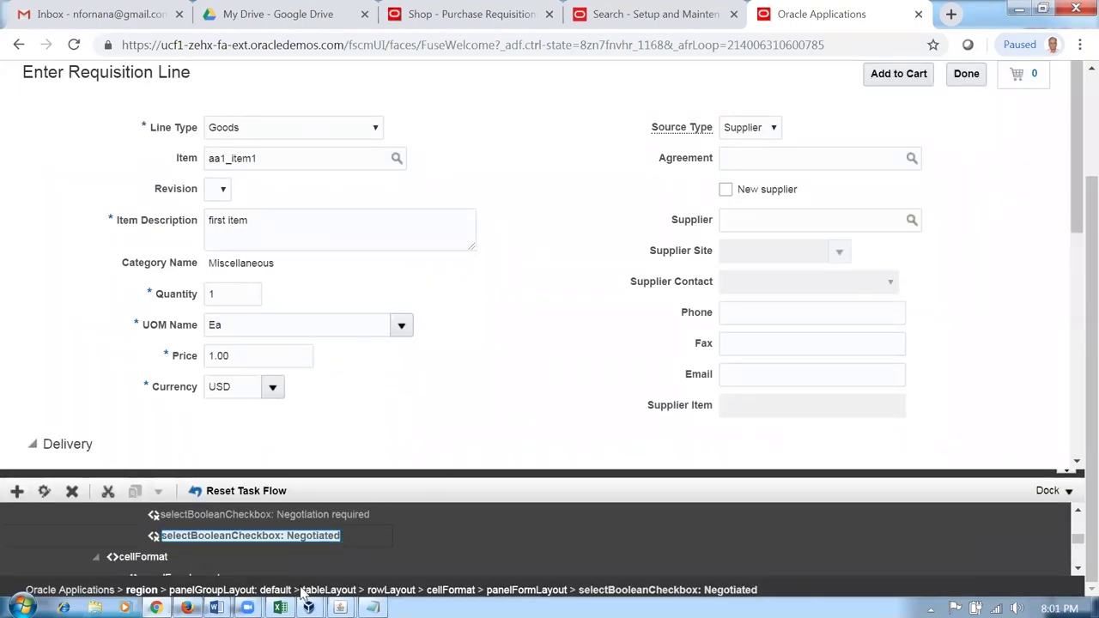
- Re-enable Show Component on Negotiation required, save, and select the Negotiated checkbox node
click(255, 524)
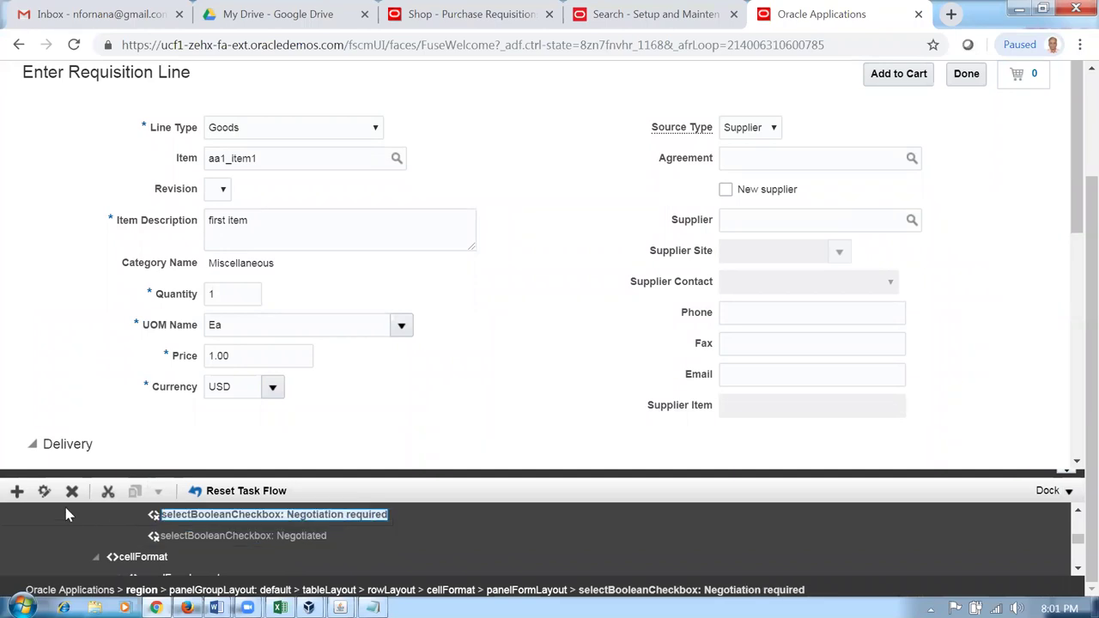
click(49, 496)
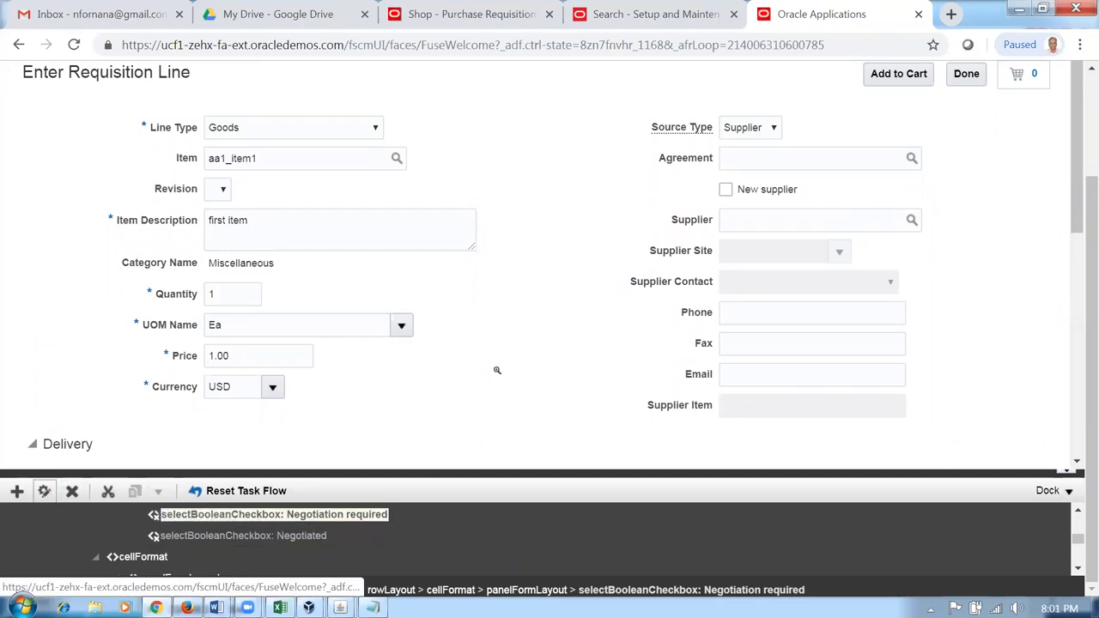
scroll(481, 408, down, 3)
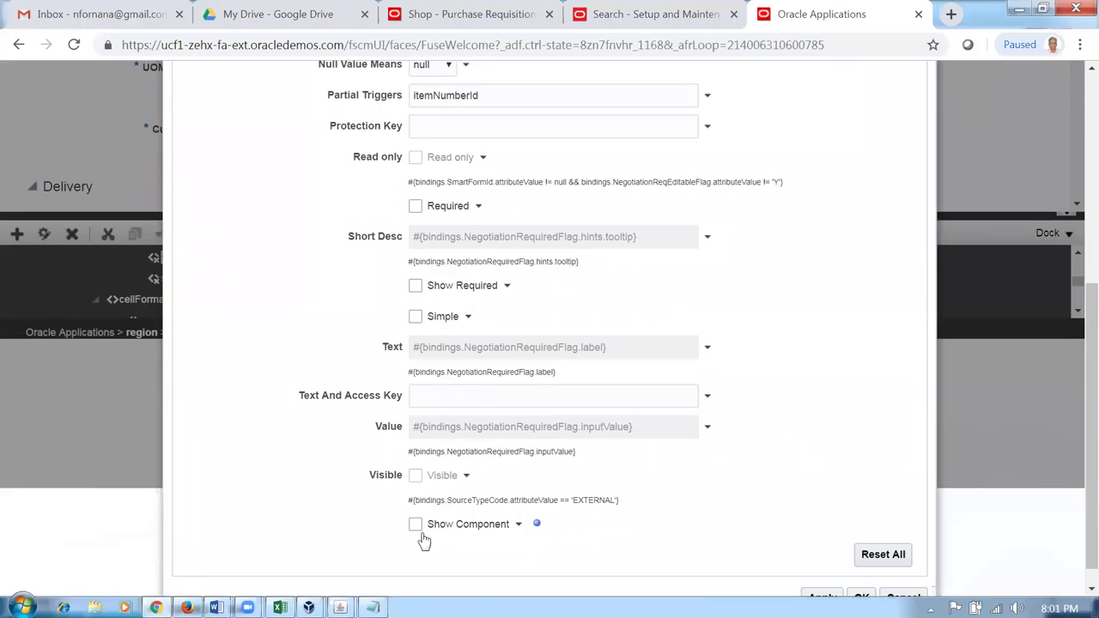
click(416, 525)
scroll(461, 332, up, 2)
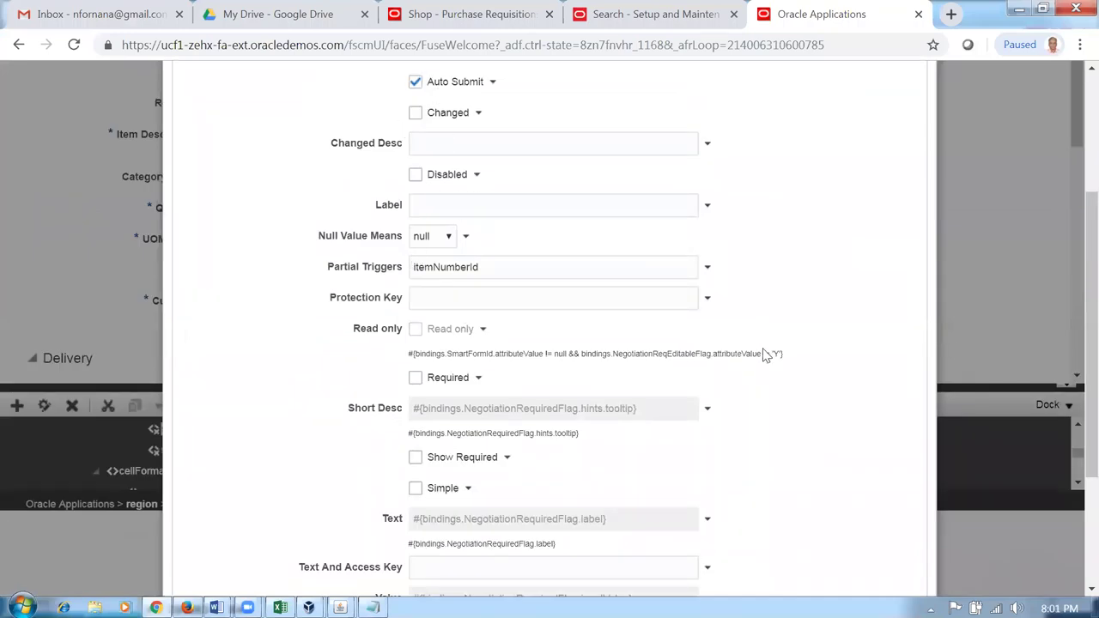
scroll(765, 361, down, 2)
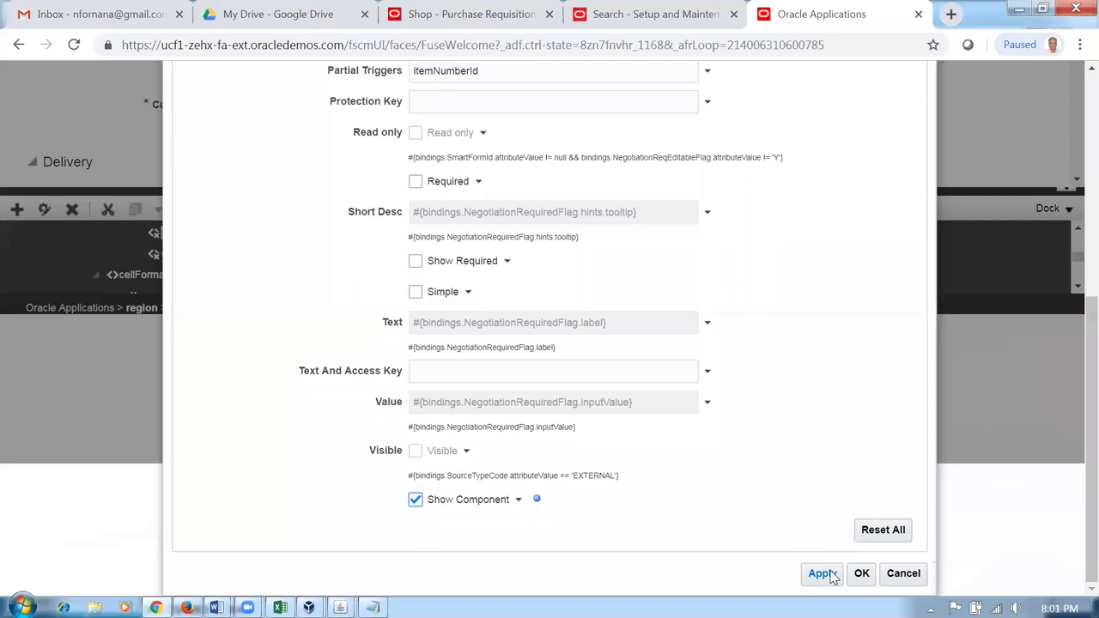
click(859, 575)
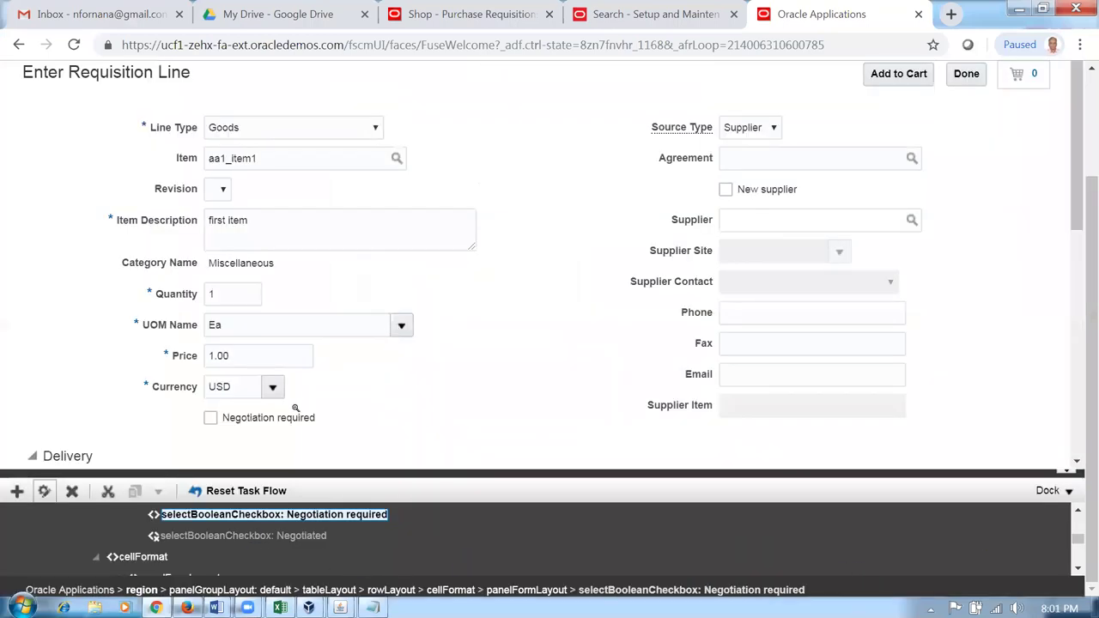
click(254, 534)
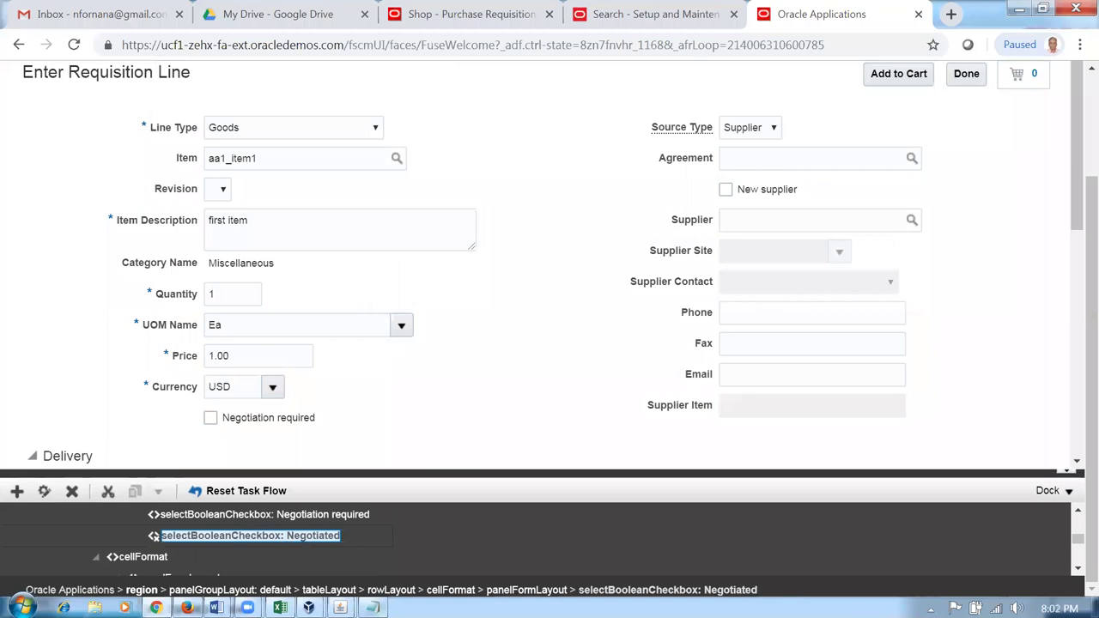
- Uncheck Show Component for the Negotiated checkbox and apply the change with OK
click(44, 493)
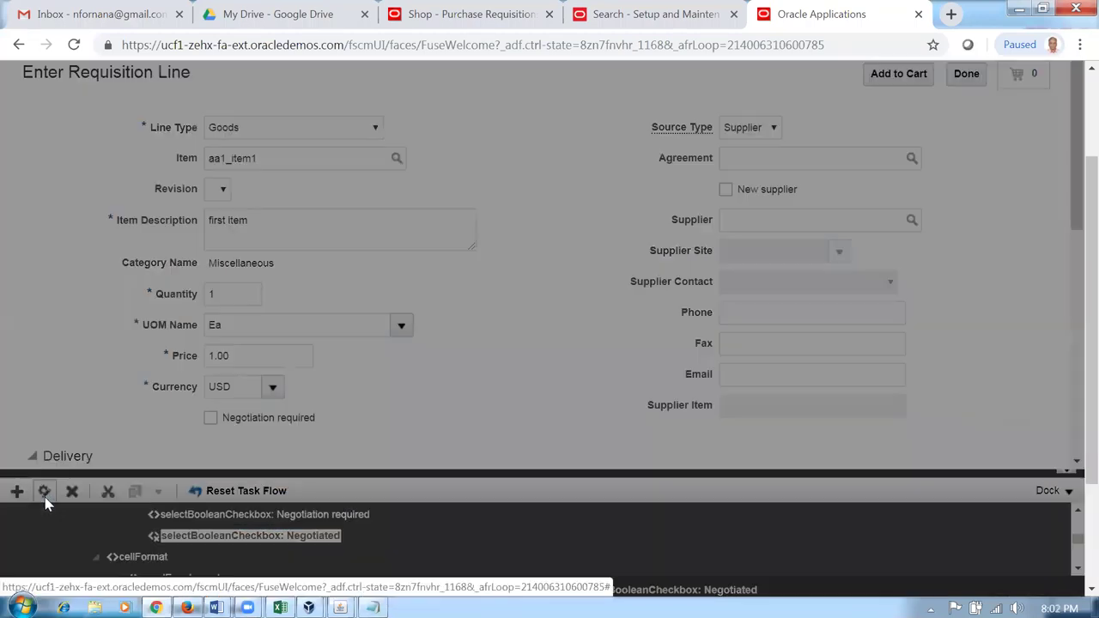
scroll(536, 511, down, 3)
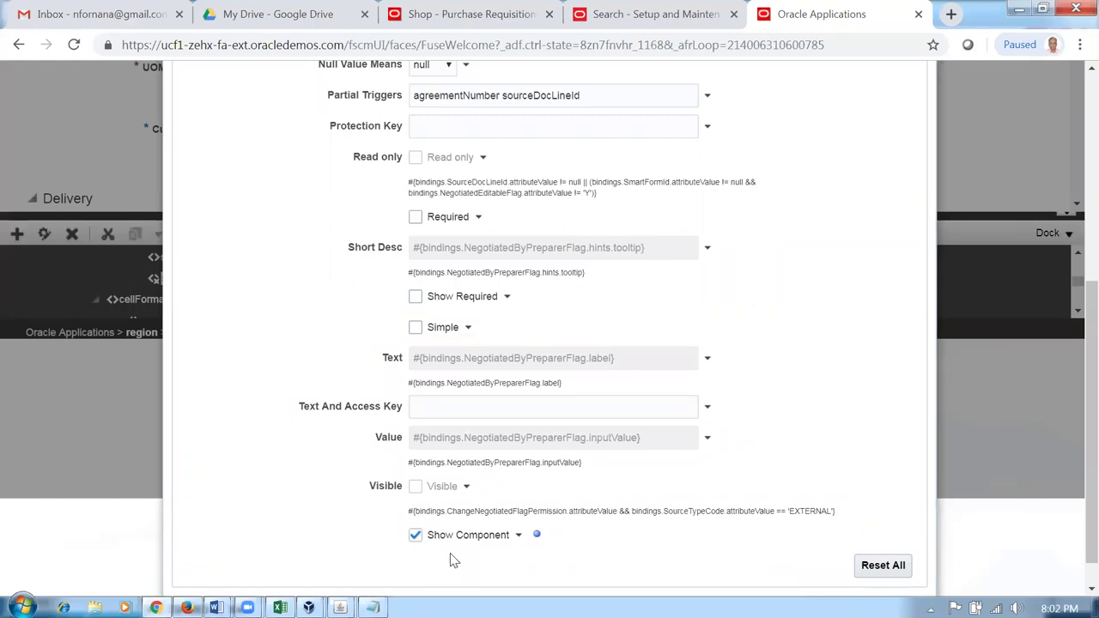
scroll(453, 562, down, 1)
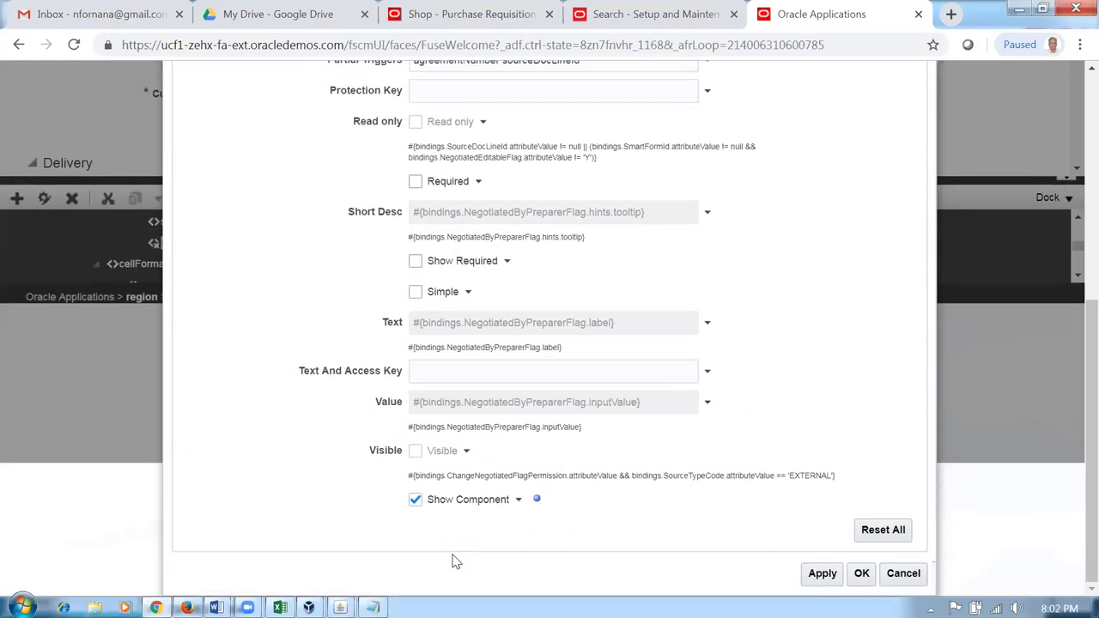
click(415, 499)
click(822, 576)
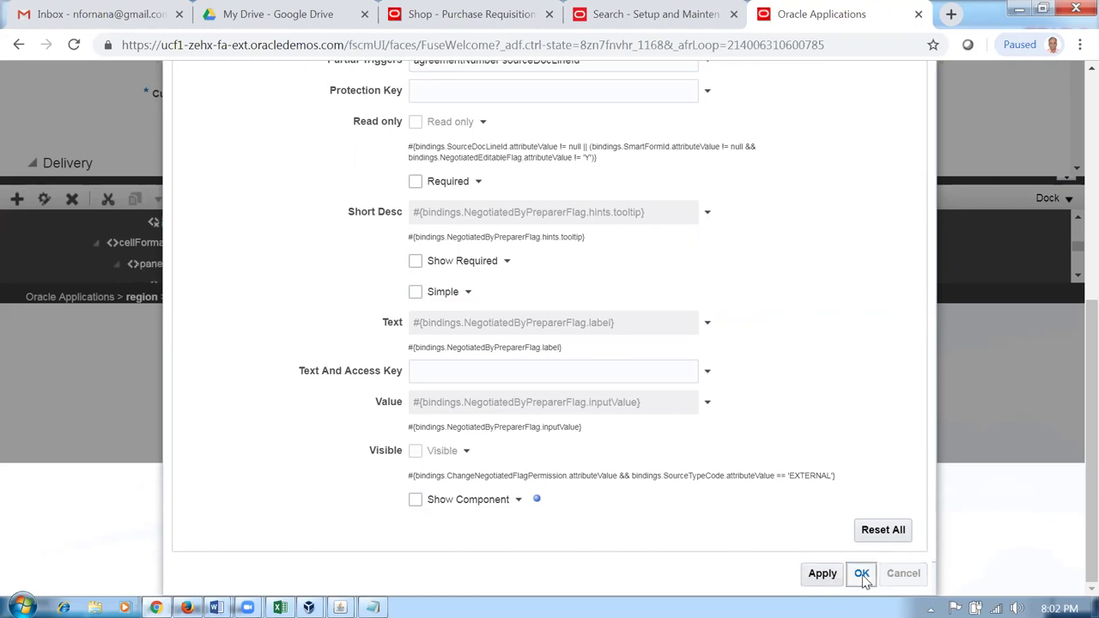
click(862, 575)
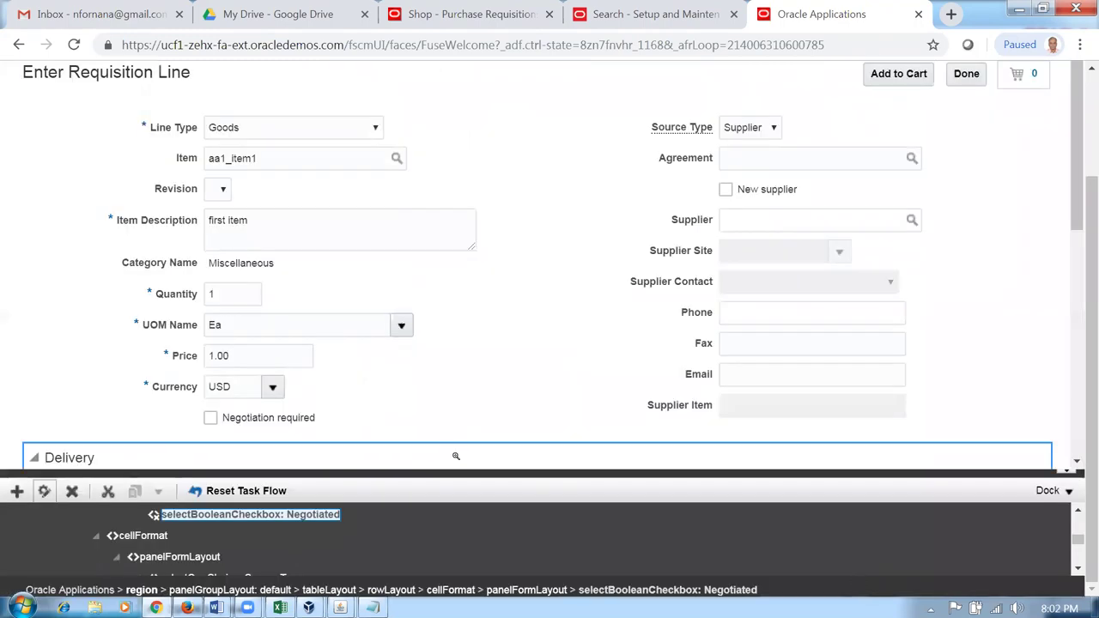
- Select the cellFormat container, then reselect the Negotiated checkbox node
click(138, 535)
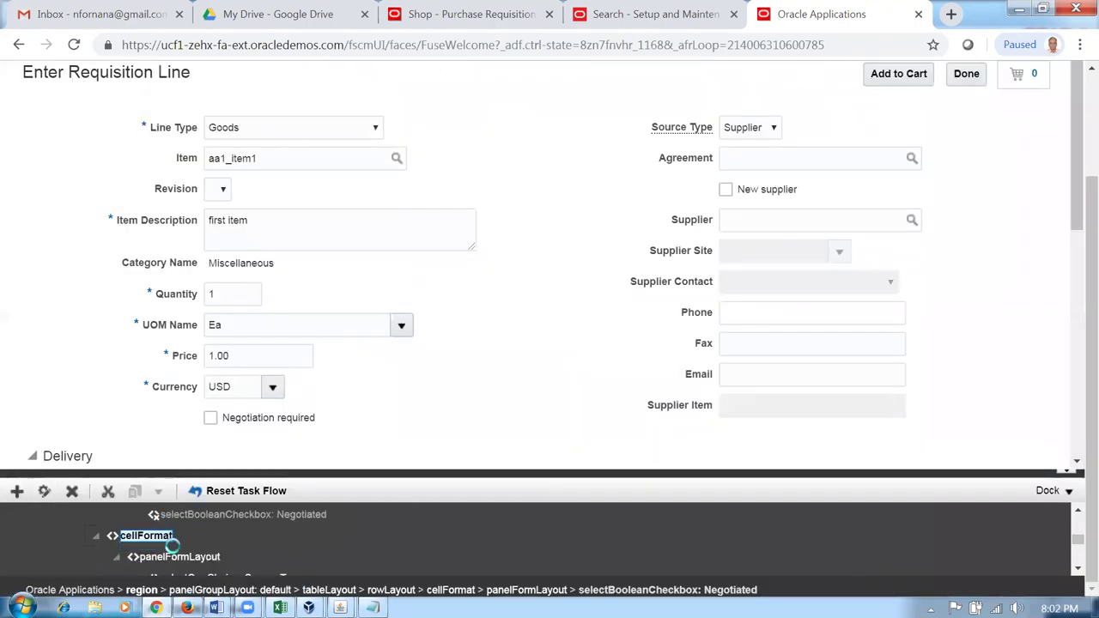
click(258, 515)
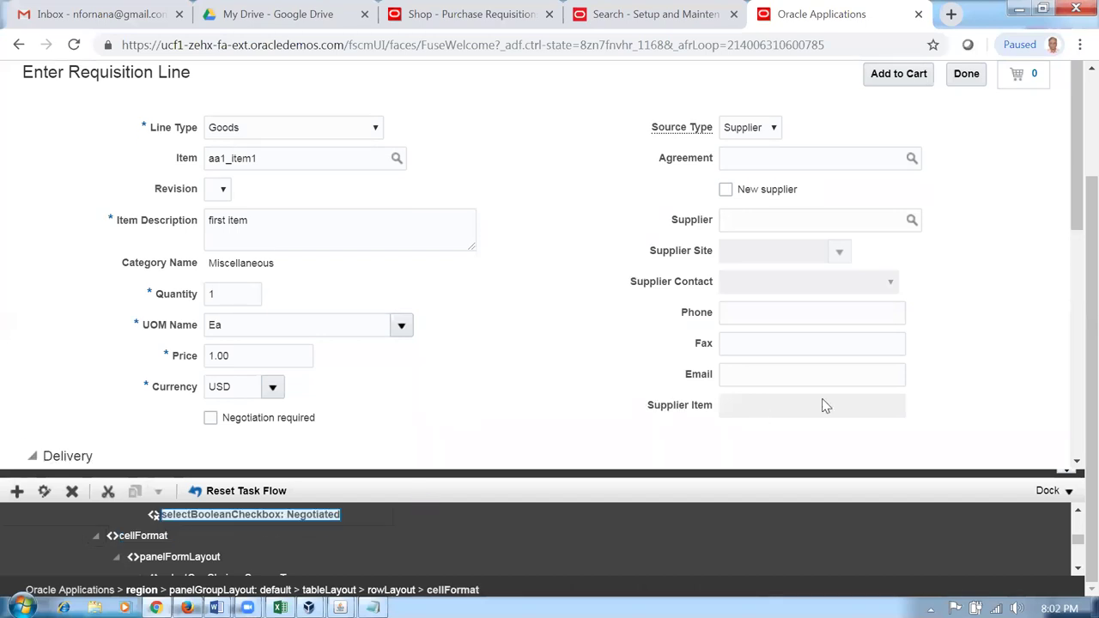
drag(1076, 233, 1073, 101)
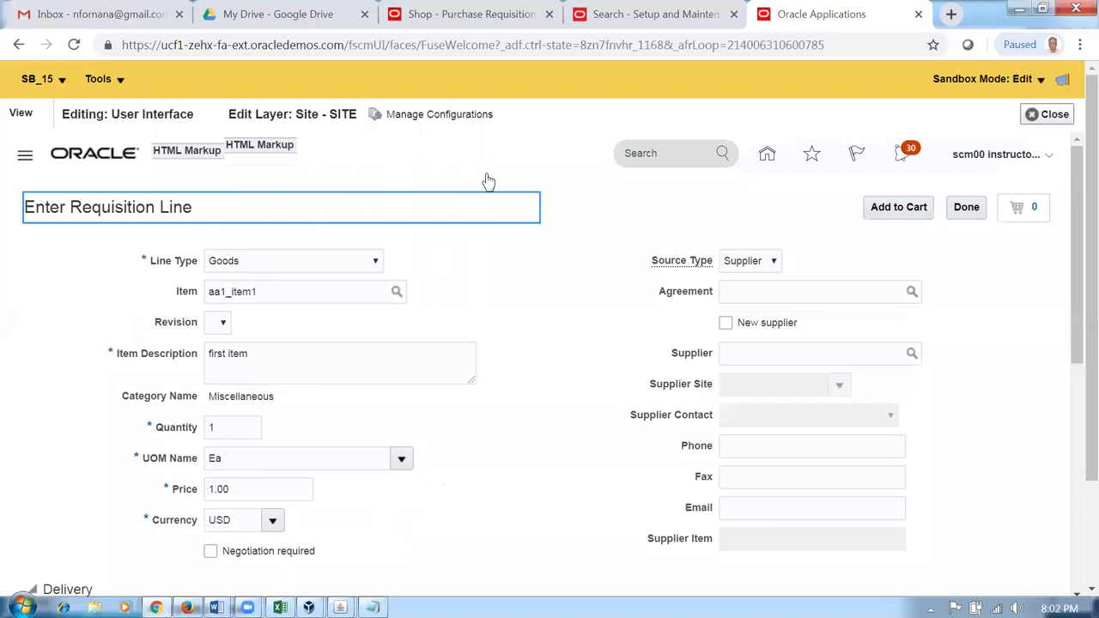
- Close the composer and reopen the page through Settings and Actions > Edit Pages
click(1060, 124)
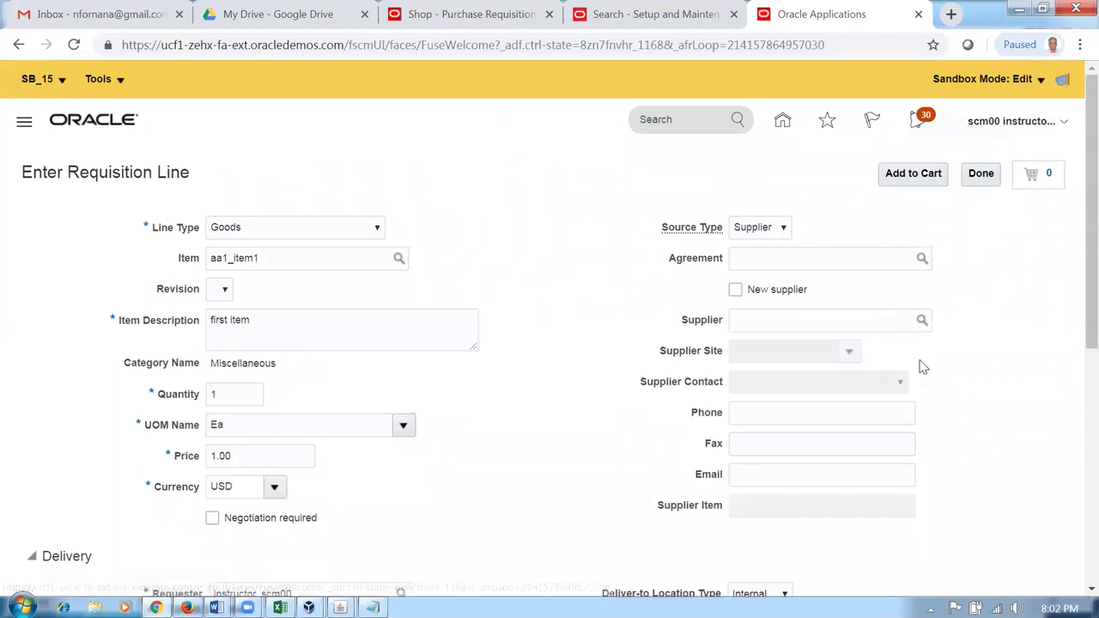
click(1009, 83)
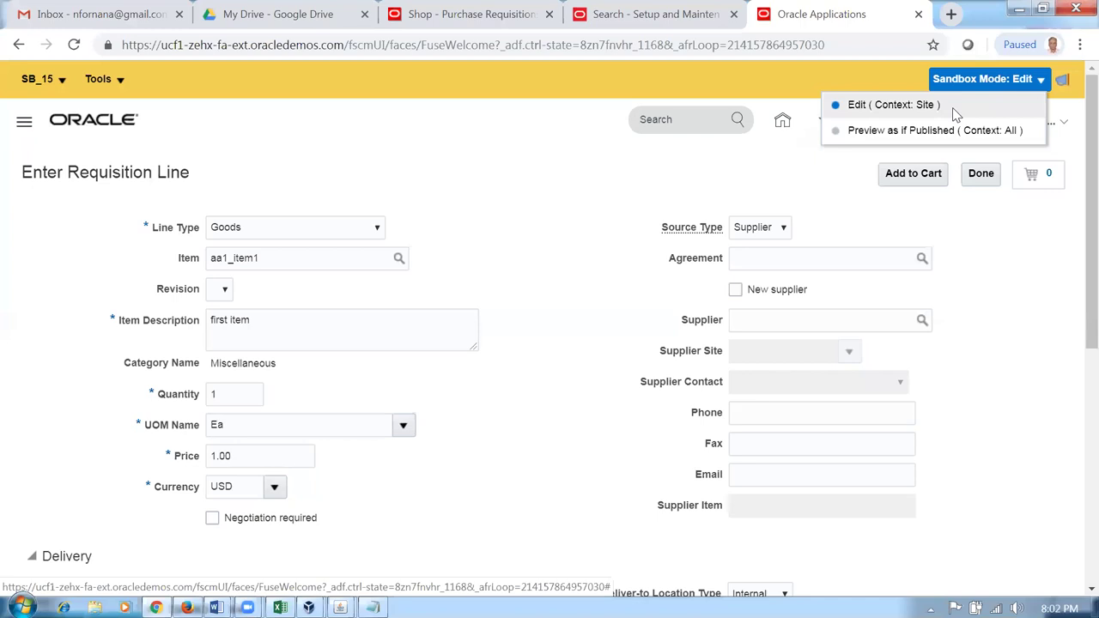
click(520, 248)
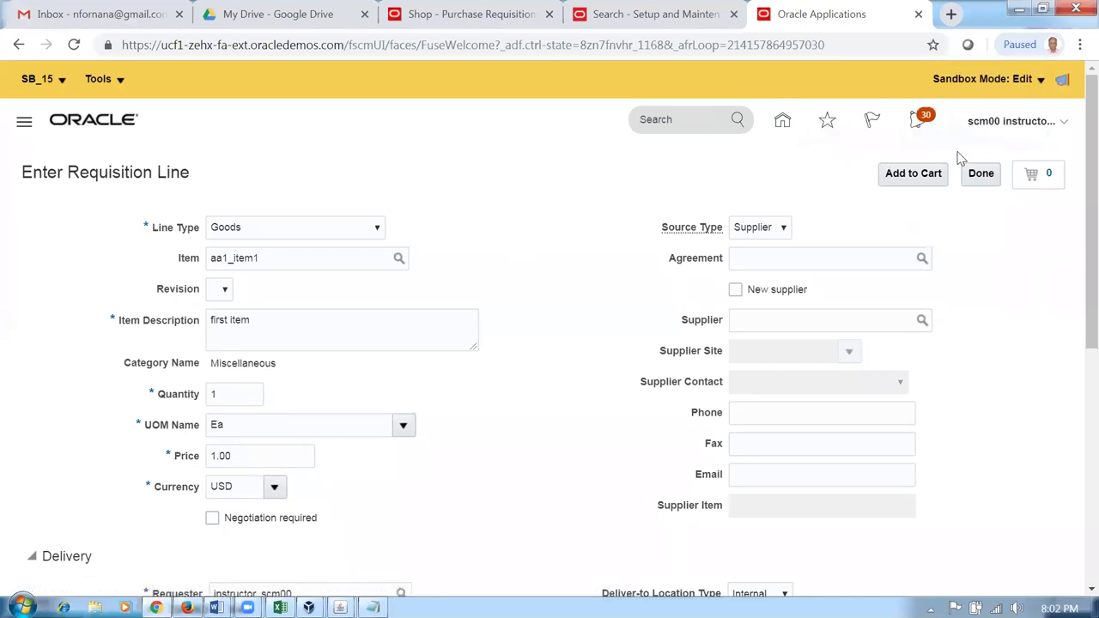
click(1017, 127)
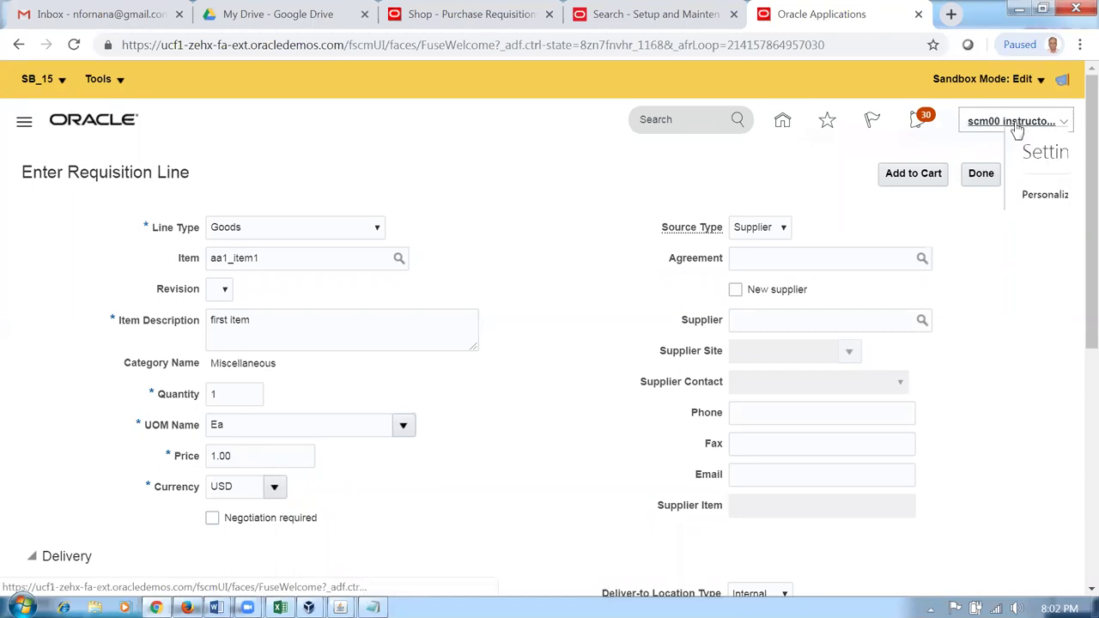
click(741, 307)
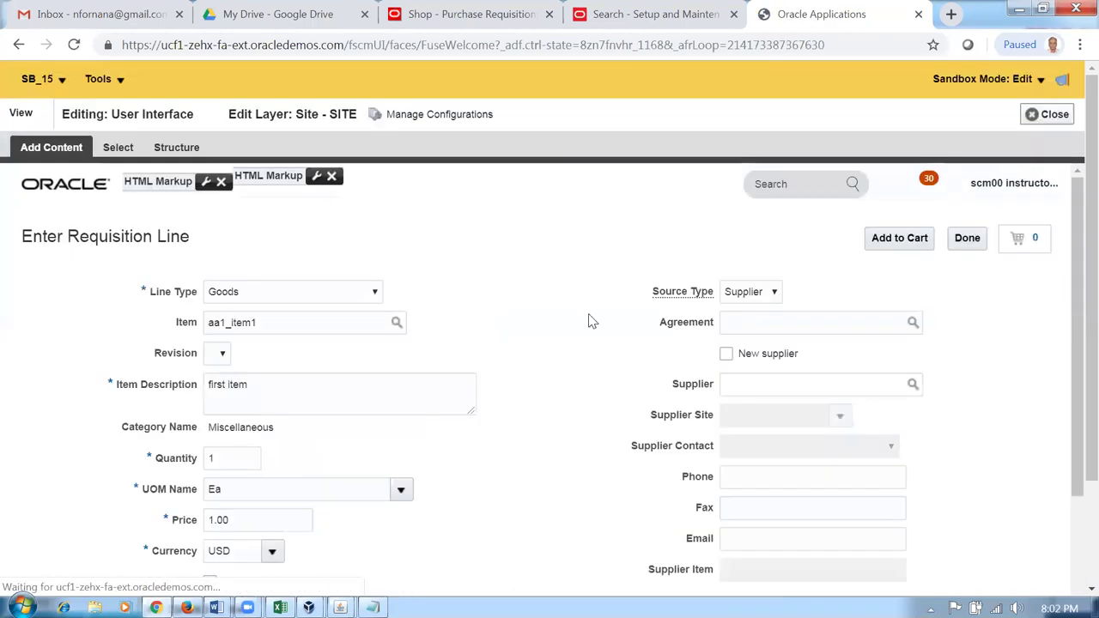
- Stay in Design view, expose the component tree, and confirm editing the requisition line task flow
click(31, 115)
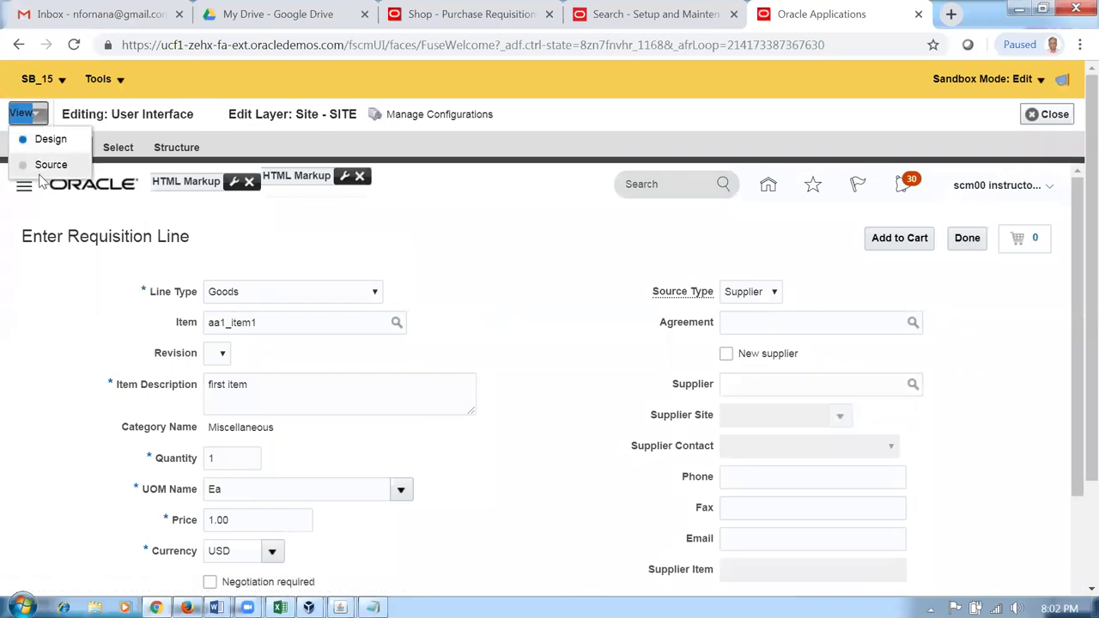
click(38, 139)
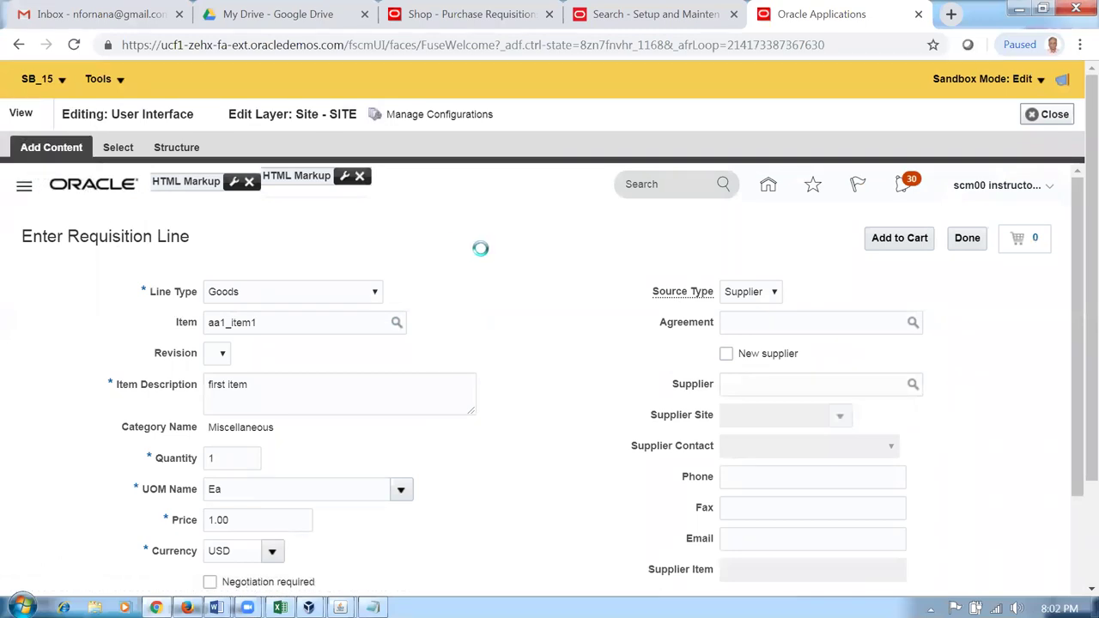
scroll(472, 277, down, 3)
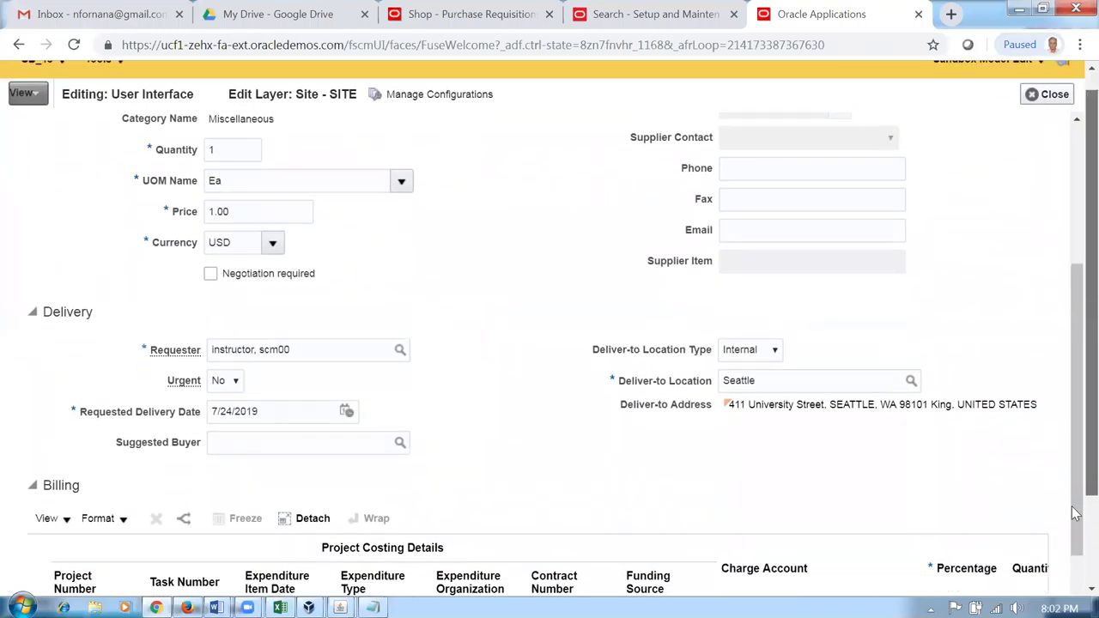
drag(510, 569, 600, 273)
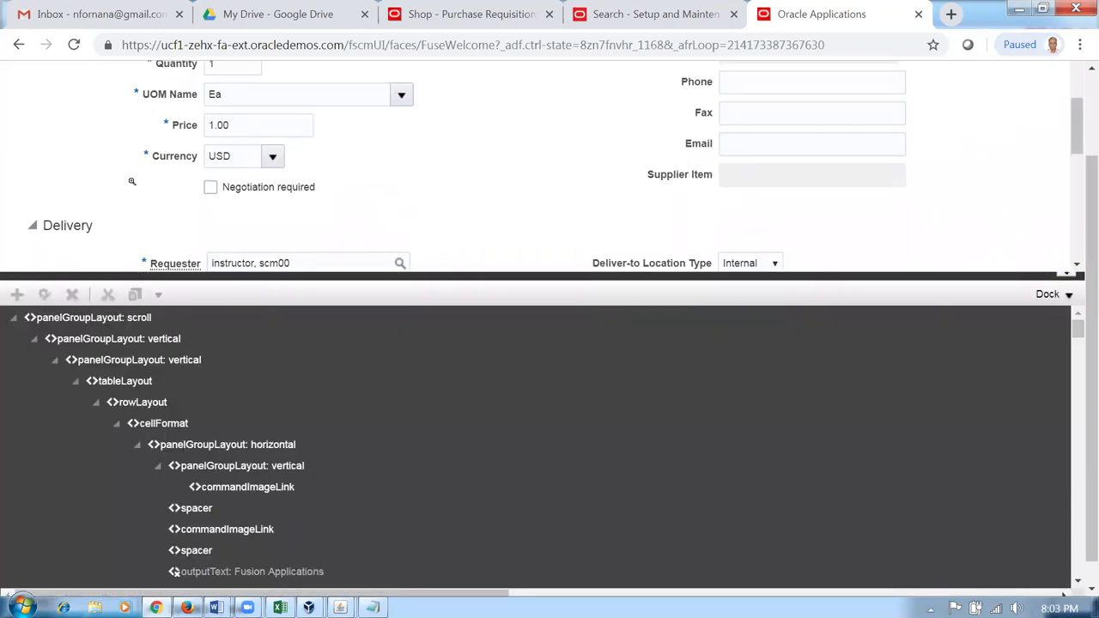
click(132, 182)
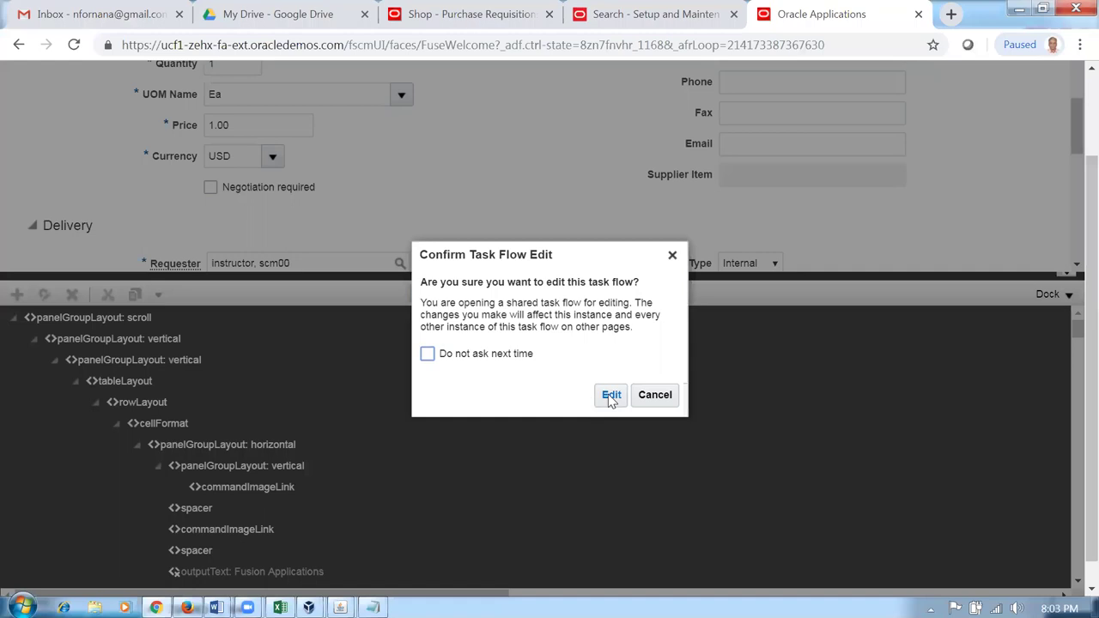
click(610, 396)
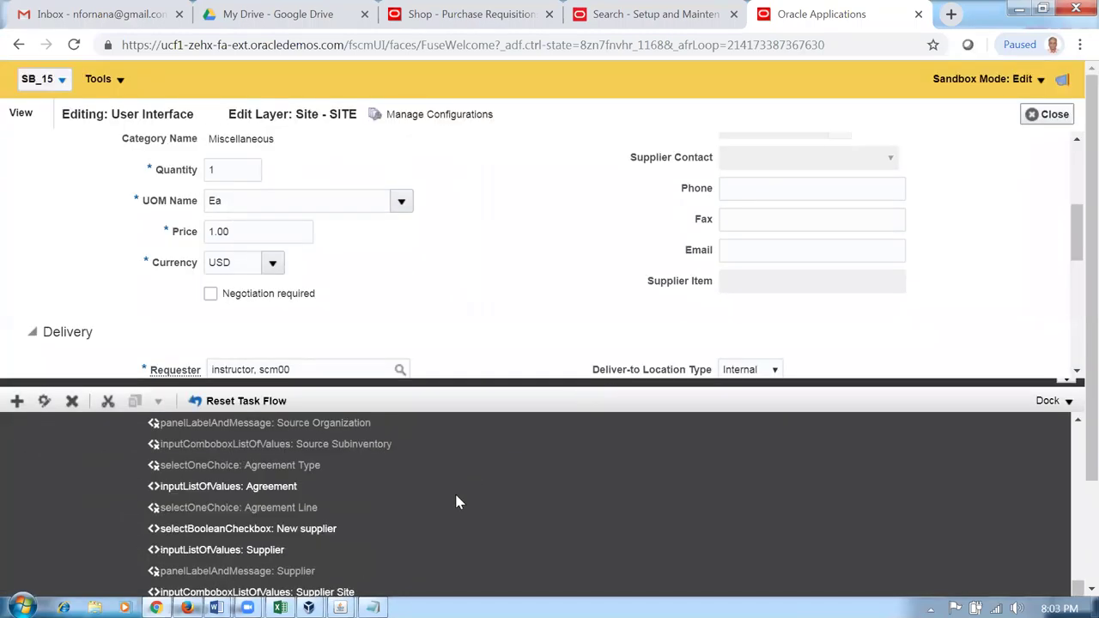
- Scroll the tree to Negotiation required and select the selectBooleanCheckbox: Negotiated node below it
scroll(456, 502, down, 3)
scroll(456, 502, down, 1)
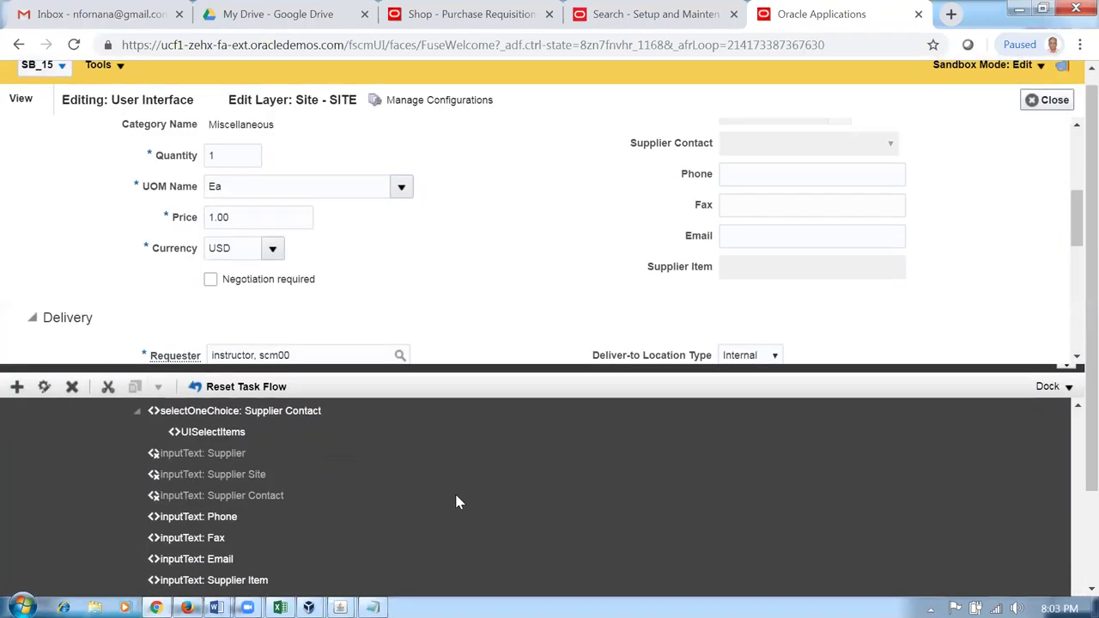
scroll(456, 502, down, 1)
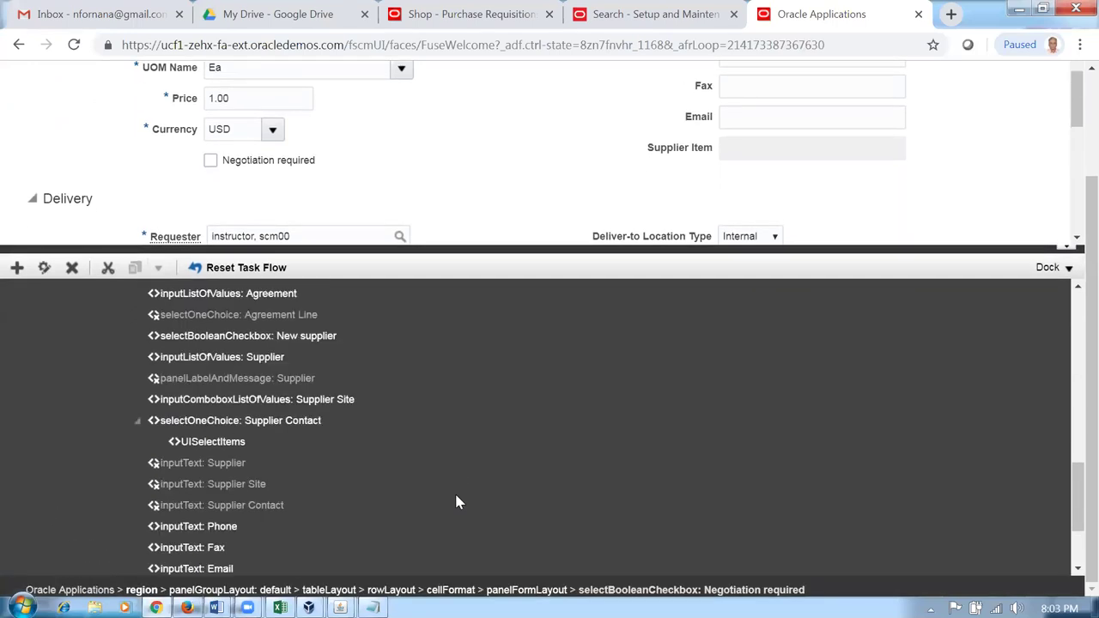
scroll(455, 502, up, 3)
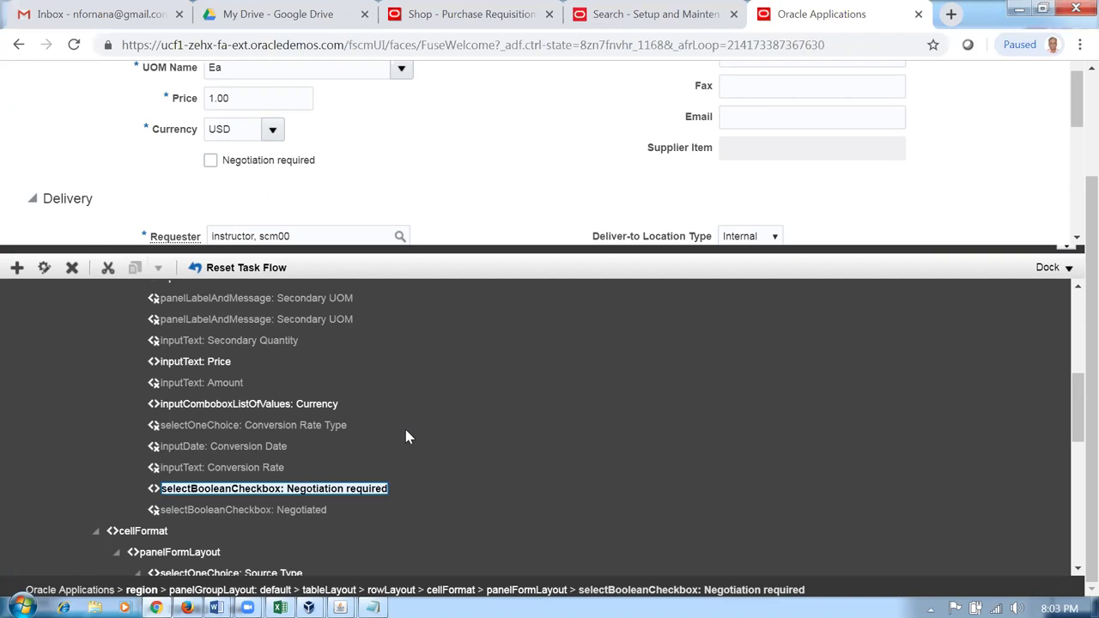
click(292, 513)
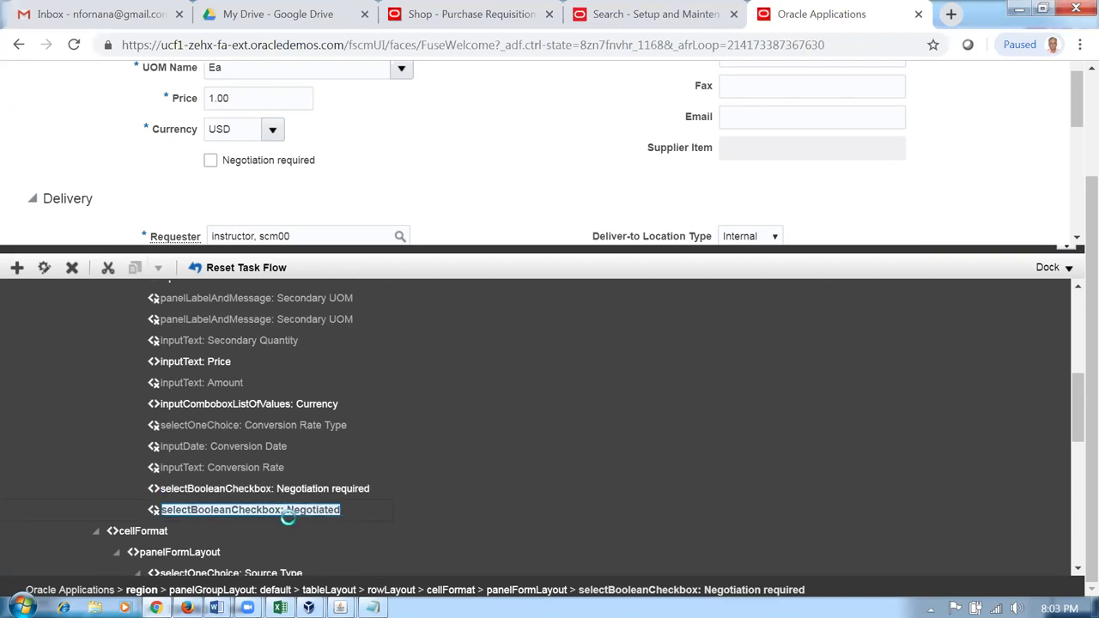
- Check Show Component for the Negotiated checkbox and apply it with OK
click(45, 267)
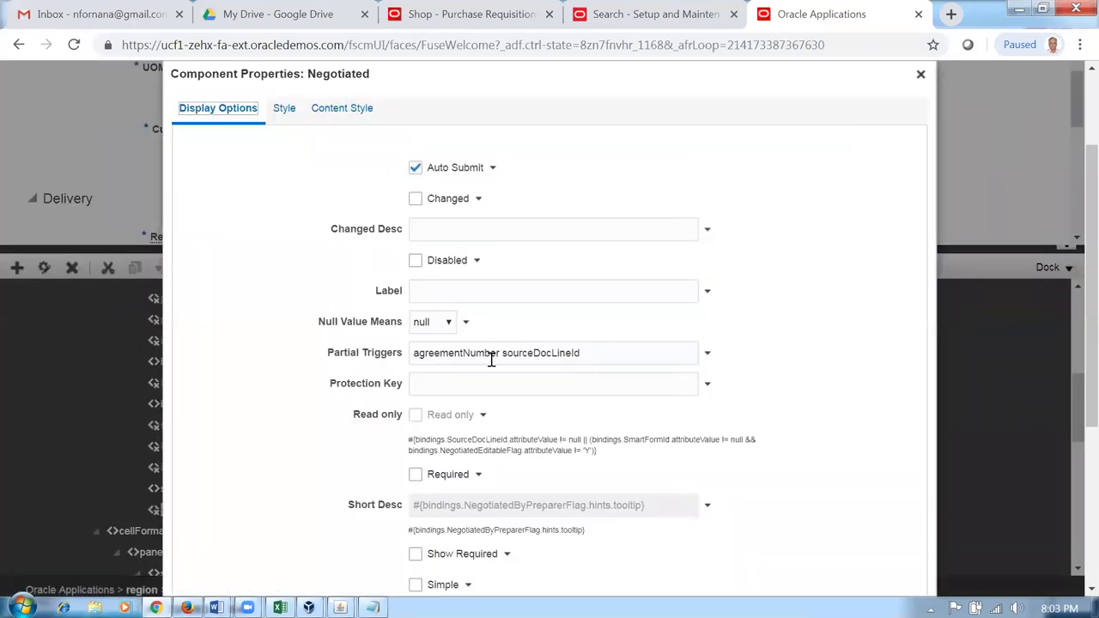
scroll(491, 359, down, 3)
click(415, 501)
click(819, 573)
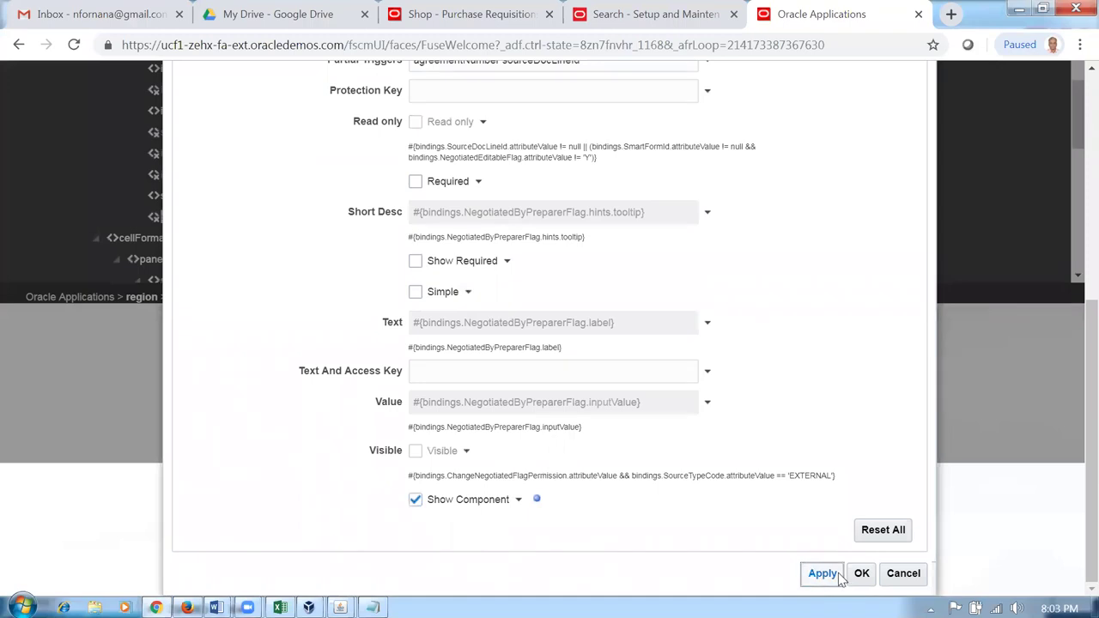
click(866, 579)
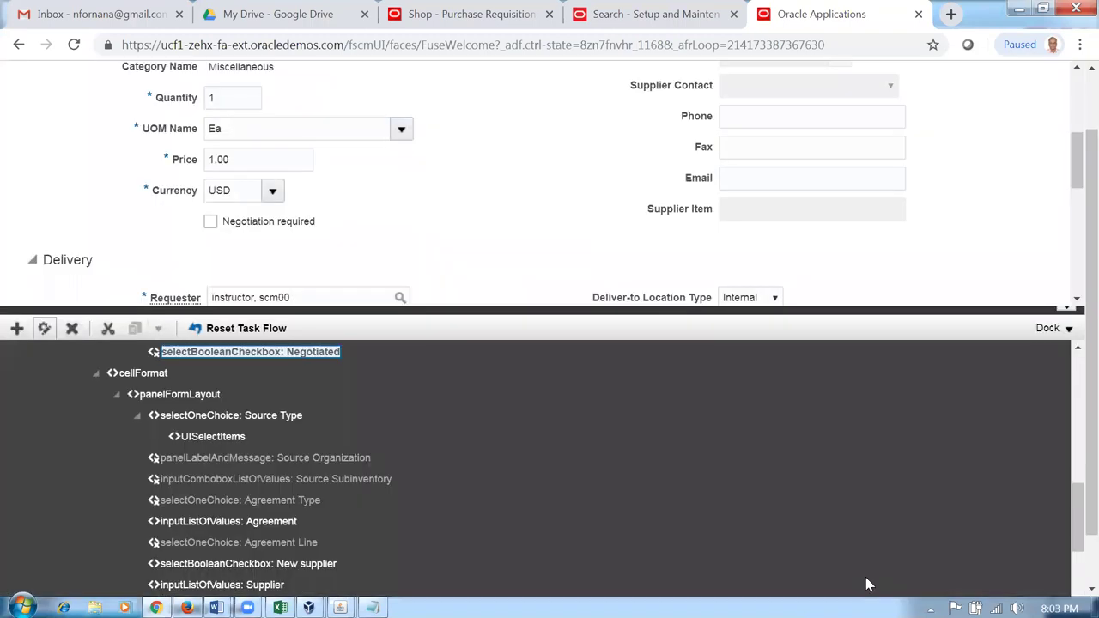
- Select the supplier-area panelFormLayout, then reselect the Negotiated checkbox node
click(194, 394)
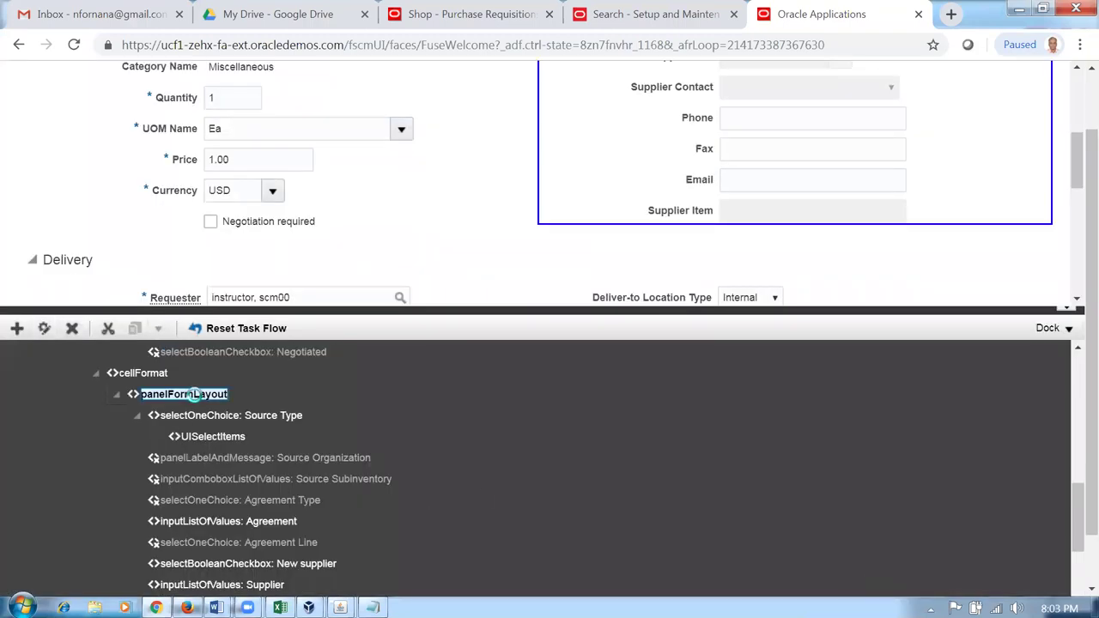
scroll(283, 378, up, 3)
click(252, 482)
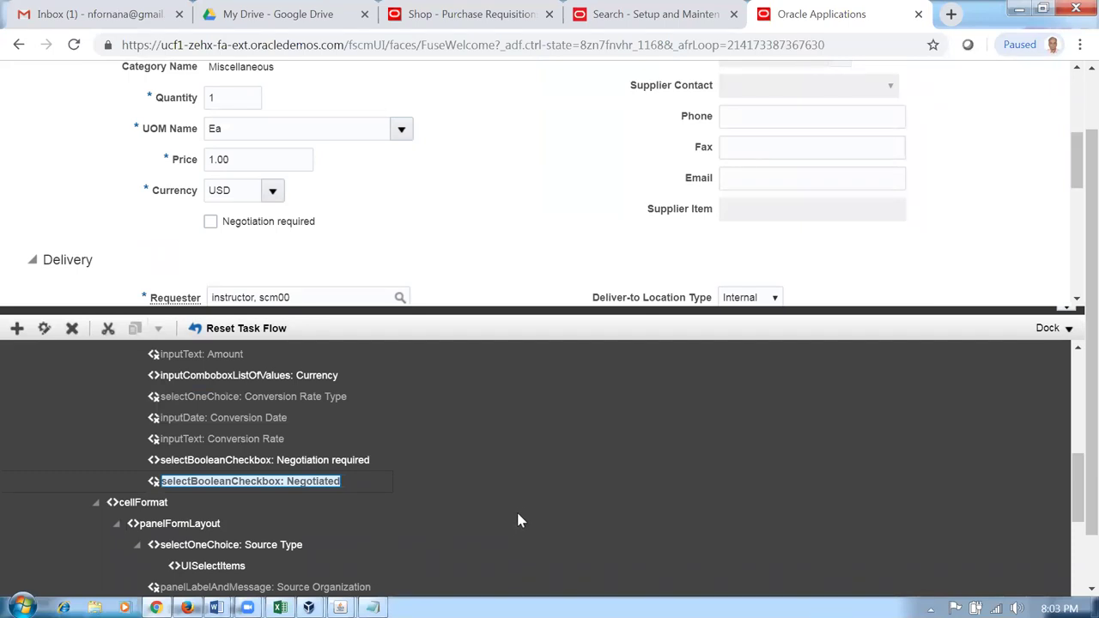
- Open the Negotiated node's properties and launch Expression Builder for Show Component
right_click(319, 482)
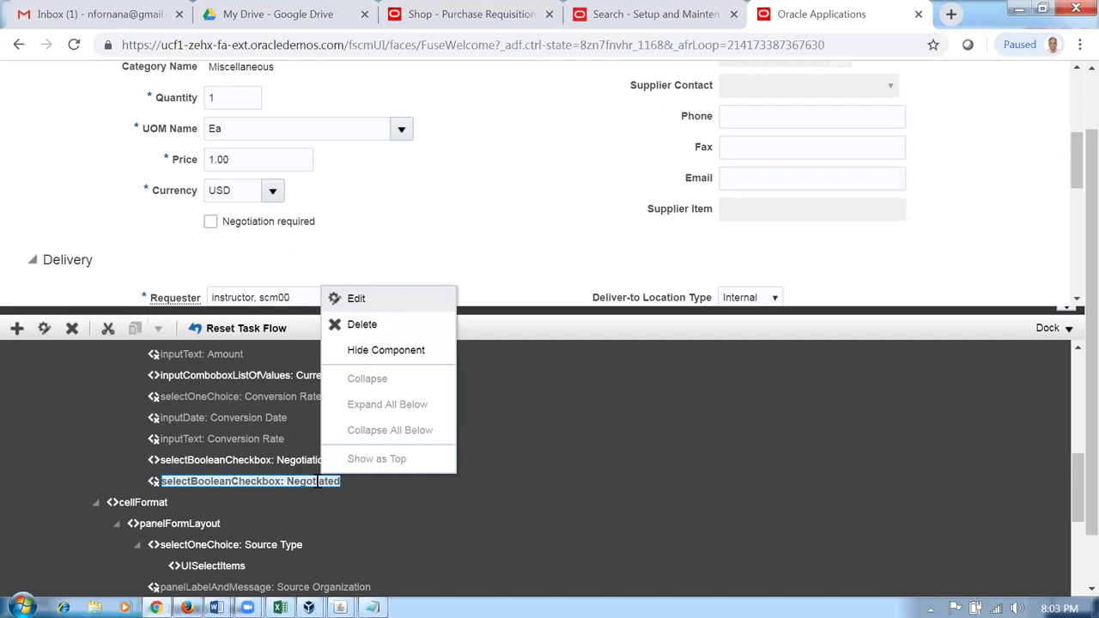
click(378, 296)
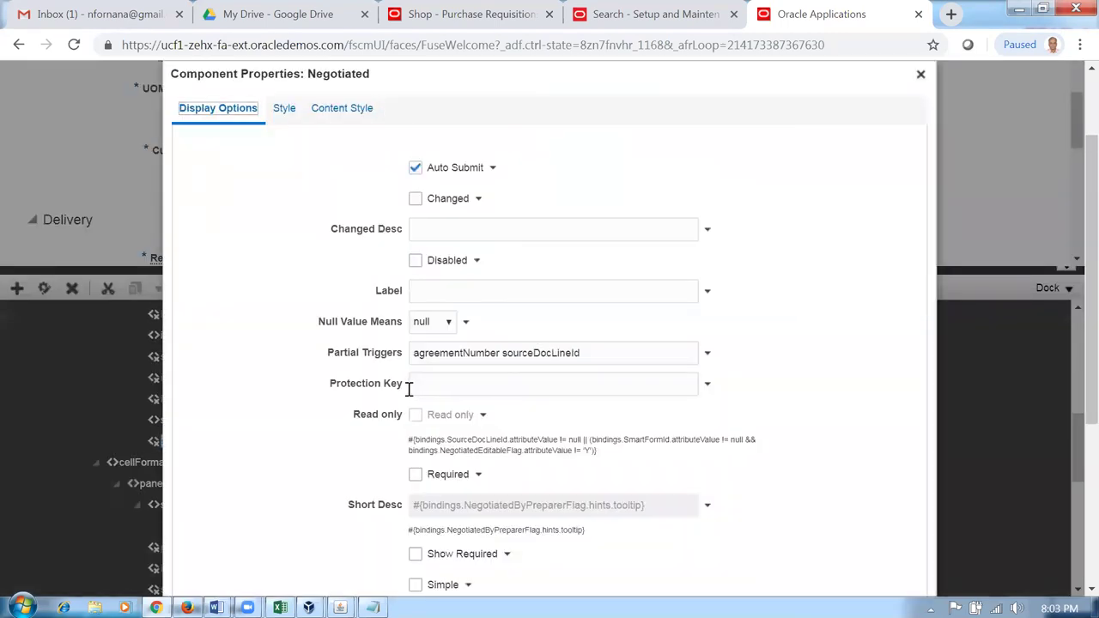
scroll(316, 457, down, 5)
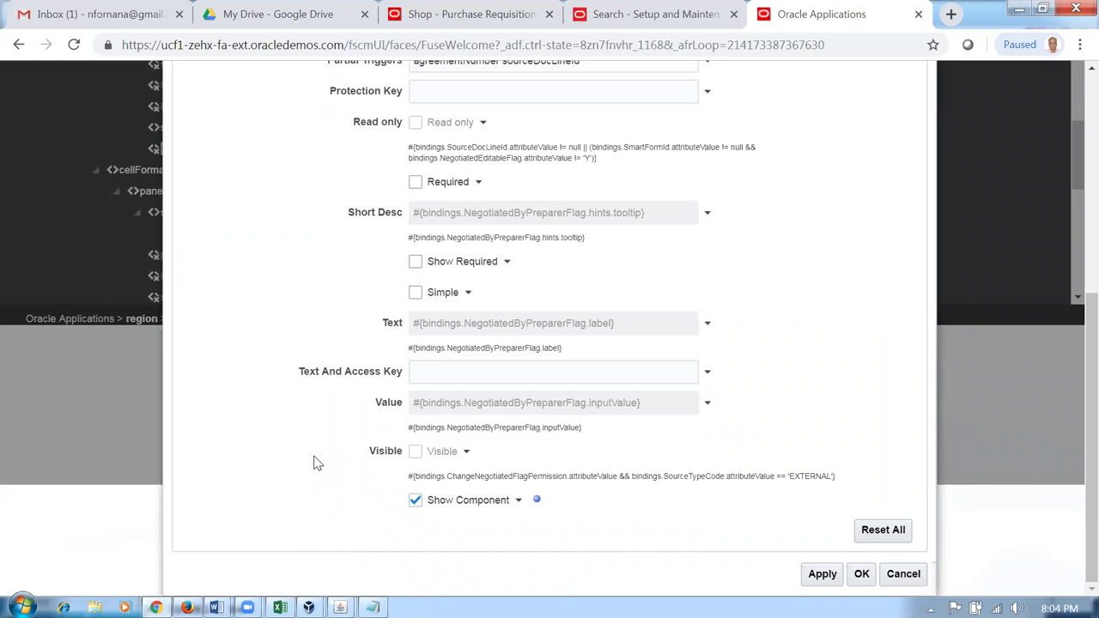
click(519, 501)
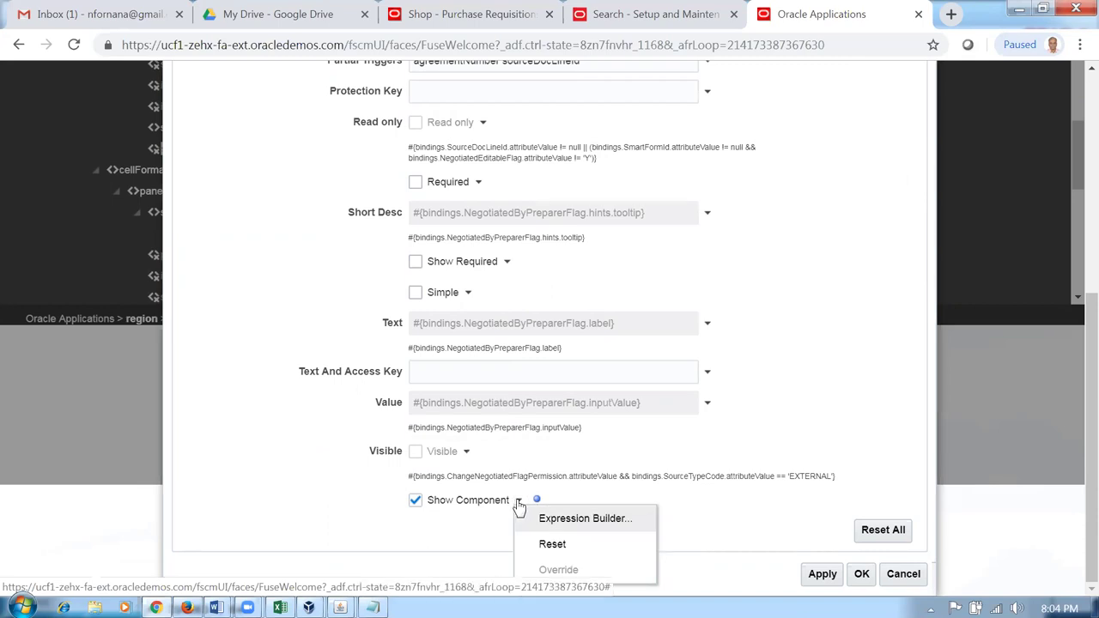
click(563, 518)
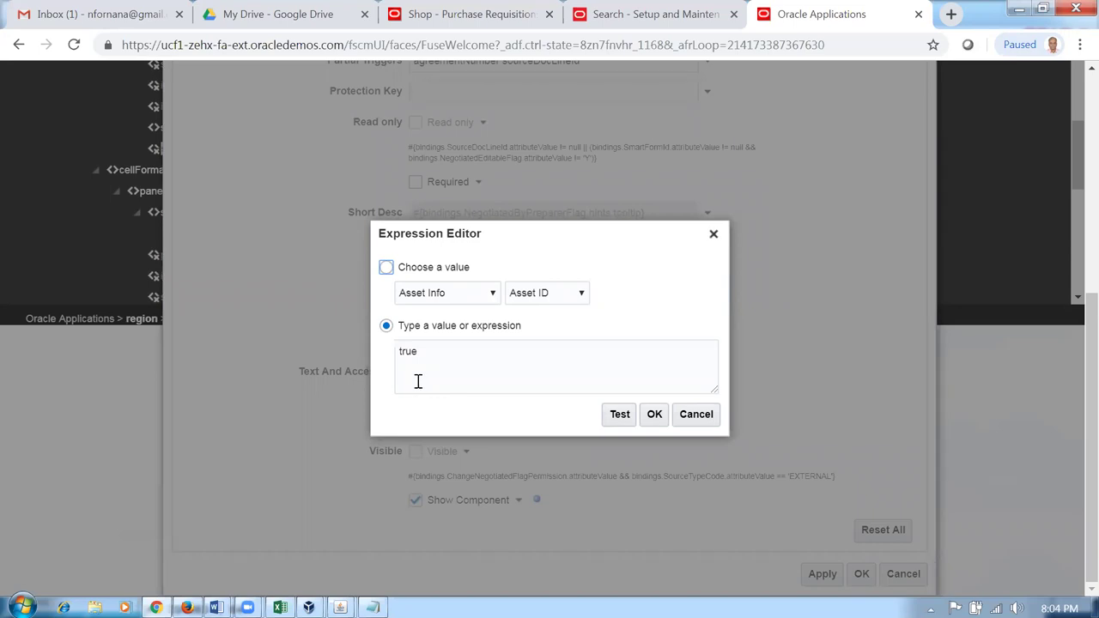
- Test the show expression (returns true), close without changes, and select Negotiation required
click(619, 415)
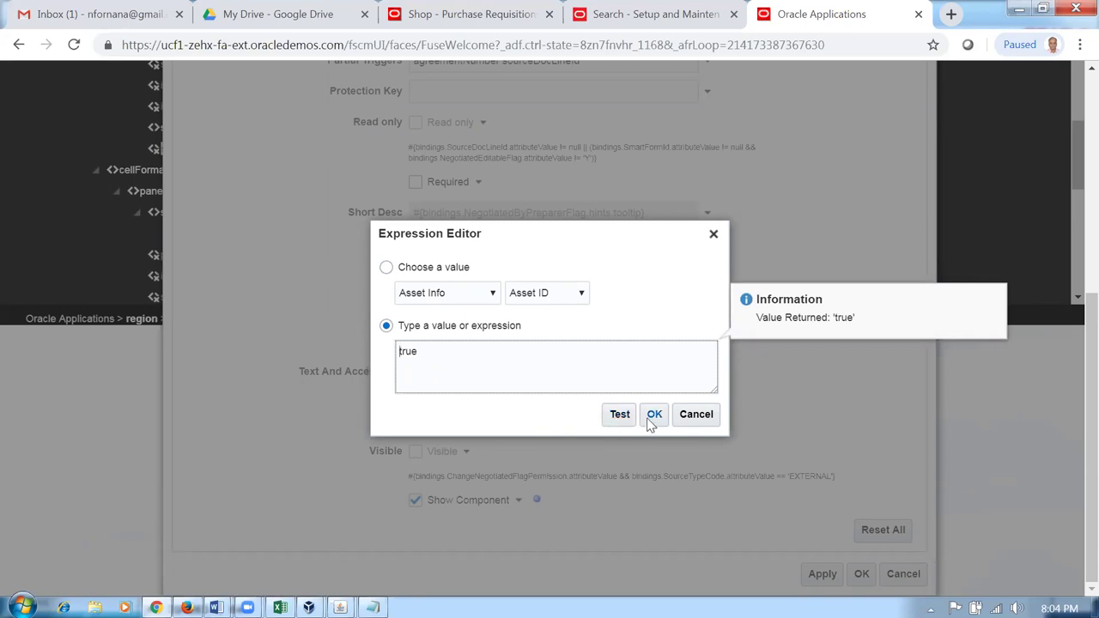
click(652, 418)
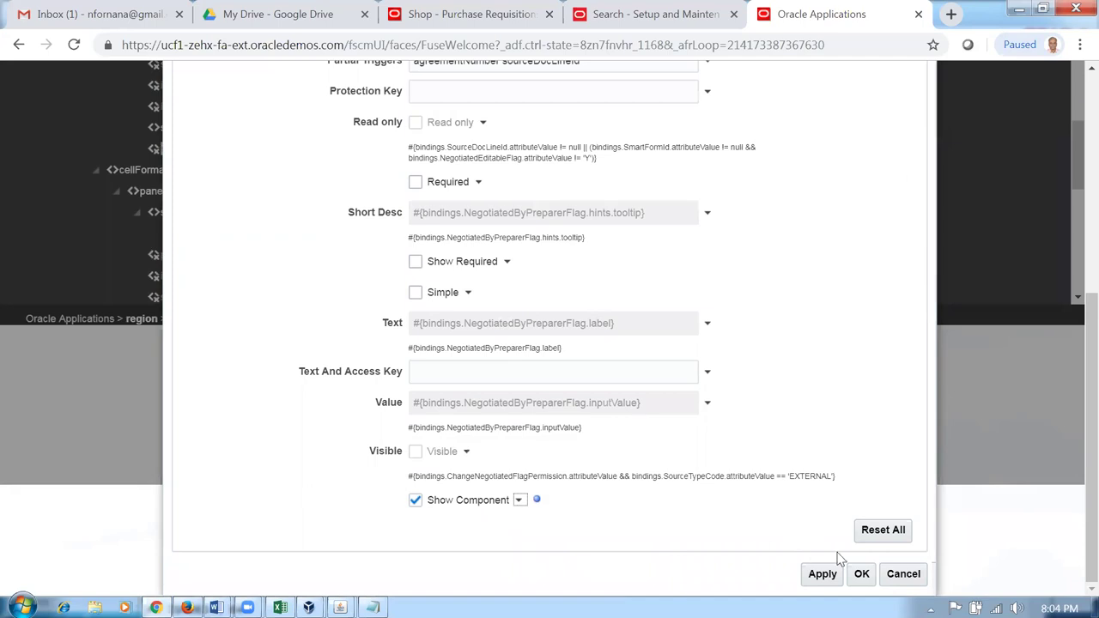
click(903, 573)
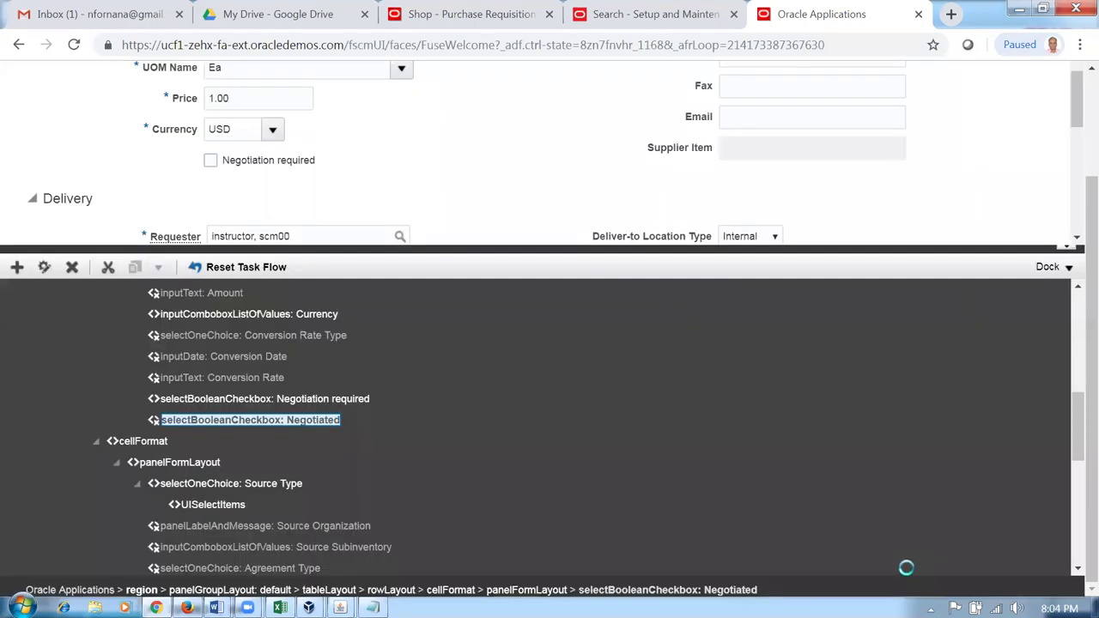
click(290, 399)
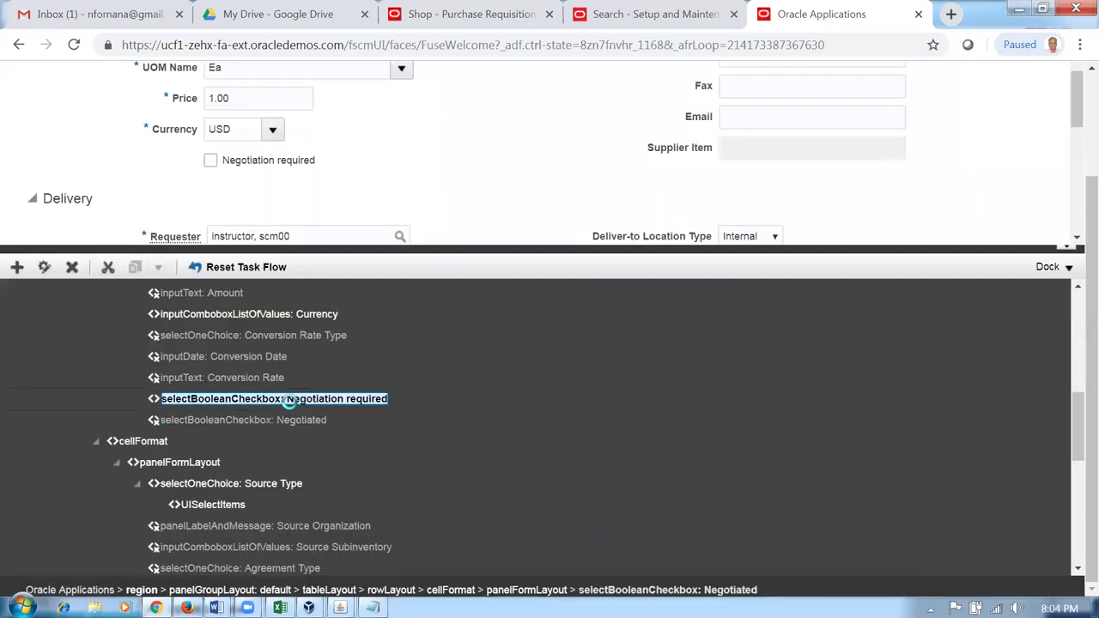
- View the Negotiation required Show Component expression and cancel it unchanged
click(44, 267)
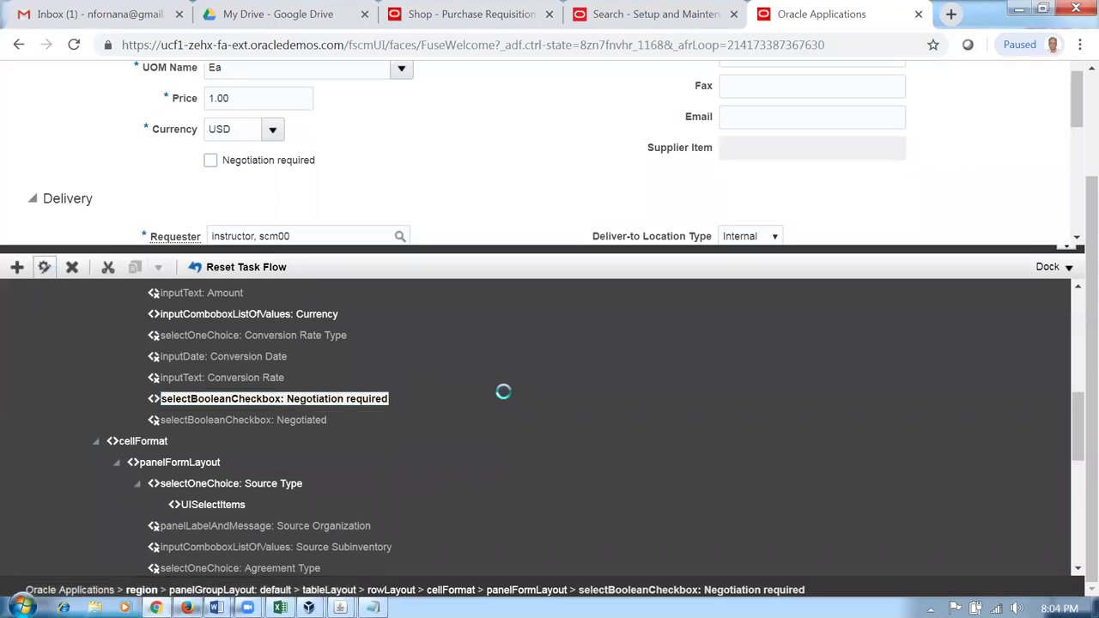
scroll(492, 400, down, 5)
scroll(507, 403, down, 1)
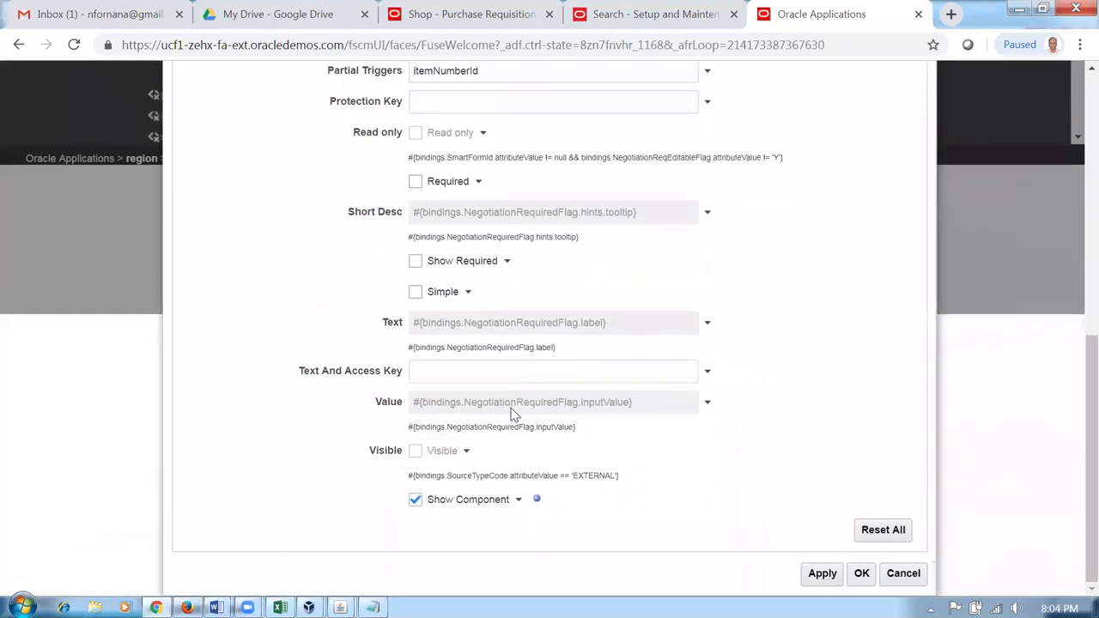
click(520, 505)
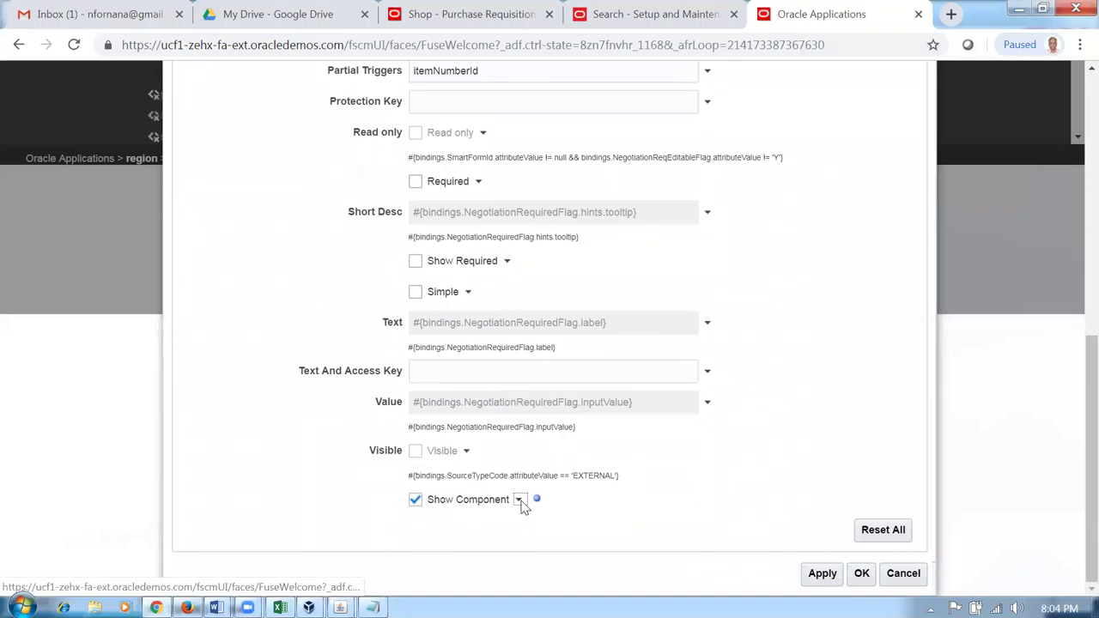
click(534, 517)
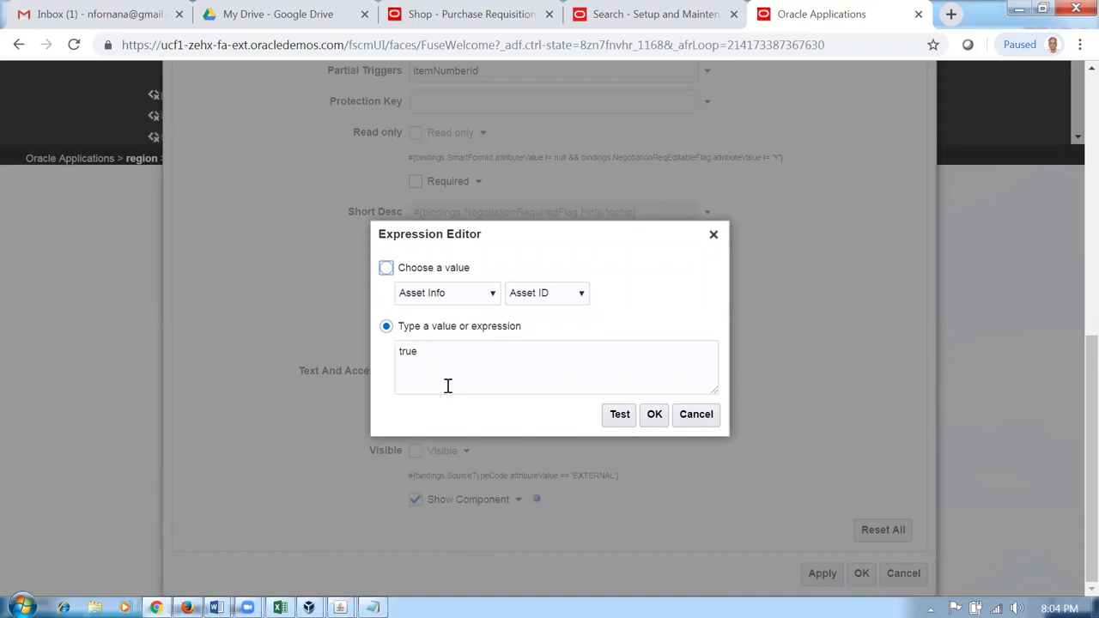
click(710, 420)
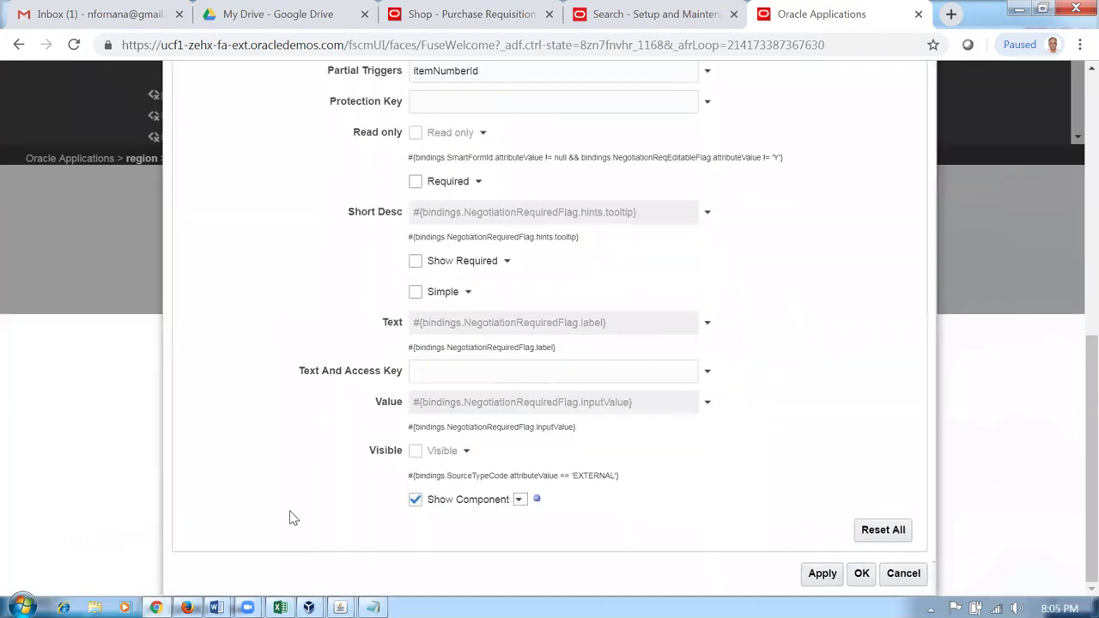
- Uncheck Show Component for Negotiation required and apply with OK
click(415, 504)
click(814, 578)
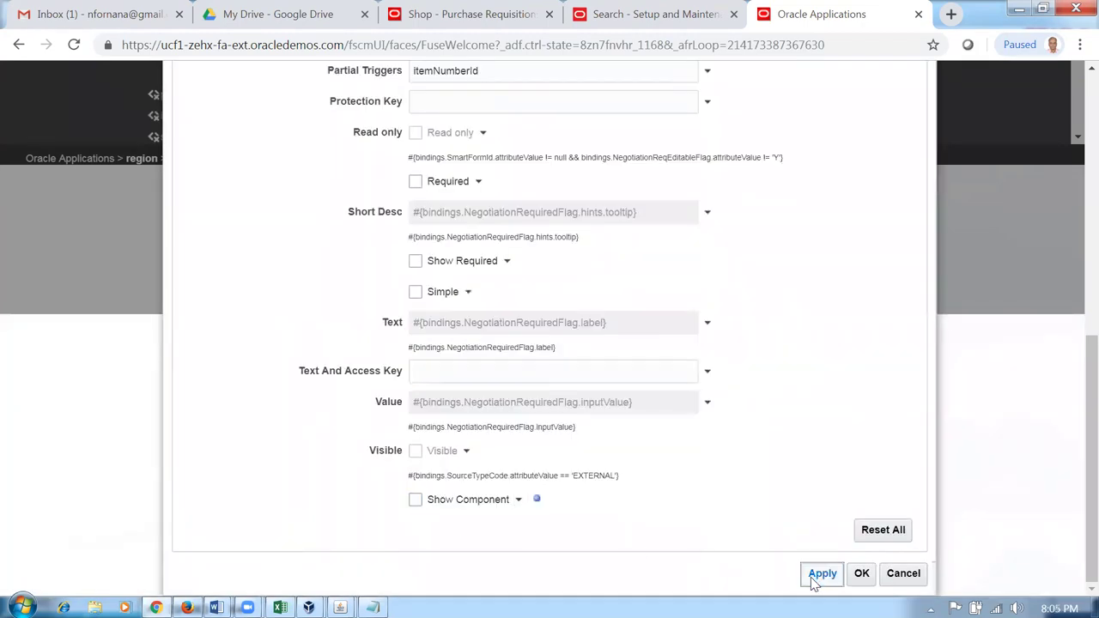
click(862, 579)
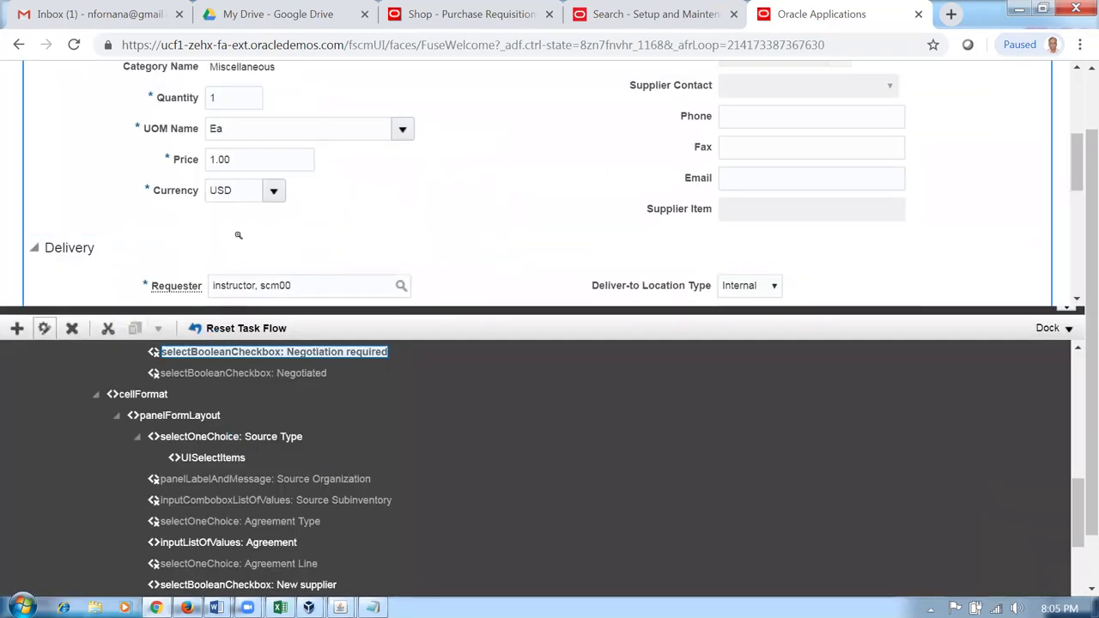
click(260, 374)
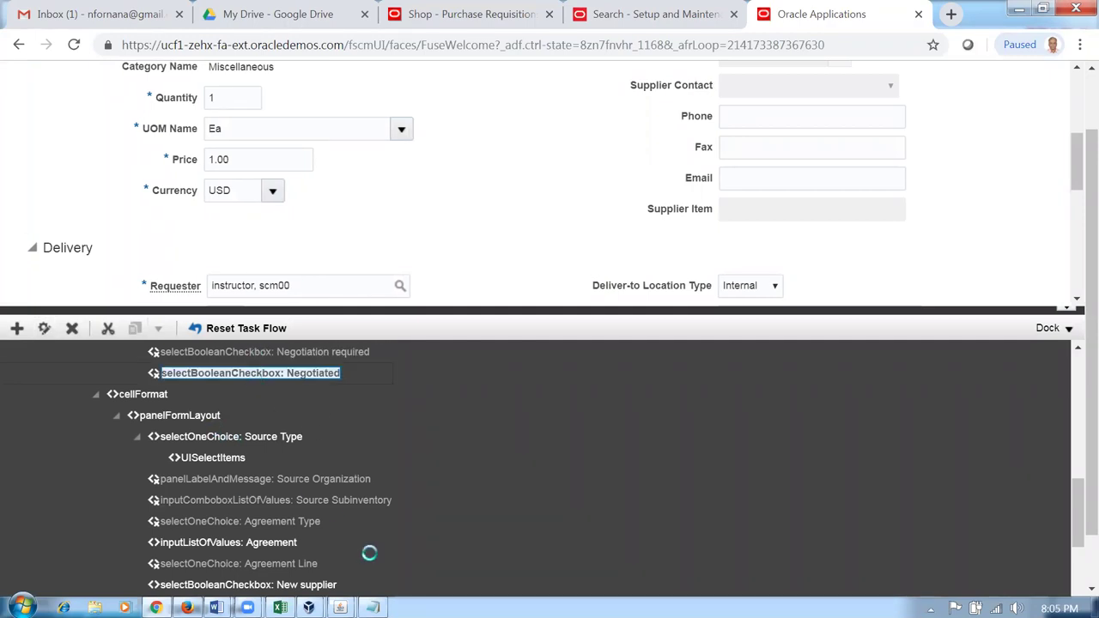
click(44, 330)
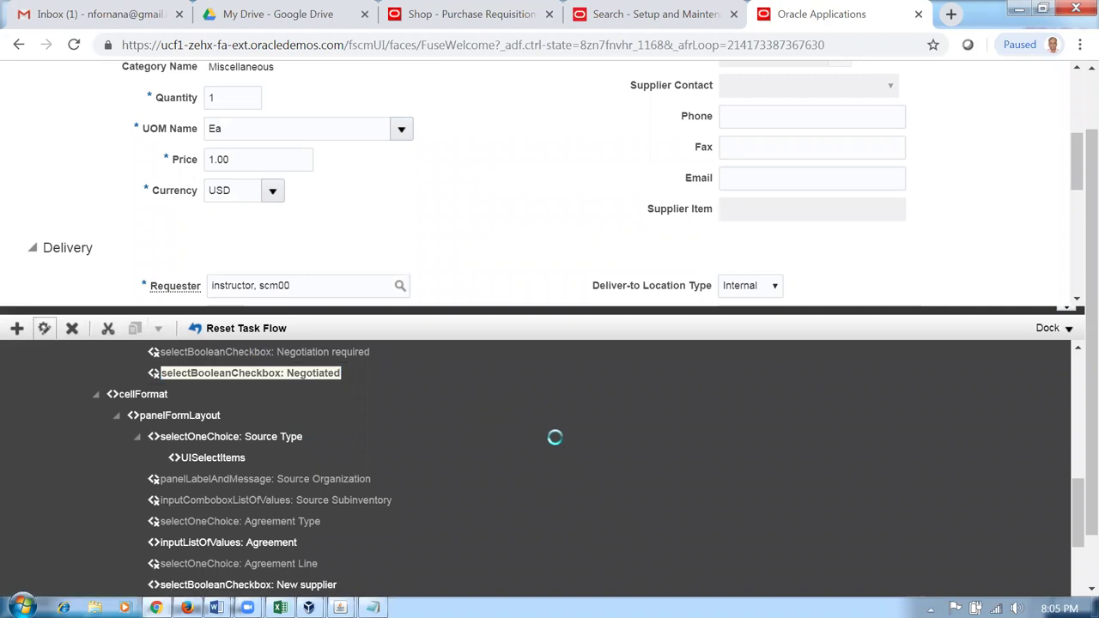
scroll(554, 441, down, 1)
scroll(554, 441, down, 3)
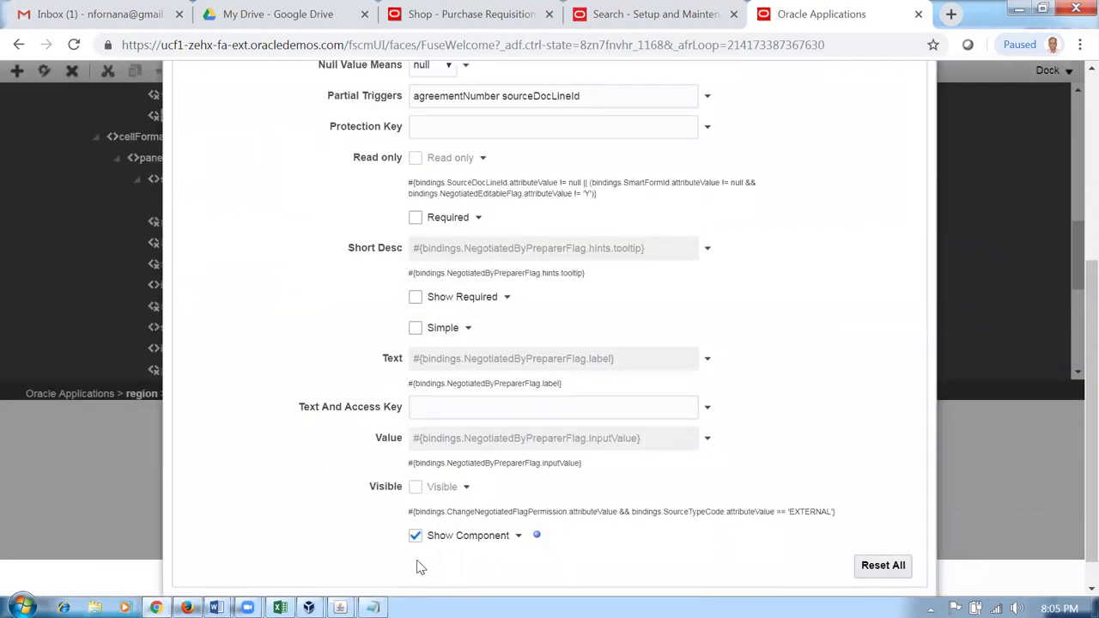
scroll(850, 589, down, 1)
click(819, 574)
click(860, 575)
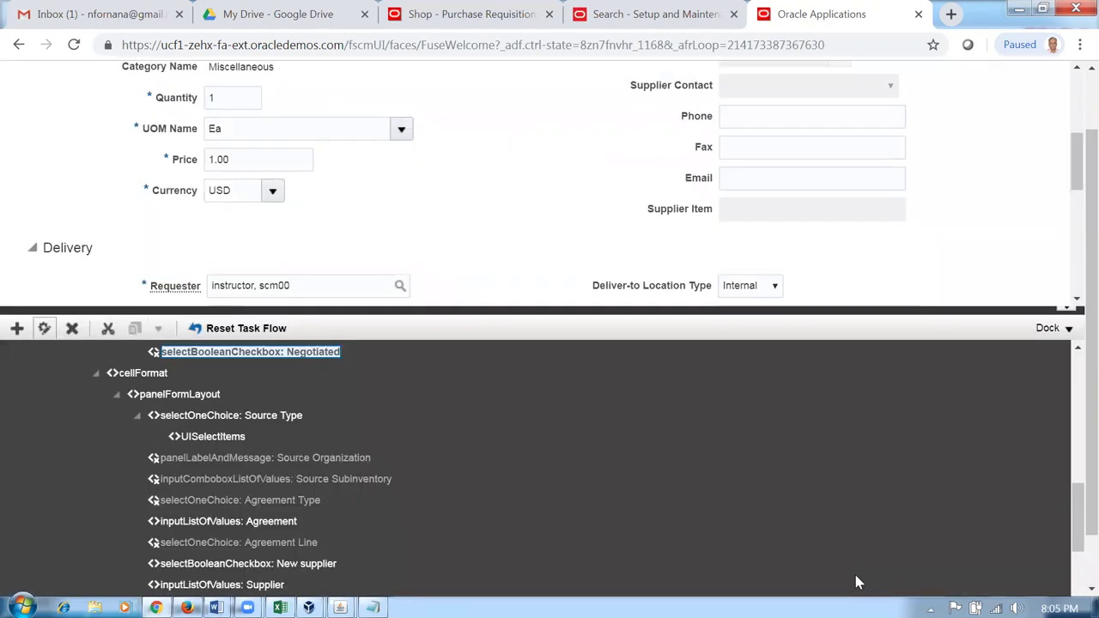
click(202, 393)
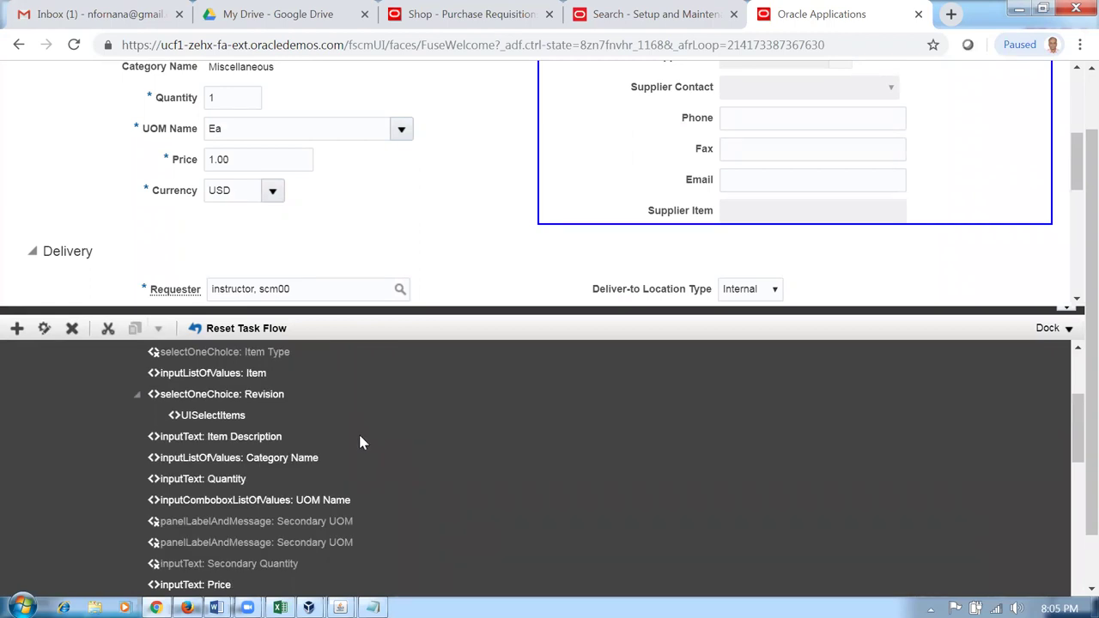
scroll(360, 439, down, 4)
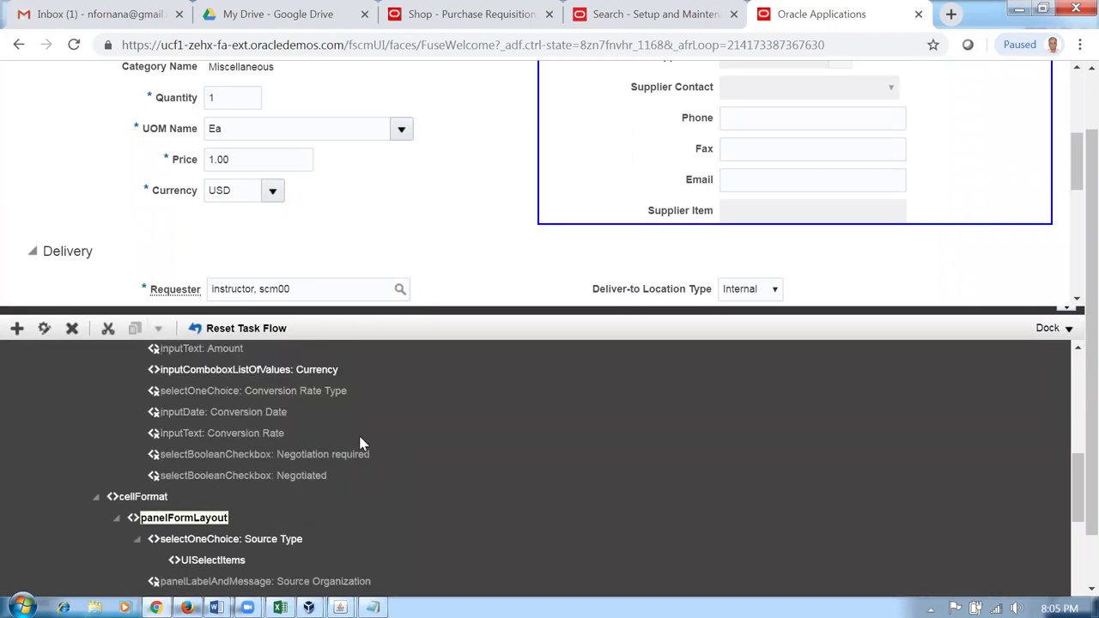
click(263, 478)
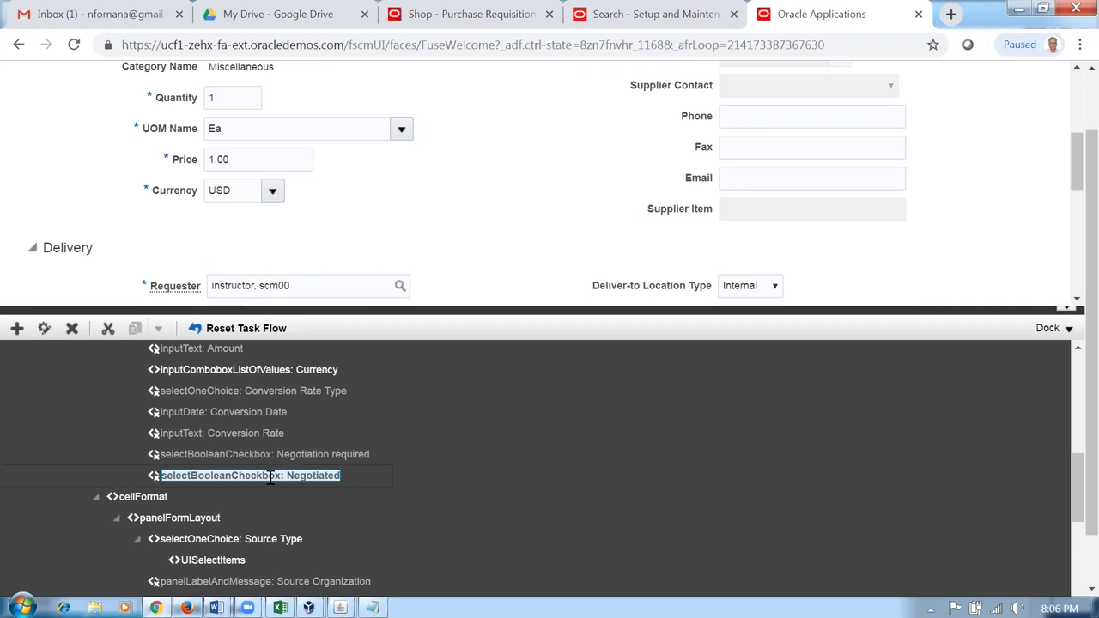
- Edit the Negotiated component and turn on Required, Show Required and Simple
right_click(271, 477)
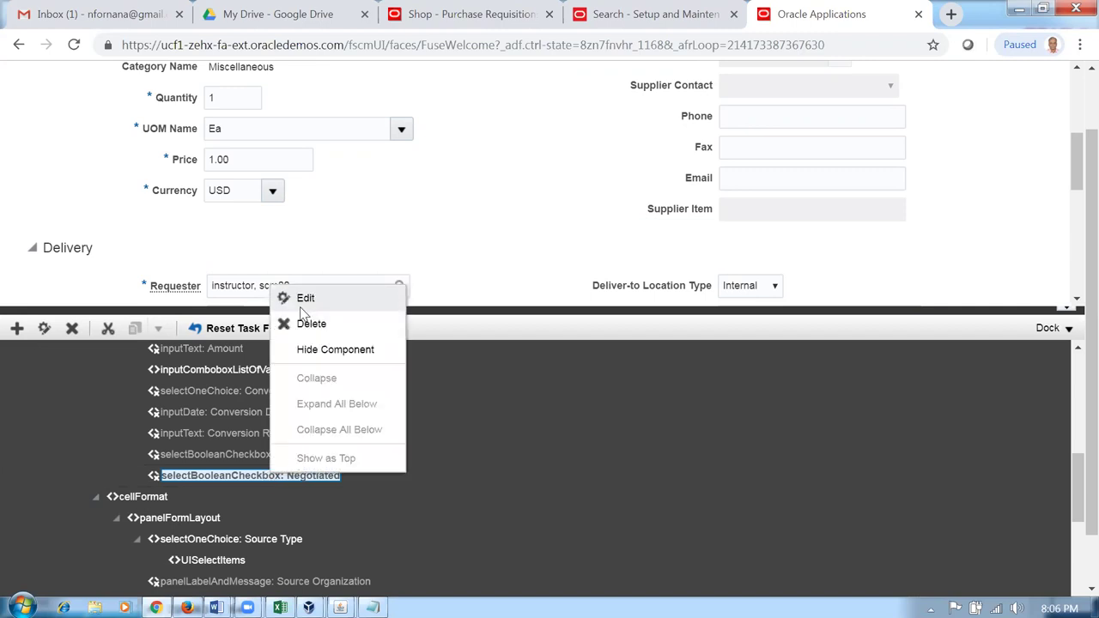
click(304, 299)
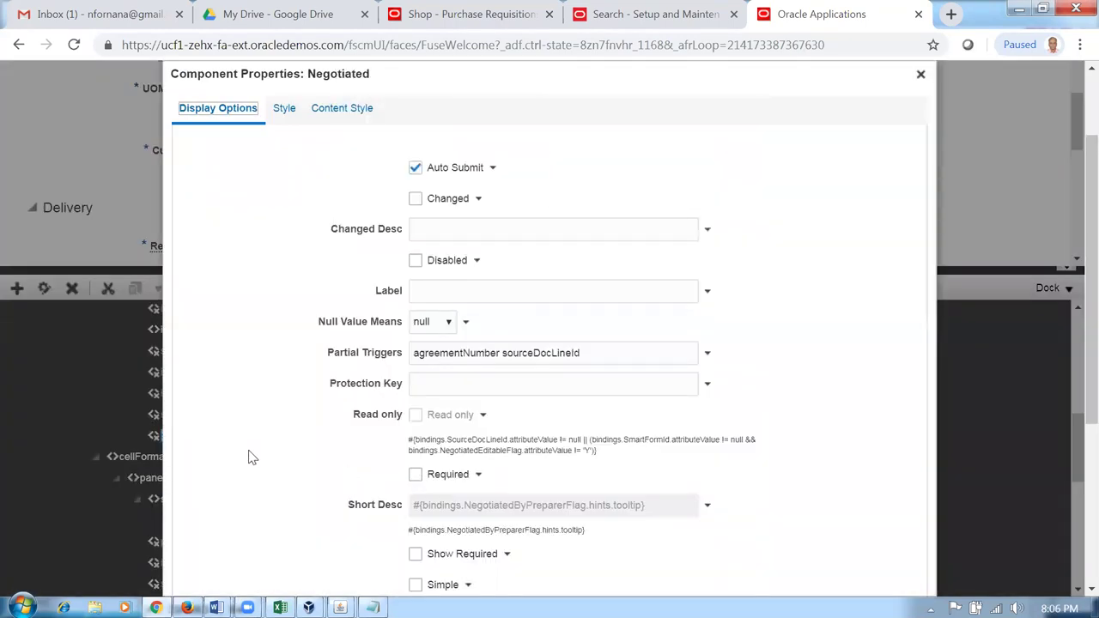
scroll(248, 457, down, 4)
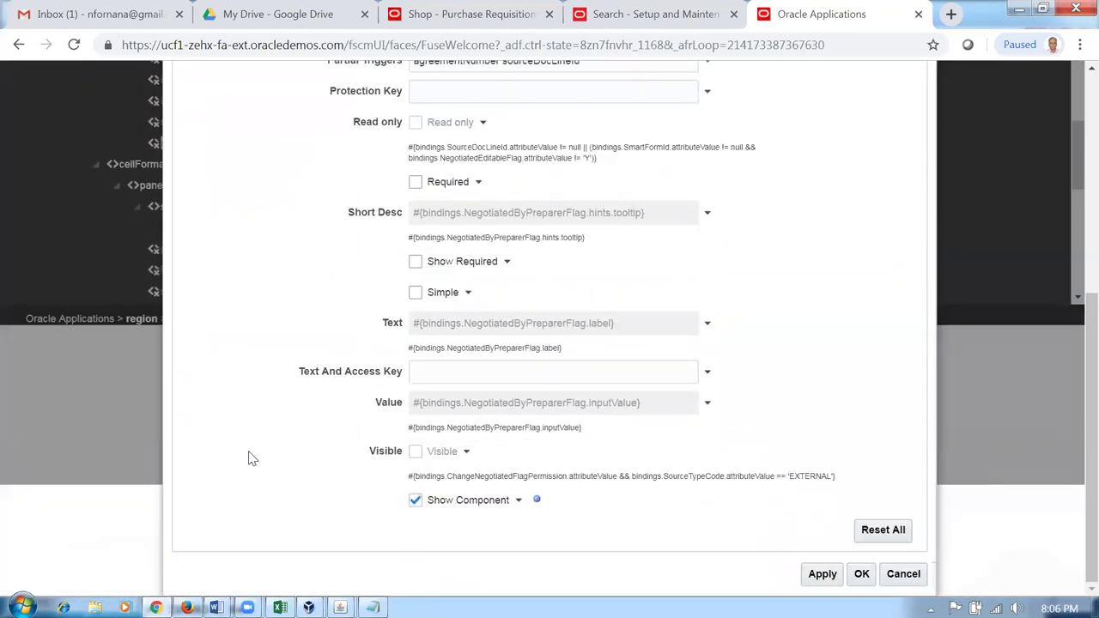
click(415, 263)
click(416, 183)
click(450, 297)
- Bring up the Expression Builder for the Negotiated checkbox's Visible property
double_click(418, 455)
click(418, 456)
double_click(417, 456)
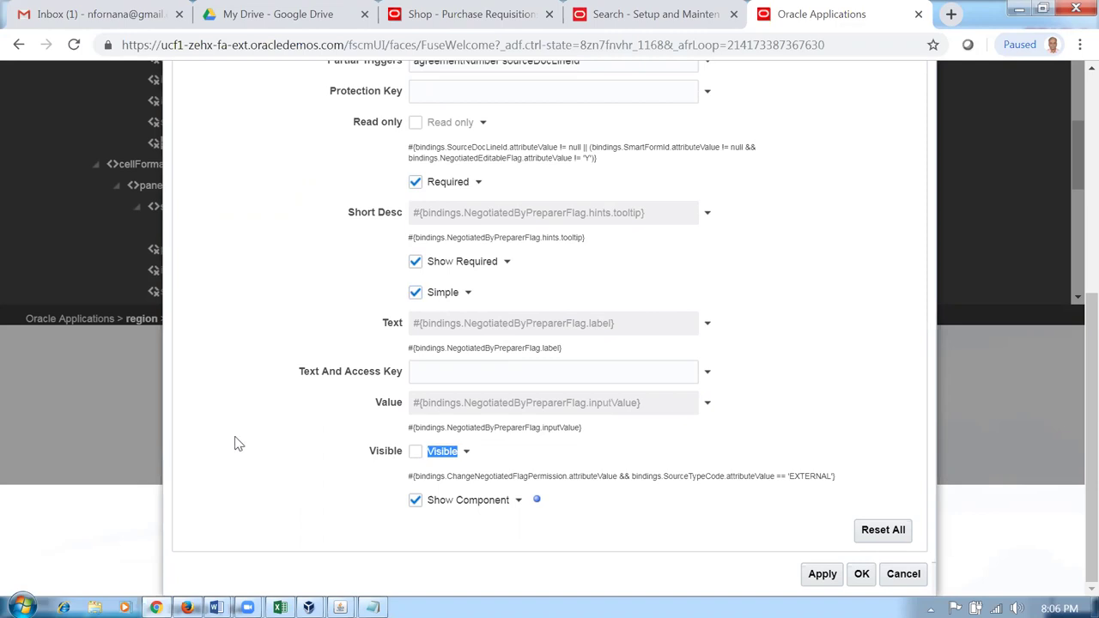
click(467, 452)
click(511, 466)
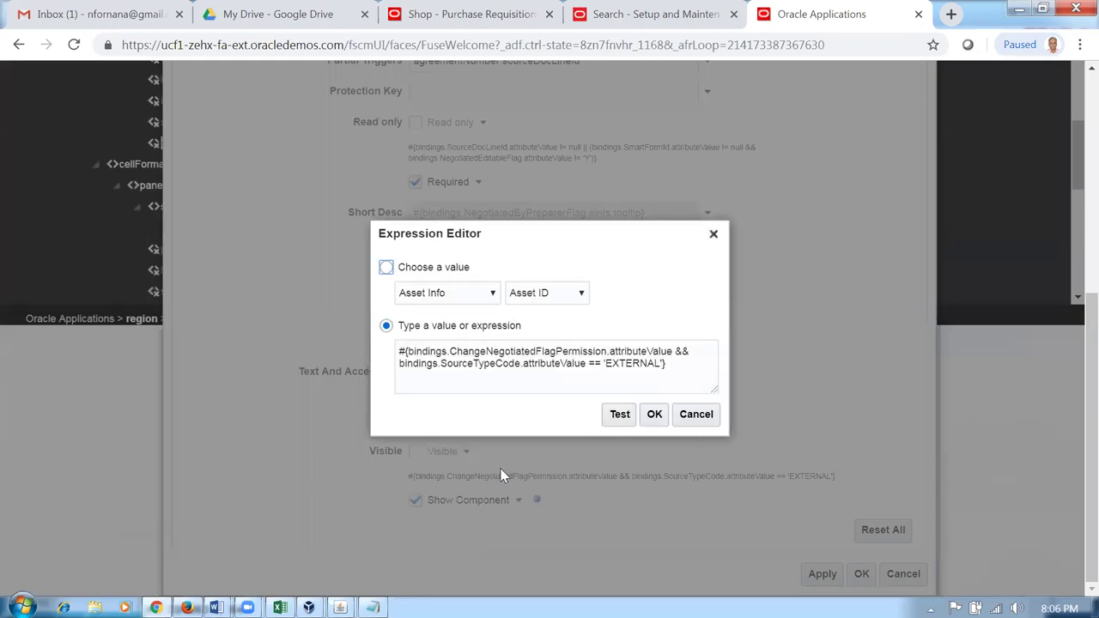
- Replace the Visible expression with 'true', test it, and accept it
click(619, 415)
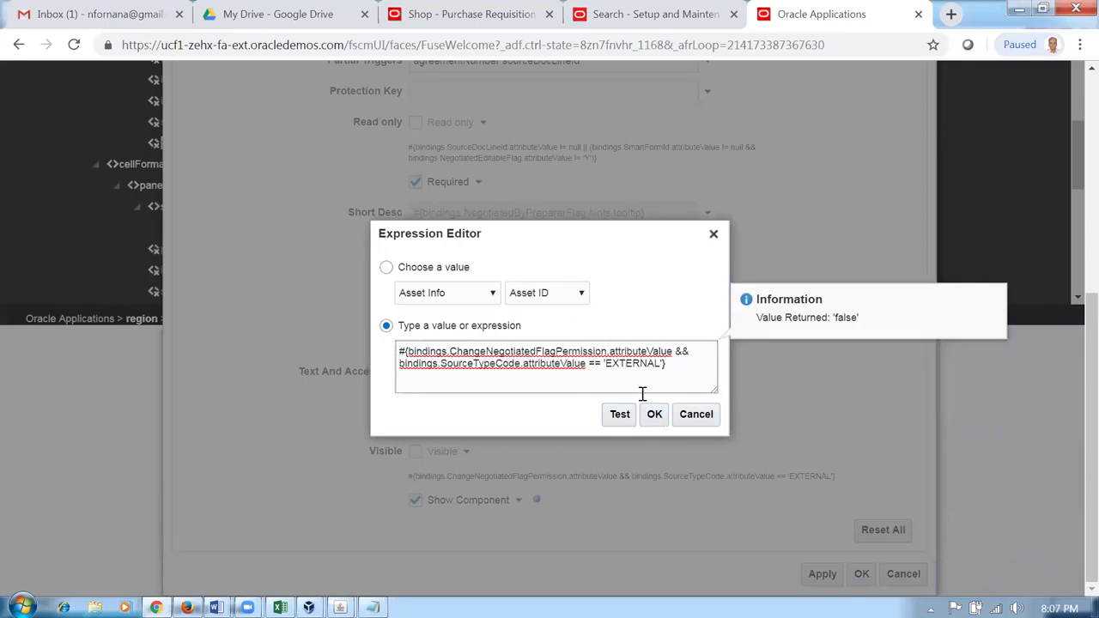
drag(674, 371, 398, 349)
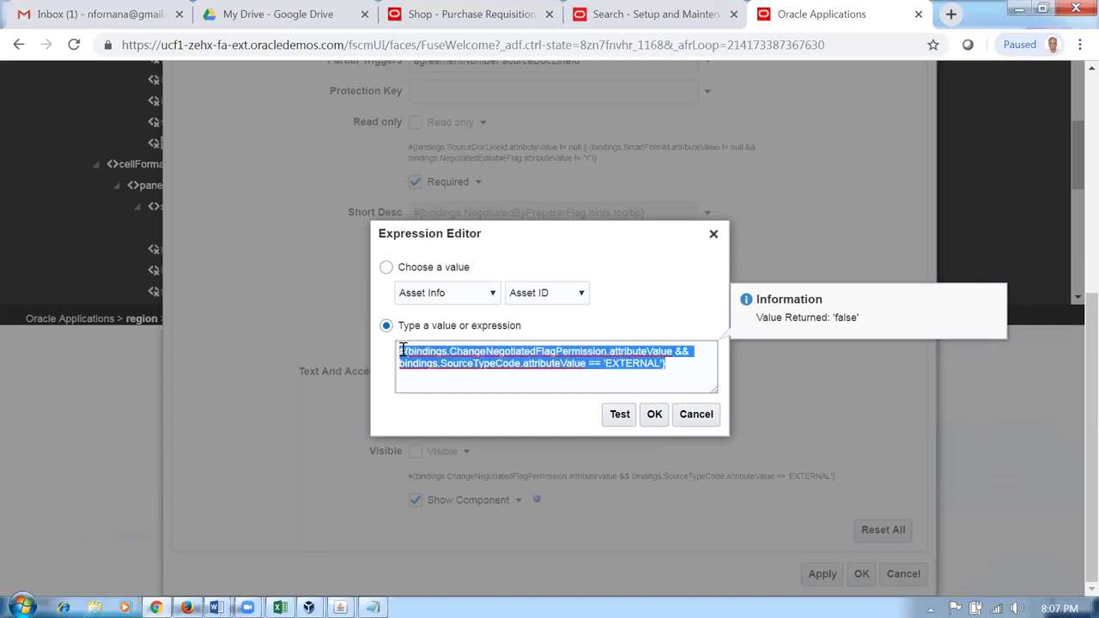
key(BackSpace)
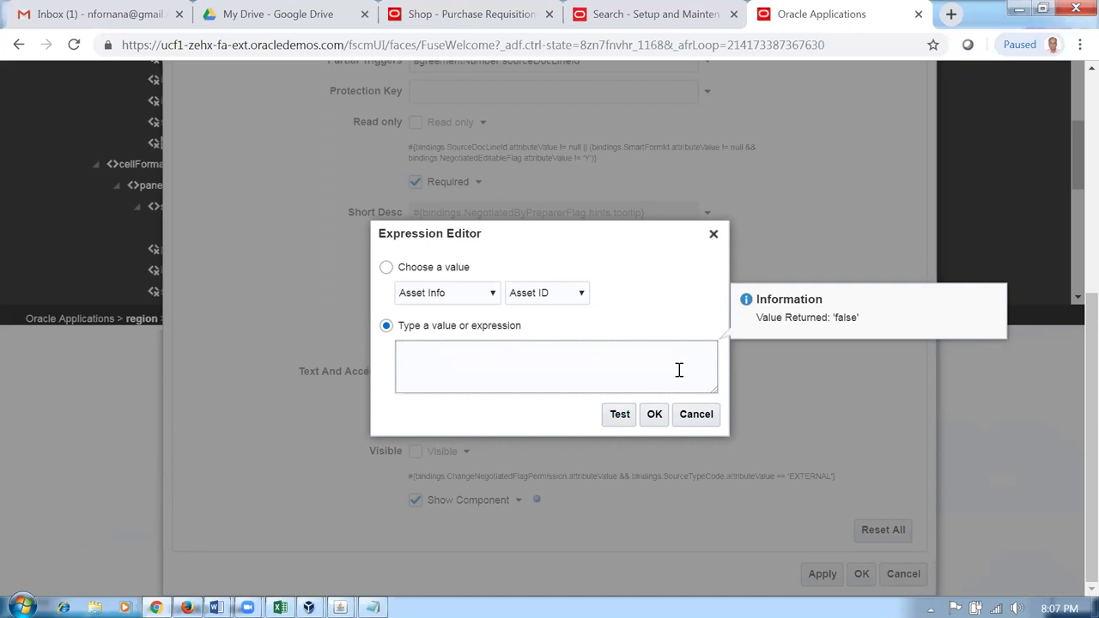
text('true')
click(617, 418)
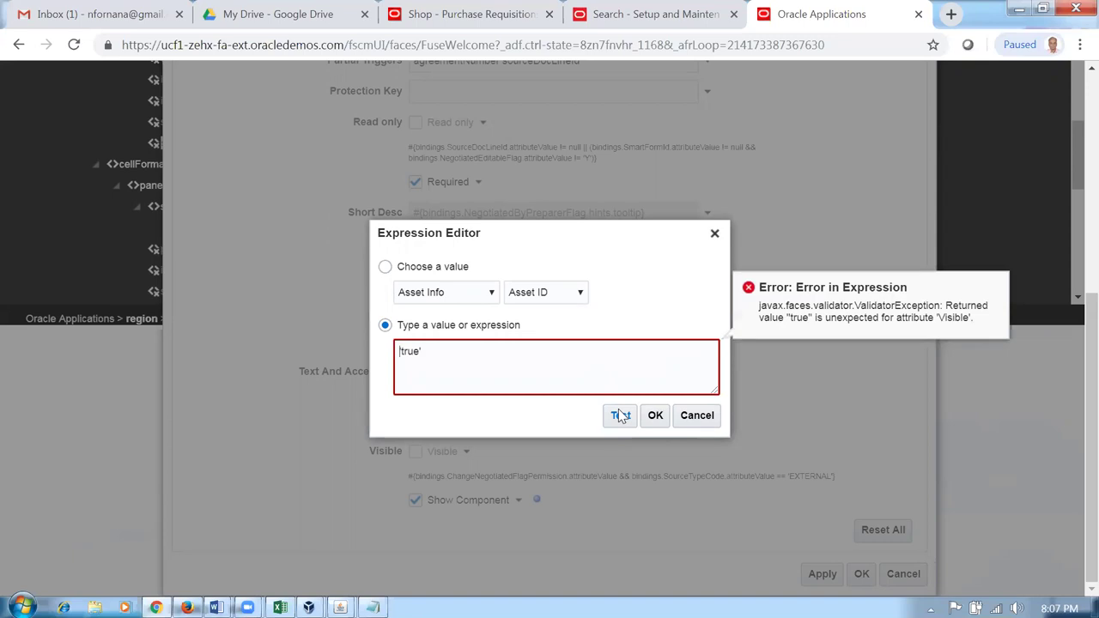
click(499, 365)
click(620, 418)
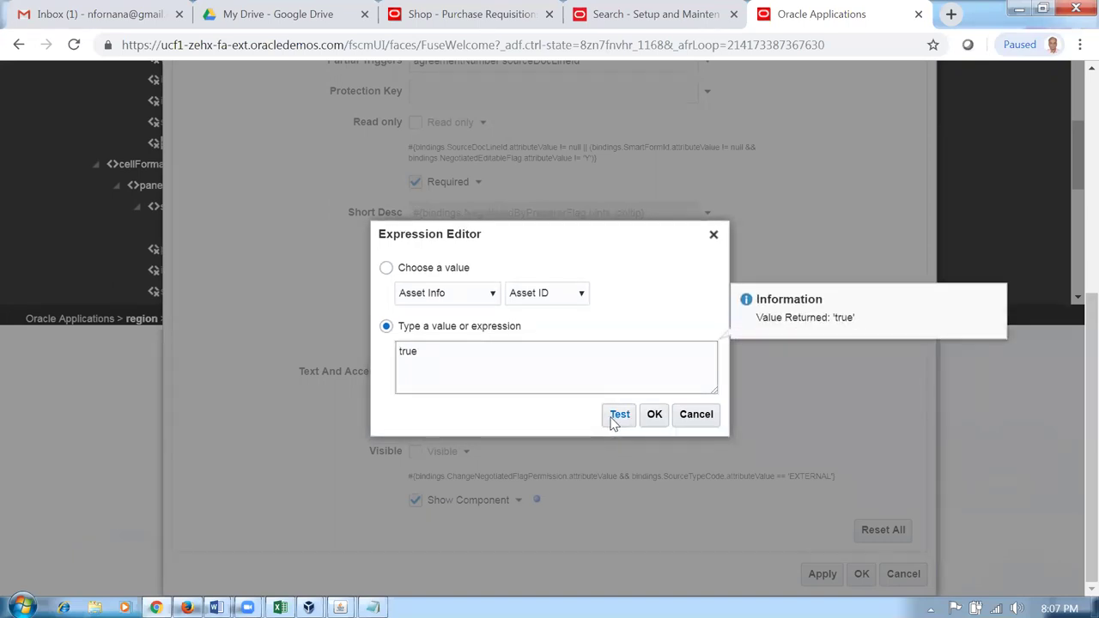
click(654, 416)
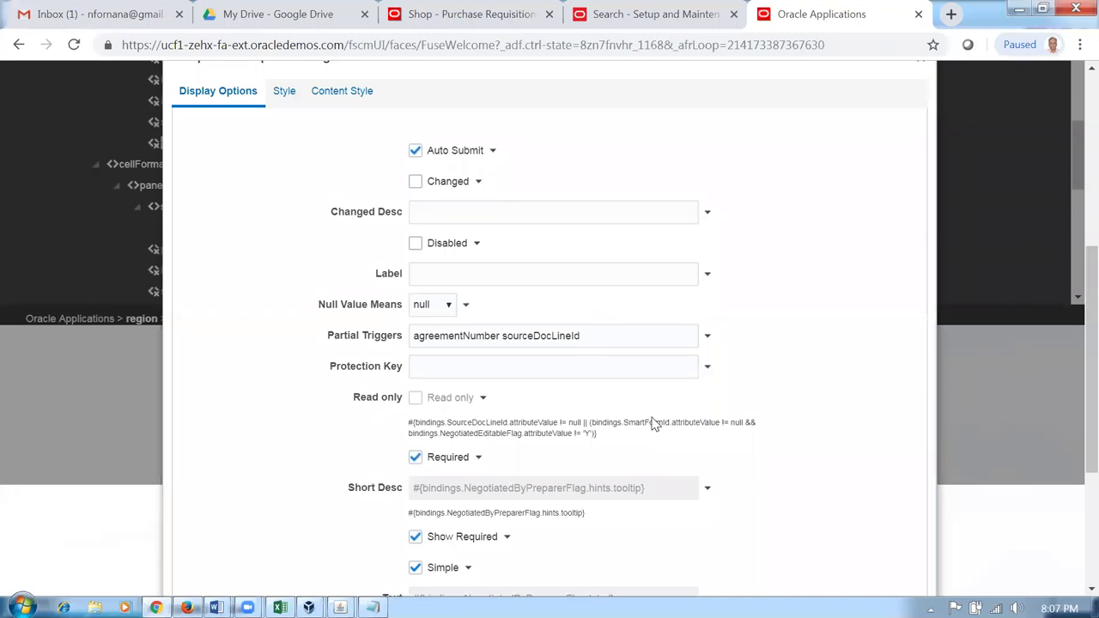
- Turn off Required, Show Required and Simple for Negotiated, then apply and save the properties
scroll(553, 463, down, 2)
scroll(552, 464, down, 1)
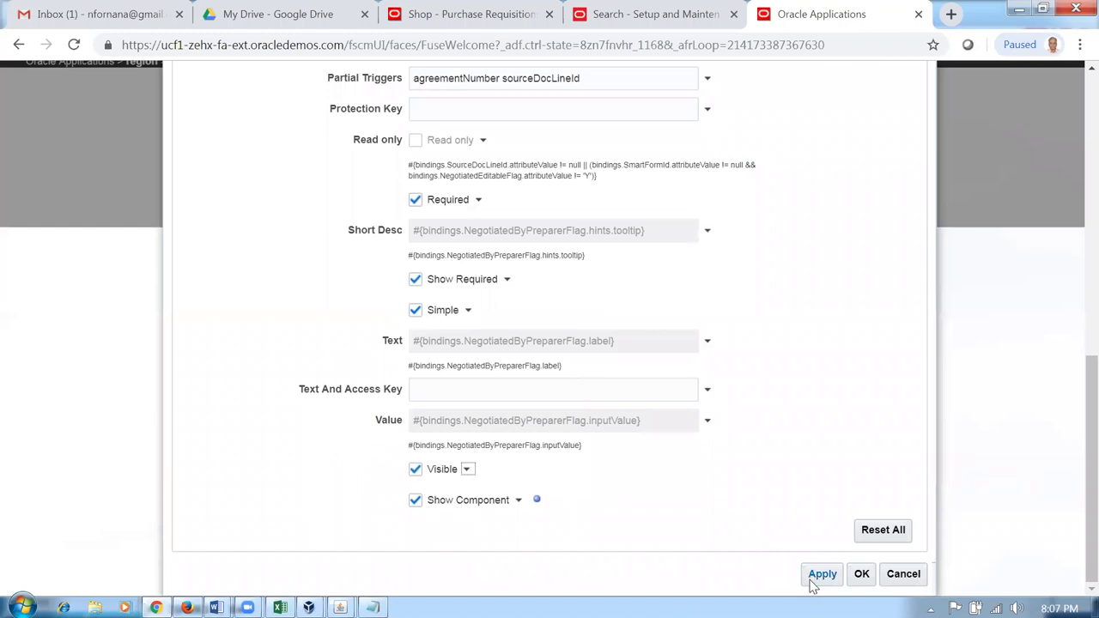
click(415, 200)
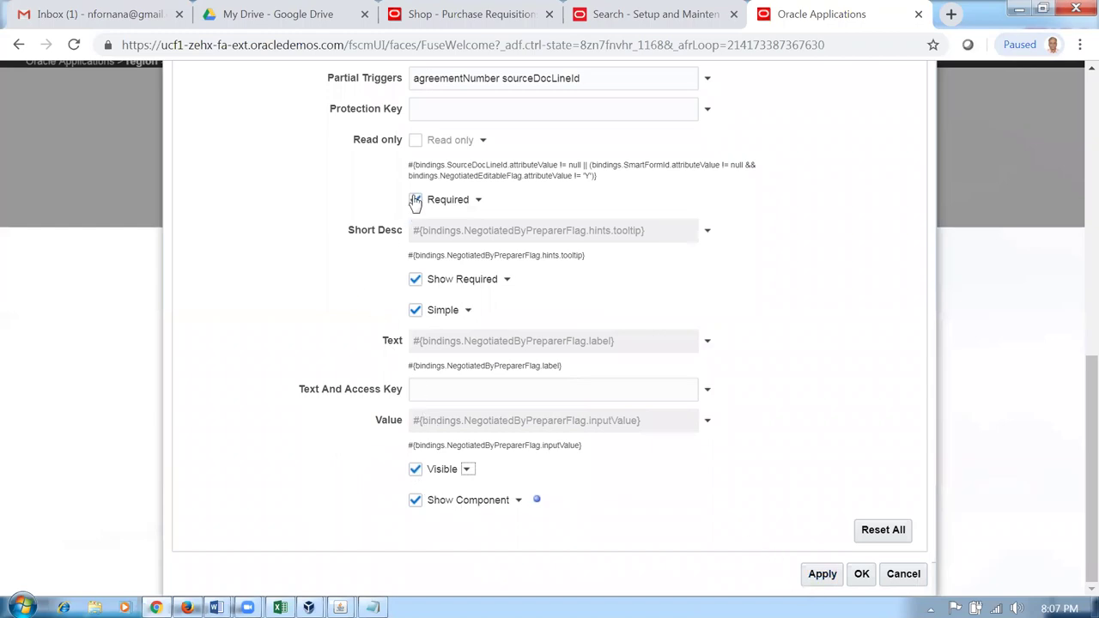
click(416, 279)
click(415, 310)
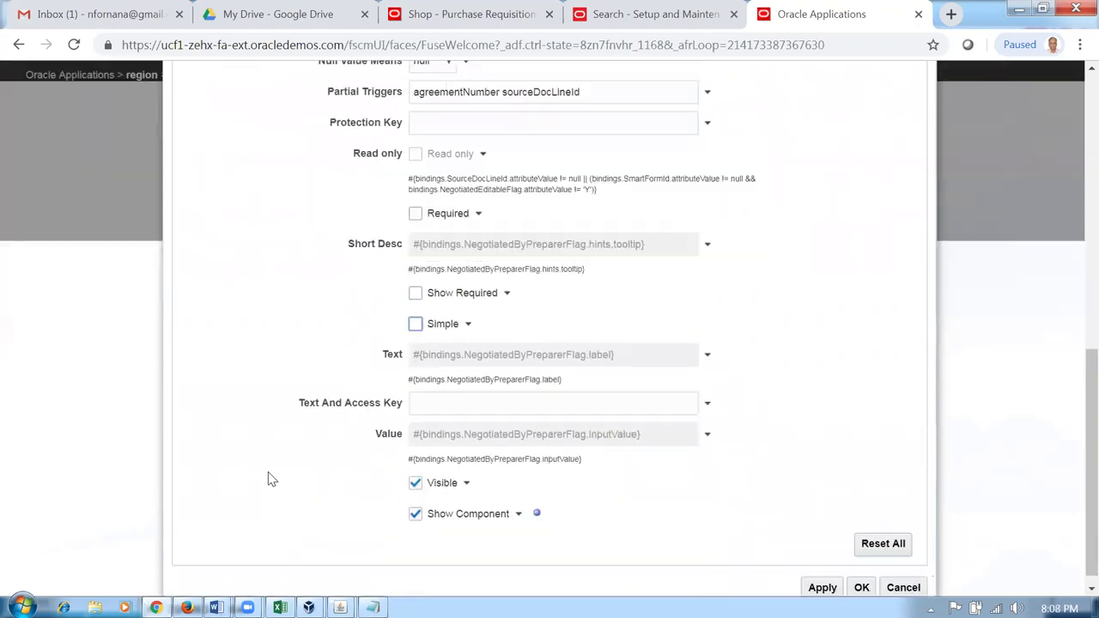
click(818, 576)
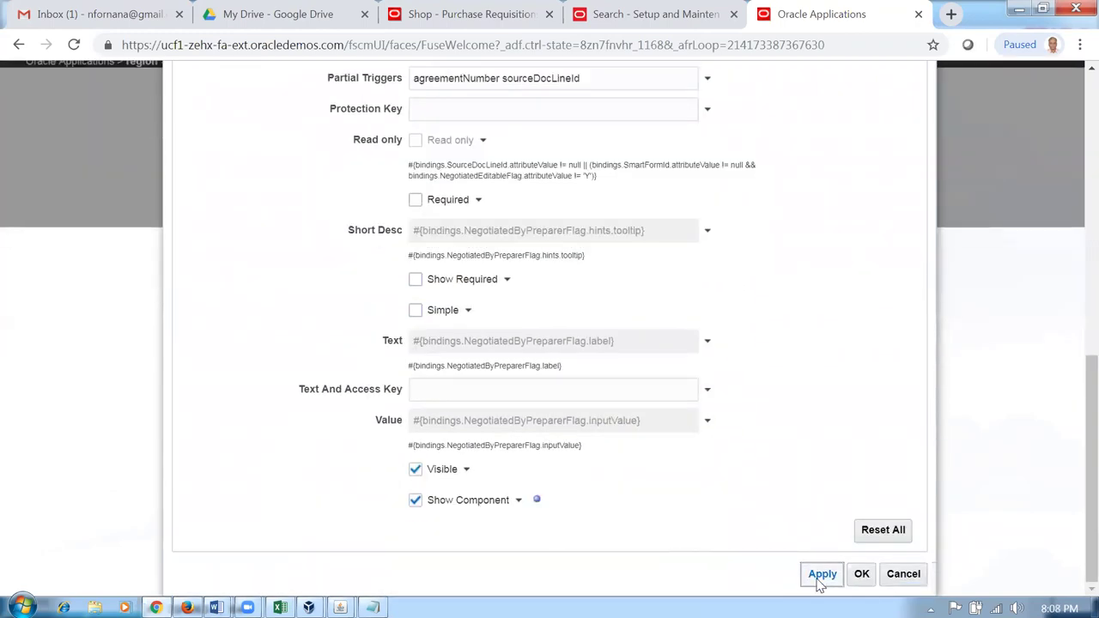
click(865, 580)
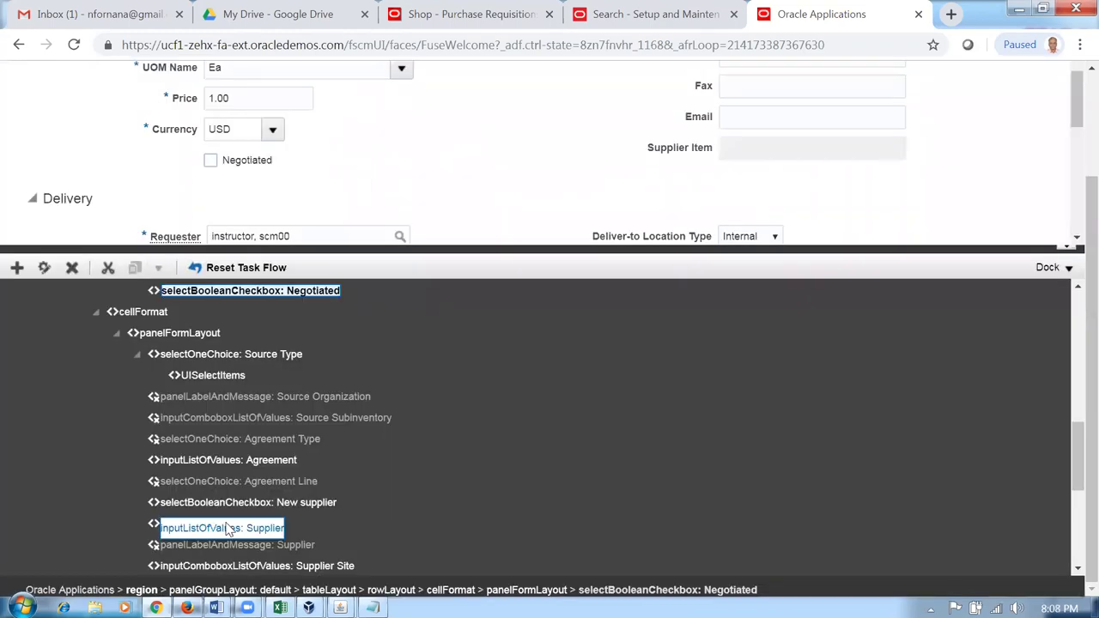
- Select Negotiation required, then reselect selectBooleanCheckbox: Negotiated and bring up its context menu
scroll(275, 399, up, 3)
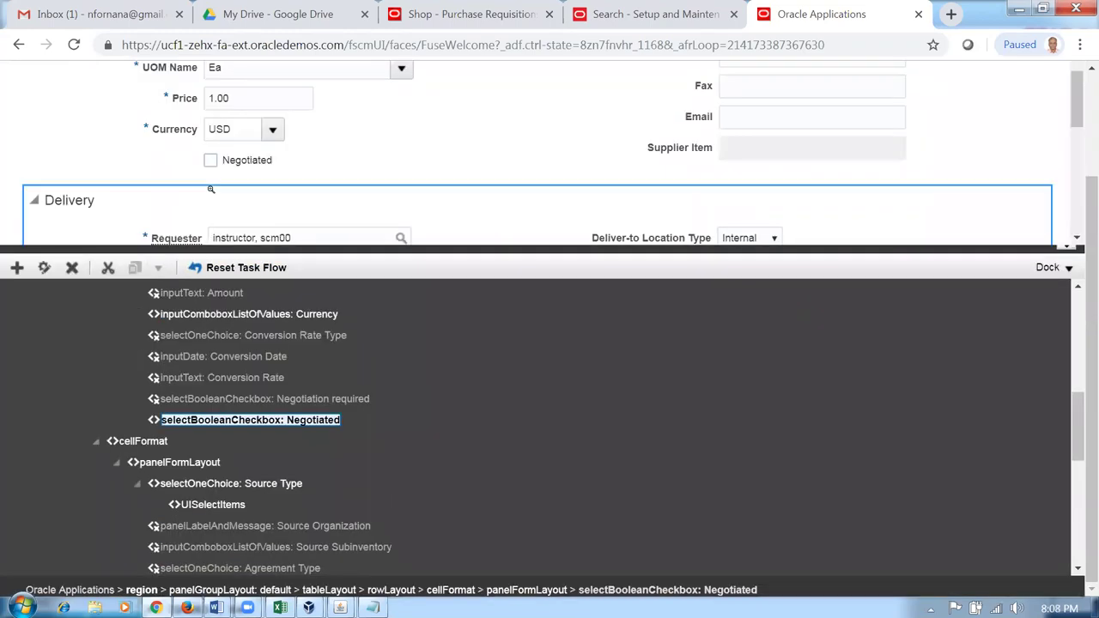
click(331, 397)
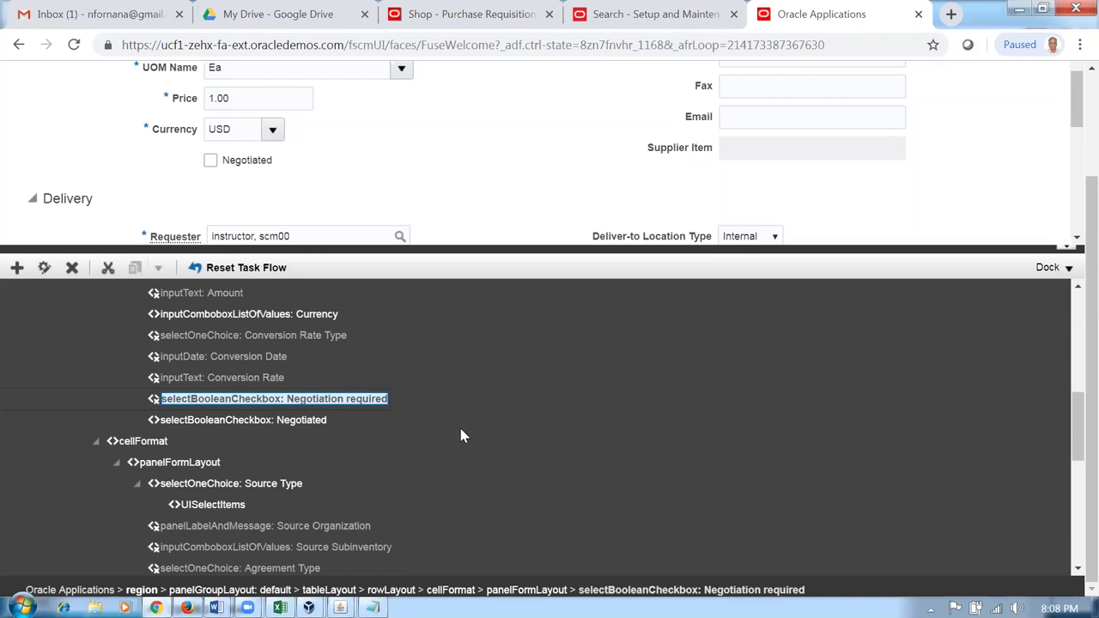
click(305, 422)
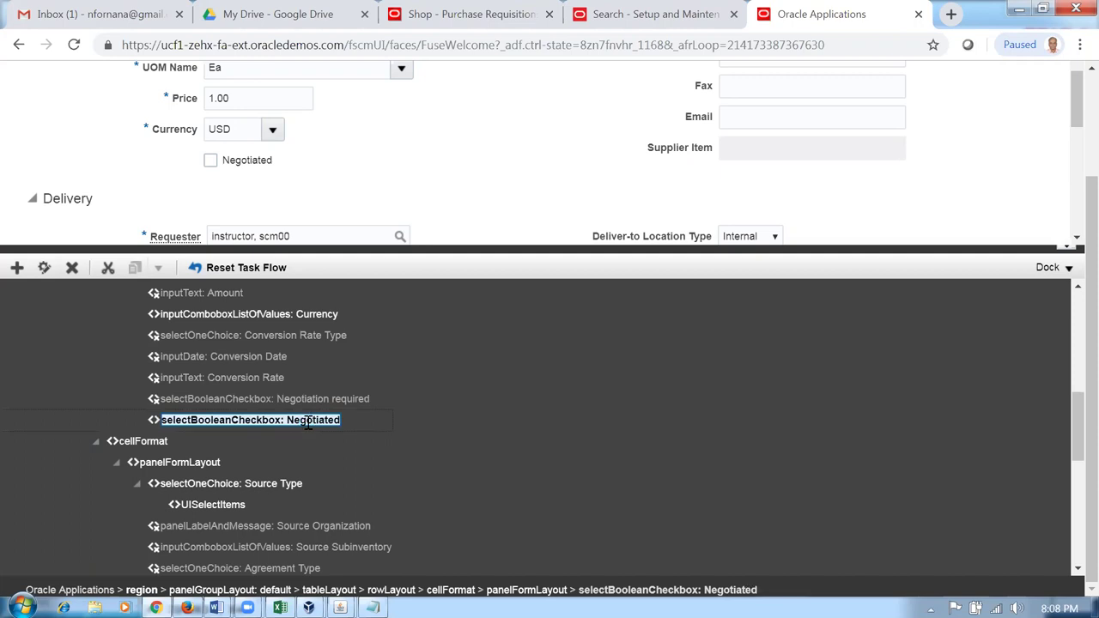
right_click(307, 422)
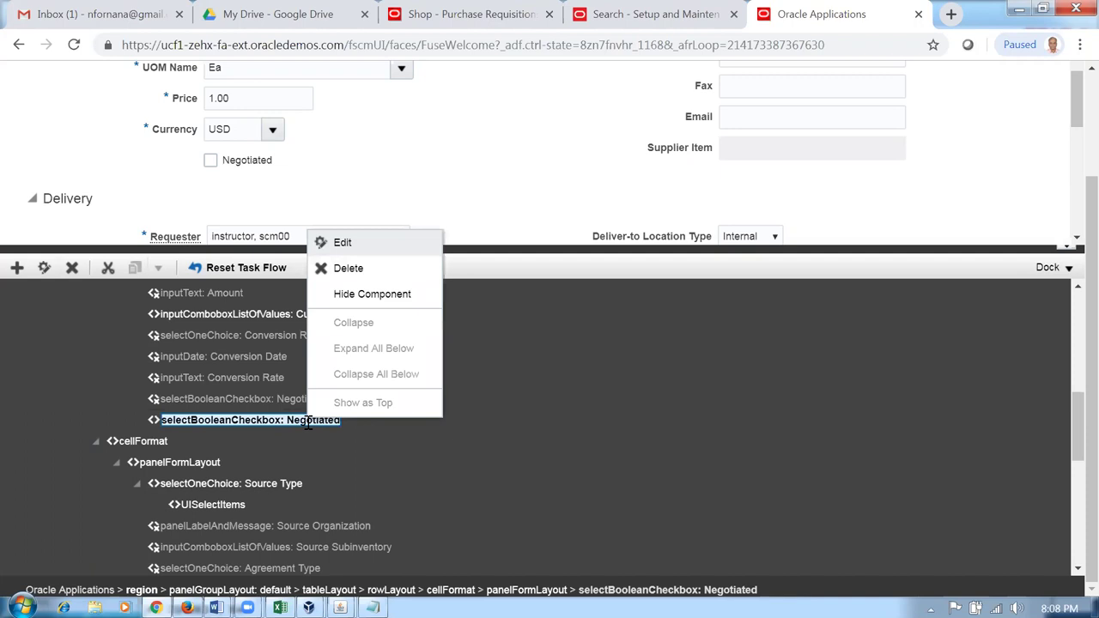
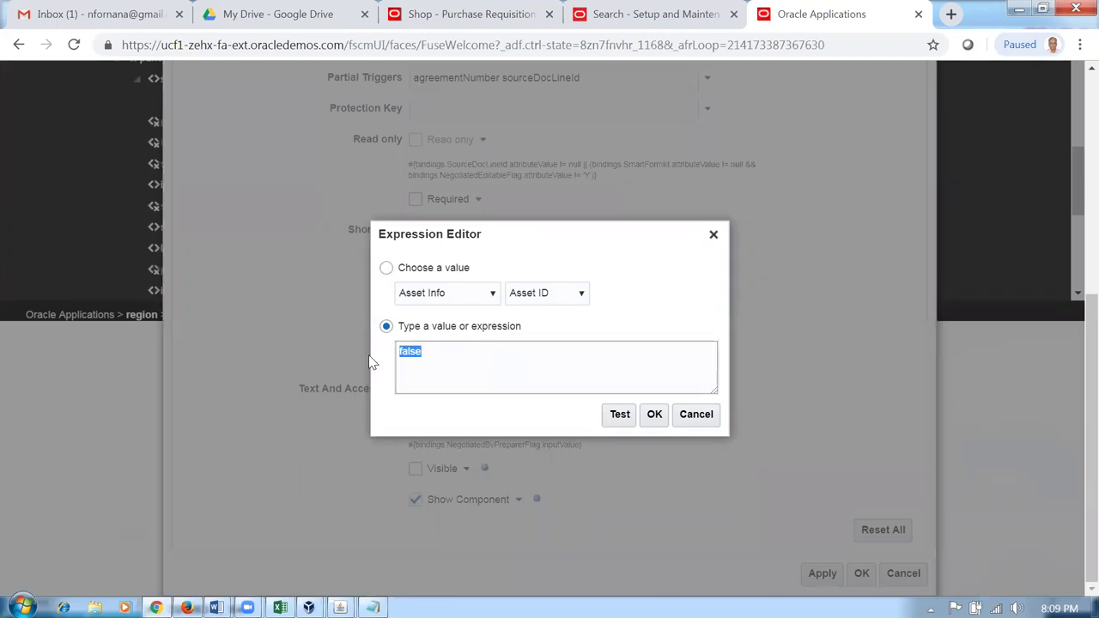
- Paste the permission-and-EXTERNAL-source visibility expression for Negotiated, then apply and save its properties
text(#{bindings.ChangeNegotiatedFlagPermission.attributeValue && bindings.SourceTypeCode.attributeValue == 'EXTERNAL'})
click(656, 421)
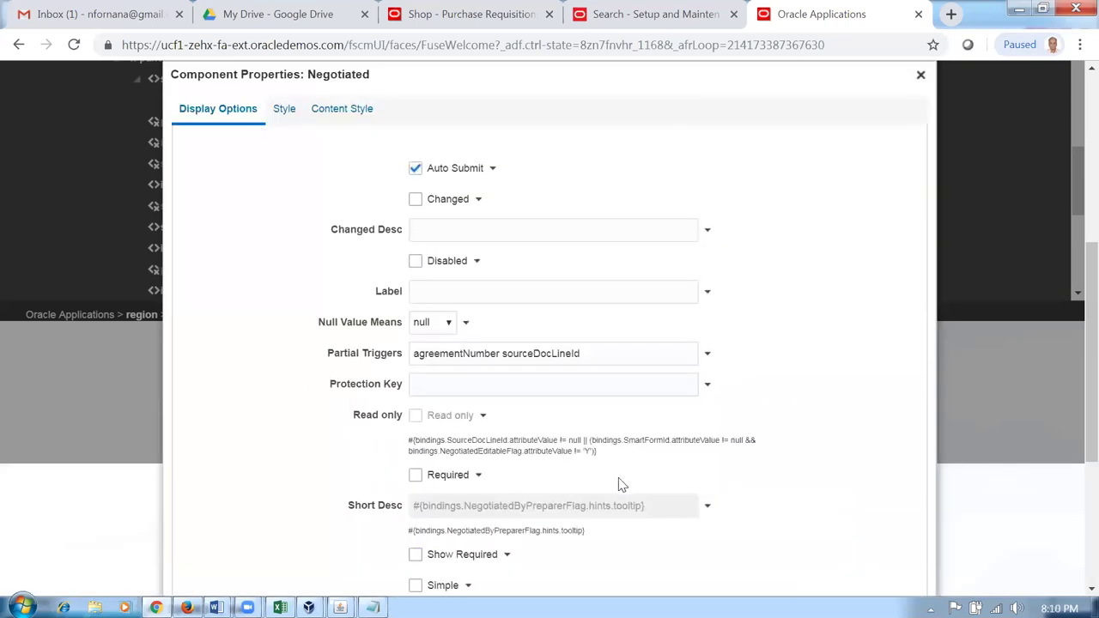
scroll(606, 506, down, 5)
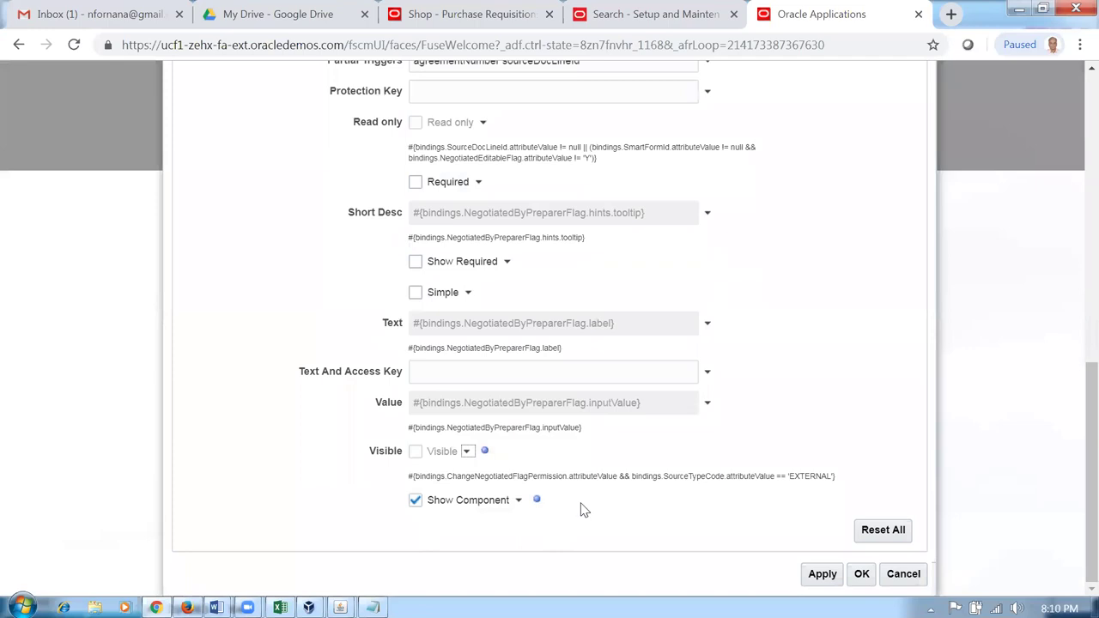
click(819, 575)
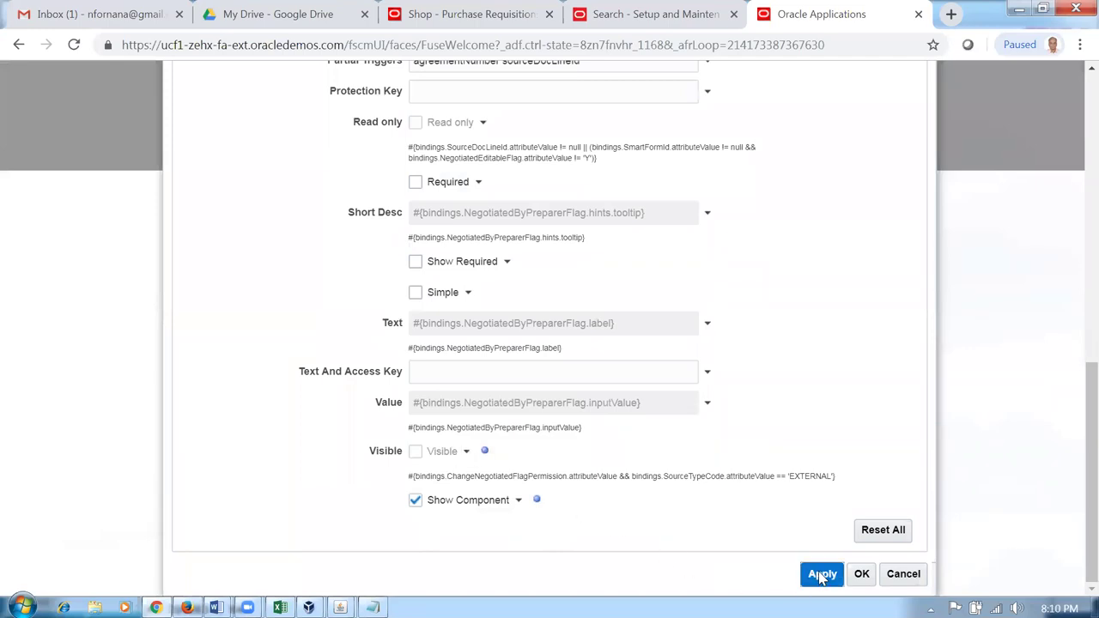
click(860, 575)
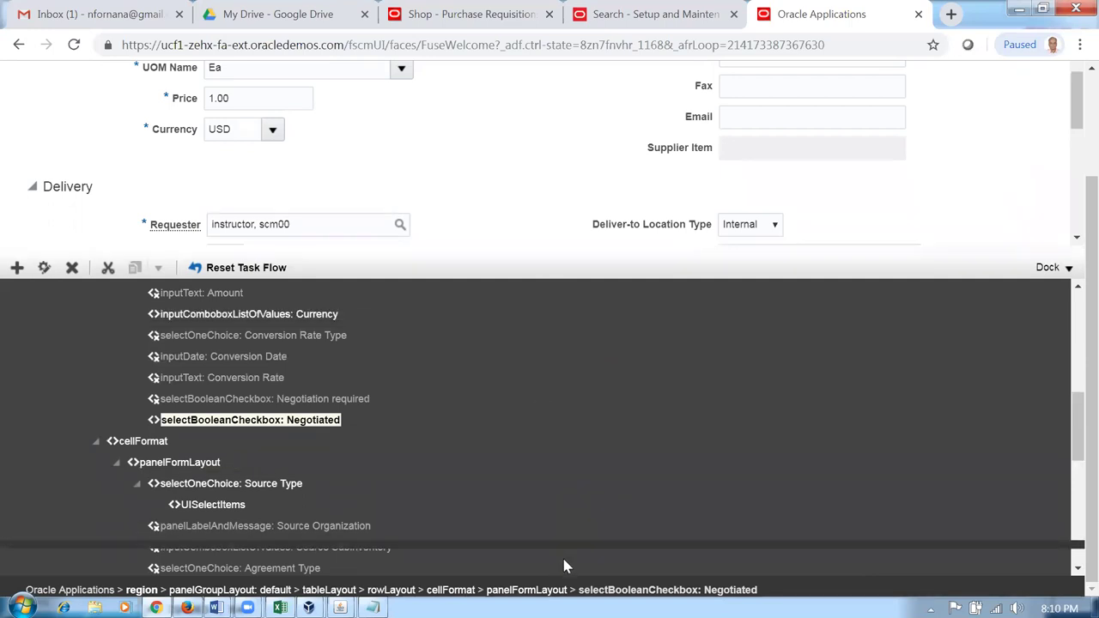
- Collapse the component tree and close the page customization
drag(564, 567, 565, 566)
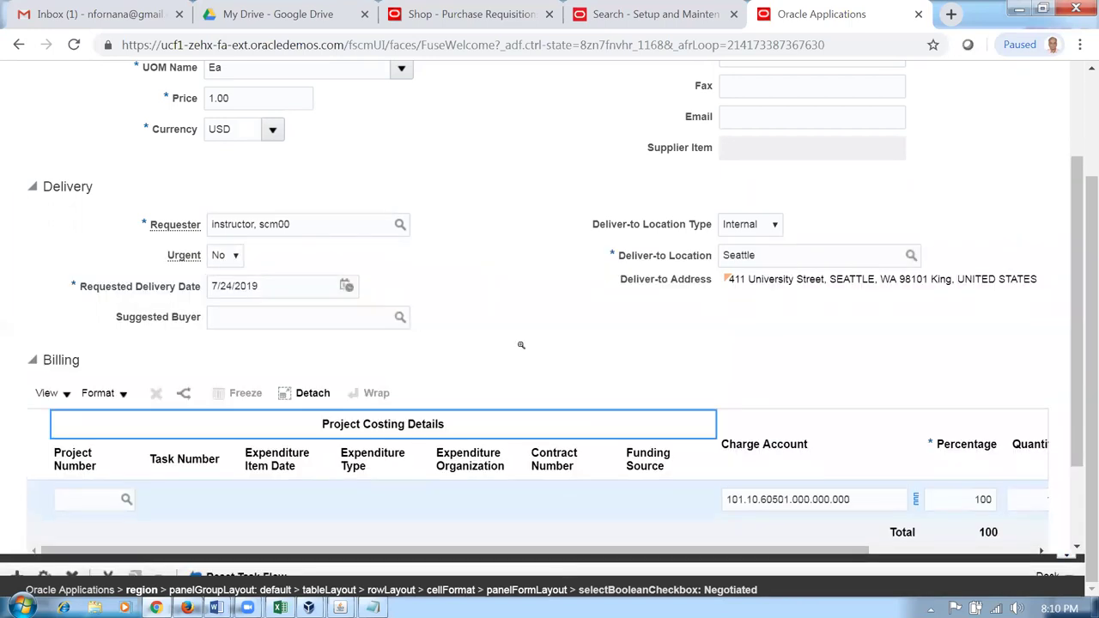
scroll(987, 223, up, 3)
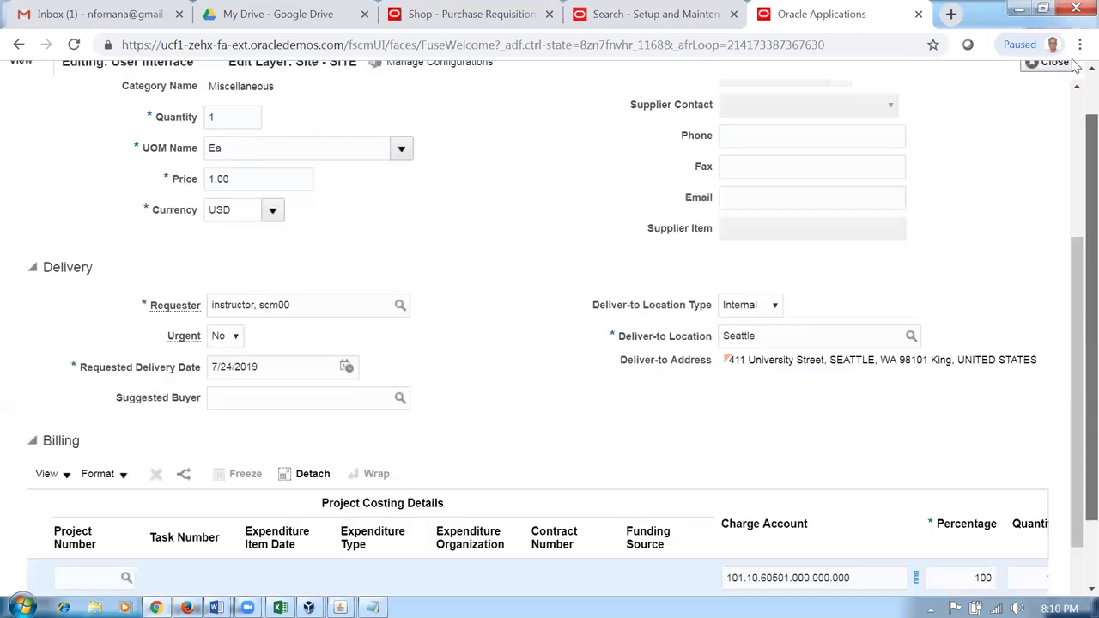
click(1034, 117)
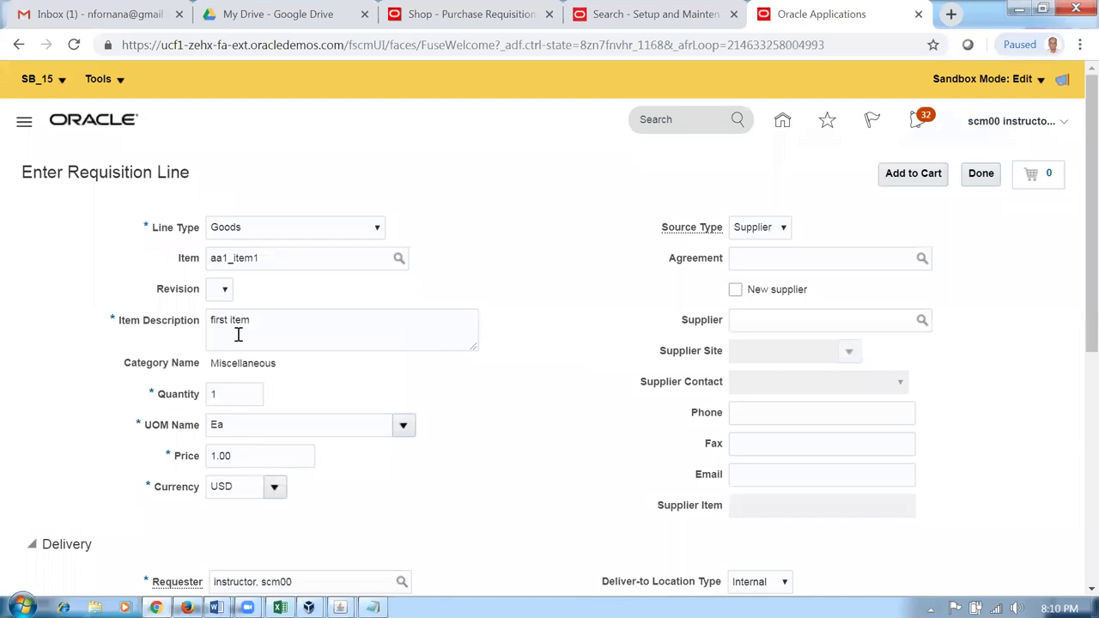
- Delete aa1_item1 from the requisition line's Item field
drag(270, 259, 74, 263)
key(BackSpace)
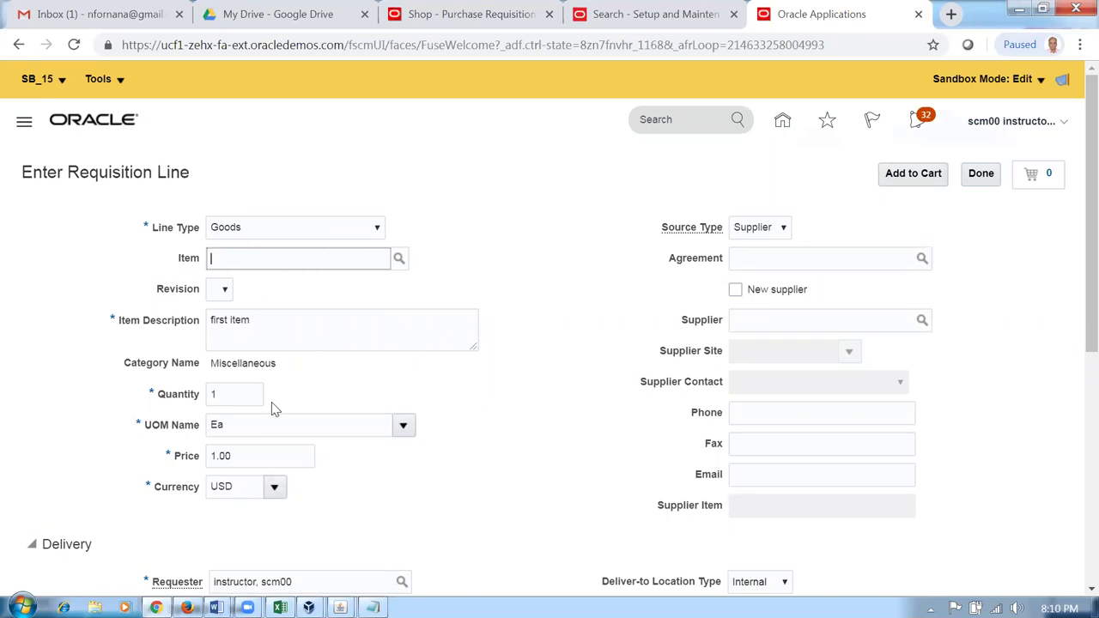
click(307, 328)
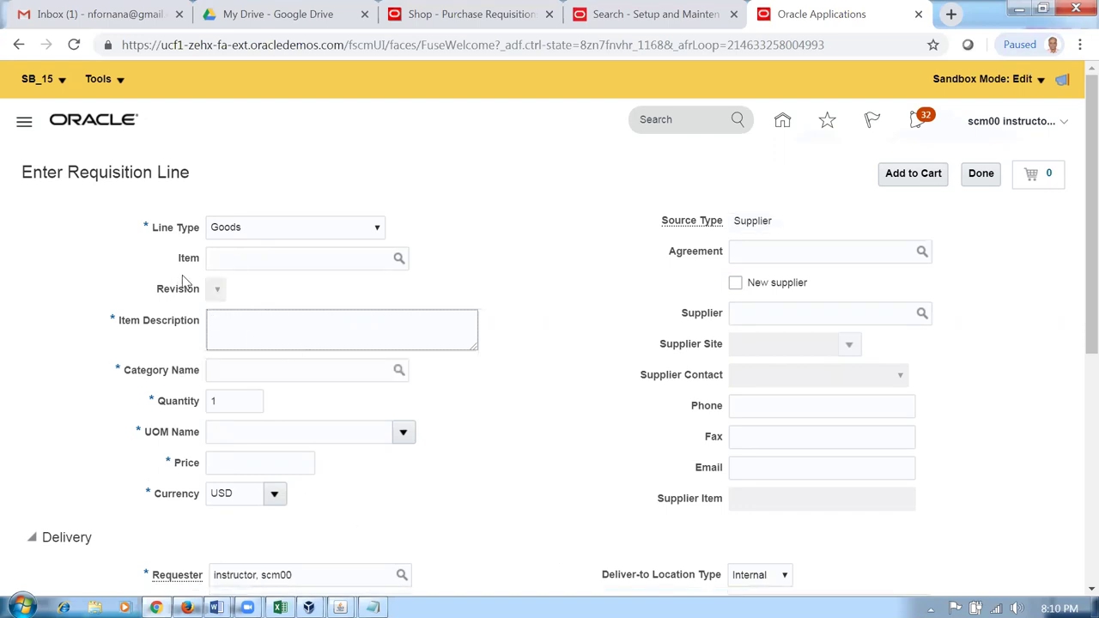
- Try to finish the requisition line and dismiss the resulting error messages
click(983, 173)
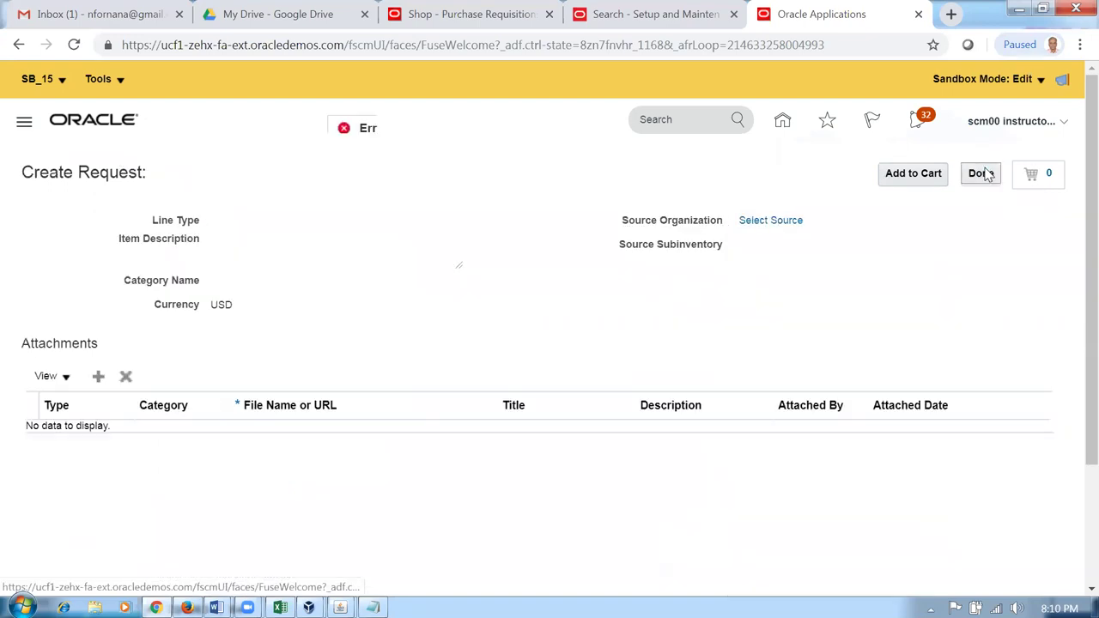
click(743, 256)
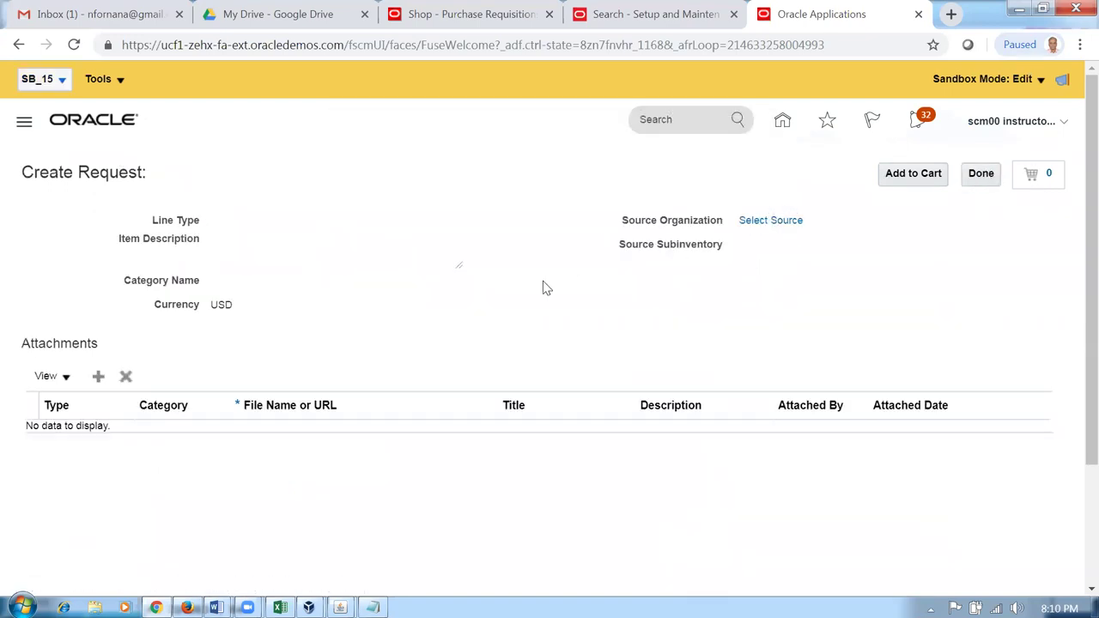
click(984, 175)
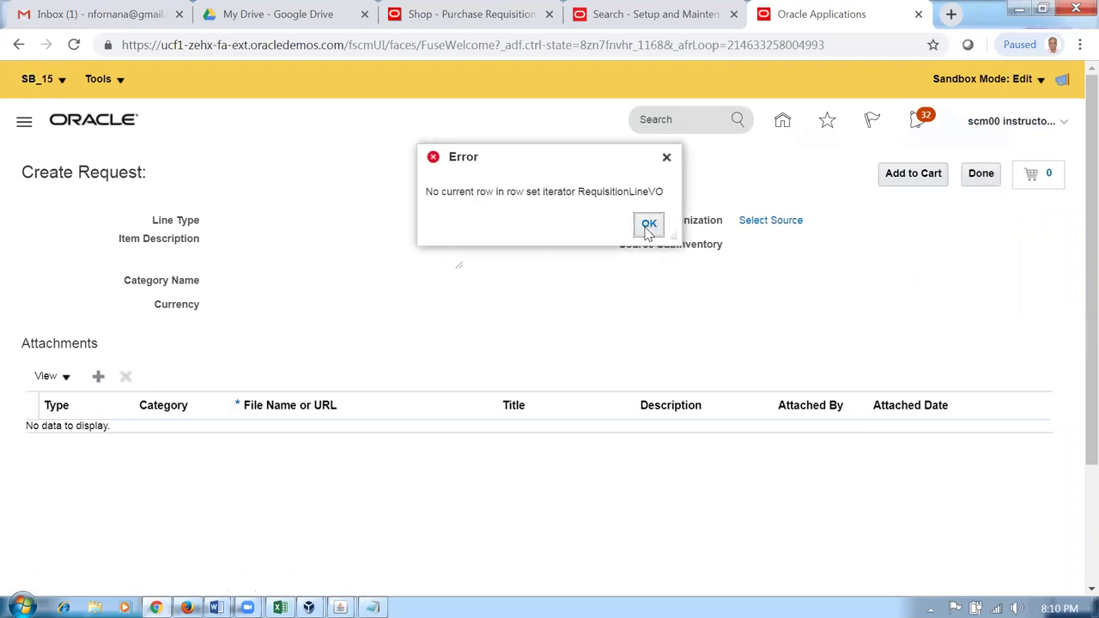
click(648, 225)
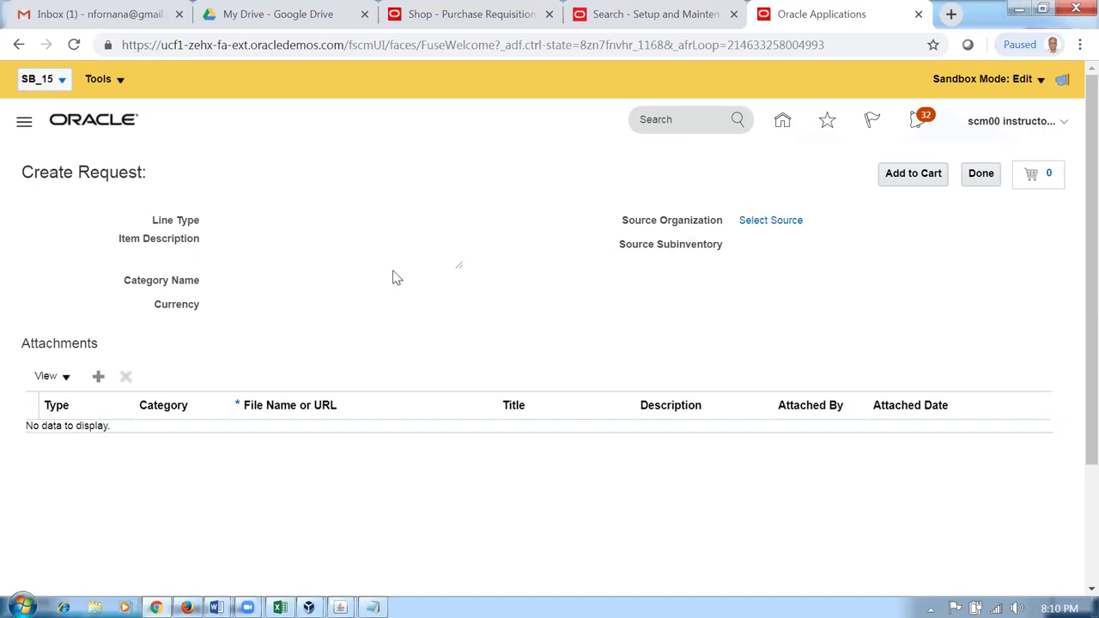
- Leave the SB_15 sandbox and confirm reloading the page
click(39, 85)
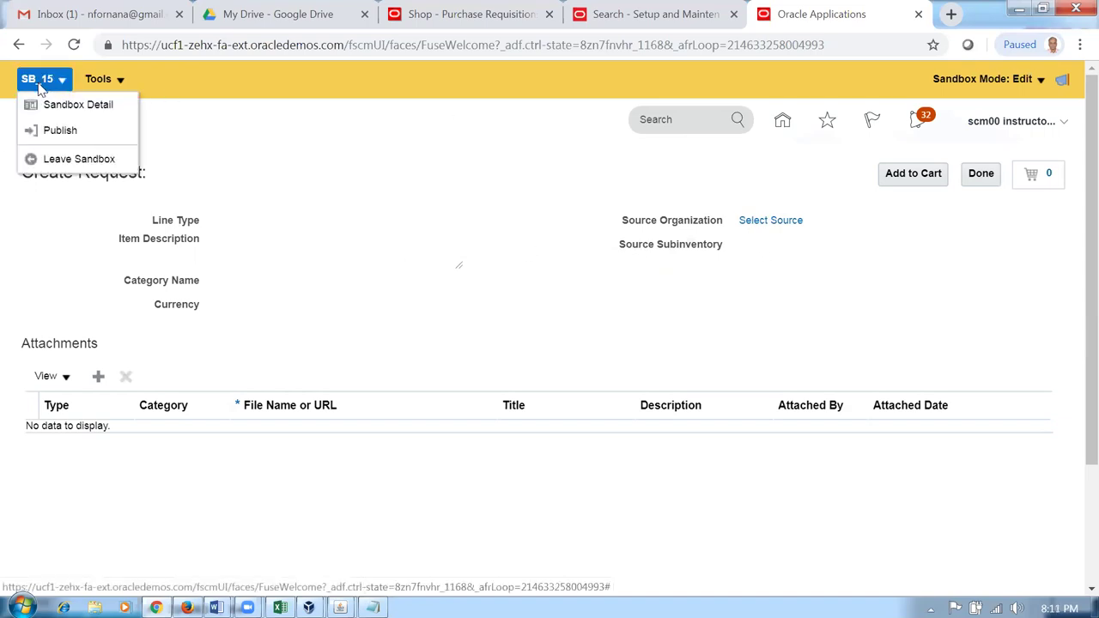
click(76, 159)
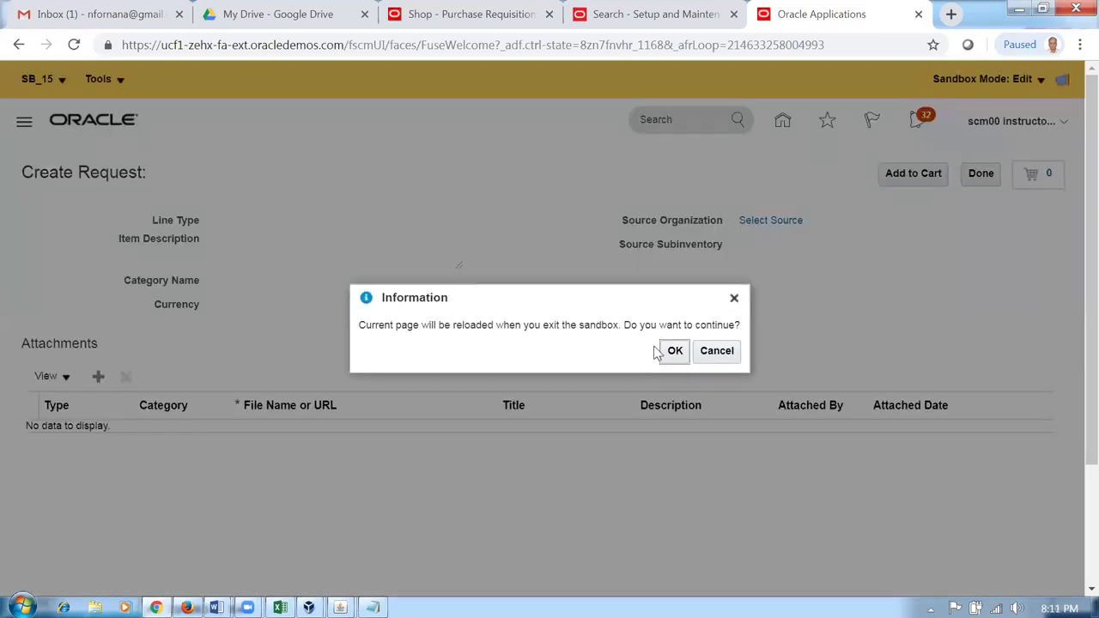
click(675, 359)
click(674, 350)
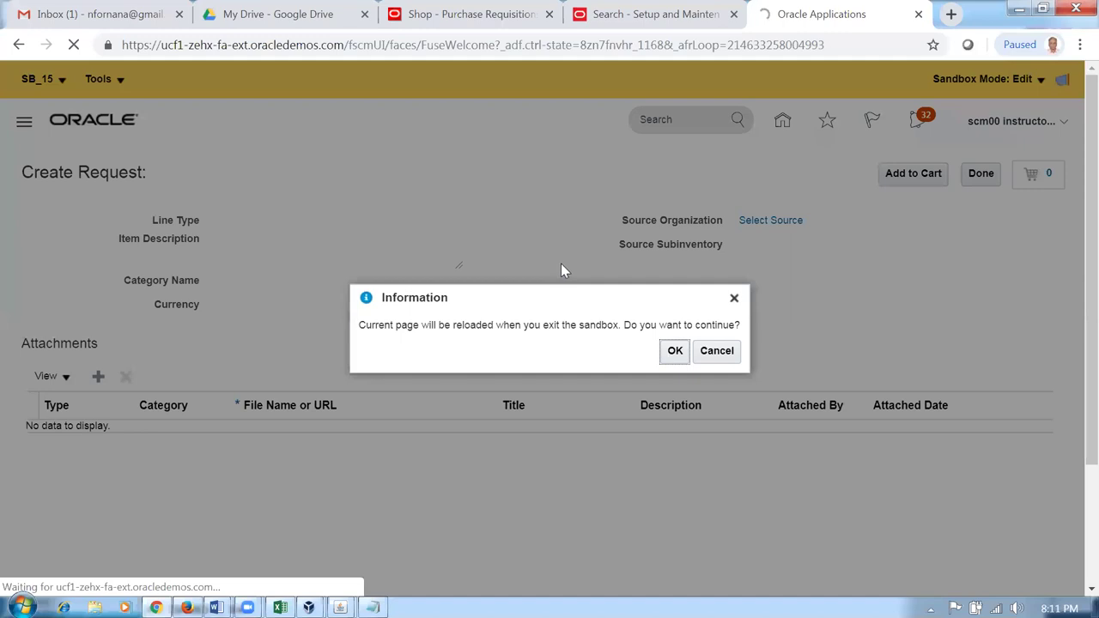
click(671, 352)
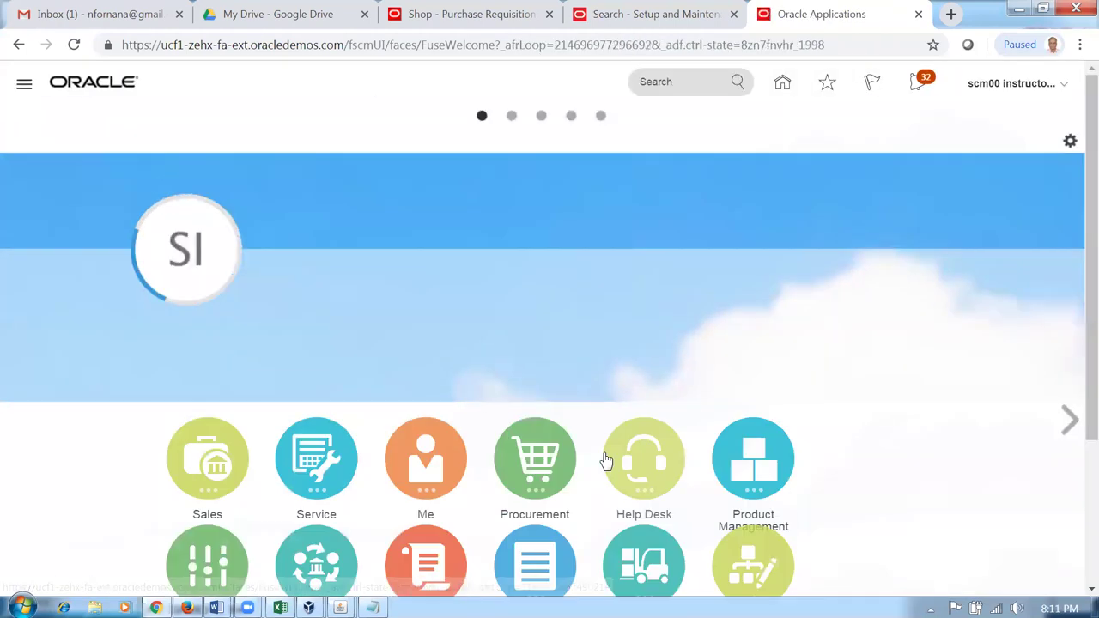
- Open Procurement > Purchase Requisitions and browse the Maintenance (3) shopping category
click(592, 455)
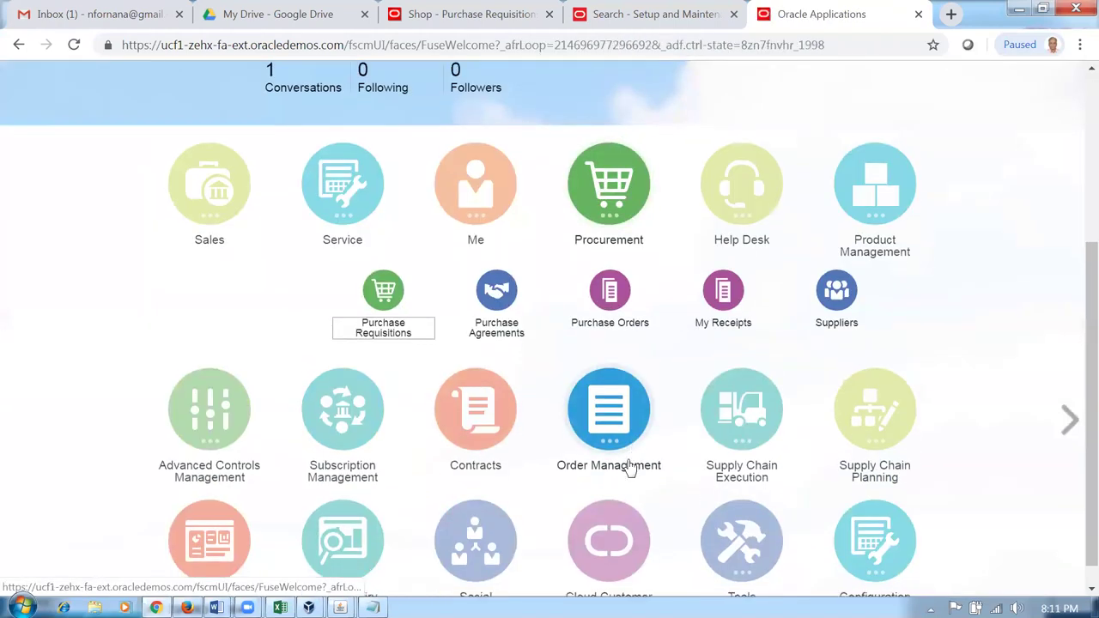
click(385, 300)
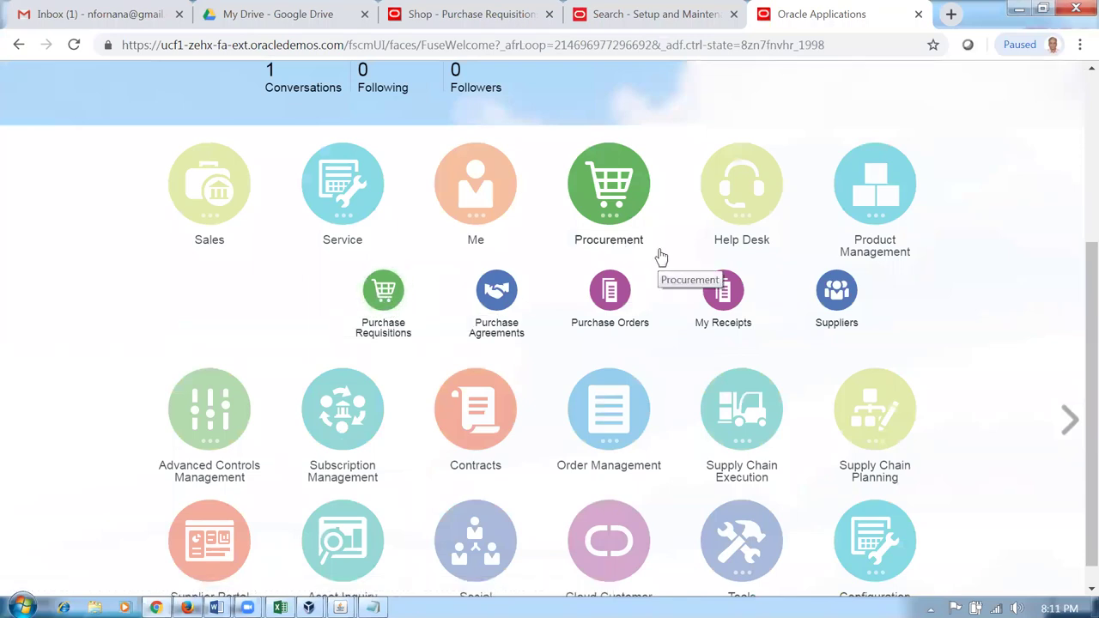
scroll(669, 206, up, 2)
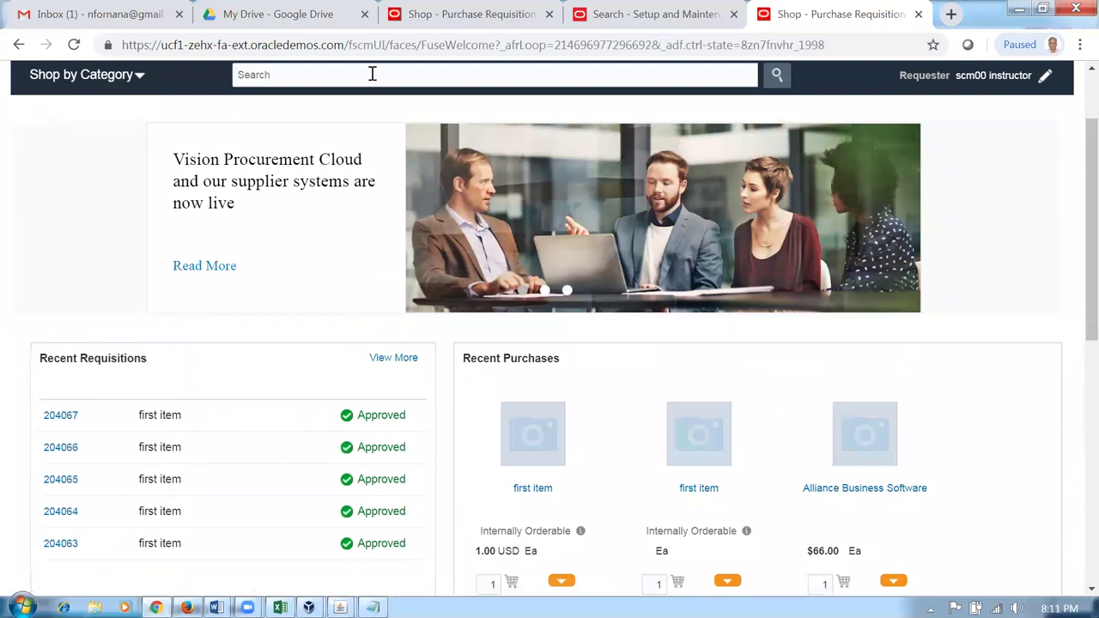
click(119, 77)
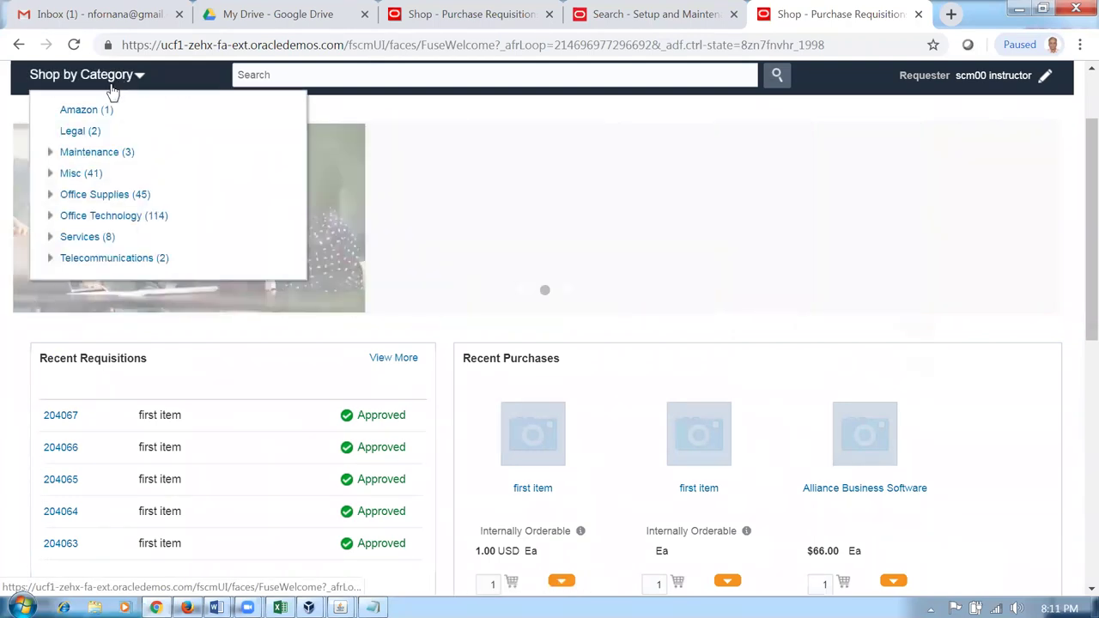
click(98, 153)
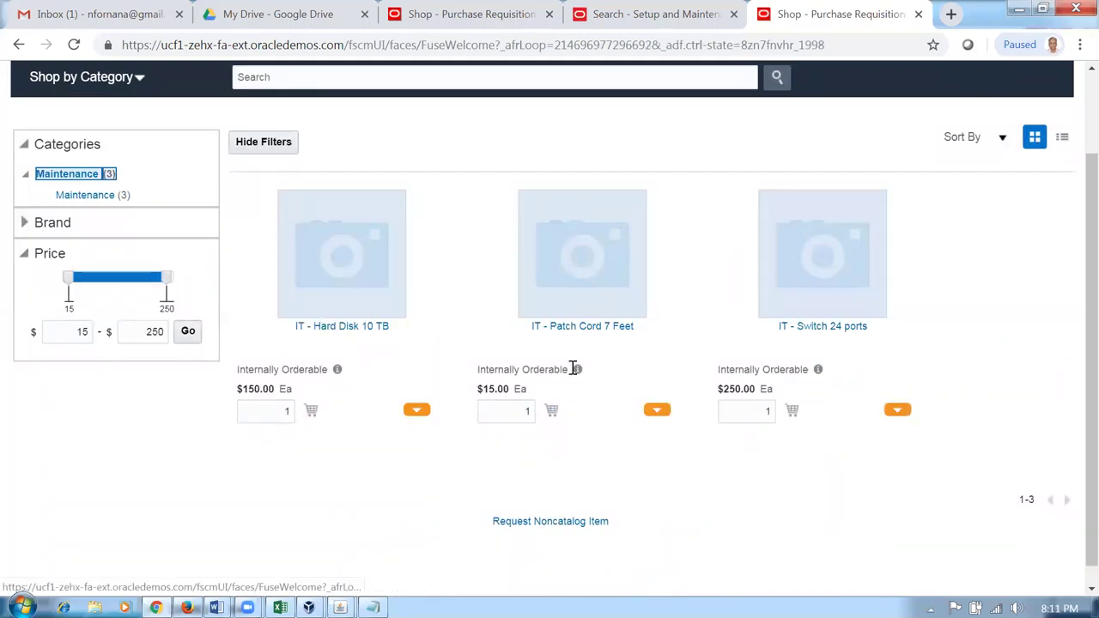
- View the IT - Hard Disk 10 TB product details, then return to Maintenance results
click(349, 271)
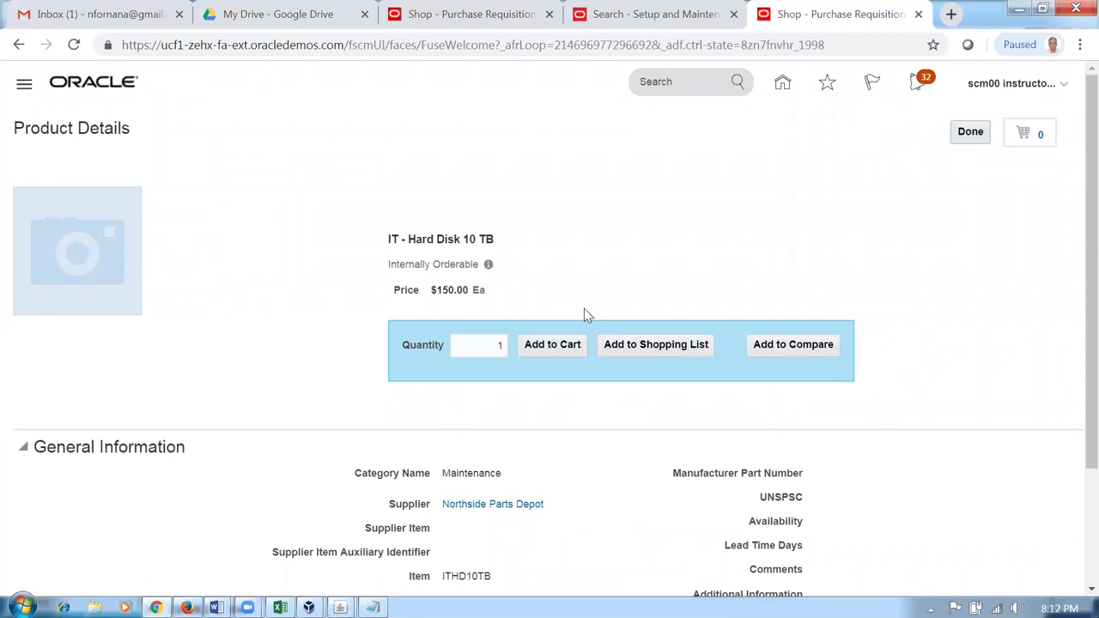
scroll(581, 316, down, 2)
scroll(581, 321, up, 2)
click(983, 134)
- Try adding the hard disk to the cart, dismiss the invalid item error, return to results
scroll(538, 487, down, 2)
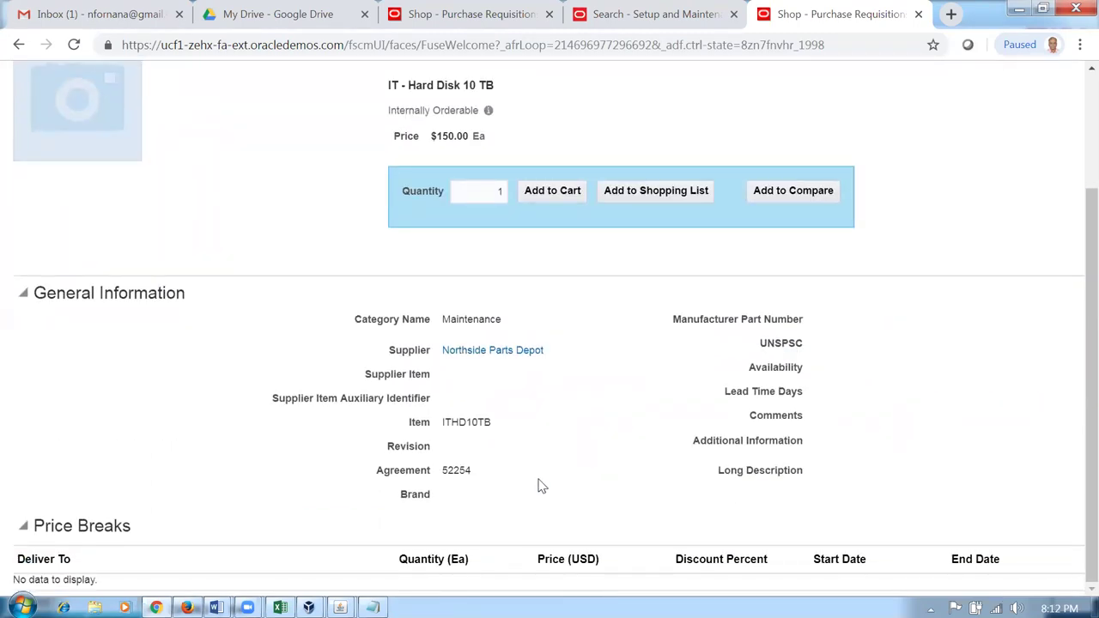
scroll(542, 486, up, 2)
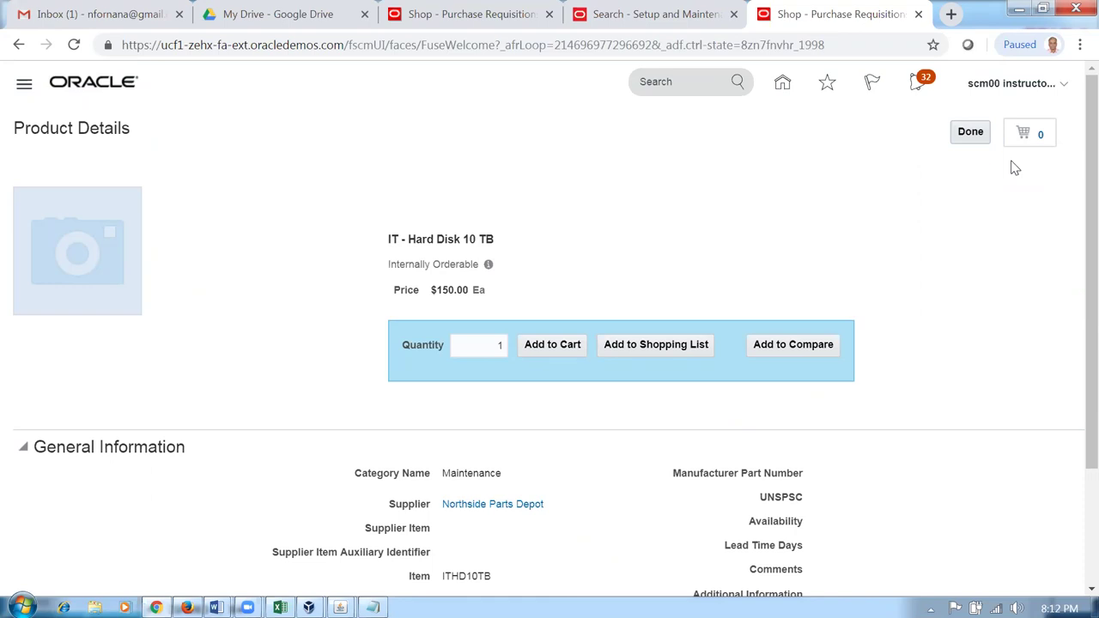
click(554, 347)
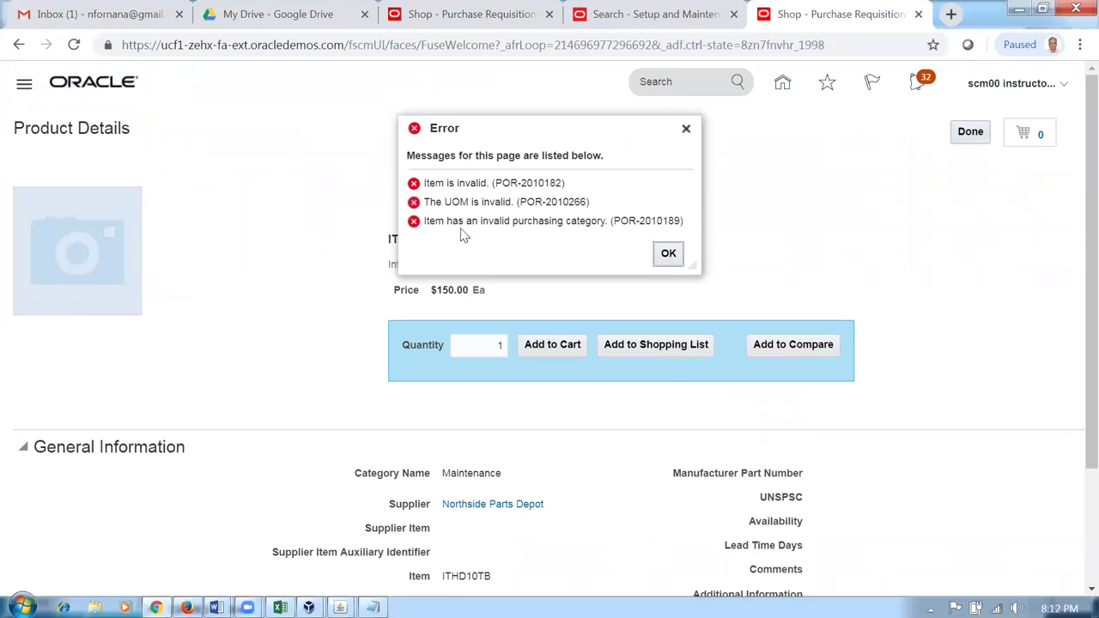
click(668, 254)
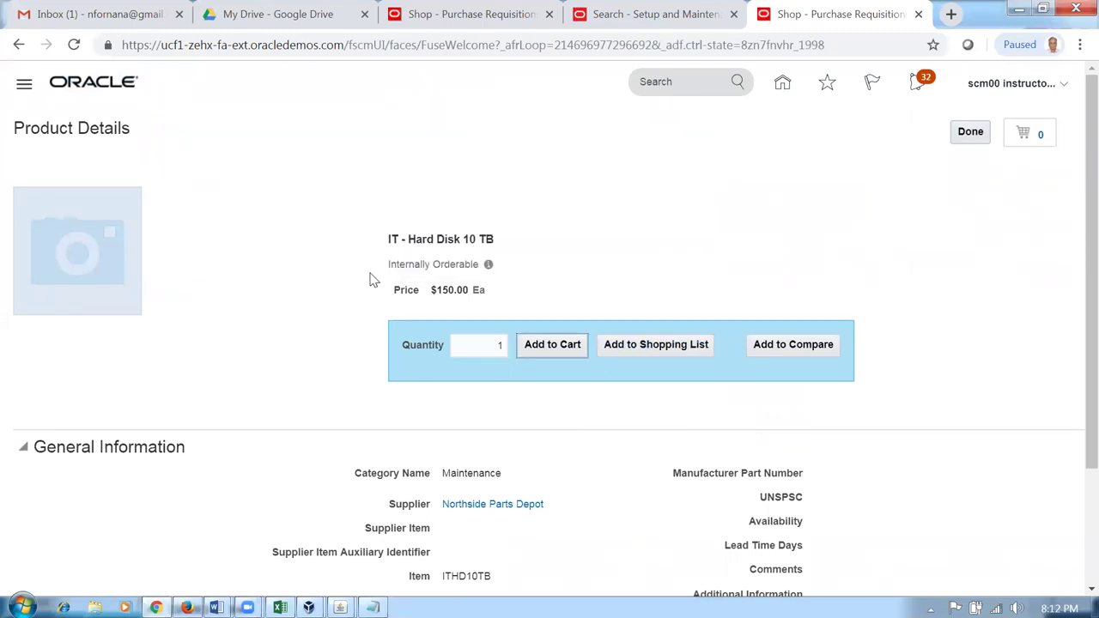
scroll(563, 472, down, 1)
scroll(559, 473, down, 2)
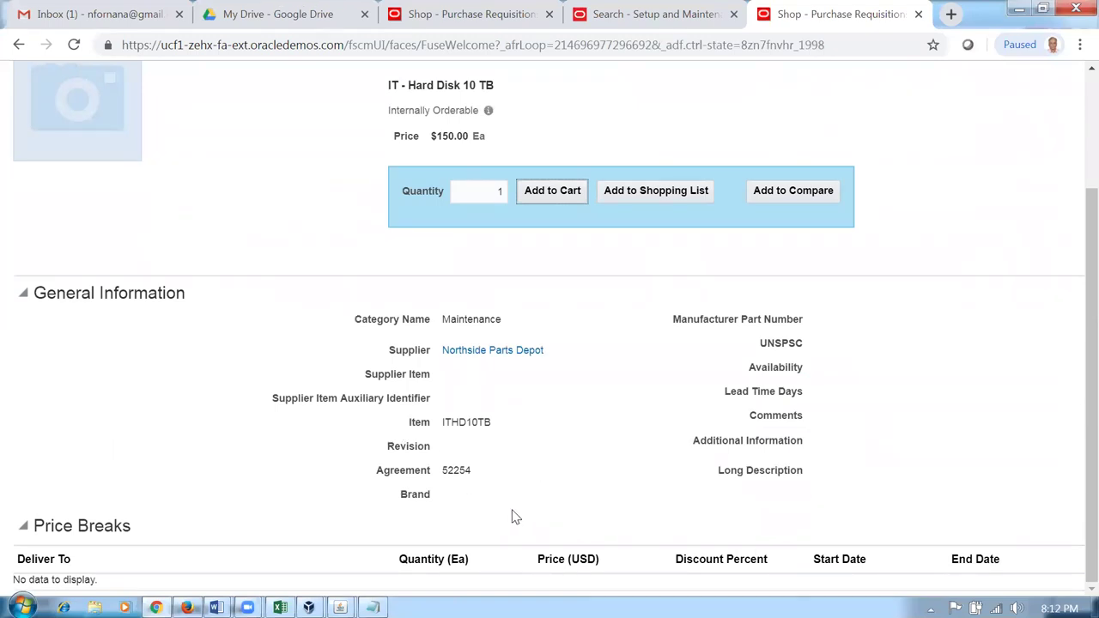
scroll(513, 515, up, 3)
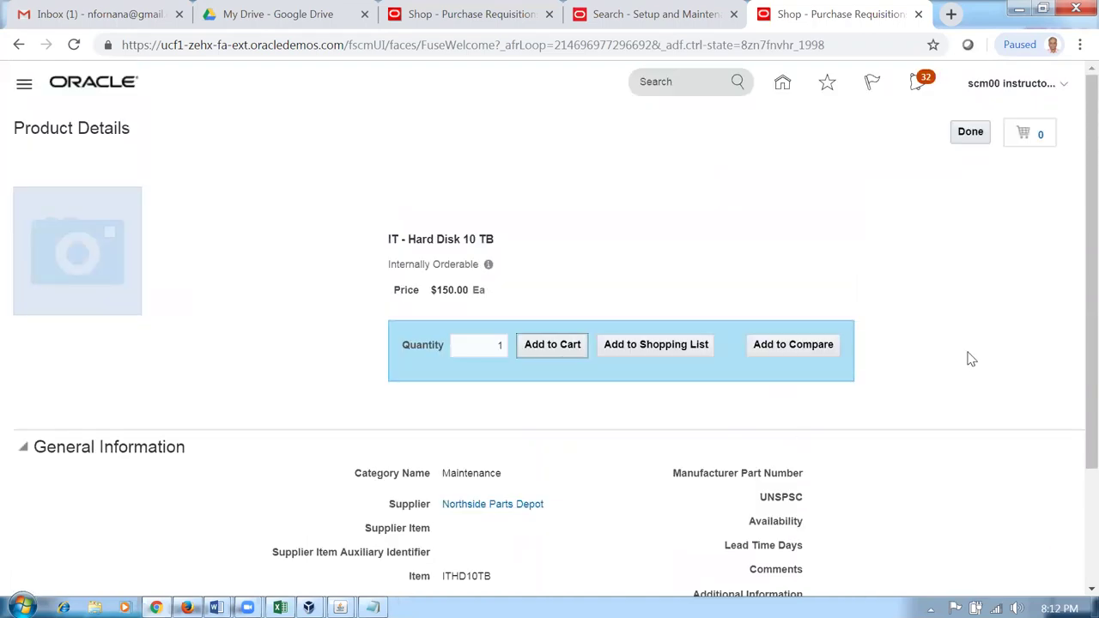
click(971, 133)
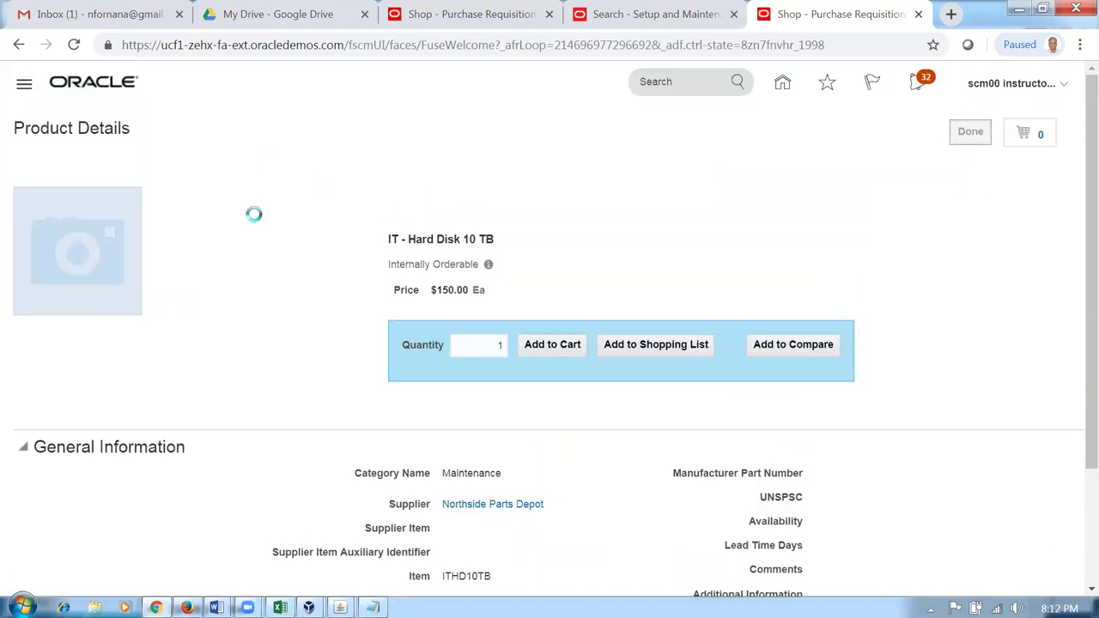
click(277, 180)
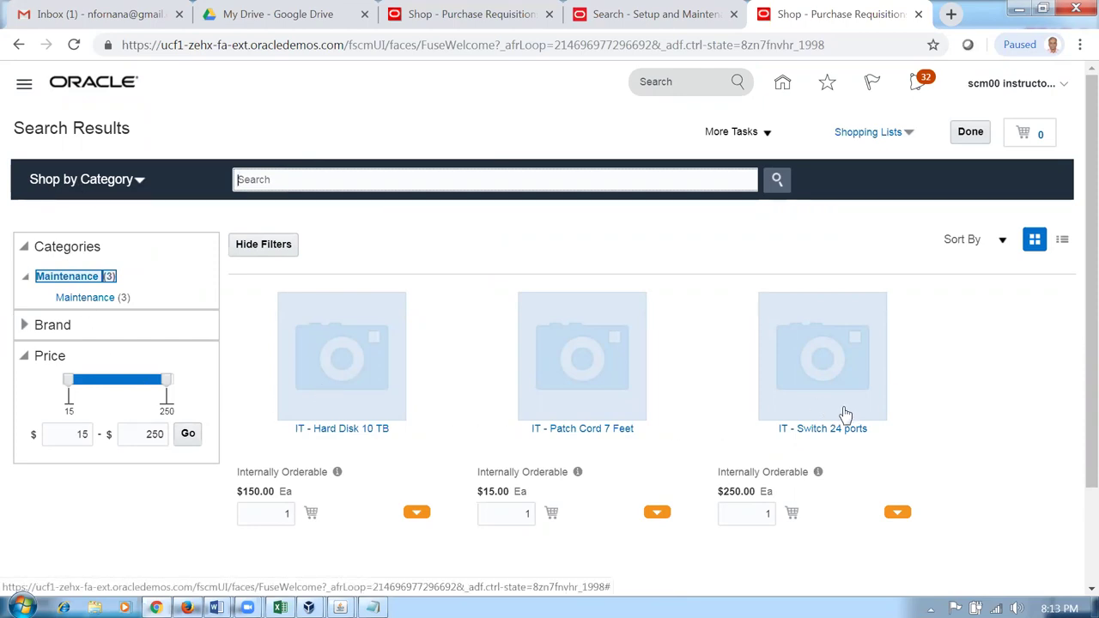
- Browse the Misc > Miscellaneous shopping category
click(86, 194)
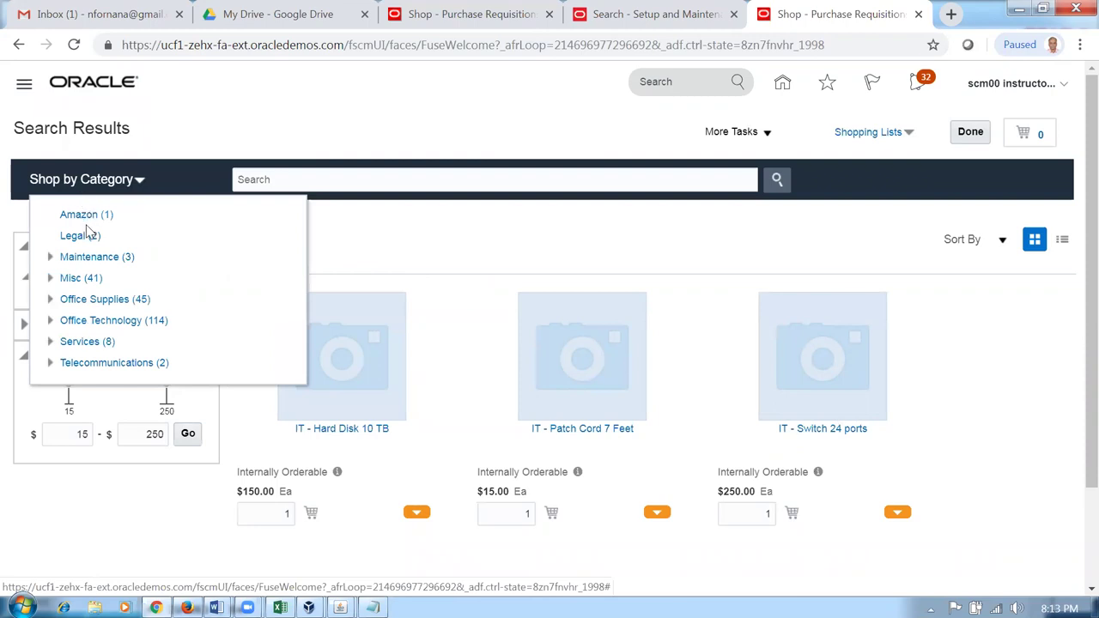
click(49, 280)
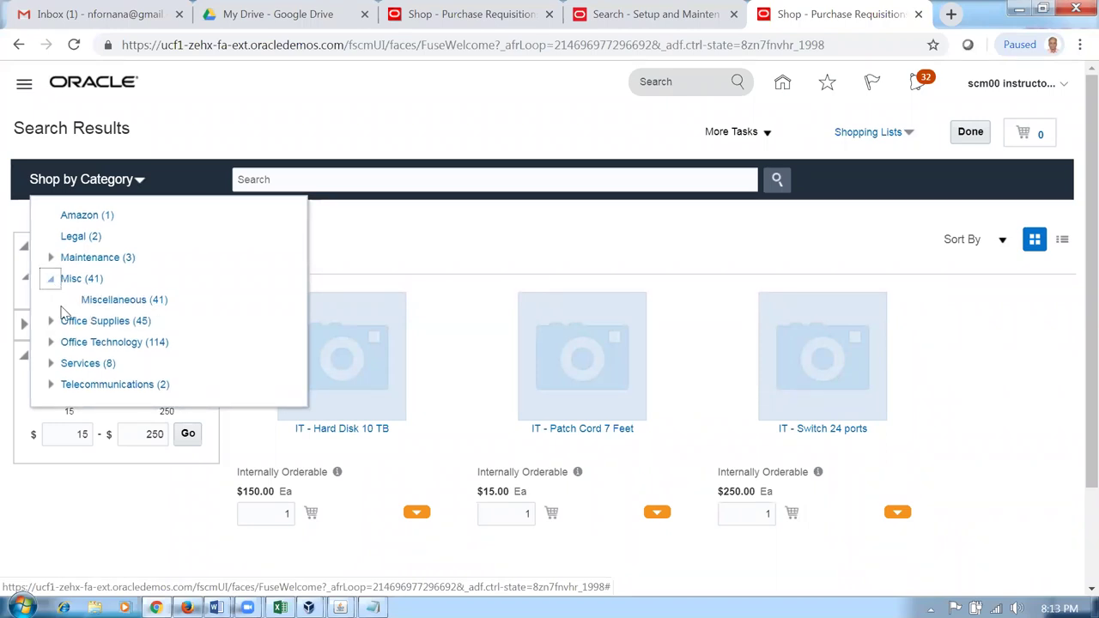
click(122, 302)
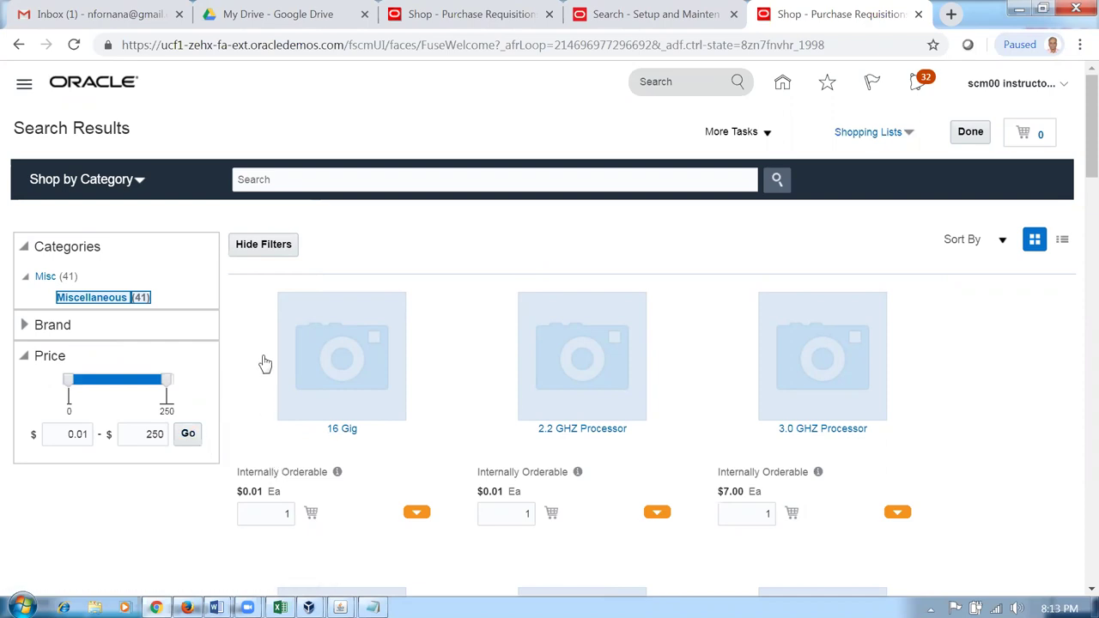
- Search the catalog for 52257 and add 'first item' ($10.00) to the cart
click(274, 182)
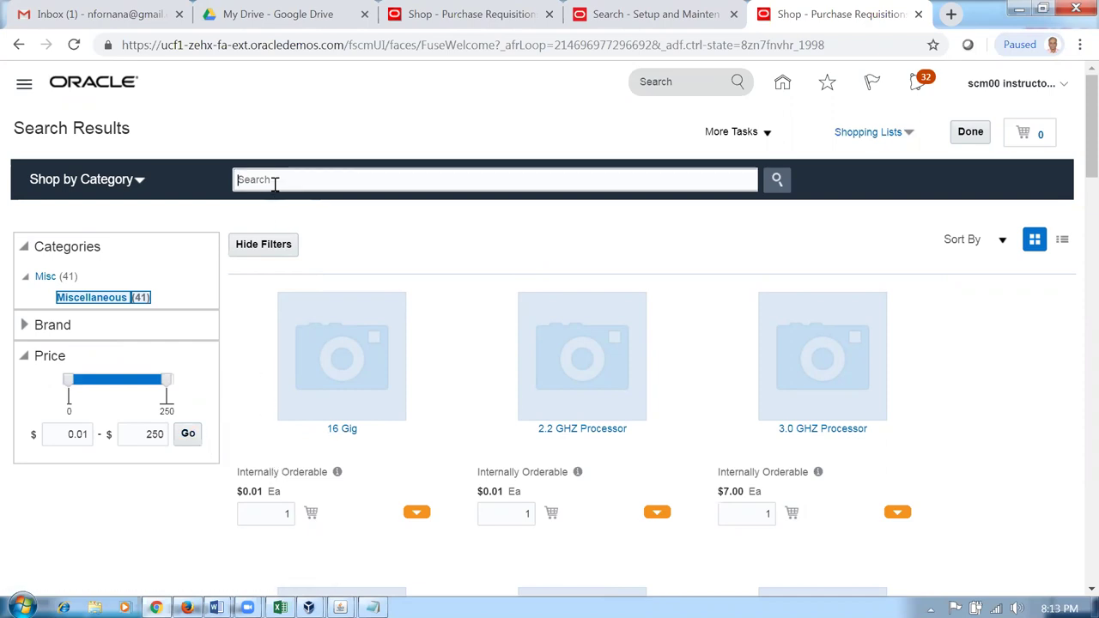
text(522)
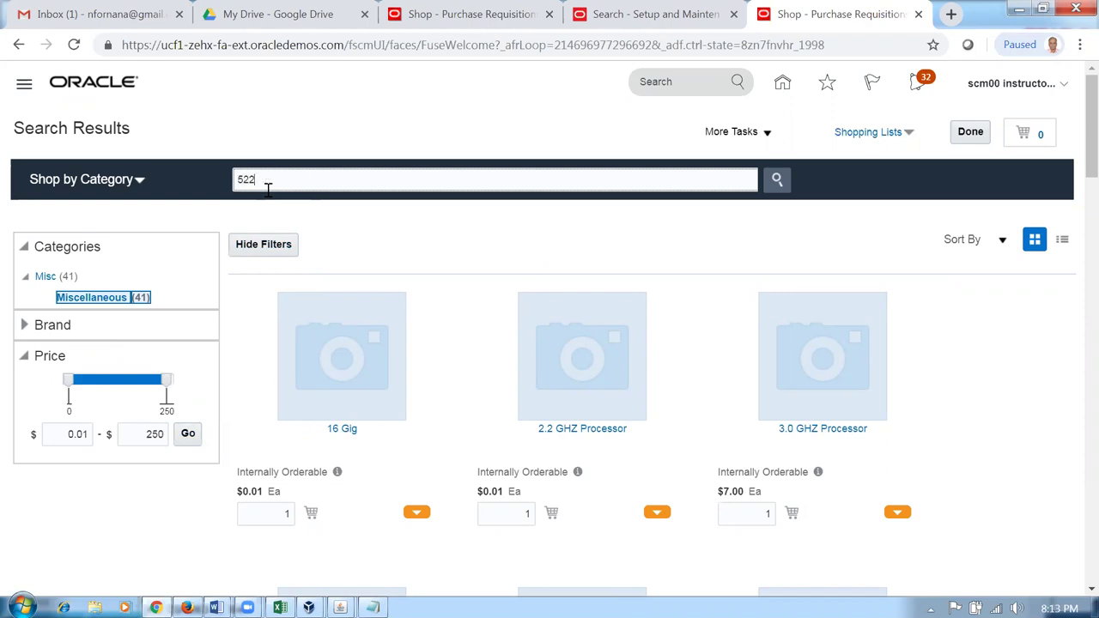
key(Return)
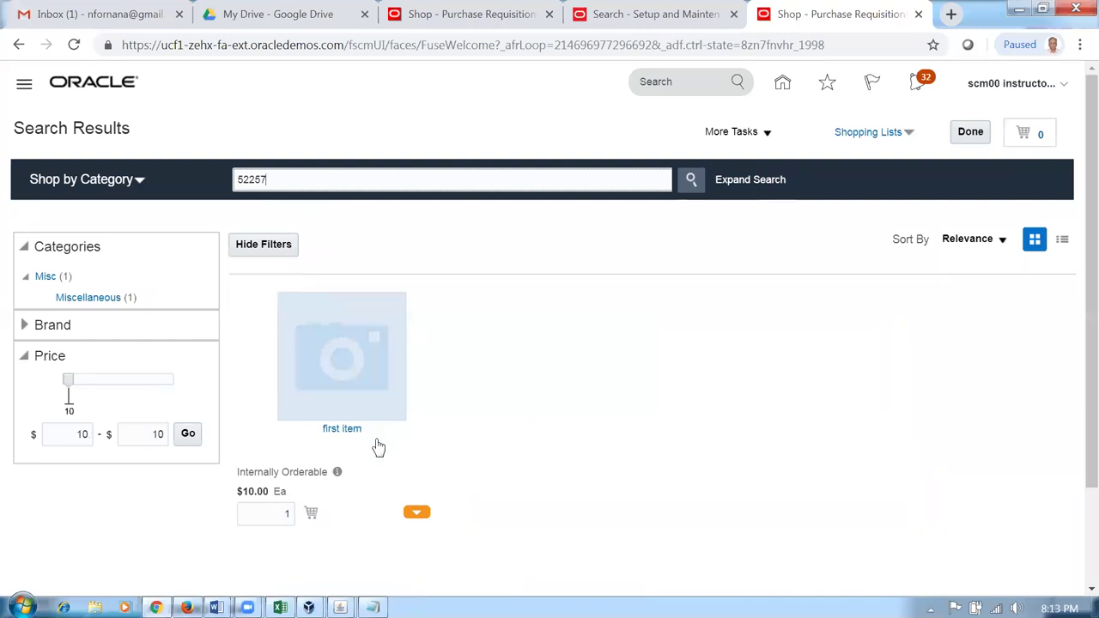
click(357, 360)
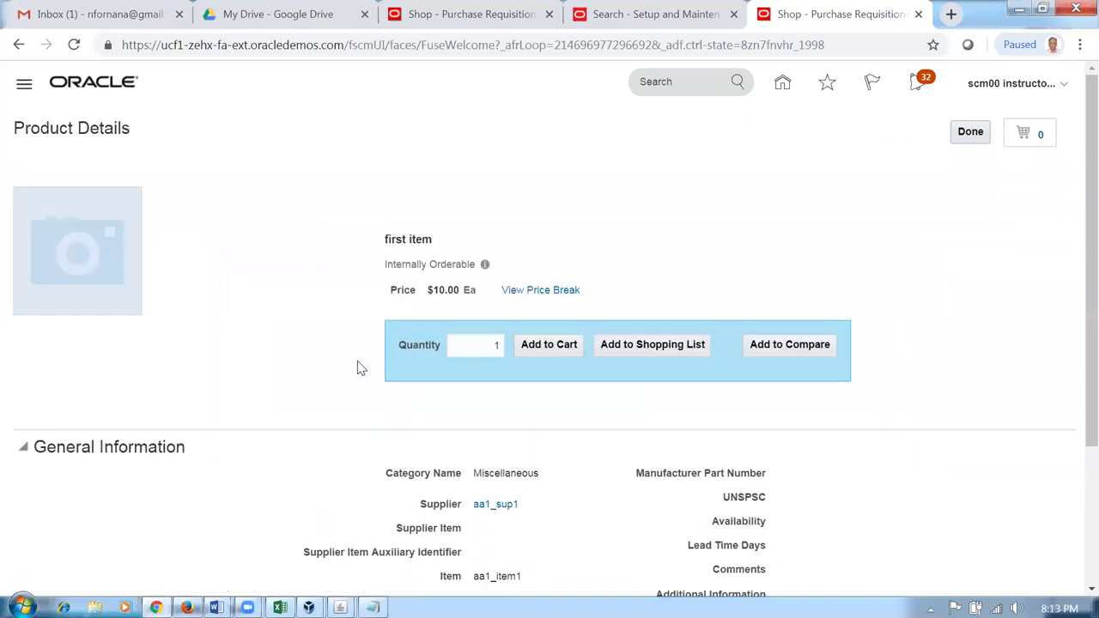
click(556, 347)
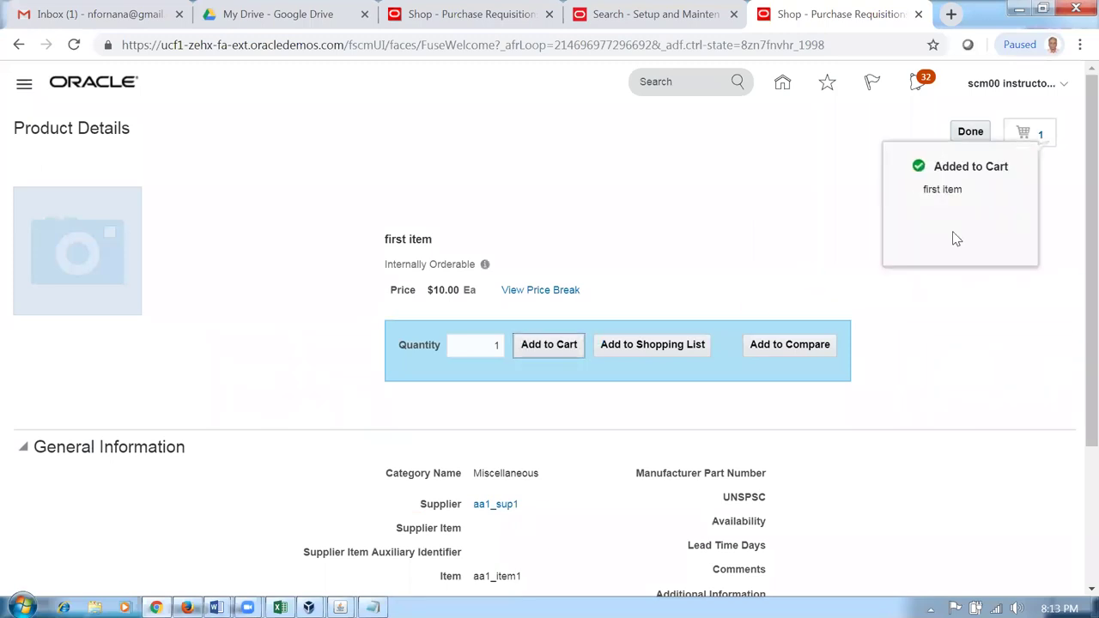
click(1042, 144)
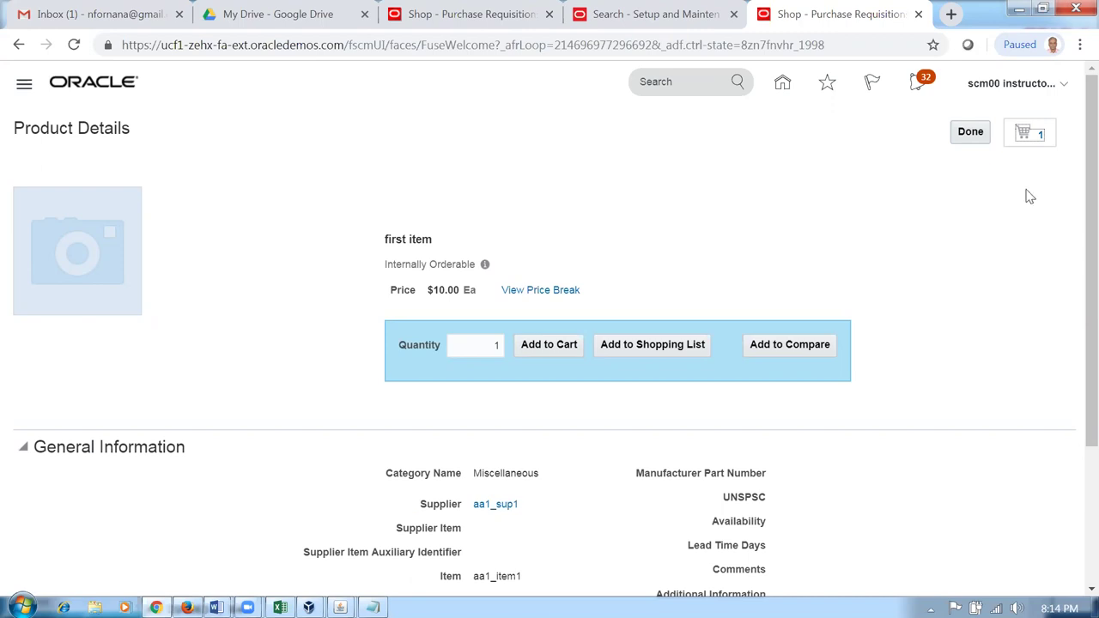
- Review requisition 204071 for 'first item' from the cart, then return to Shop
click(1033, 142)
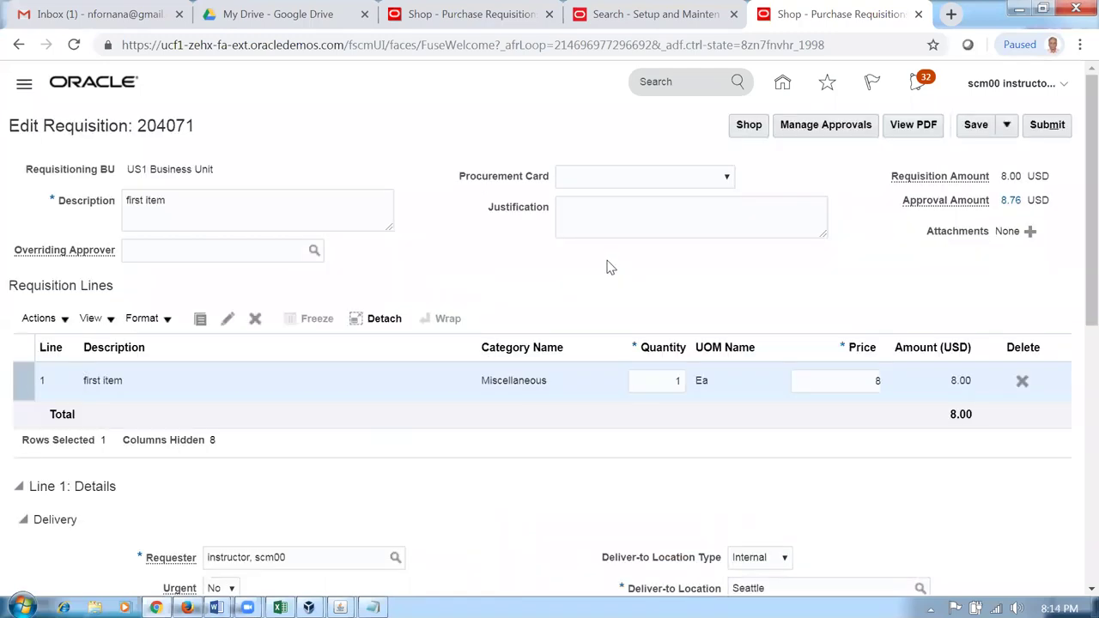
scroll(609, 267, down, 4)
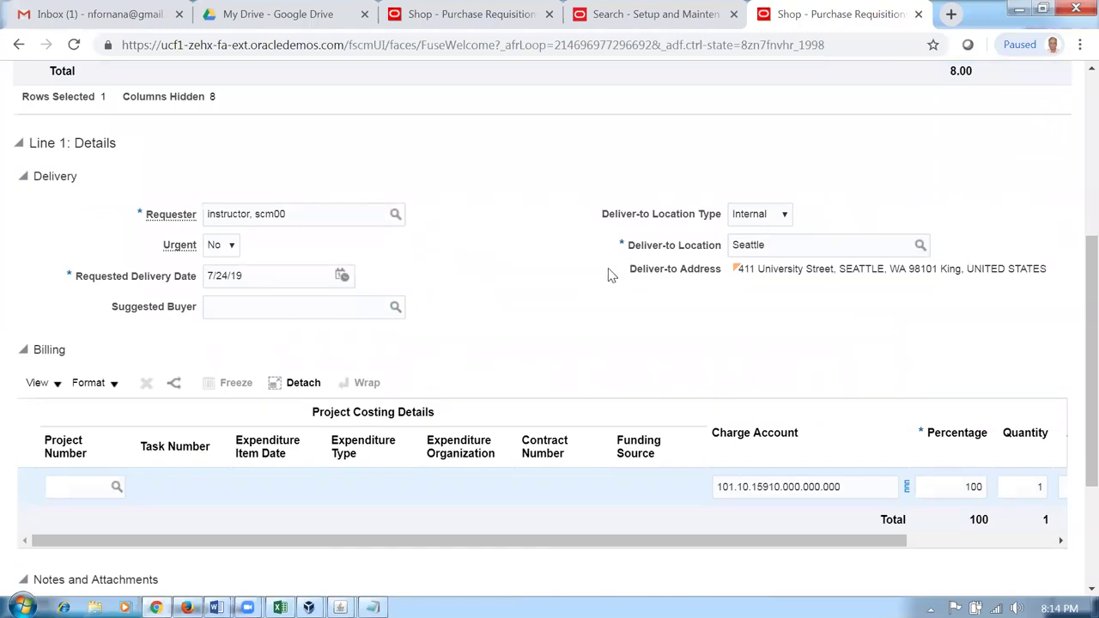
scroll(608, 268, down, 3)
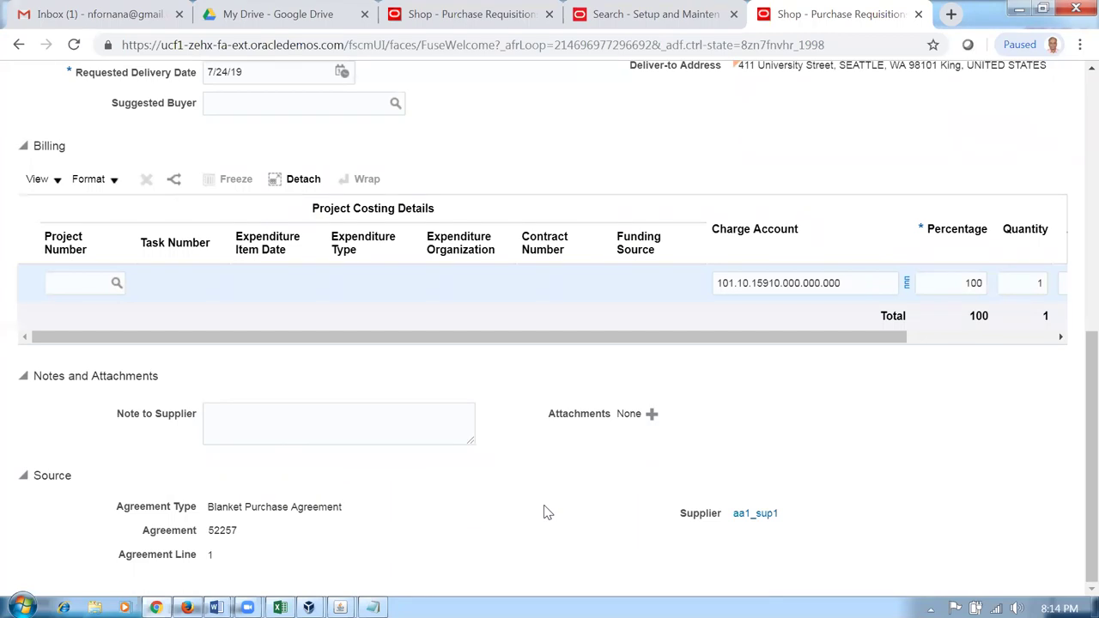
scroll(544, 507, up, 3)
scroll(543, 506, up, 2)
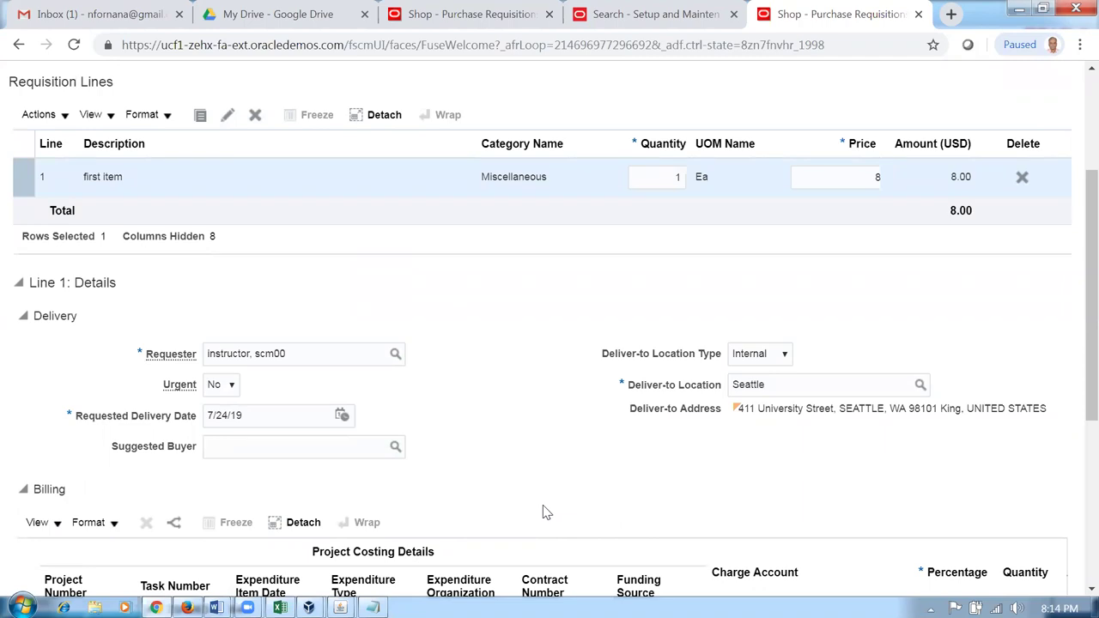
scroll(543, 512, up, 2)
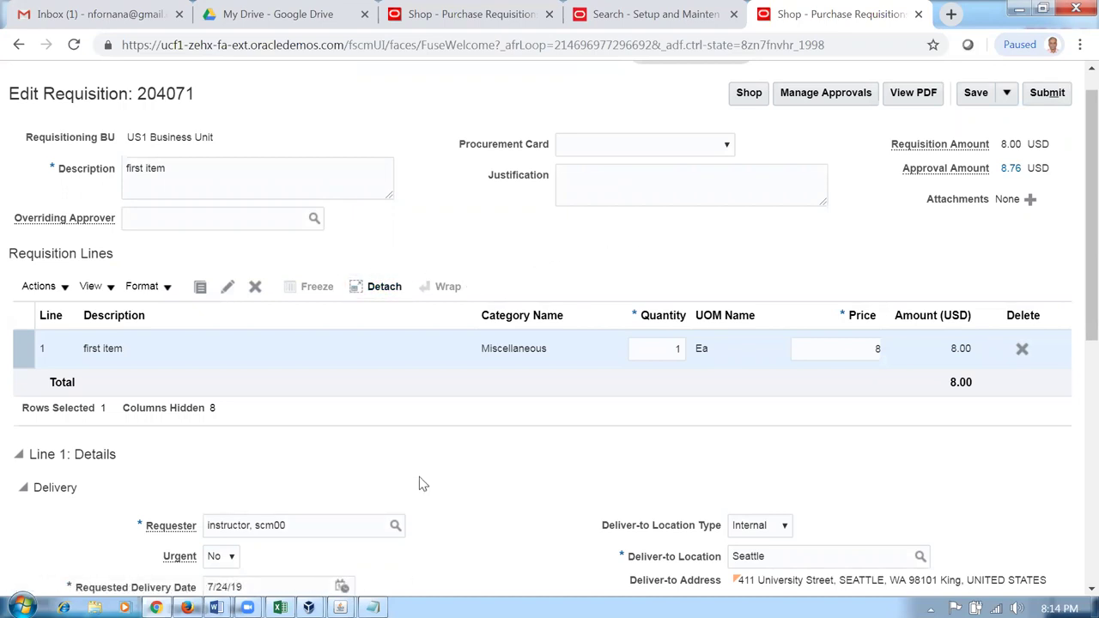
scroll(420, 481, down, 4)
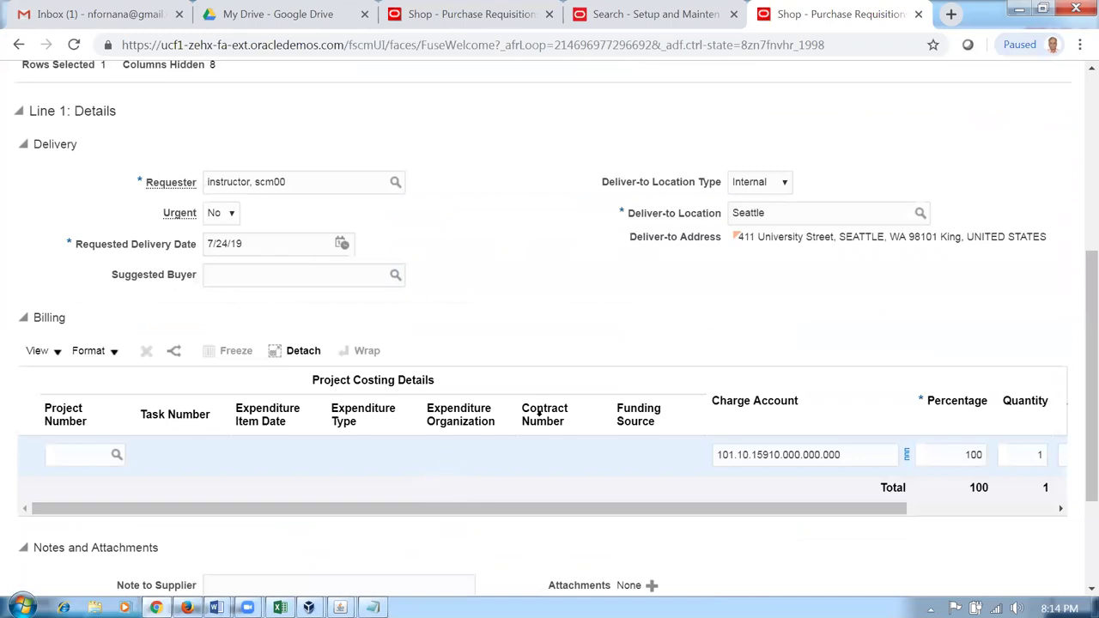
drag(387, 511, 192, 506)
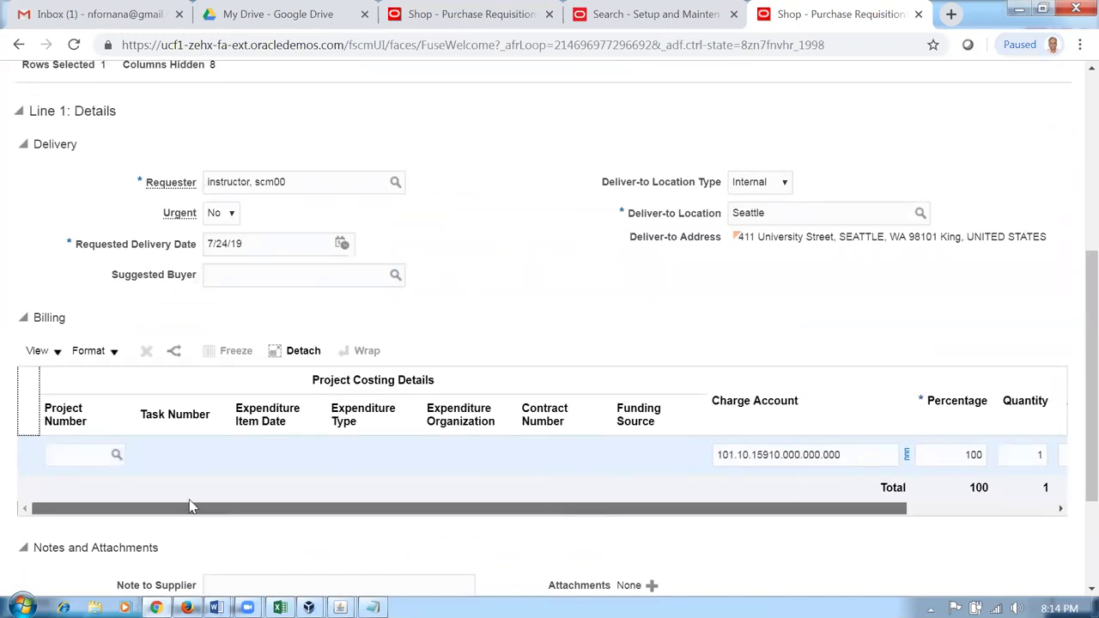
scroll(552, 321, up, 4)
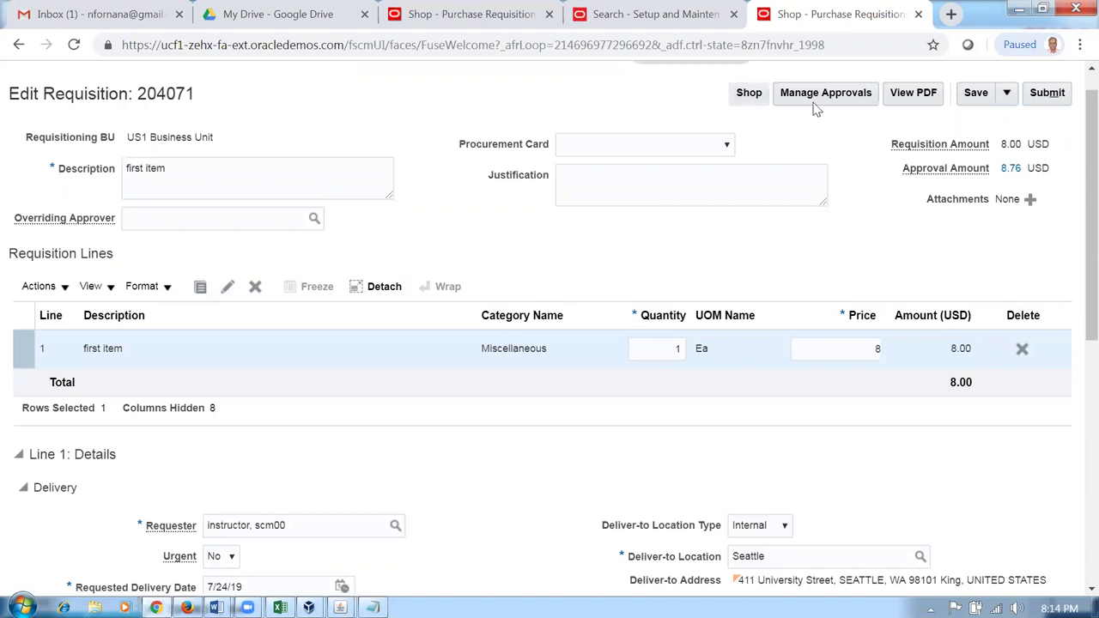
click(744, 96)
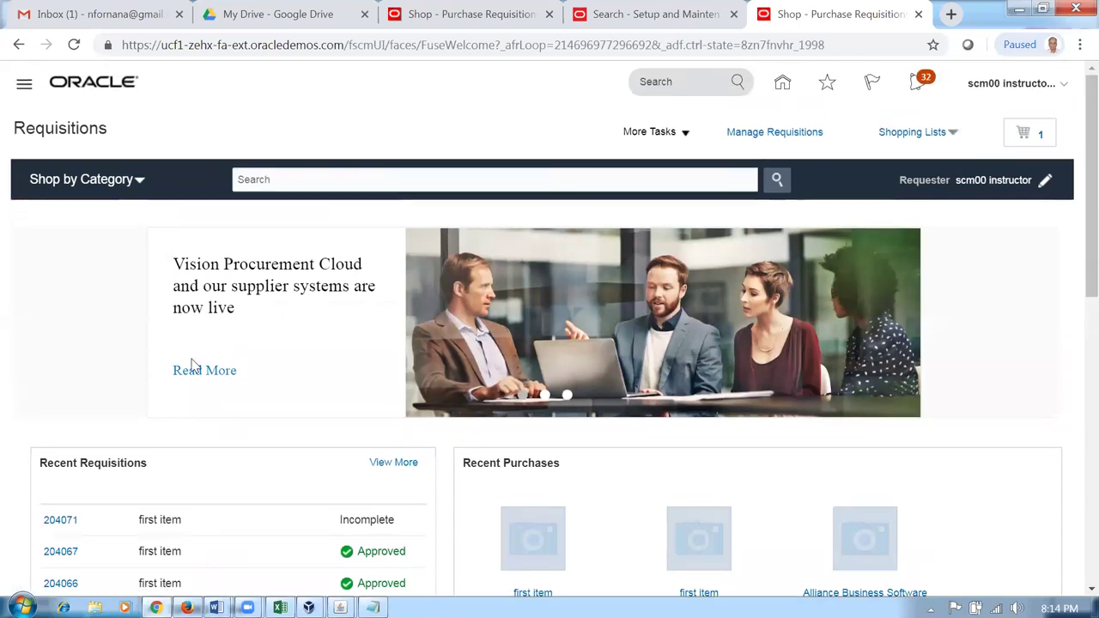
- Start a new requisition line with item aa1_item1, dismissing the transfer price error
click(637, 132)
click(648, 157)
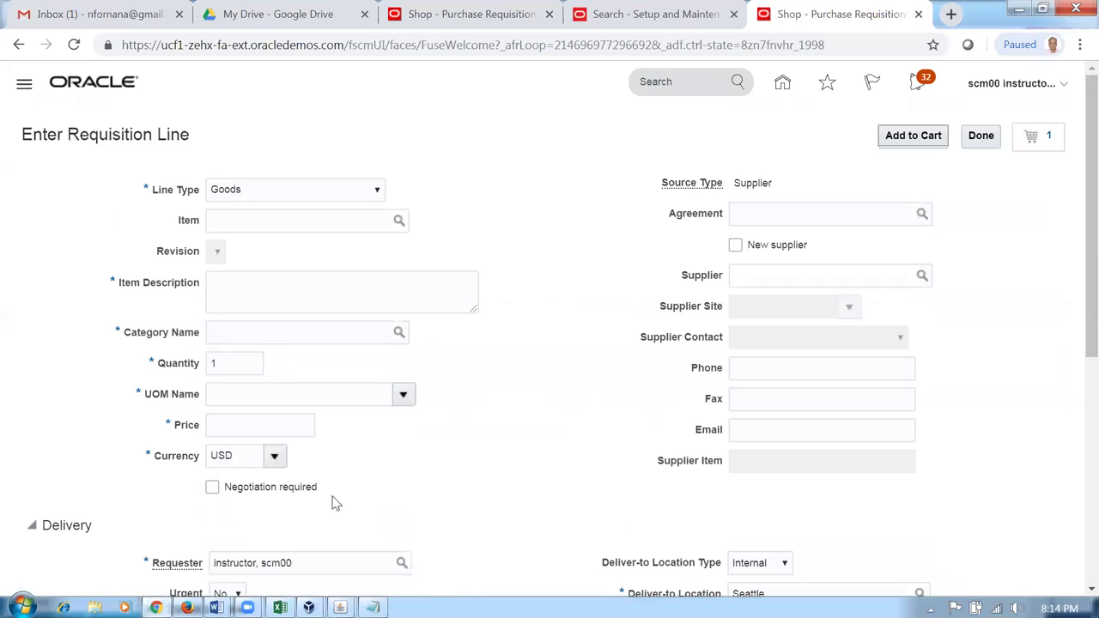
click(237, 221)
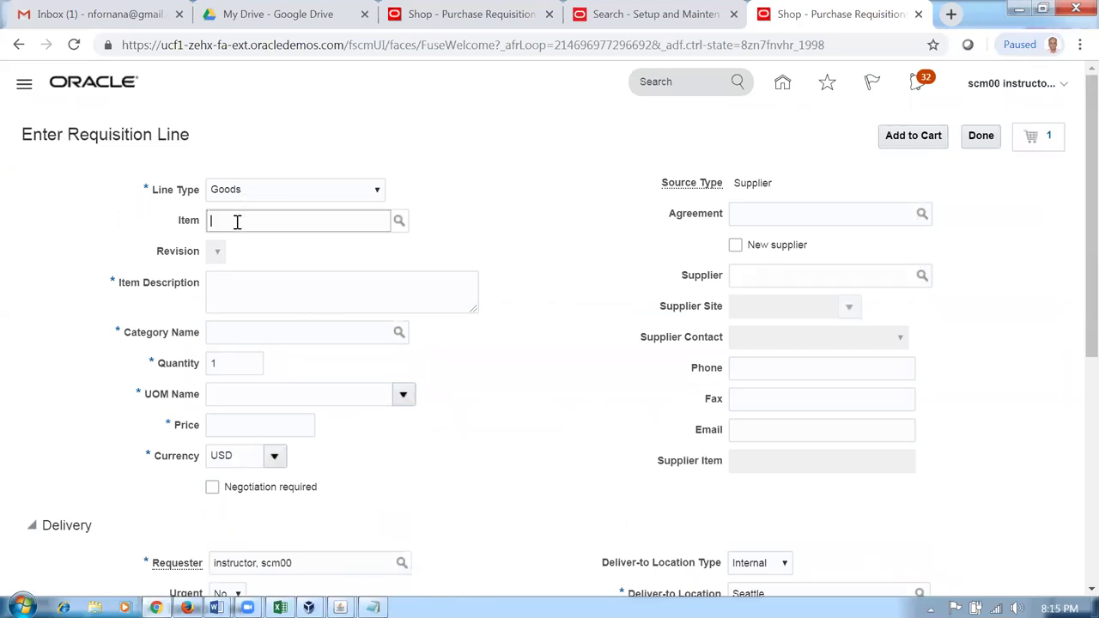
text(aa1)
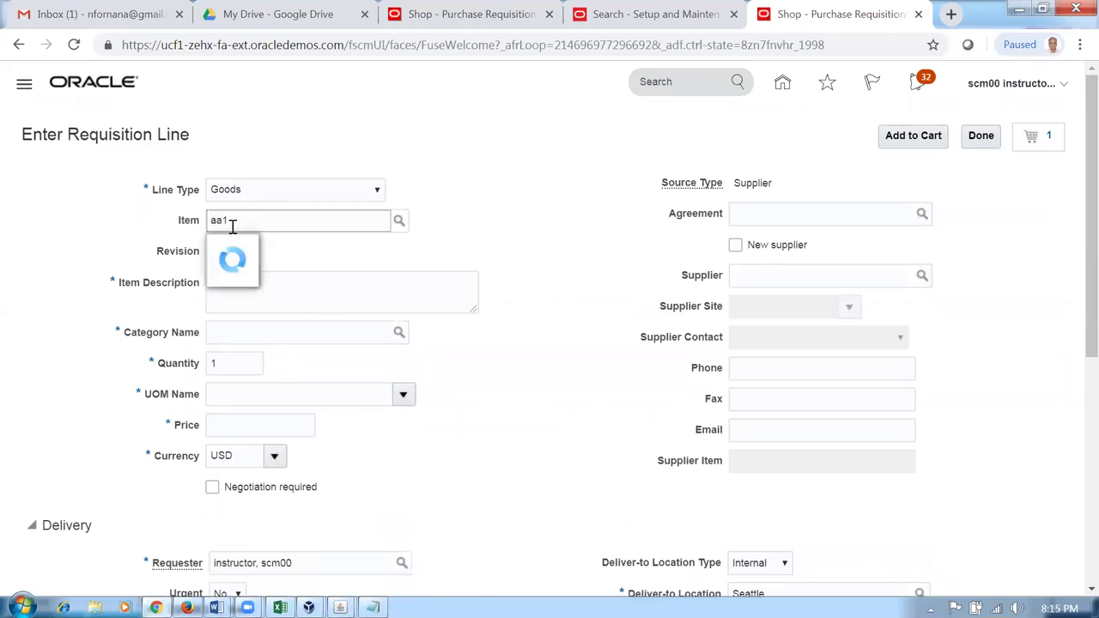
click(261, 248)
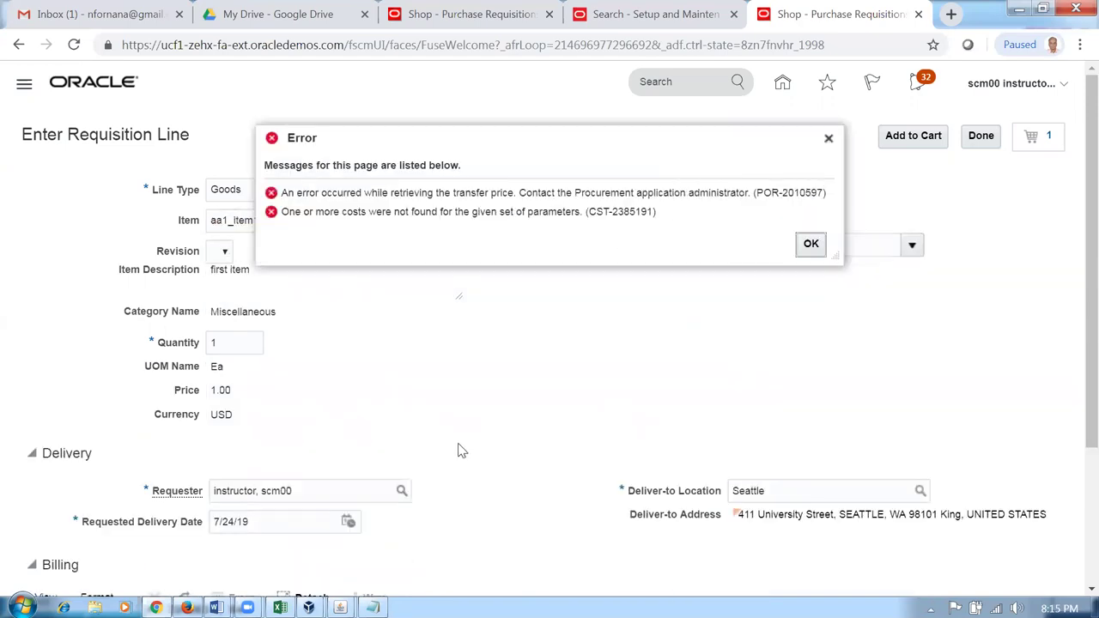
click(808, 243)
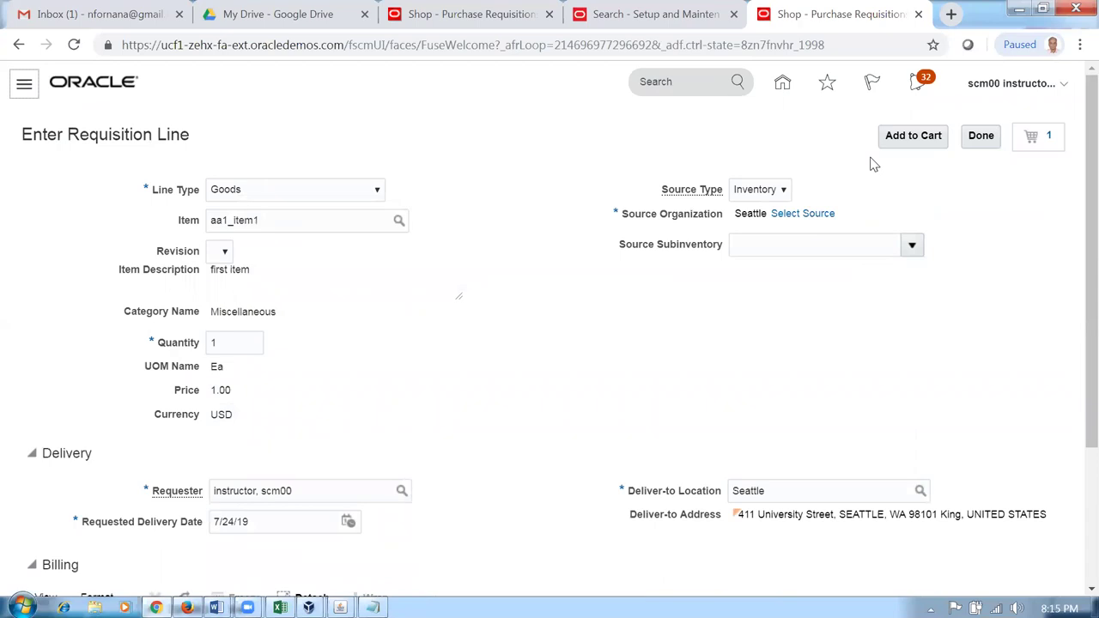
- Set the line's Source Type to Supplier
click(773, 190)
click(756, 221)
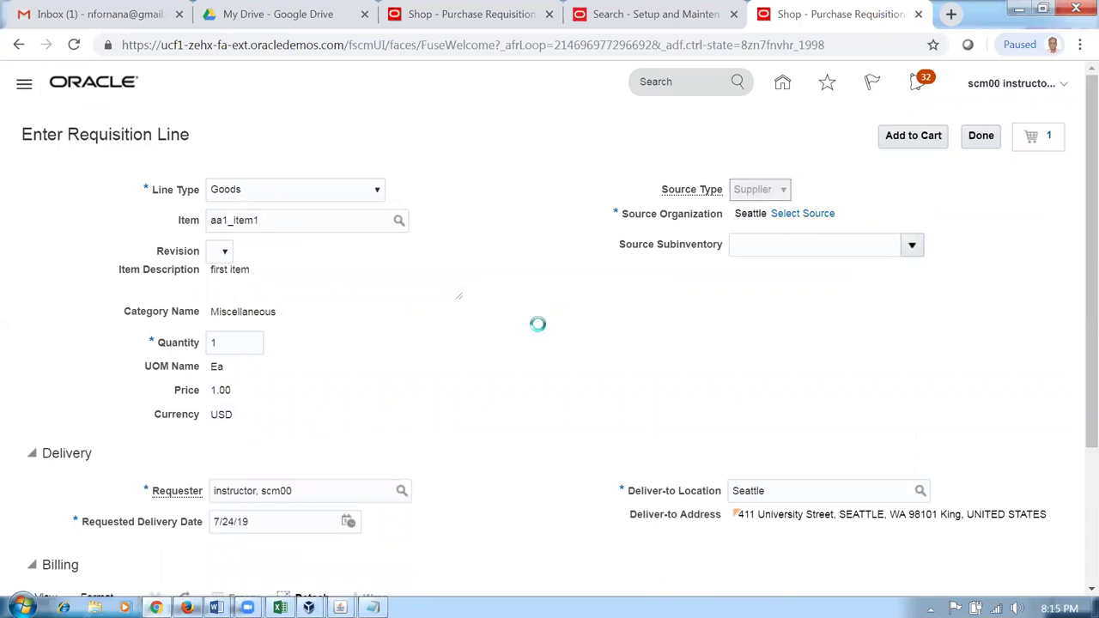
scroll(532, 382, down, 2)
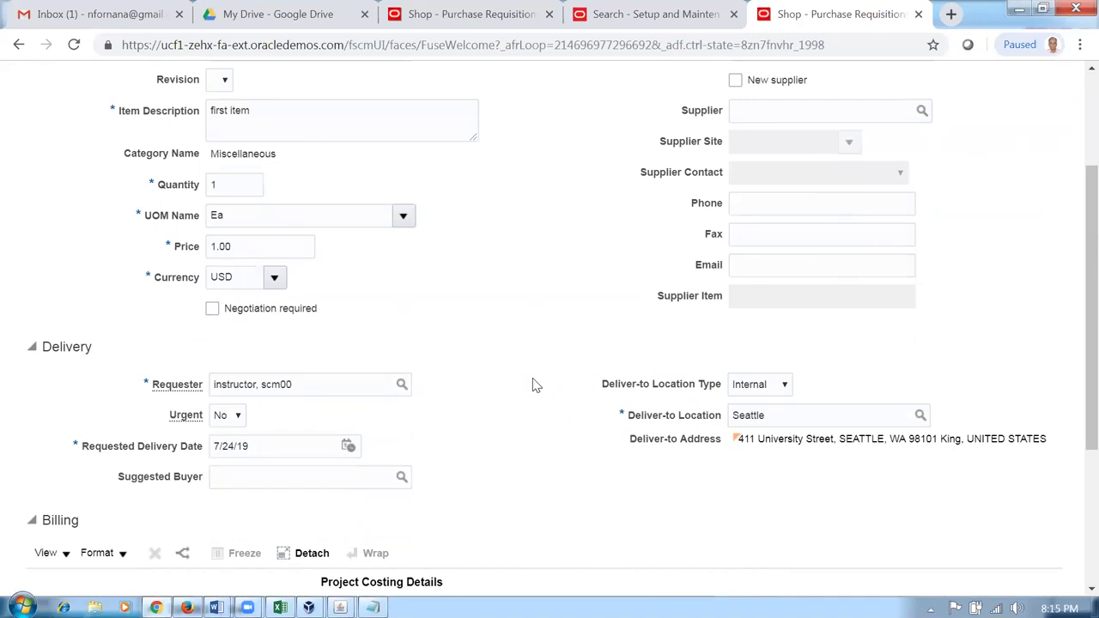
scroll(533, 384, up, 2)
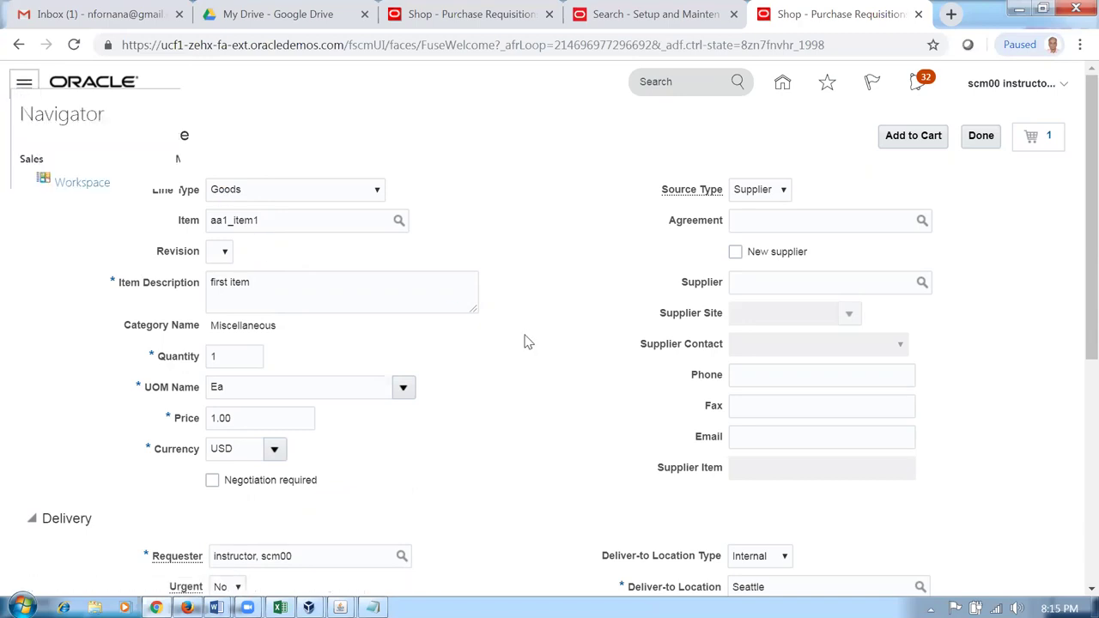
- Enter the SB_15 sandbox from the Sandboxes page, then expand Procurement on the home page
scroll(801, 540, down, 2)
click(787, 524)
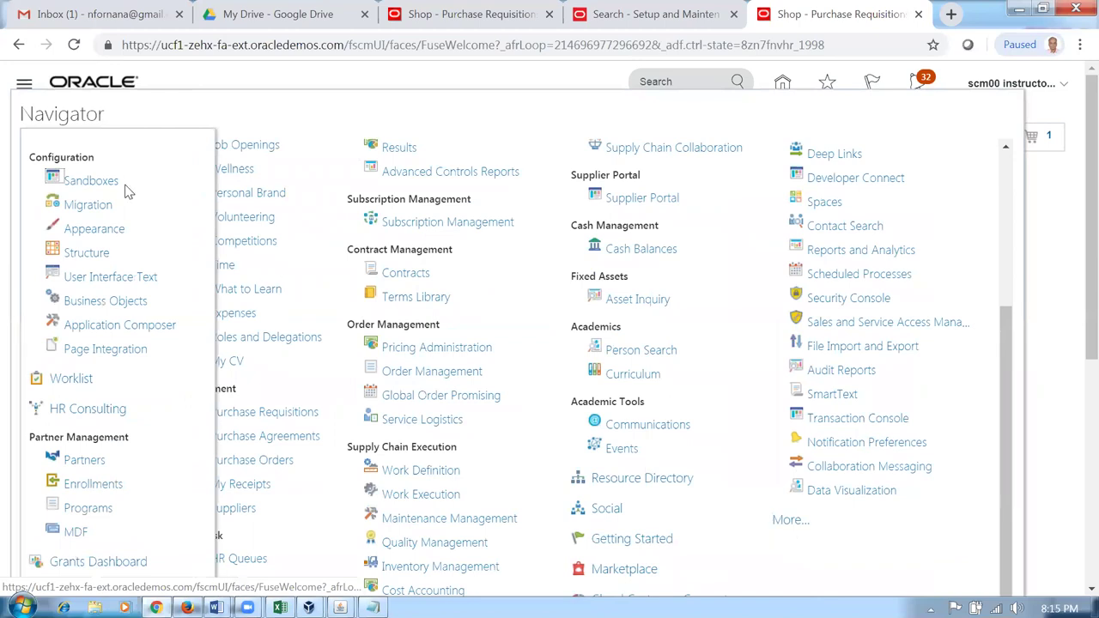
click(86, 183)
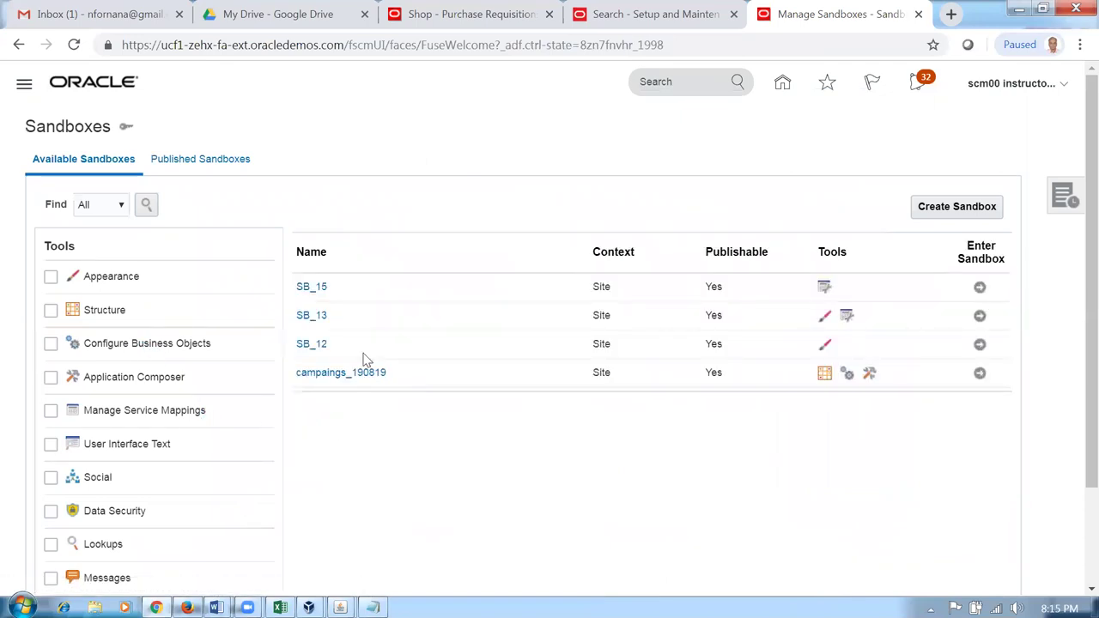
click(313, 288)
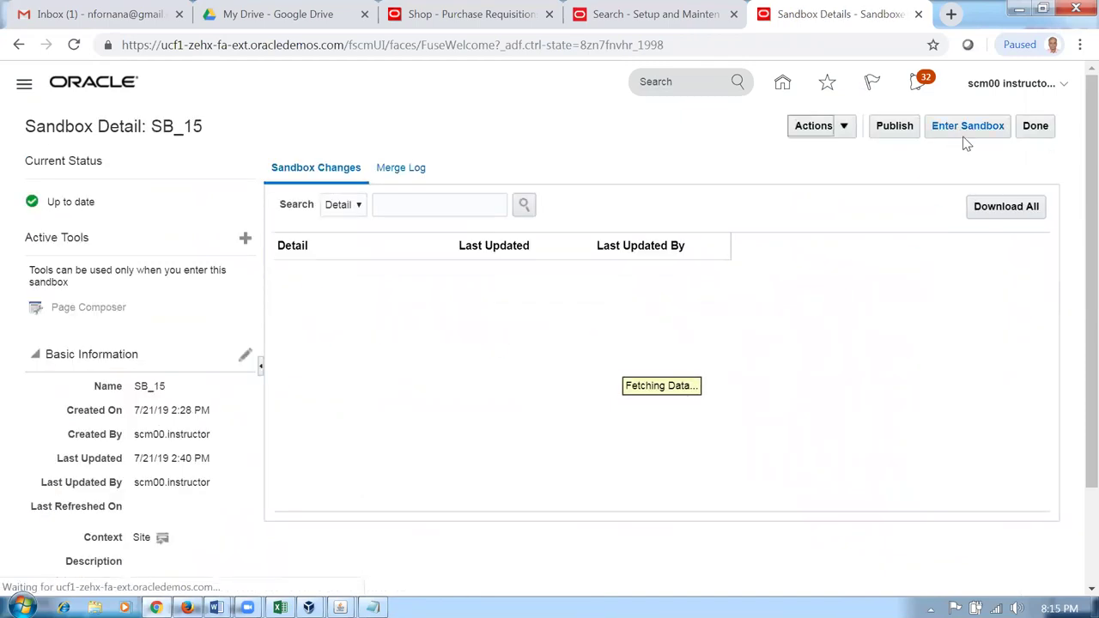
click(962, 130)
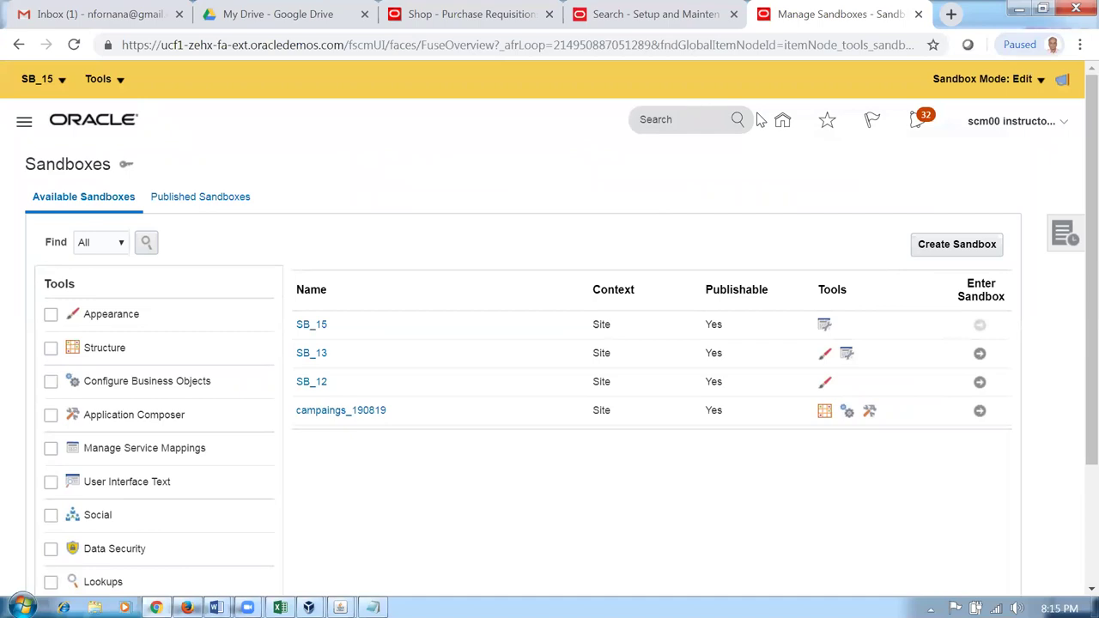
click(783, 129)
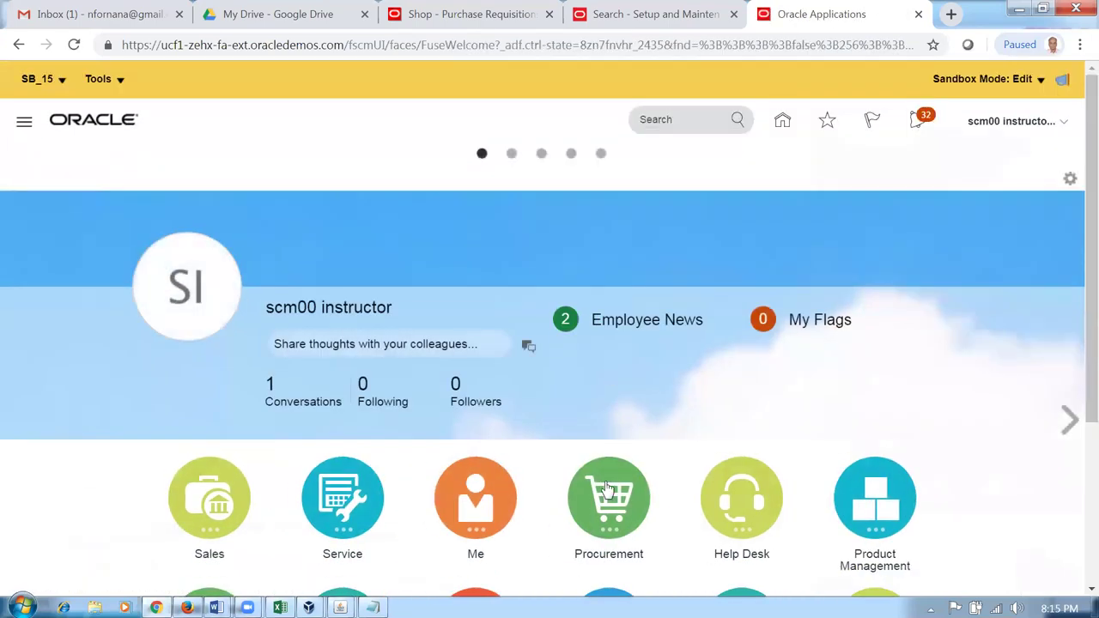
click(606, 487)
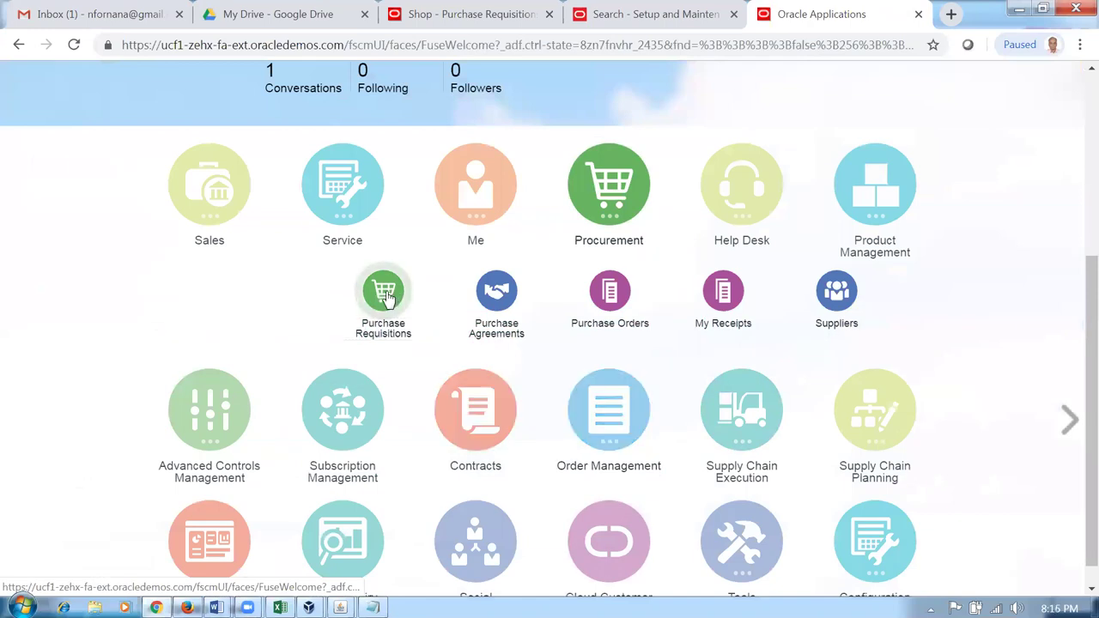
- In Purchase Requisitions, start a new requisition line for aa1_item1, dismissing the transfer price error
click(385, 294)
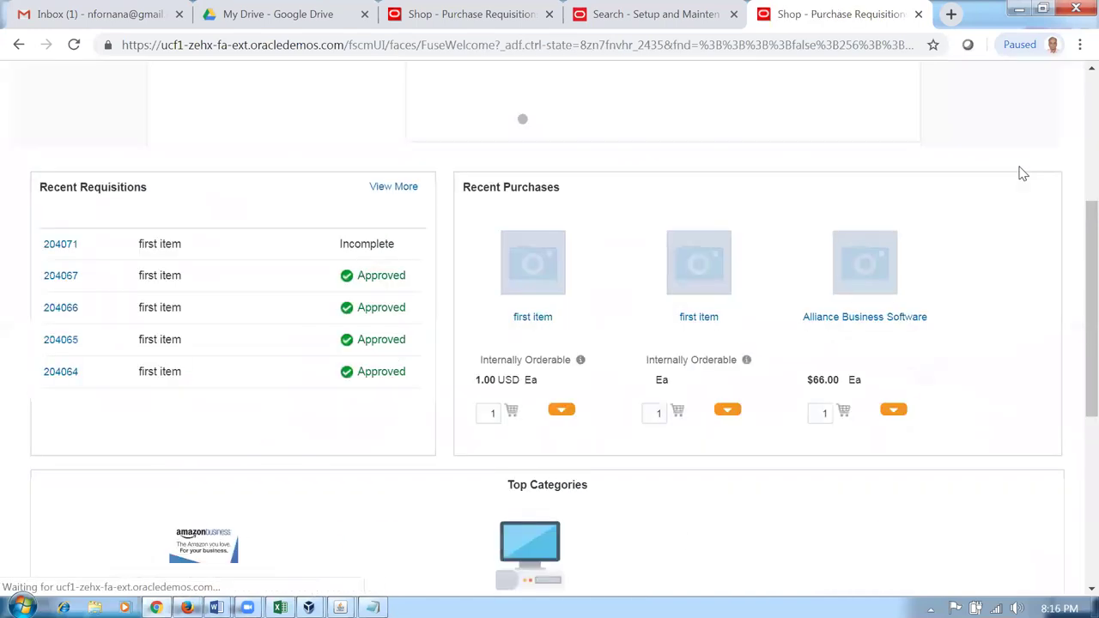
scroll(993, 230, up, 2)
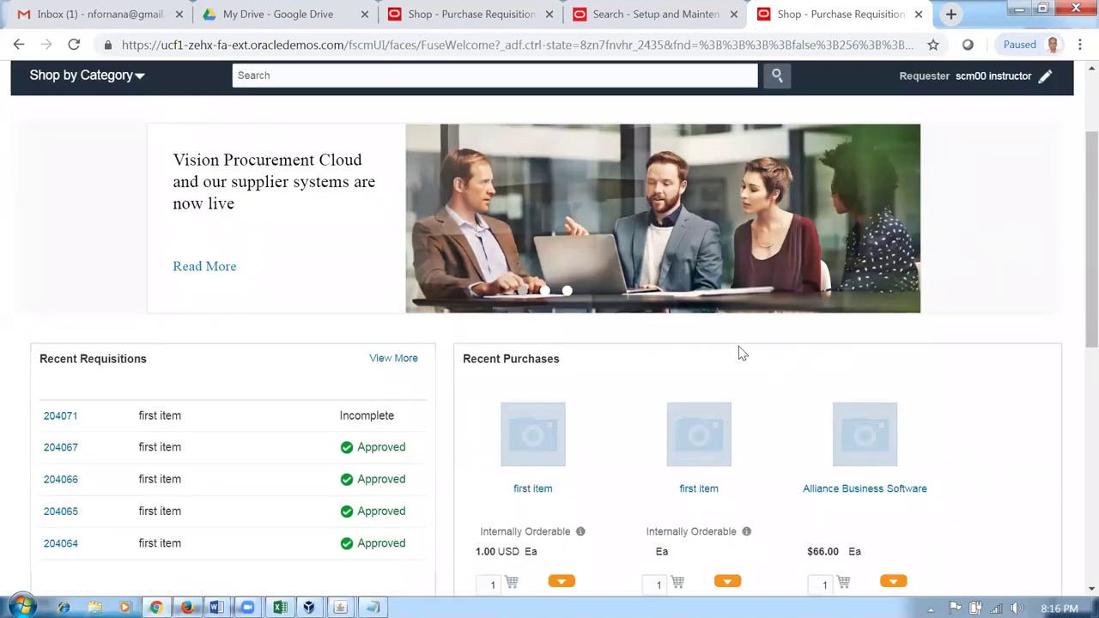
scroll(549, 199, up, 2)
click(642, 169)
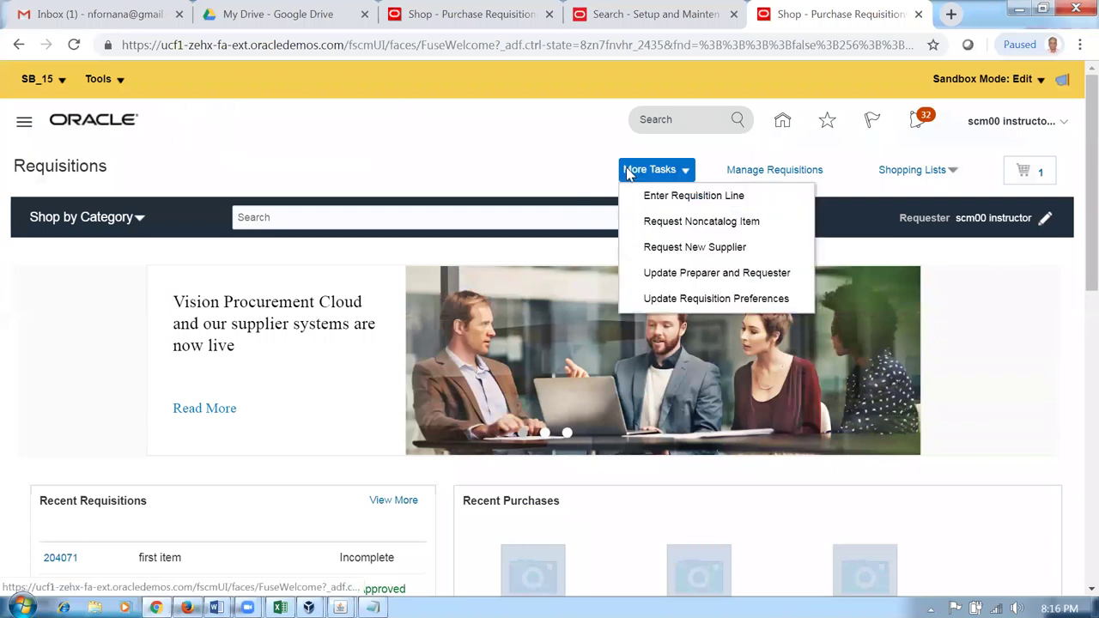
click(651, 198)
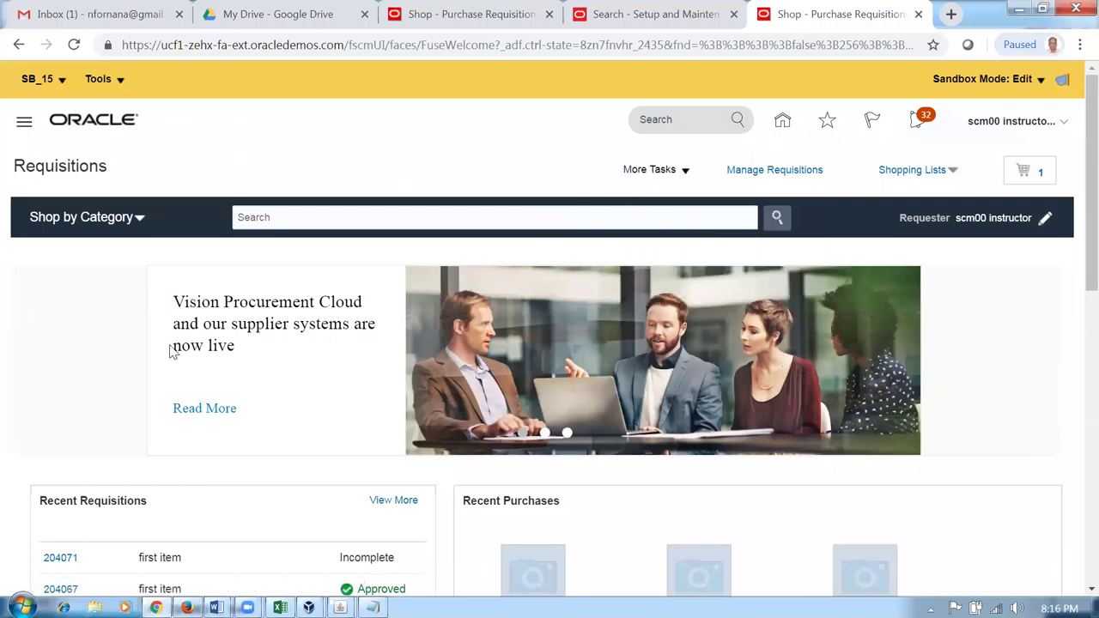
click(228, 263)
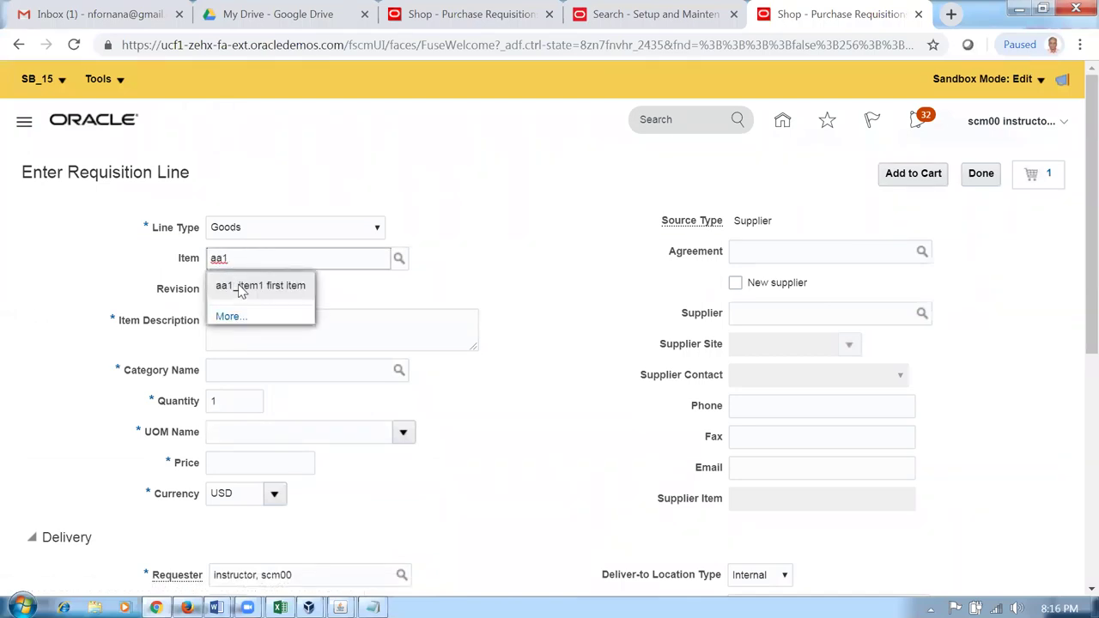
click(241, 292)
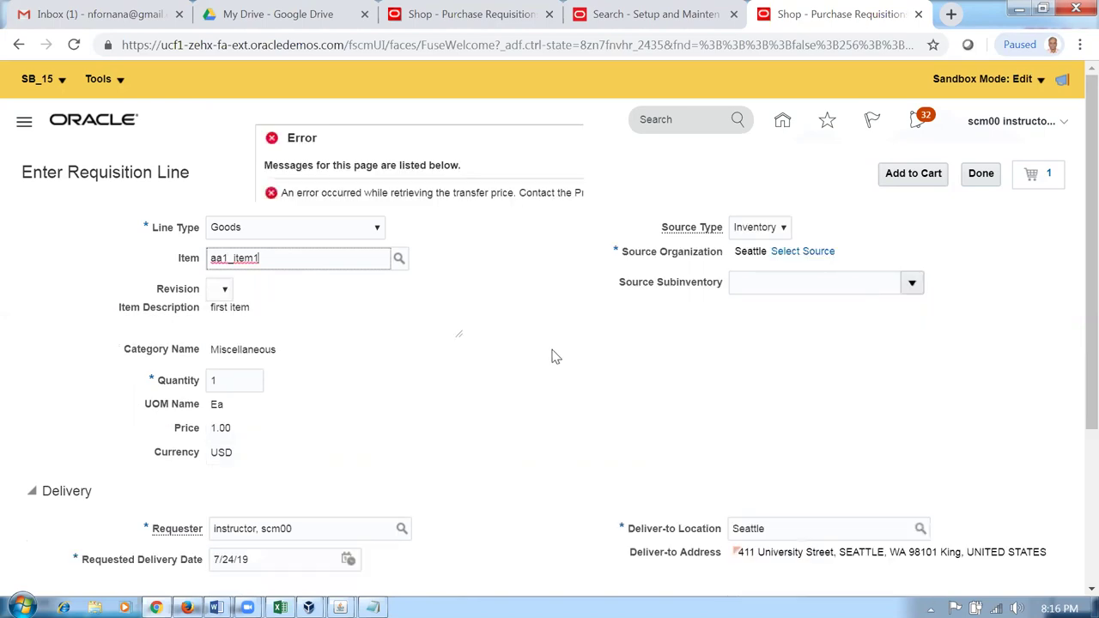
click(810, 244)
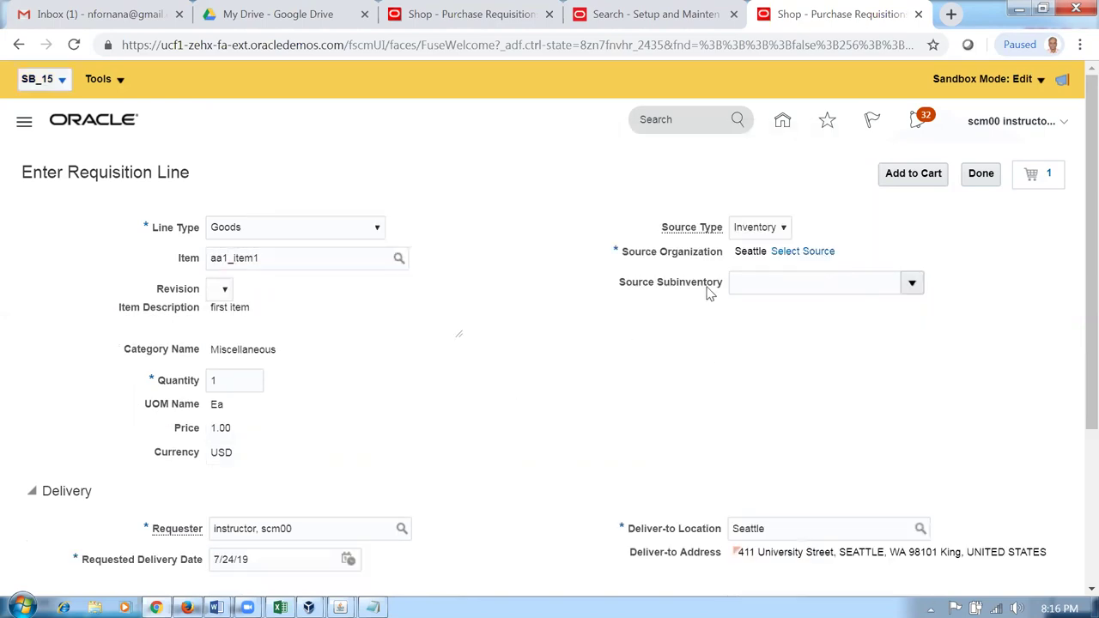
- Set the line's Source Type to Supplier
click(755, 228)
click(752, 257)
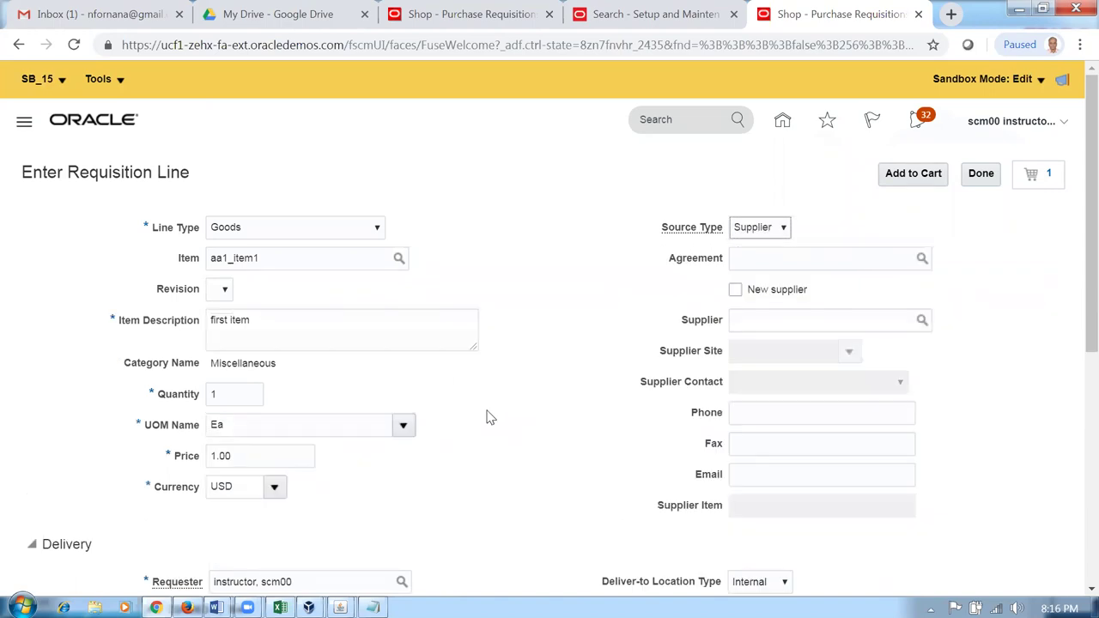
scroll(488, 418, down, 5)
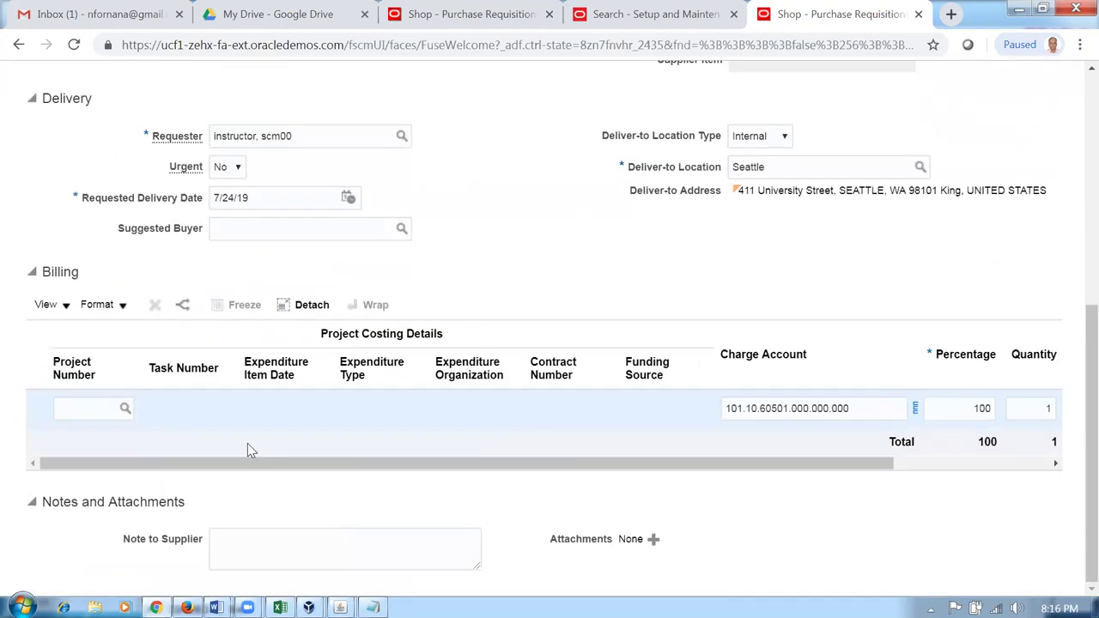
scroll(513, 318, up, 3)
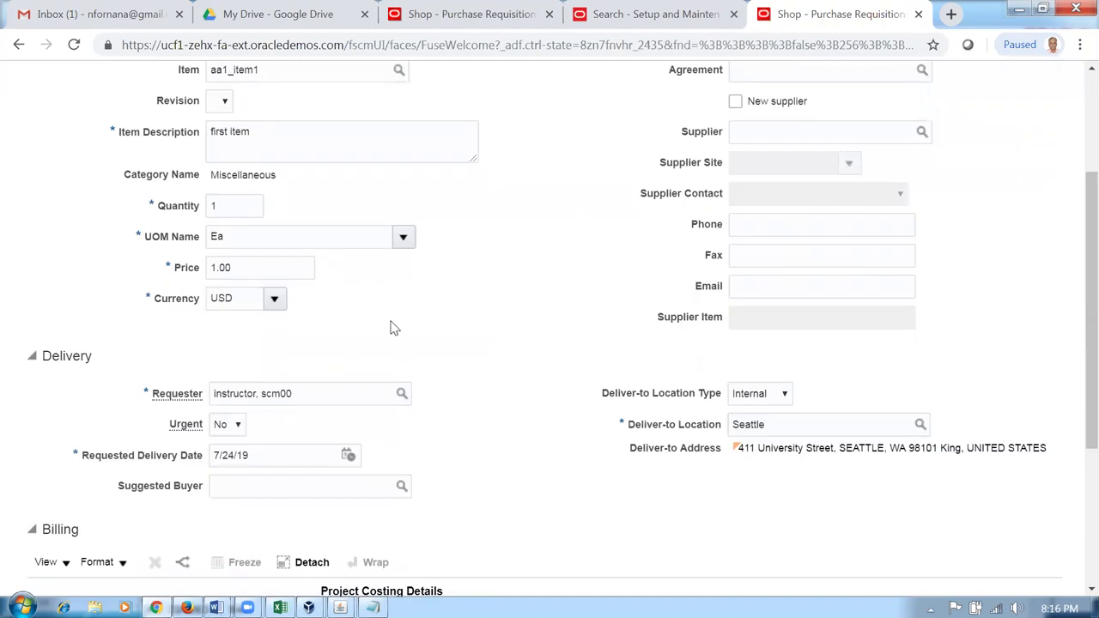
scroll(505, 317, up, 3)
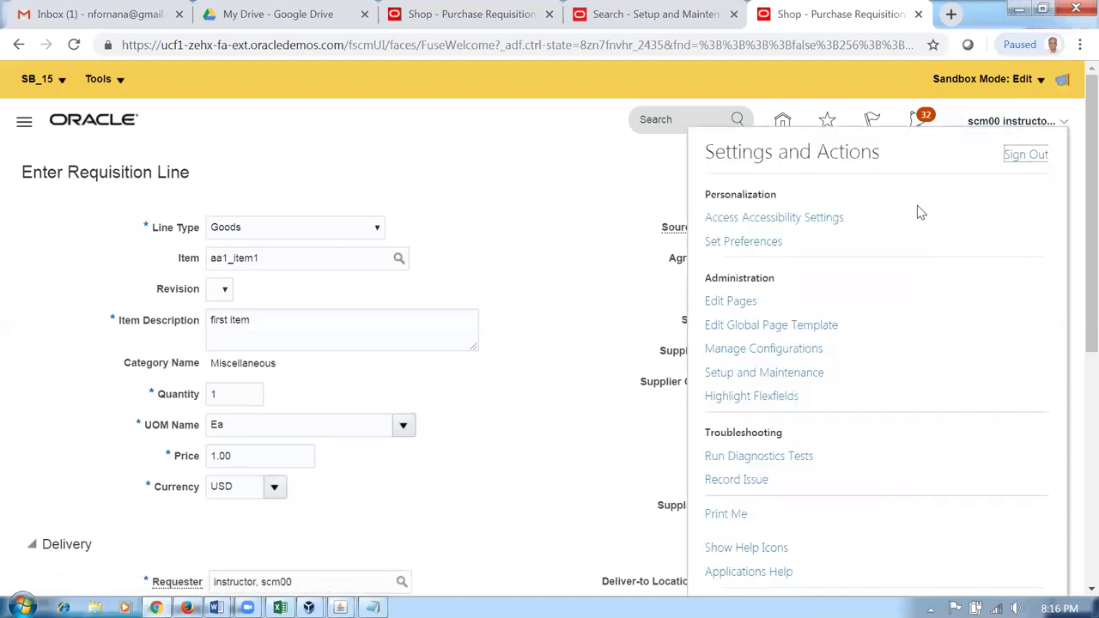
- Edit the requisition line page in Source view, enlarge the component tree and select a form component
click(727, 304)
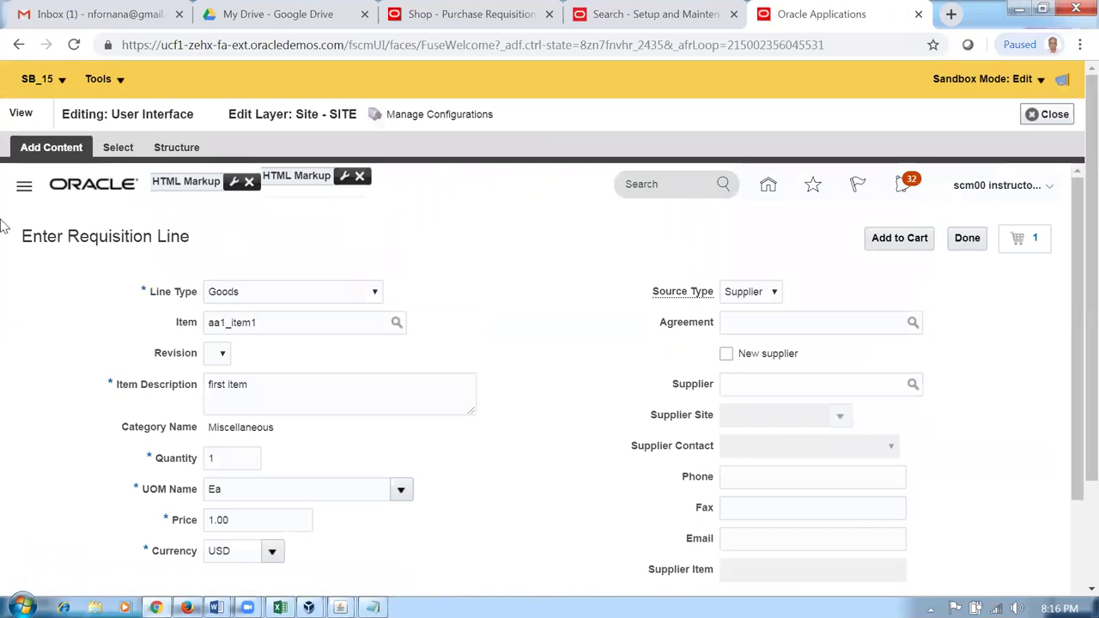
click(21, 112)
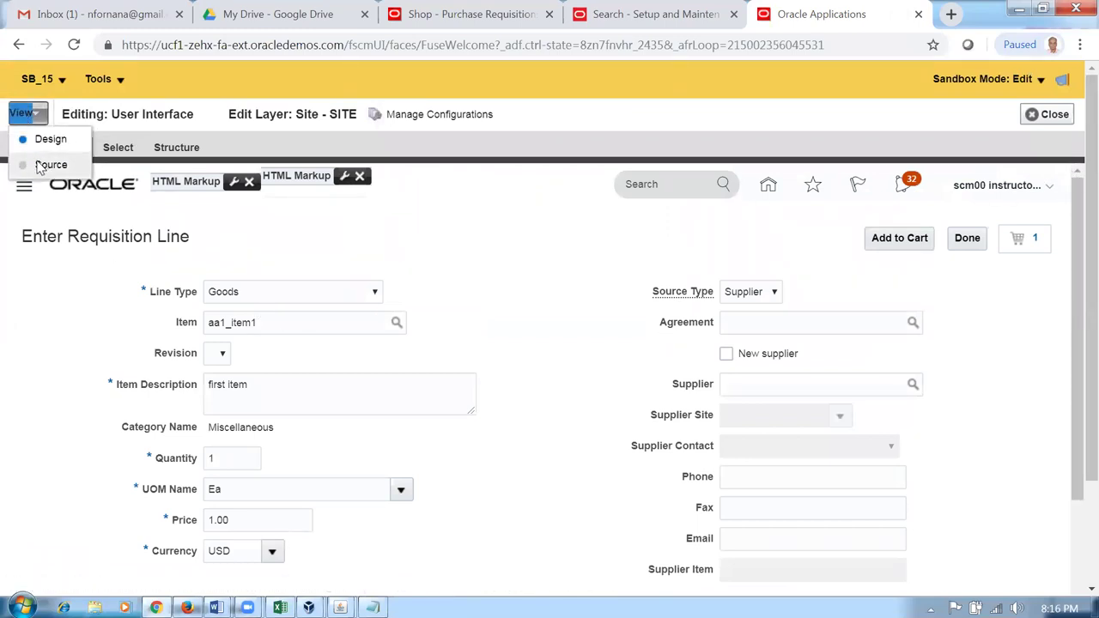
click(45, 163)
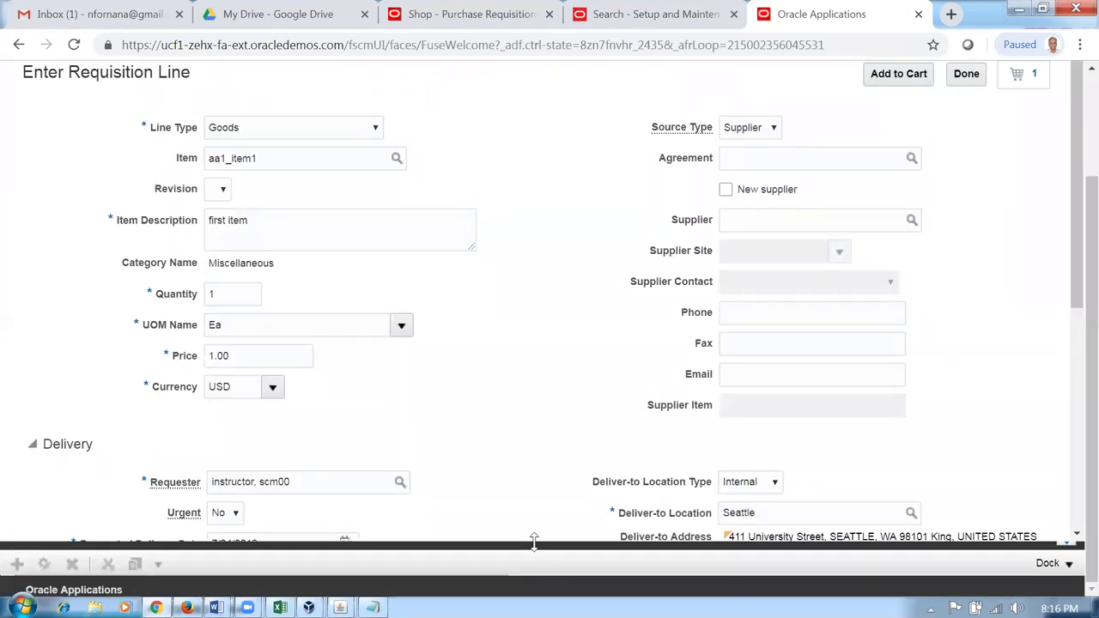
drag(534, 541, 562, 369)
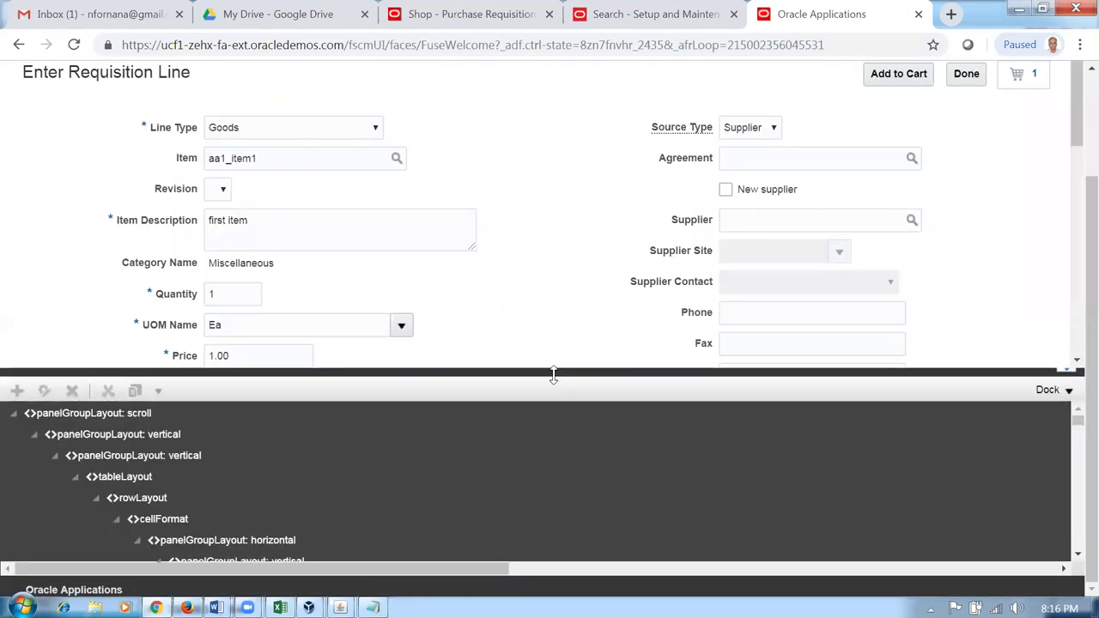
click(79, 265)
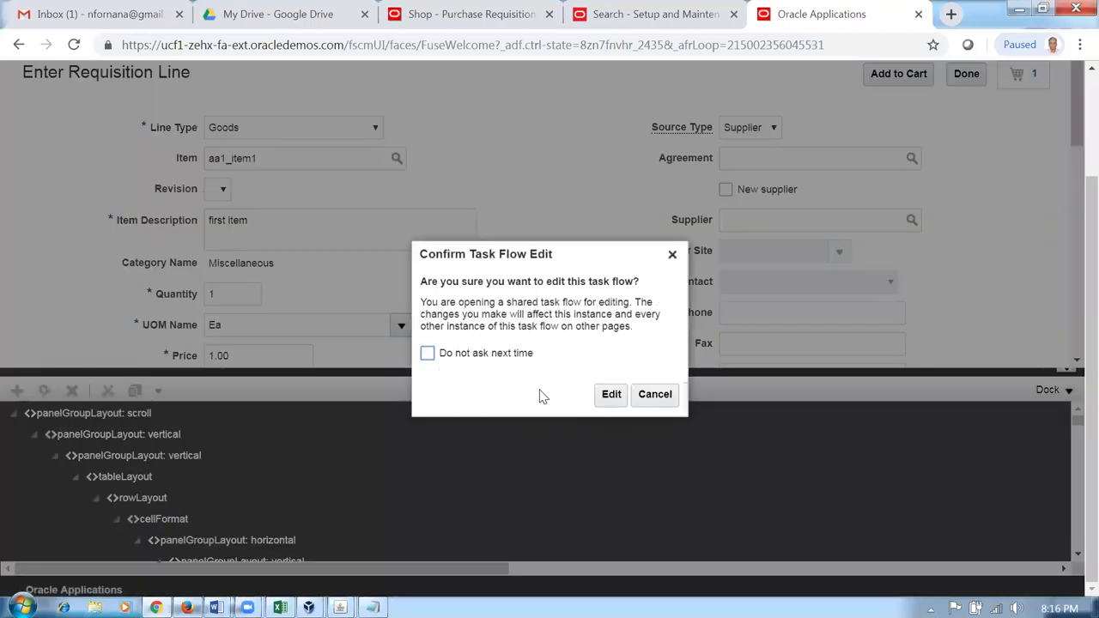
- Confirm the shared task flow edit and open properties for selectBooleanCheckbox: Negotiated from the component tree
click(611, 395)
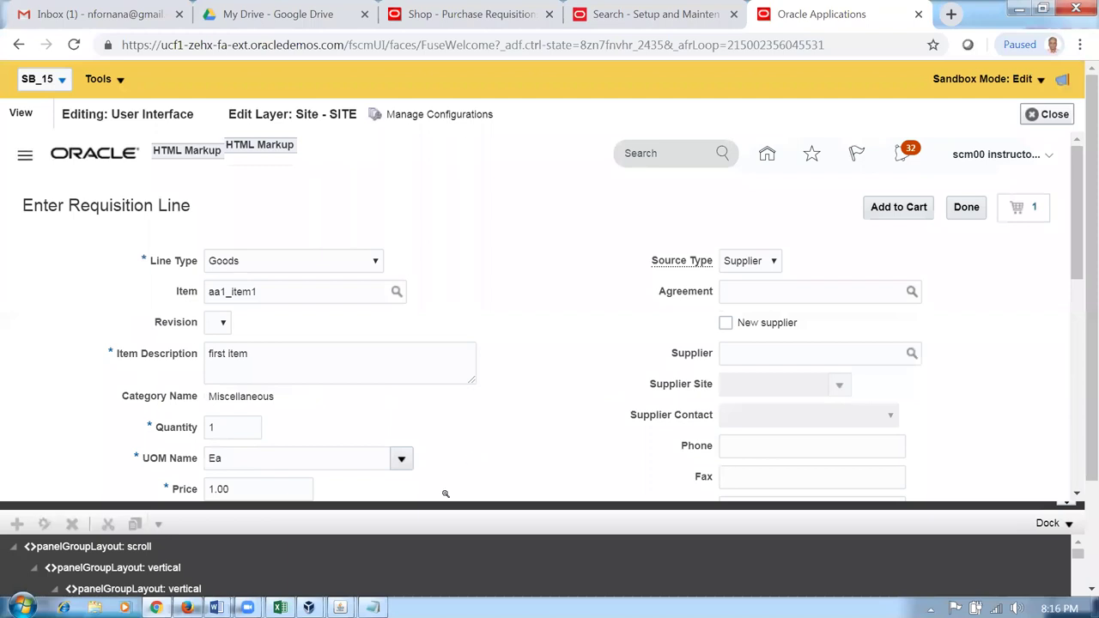
scroll(369, 489, down, 2)
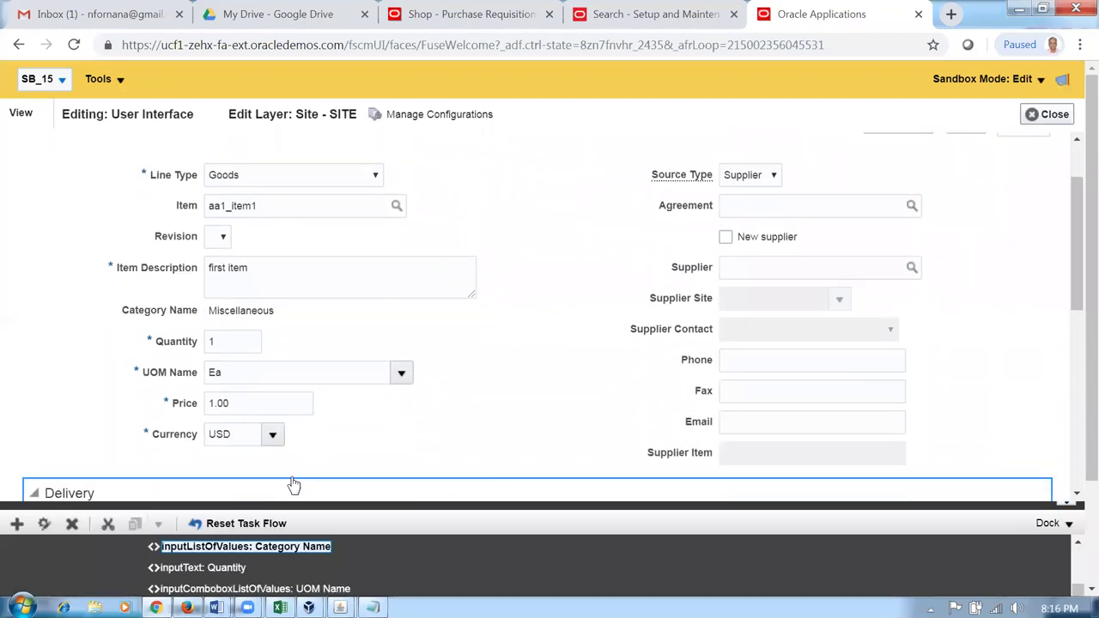
click(1067, 421)
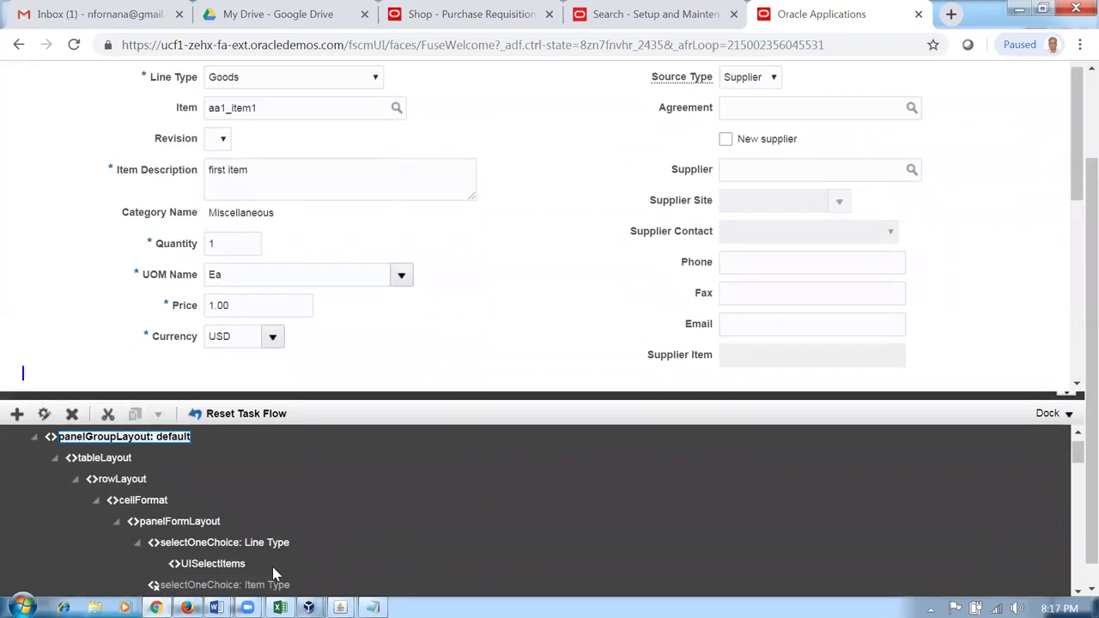
scroll(273, 573, down, 3)
click(280, 566)
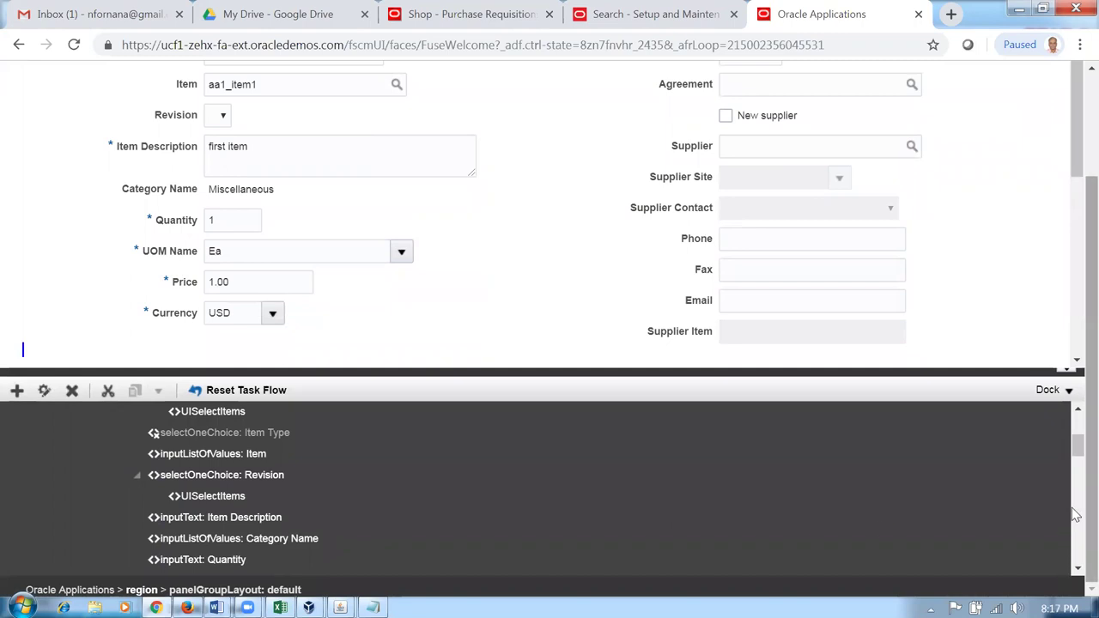
drag(1075, 458, 1075, 496)
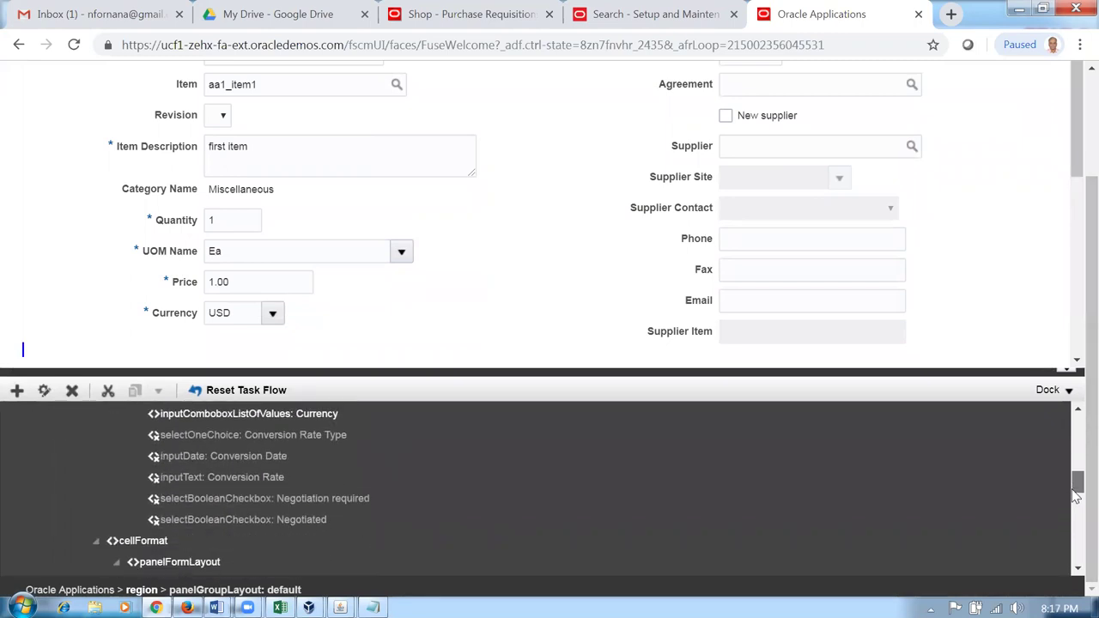
click(315, 523)
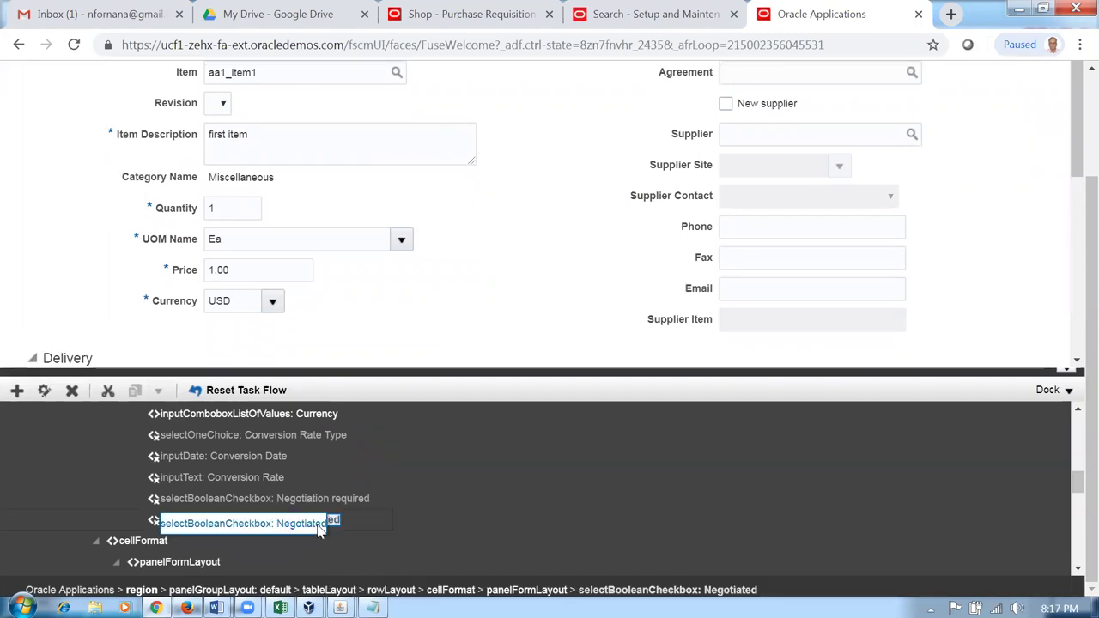
right_click(314, 525)
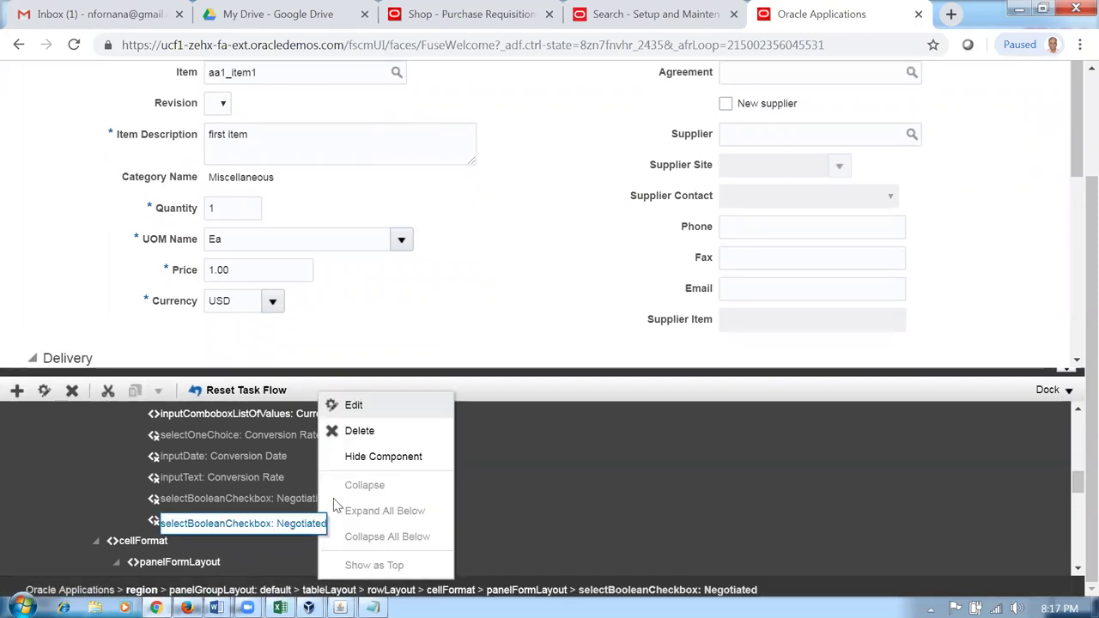
click(366, 408)
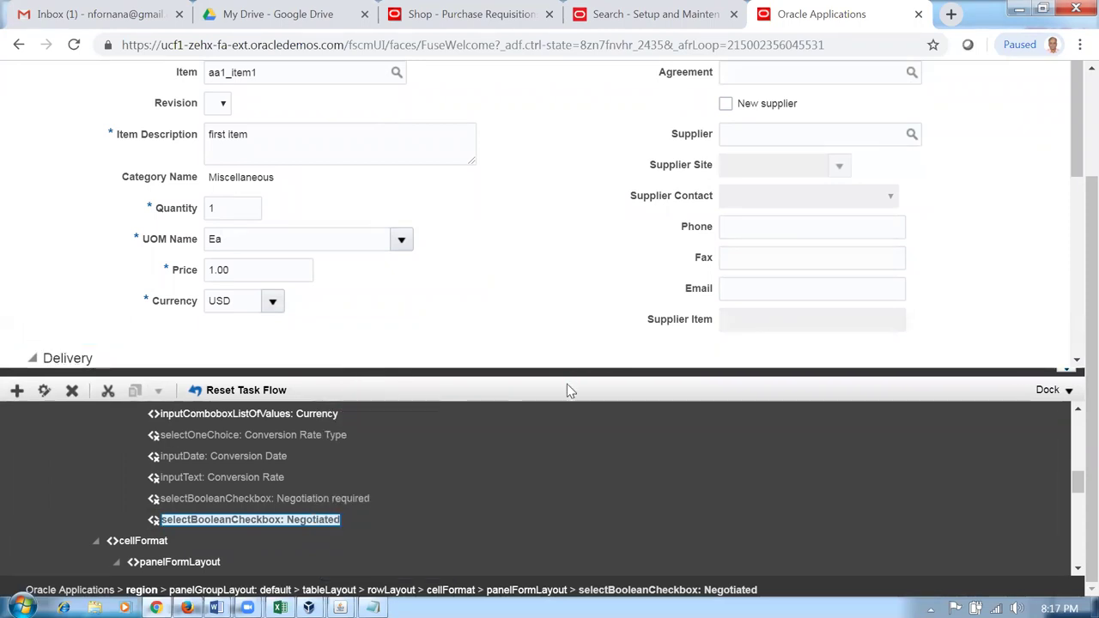
scroll(563, 378, down, 5)
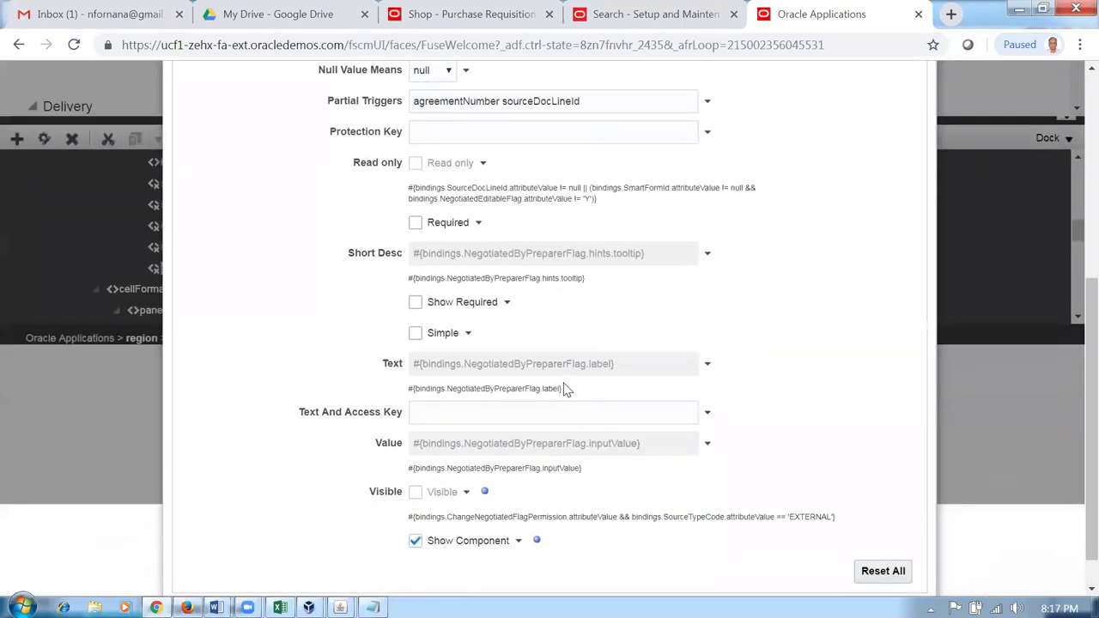
- Replace the Negotiated checkbox's Visible expression with true and test it in the Expression Editor
scroll(563, 389, down, 1)
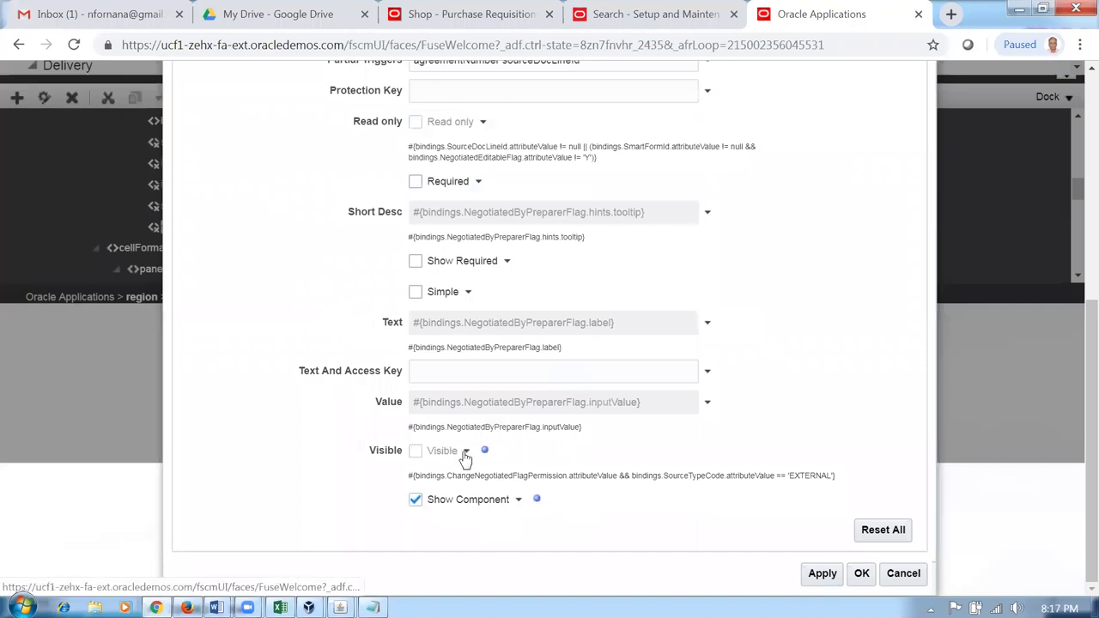
click(465, 455)
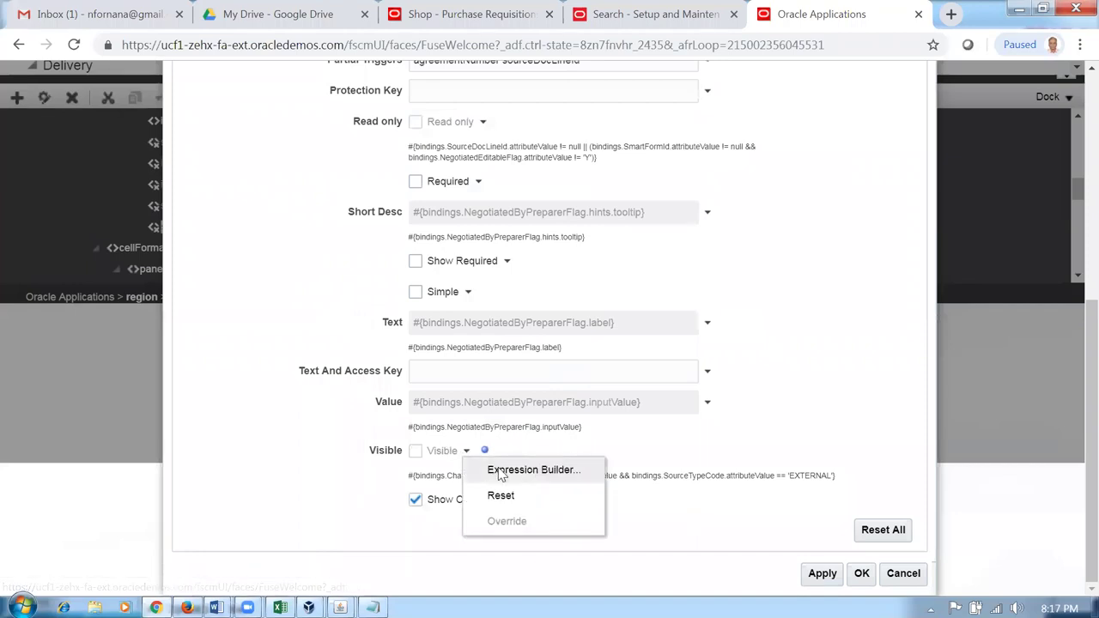
click(501, 472)
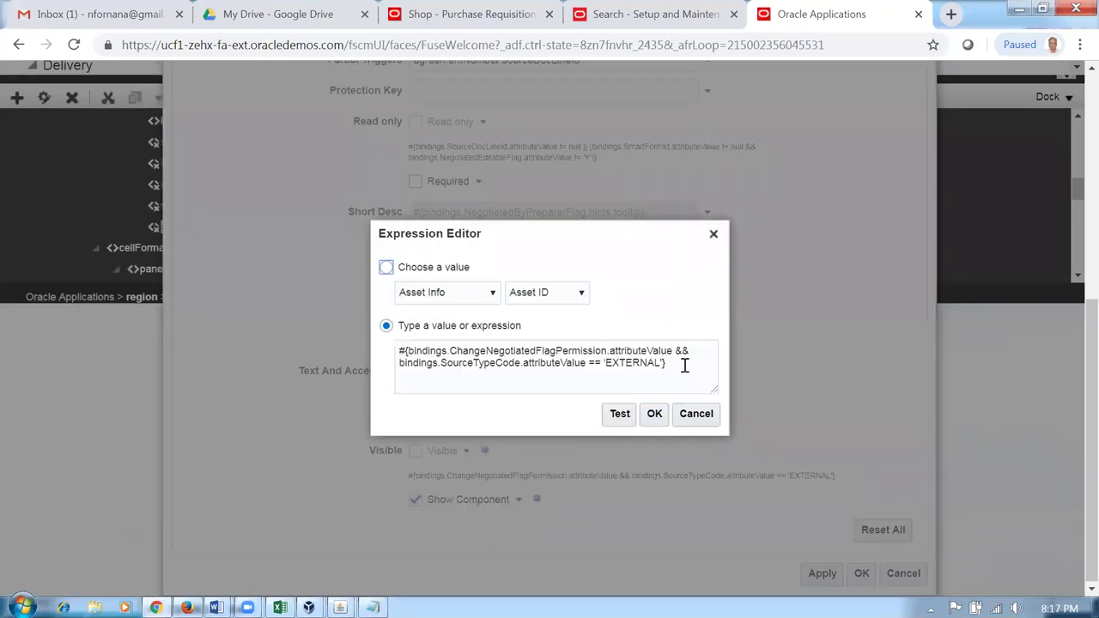
drag(684, 365, 388, 352)
key(ctrl+c)
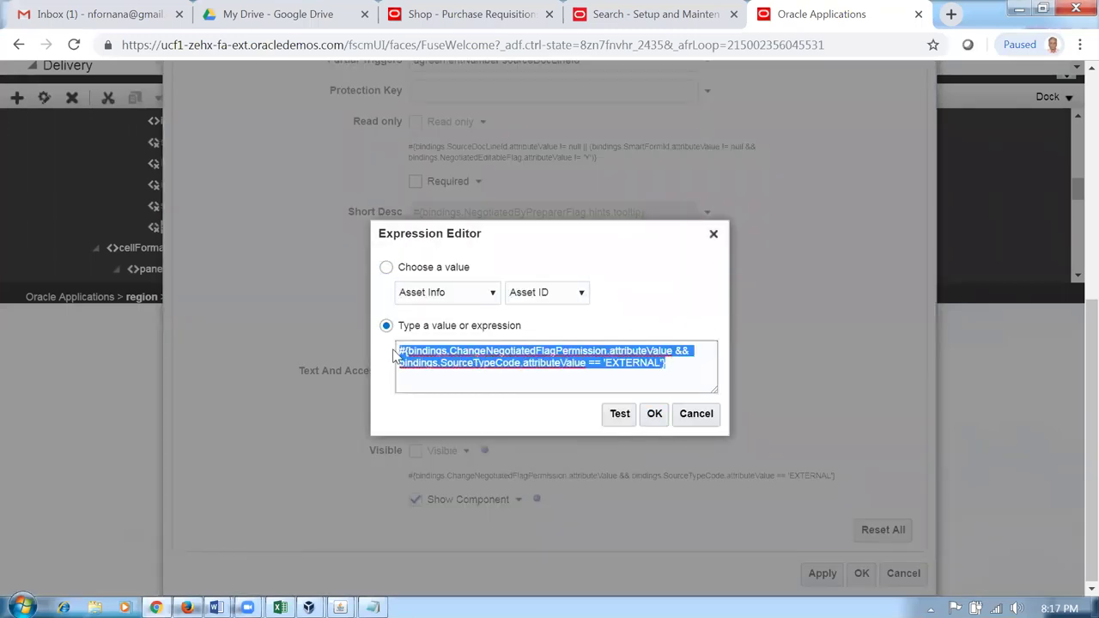
key(BackSpace)
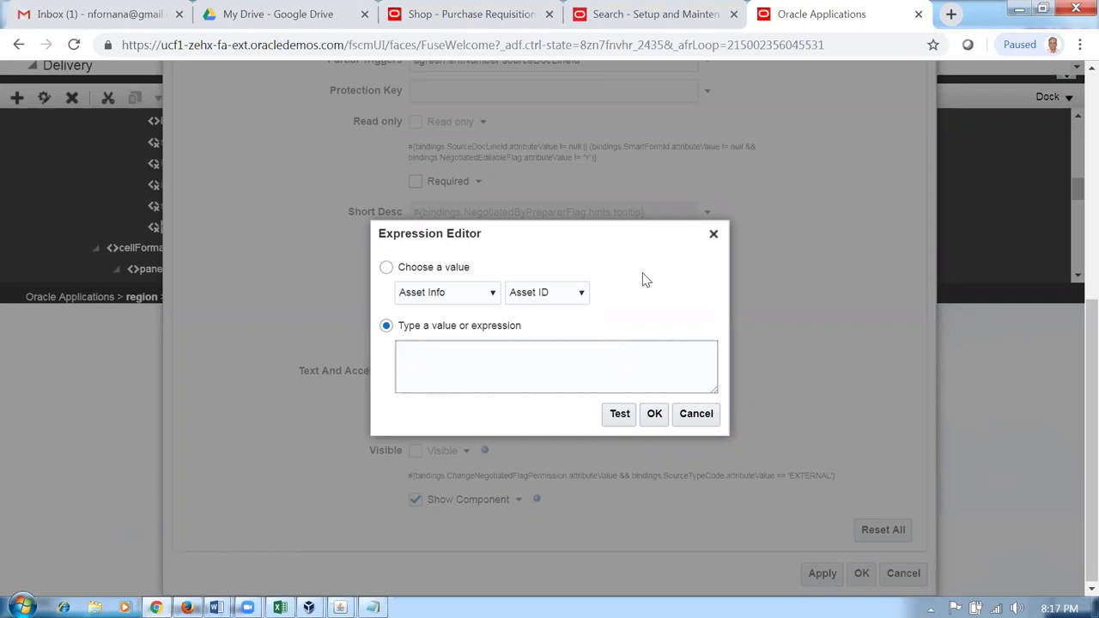
text(true)
click(620, 416)
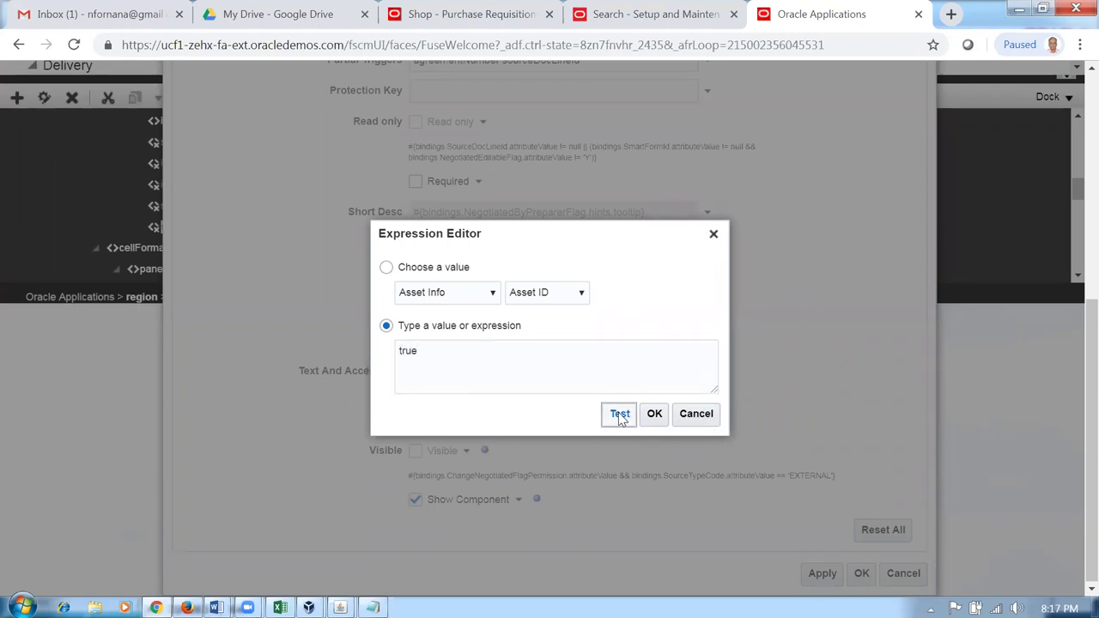
click(662, 420)
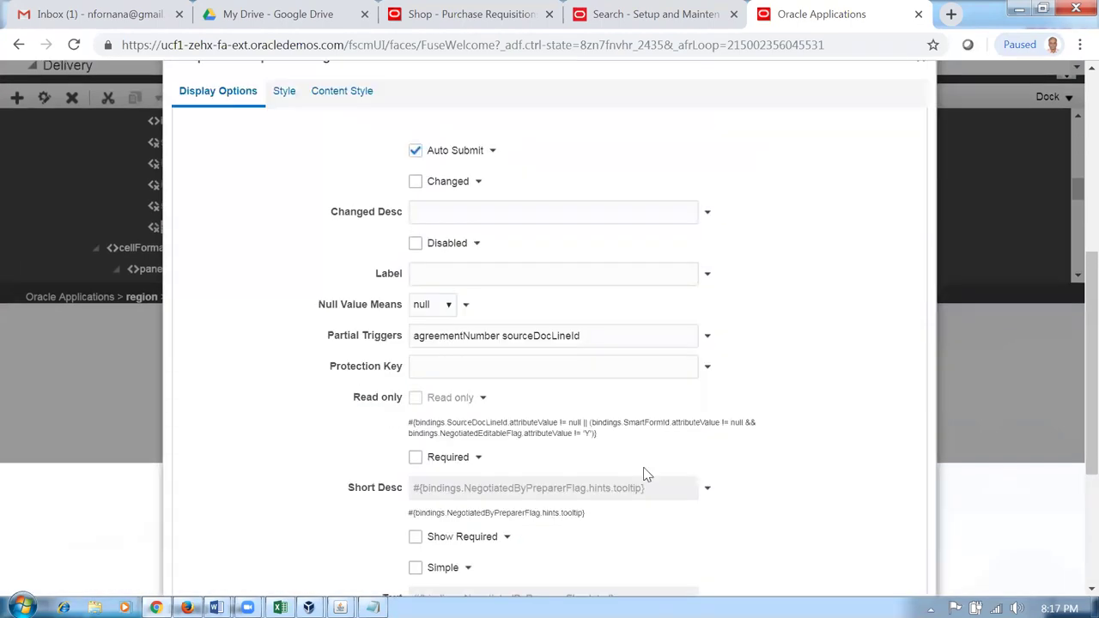
- Apply and save the Negotiated component property changes
scroll(644, 469, down, 2)
scroll(626, 487, down, 1)
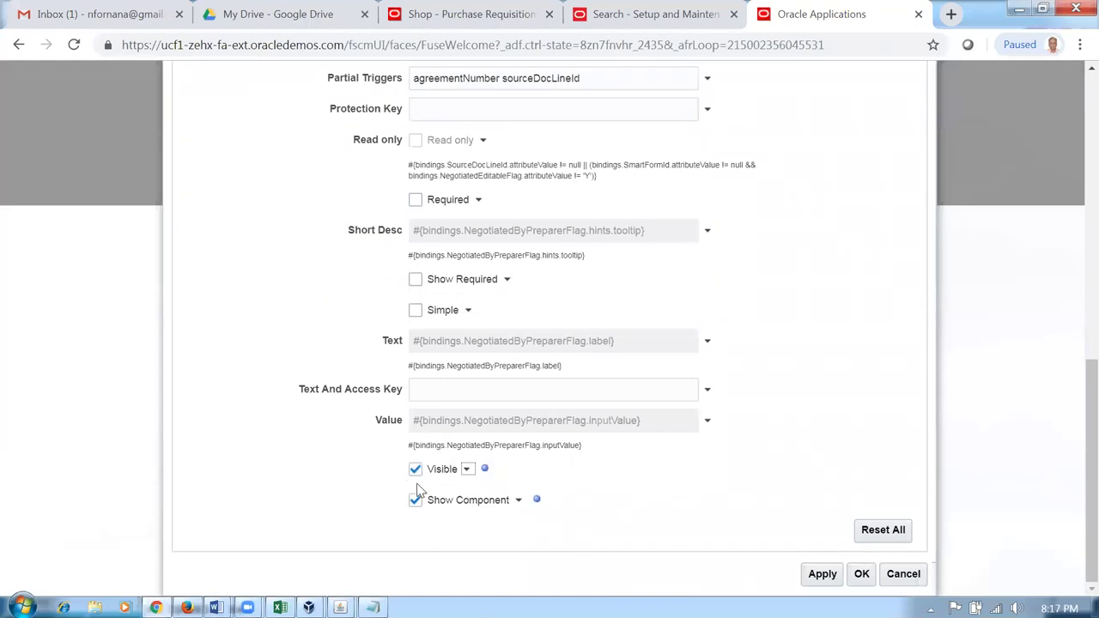
click(821, 574)
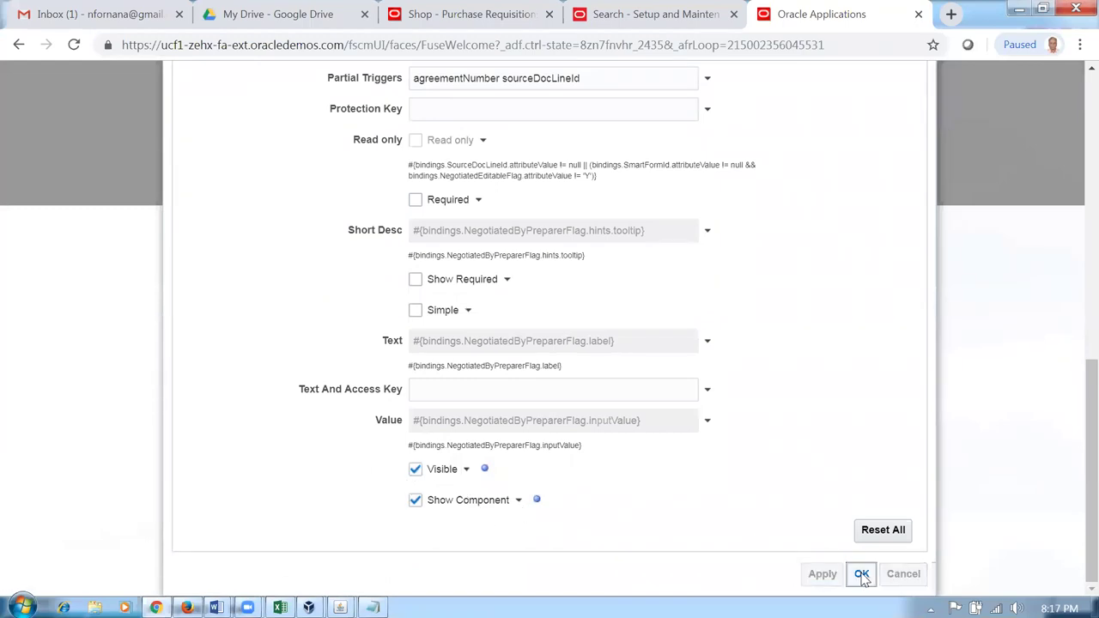
click(861, 574)
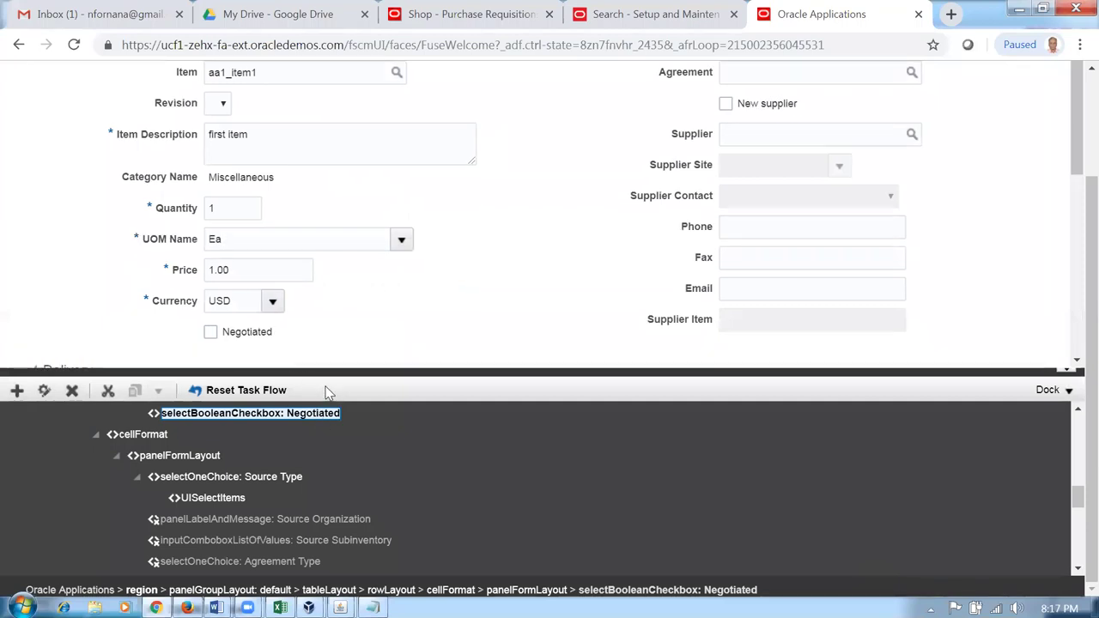
- Paste the original Negotiated visibility expression into Notepad below PR 204063, 64, then minimize Notepad
drag(330, 371, 369, 548)
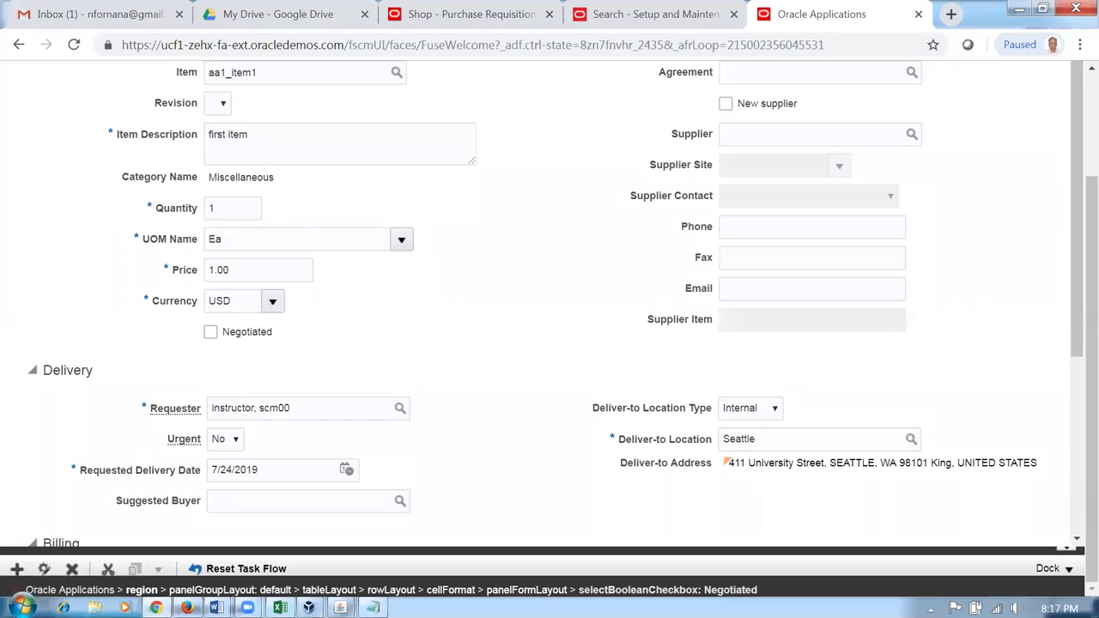
click(372, 607)
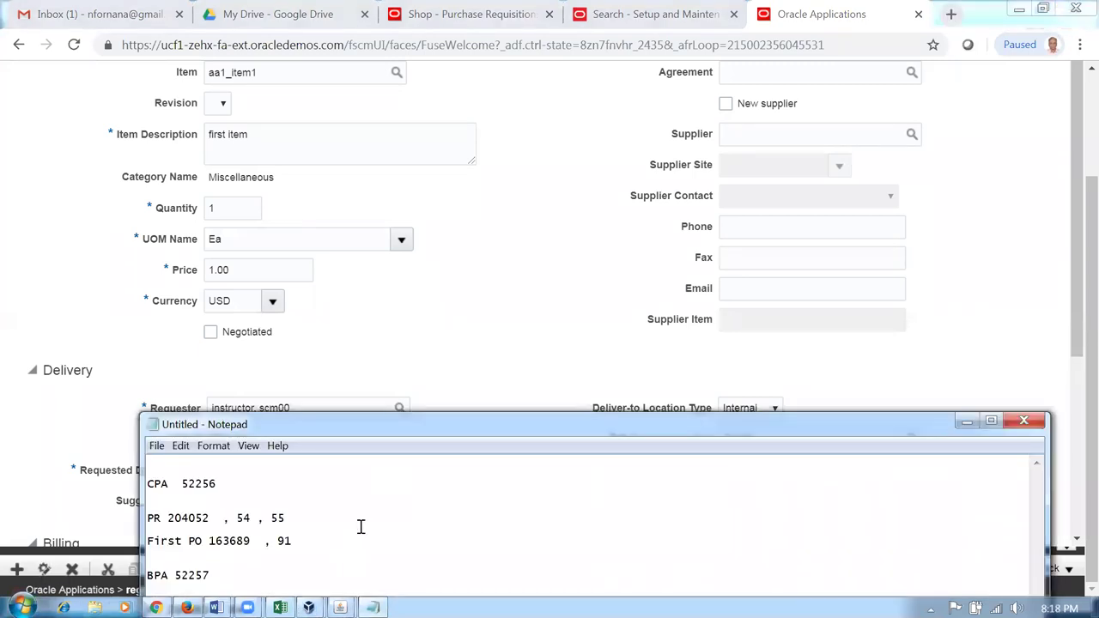
click(989, 422)
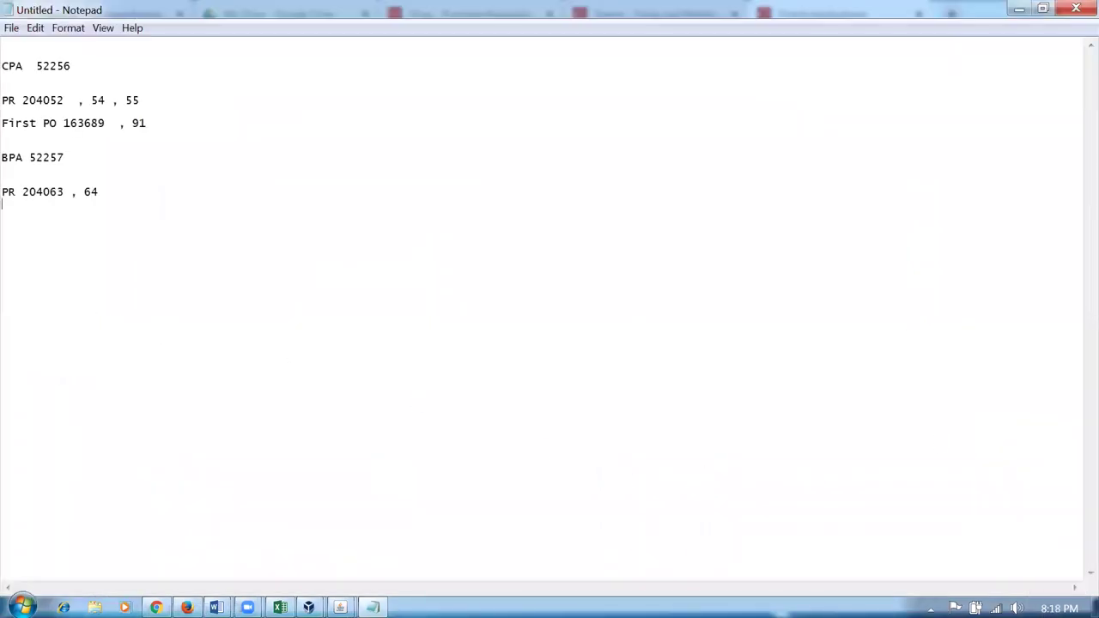
key(ctrl+v)
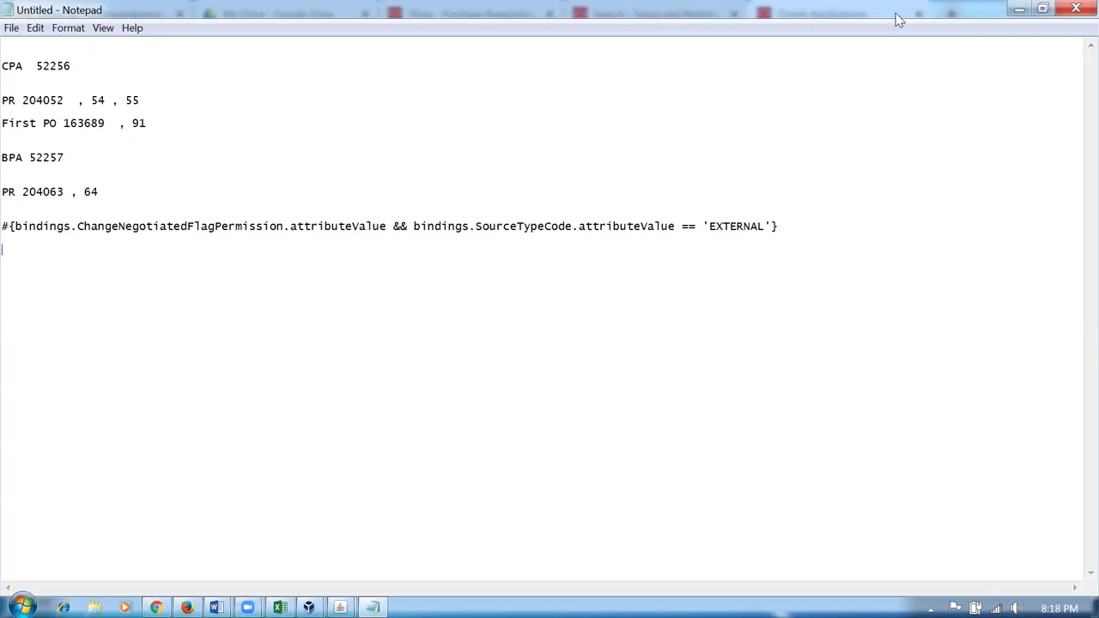
click(1019, 8)
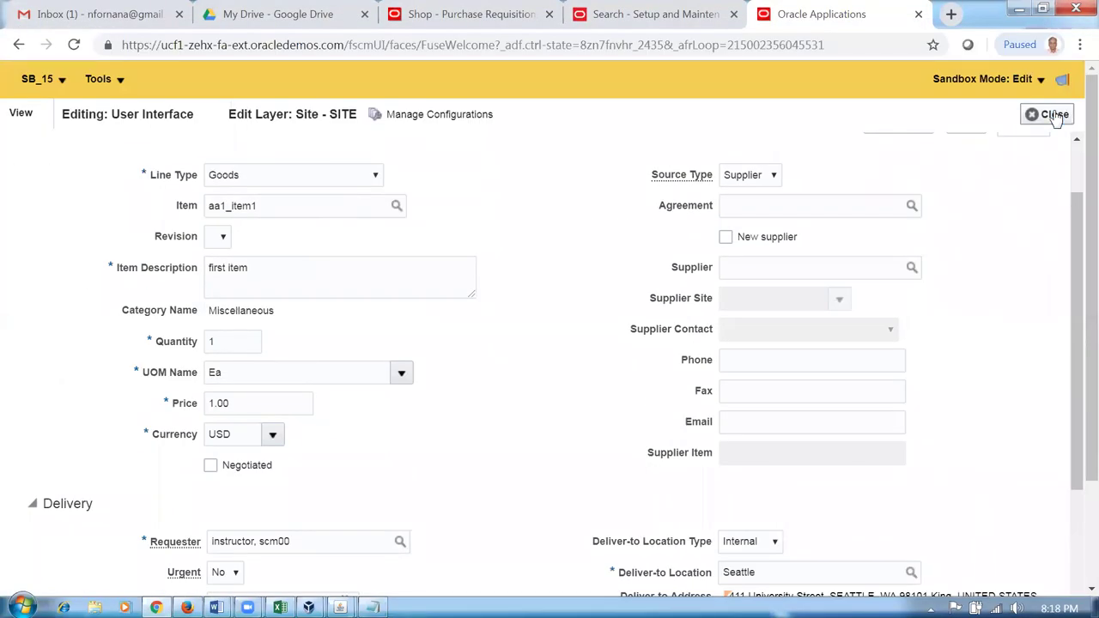
- Close Page Composer, publish sandbox SB_15, and return to the home page
click(1054, 116)
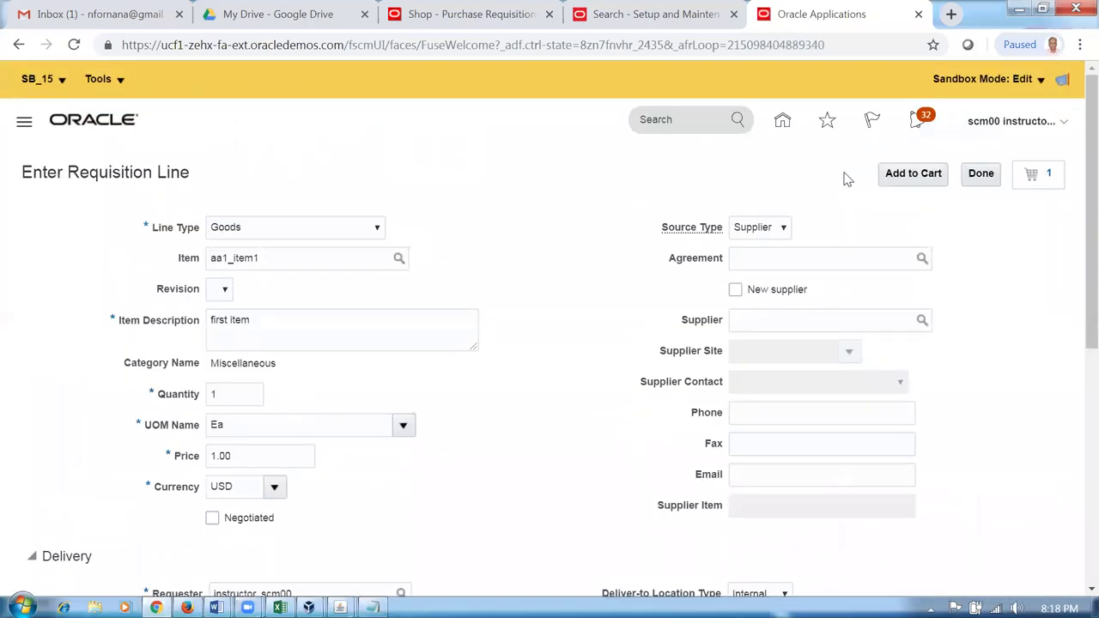
click(33, 79)
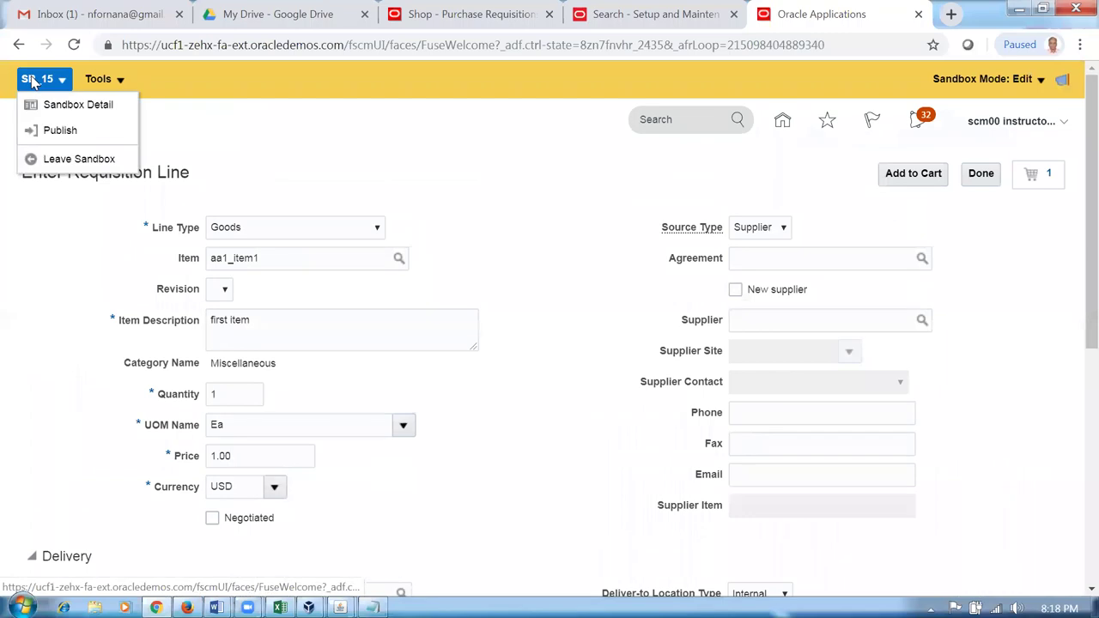
click(61, 133)
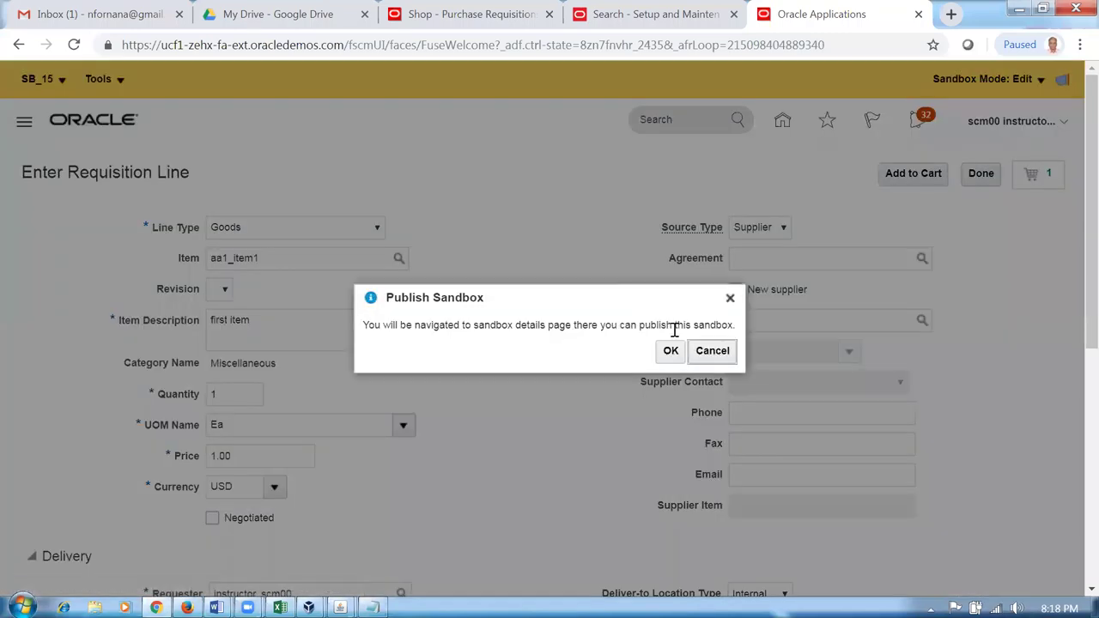
click(670, 350)
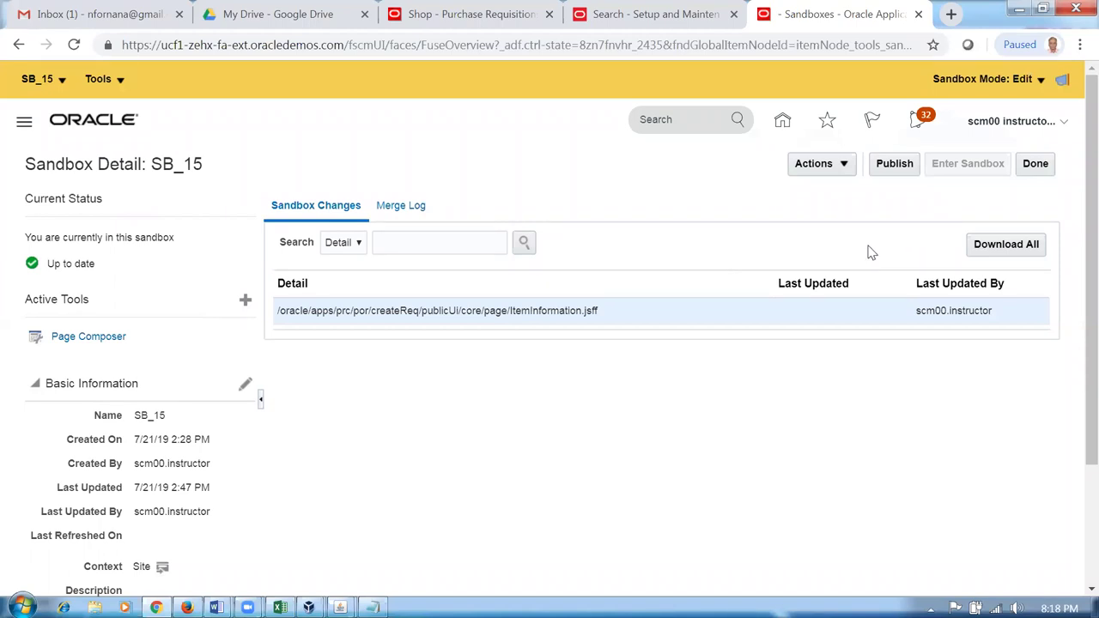
click(889, 163)
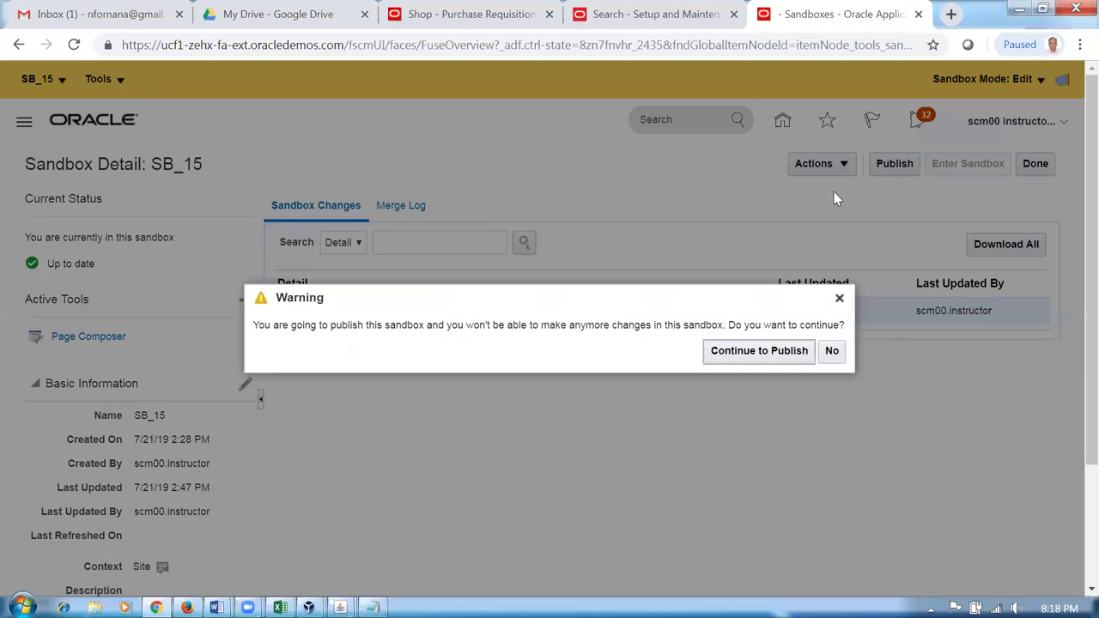
click(741, 350)
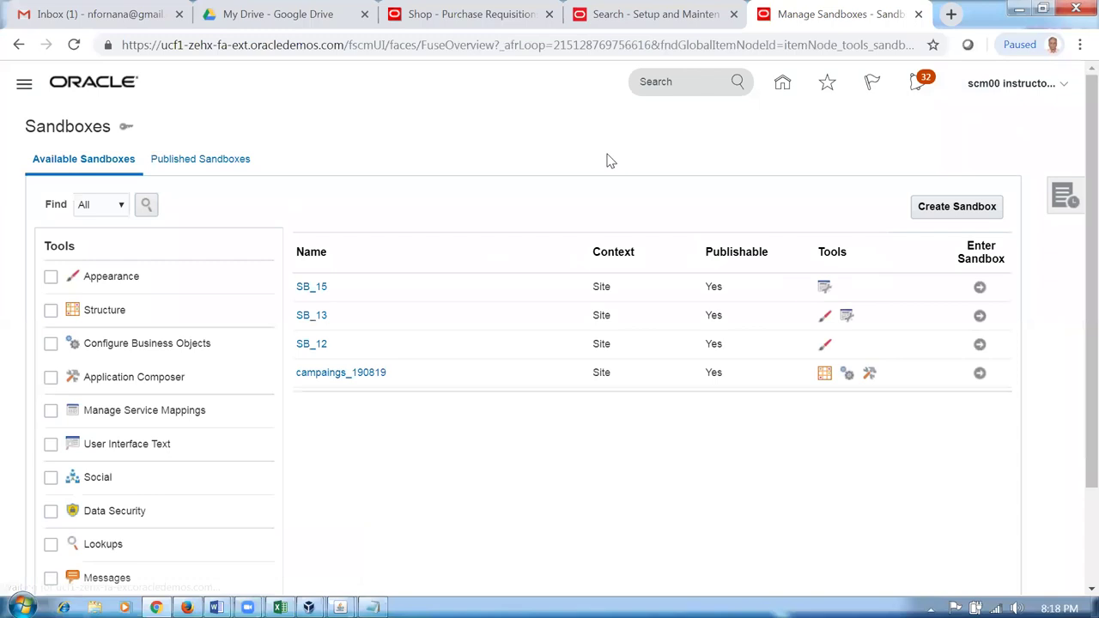
click(782, 85)
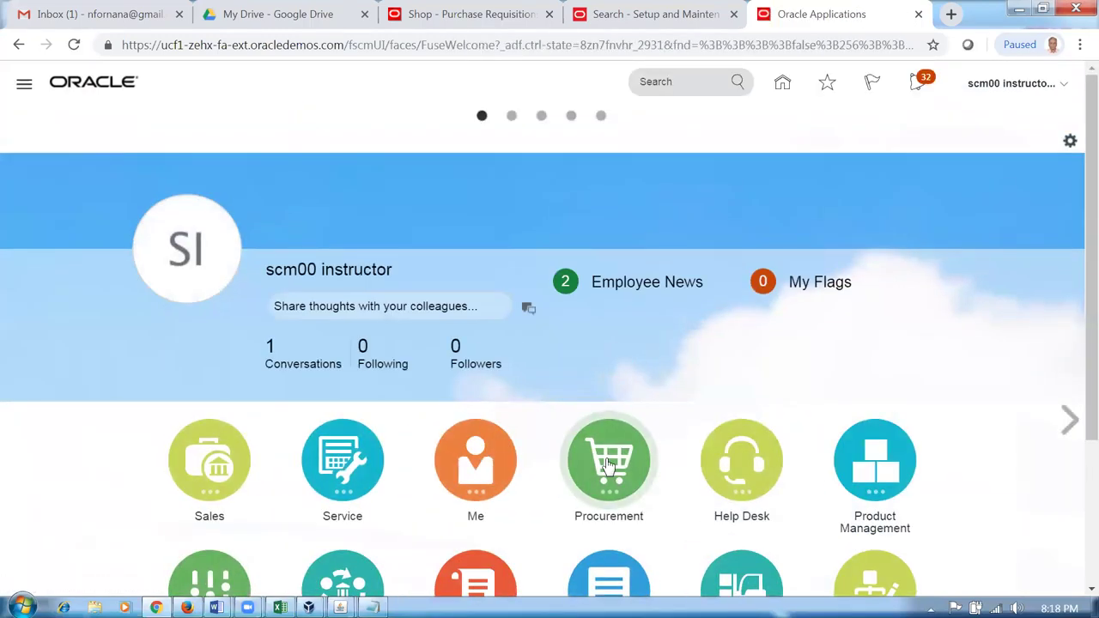
- Start a new requisition line in Purchase Requisitions for aa1_item1, dismissing the transfer price error
click(607, 464)
click(376, 550)
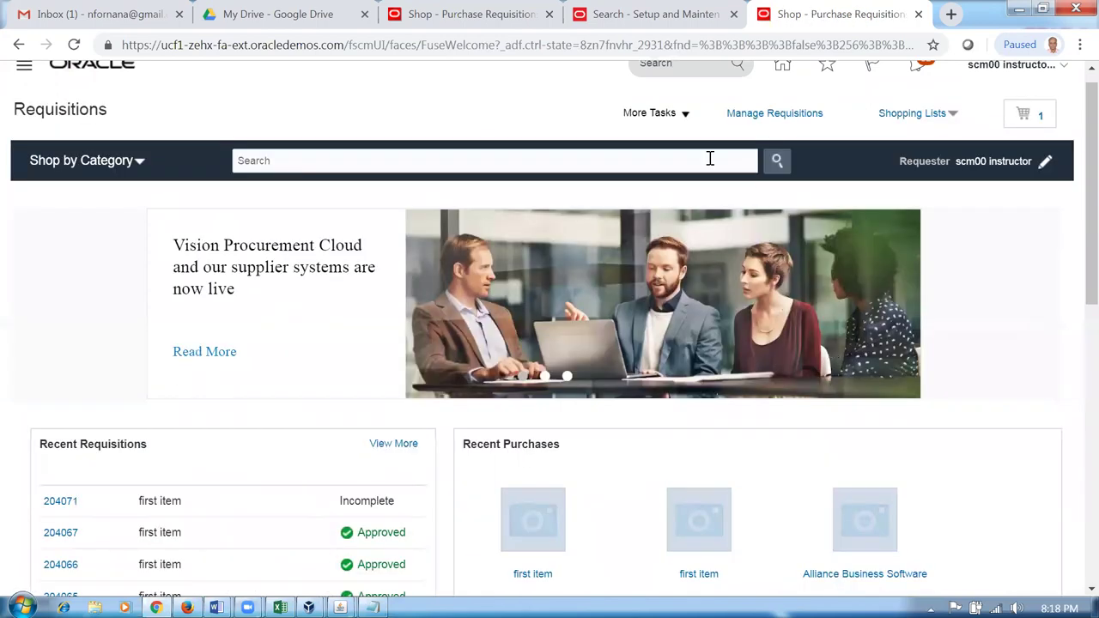
click(667, 116)
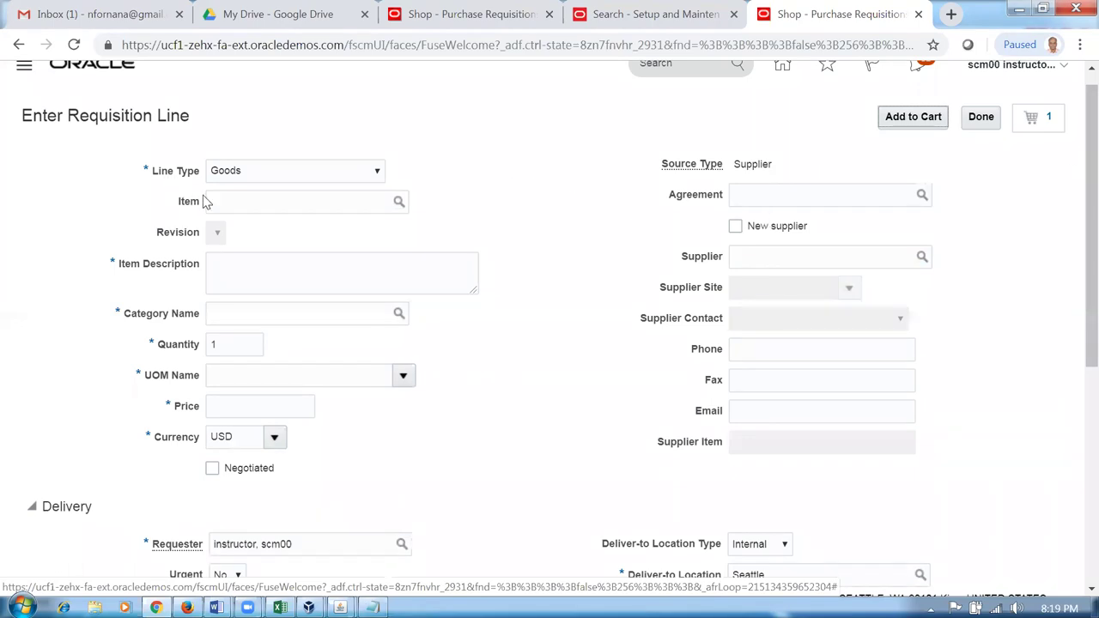
click(229, 206)
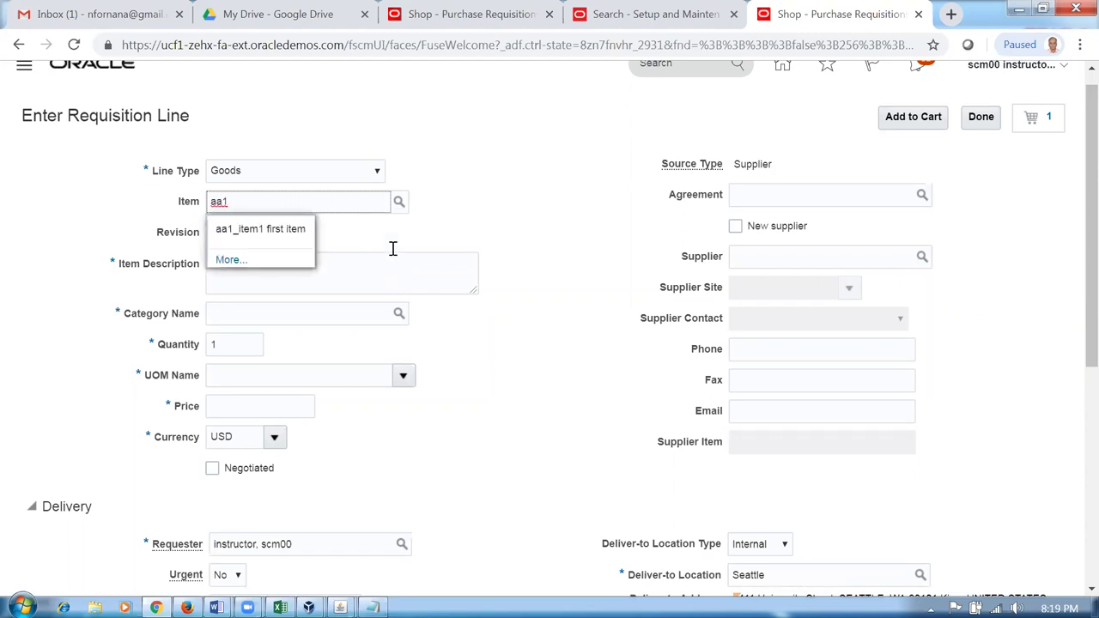
click(286, 230)
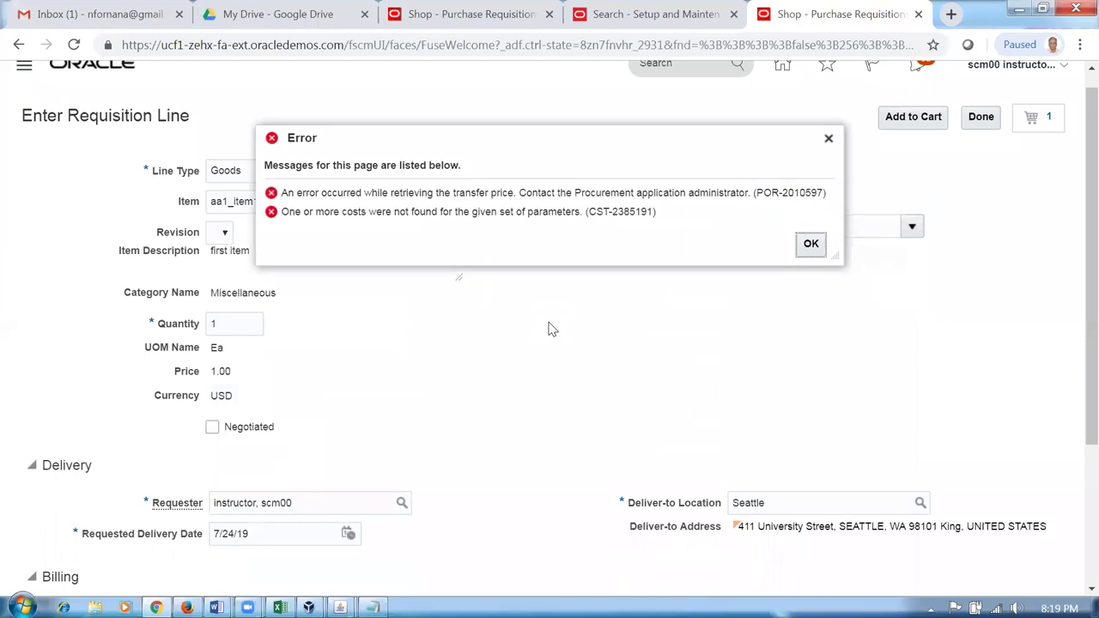
click(811, 245)
- Set the line's source type to Supplier, price to 0.89, and check Negotiated
click(781, 181)
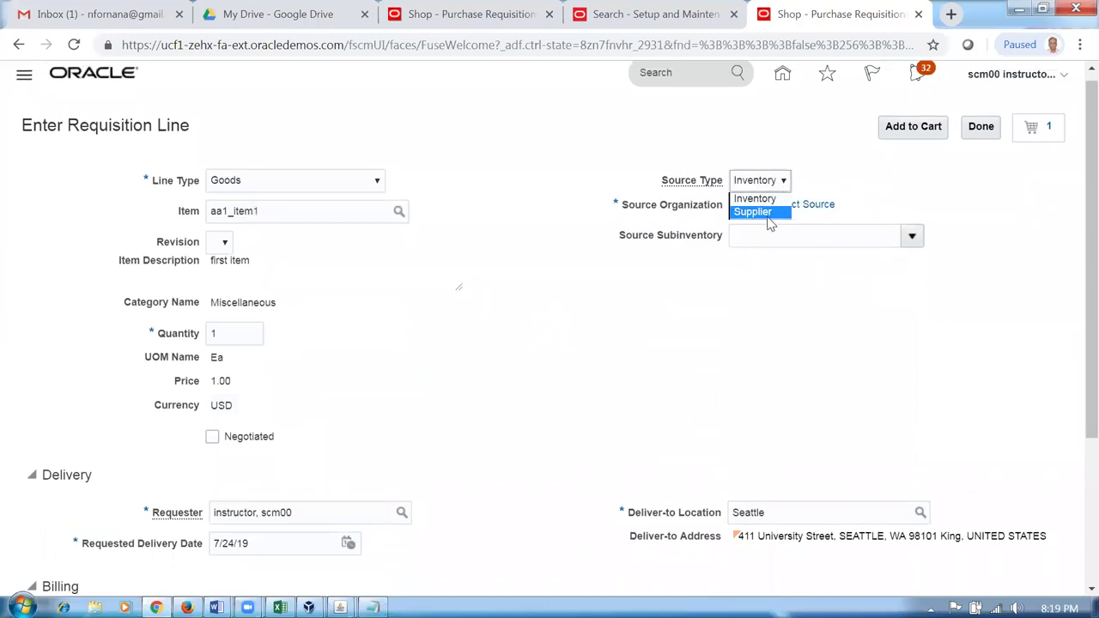
click(755, 212)
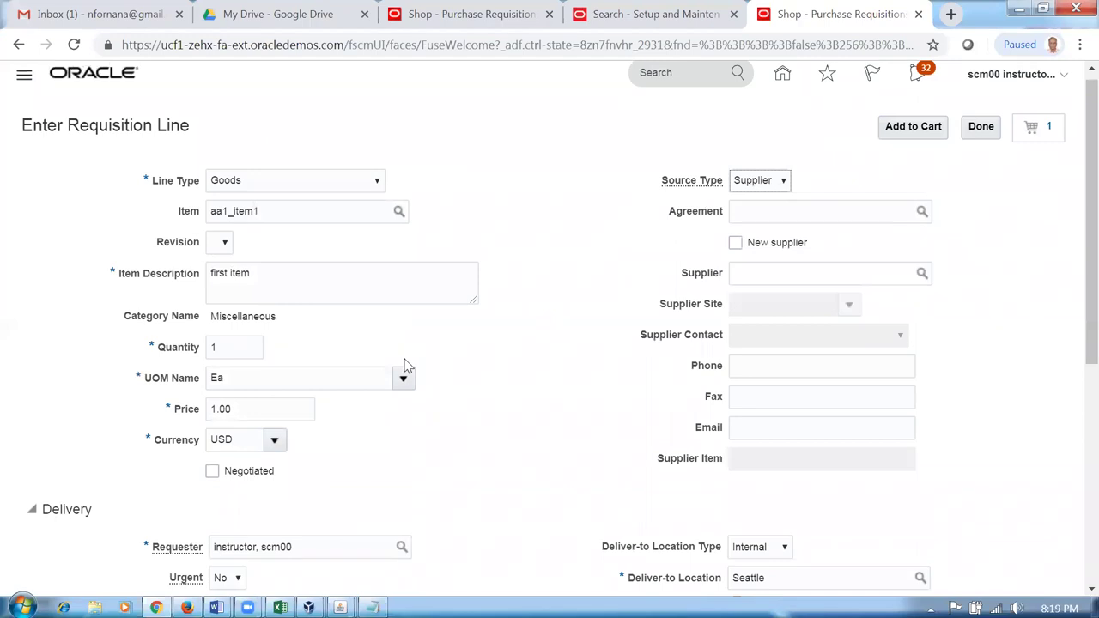
double_click(257, 408)
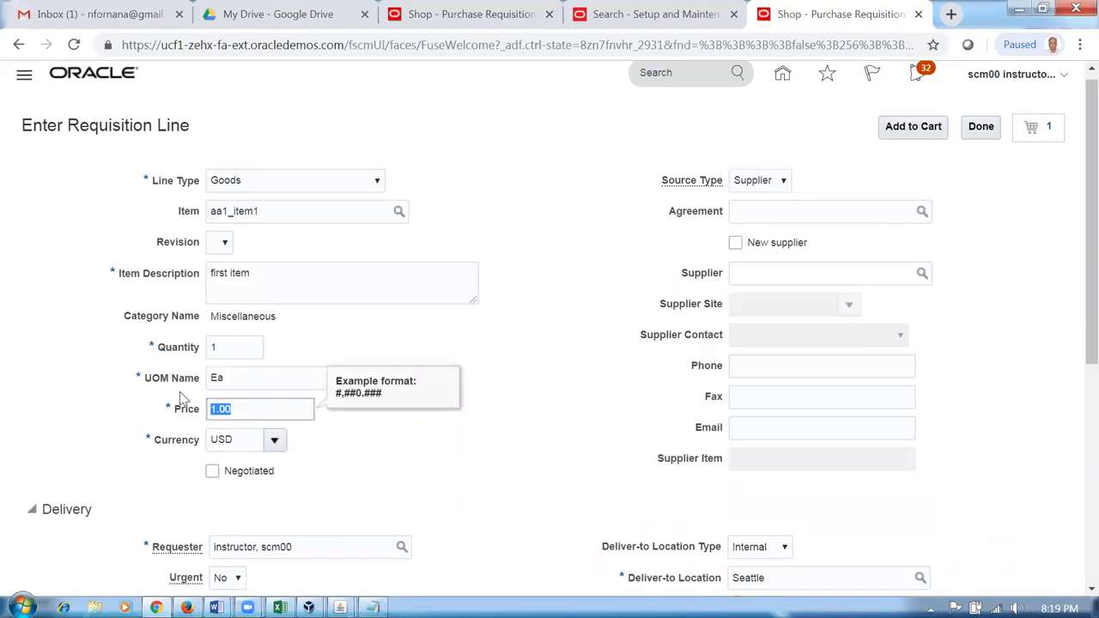
text(0.89)
key(Tab)
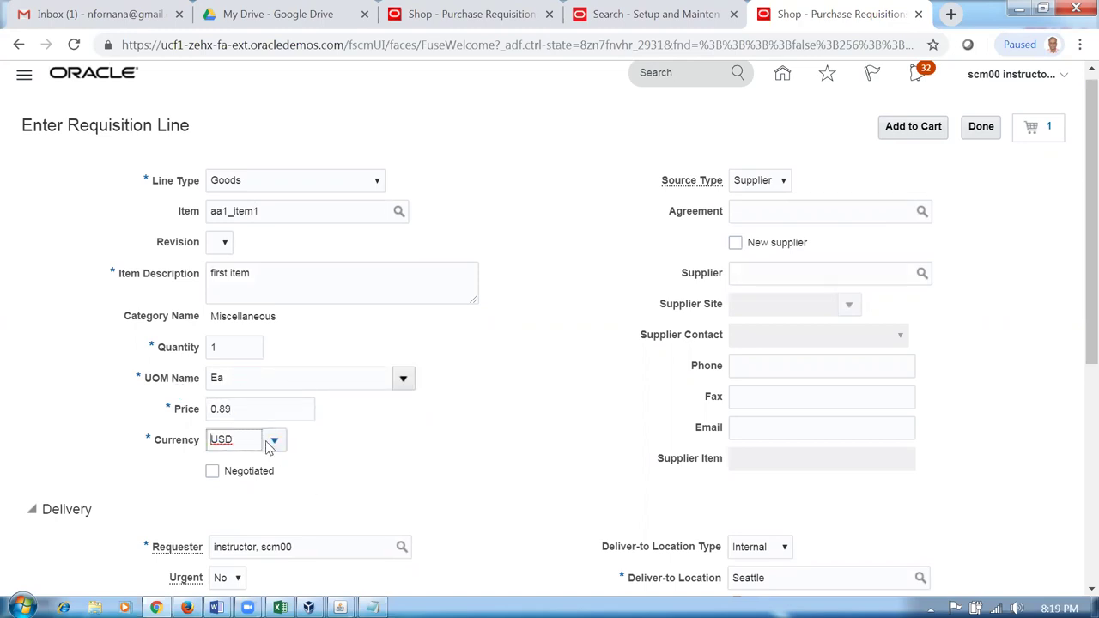
click(212, 474)
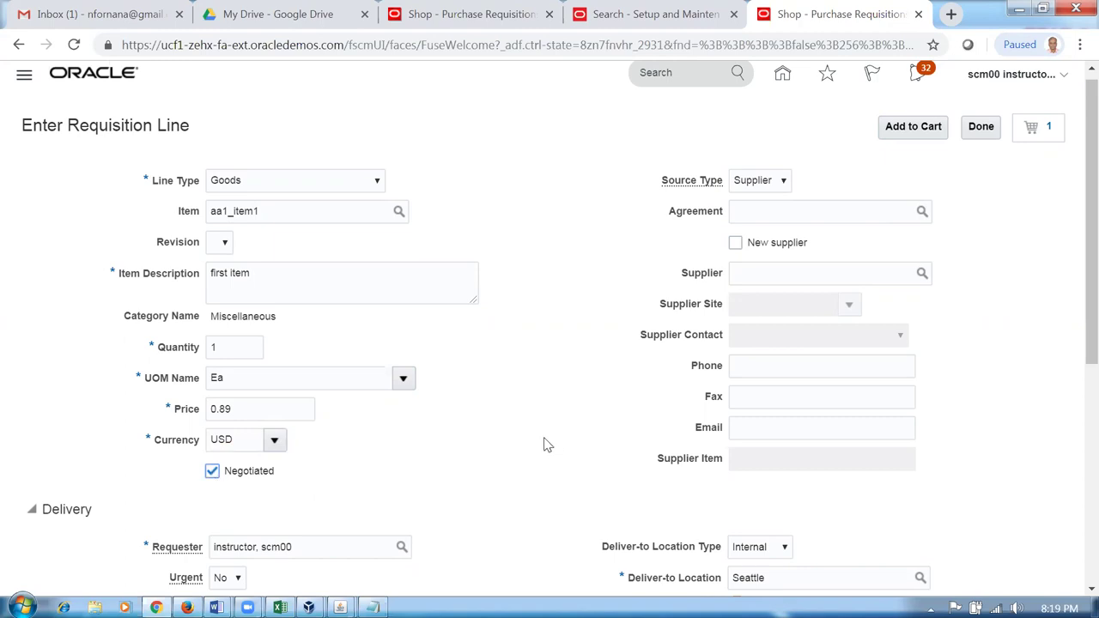
- Duplicate the browser tab and open the Setup and Maintenance task search
right_click(854, 17)
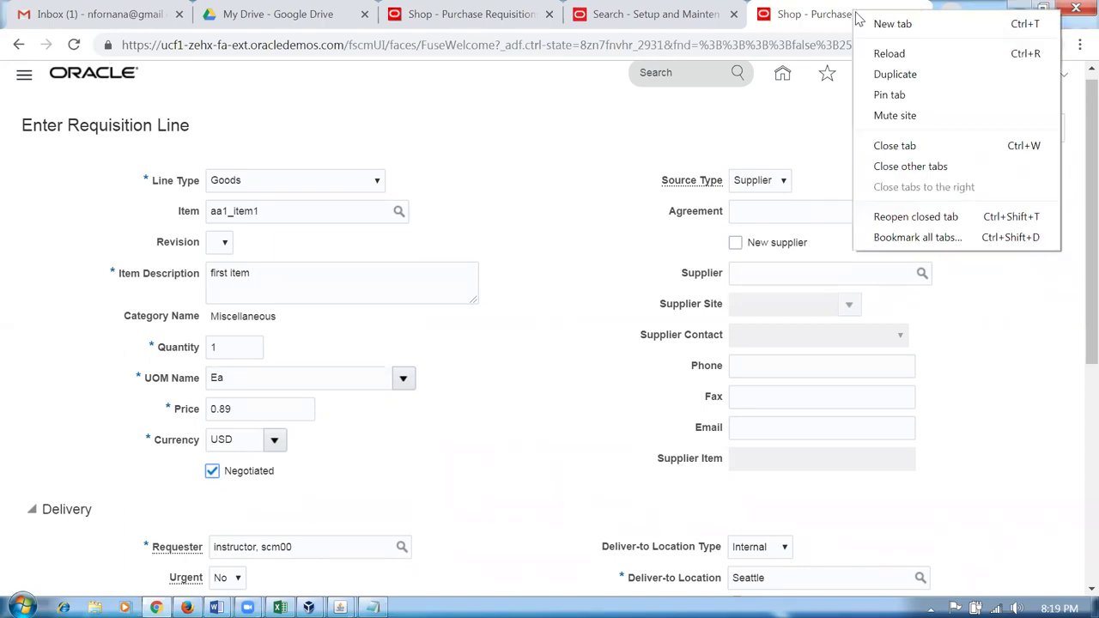
click(879, 76)
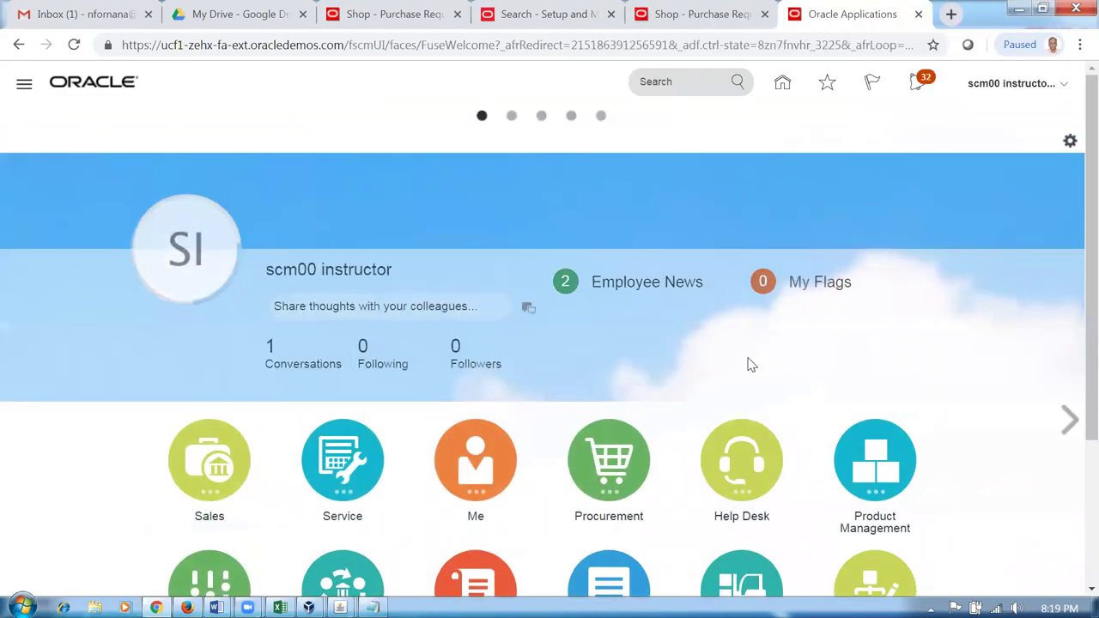
click(1037, 89)
click(796, 337)
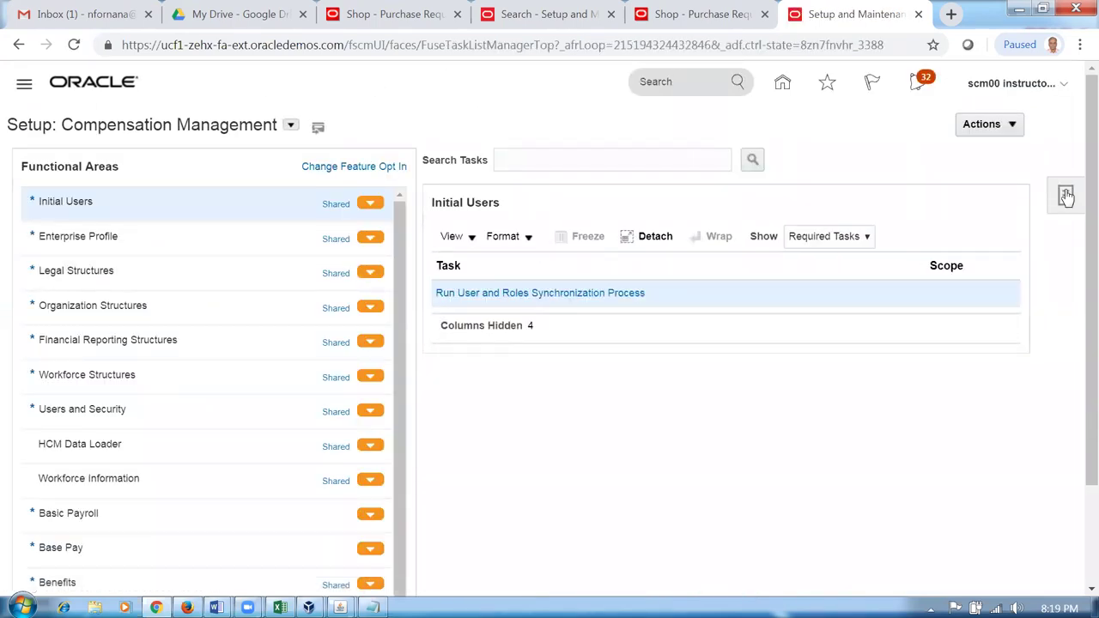
click(1065, 195)
click(957, 276)
- Search conf%proc%busi% and open Configure Procurement Business Function for US1 Business Unit
click(342, 161)
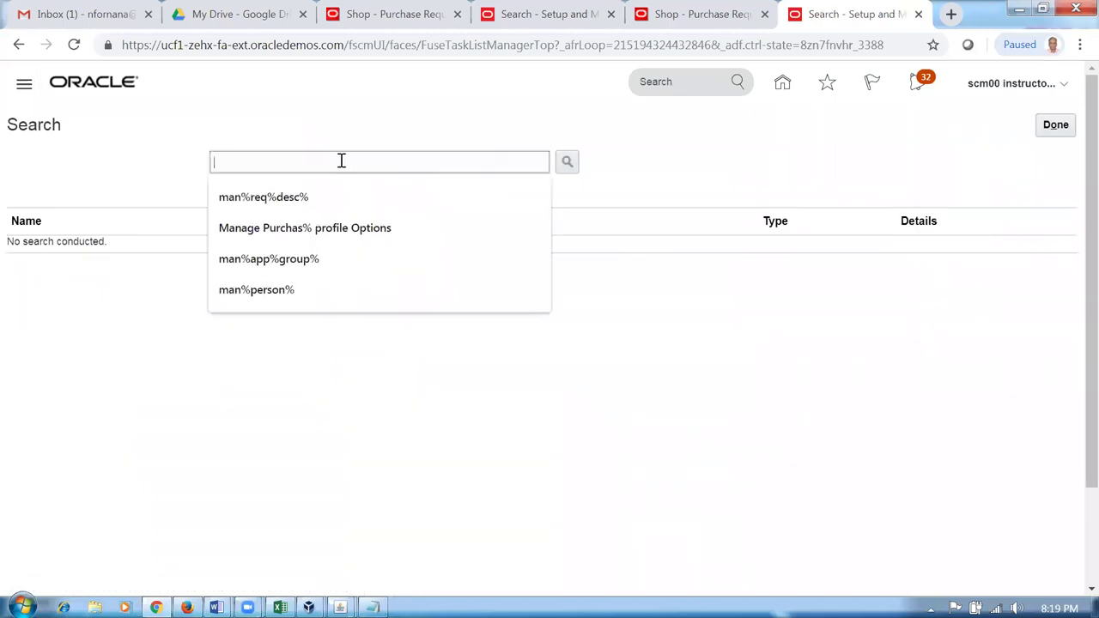
text(conf%)
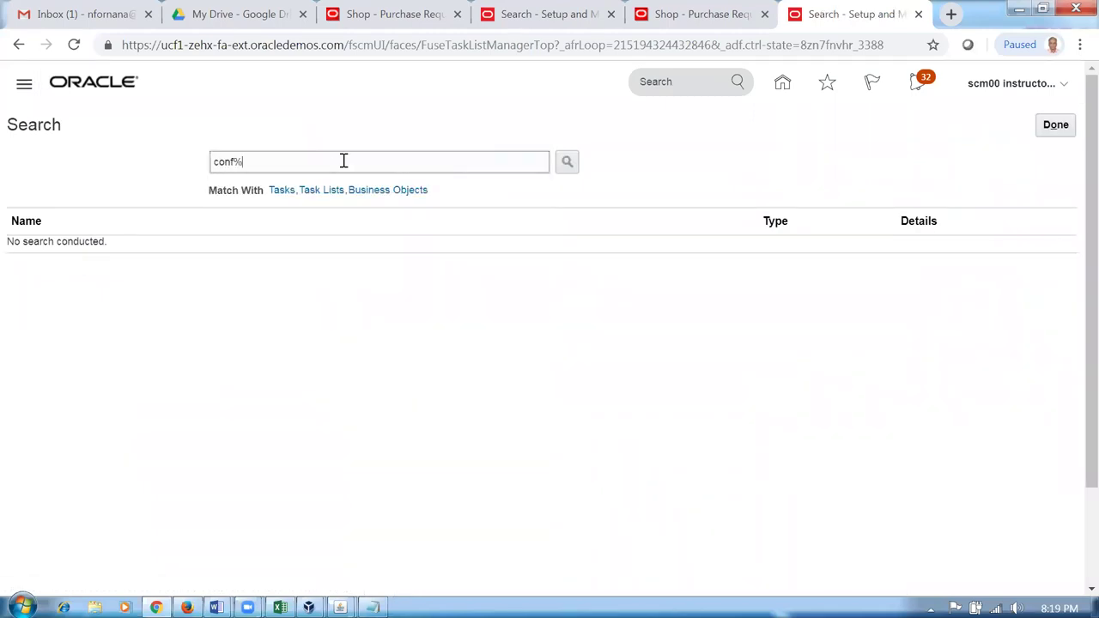
text(proc%busi%)
key(Return)
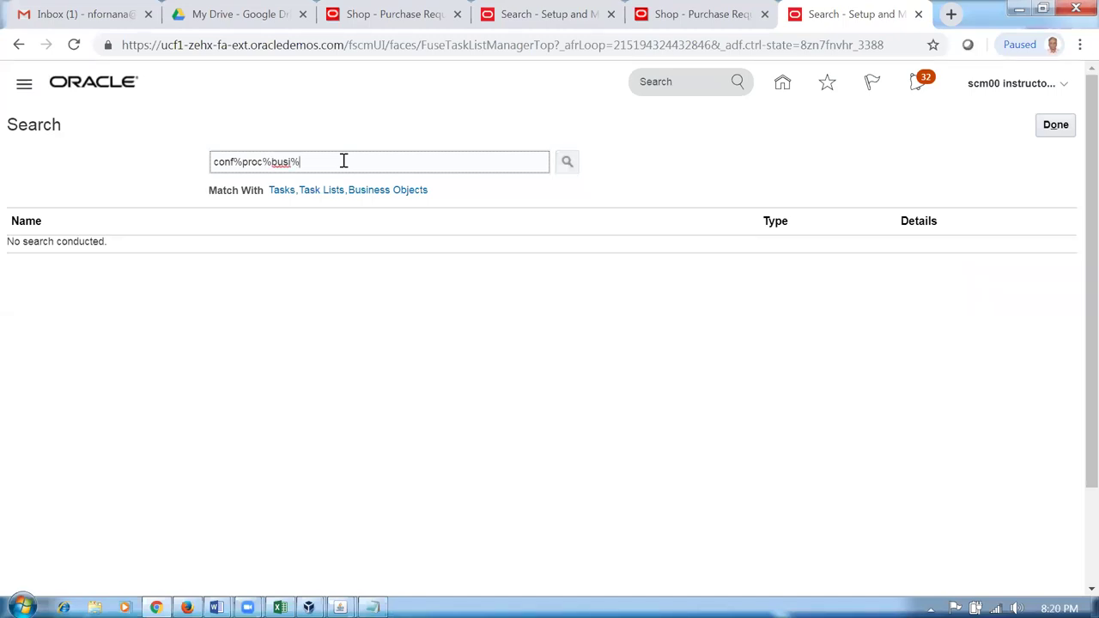
click(84, 255)
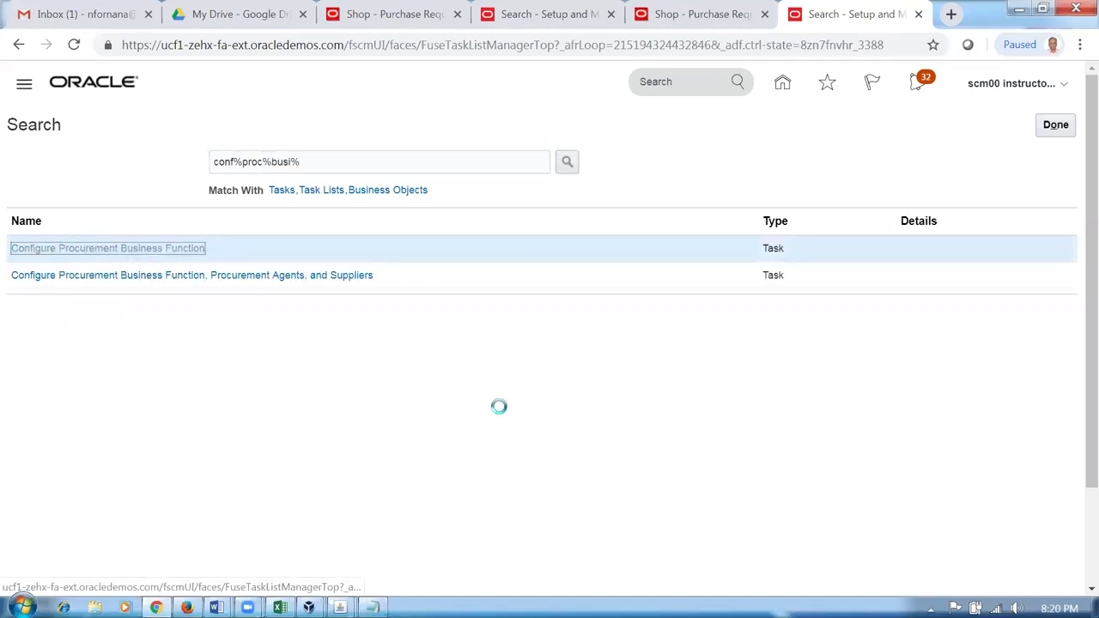
click(582, 325)
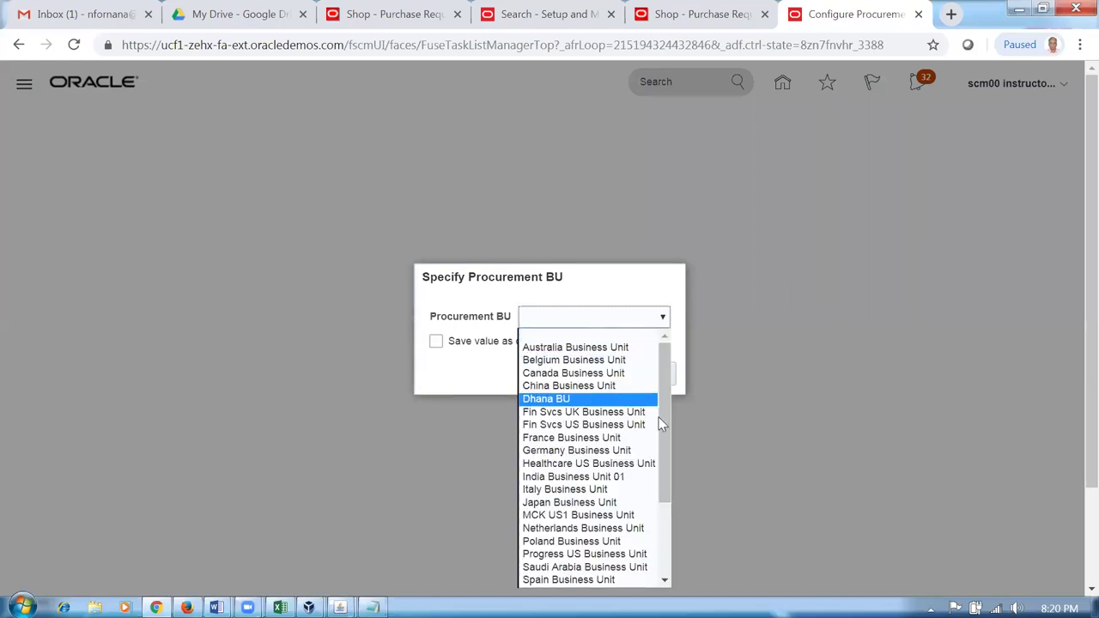
drag(666, 430, 677, 544)
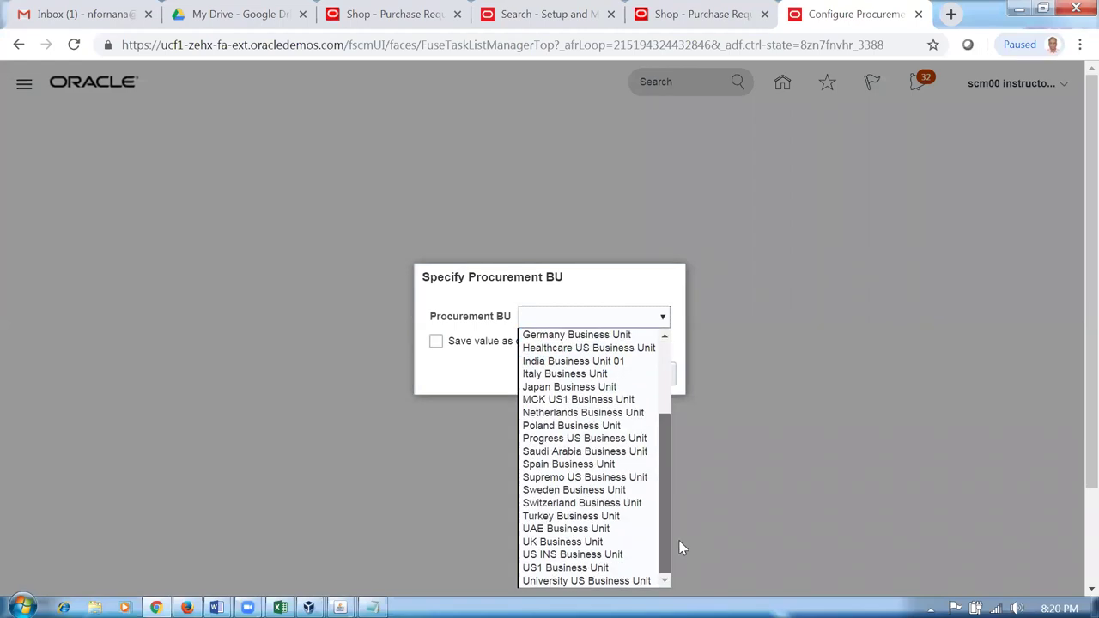
click(611, 569)
click(613, 375)
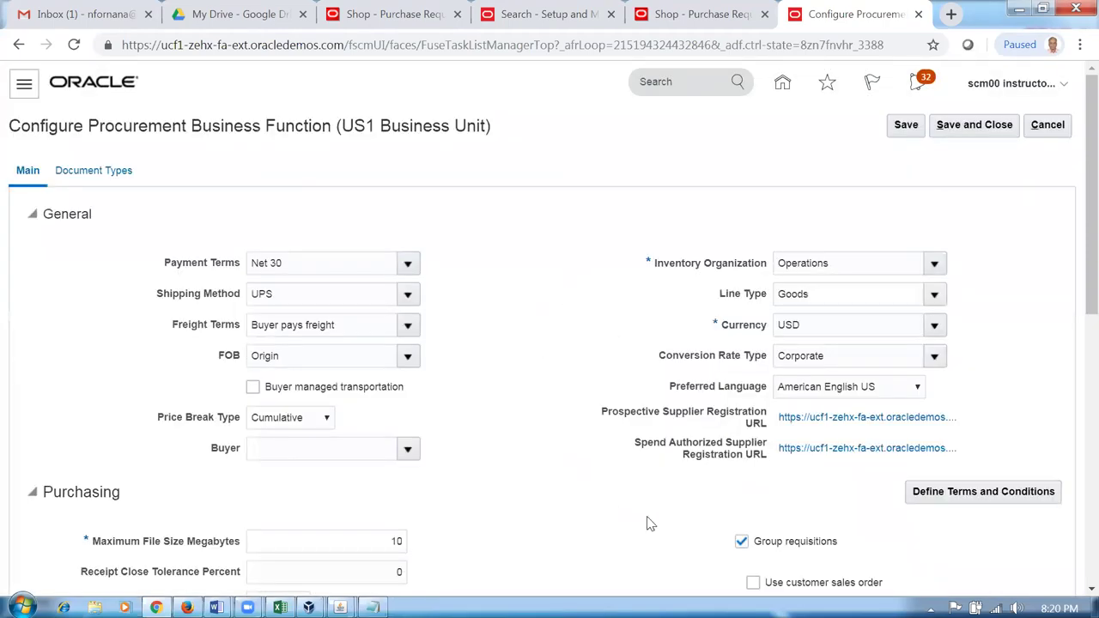
scroll(735, 513, down, 2)
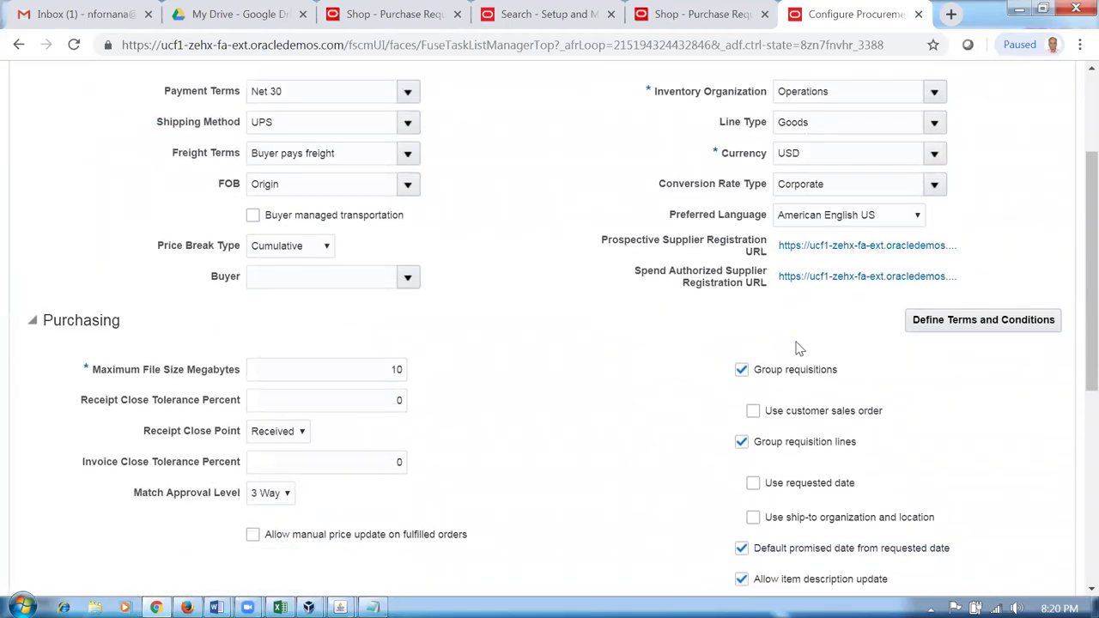
scroll(841, 390, down, 2)
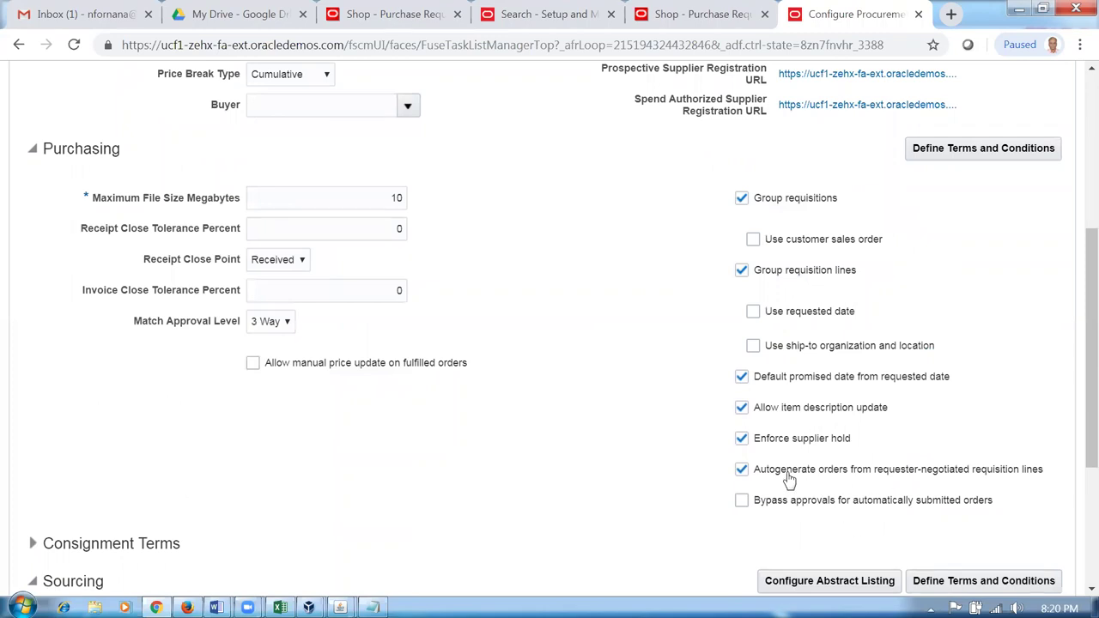
drag(785, 475, 1011, 474)
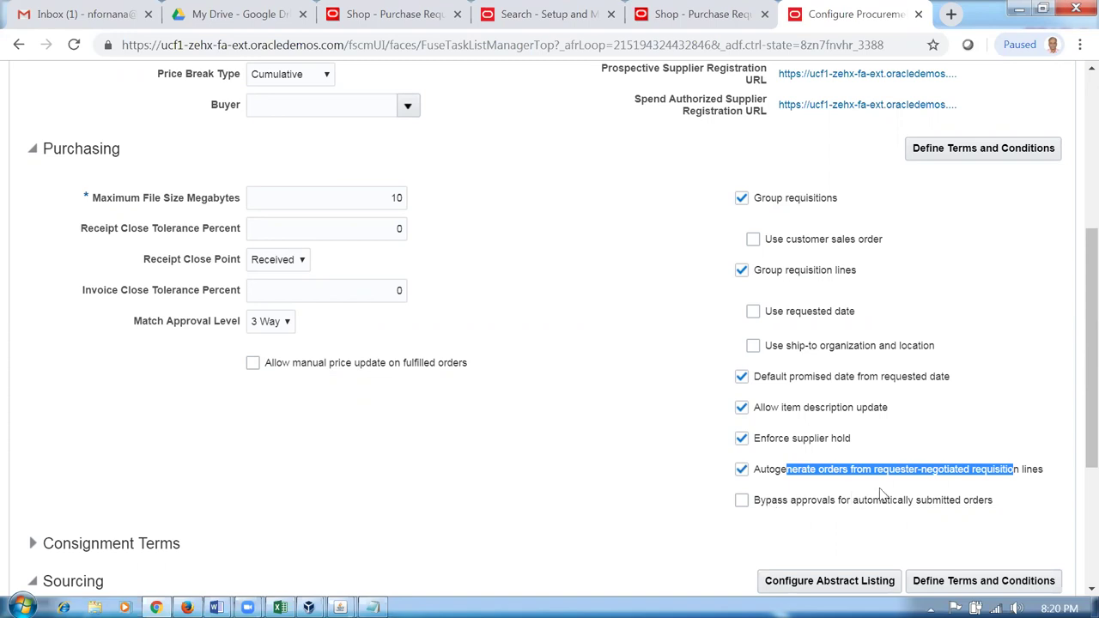
click(515, 449)
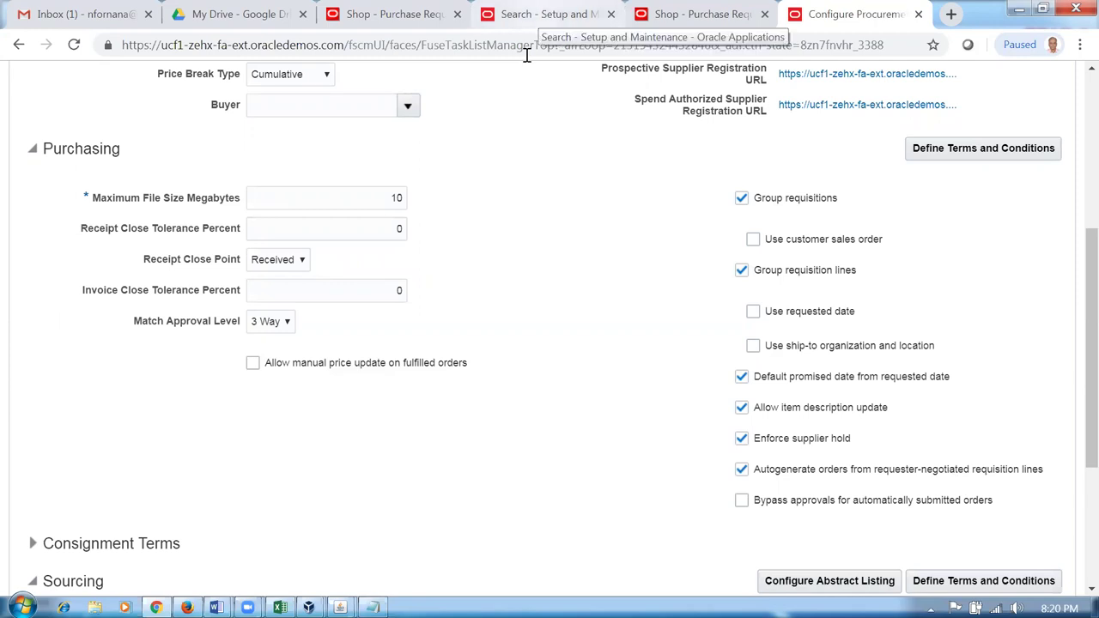
click(539, 14)
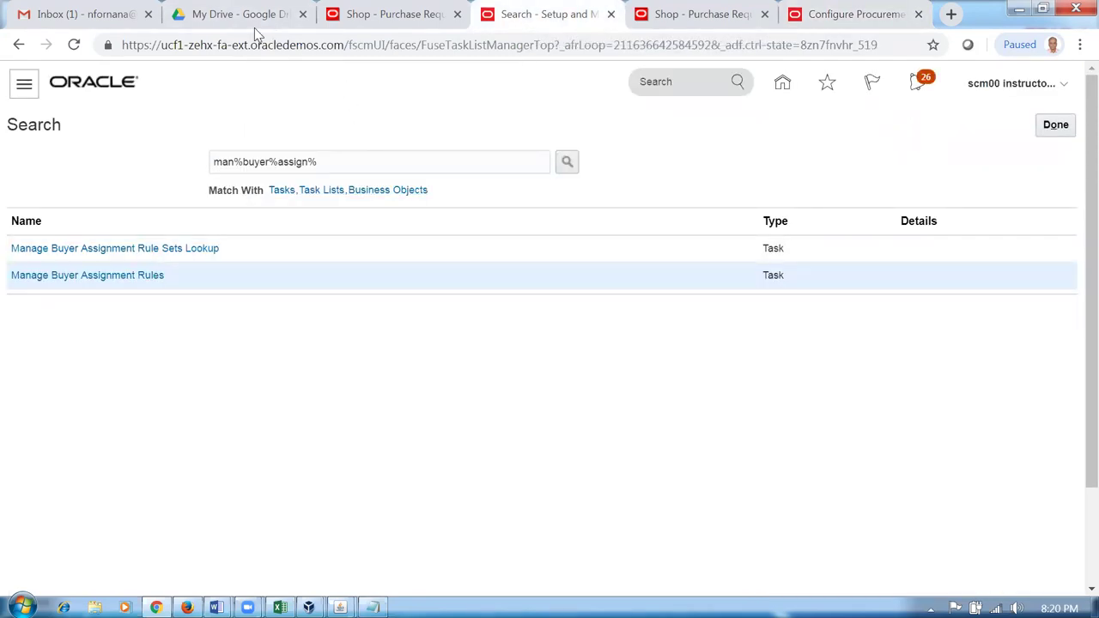
- Switch back to the tab with the aa1_item1 Enter Requisition Line page
key(ctrl+shift+Tab)
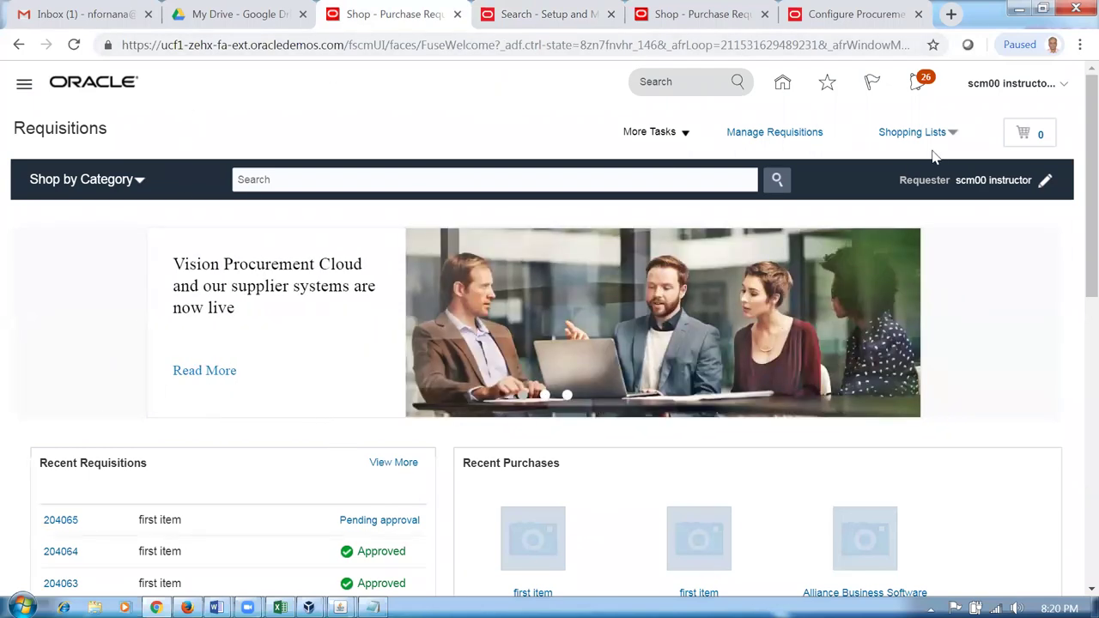
click(702, 14)
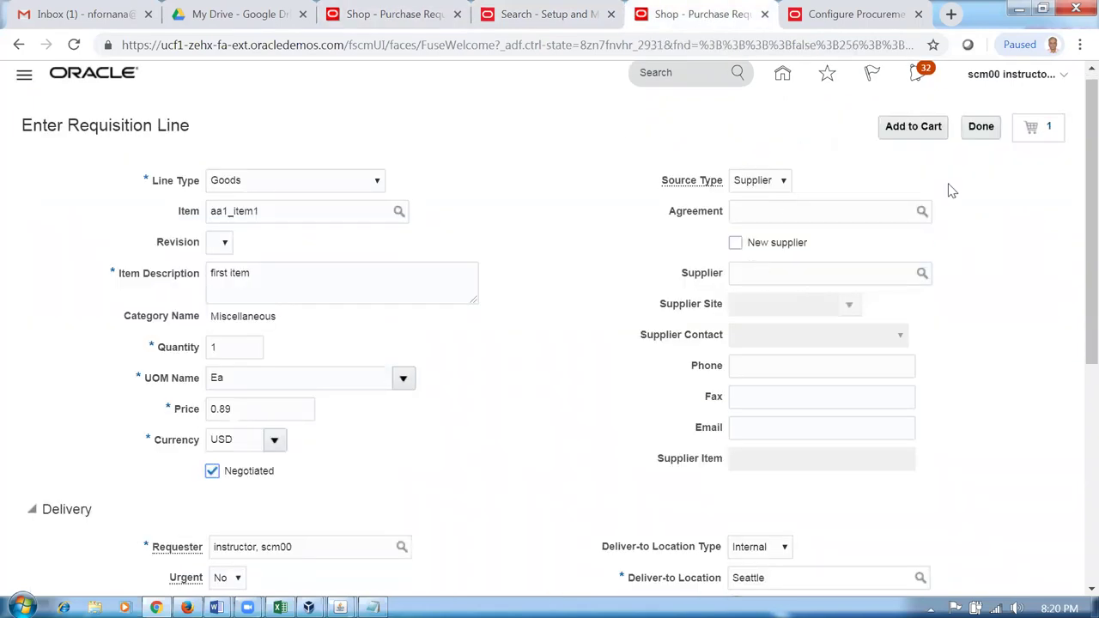
- Review requisition 204071 (first item, agreement 52257, aa1_sup1) from the cart, then return to Shop
click(1045, 133)
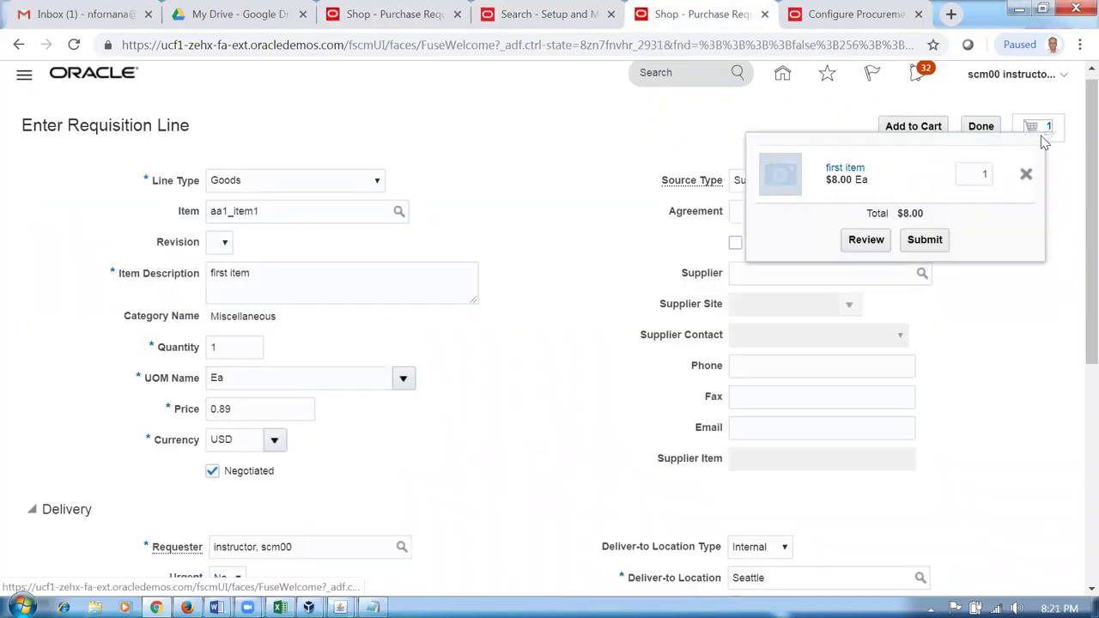
click(869, 246)
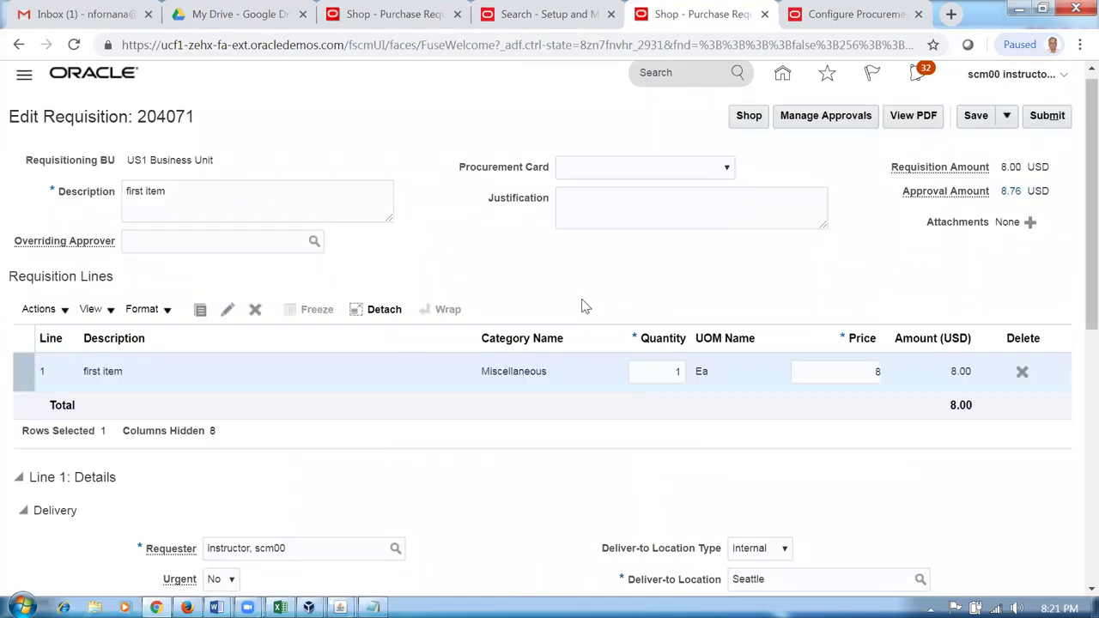
scroll(583, 307, down, 2)
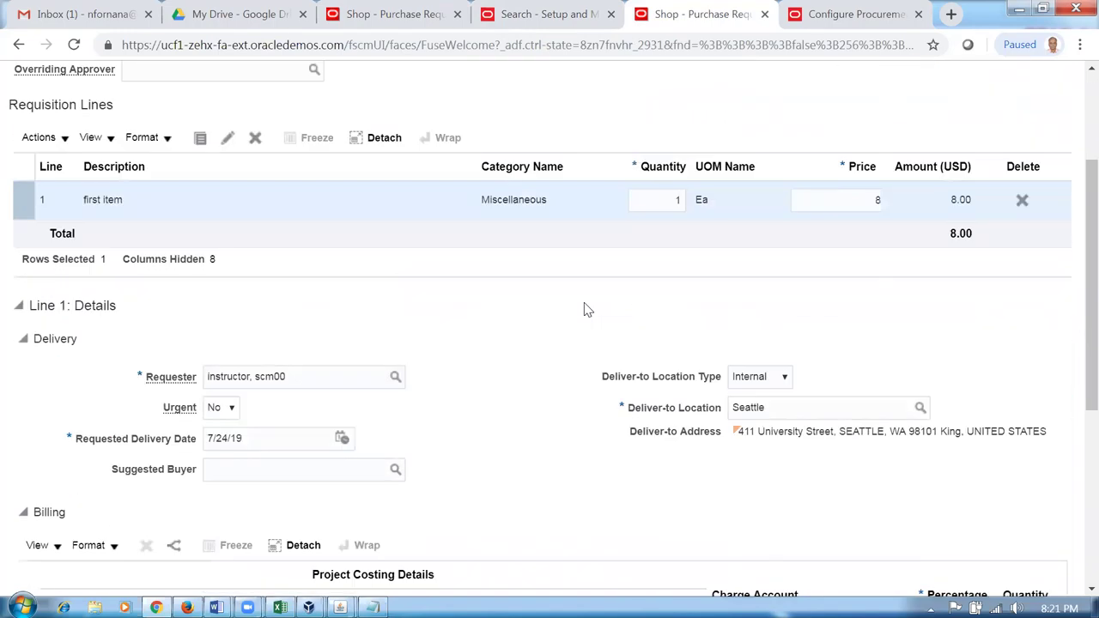
scroll(584, 309, down, 2)
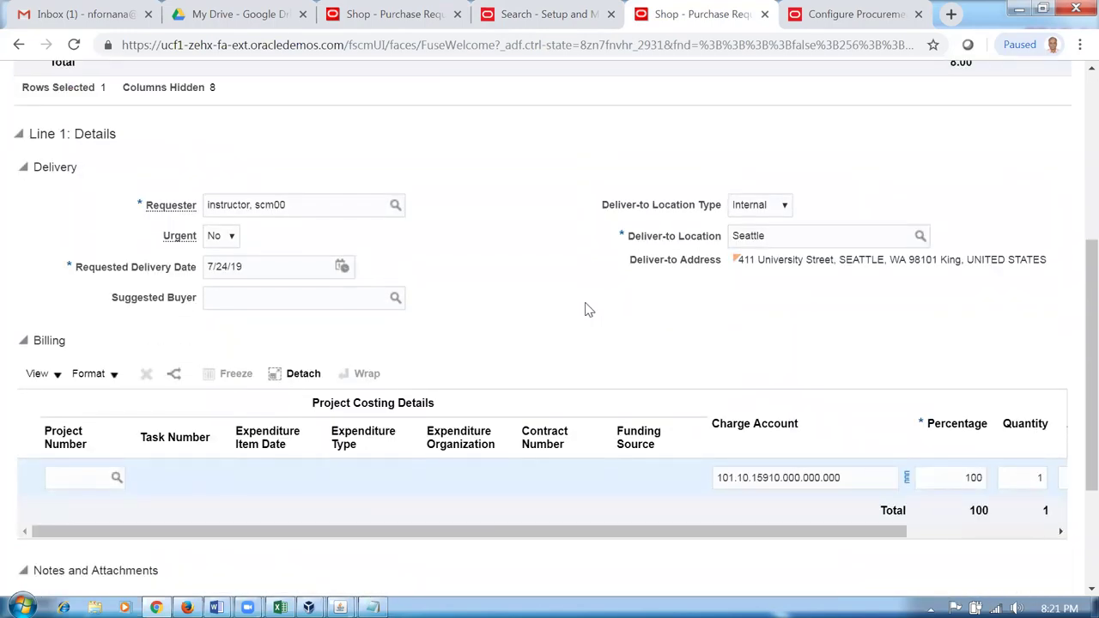
scroll(587, 309, down, 2)
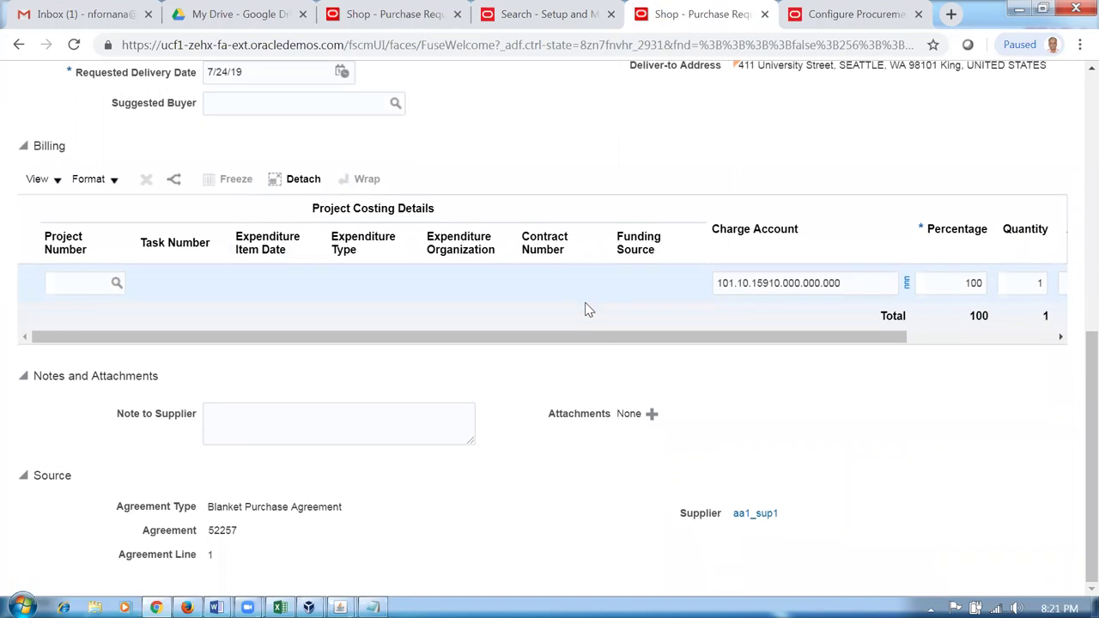
scroll(585, 305, up, 3)
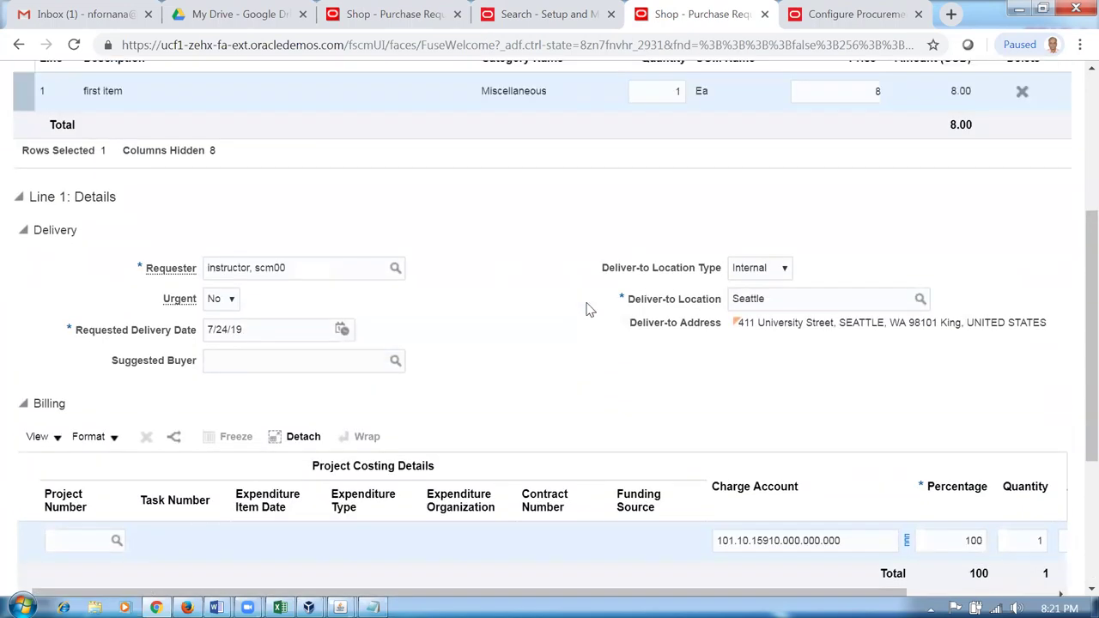
scroll(587, 309, up, 2)
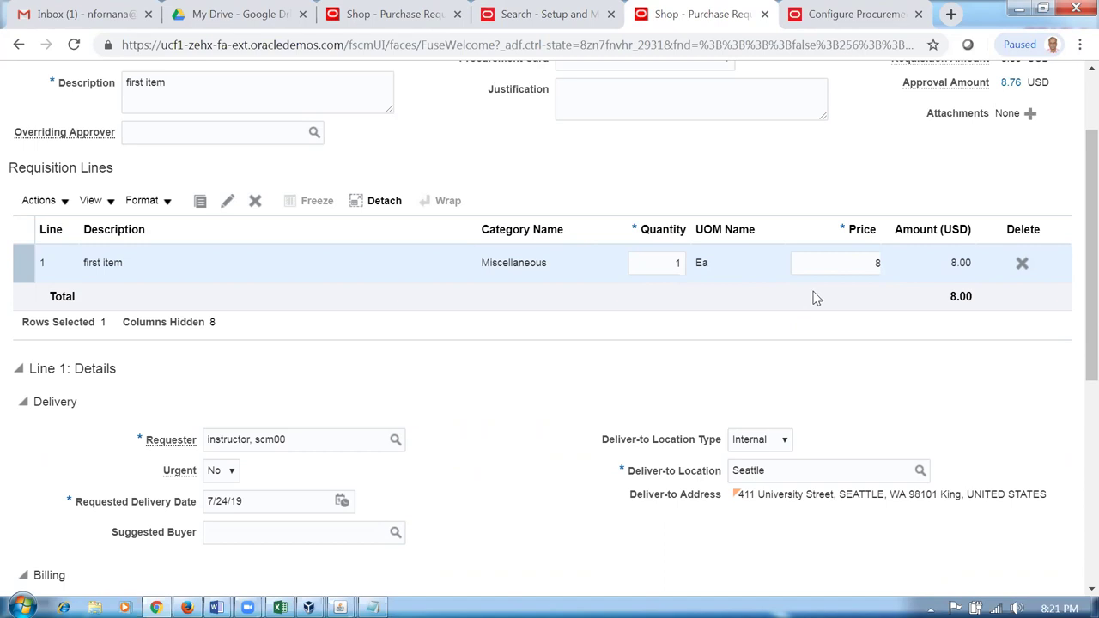
scroll(816, 298, up, 3)
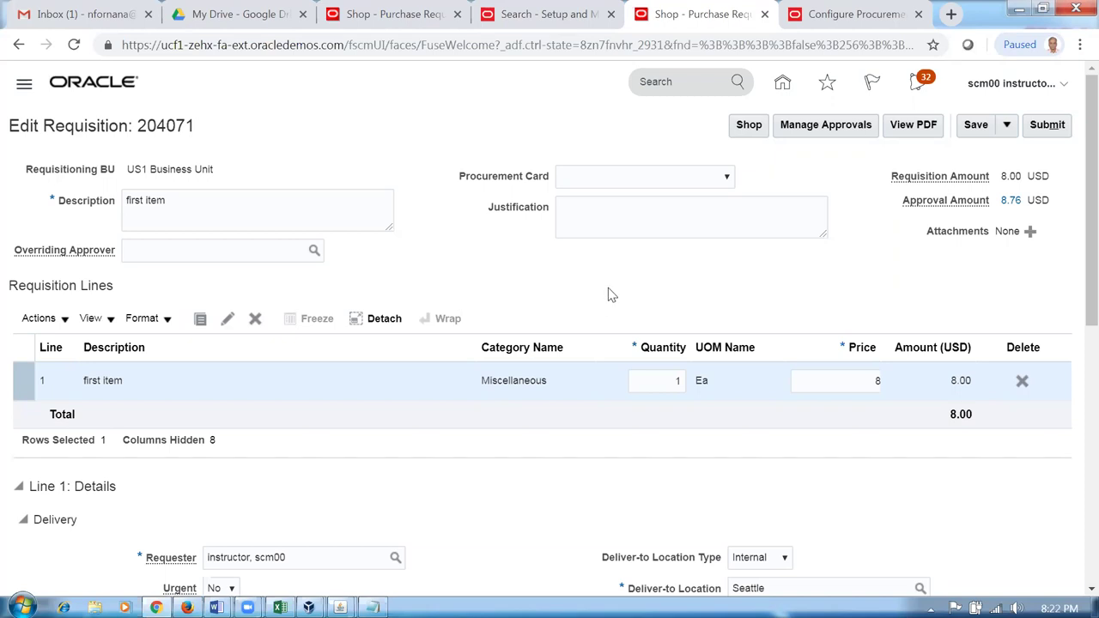
click(854, 380)
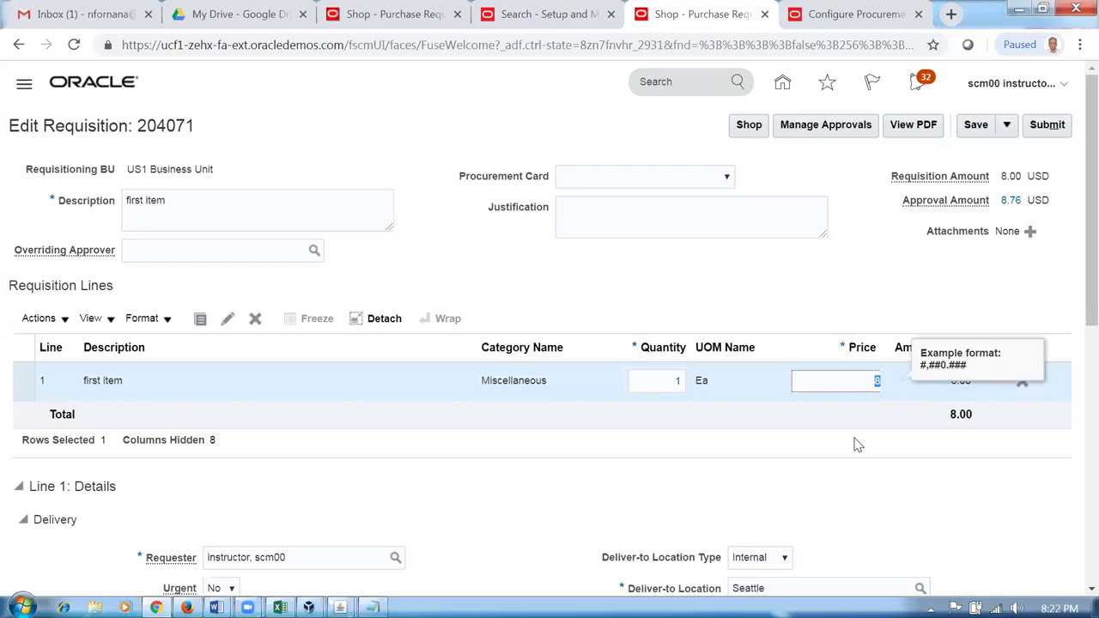
click(748, 125)
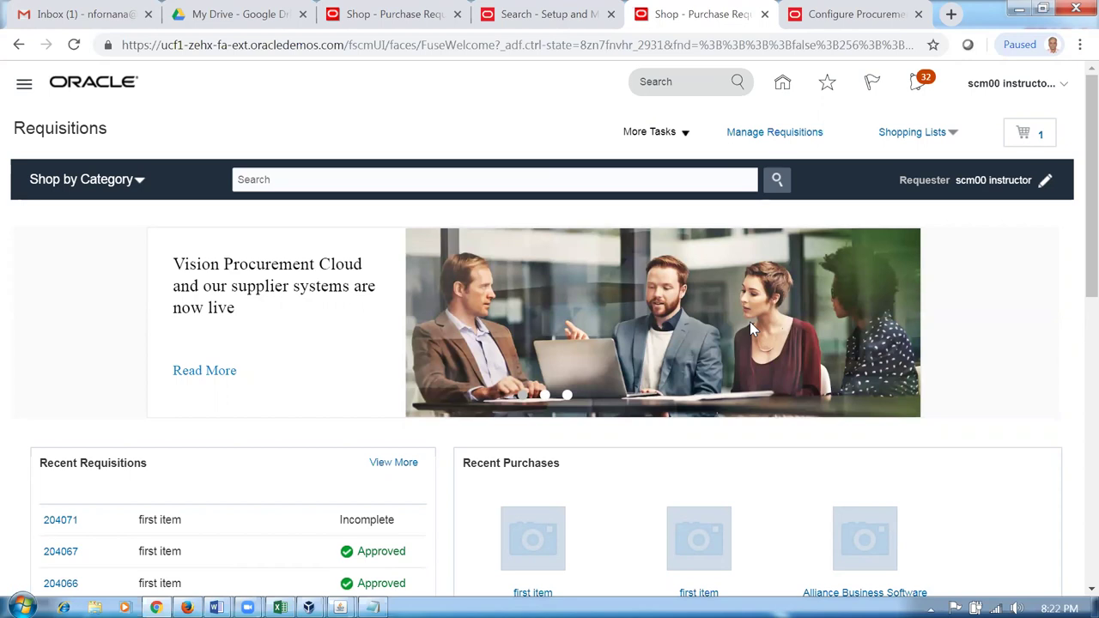
- Enter a new requisition line for aa1_item1 sourced from Supplier at price 0.89
click(654, 135)
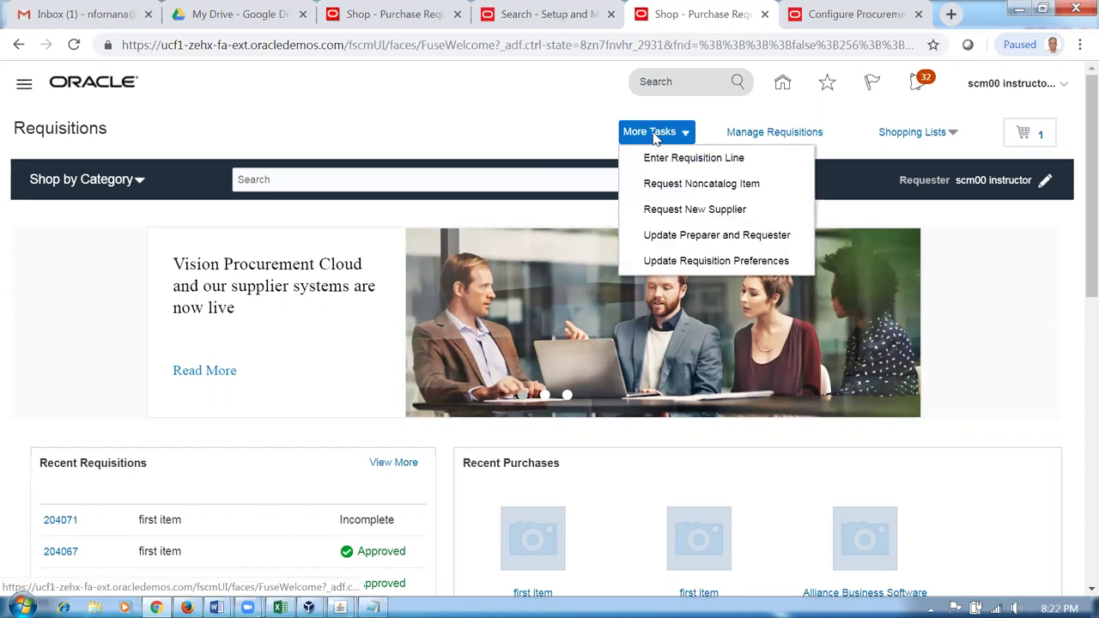
click(684, 163)
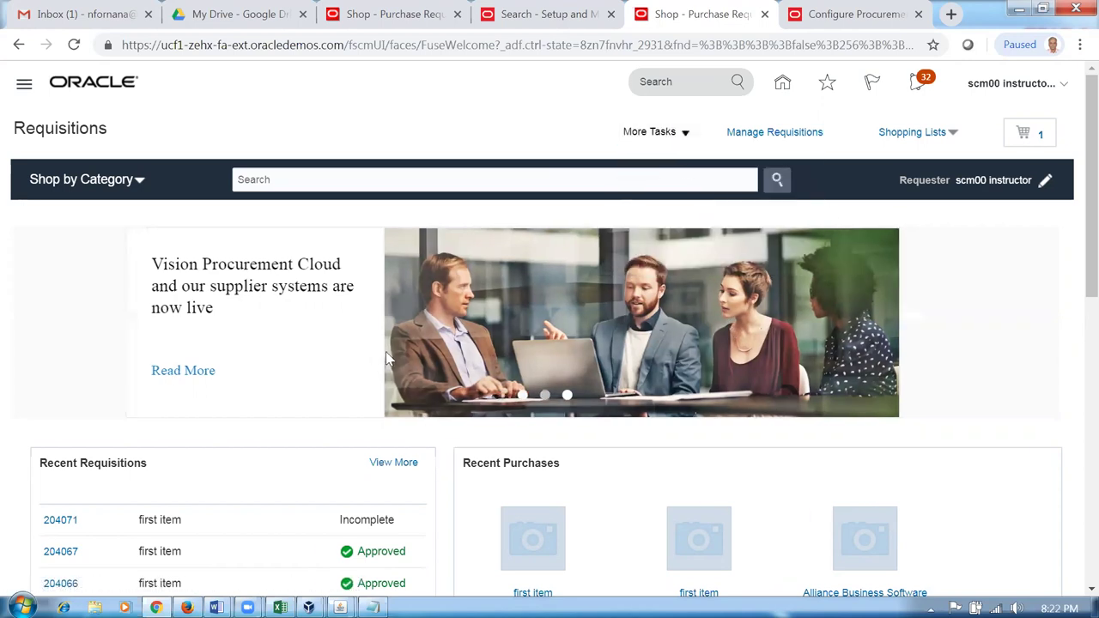
click(239, 220)
text(aa1)
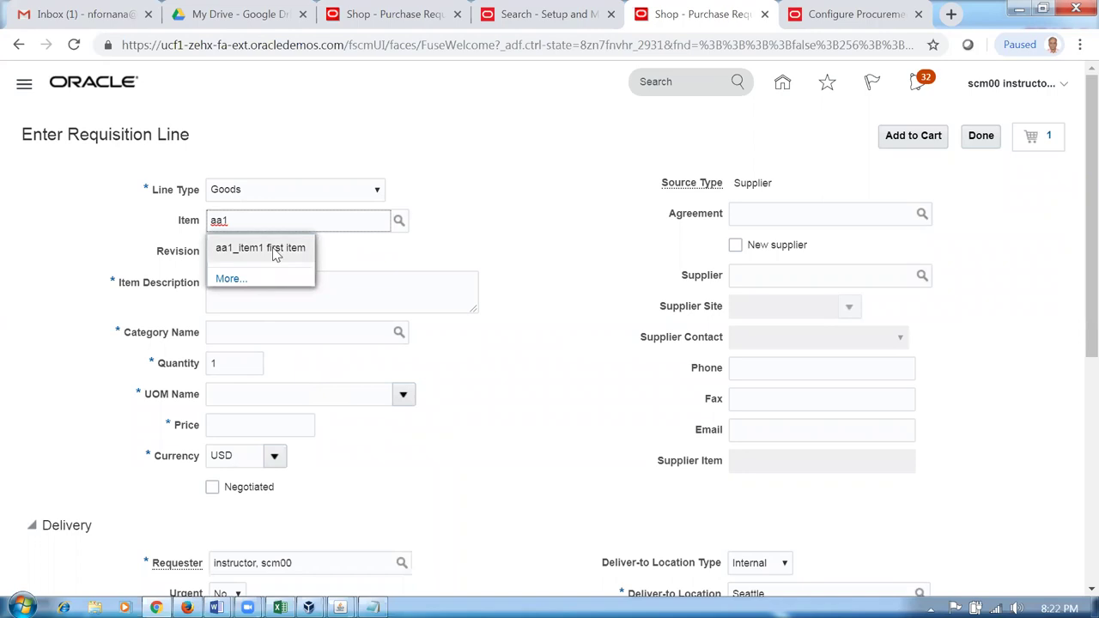
click(258, 248)
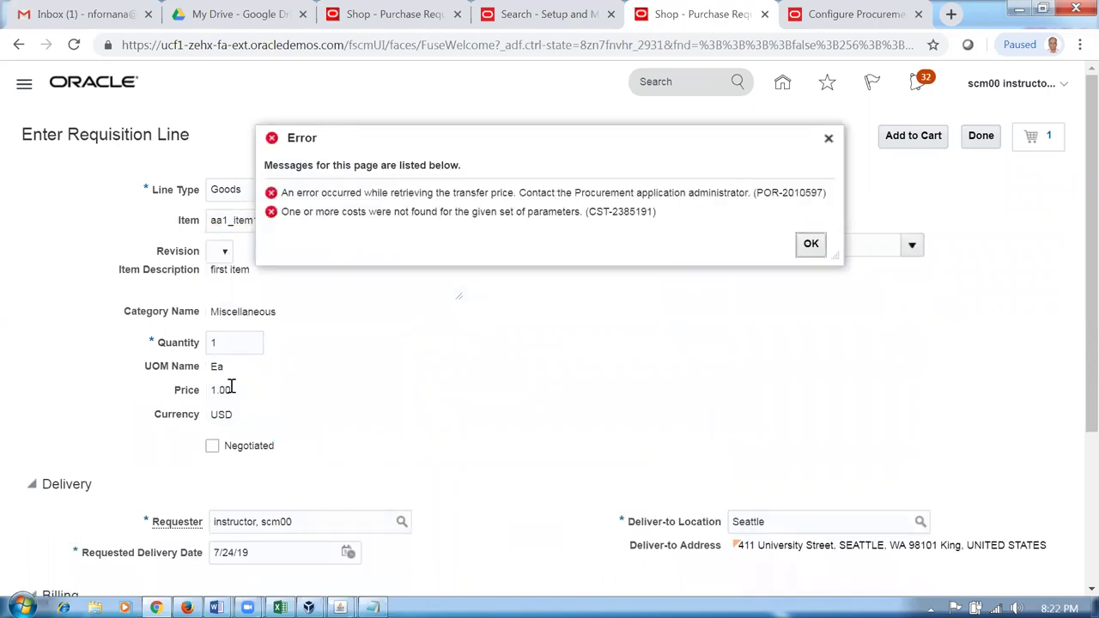
drag(836, 285, 822, 251)
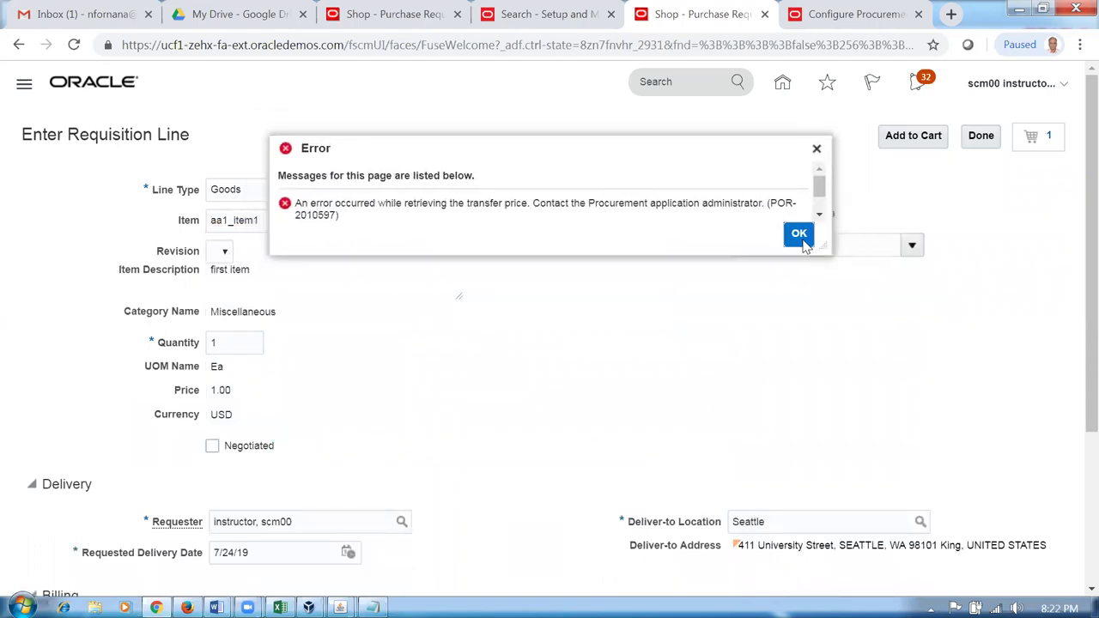
click(805, 238)
click(783, 190)
click(755, 220)
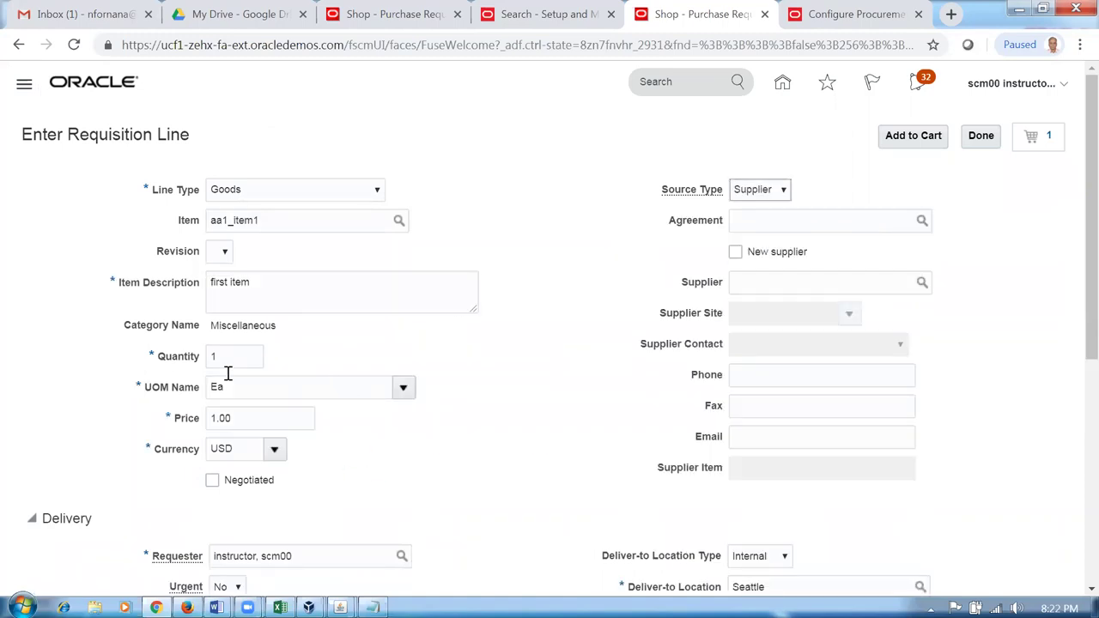
click(243, 418)
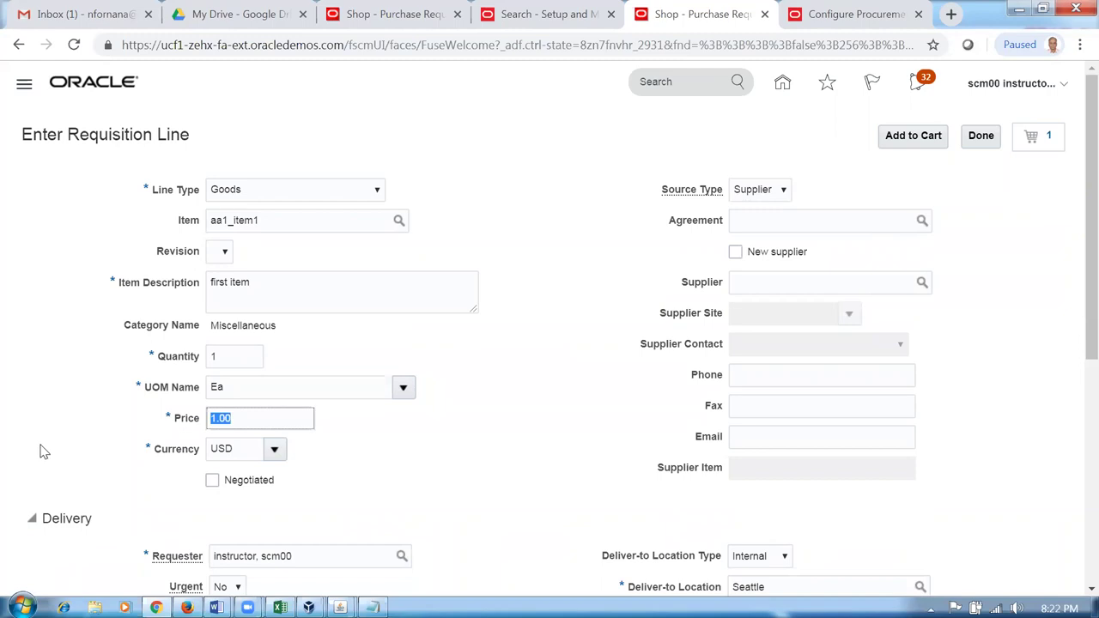
text(0.89)
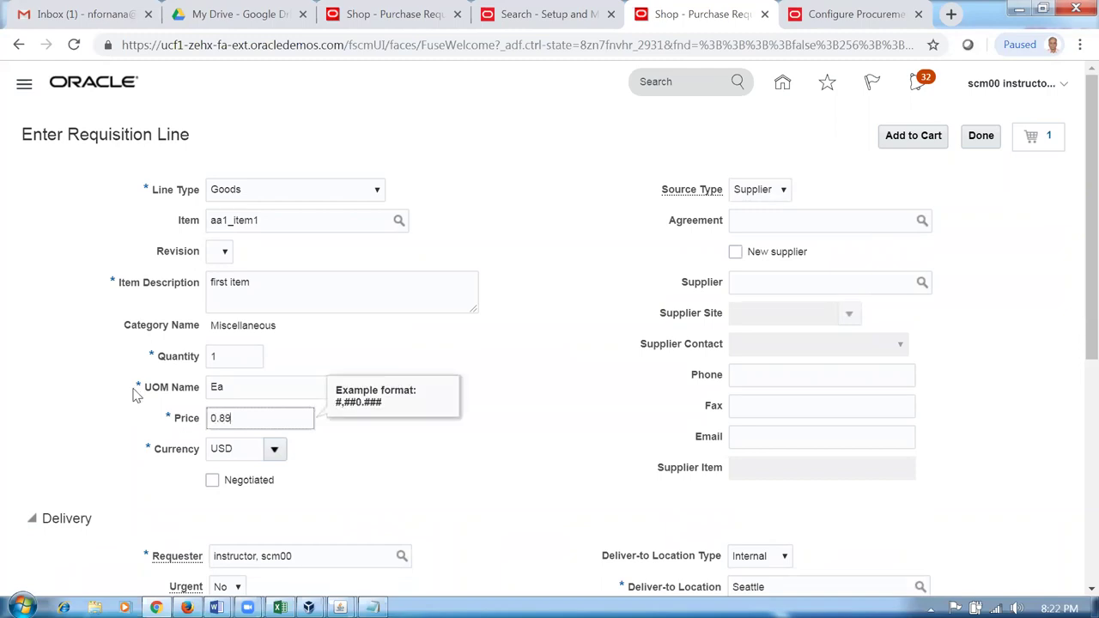
key(Tab)
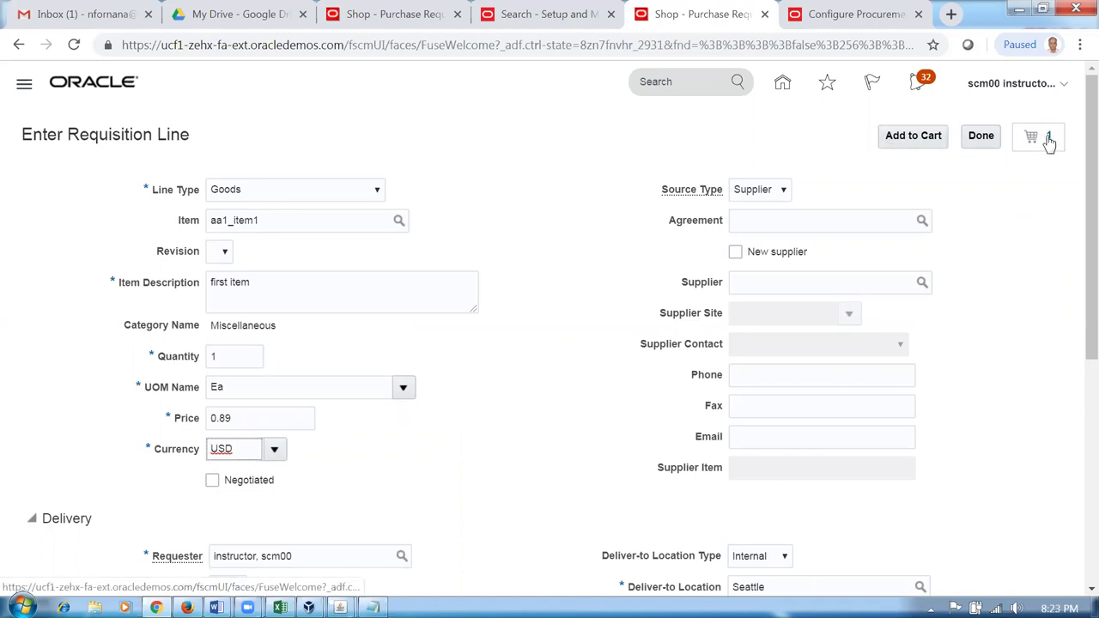
- Add the 0.89 line to the cart and review requisition 204071
click(921, 137)
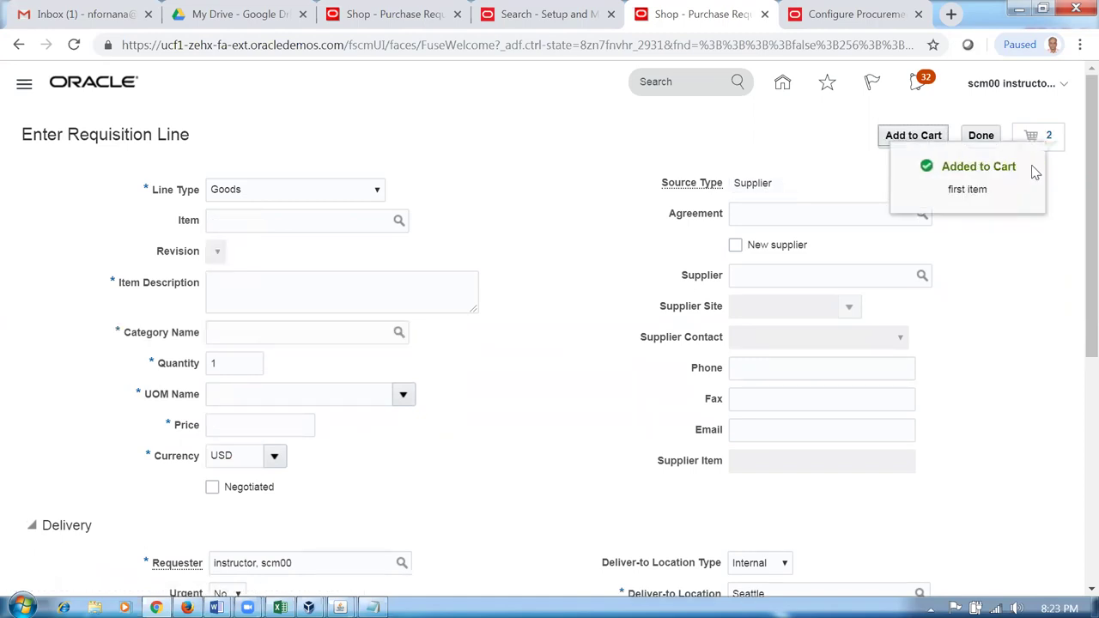
click(1047, 140)
click(867, 306)
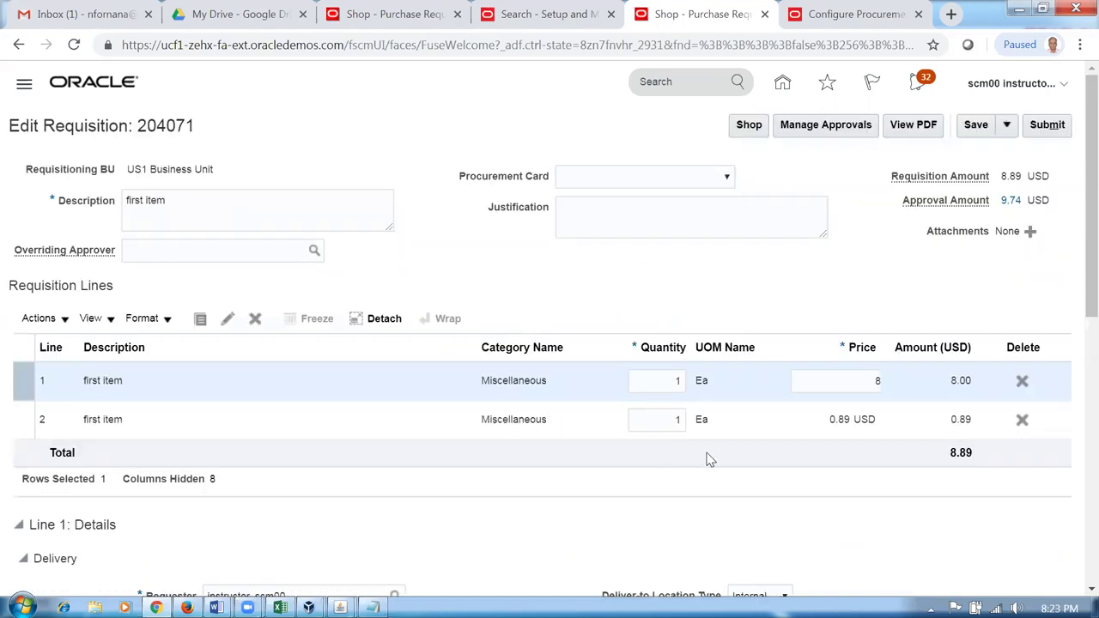
- Delete both lines of requisition 204071, leaving 0.00 USD, and return to the shopping page
click(760, 429)
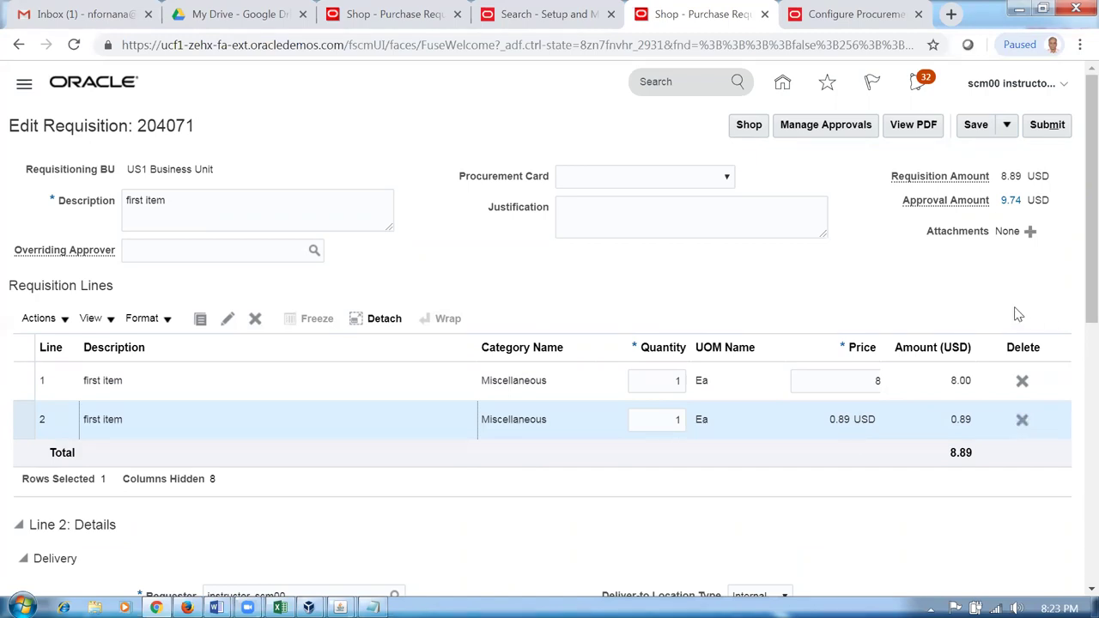
click(1020, 424)
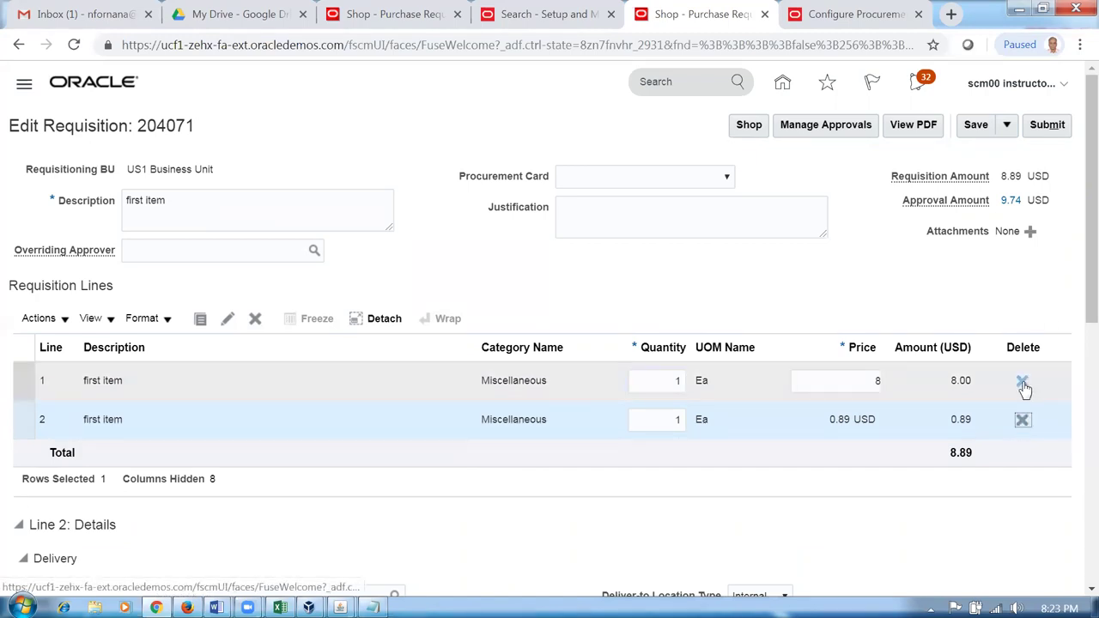
click(1022, 382)
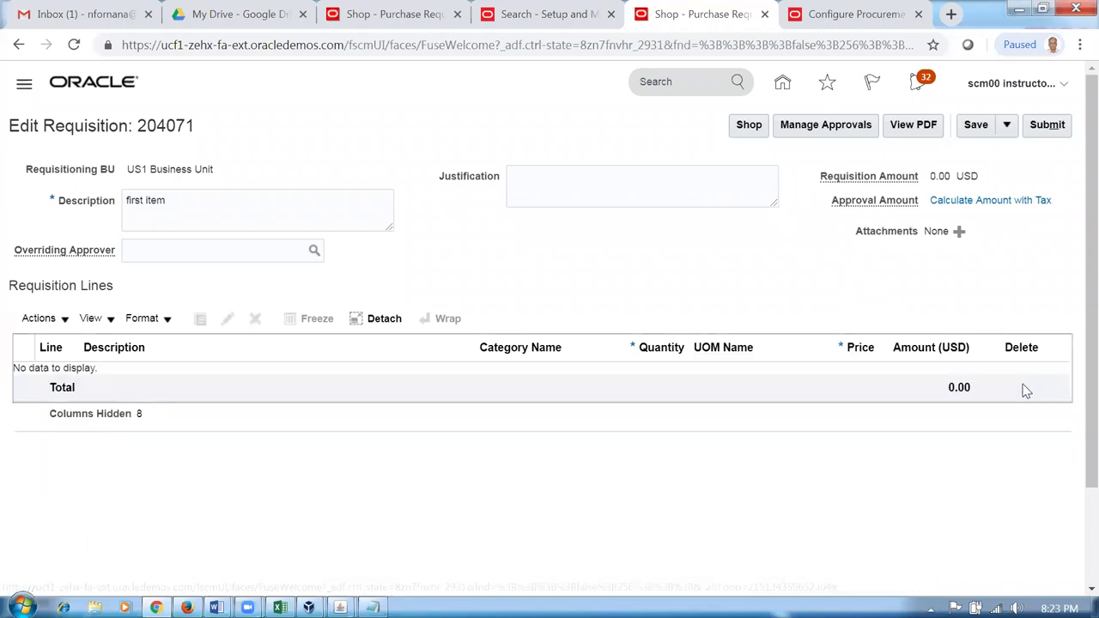
click(744, 136)
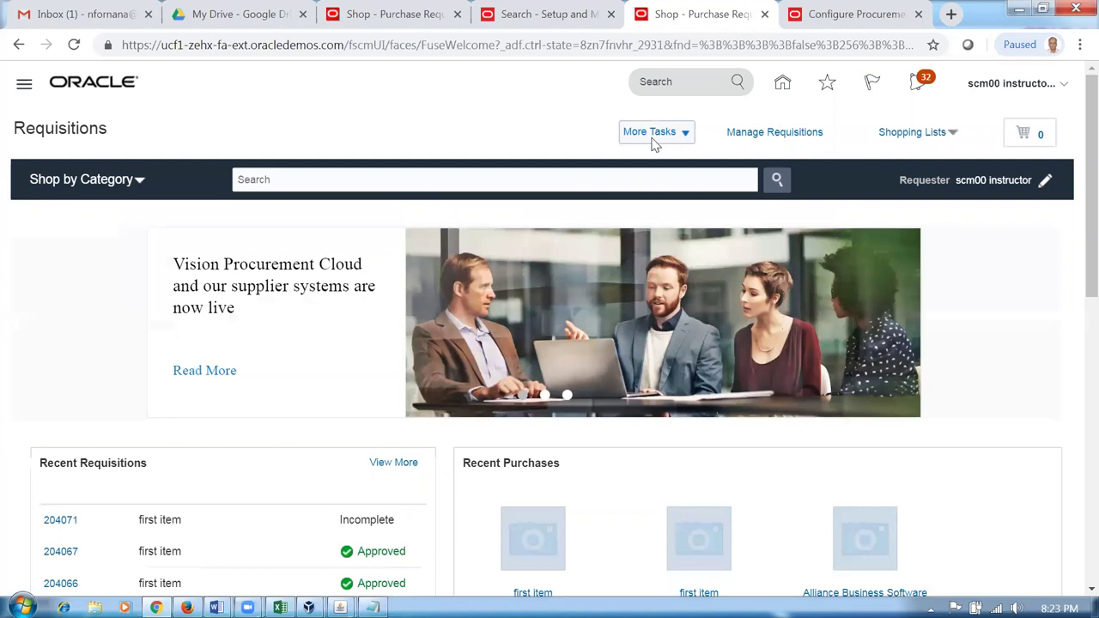
- Start a new requisition line for item AS00100, Alliance Business Software
click(654, 137)
click(663, 163)
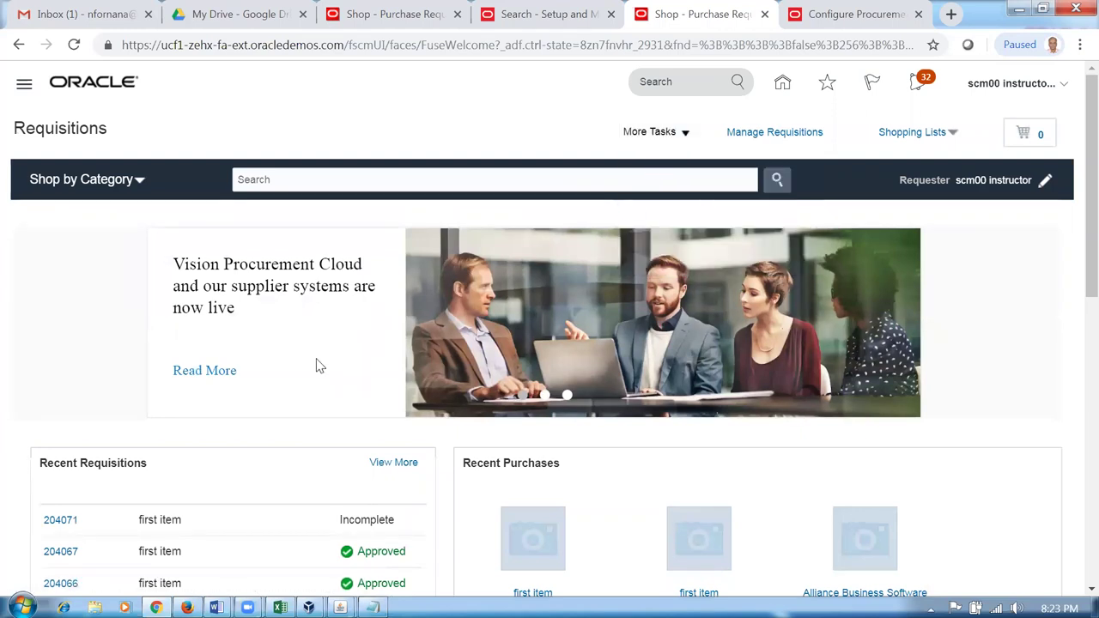
click(265, 220)
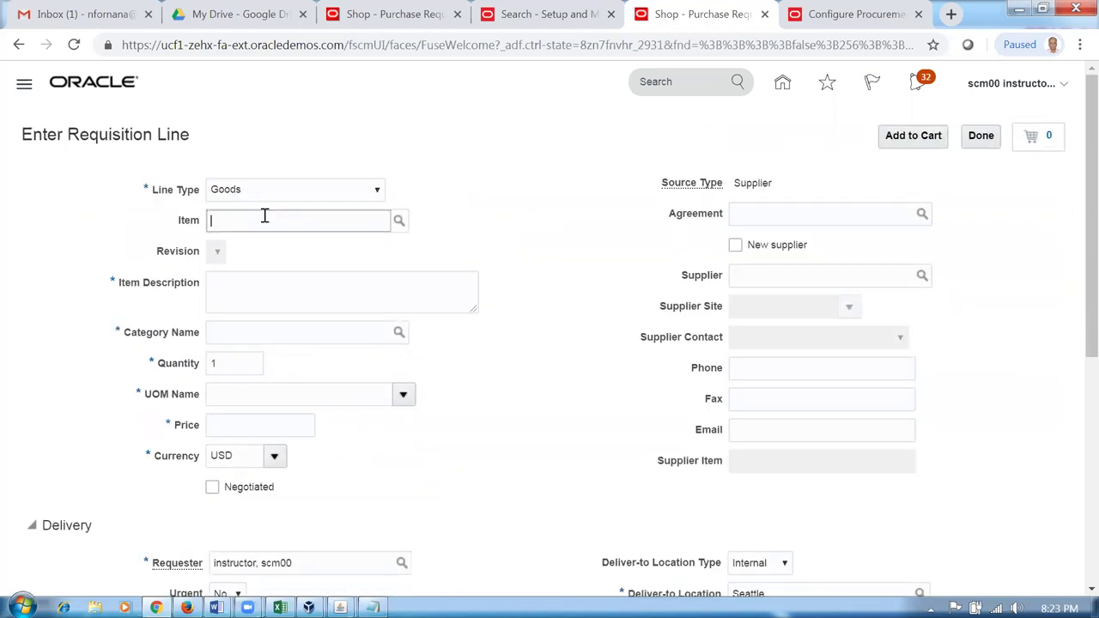
text(AS)
key(Down)
key(Return)
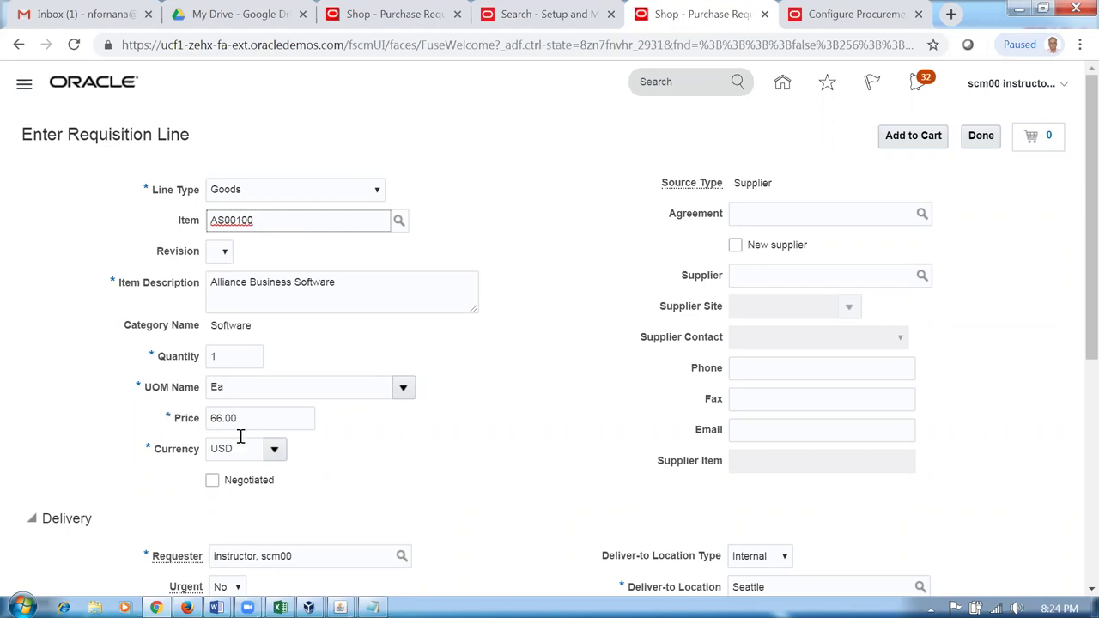
- Change the price from 66.00 to 51.00, mark the line negotiated, and add it to the cart
double_click(211, 418)
text(51)
key(Tab)
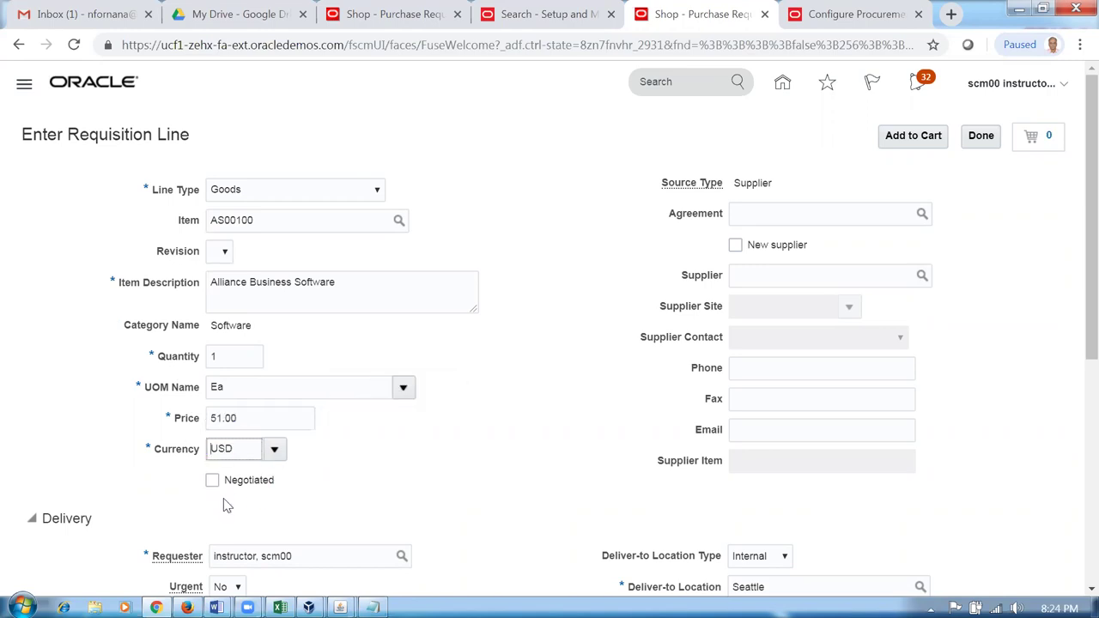
click(213, 481)
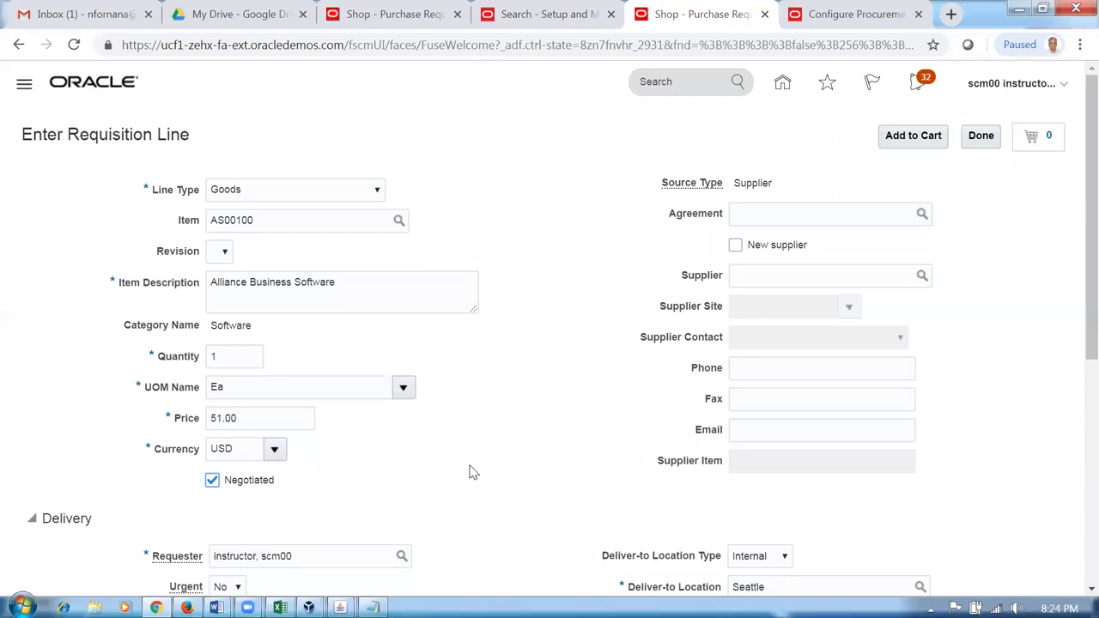
click(911, 144)
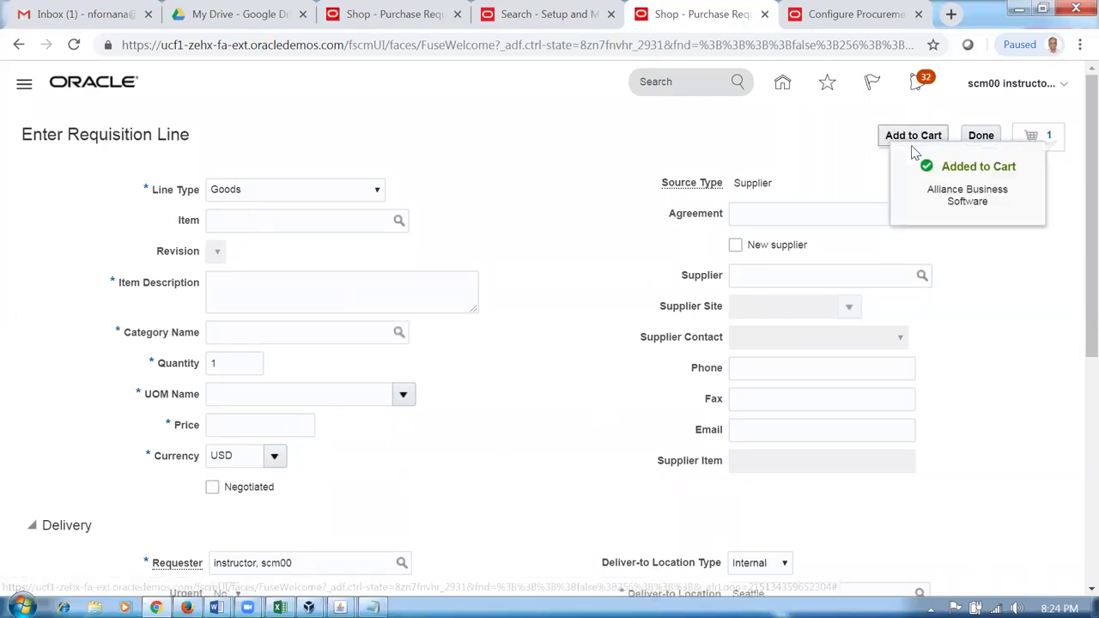
click(1048, 142)
- Review the cart as requisition 204071, record 204071 in Notepad, and return to Configure Procurement
click(866, 248)
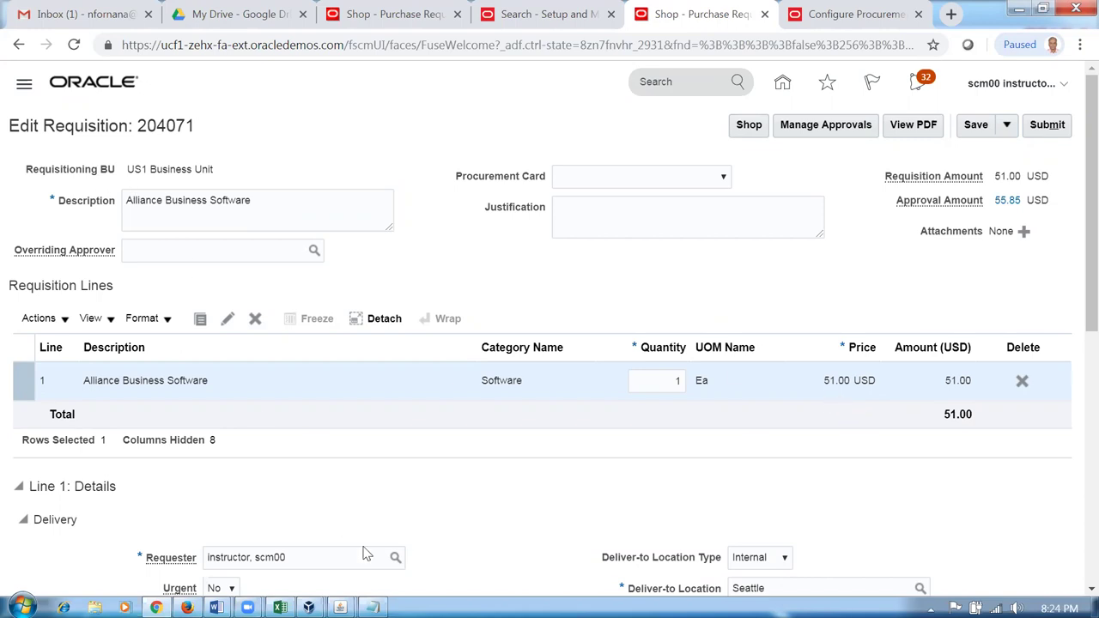
key(alt+Tab)
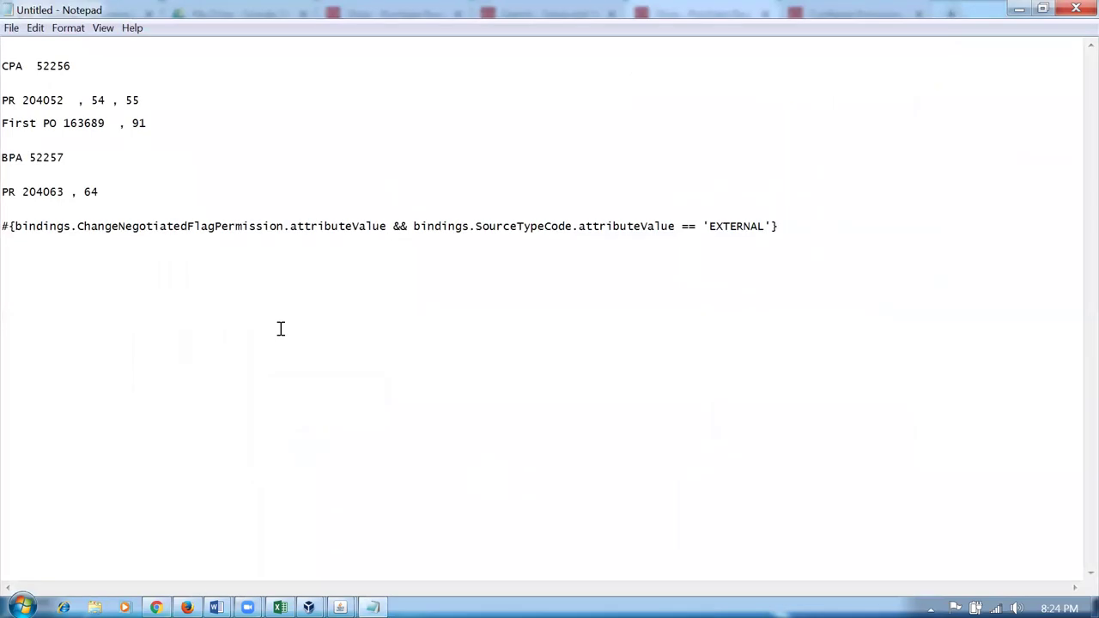
text(204071)
click(1015, 11)
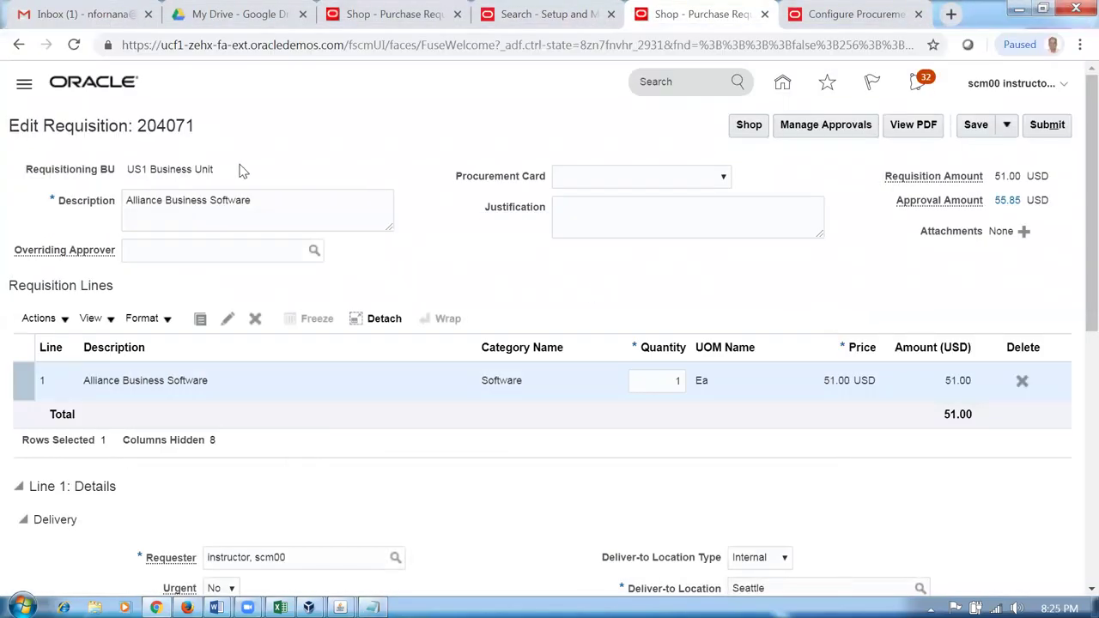
click(844, 14)
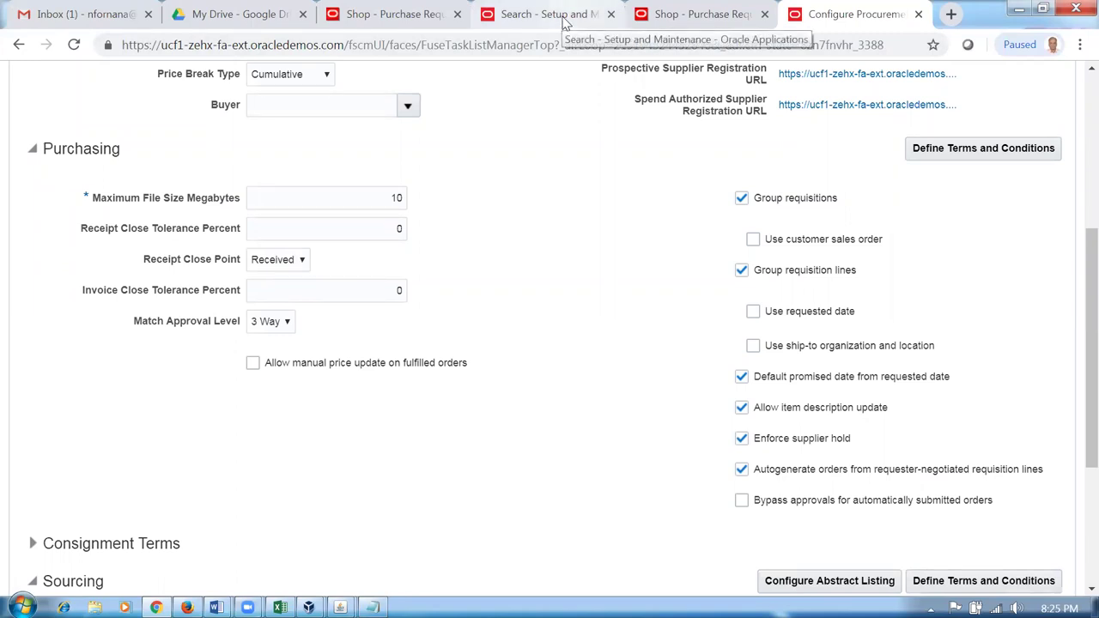
- Enter 'instructor' in the Buyer field and pick the matching buyer suggestion
click(294, 107)
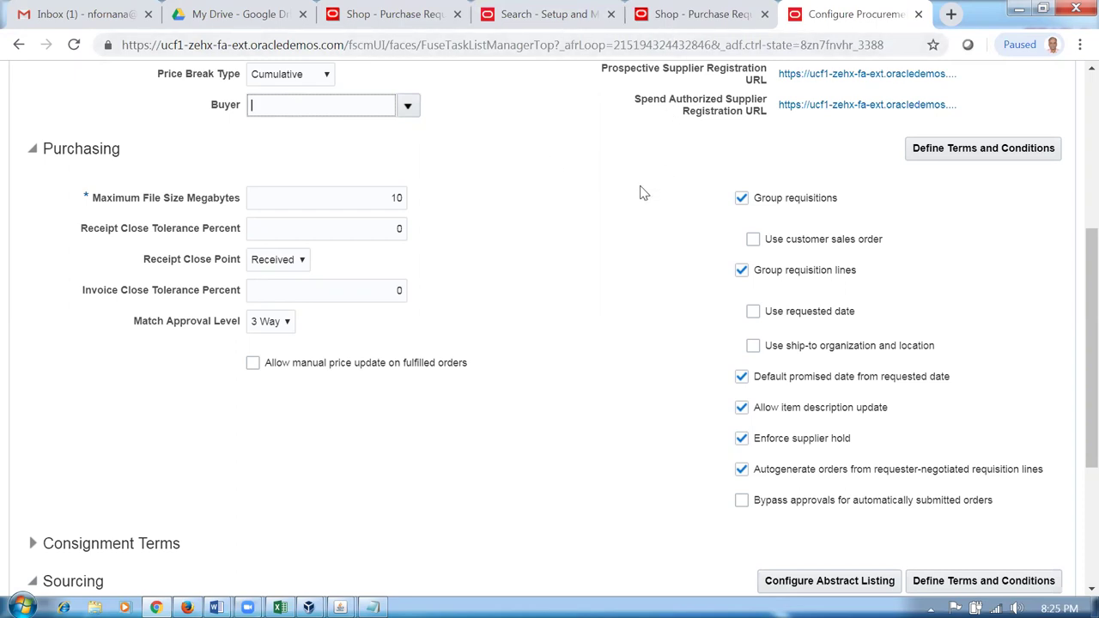
scroll(638, 196, up, 1)
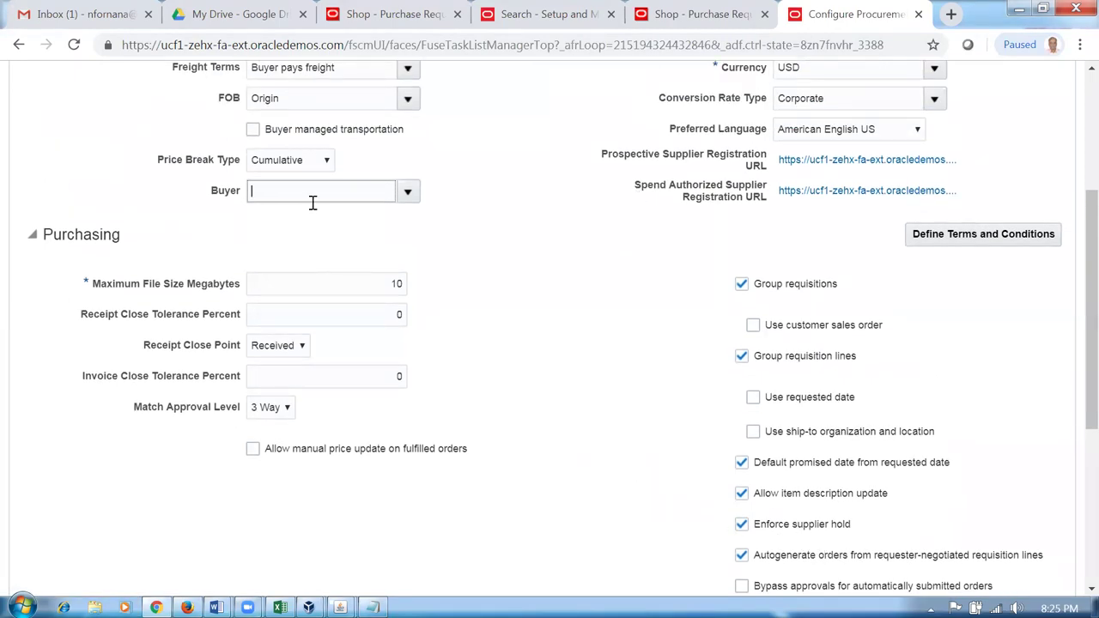
text(instructor)
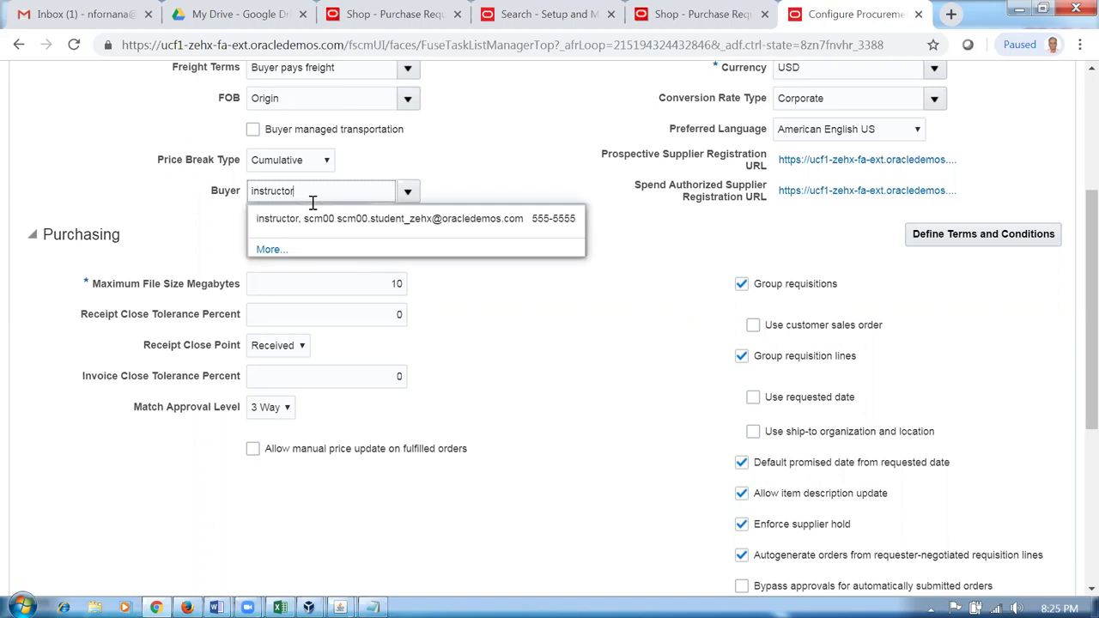
click(312, 218)
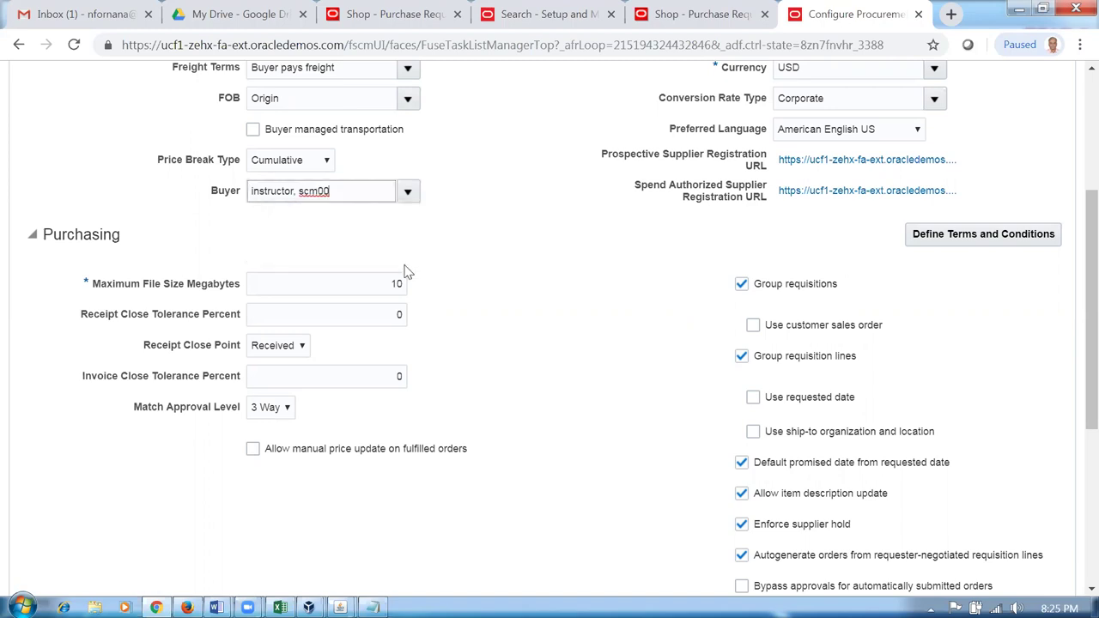
- Save and close the US1 Business Unit settings with the default buyer and acknowledge the confirmation
scroll(589, 277, up, 3)
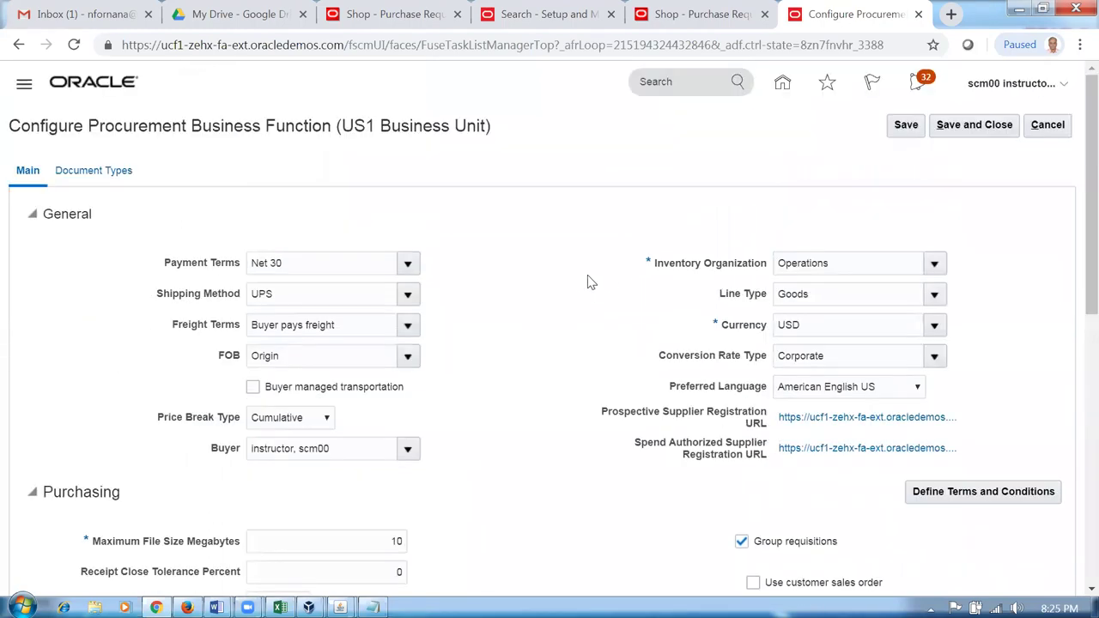
click(963, 131)
scroll(492, 379, down, 1)
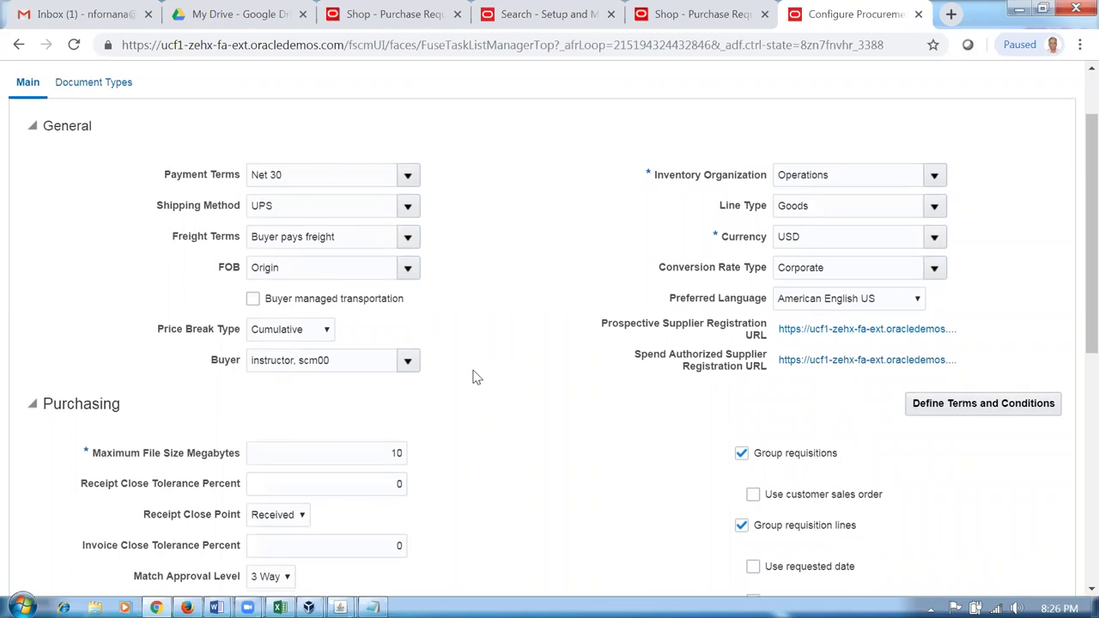
scroll(474, 372, down, 2)
scroll(473, 370, down, 2)
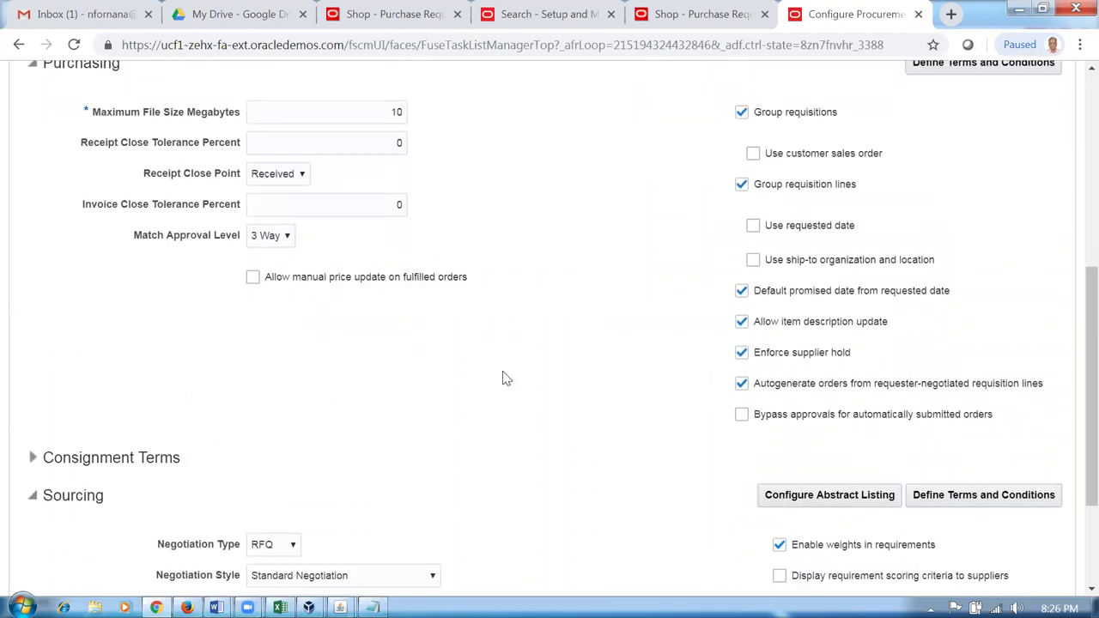
scroll(551, 383, up, 5)
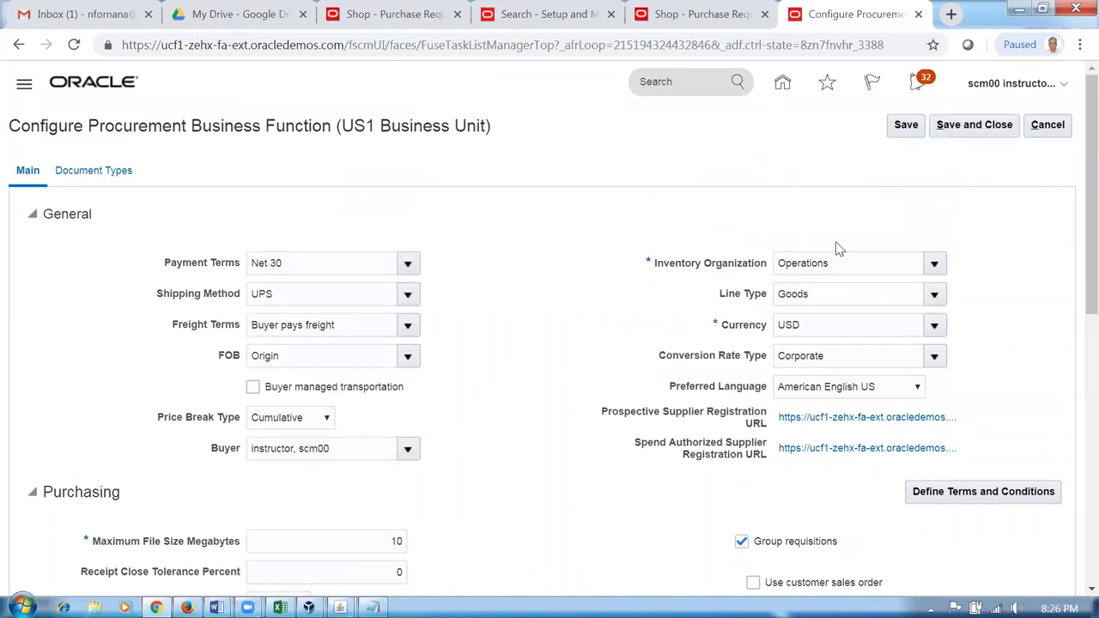
scroll(546, 317, down, 2)
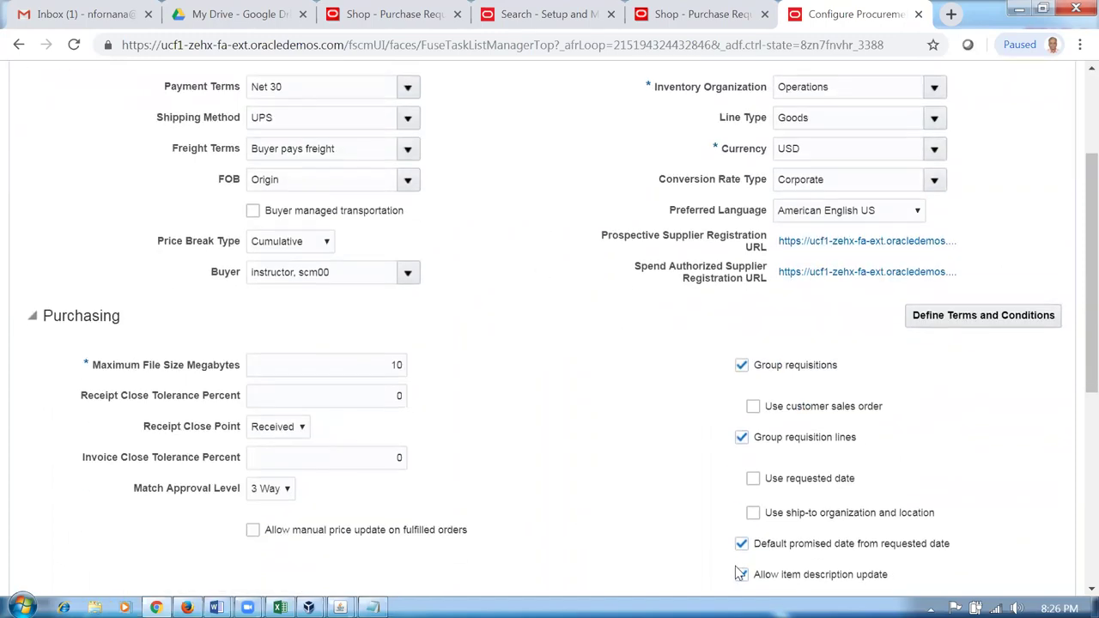
scroll(773, 506, down, 2)
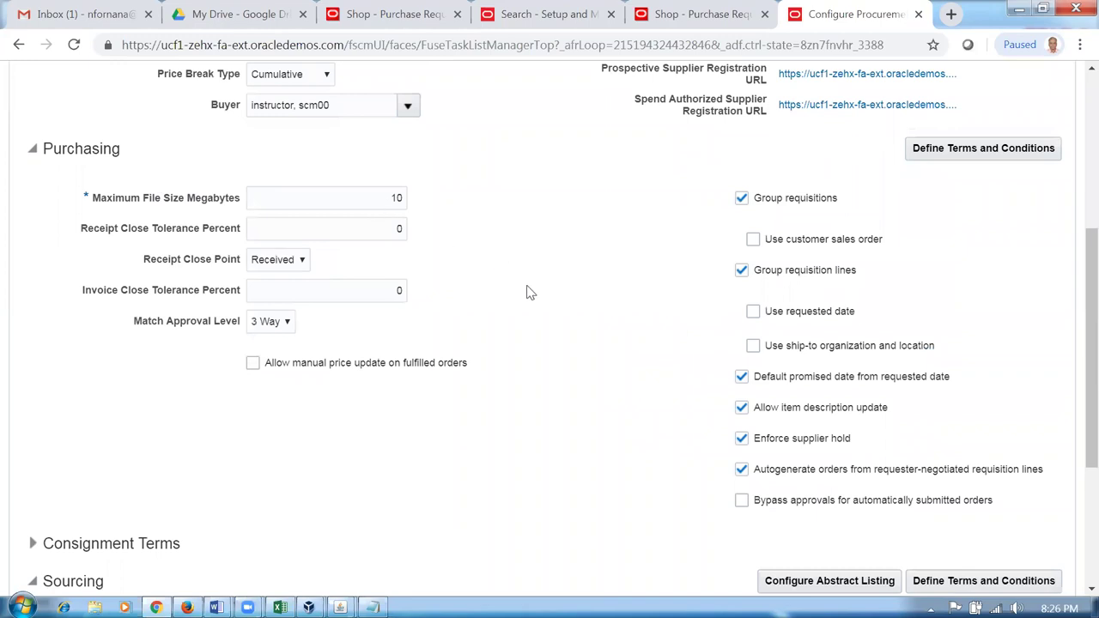
scroll(530, 291, up, 3)
scroll(623, 248, up, 1)
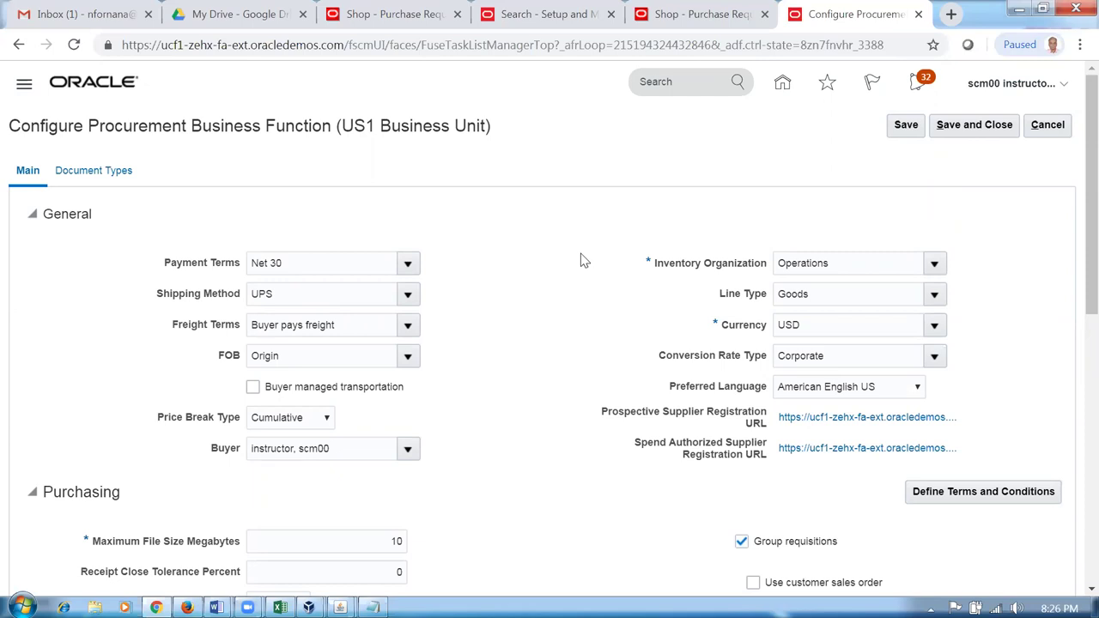
click(993, 127)
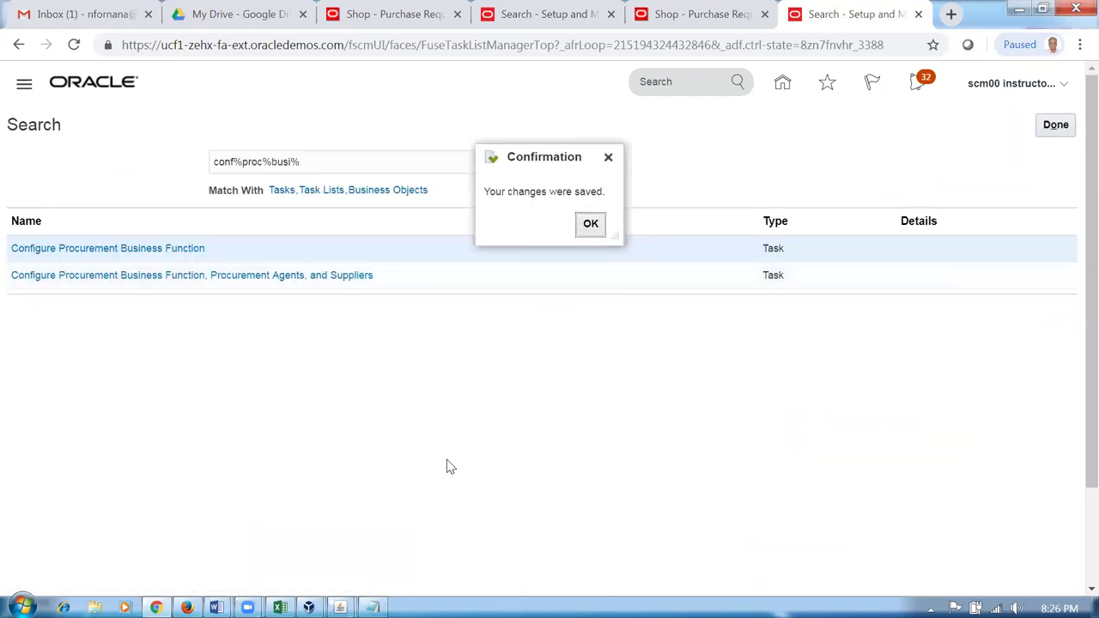
click(590, 225)
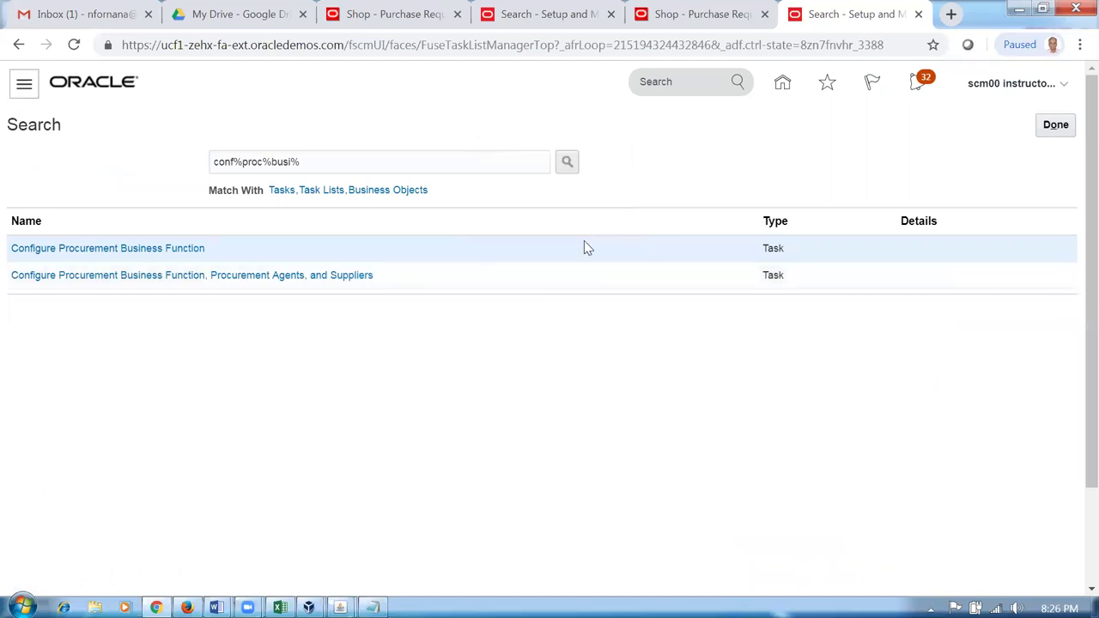
- Submit requisition 204071 for Alliance Business Software and acknowledge the confirmation
click(696, 15)
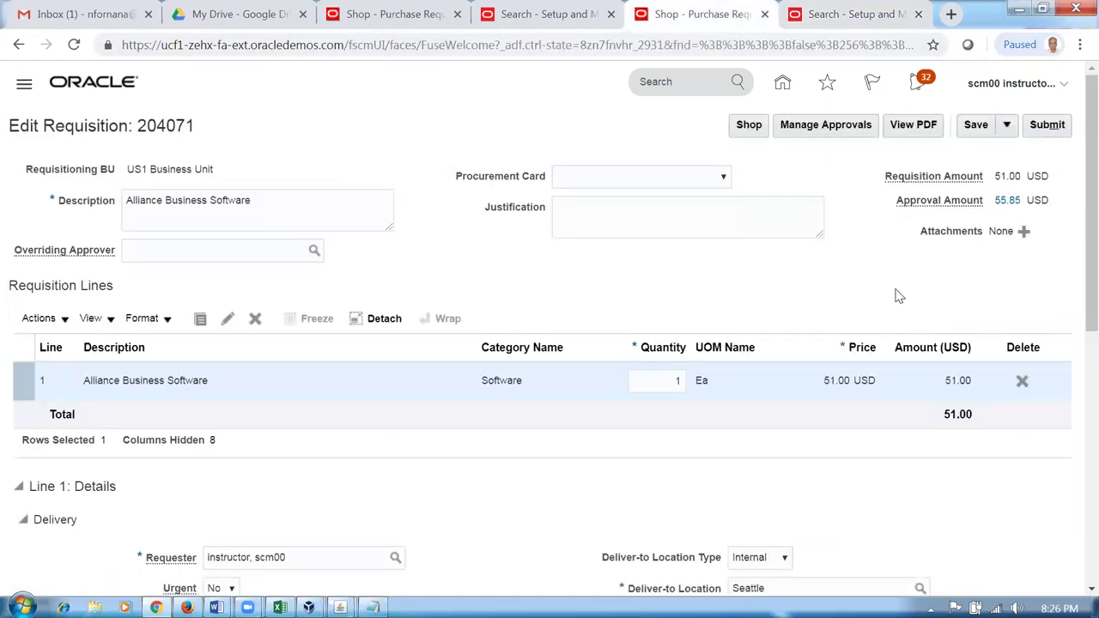
scroll(899, 295, down, 2)
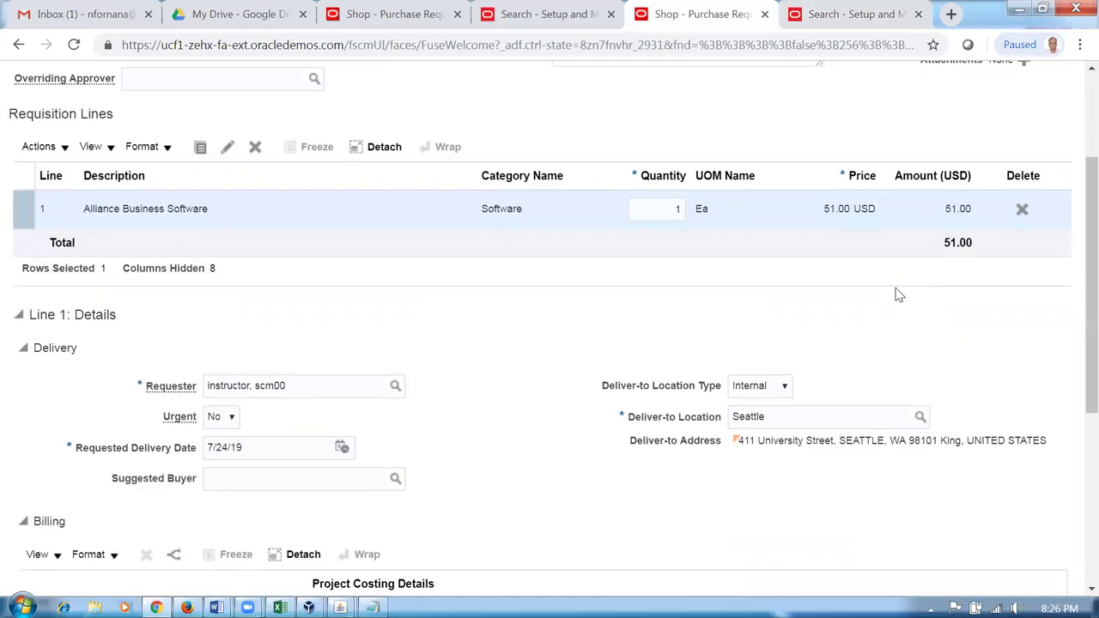
scroll(899, 296, up, 2)
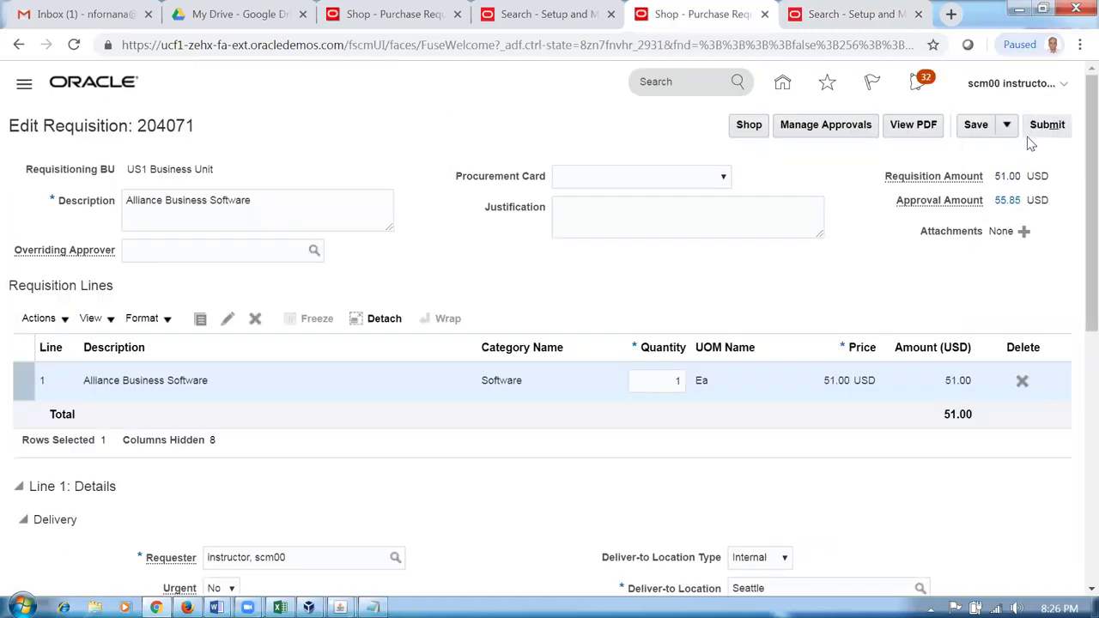
scroll(275, 458, down, 2)
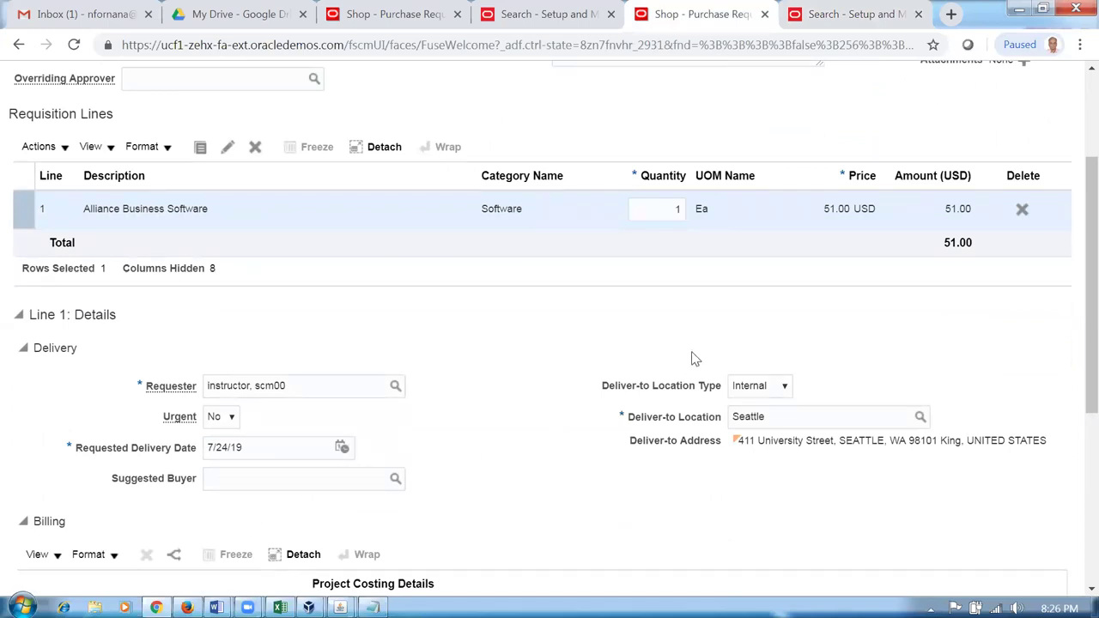
scroll(695, 358, up, 2)
click(1047, 126)
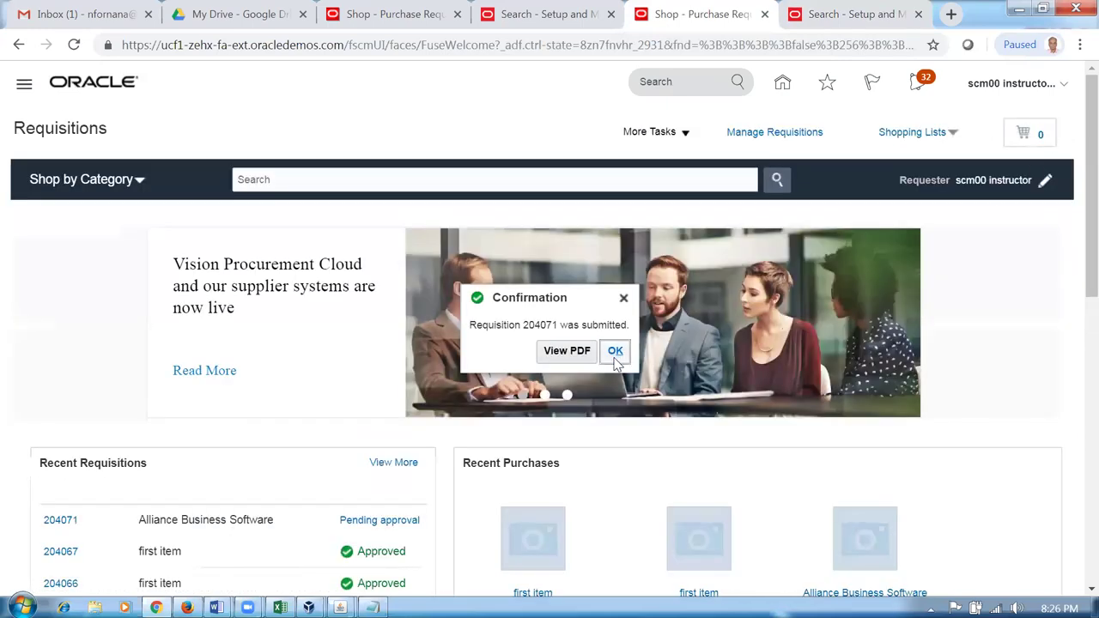
click(614, 352)
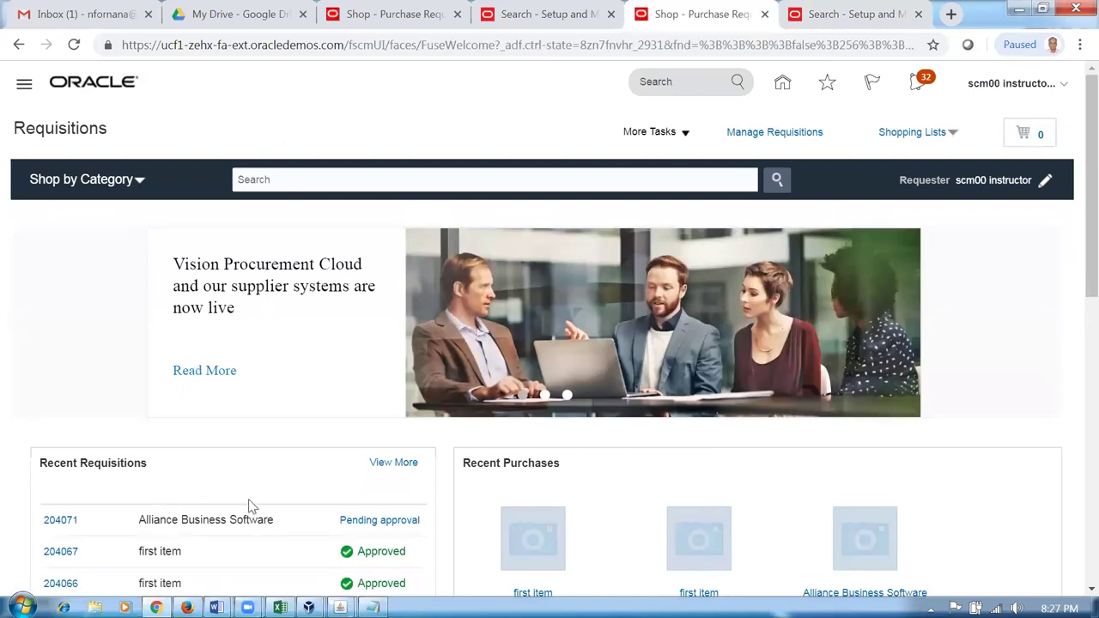
scroll(243, 504, down, 1)
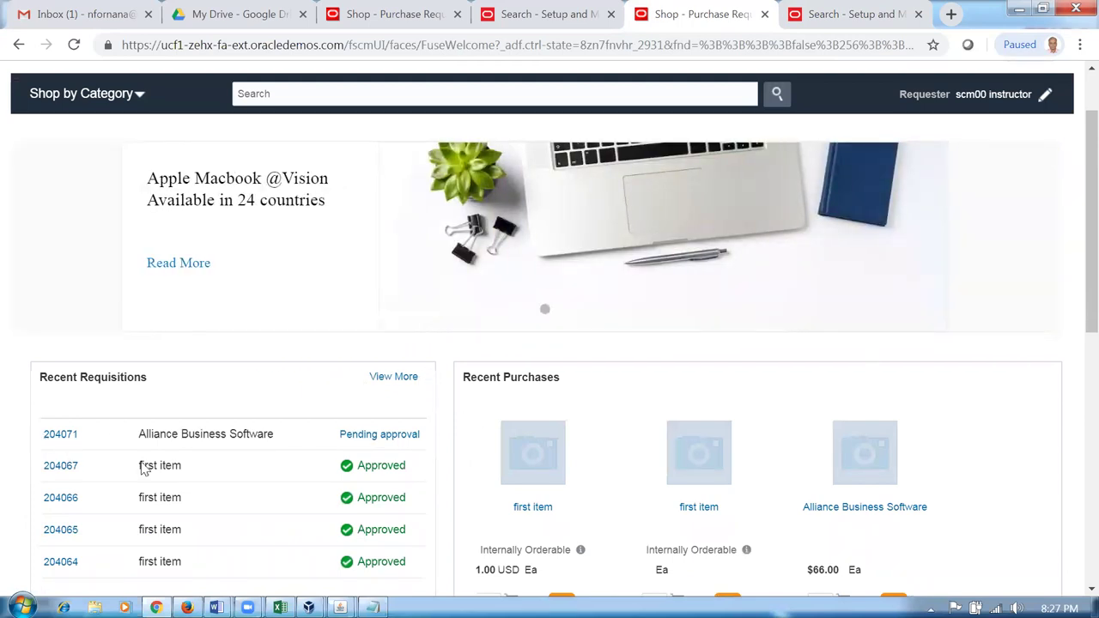
- Open requisition 204071's details to confirm it is Approved with no order yet
click(59, 436)
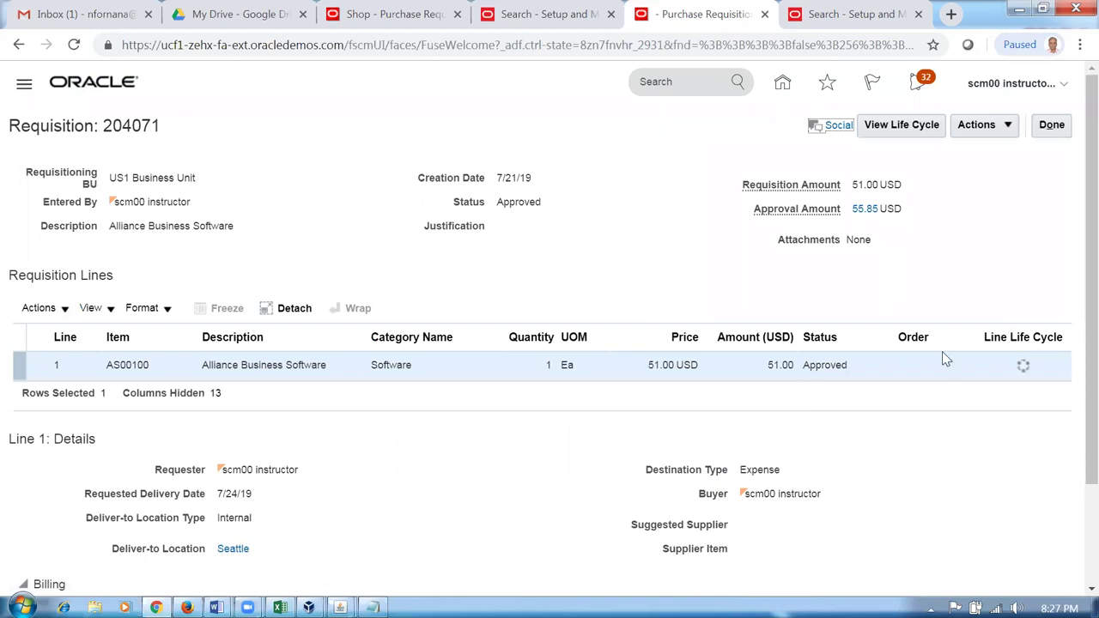
click(1050, 125)
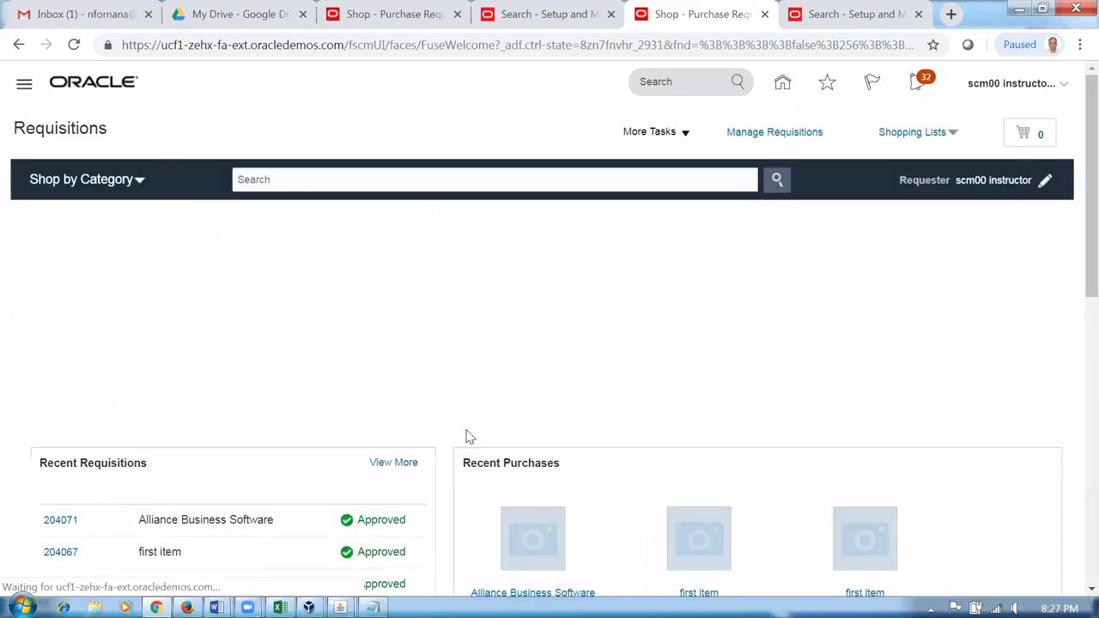
click(58, 522)
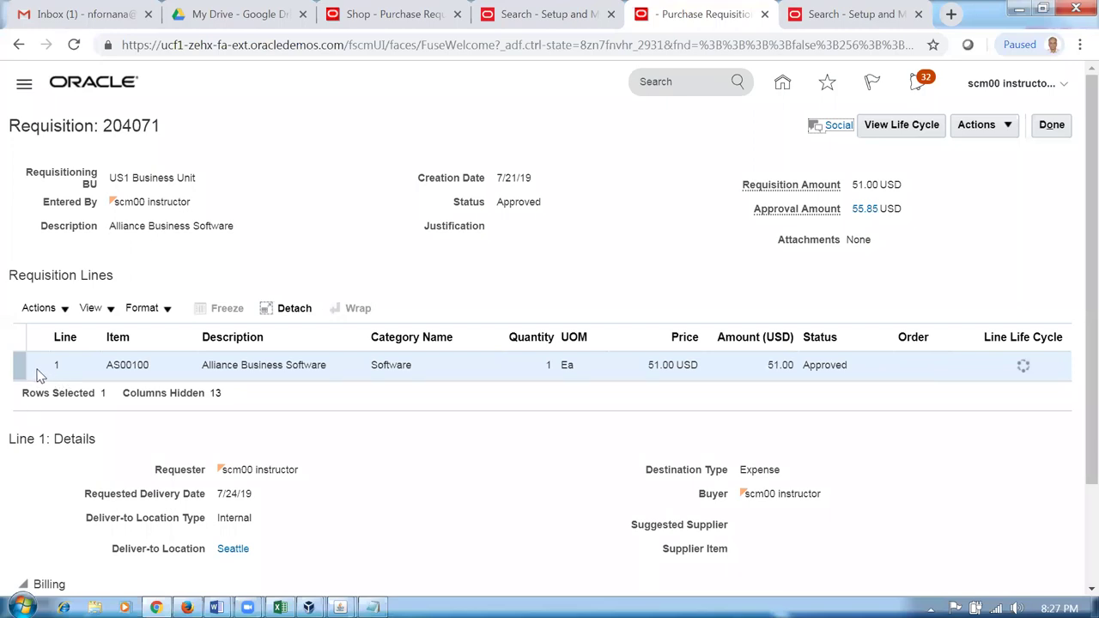
click(1035, 129)
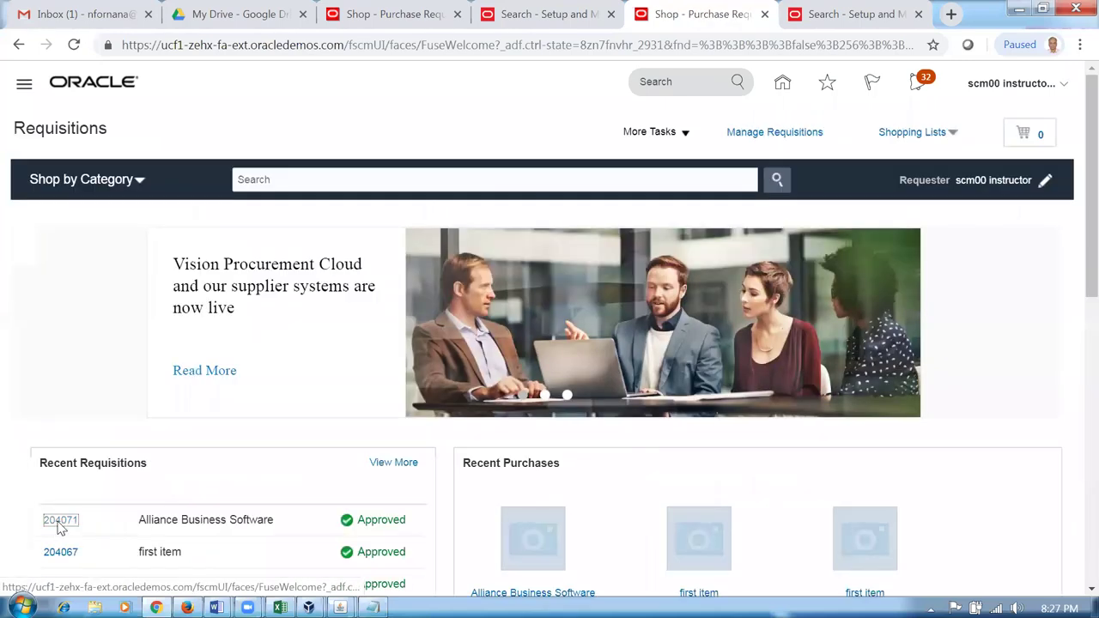
click(60, 526)
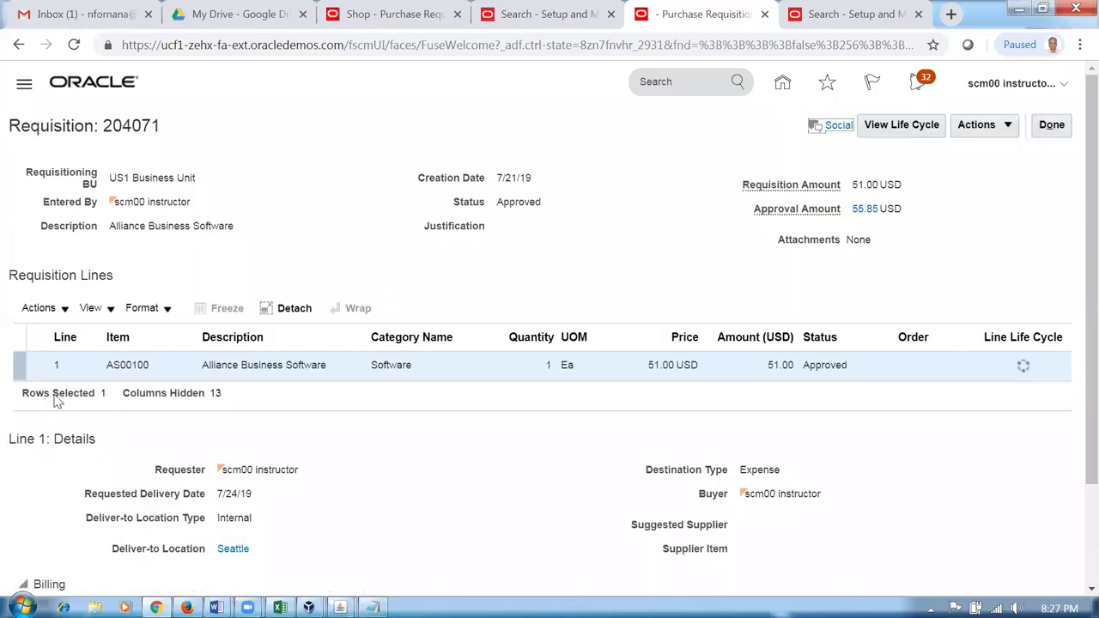
click(1049, 126)
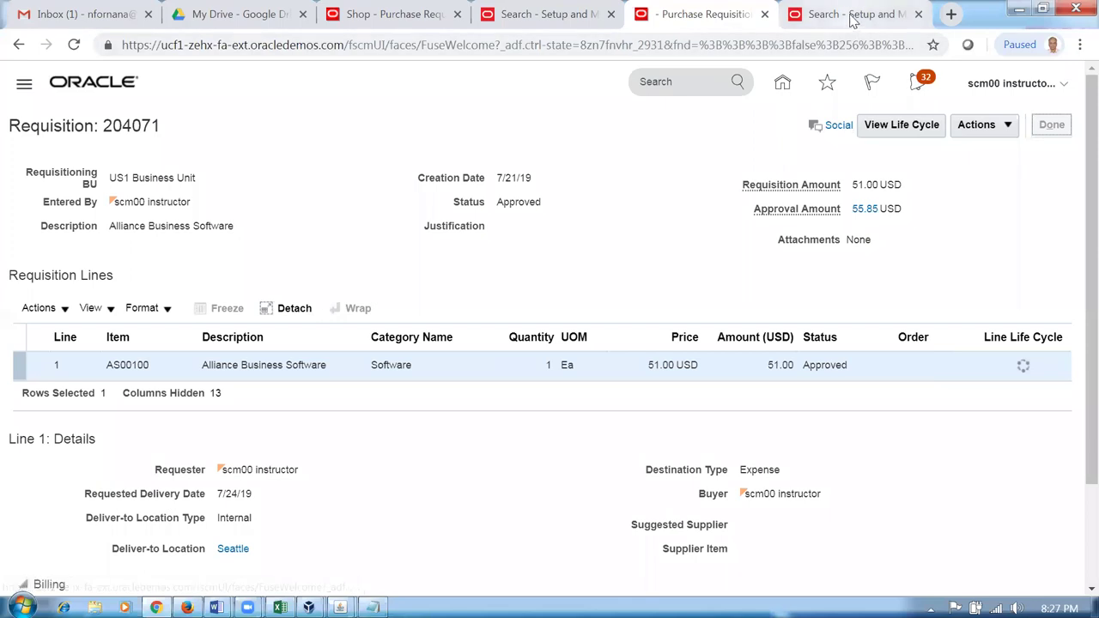
click(849, 15)
click(1055, 127)
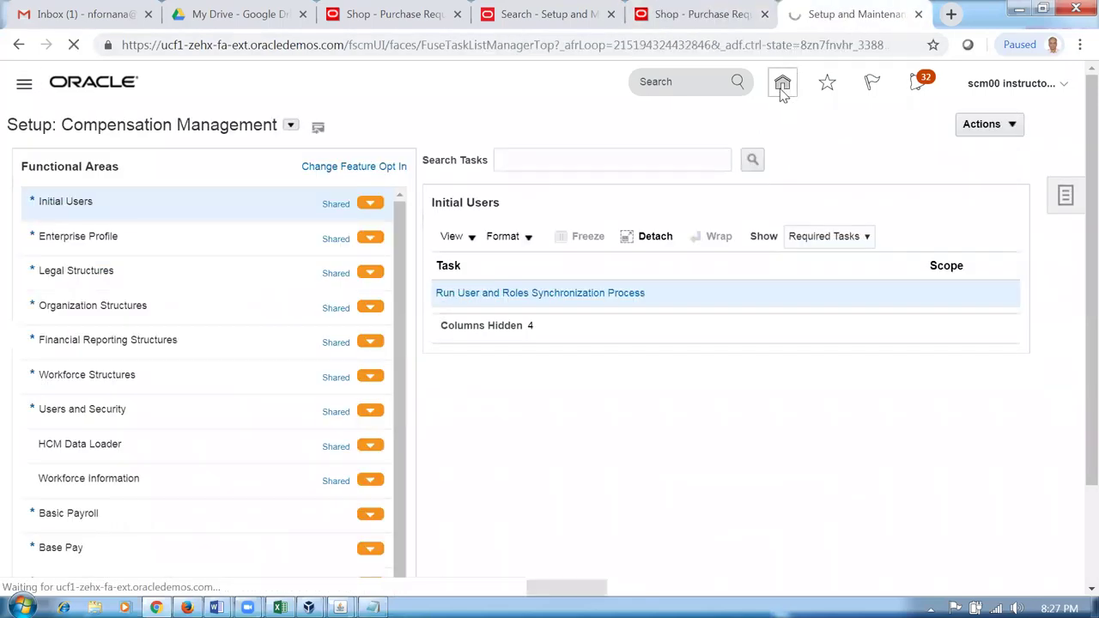
- Navigate to Procurement > Purchase Orders and open the Manage Orders search
click(781, 86)
scroll(638, 438, down, 1)
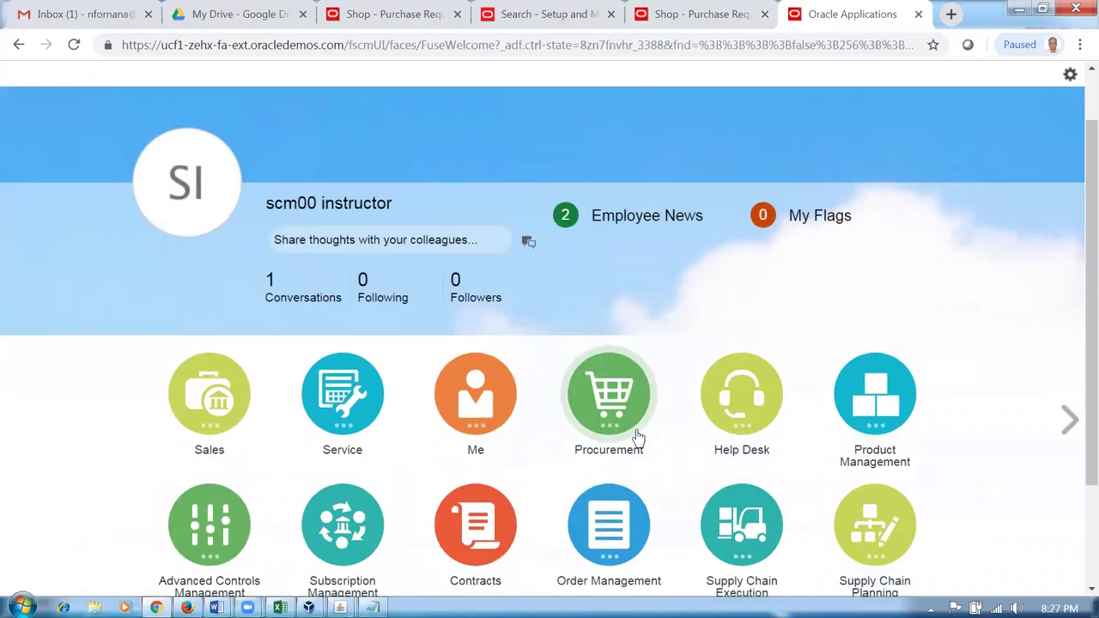
click(623, 391)
click(605, 486)
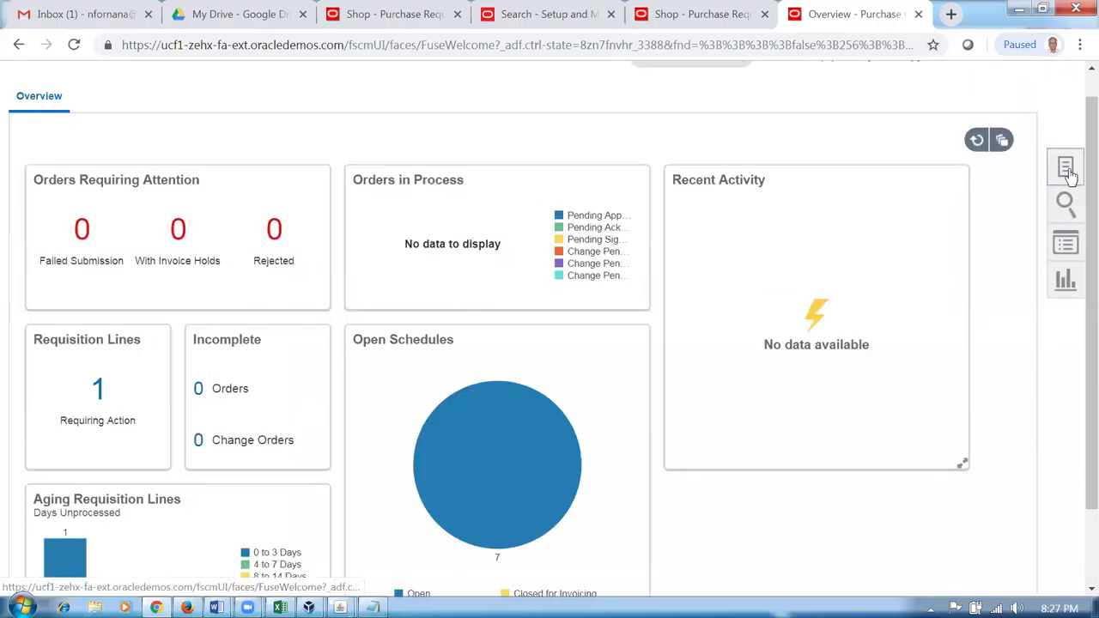
click(1068, 170)
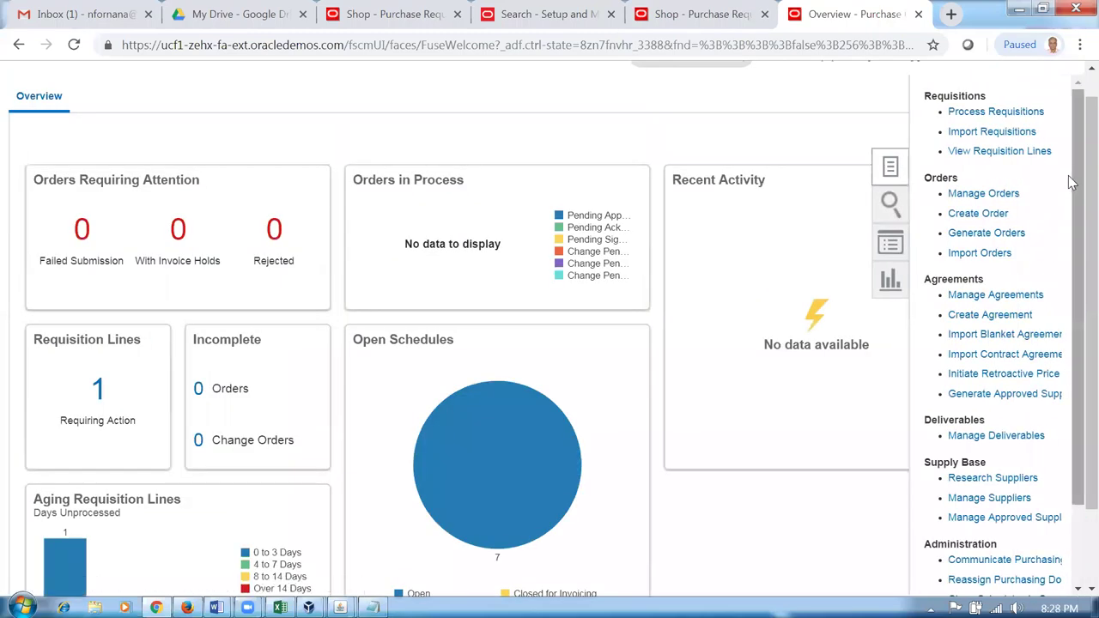
click(989, 198)
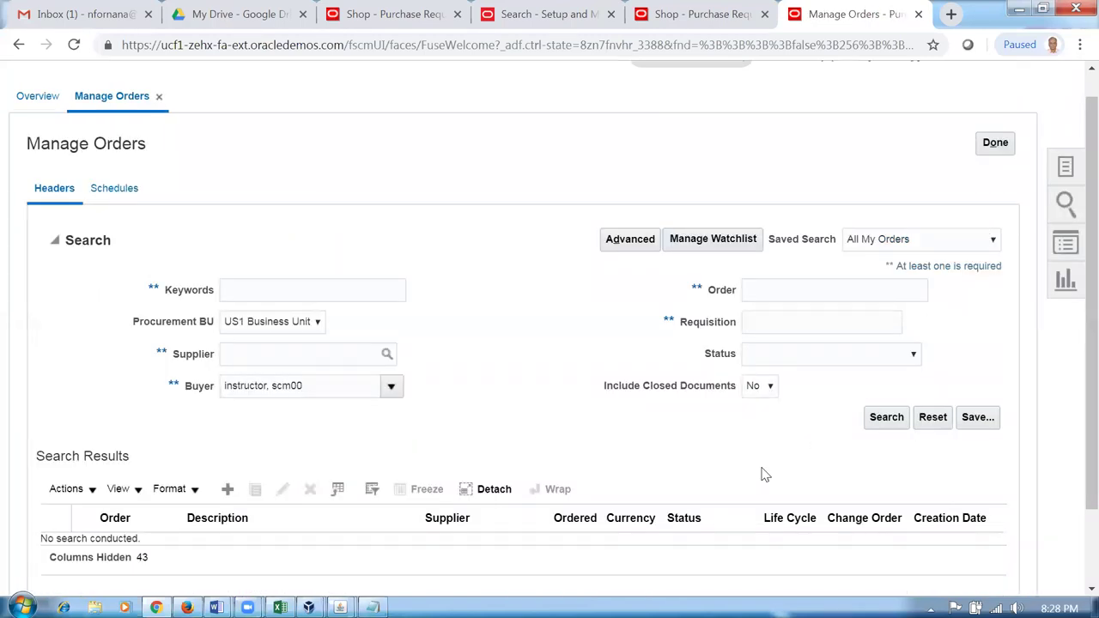
- Search orders for requisition 204071 with the Buyer filter cleared, finding none, and check the notes
click(780, 319)
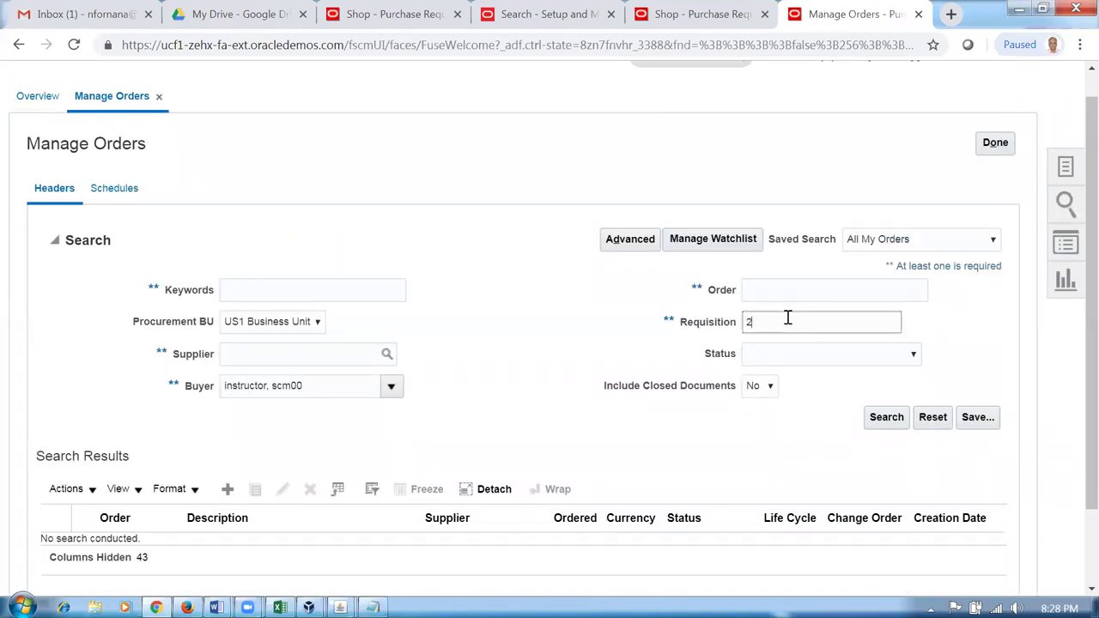
text(204071)
key(Tab)
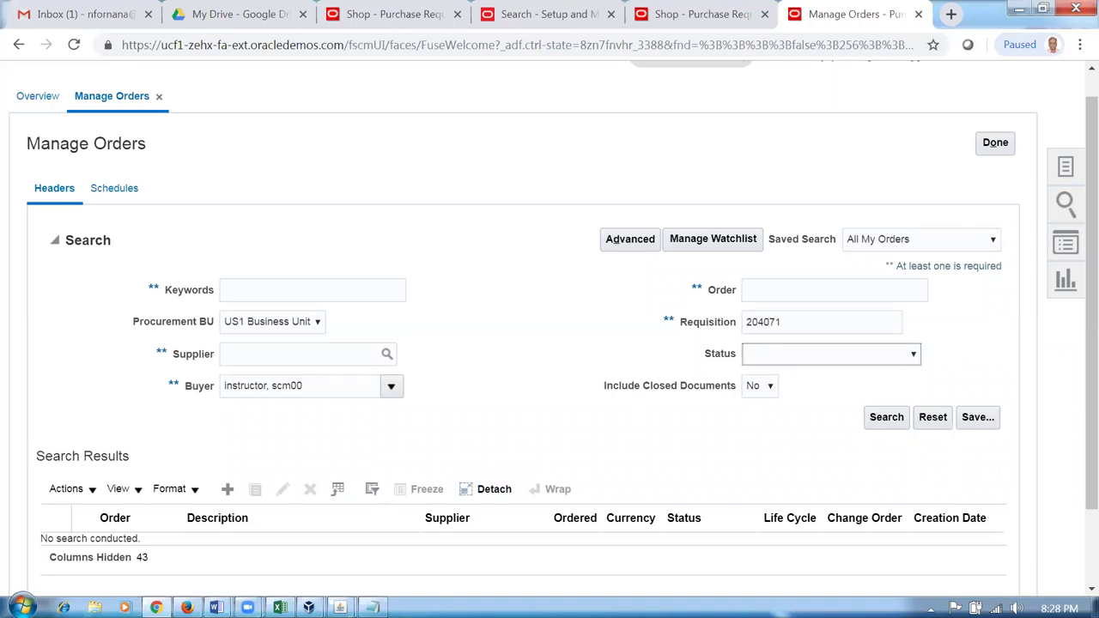
key(Tab)
key(BackSpace)
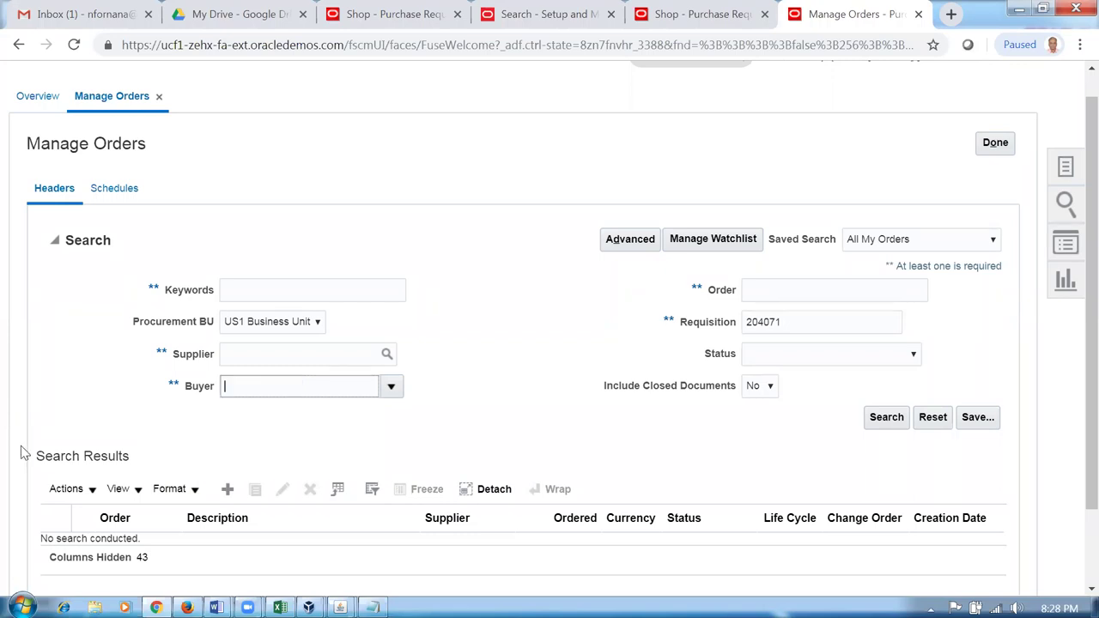
click(893, 417)
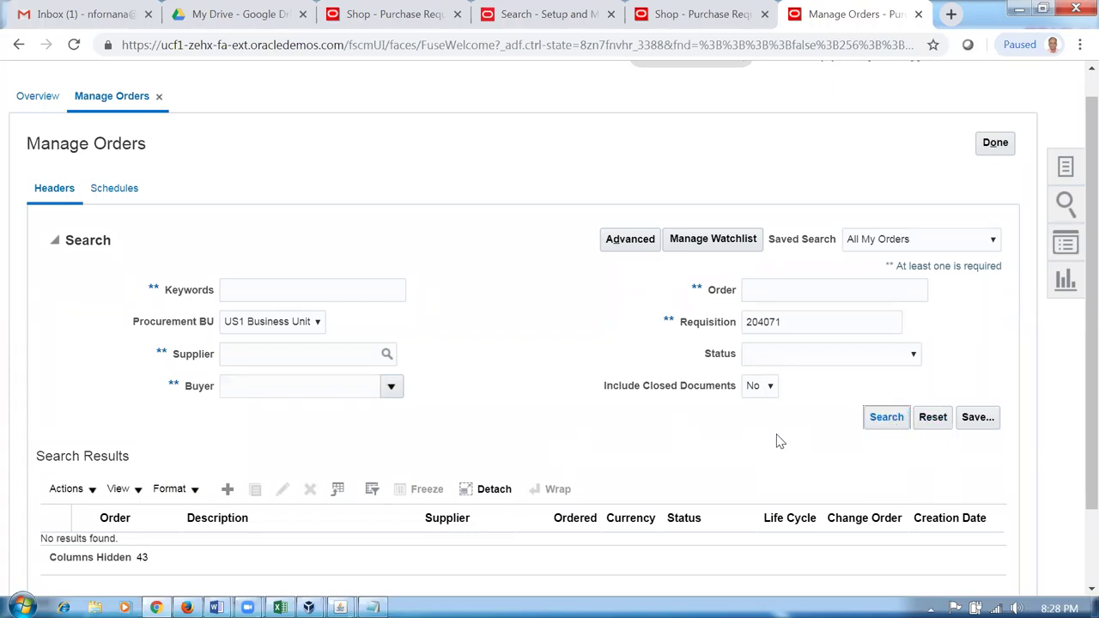
click(886, 419)
click(879, 421)
key(alt+Tab)
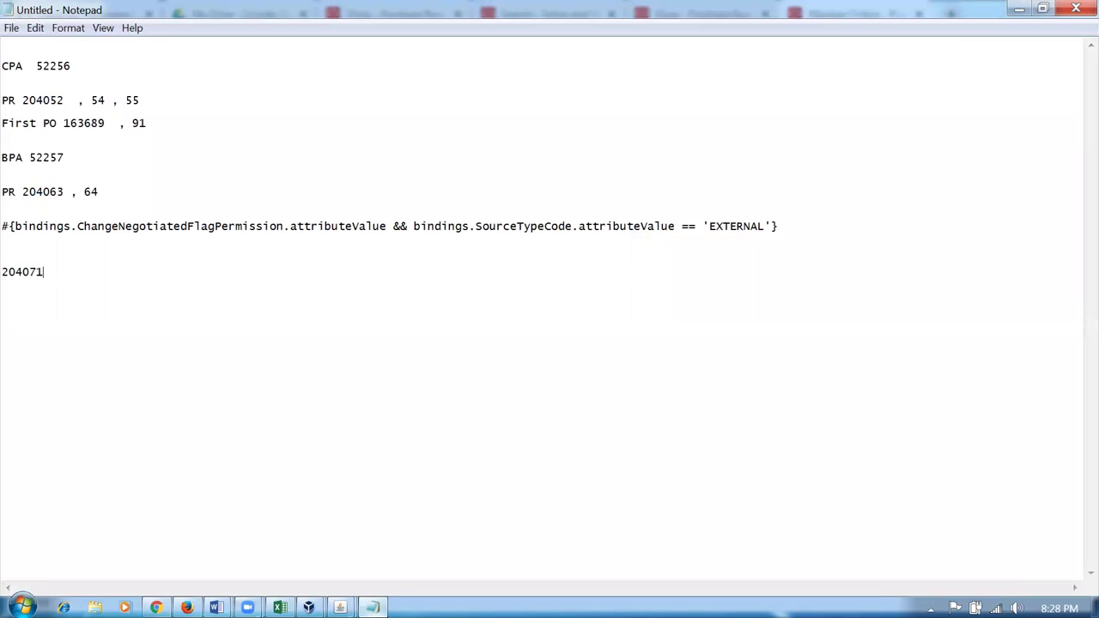
key(alt+Tab)
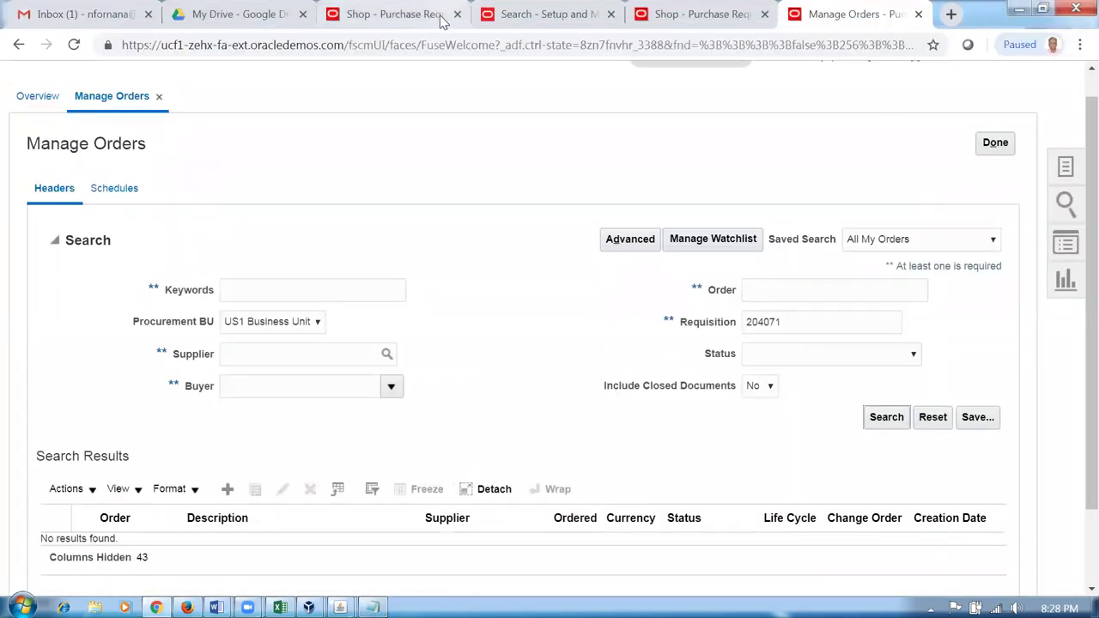
- On the Shop tab, start a new requisition line with item AS00100 Alliance Business Software
click(545, 14)
click(723, 17)
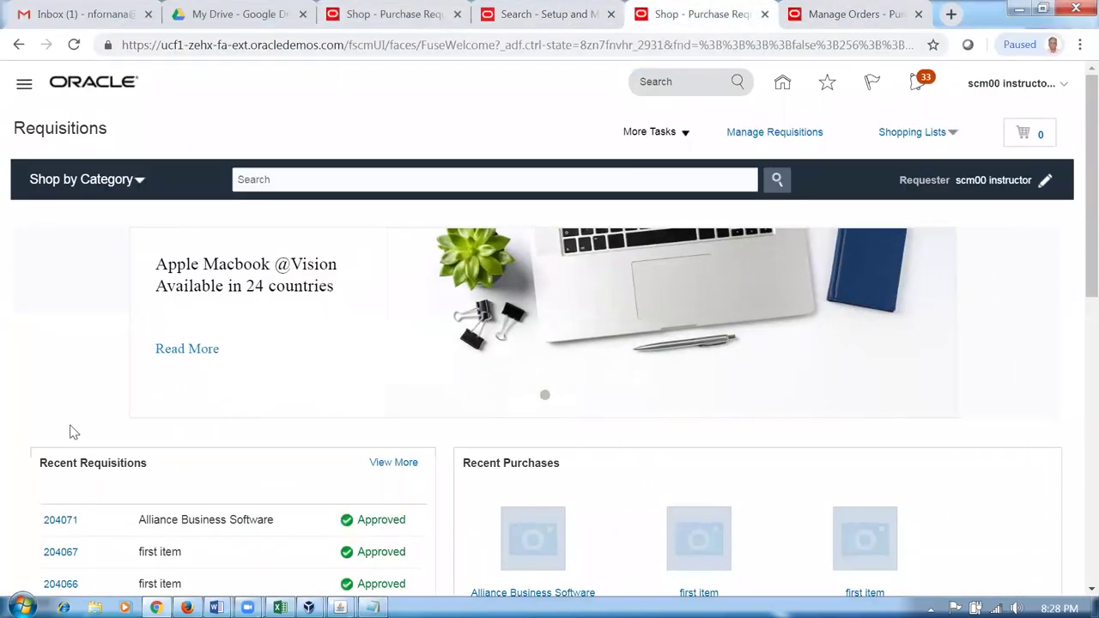
click(633, 140)
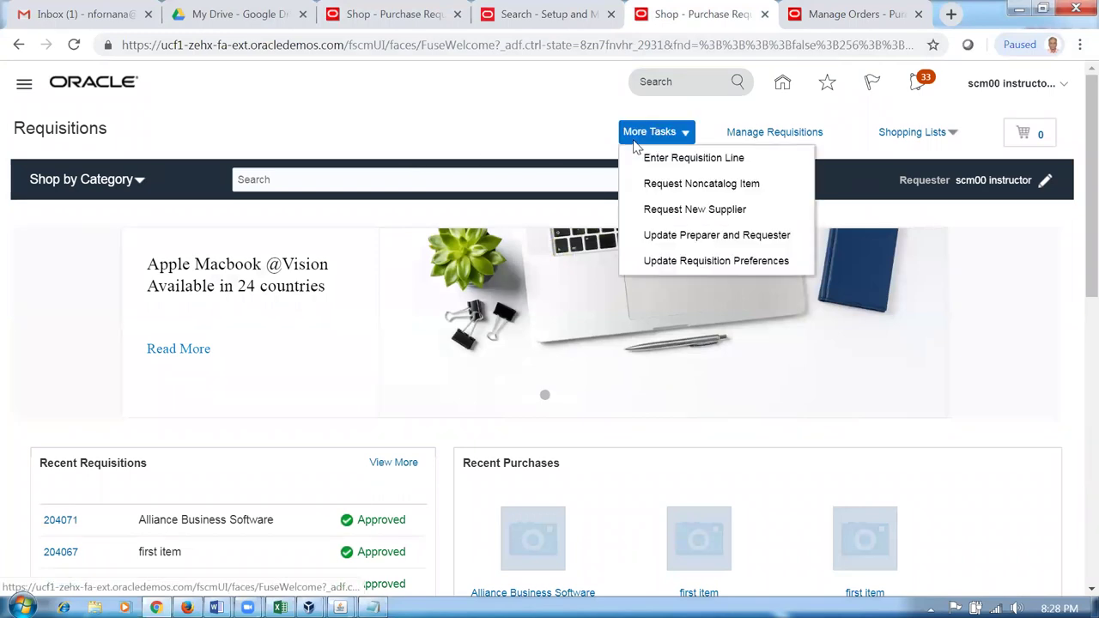
click(658, 158)
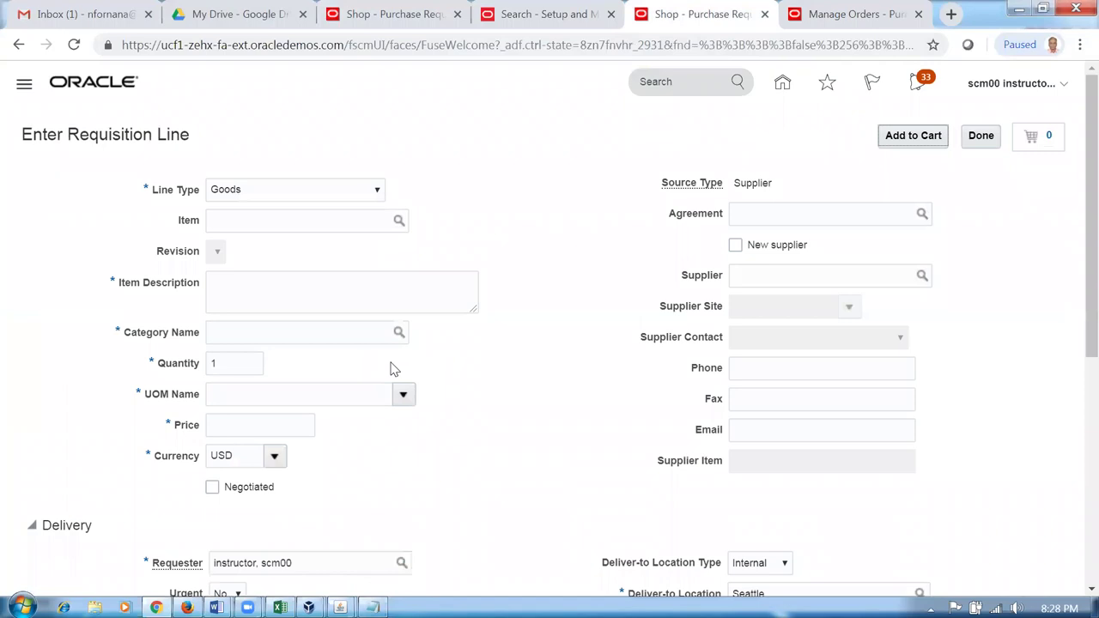
click(272, 222)
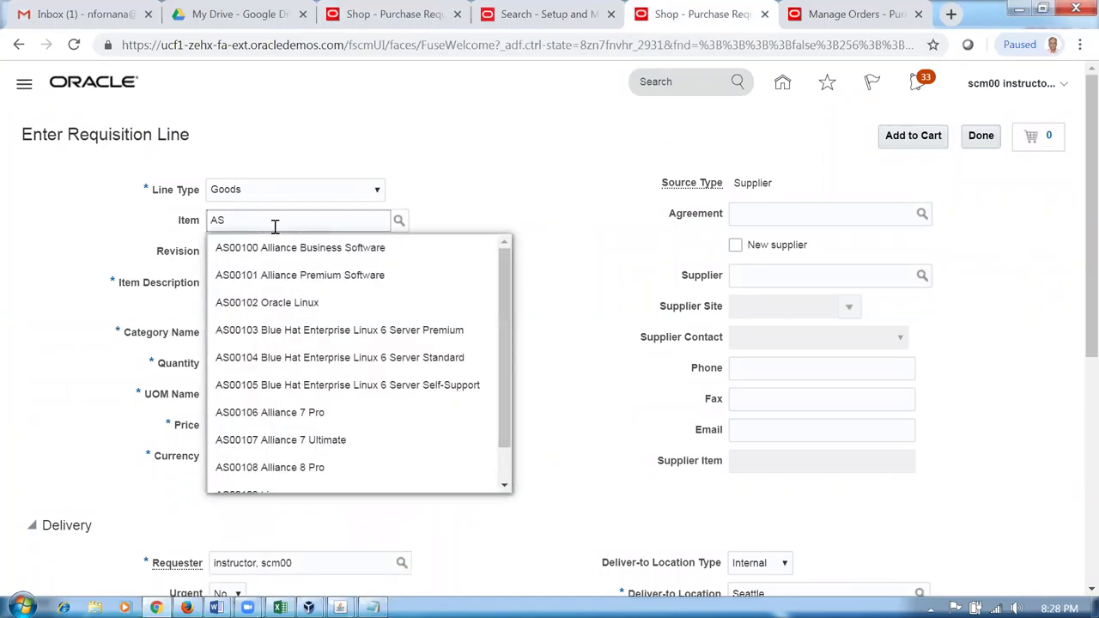
click(272, 247)
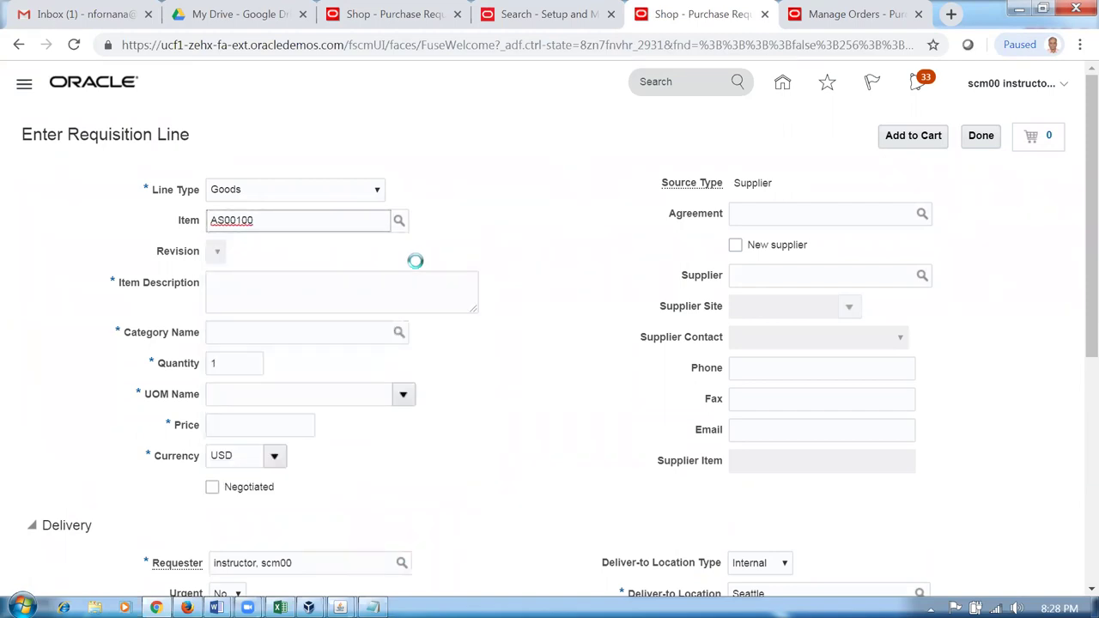
- Duplicate the Manage Orders tab and open Purchase Orders > Process Requisitions
click(846, 15)
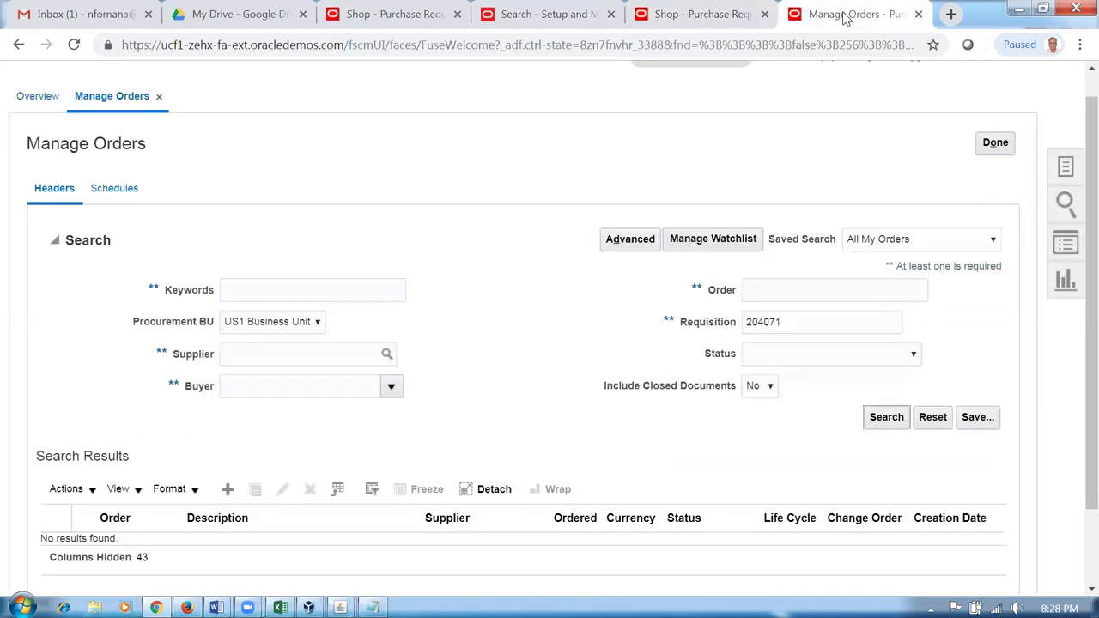
right_click(846, 17)
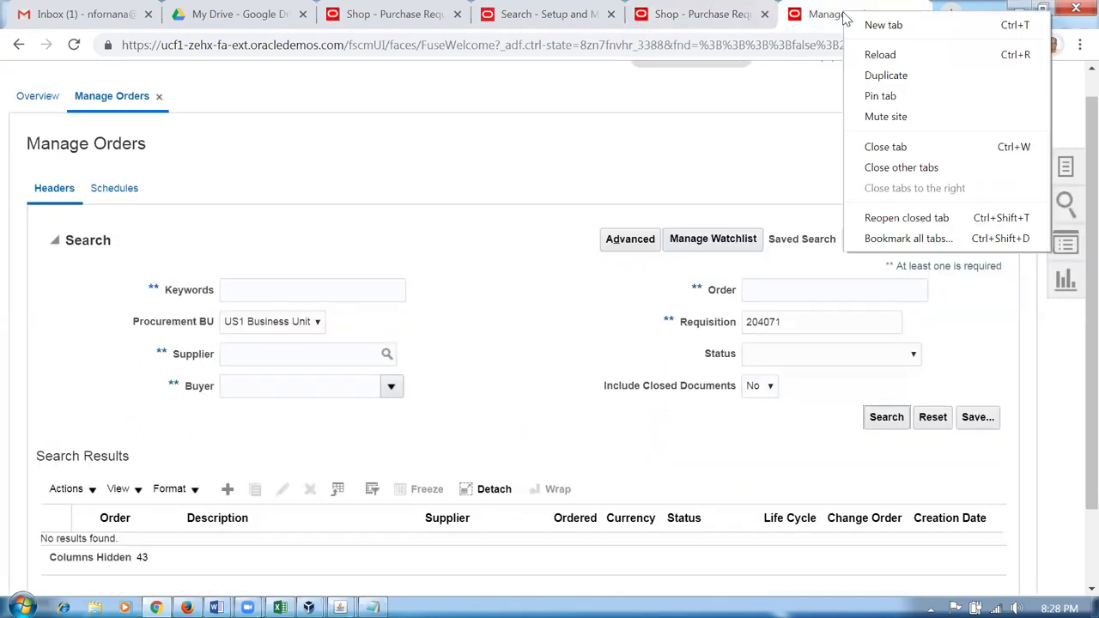
click(880, 75)
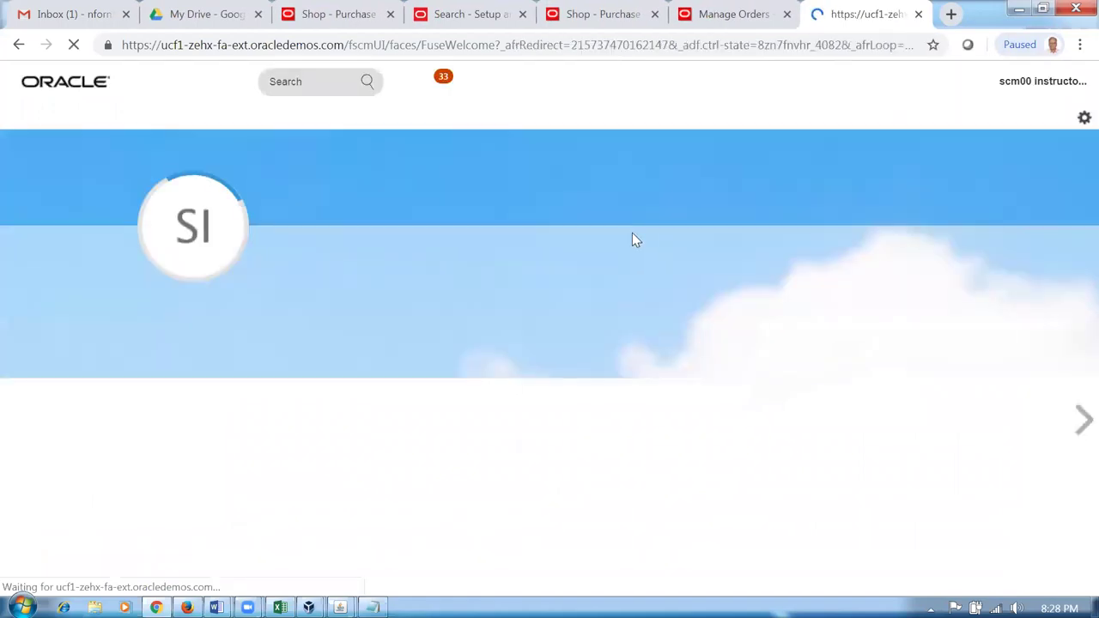
click(598, 462)
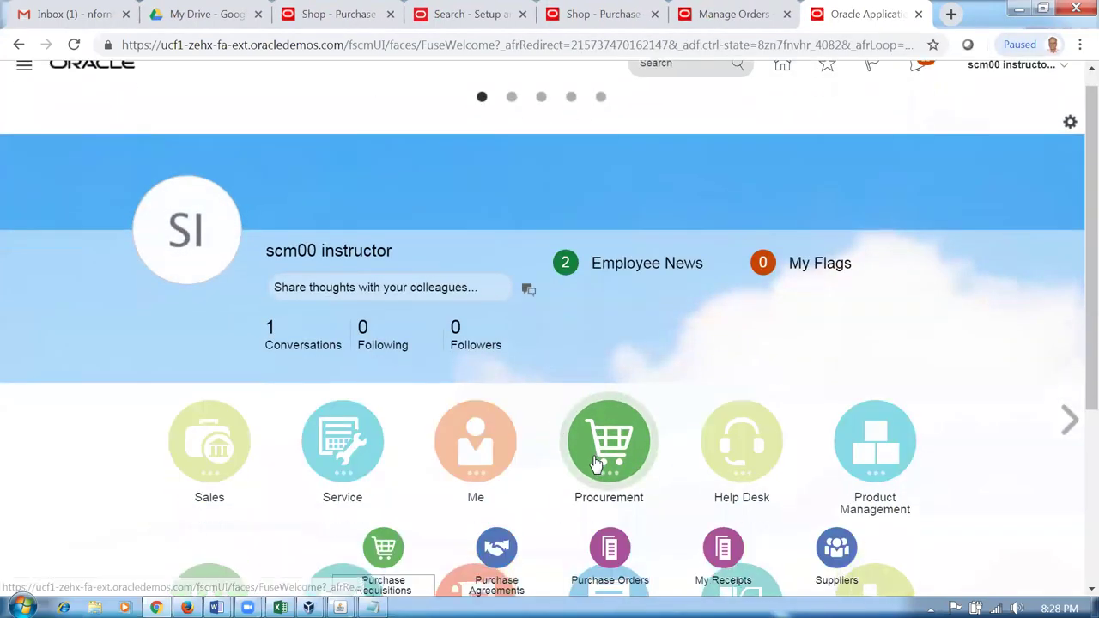
click(610, 546)
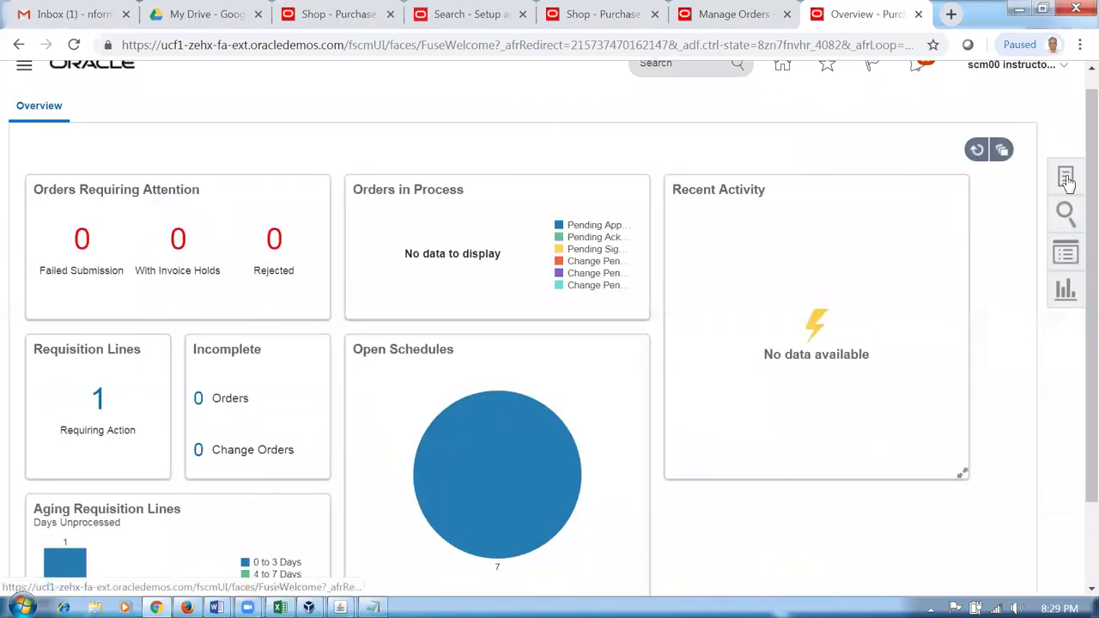
click(1066, 177)
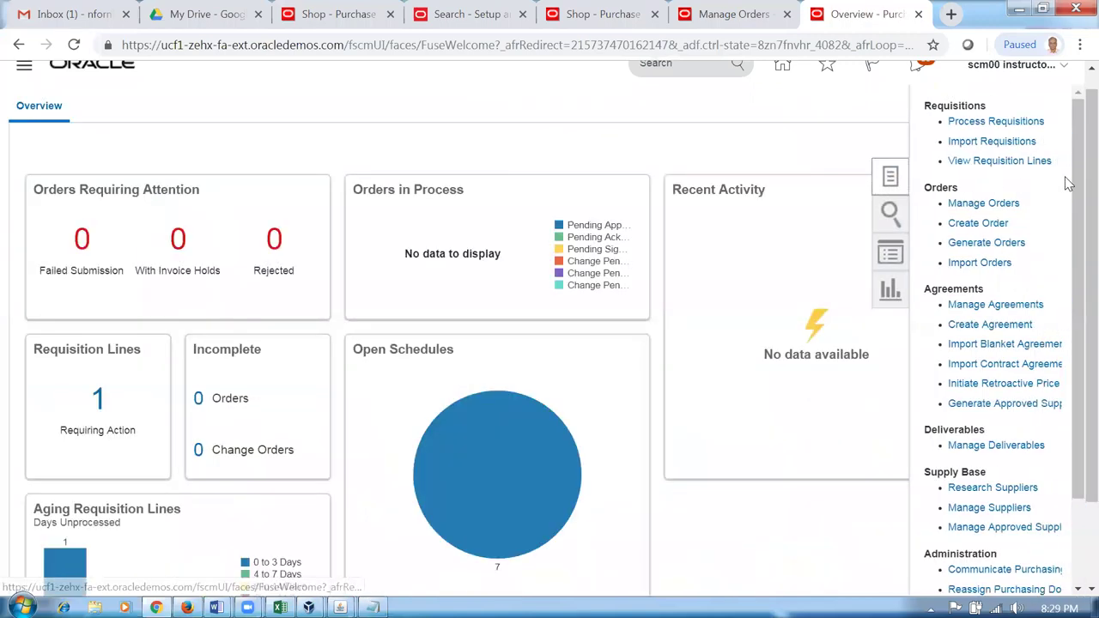
click(1020, 122)
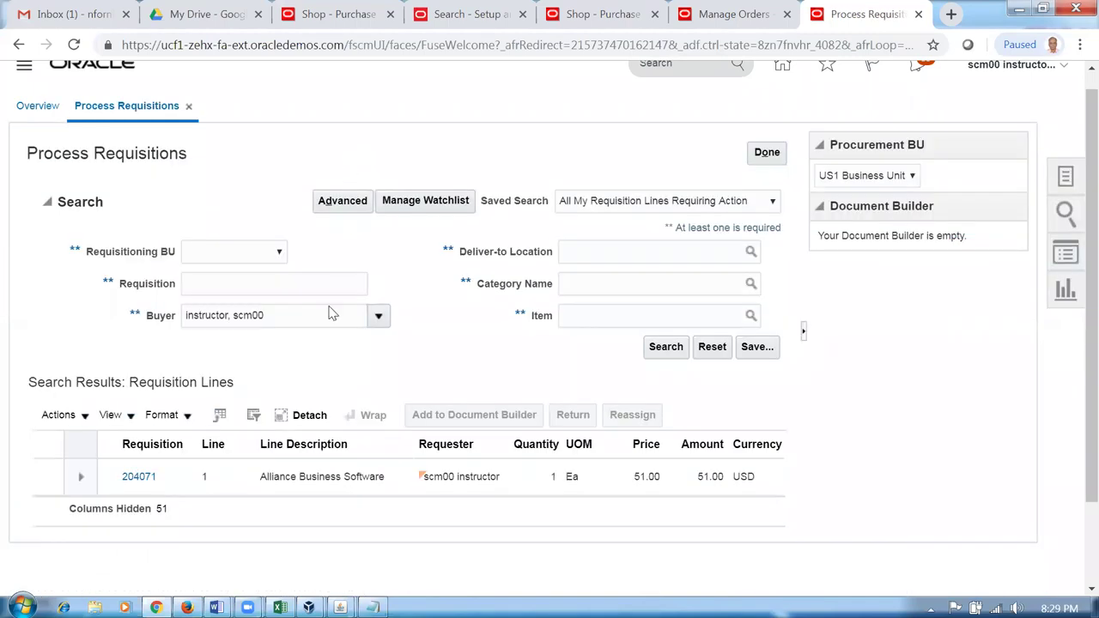
- Search requisition 204071 with the Buyer filter cleared and select its Alliance Business Software line
click(266, 283)
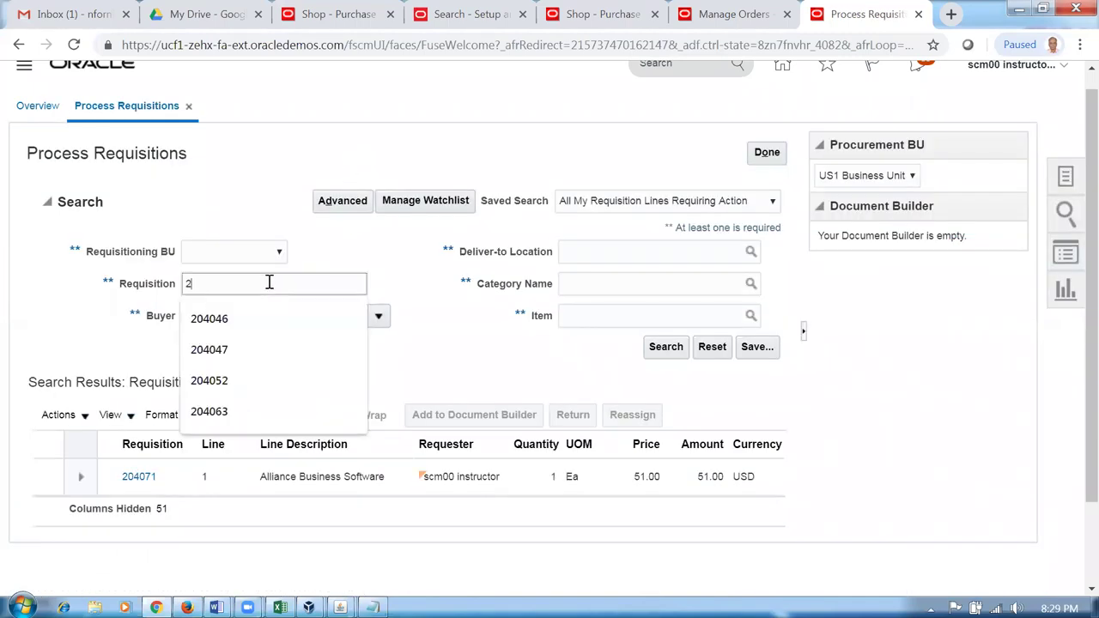
text(204071)
key(Tab)
key(Home)
key(Delete)
key(Delete)
key(Delete)
key(Delete)
key(Delete)
key(Delete)
key(Delete)
key(Delete)
key(Delete)
key(Delete)
key(Delete)
key(Delete)
key(Delete)
key(Delete)
key(Delete)
key(Delete)
key(Delete)
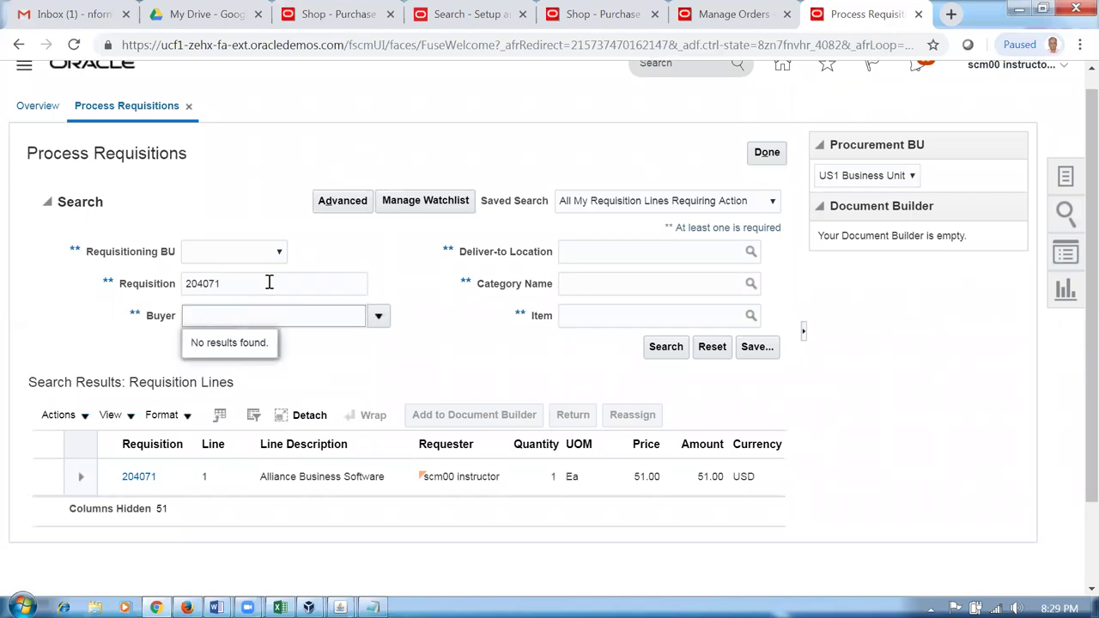
click(685, 346)
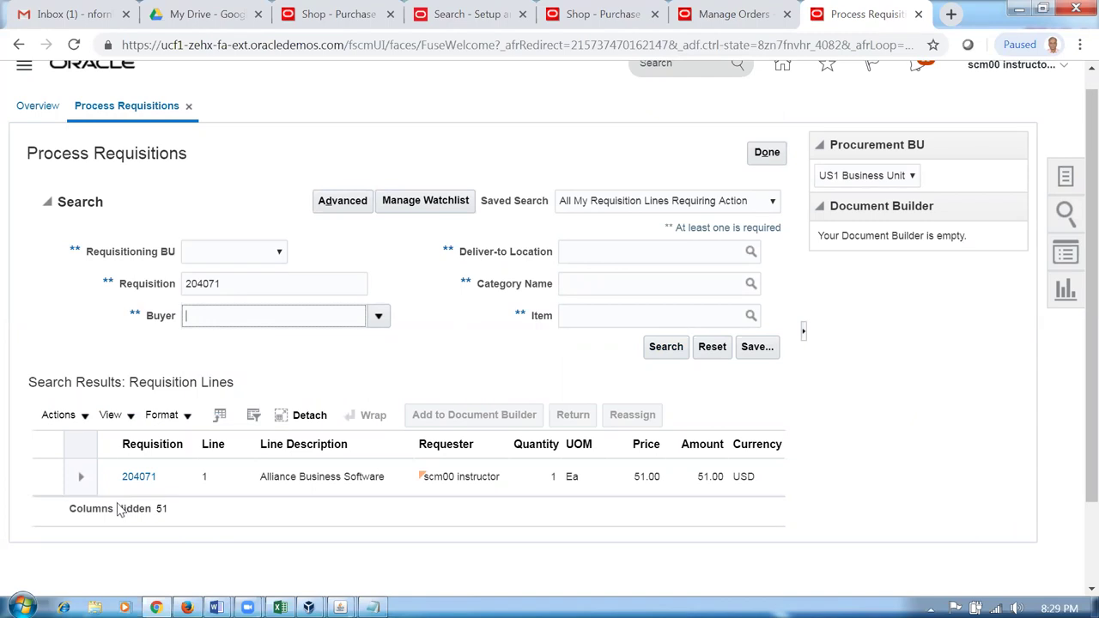
click(45, 479)
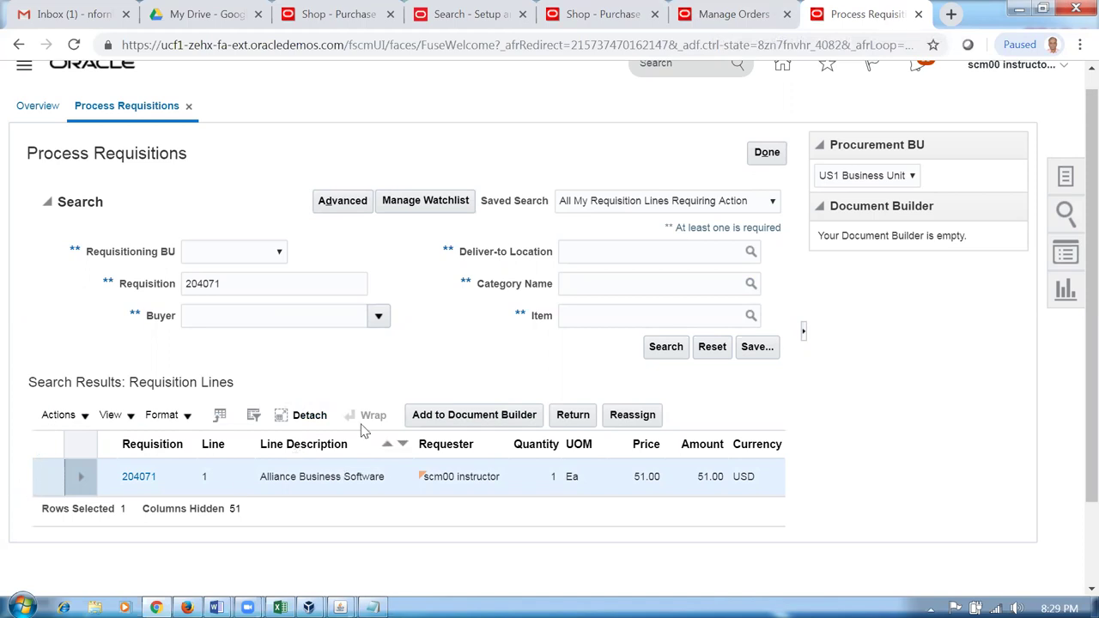
- Add requisition 204071's line to the Document Builder with no supplier and create the purchase order
click(433, 416)
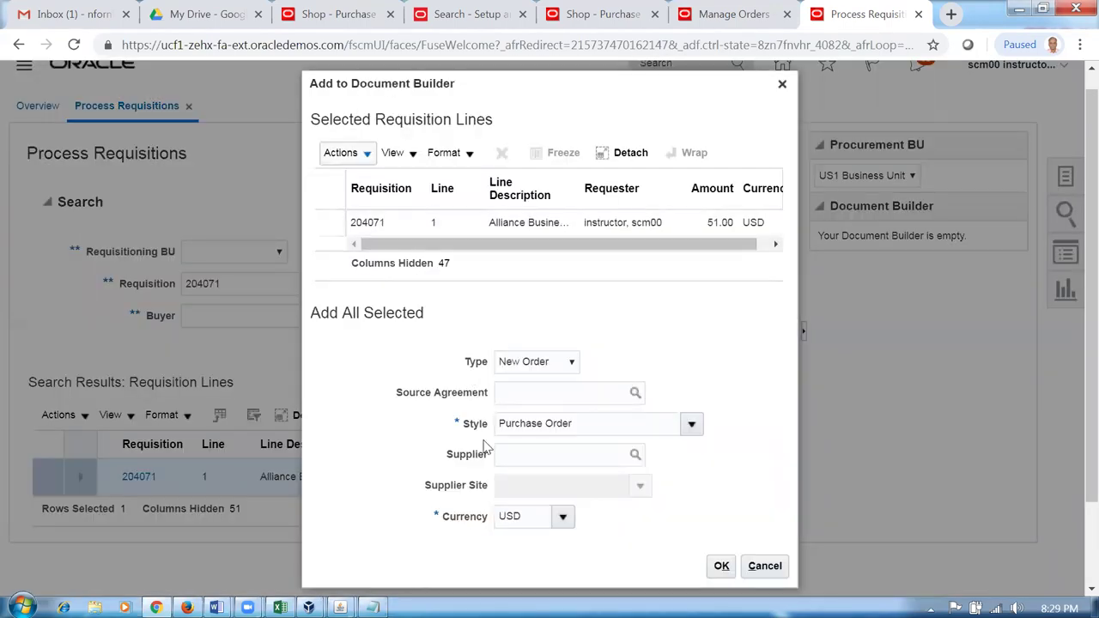
click(534, 459)
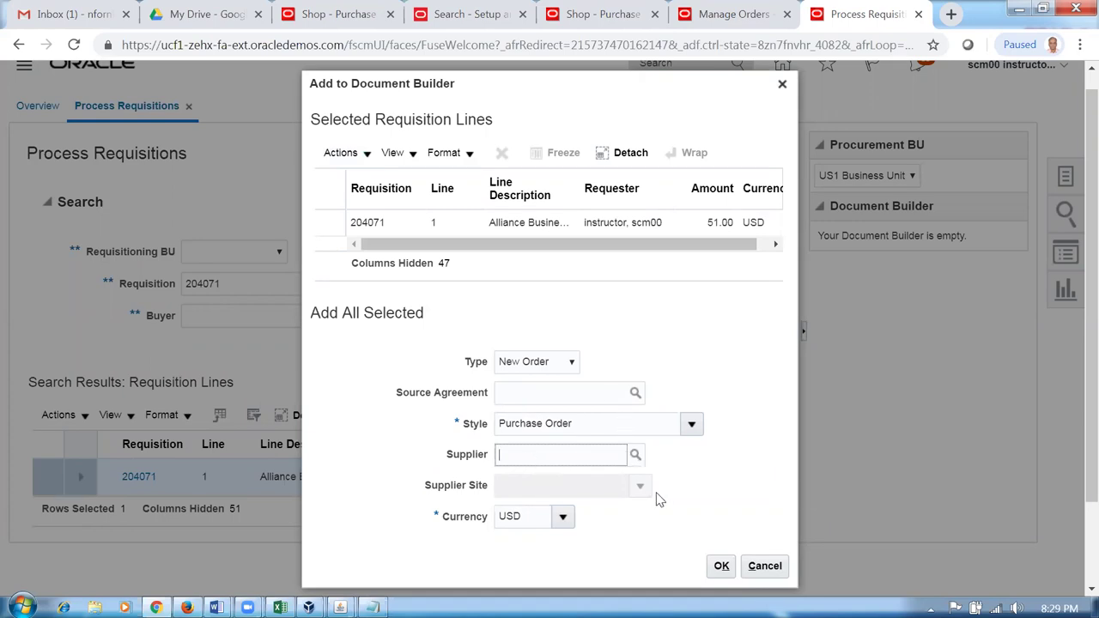
click(720, 565)
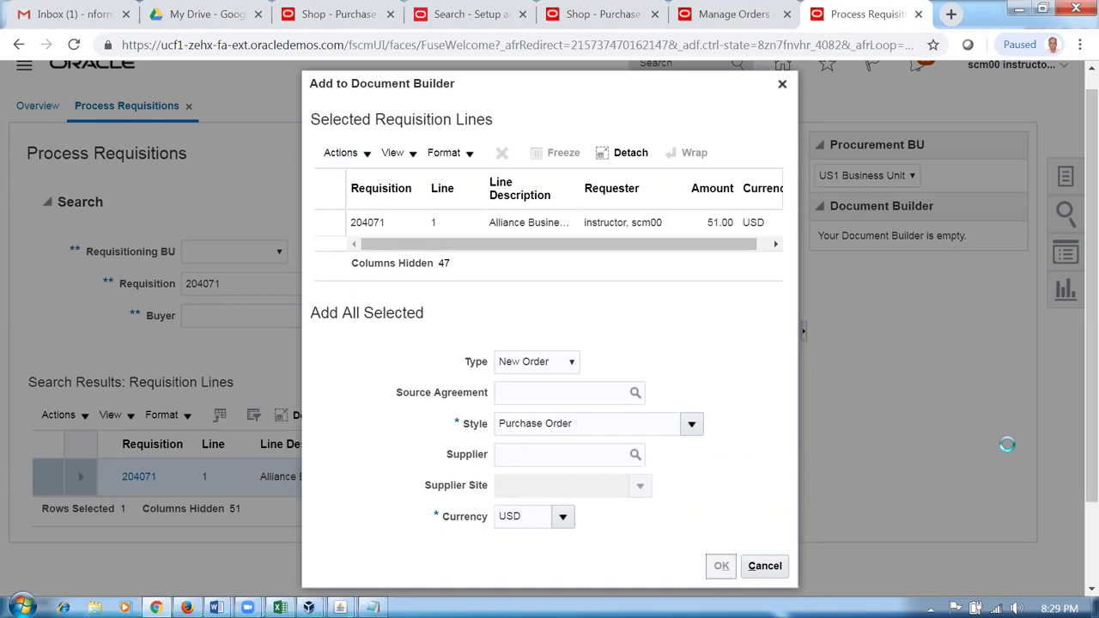
scroll(993, 453, down, 3)
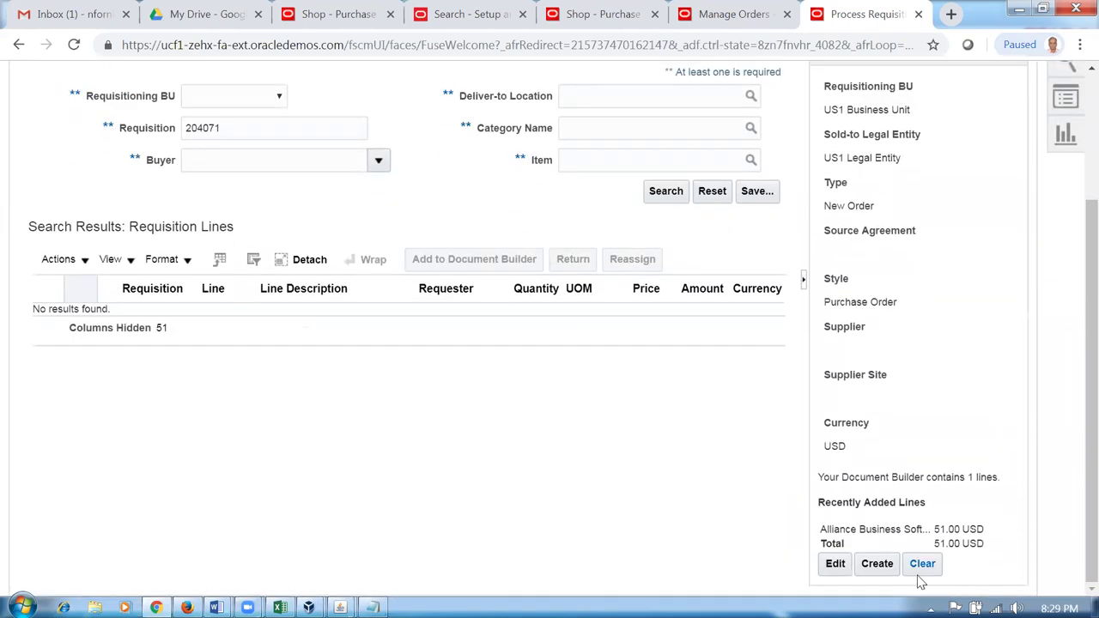
click(879, 570)
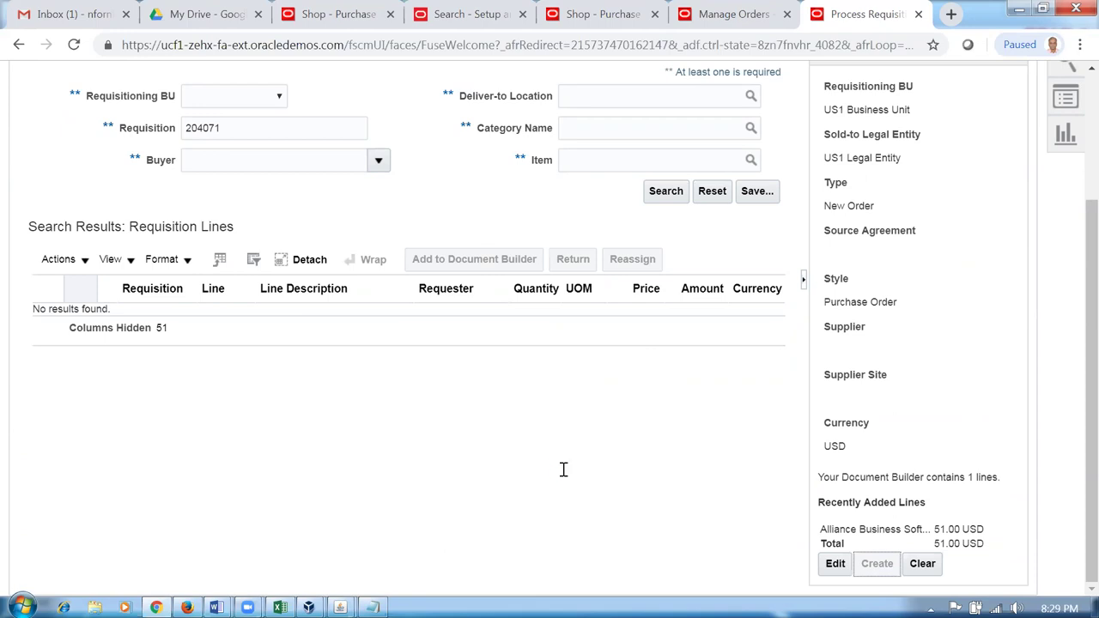
- Dismiss the confirmation, review purchase order 163697, and return to the Enter Requisition Line page
click(653, 223)
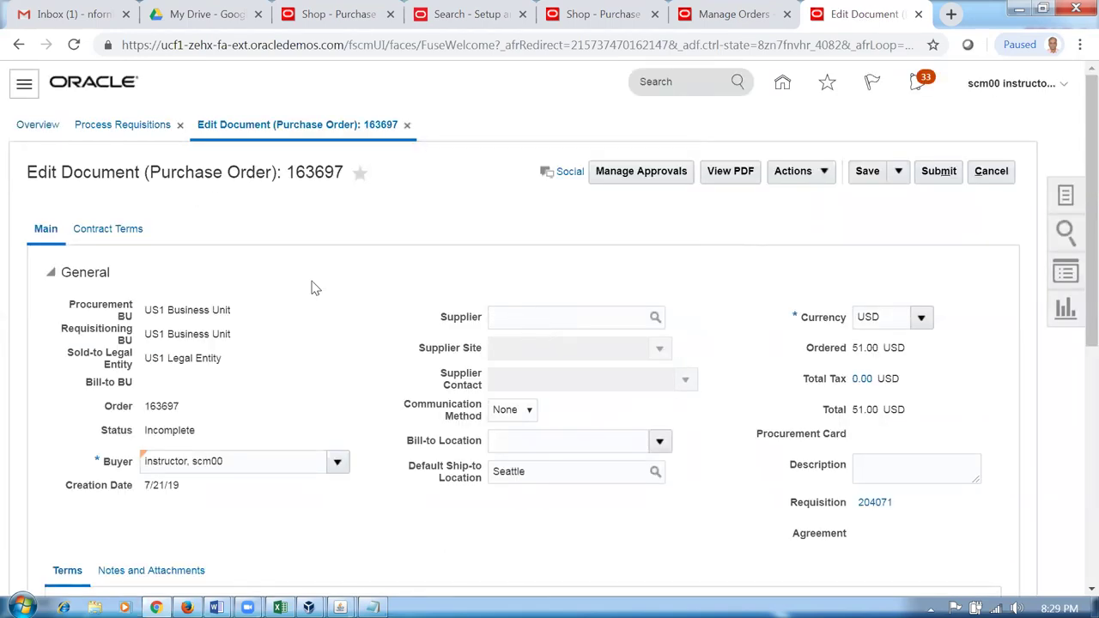
scroll(314, 288, down, 5)
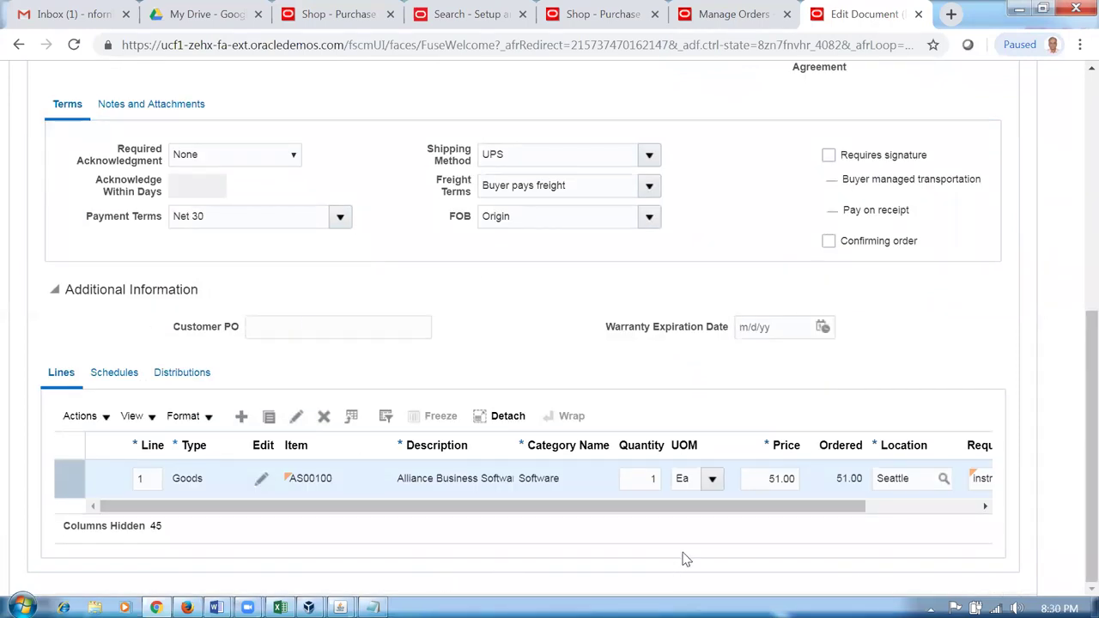
scroll(678, 536, up, 3)
click(734, 14)
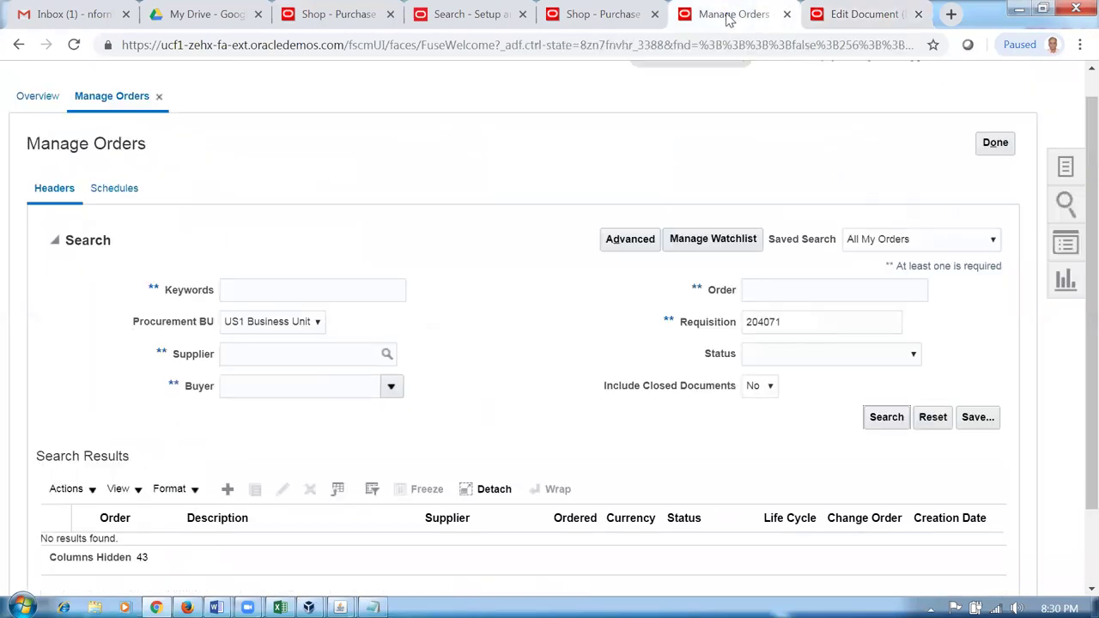
click(601, 14)
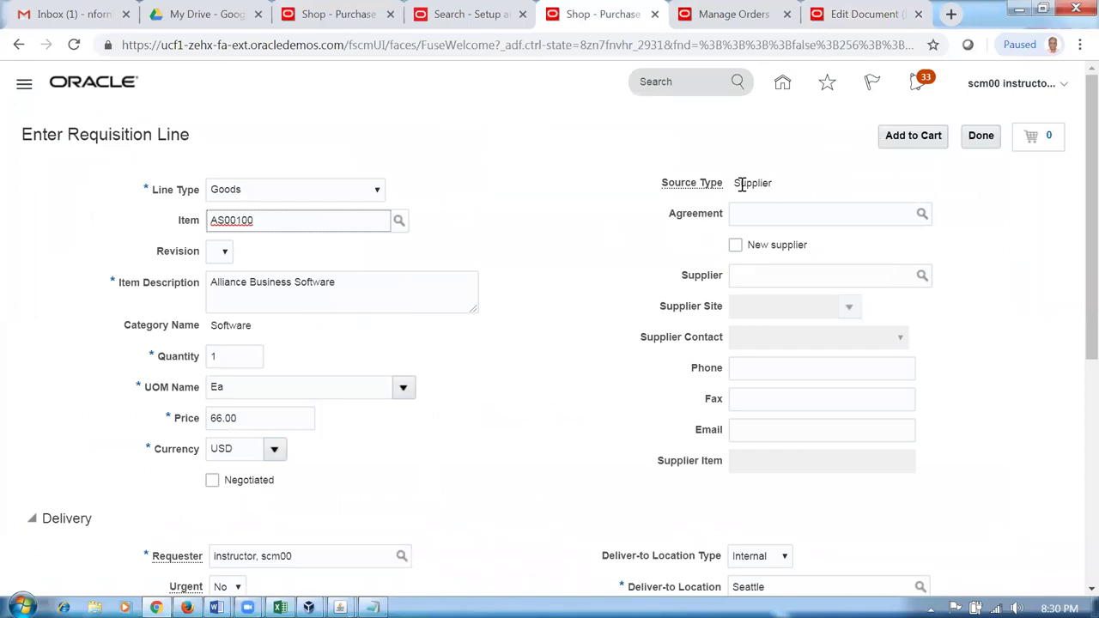
- Choose aa1_sup1 as the line's supplier from a supplier search for 'a'
click(748, 279)
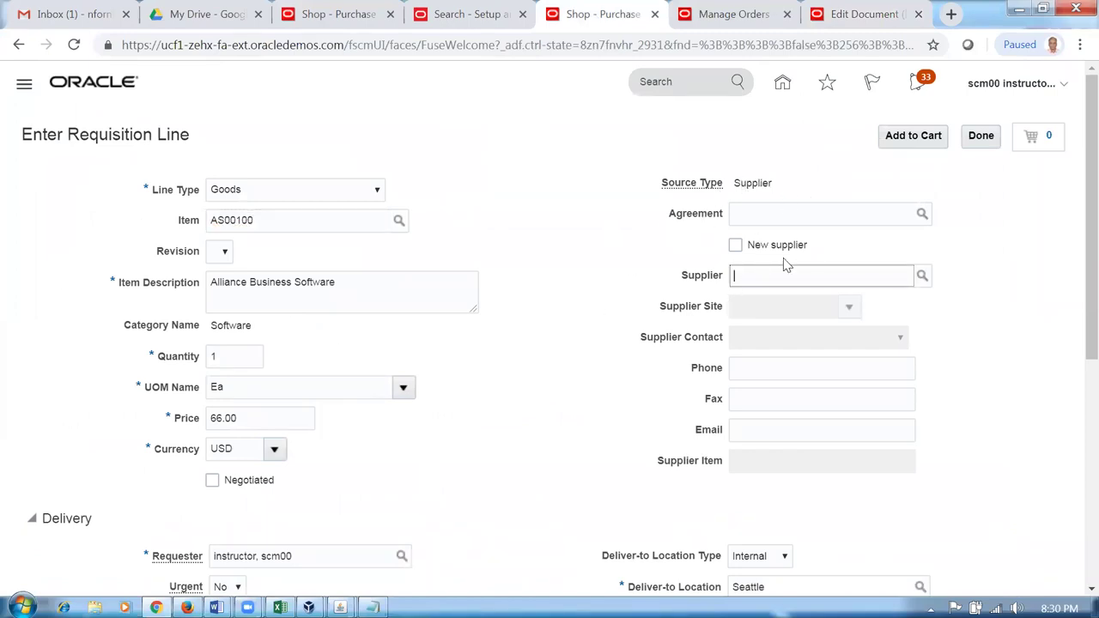
text(aa)
click(920, 277)
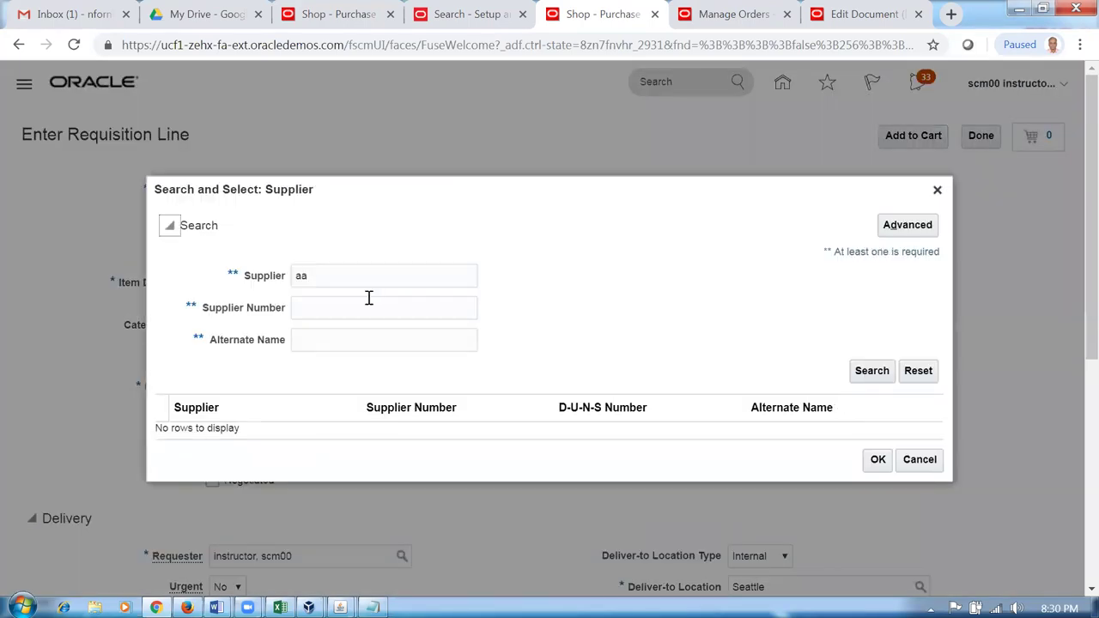
double_click(353, 278)
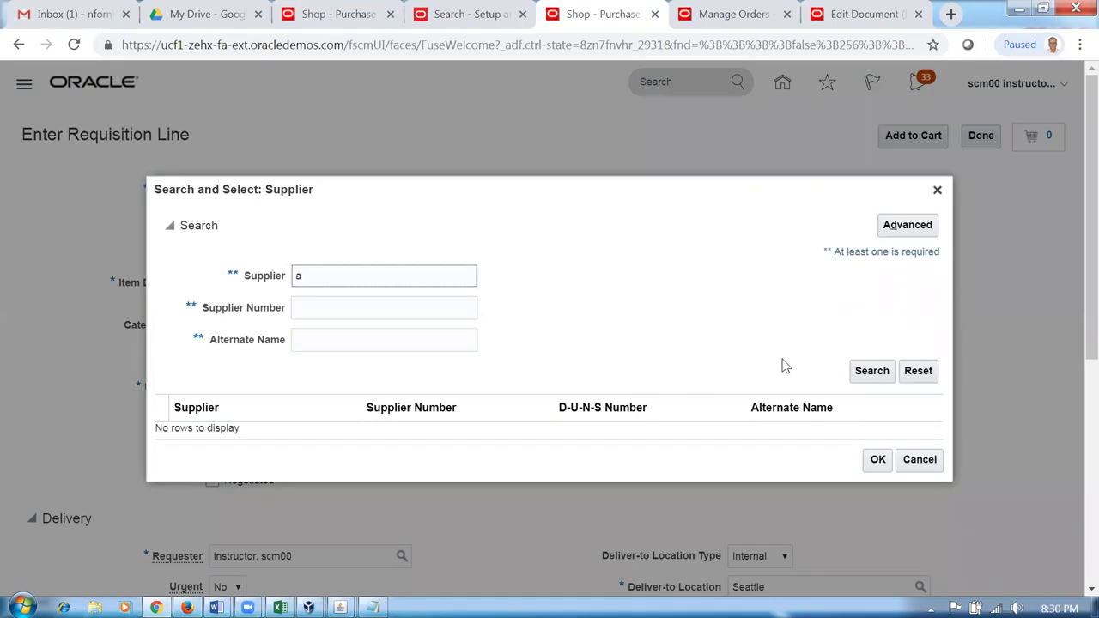
click(877, 374)
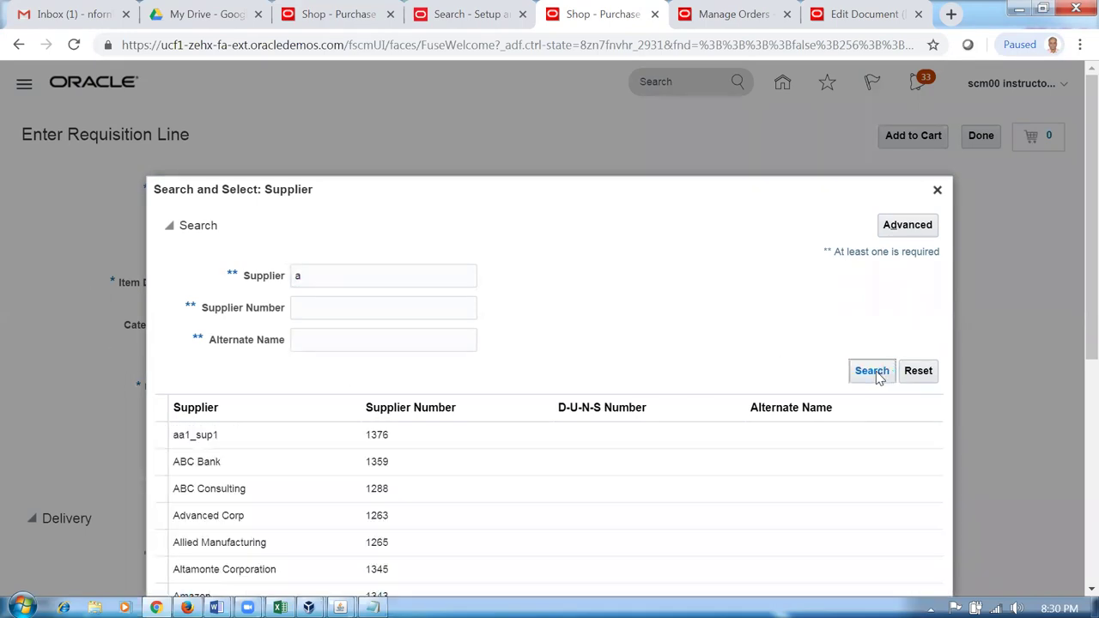
click(247, 339)
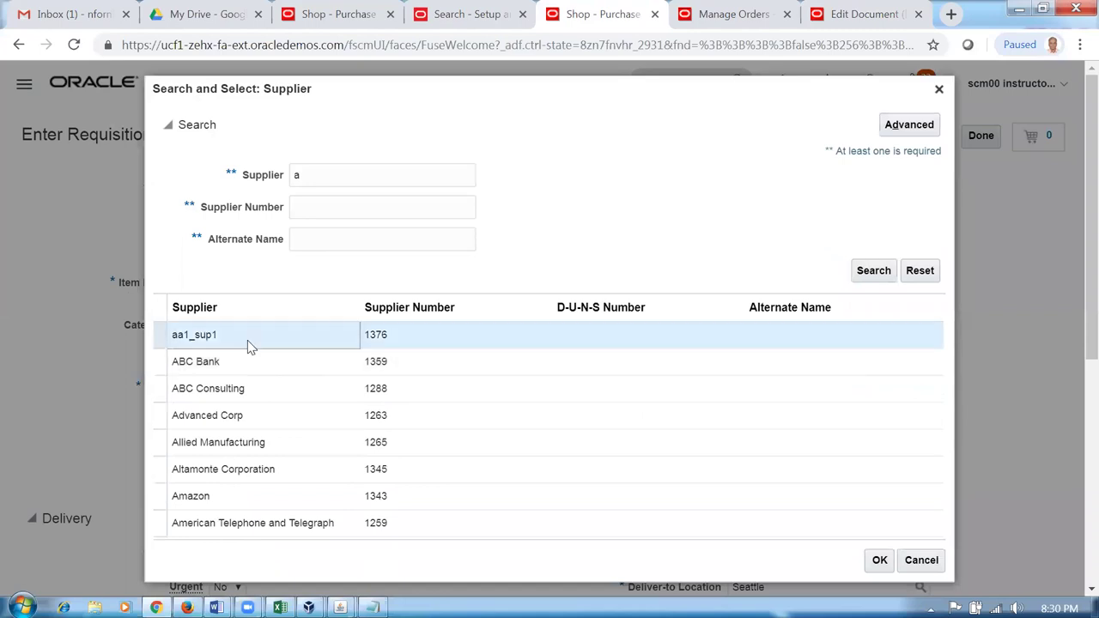
click(879, 561)
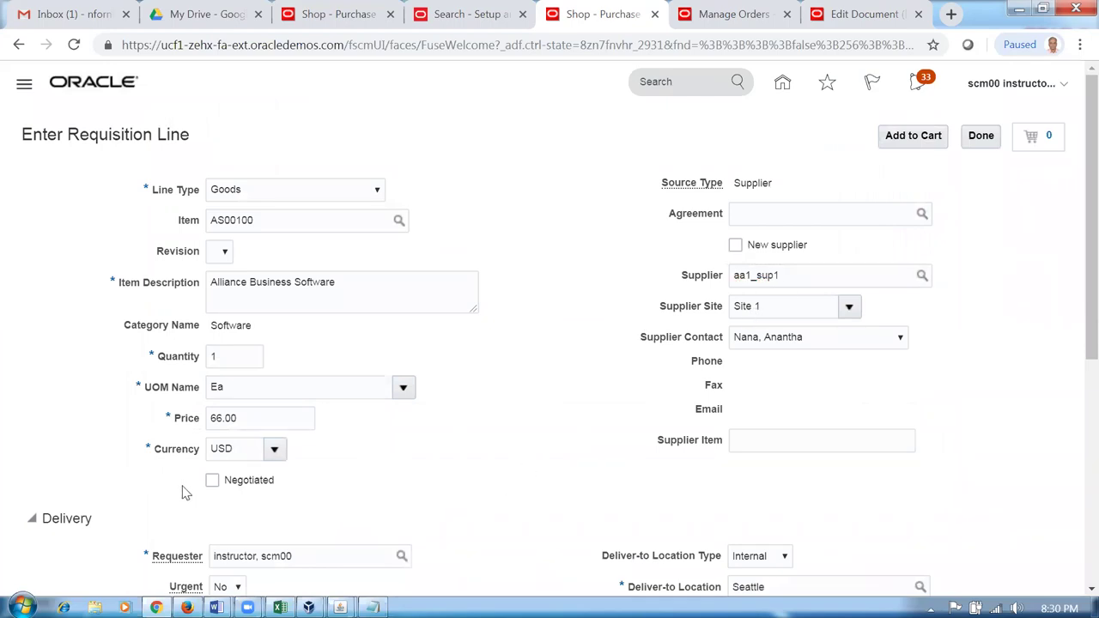
- Mark the price as negotiated, set it to 45.00 USD, and set quantity to 5
click(212, 481)
double_click(252, 421)
text(45)
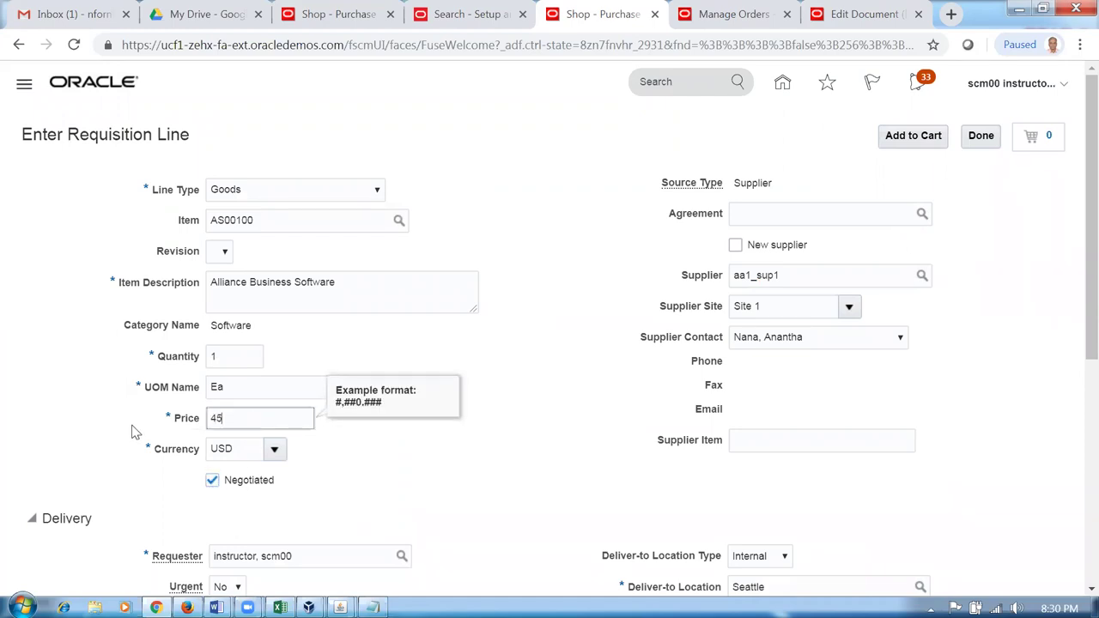
key(Tab)
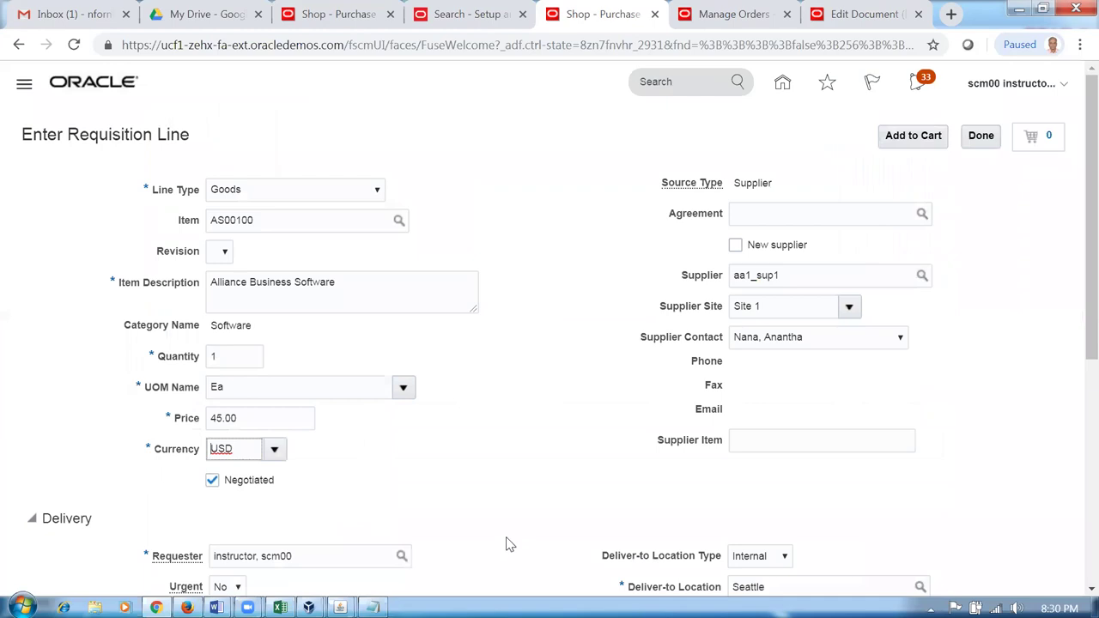
click(159, 364)
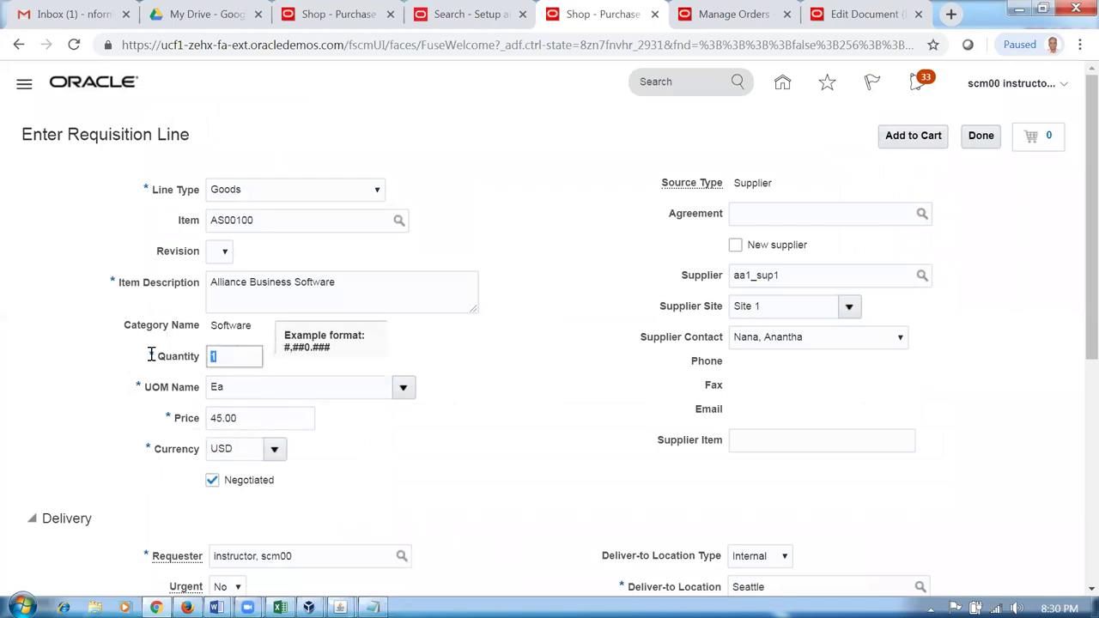
text(5)
key(Tab)
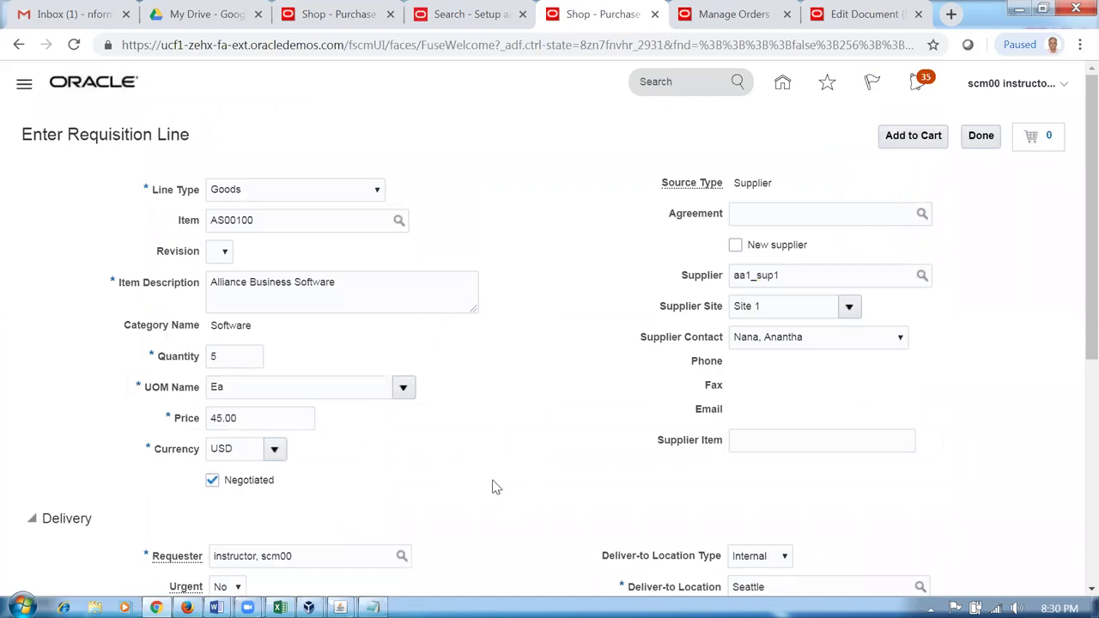
scroll(495, 487, down, 2)
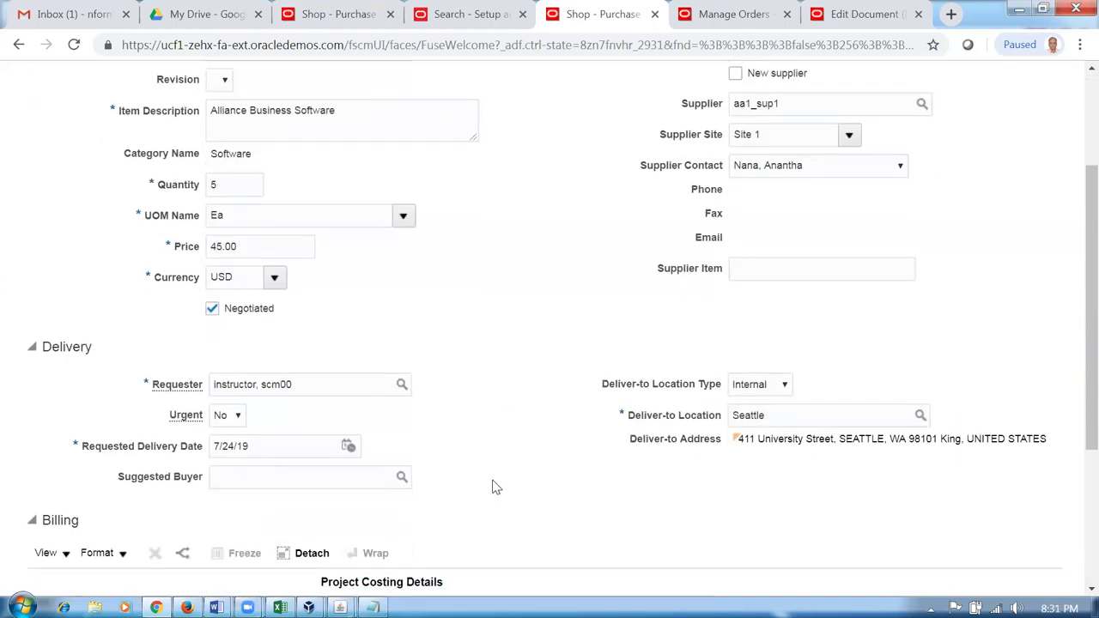
scroll(496, 487, down, 2)
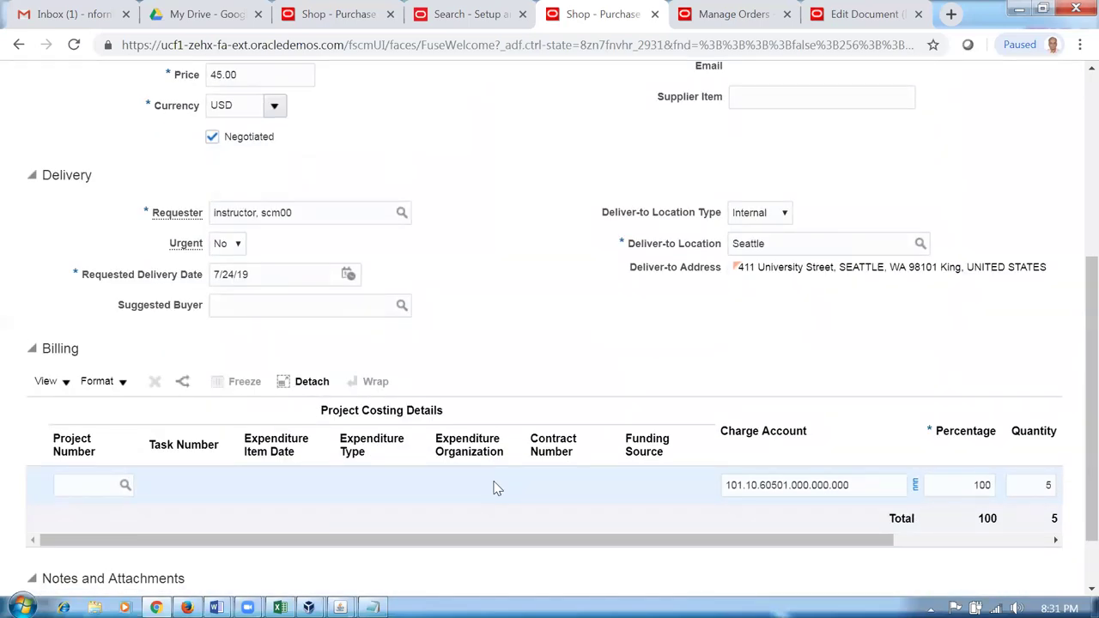
scroll(495, 486, up, 3)
scroll(495, 487, up, 1)
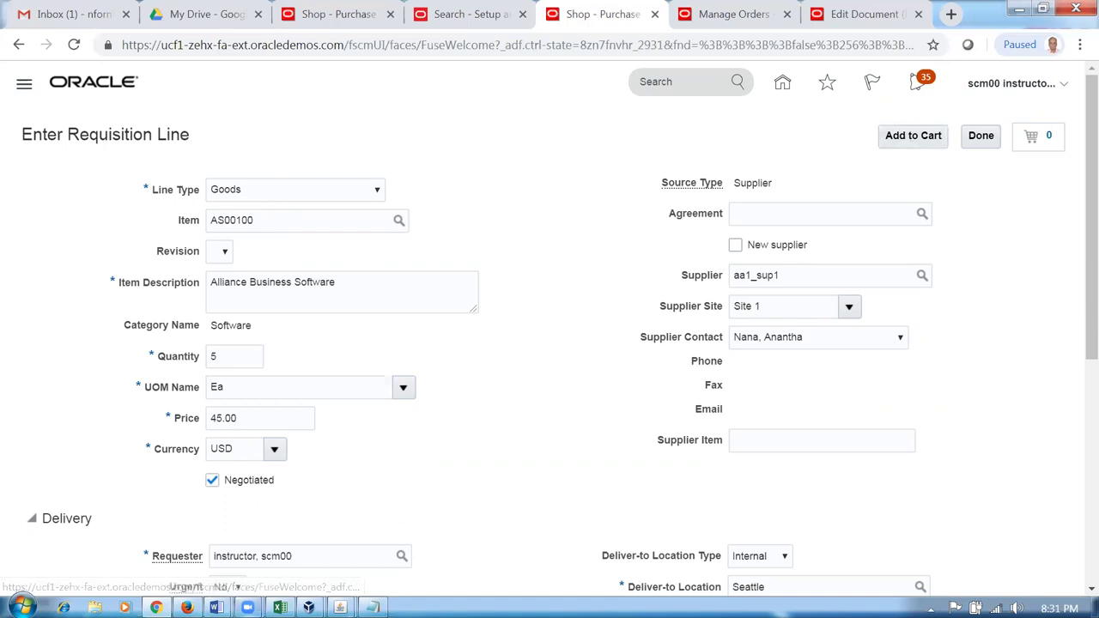
- Add the Alliance Business Software line to the cart, retrying after the record-locked error
click(937, 138)
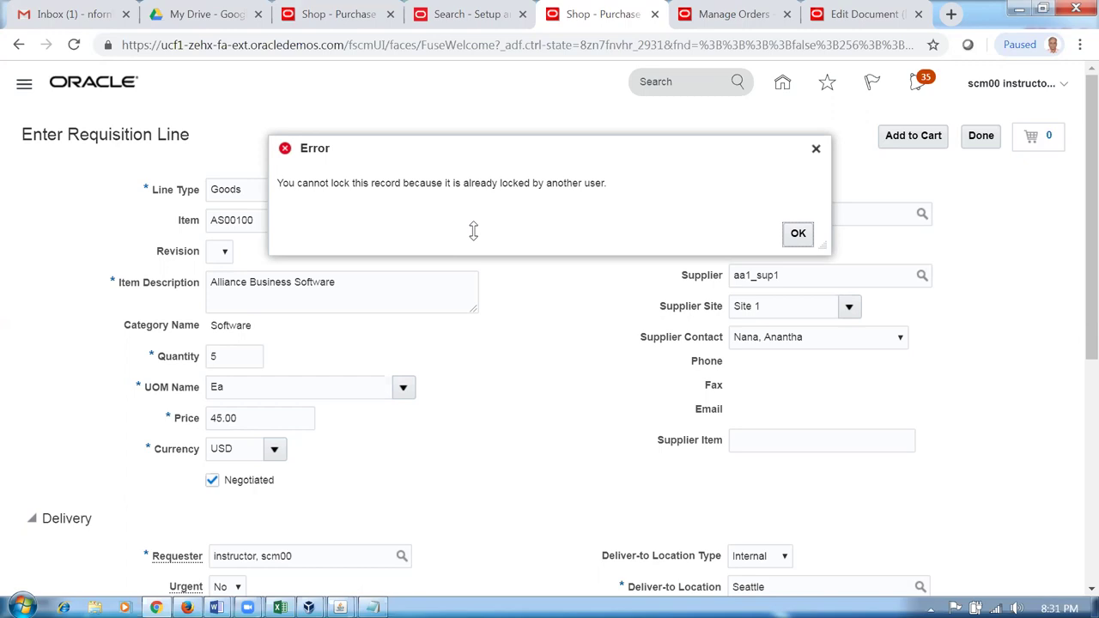
click(799, 235)
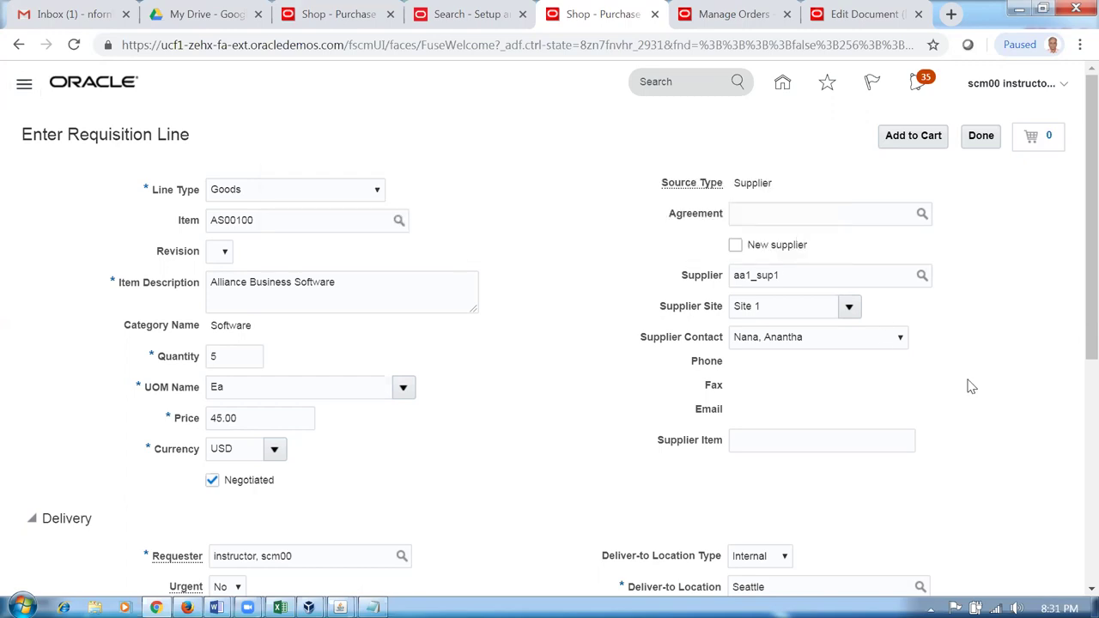
scroll(468, 432, down, 5)
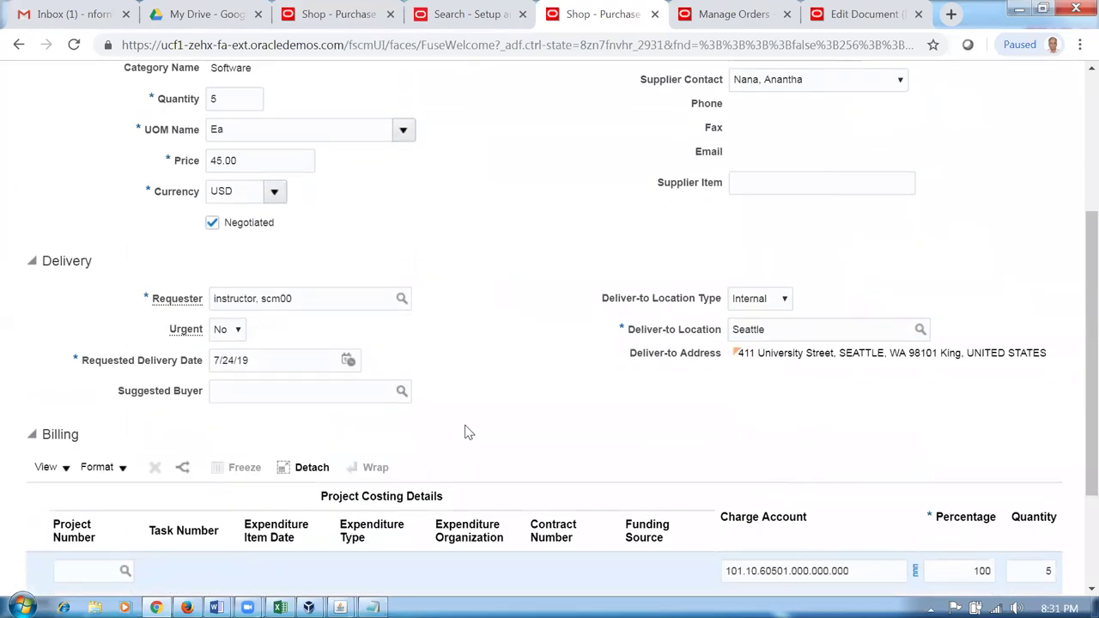
scroll(469, 430, up, 5)
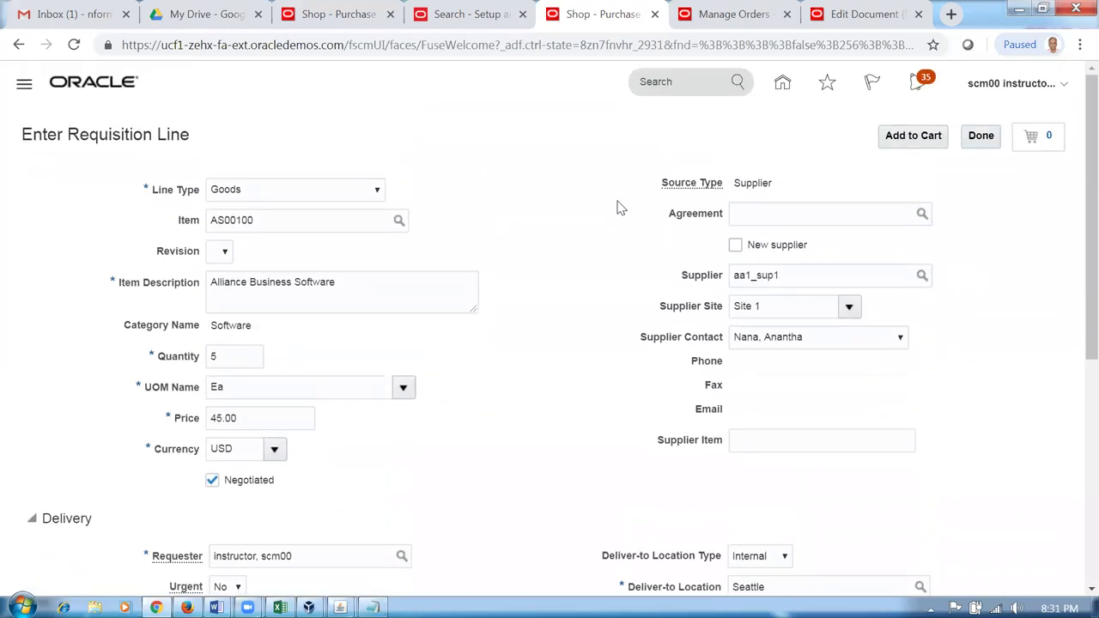
click(935, 135)
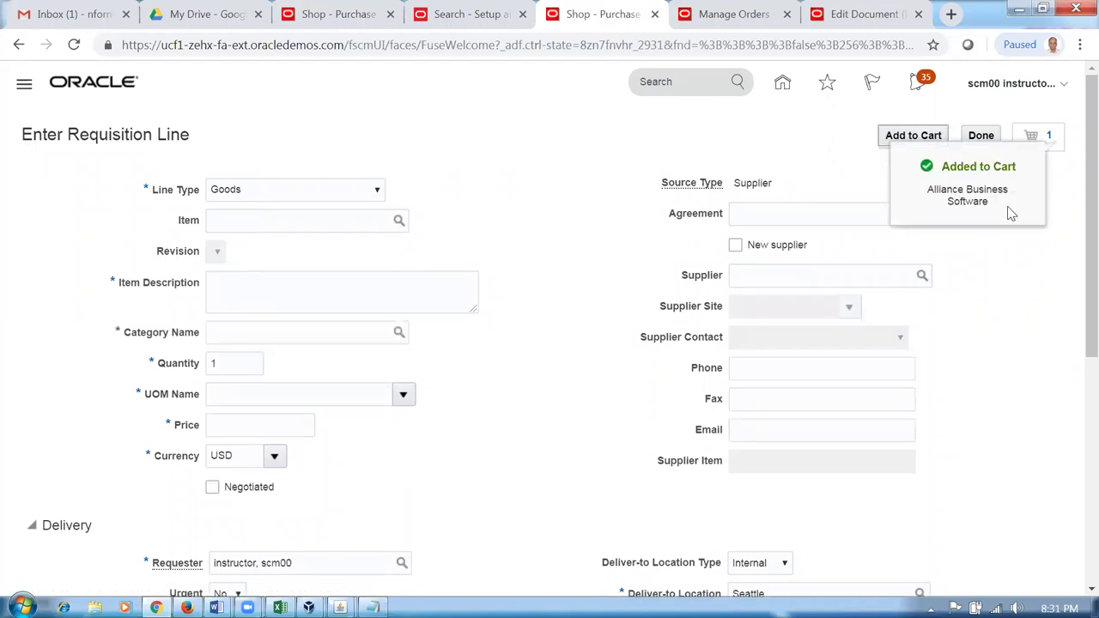
- Review and submit the cart as requisition 204072, then open it from Recent Requisitions
click(1045, 139)
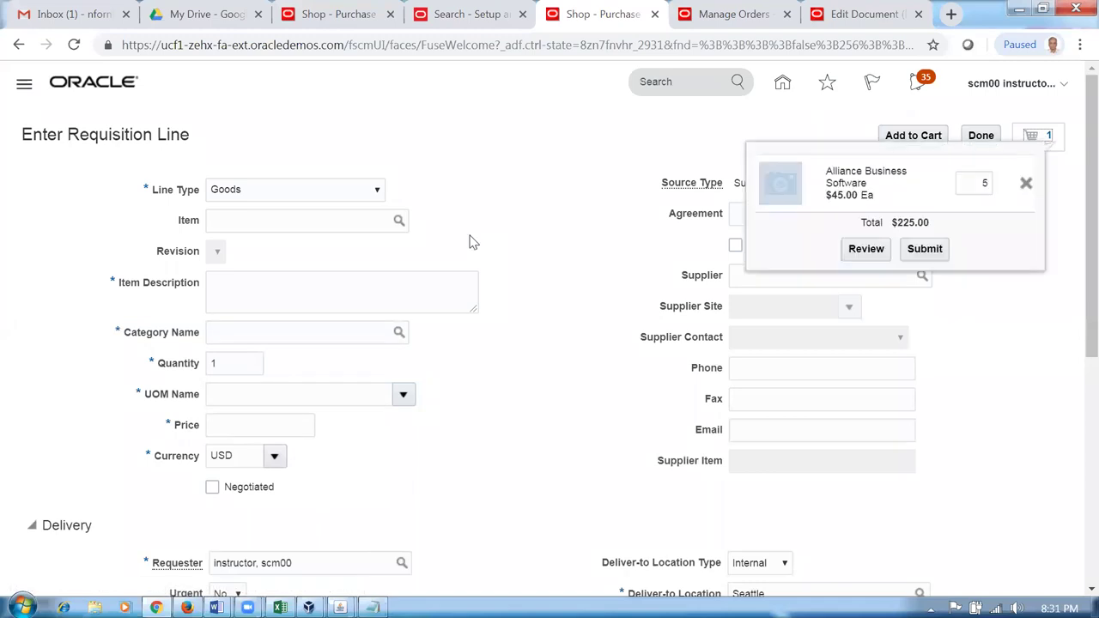
click(858, 248)
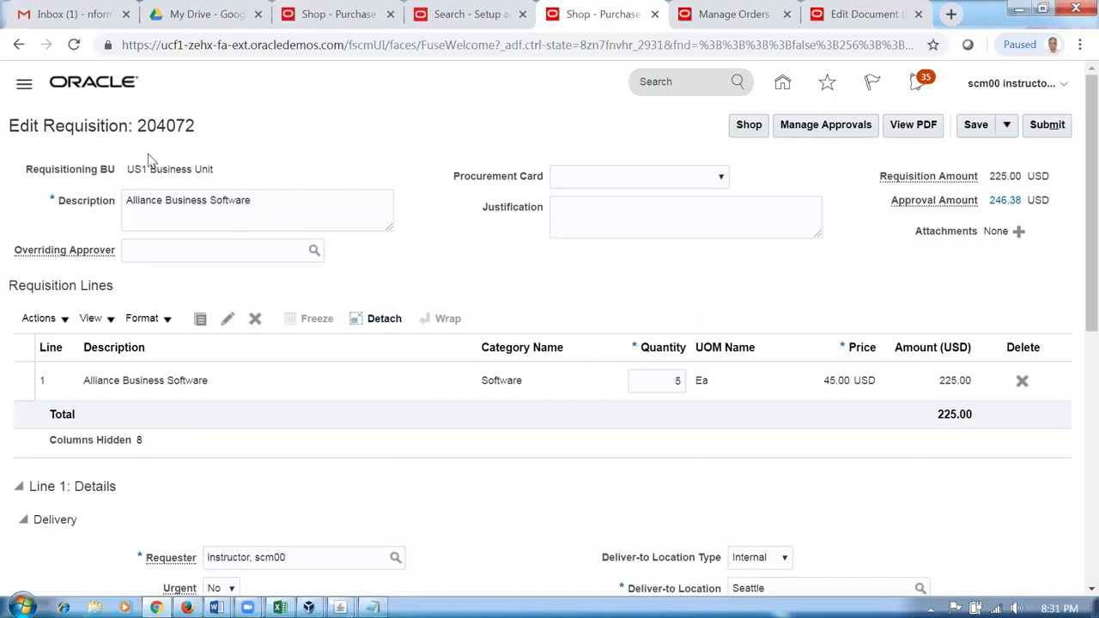
click(1044, 127)
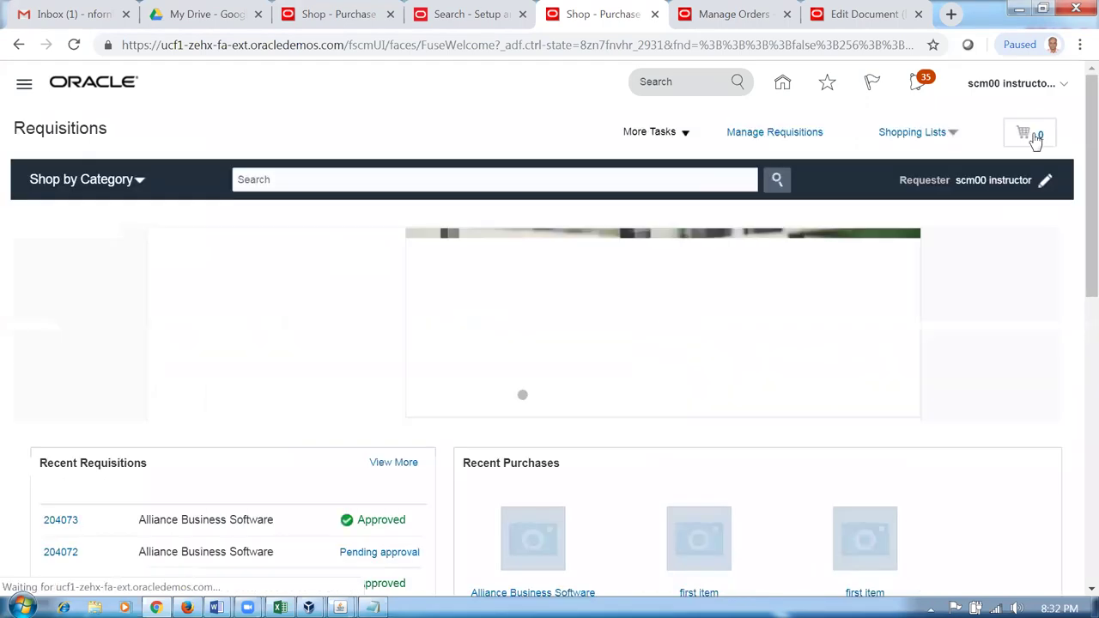
click(615, 350)
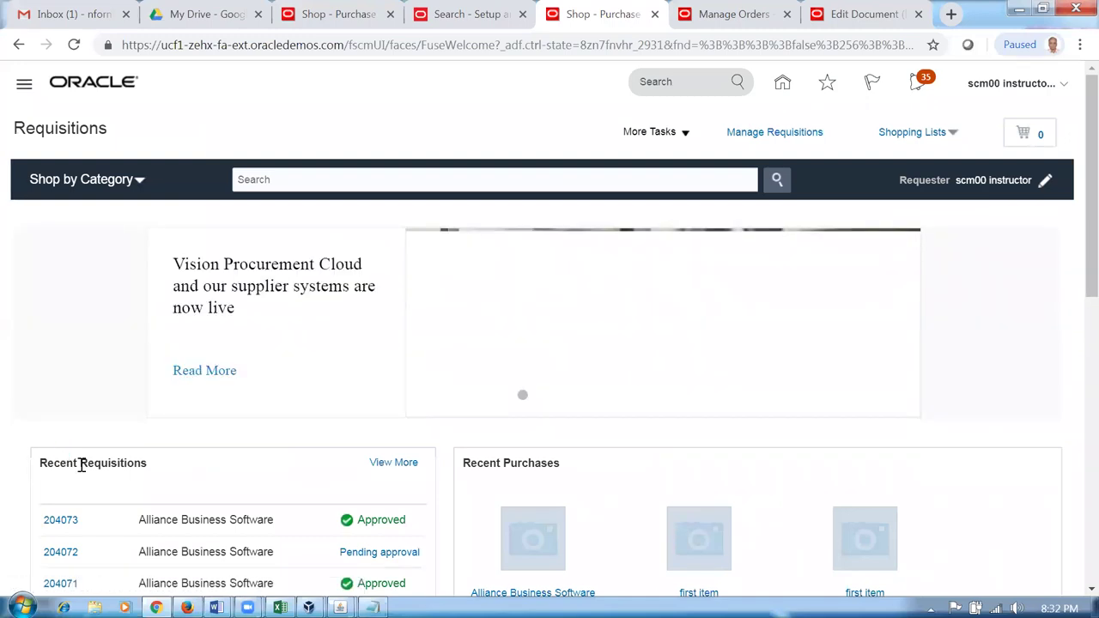
scroll(124, 486, down, 2)
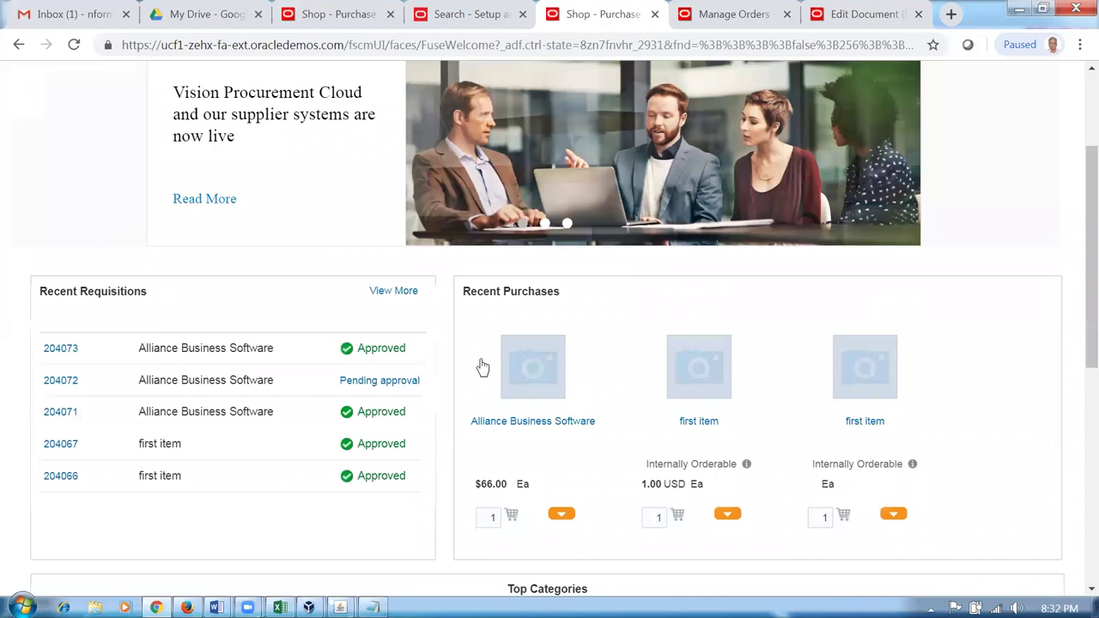
click(55, 383)
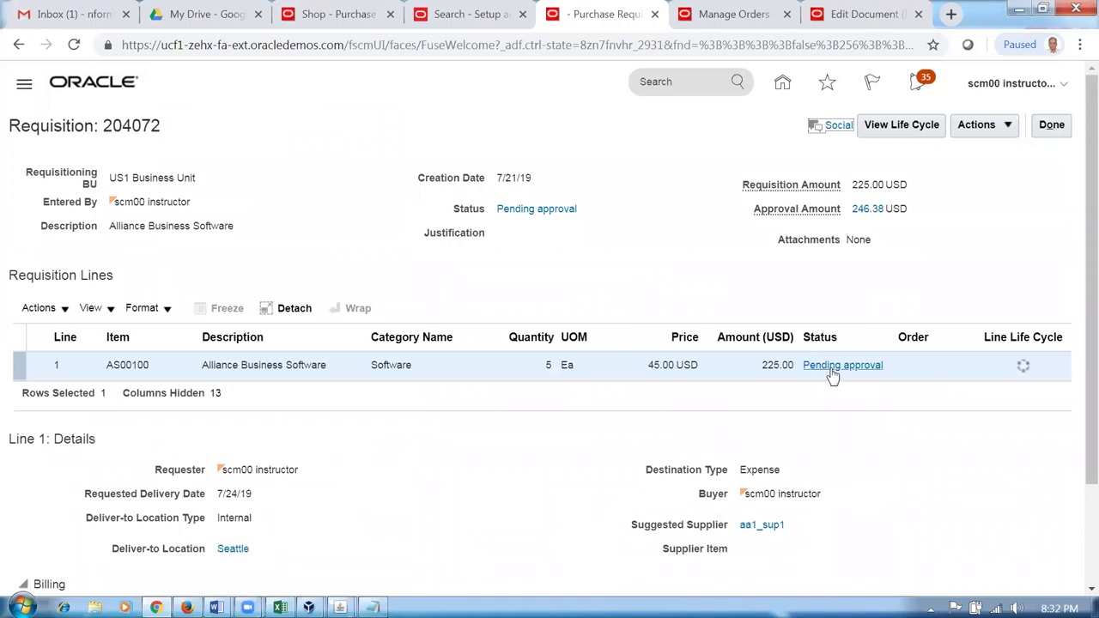
- Check requisition 204072's approval progress, then close it
click(858, 367)
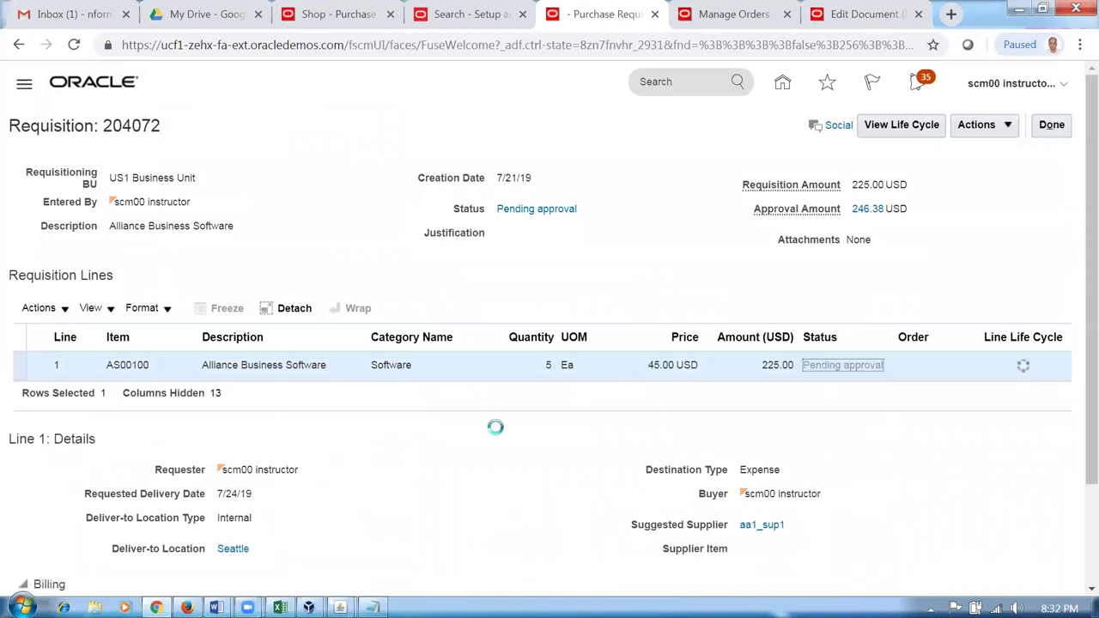
scroll(489, 440, down, 2)
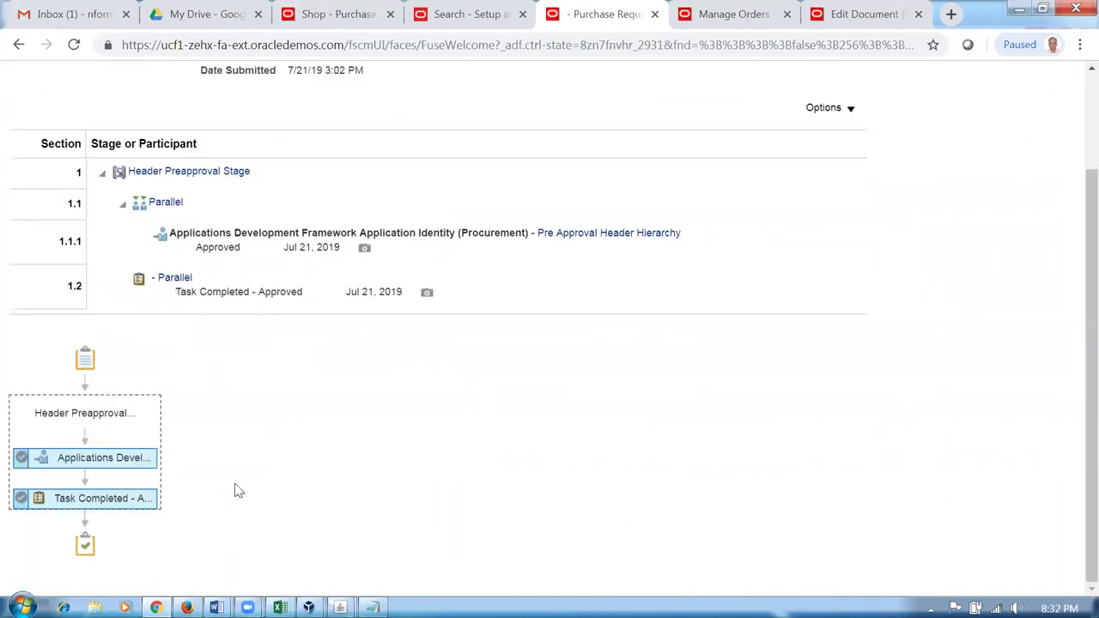
scroll(870, 352, up, 2)
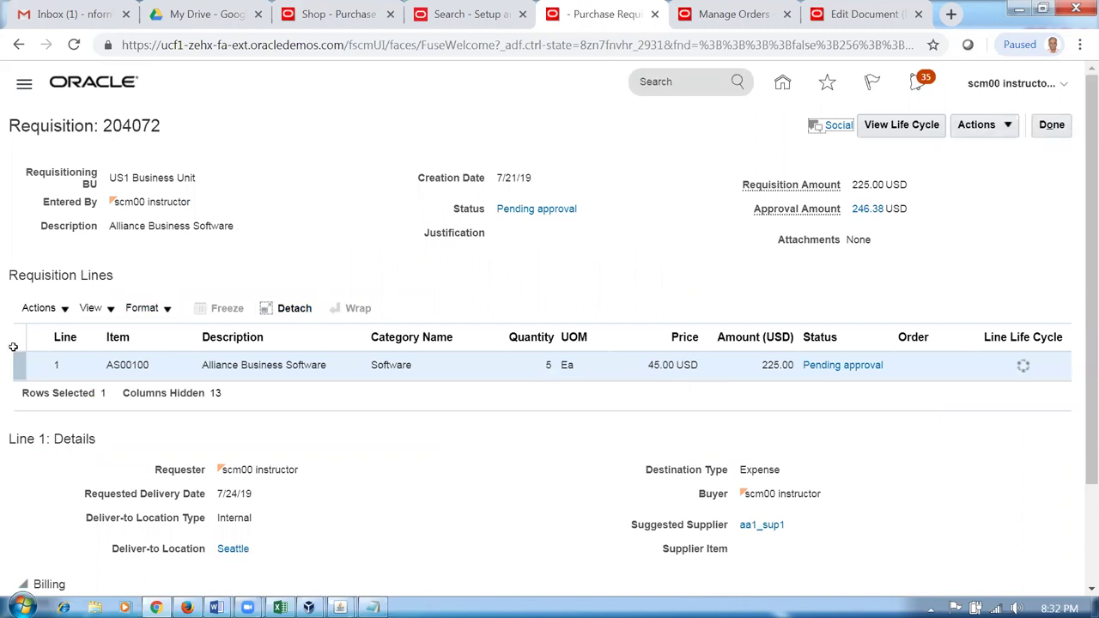
click(1052, 125)
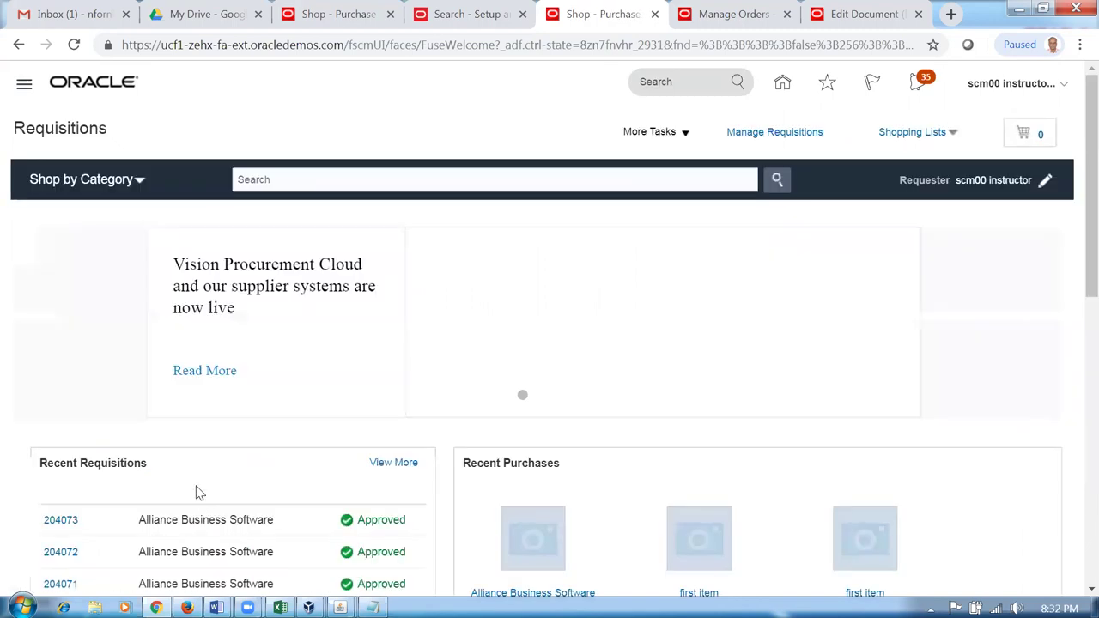
- Reopen requisition 204072, check line 1's processing status, and return to shopping
scroll(175, 510, down, 1)
click(61, 470)
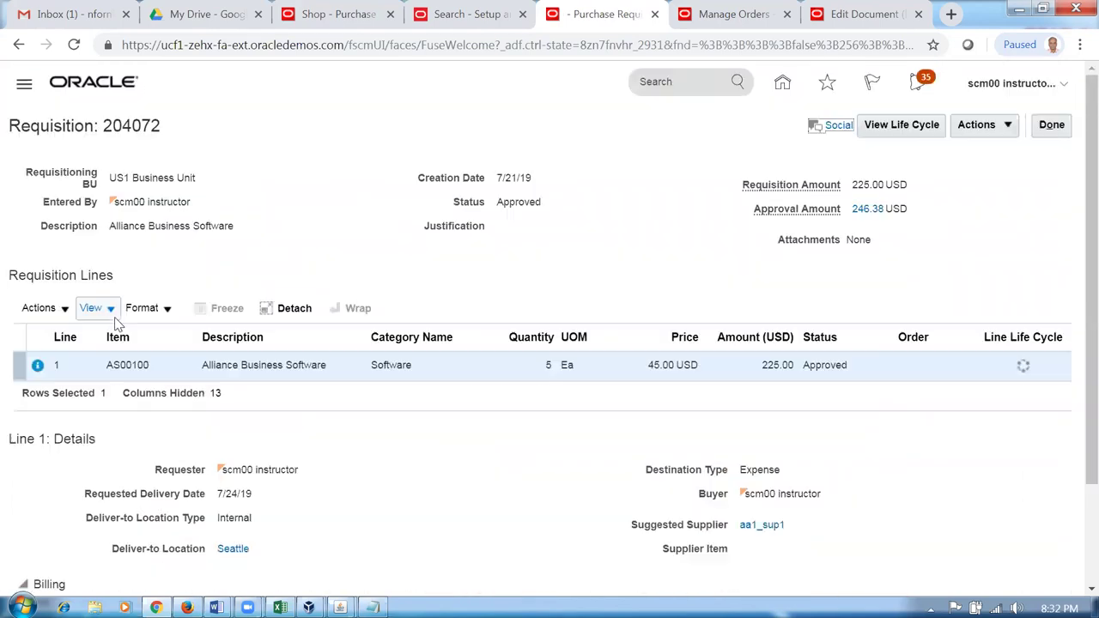
click(38, 366)
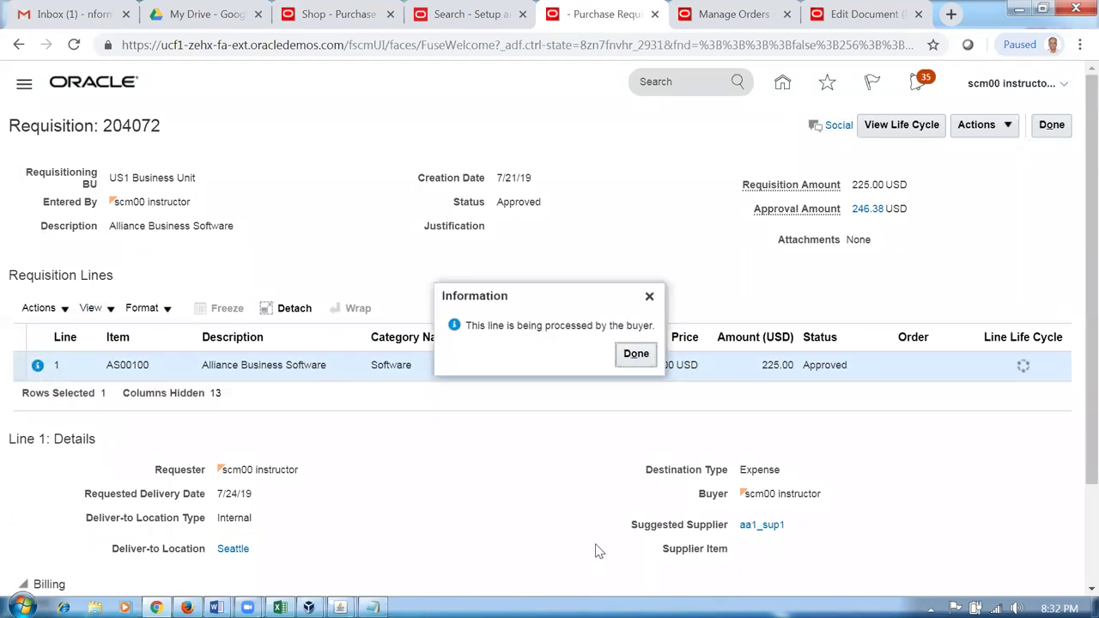
click(639, 356)
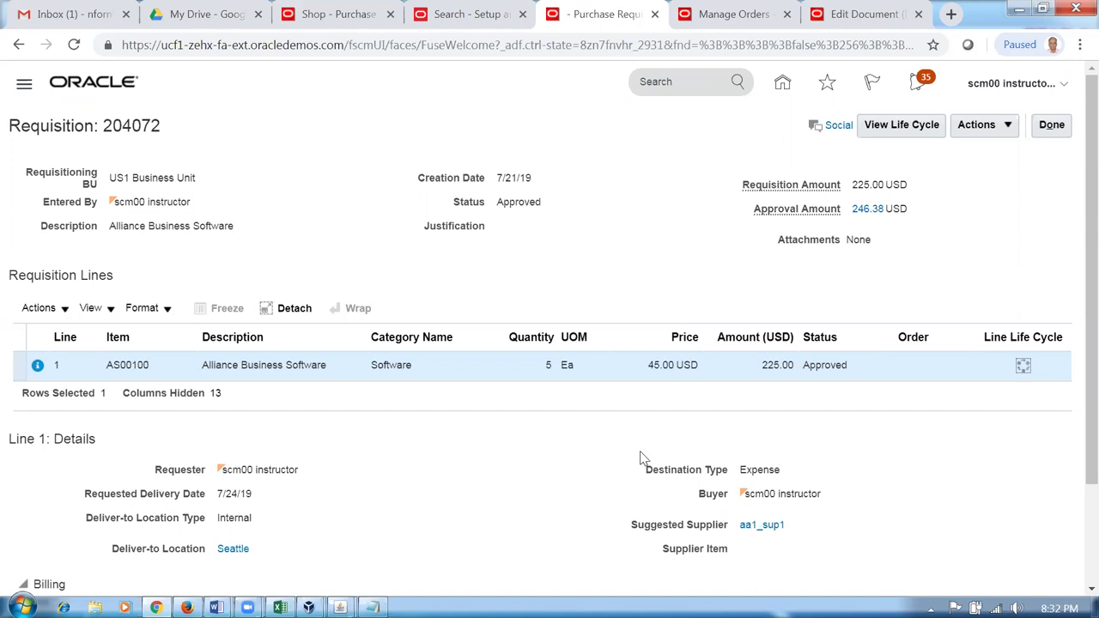
click(1050, 125)
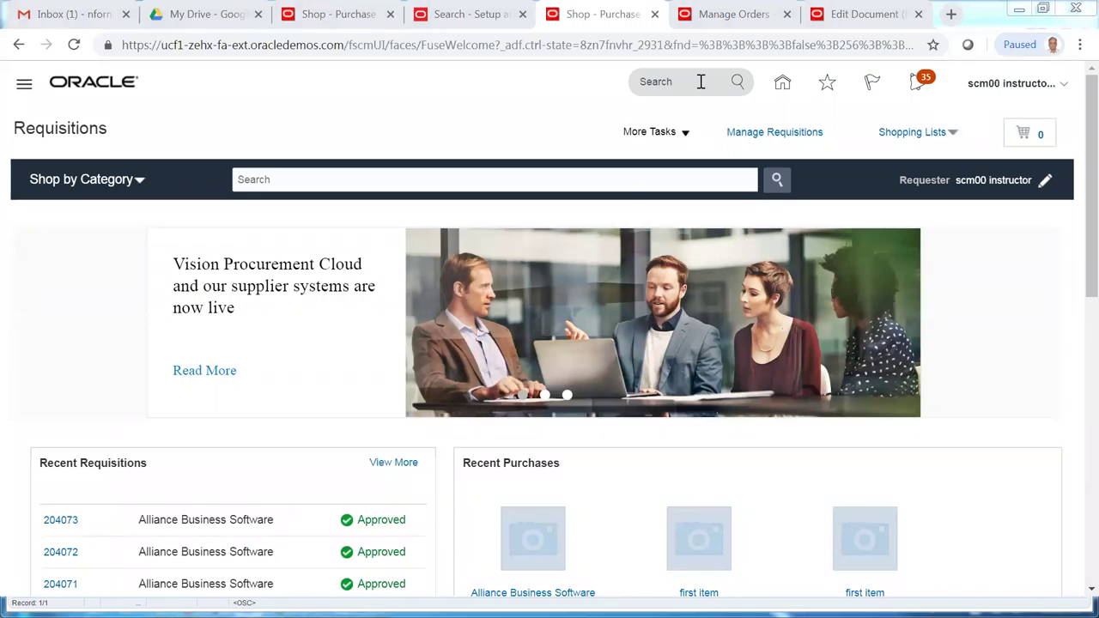
- Search Manage Orders for purchase orders created from requisition 204072
click(752, 15)
click(797, 321)
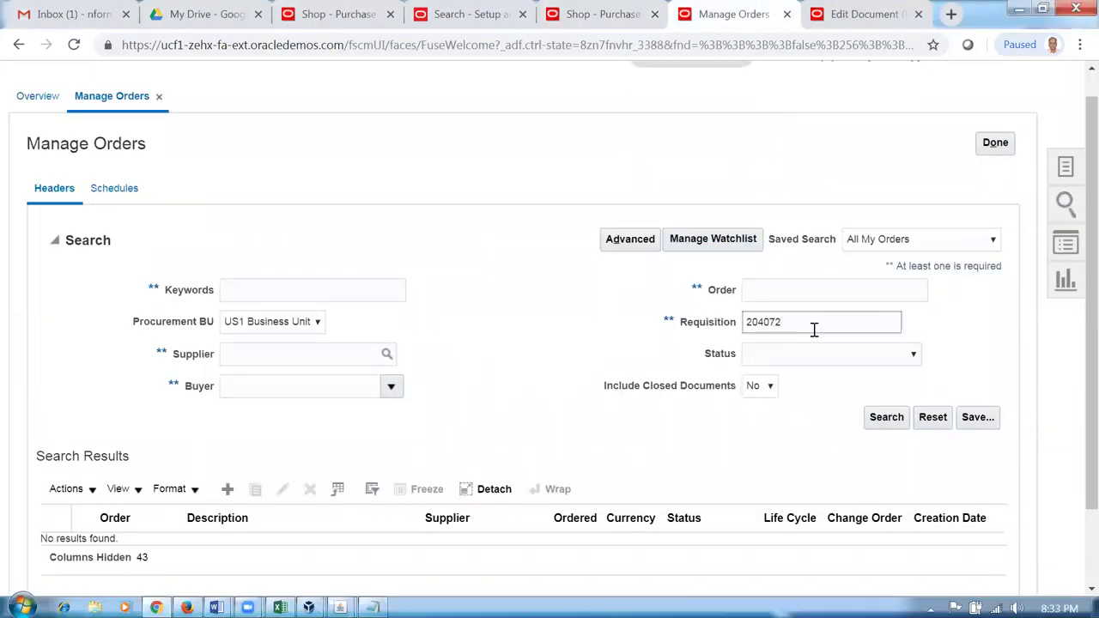
text(2)
click(884, 419)
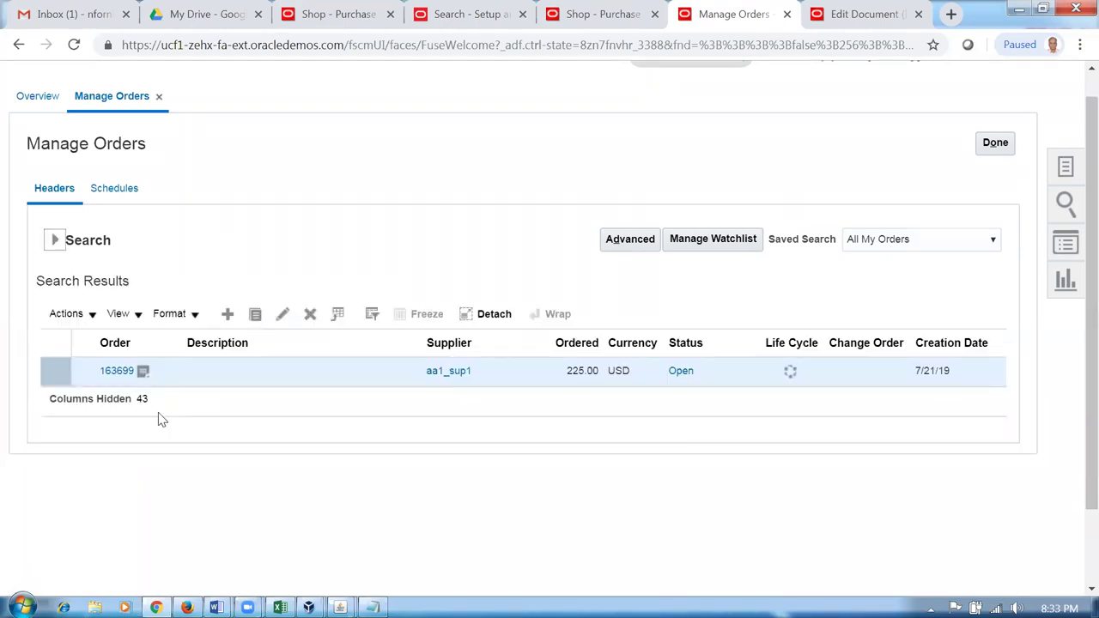
- Open and review purchase order 163699, totaling 246.38 USD with tax
click(115, 371)
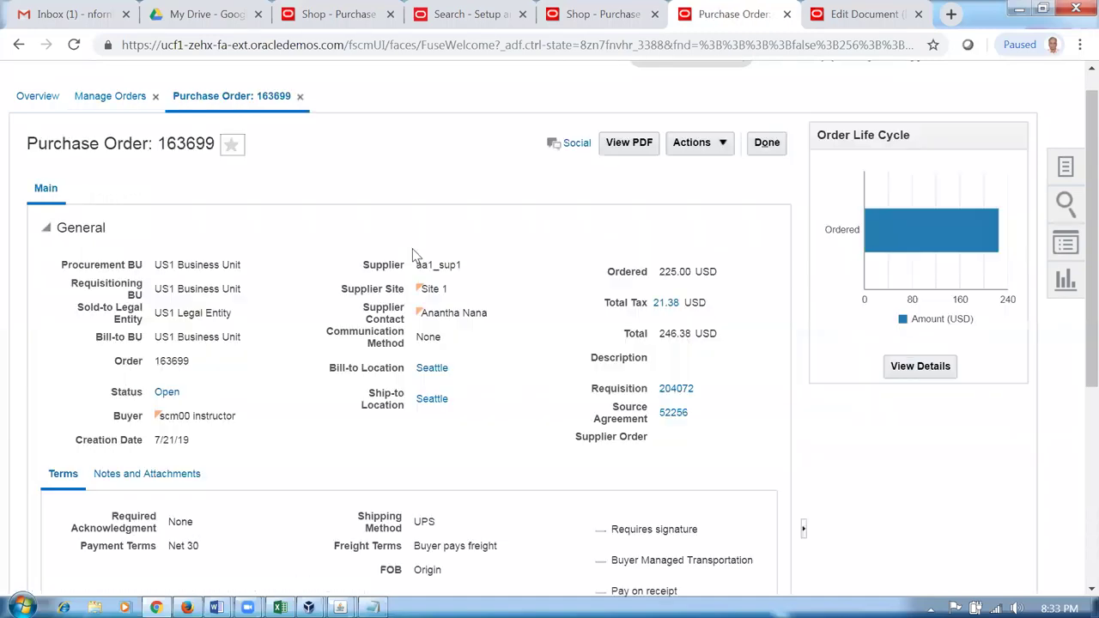
scroll(448, 281, down, 4)
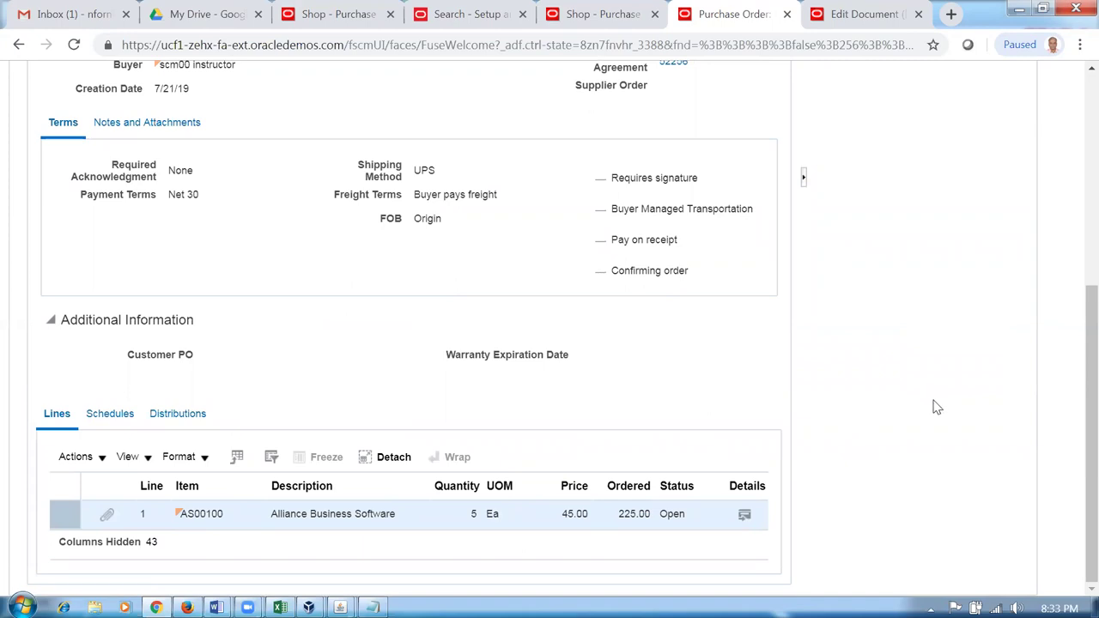
scroll(939, 410, up, 2)
scroll(939, 409, up, 1)
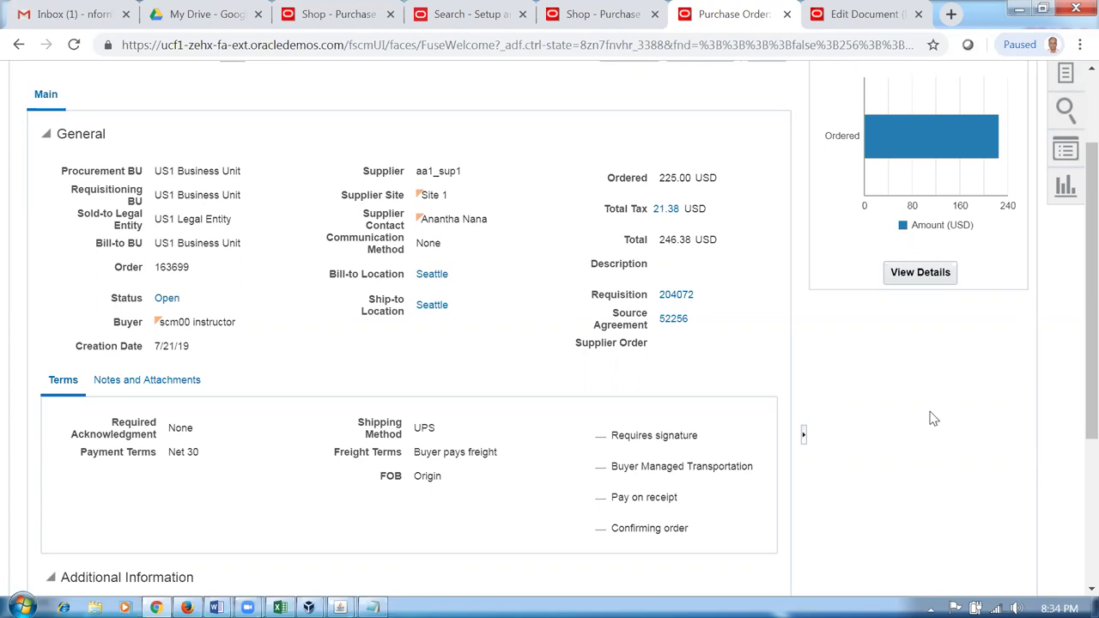
scroll(911, 388, down, 3)
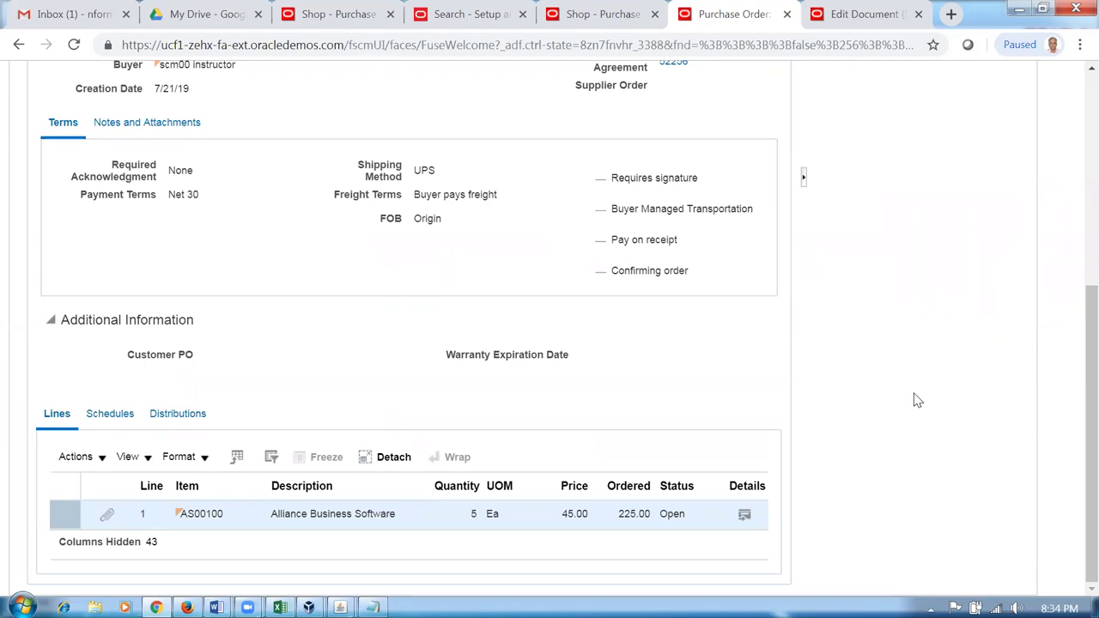
scroll(331, 326, up, 3)
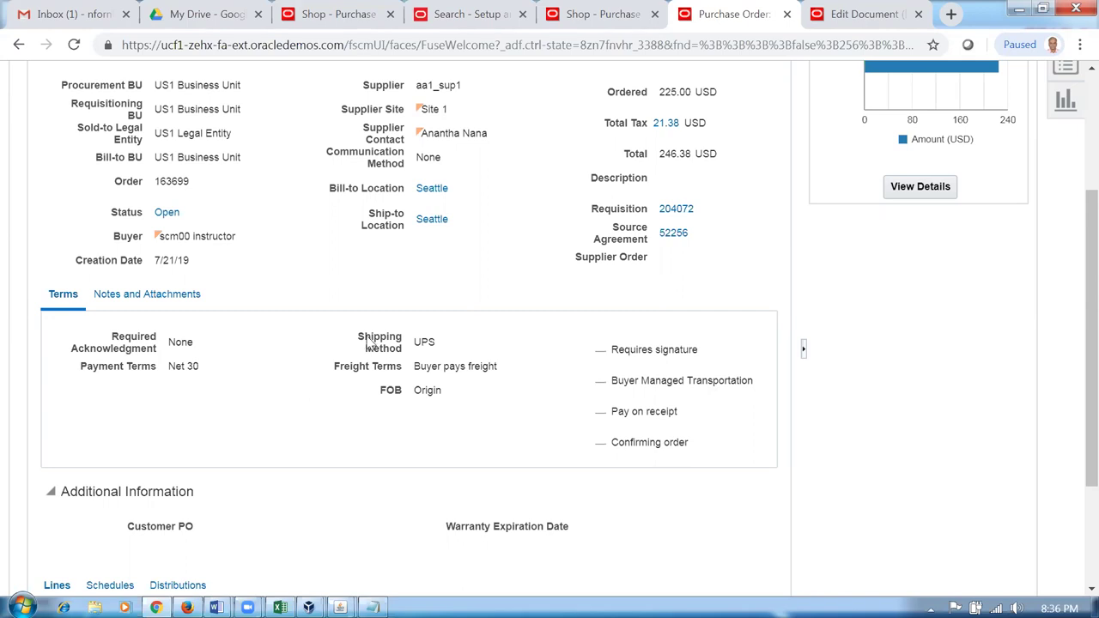
- Leave purchase order 163699 (Open, 246.38 USD) and return to the home page tiles
scroll(455, 311, up, 3)
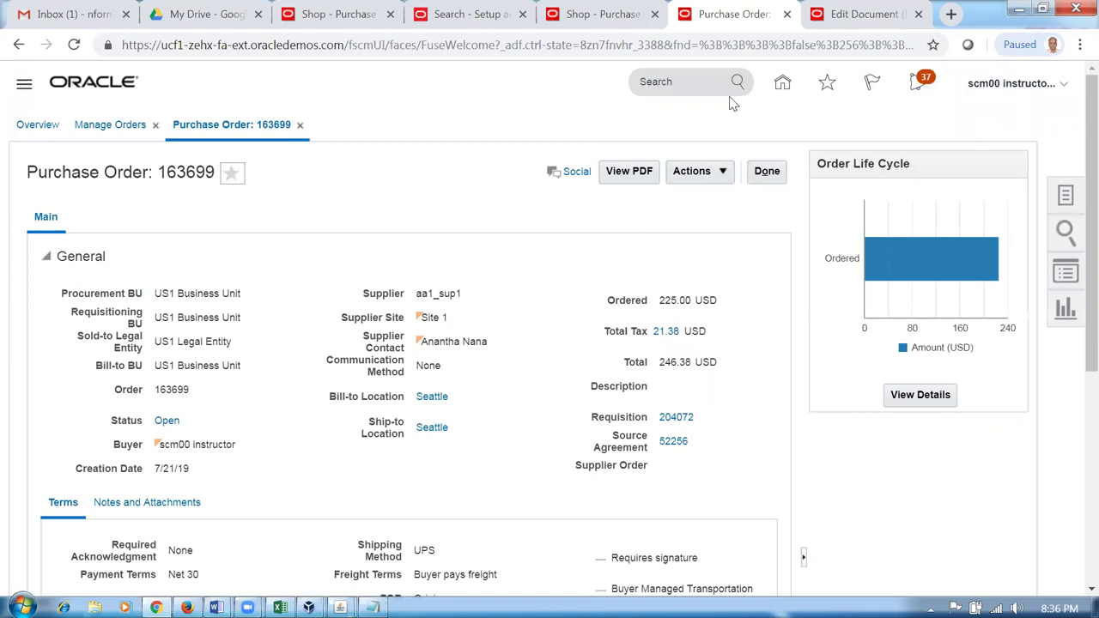
click(780, 87)
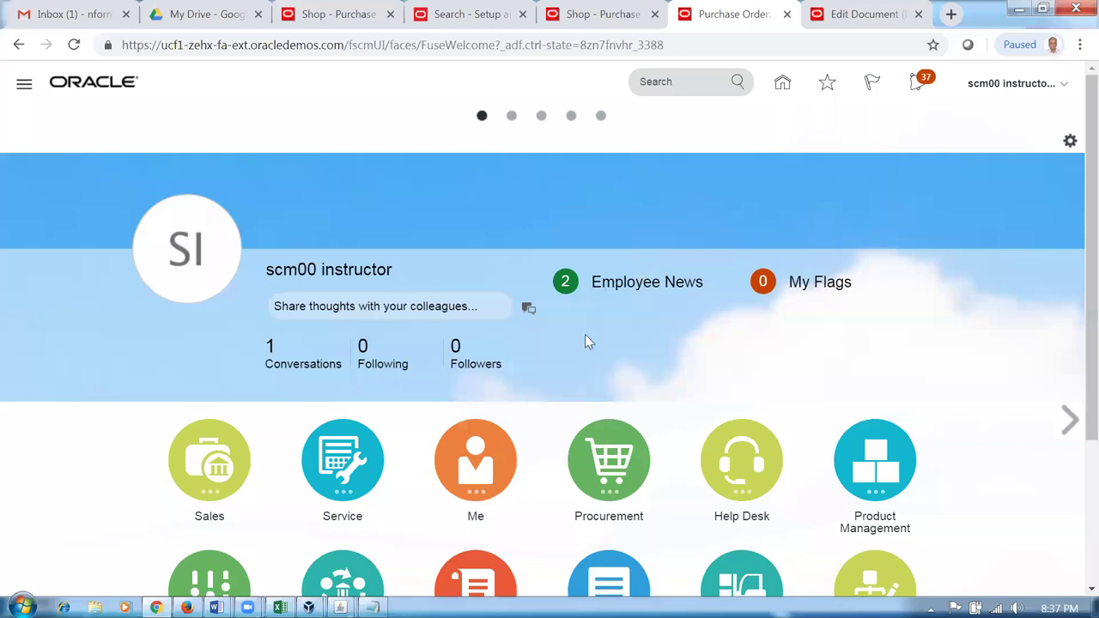
- Expand the Procurement work areas on the home page
click(609, 453)
scroll(603, 449, down, 2)
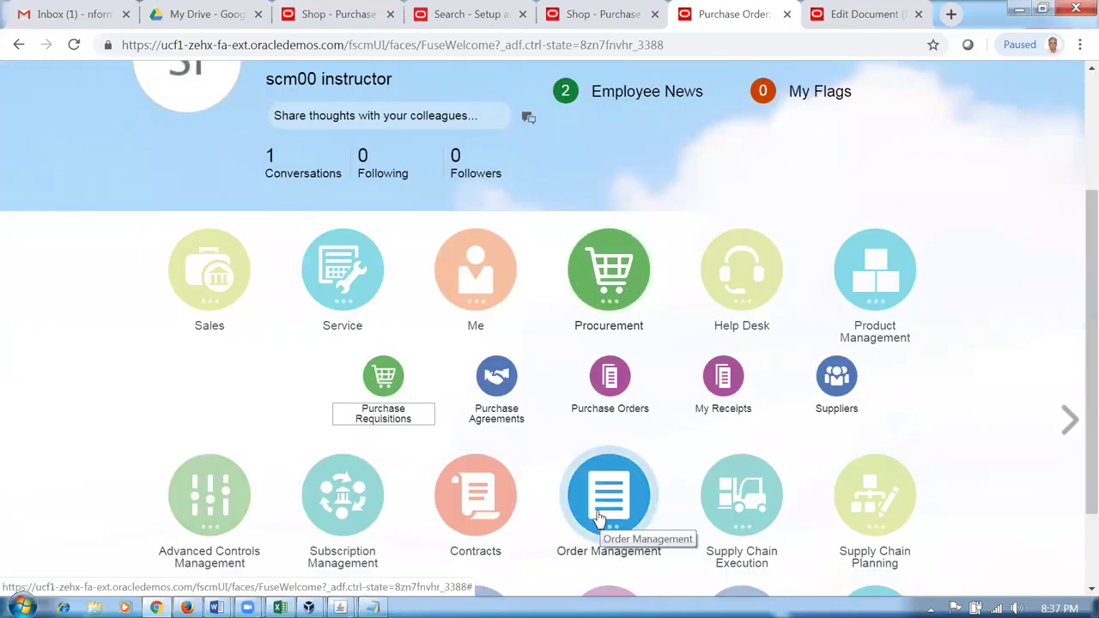
scroll(921, 209, up, 2)
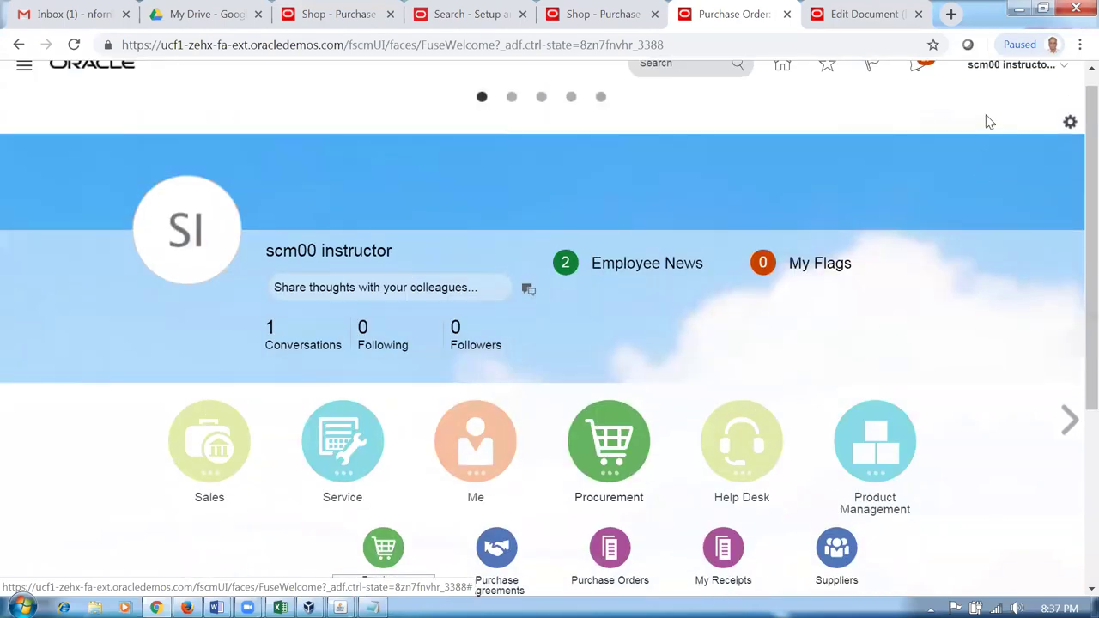
- Sign out, then expand Procurement again on the reloaded home page to show Catalogs
click(995, 76)
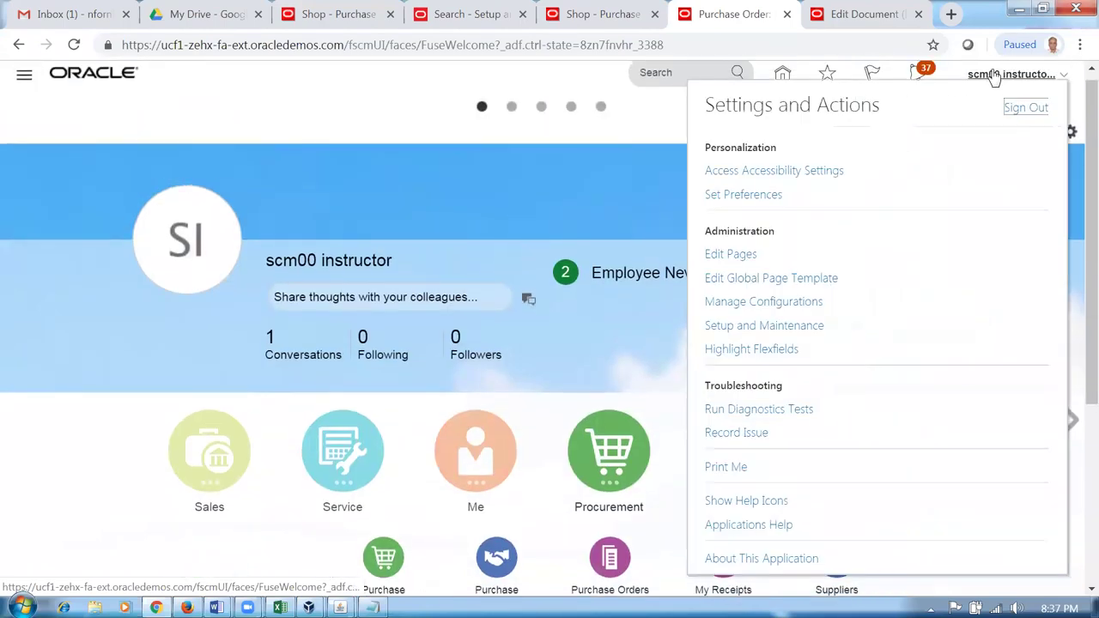
click(1016, 112)
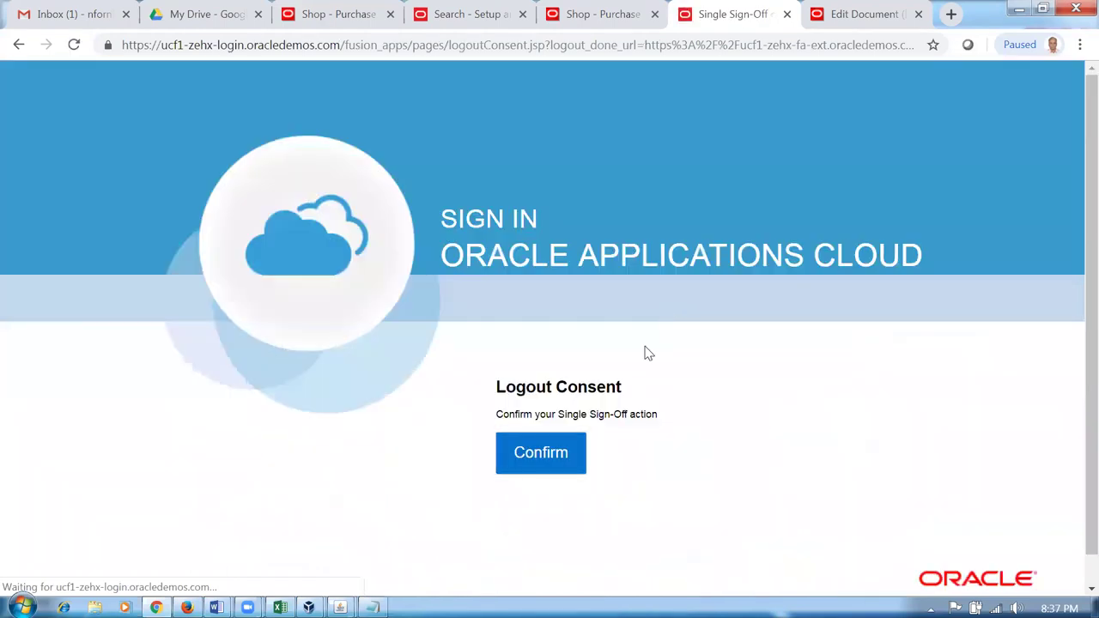
click(552, 460)
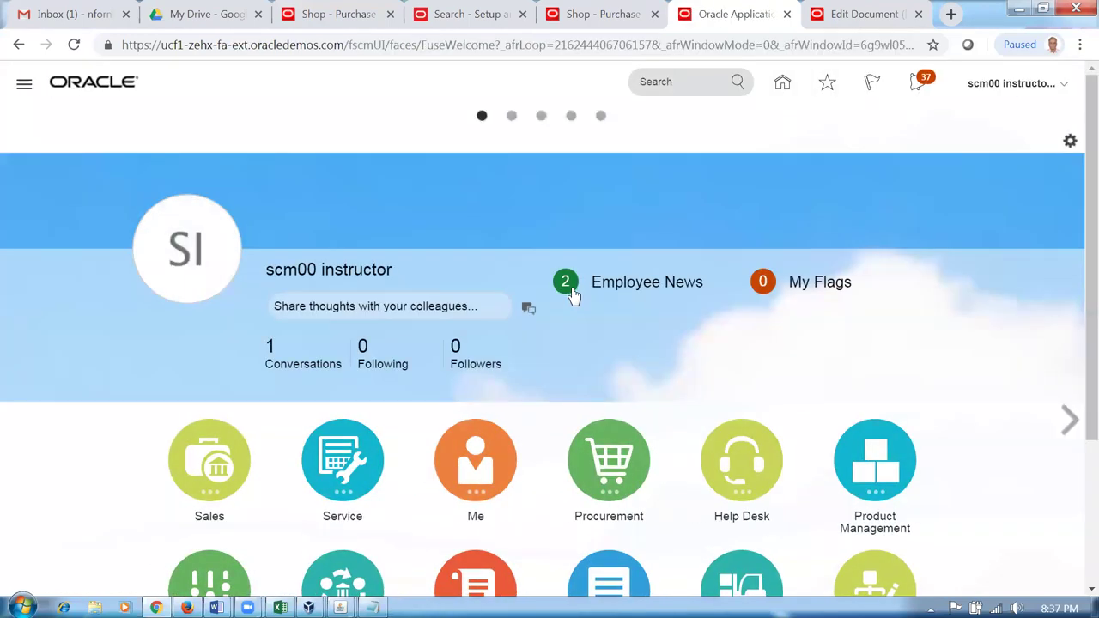
scroll(574, 289, down, 2)
click(631, 315)
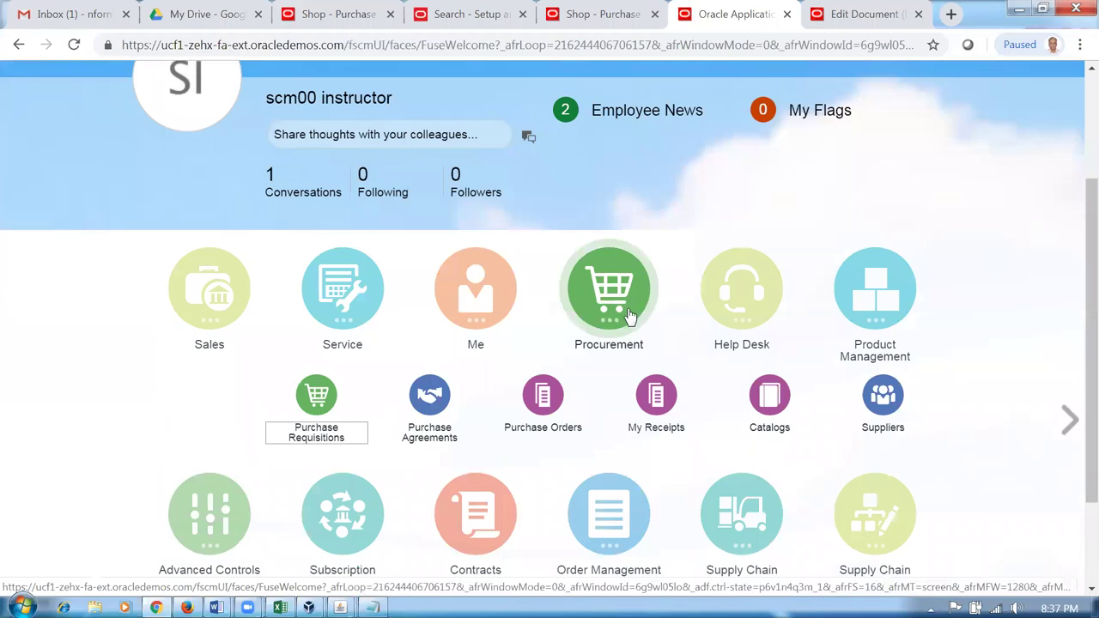
- From the Catalogs Overview Tasks panel, open Manage Smart Forms for the US1 Business Unit
click(775, 411)
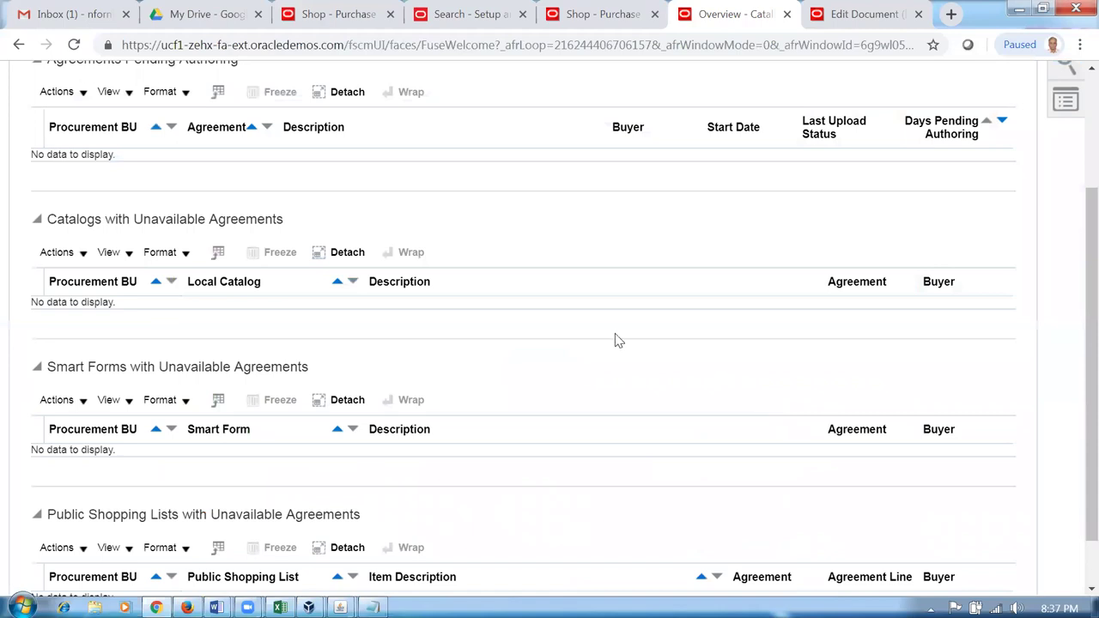
scroll(614, 343, up, 2)
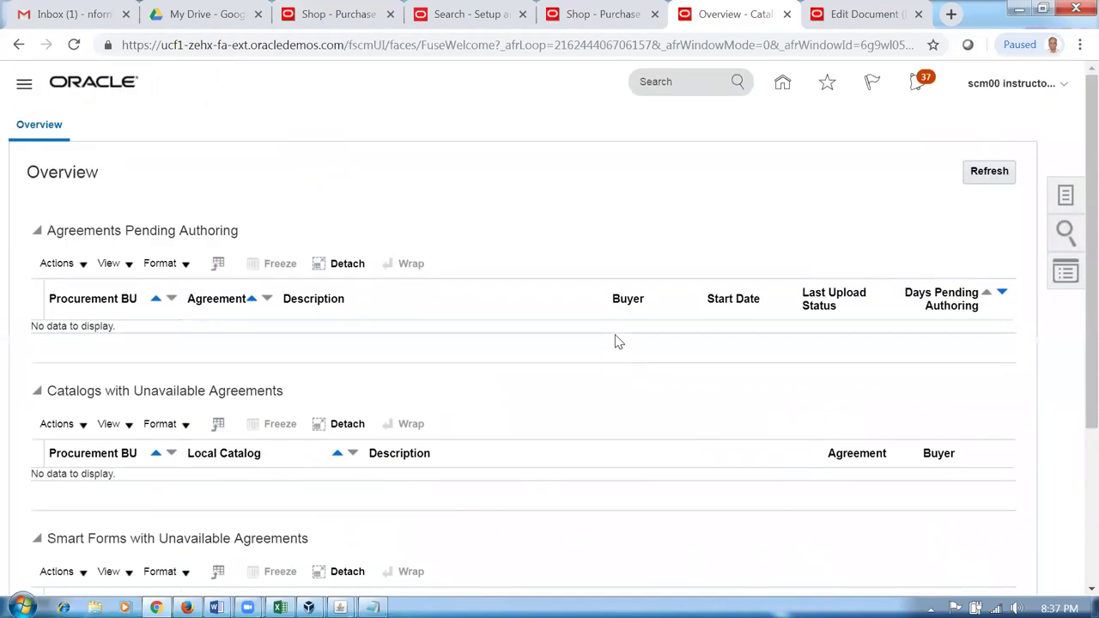
click(1068, 197)
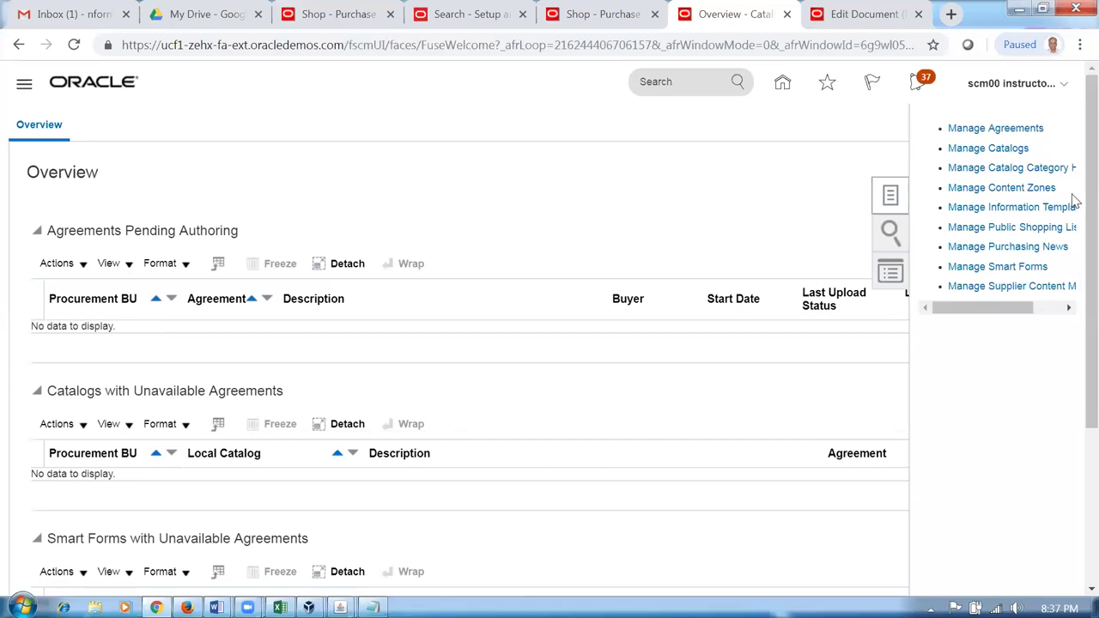
click(1046, 268)
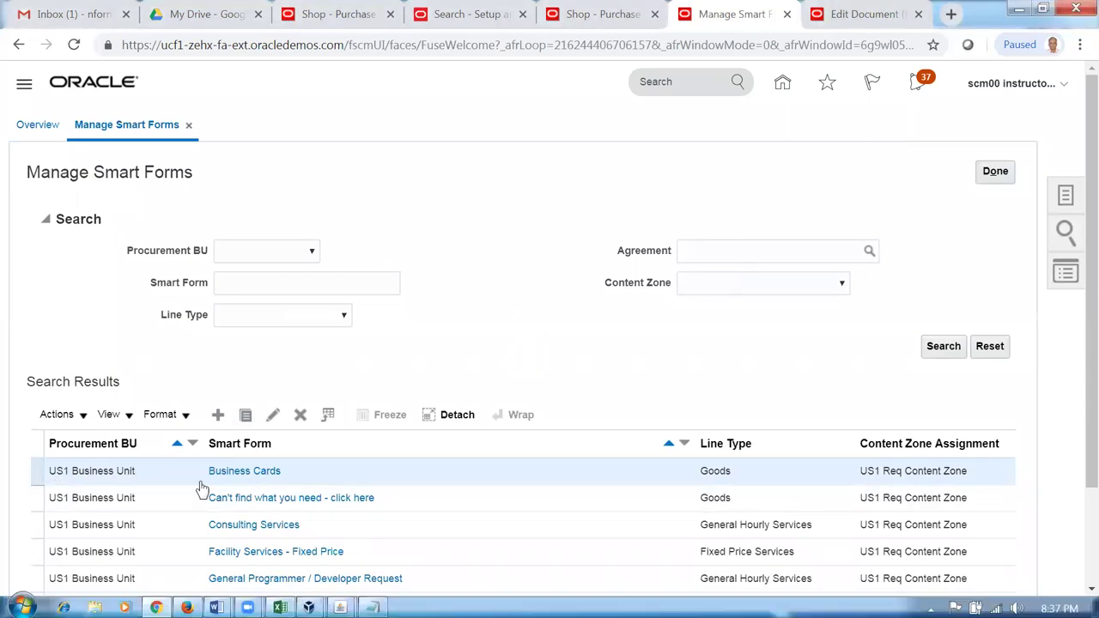
- Open the Business Cards smart form and review its item: box of 500 at 20.00 USD, negotiated
click(236, 472)
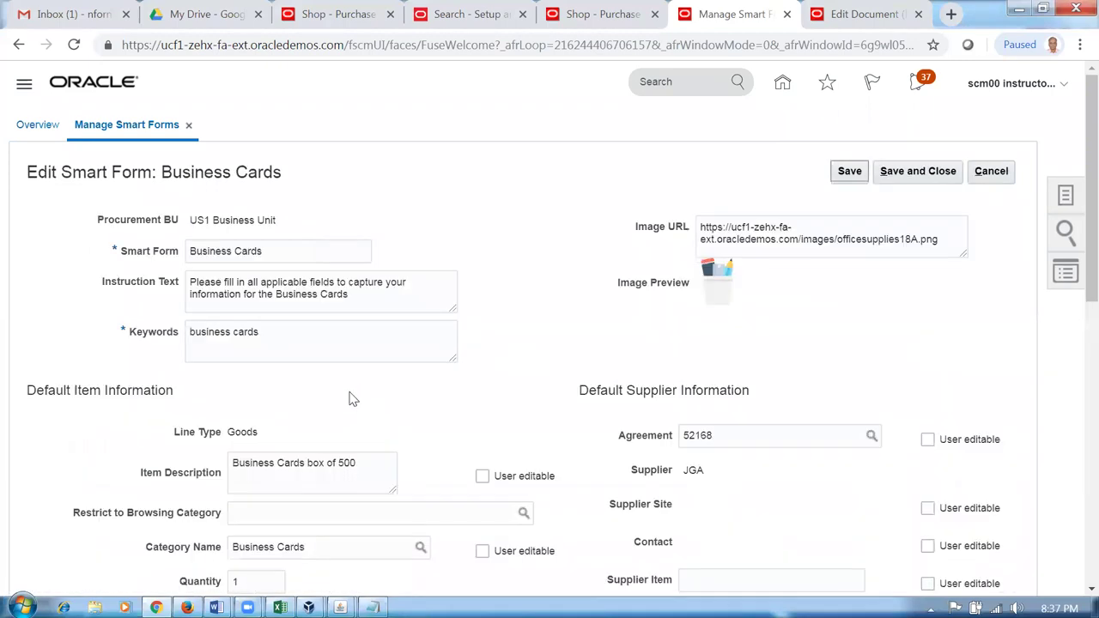
scroll(350, 401, down, 1)
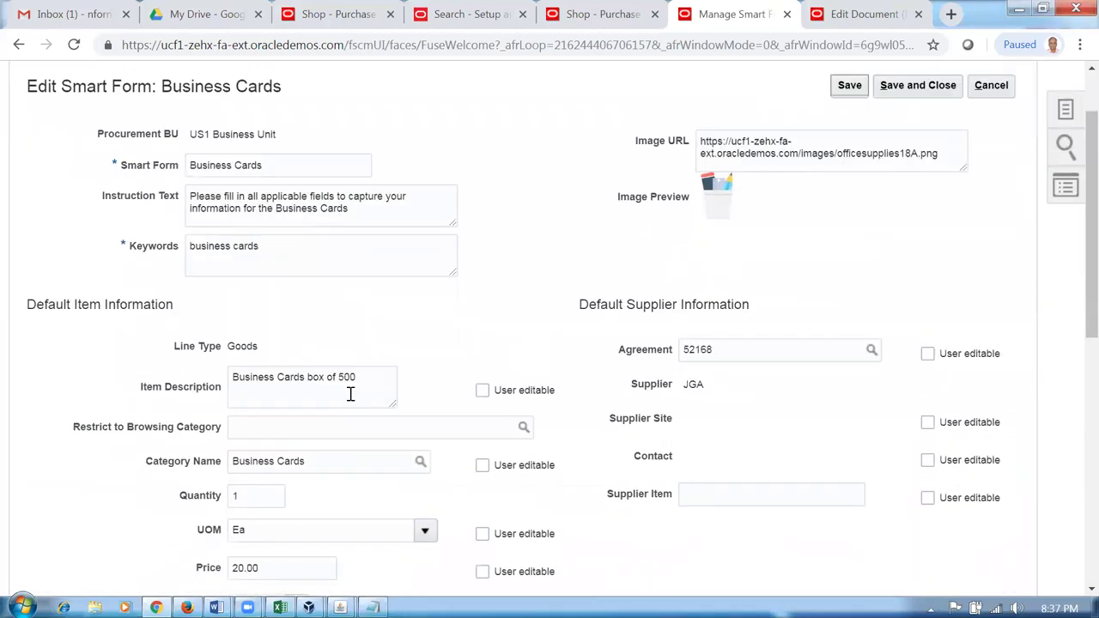
scroll(350, 394, down, 2)
scroll(350, 400, down, 1)
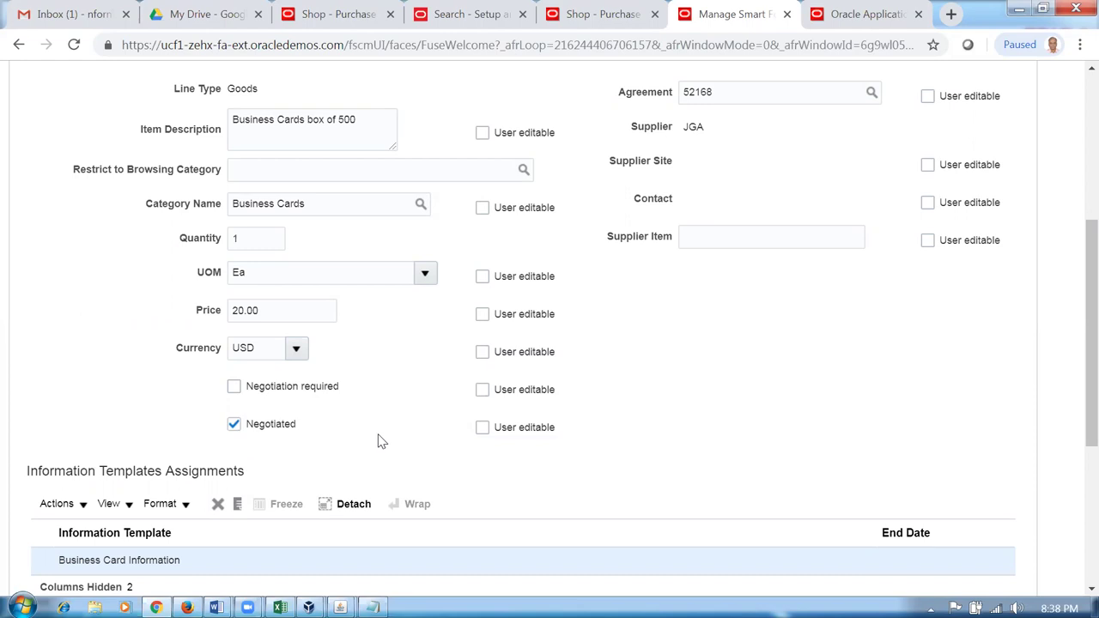
scroll(382, 441, up, 1)
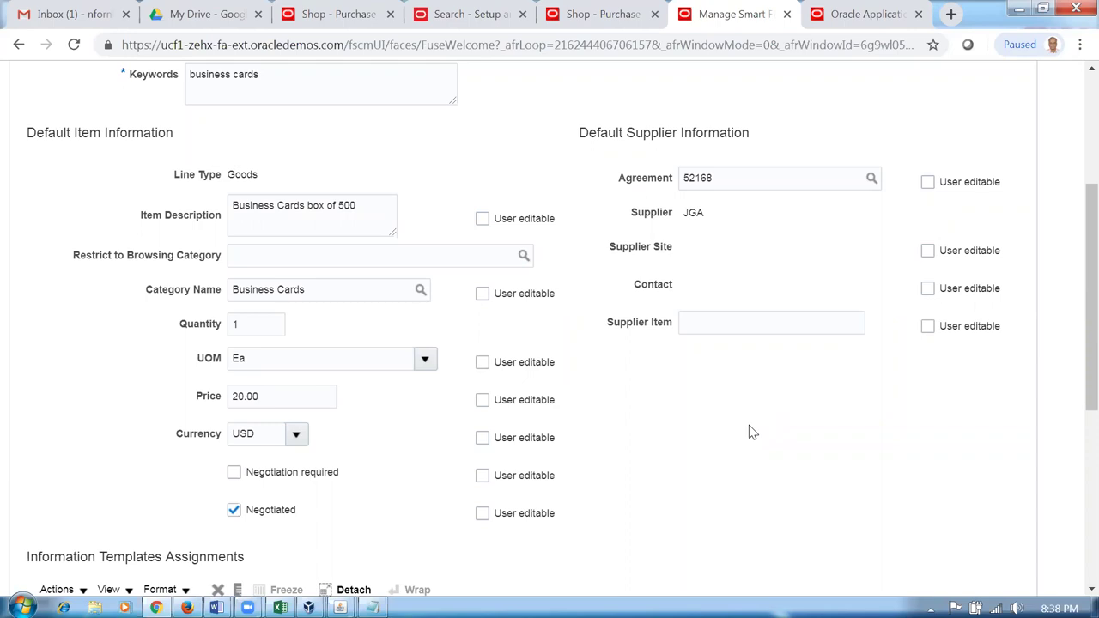
scroll(752, 436, down, 1)
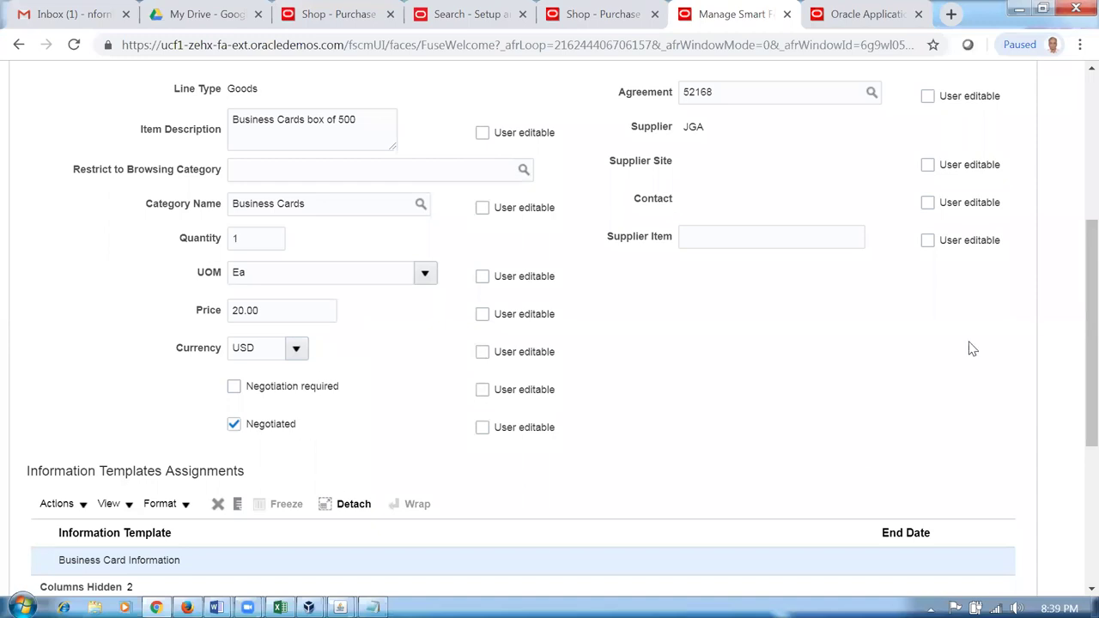
- Highlight the 500 in the Business Cards Item Description, then deselect it
drag(384, 122, 212, 120)
key(shift+Right)
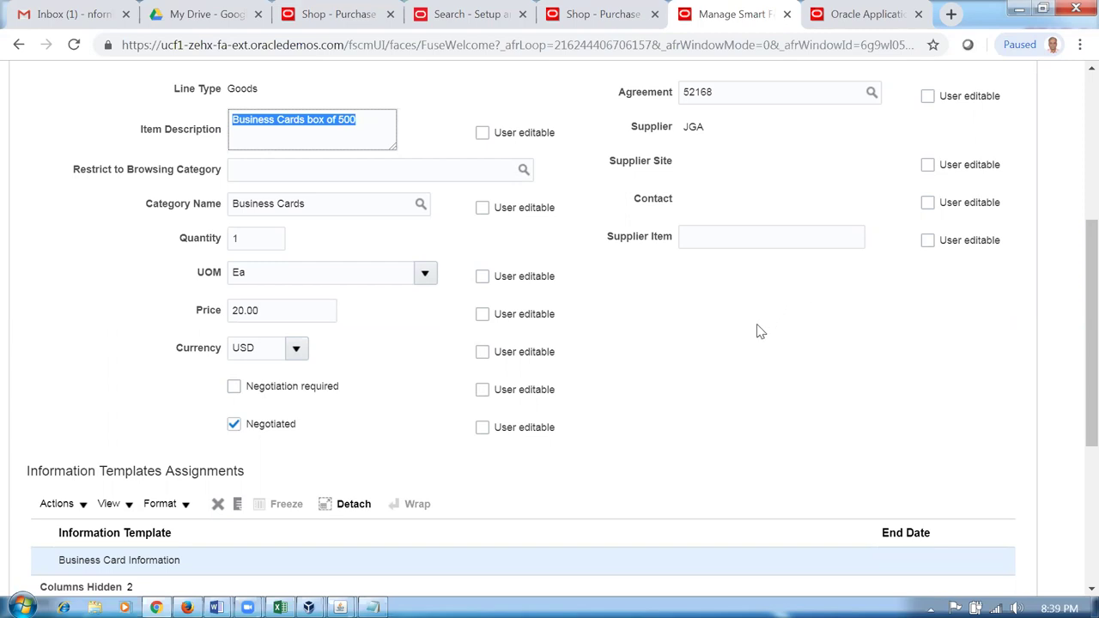
scroll(757, 332, up, 2)
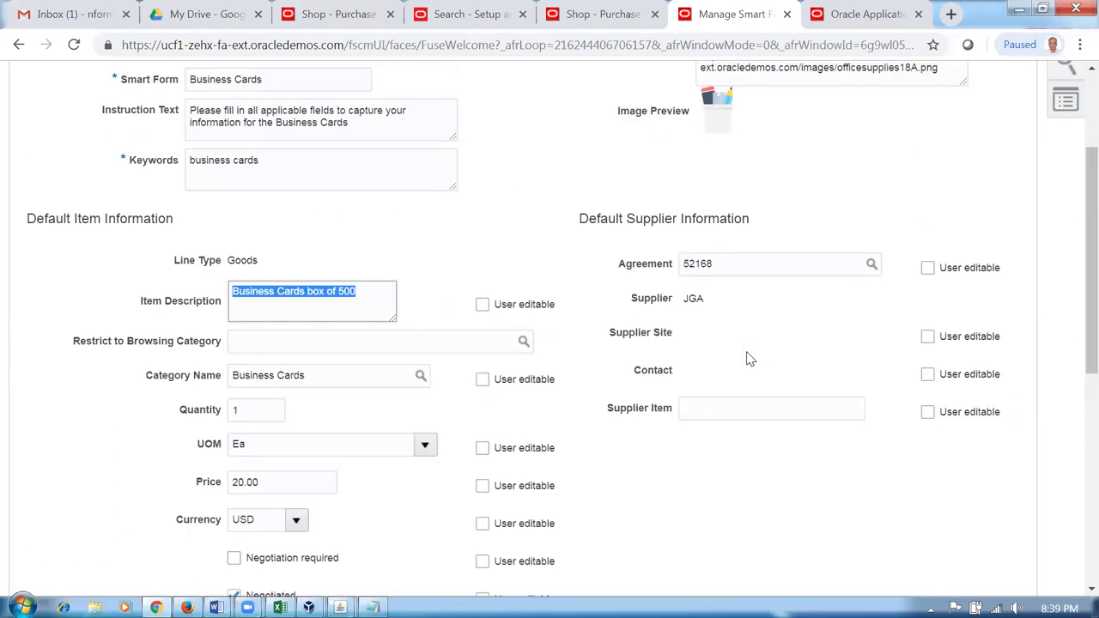
click(371, 307)
scroll(369, 305, up, 2)
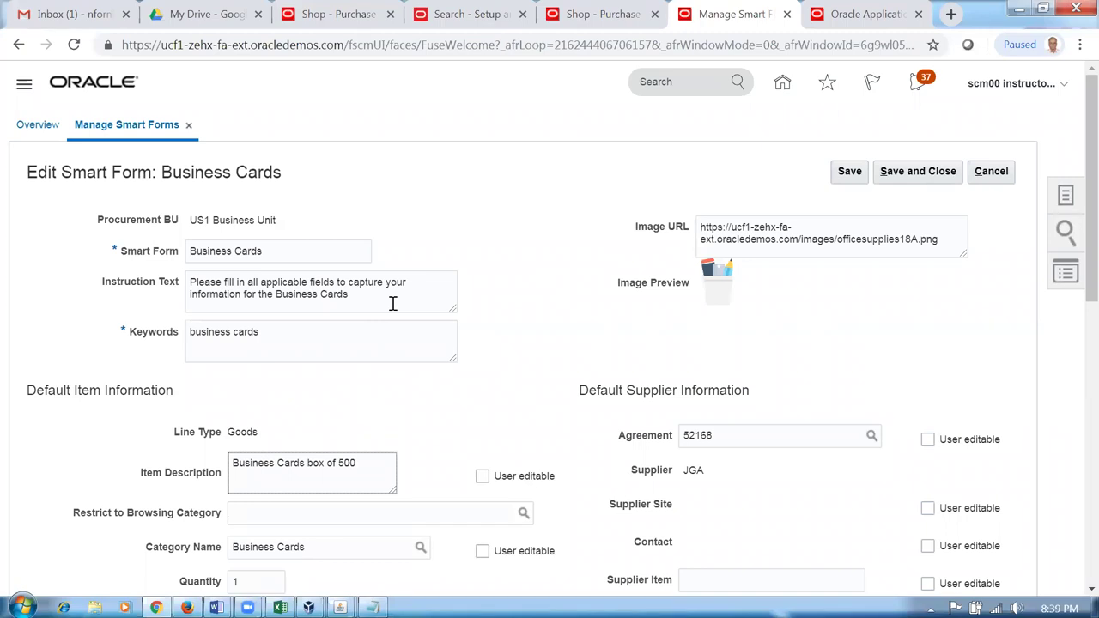
- Check the Instruction Text and Keywords fields, then cancel the Business Cards form without changes
click(392, 303)
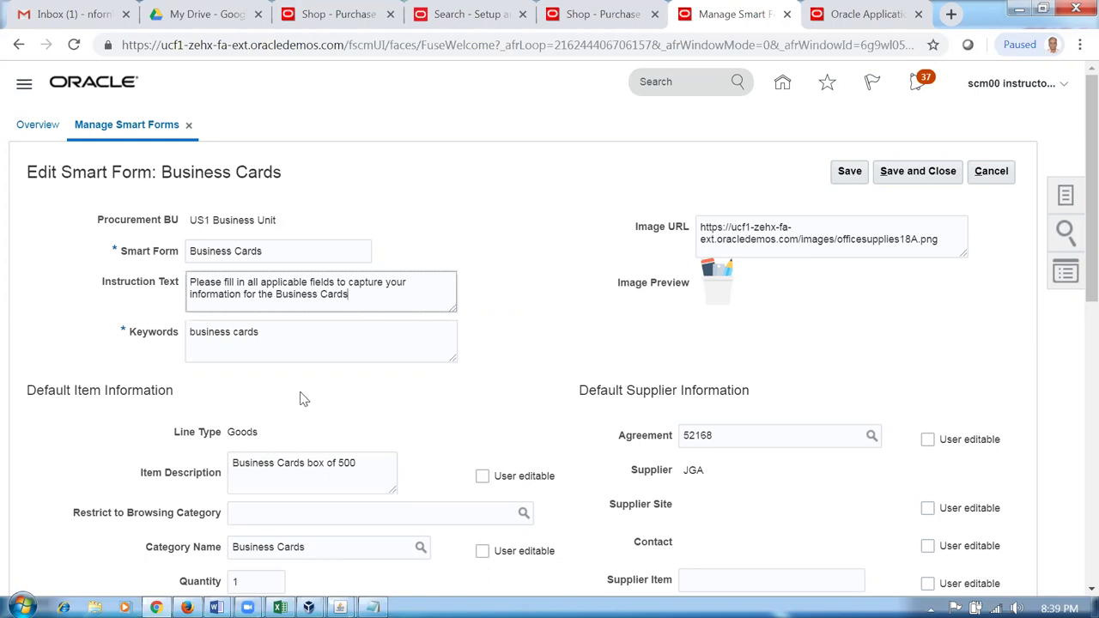
click(318, 329)
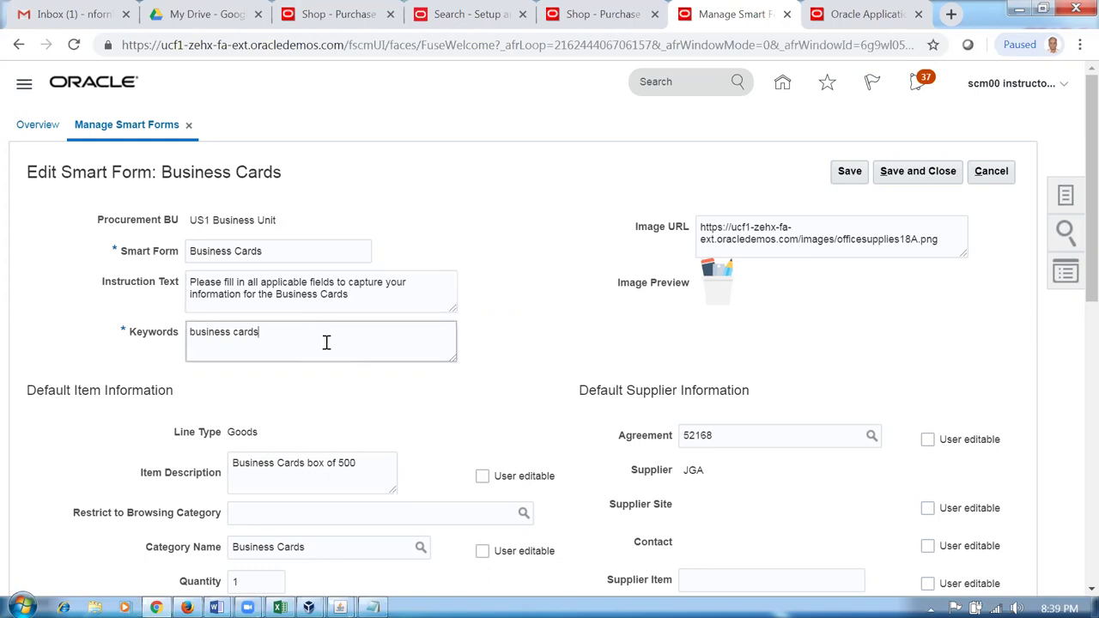
click(544, 391)
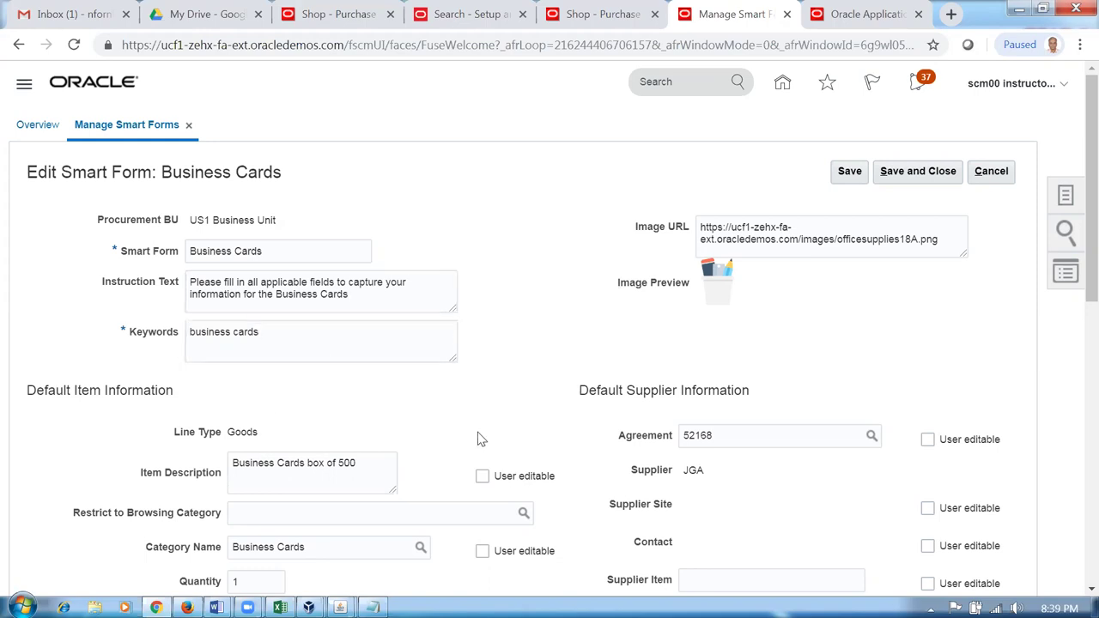
scroll(477, 432, down, 1)
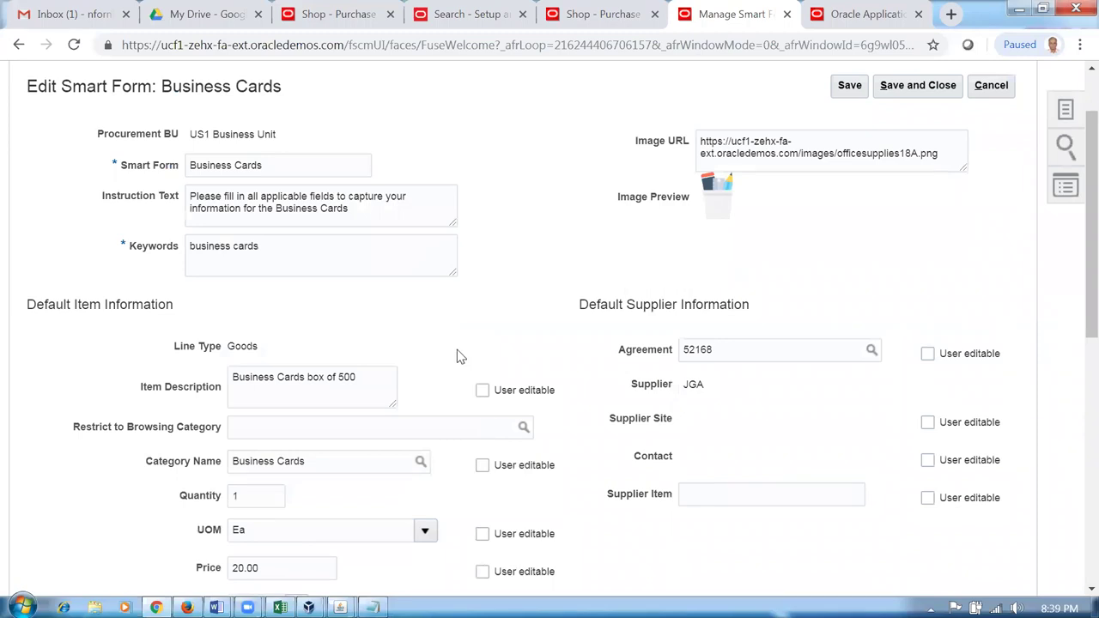
scroll(455, 348, down, 3)
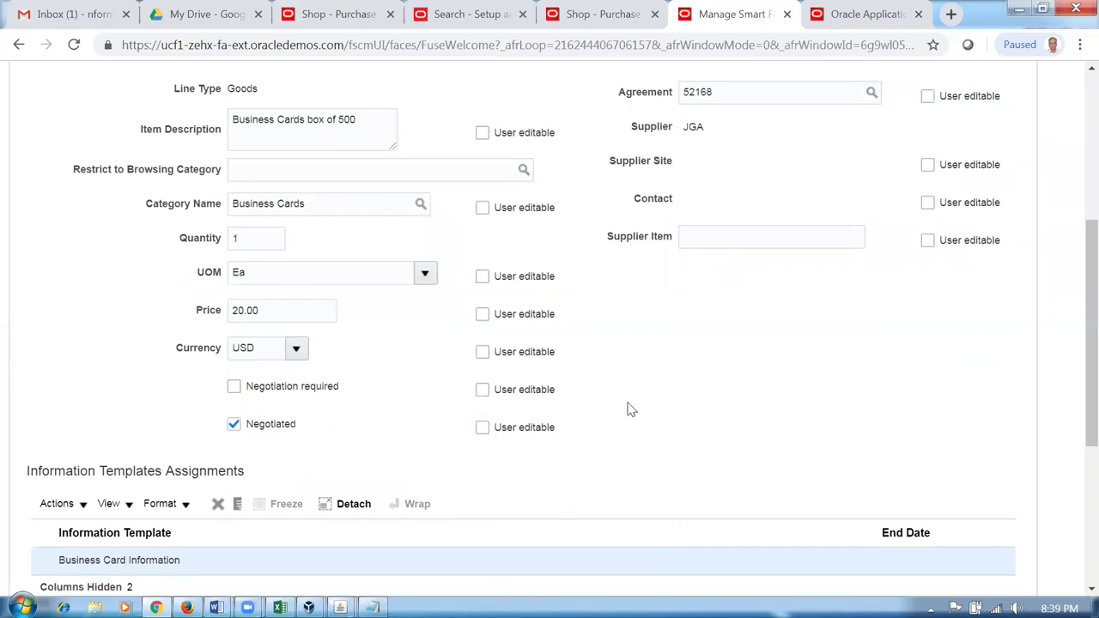
scroll(628, 408, down, 2)
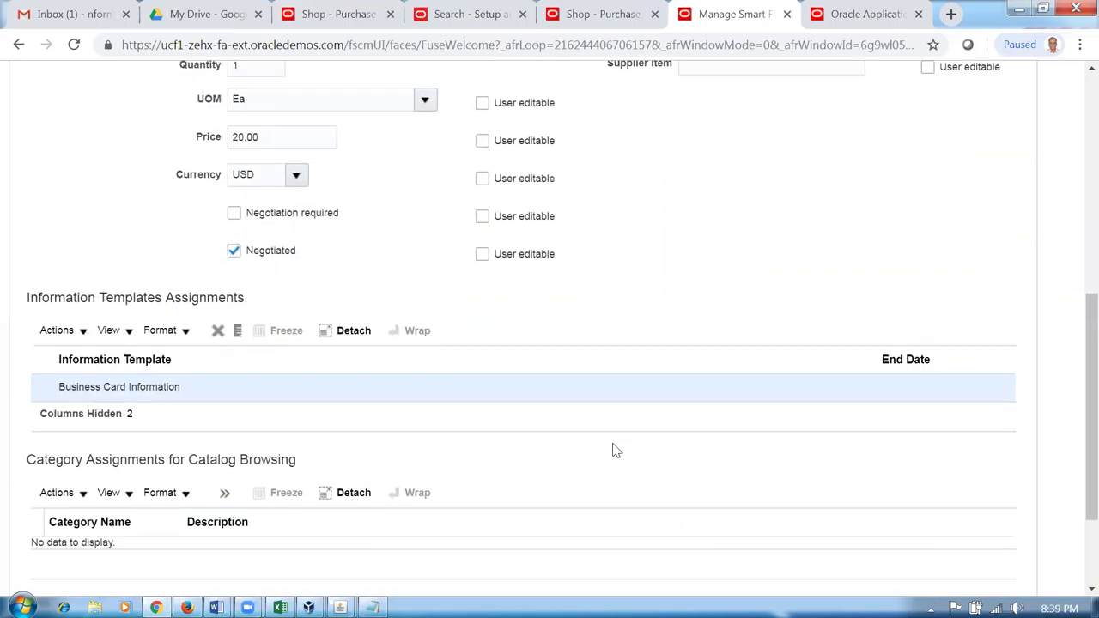
scroll(615, 449, down, 2)
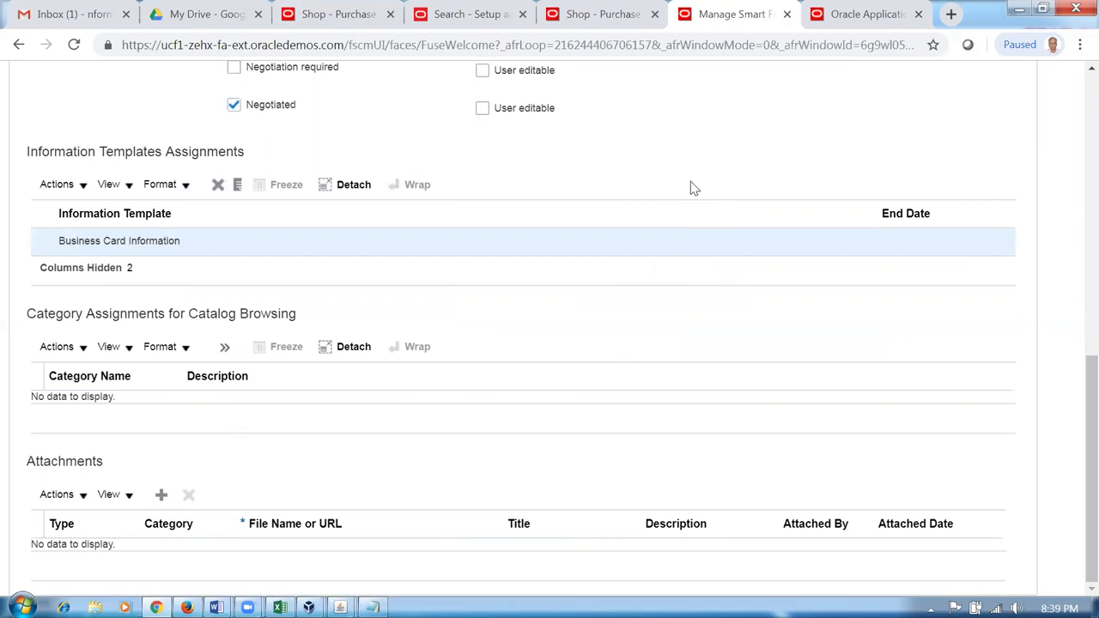
scroll(687, 240, up, 3)
scroll(685, 344, up, 3)
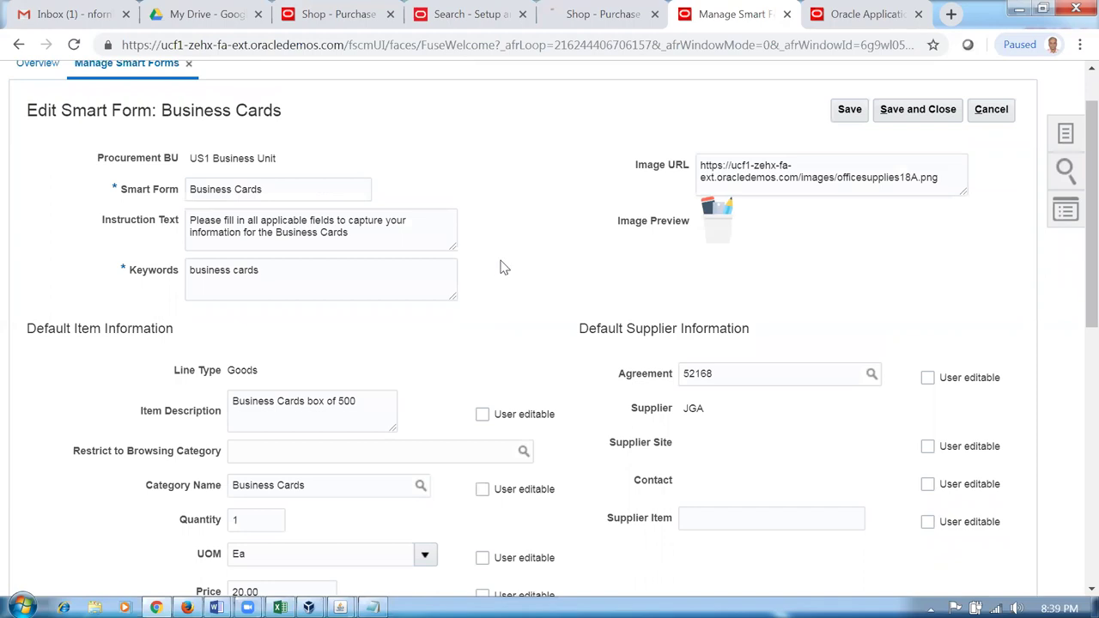
click(1004, 112)
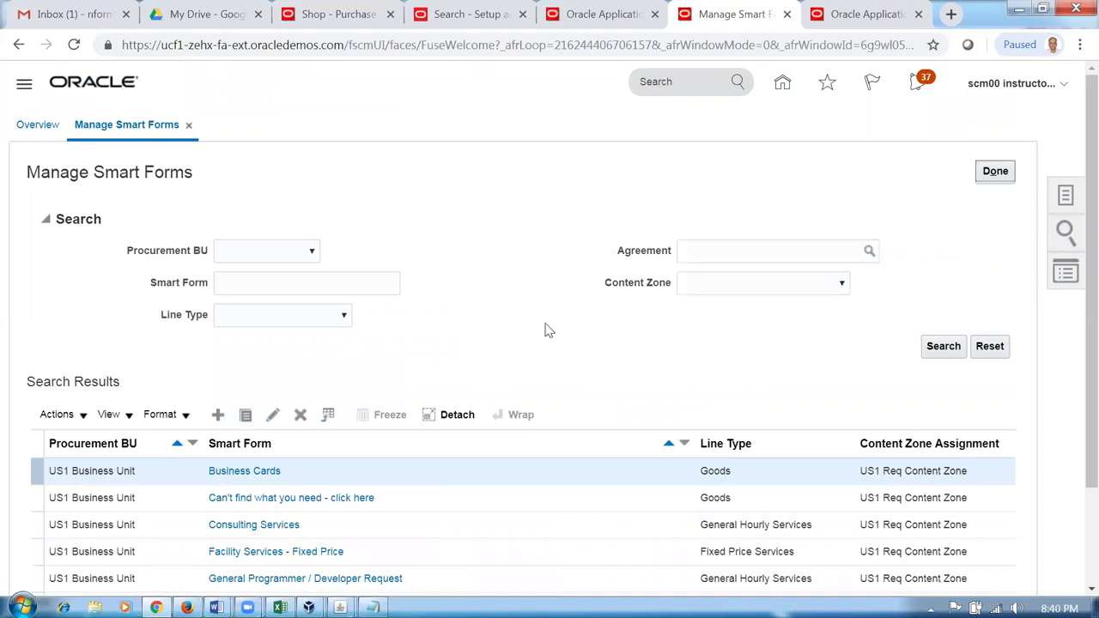
- Close Manage Smart Forms and return to the home springboard
click(987, 173)
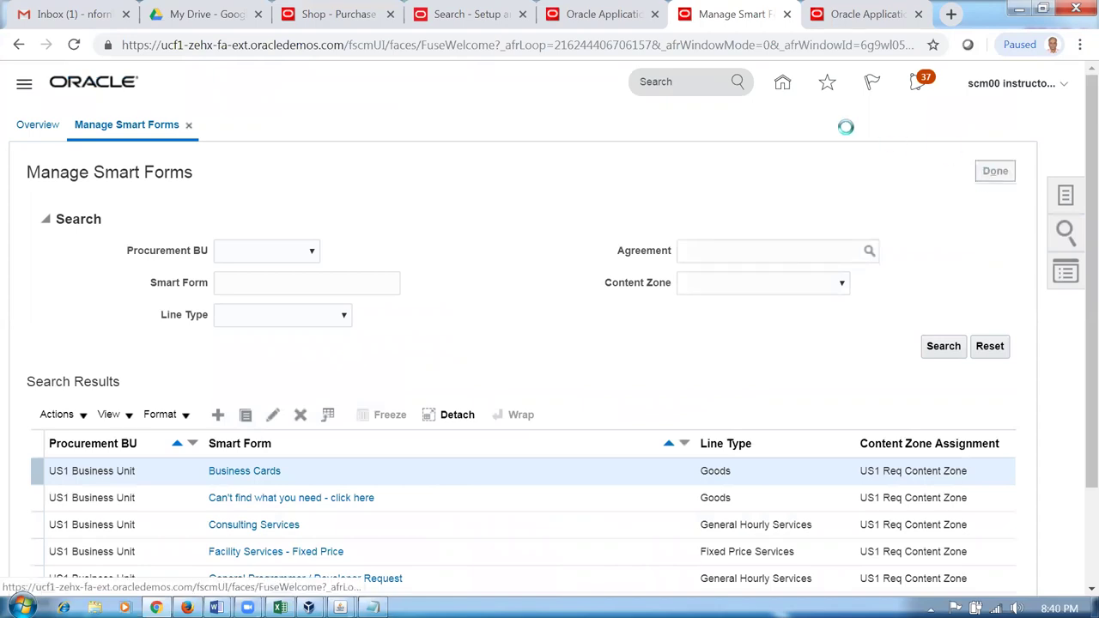
click(783, 86)
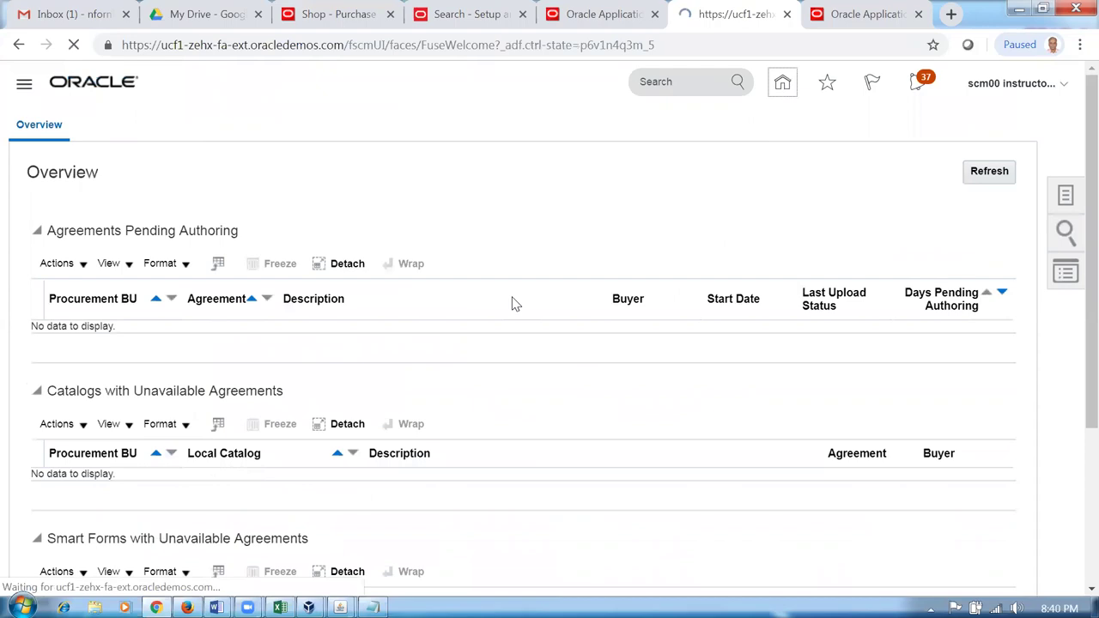
scroll(728, 360, down, 1)
scroll(725, 369, down, 1)
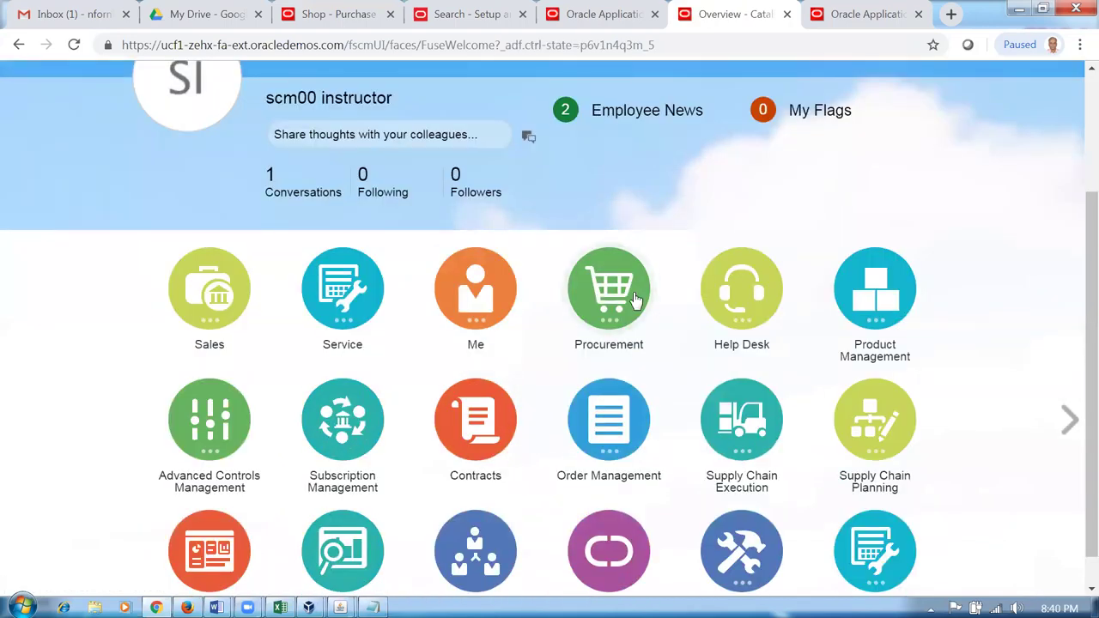
- Open Procurement > Purchase Requisitions and show the More Tasks list
click(608, 287)
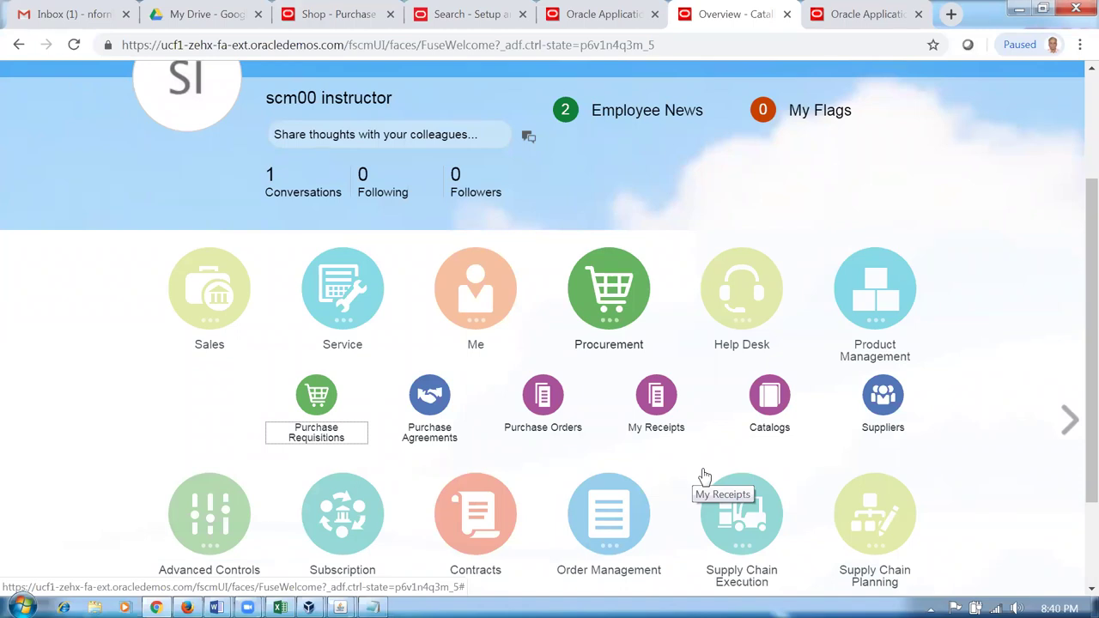
click(314, 407)
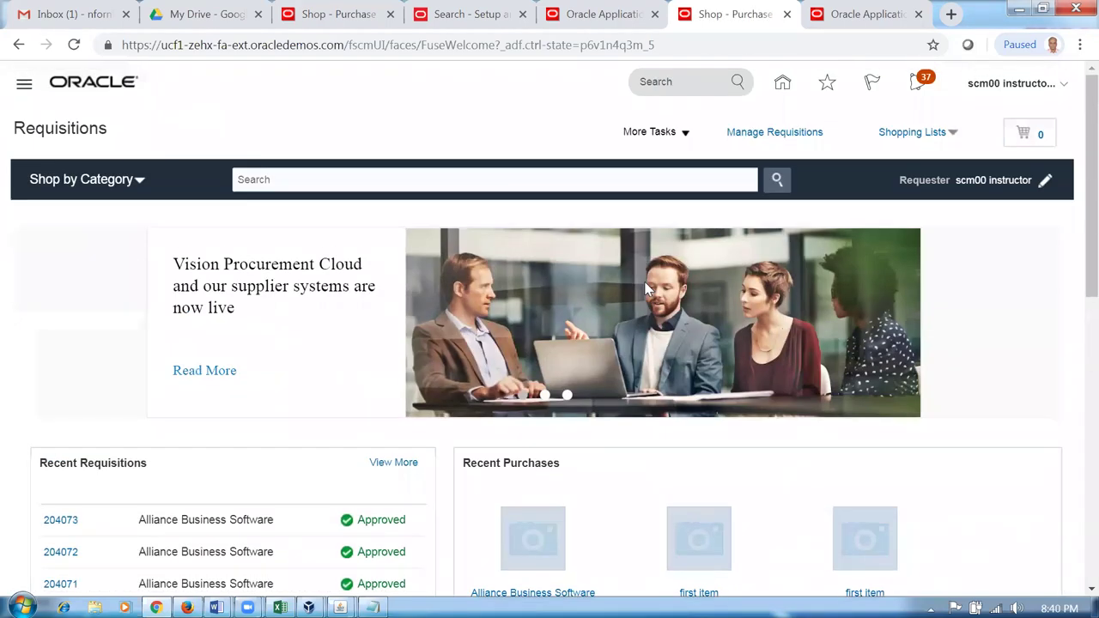
click(653, 133)
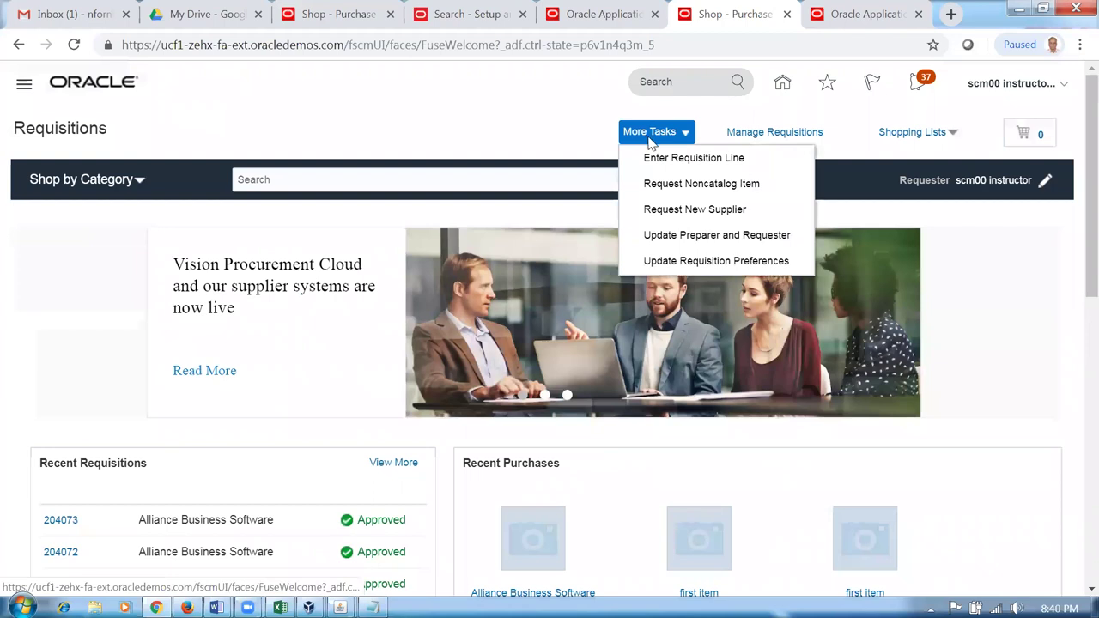
- Start a manual Goods requisition line (quantity 1, USD, Seattle) and focus Category Name
click(665, 160)
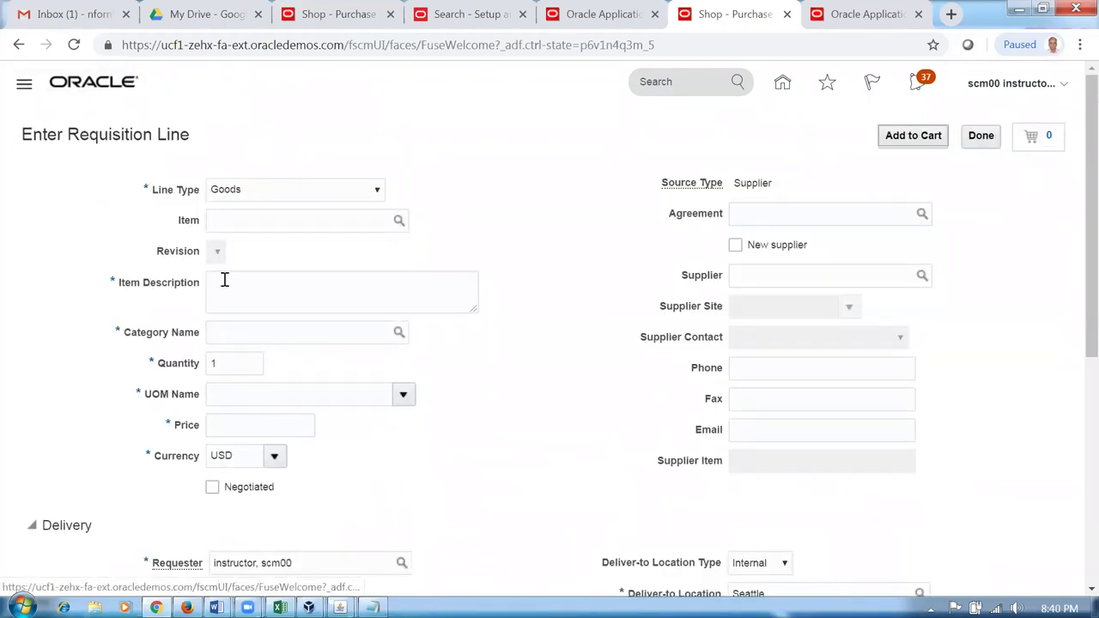
click(243, 332)
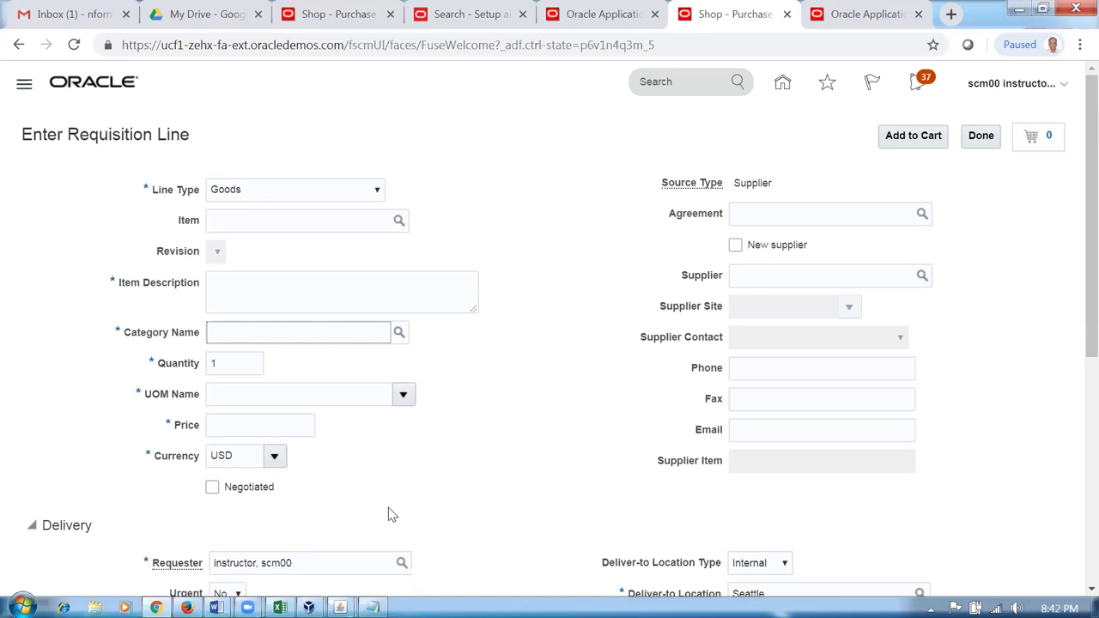
- Close the Enter Requisition Line form and dismiss the error, landing on Create Request
click(983, 136)
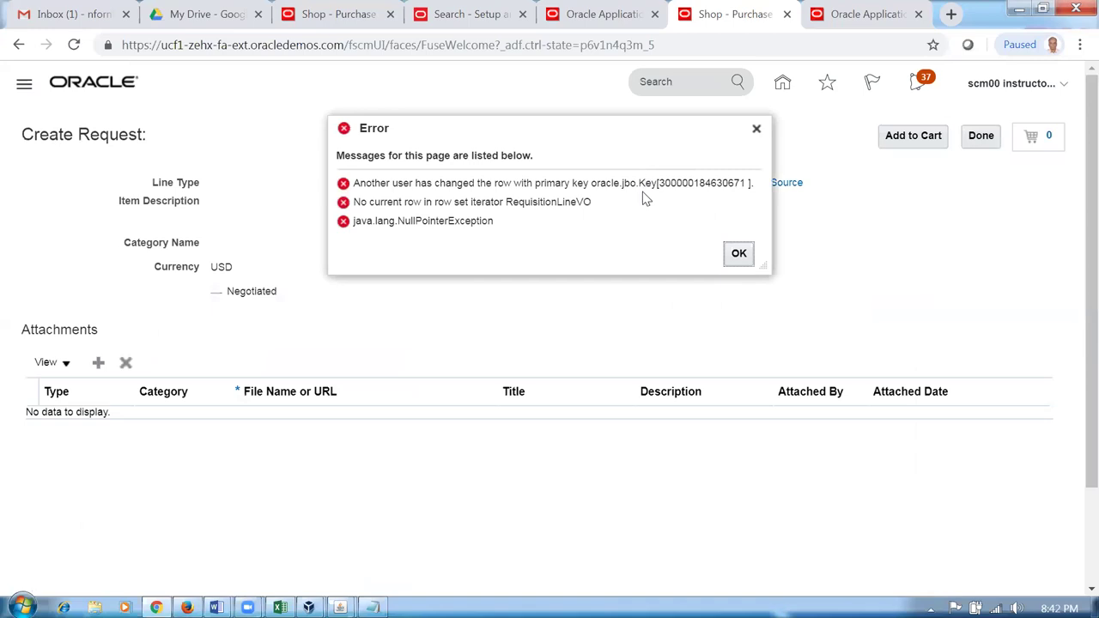
click(739, 255)
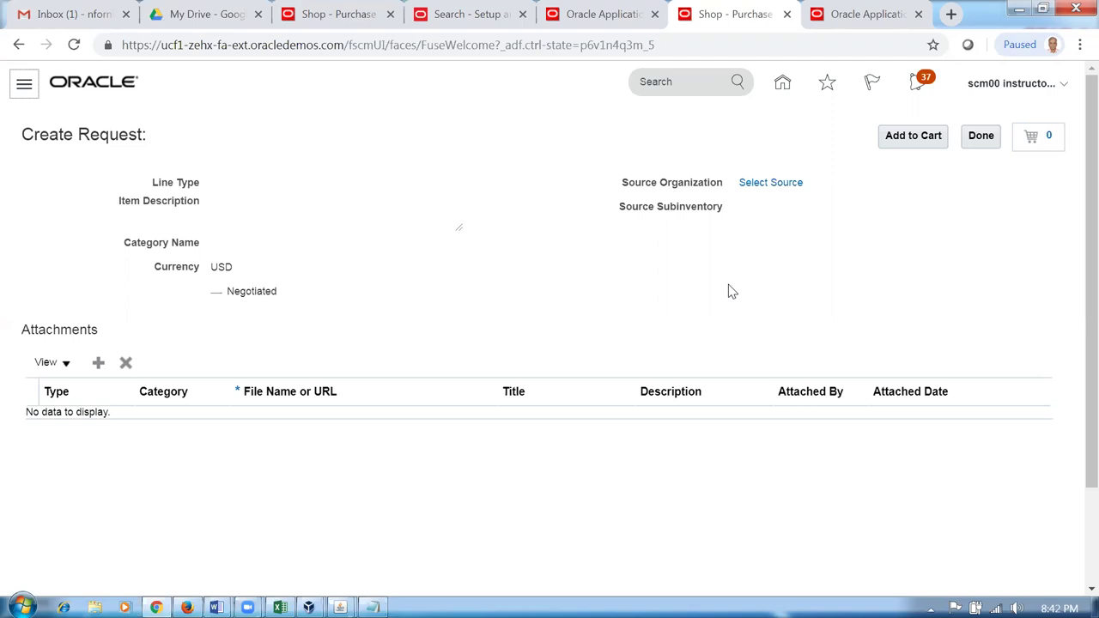
- Go home and open the Procurement > Purchase Requisitions shopping page
click(781, 82)
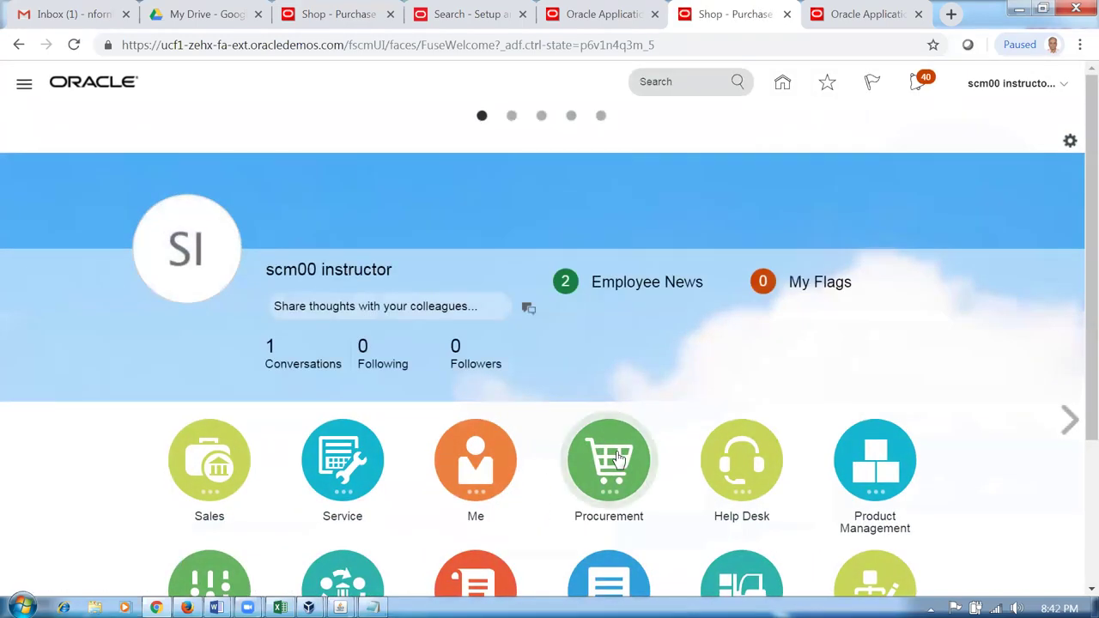
click(618, 459)
scroll(515, 446, down, 2)
click(318, 370)
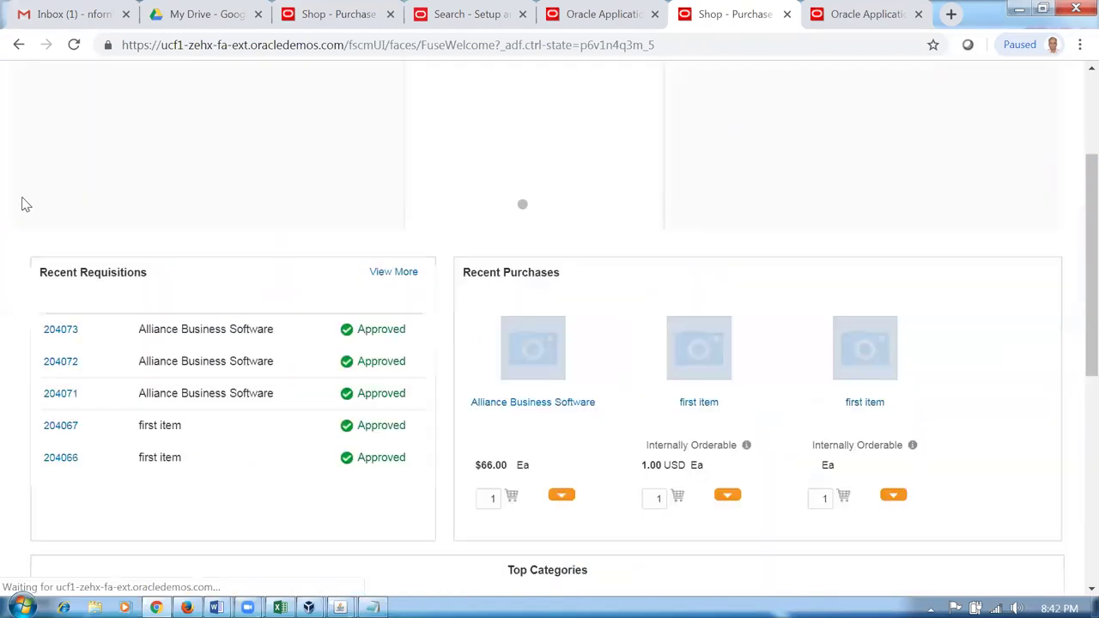
scroll(105, 245, up, 2)
- Search the requisition catalog for agreement number 52257
click(271, 161)
text(52257)
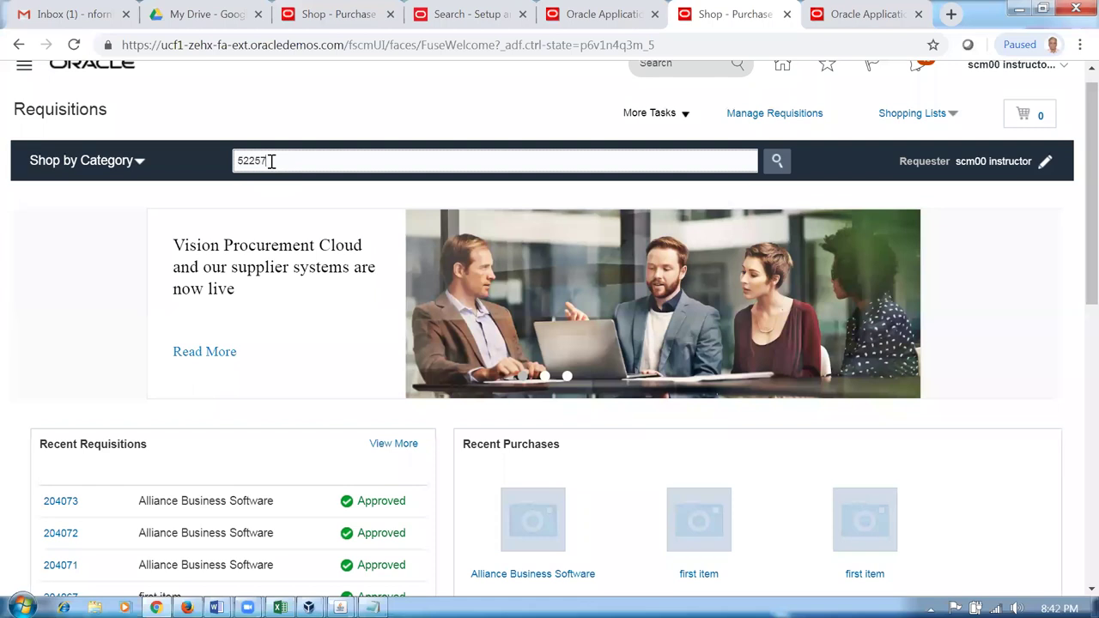
key(Return)
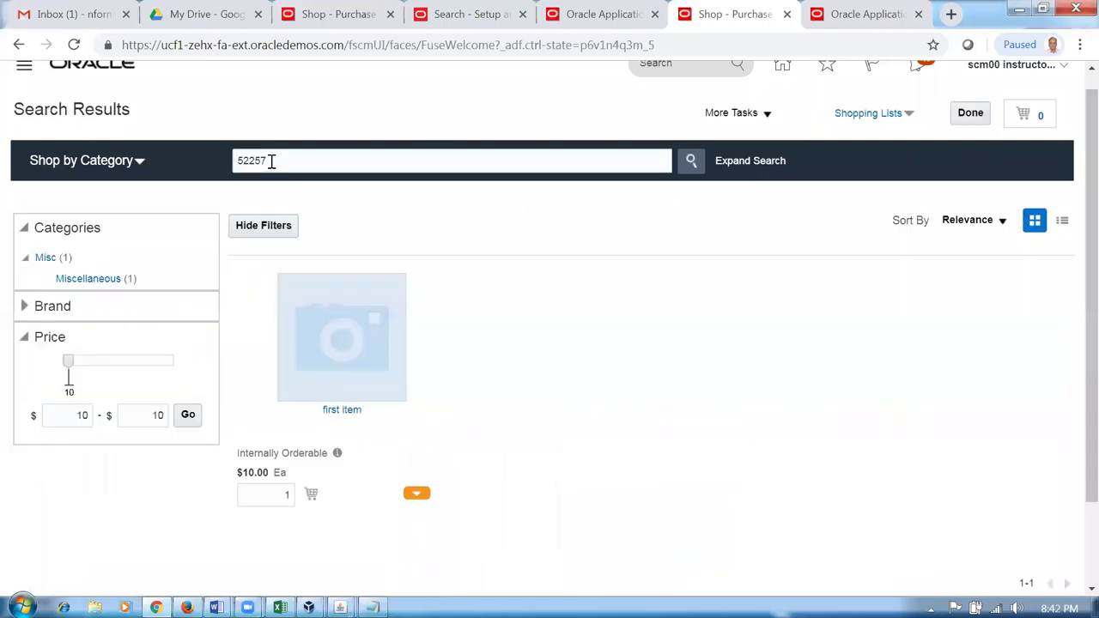
- Add the first agreement 52257 item (1.00 at $8.00) to the cart and review it
click(337, 348)
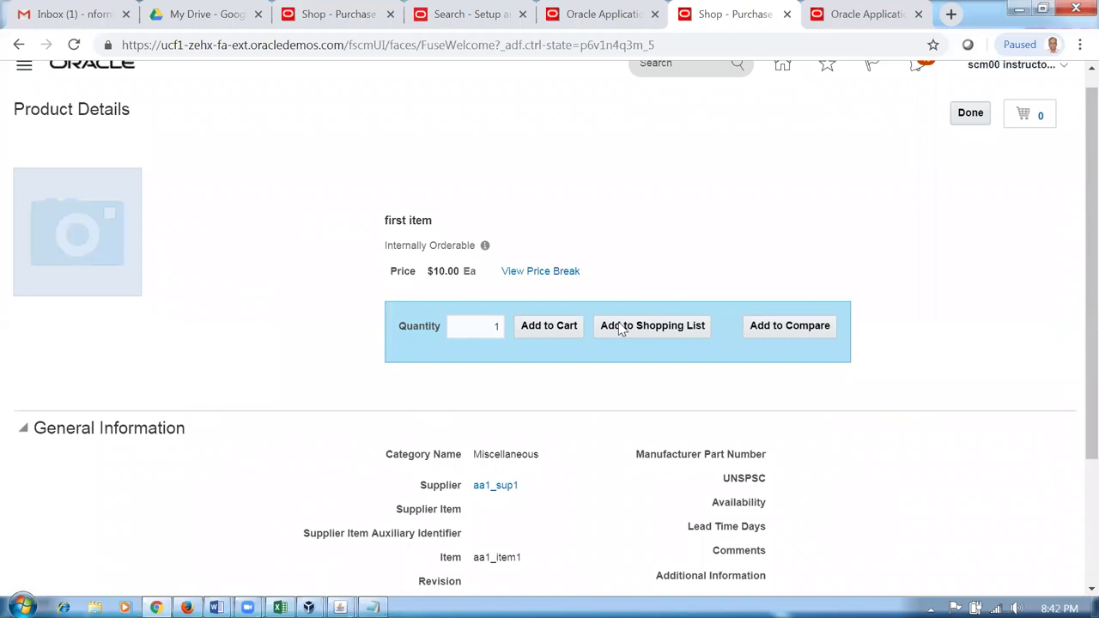
click(536, 327)
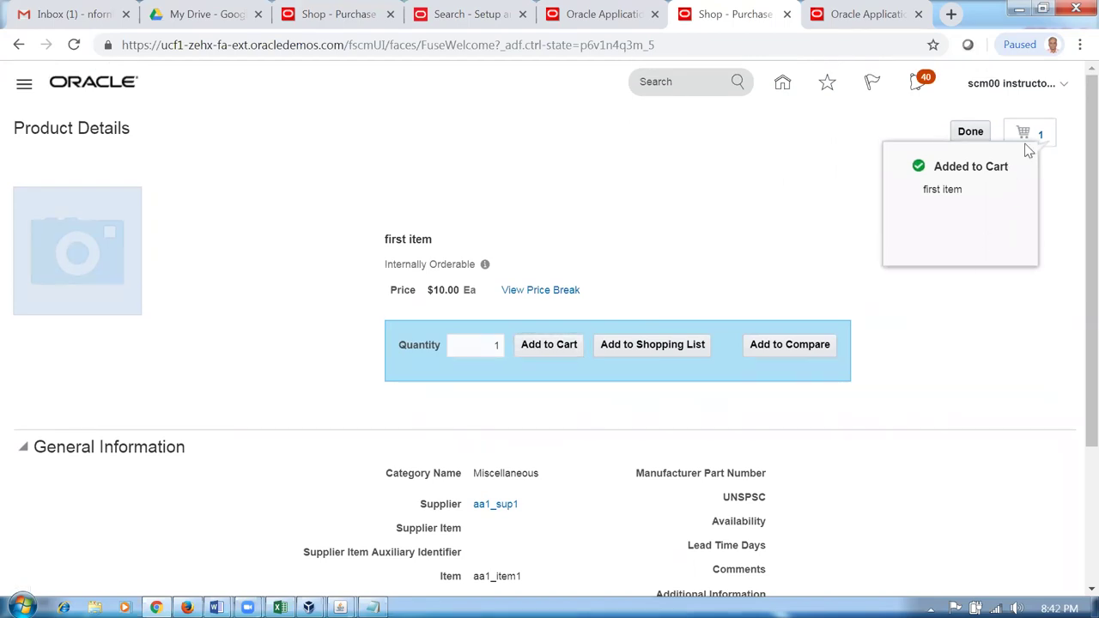
click(1038, 139)
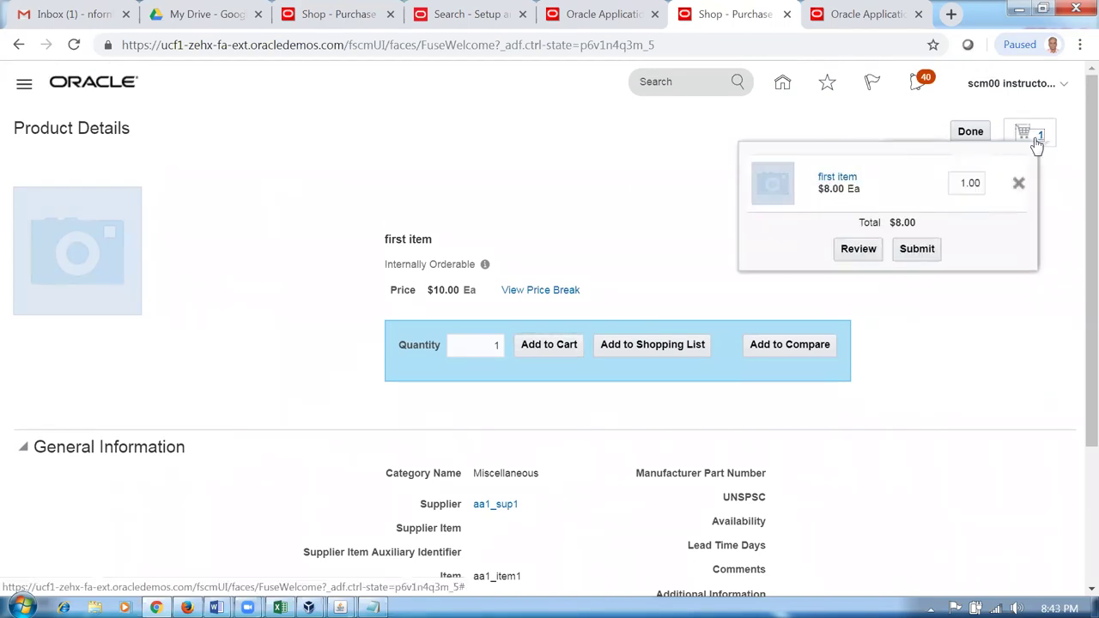
scroll(744, 381, down, 2)
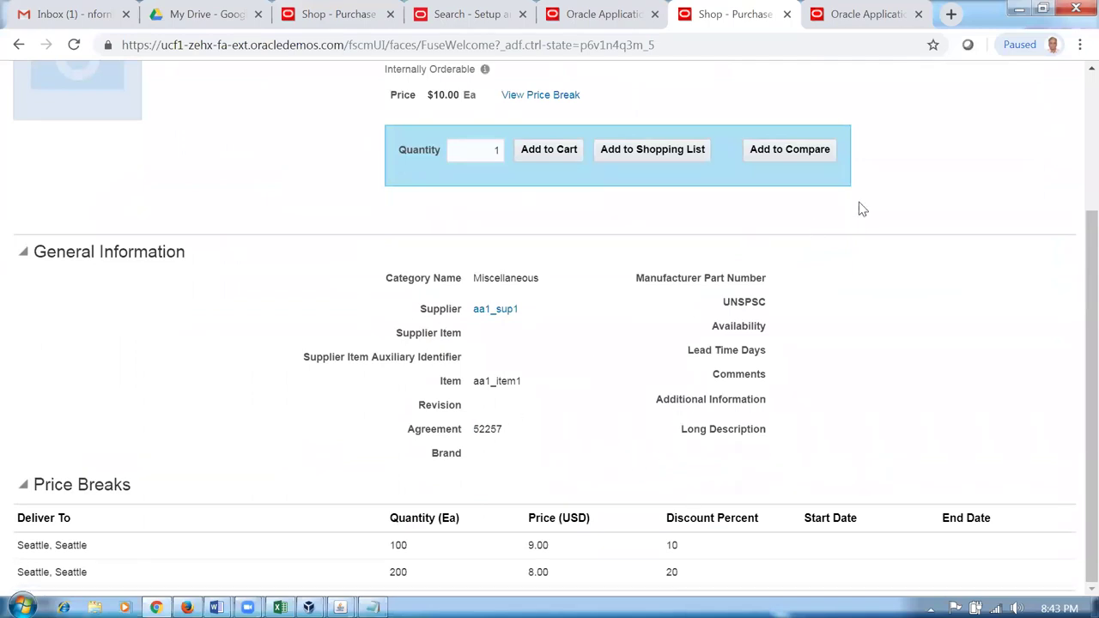
scroll(876, 202, up, 2)
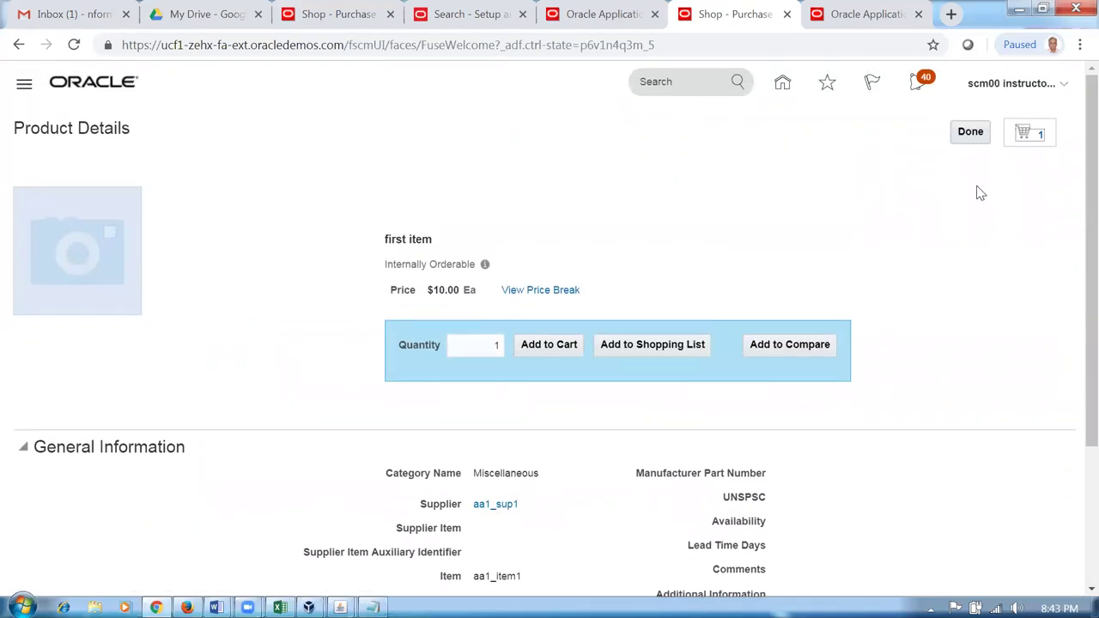
click(1030, 135)
click(862, 250)
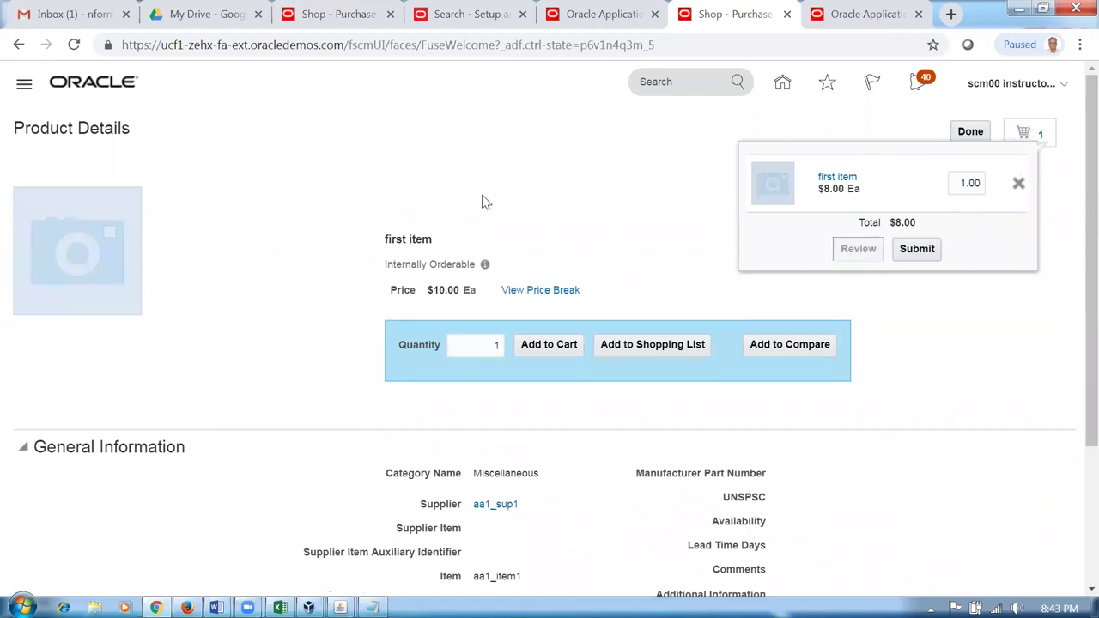
- Review the requisition's Delivery, Billing and Source sections: charge account 101.10.15910.000.000.000, agreement 52257
scroll(426, 280, down, 1)
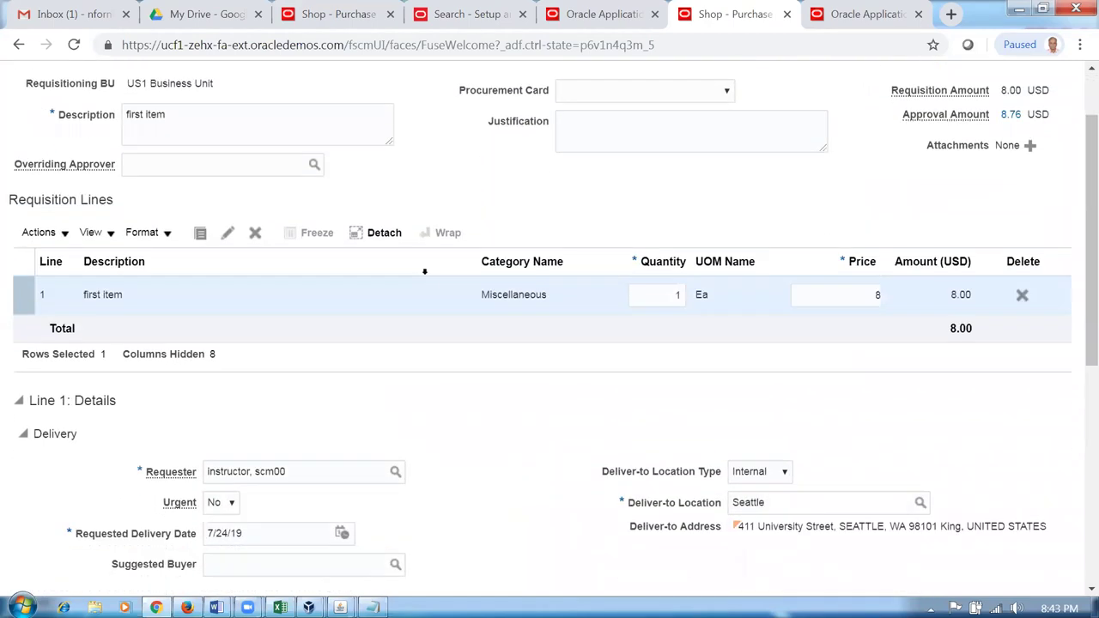
scroll(426, 281, down, 3)
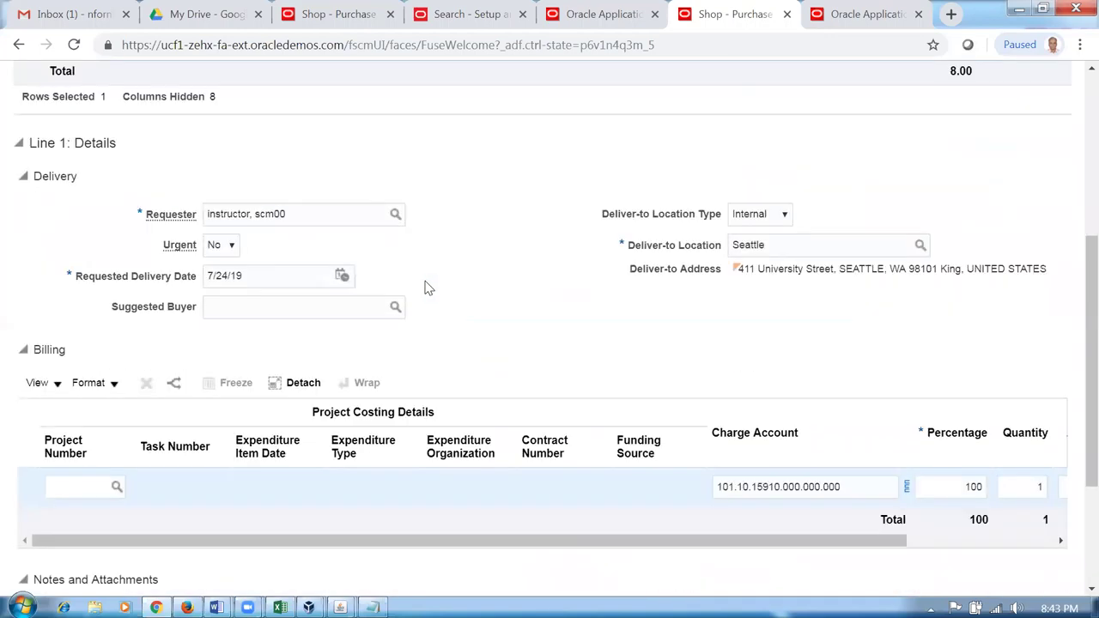
scroll(428, 287, down, 1)
scroll(420, 281, down, 1)
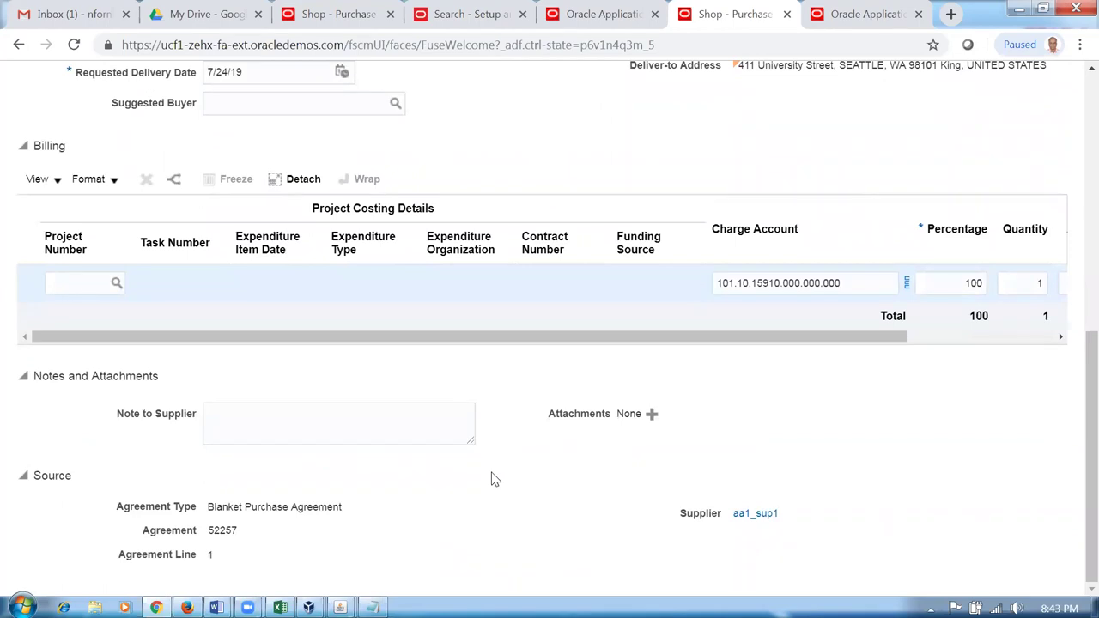
scroll(487, 479, up, 1)
scroll(488, 479, down, 1)
scroll(483, 482, up, 5)
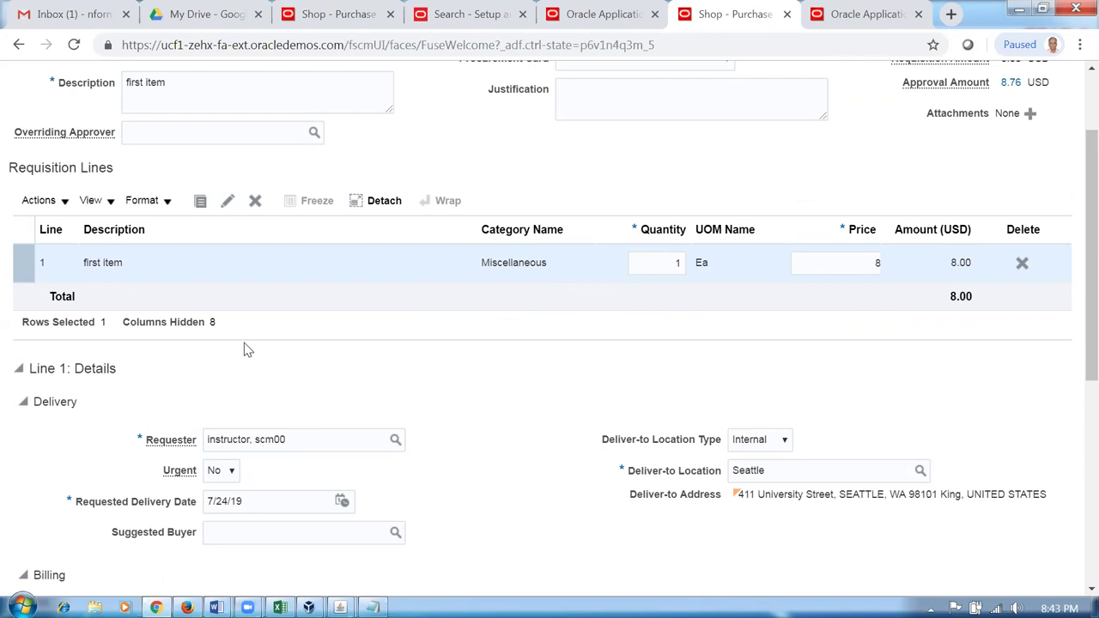
click(227, 206)
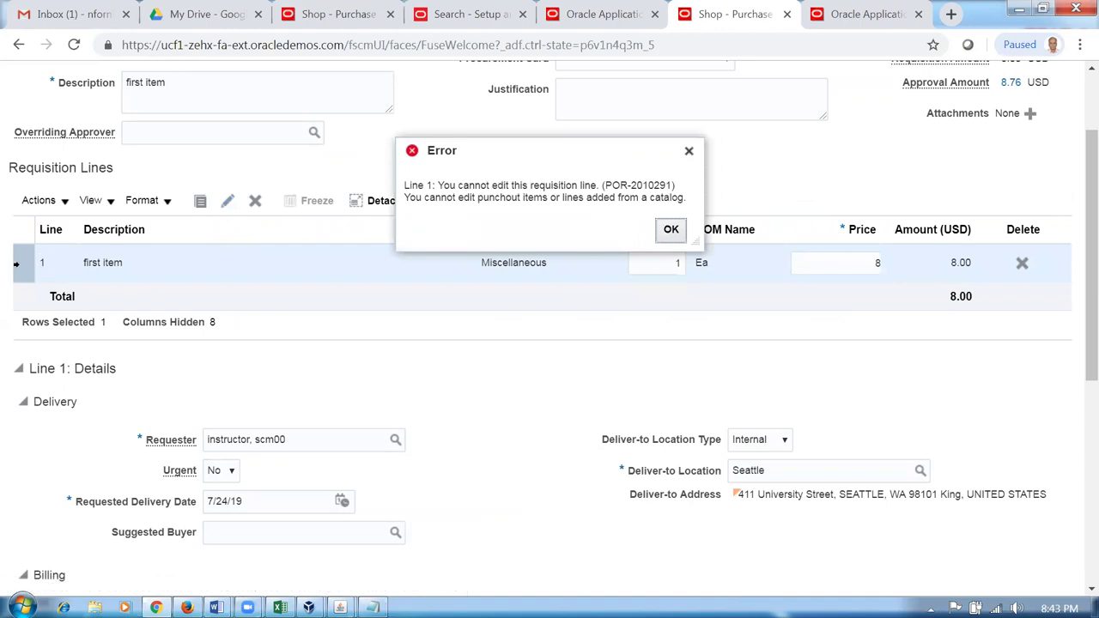
click(671, 229)
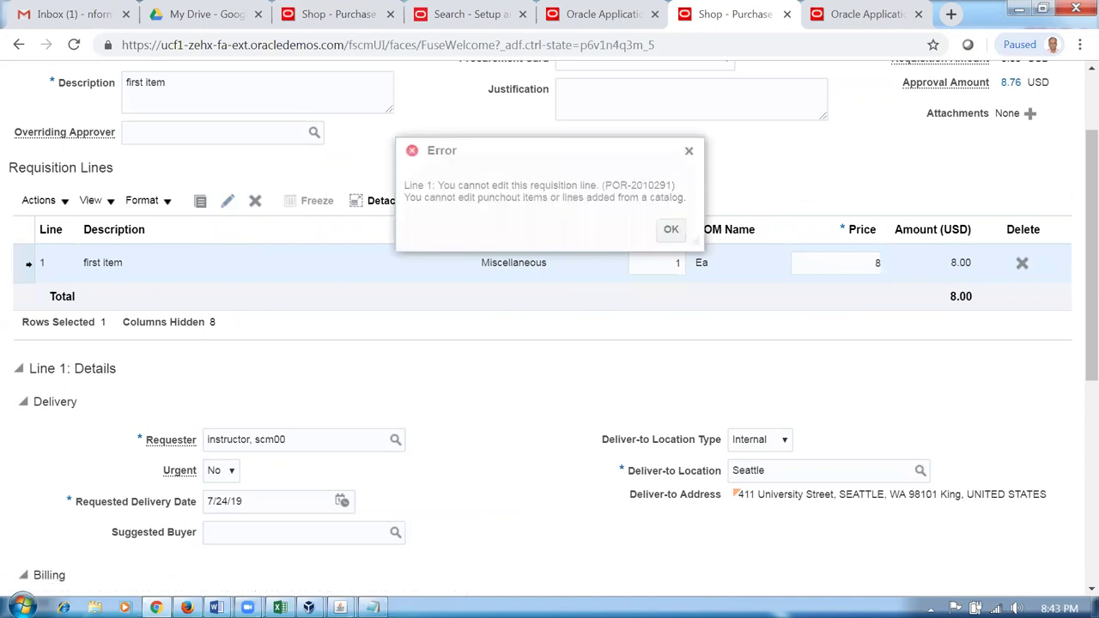
click(670, 229)
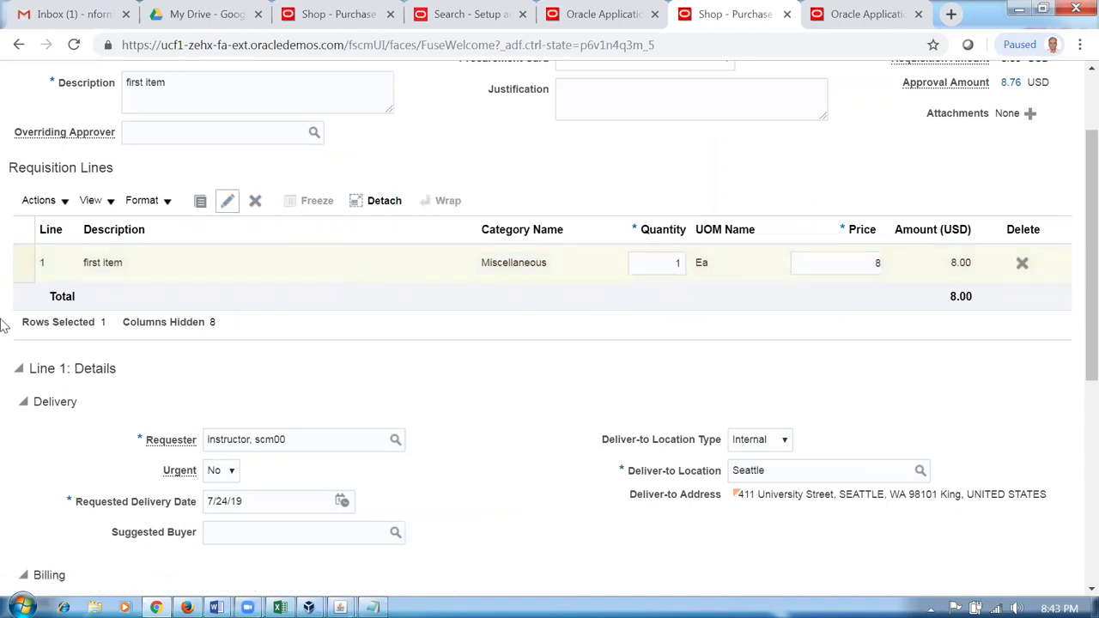
click(227, 202)
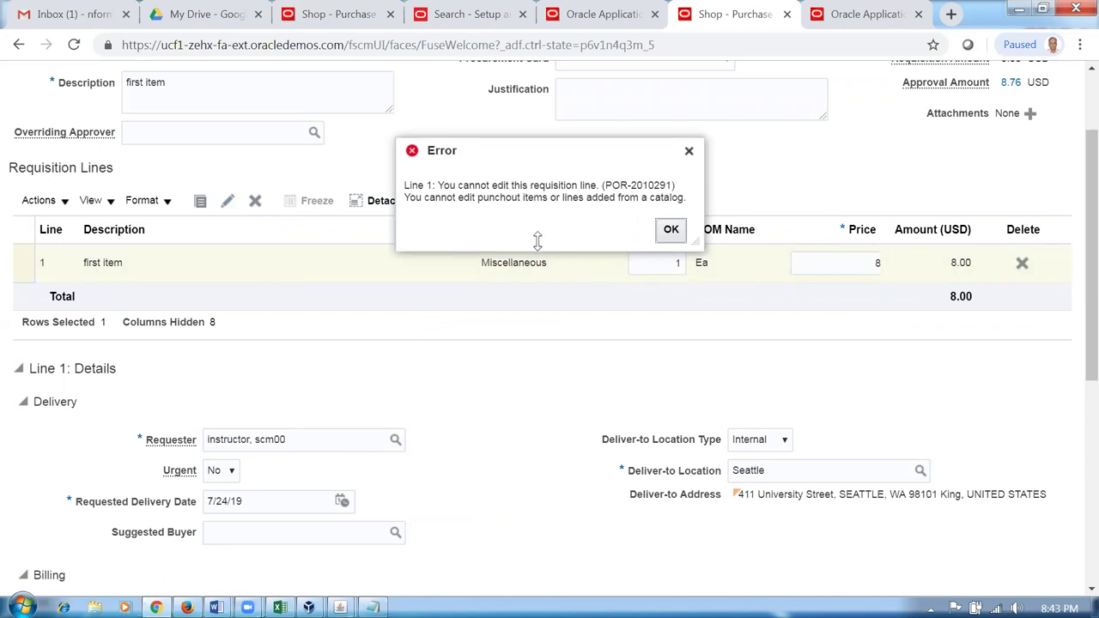
click(671, 232)
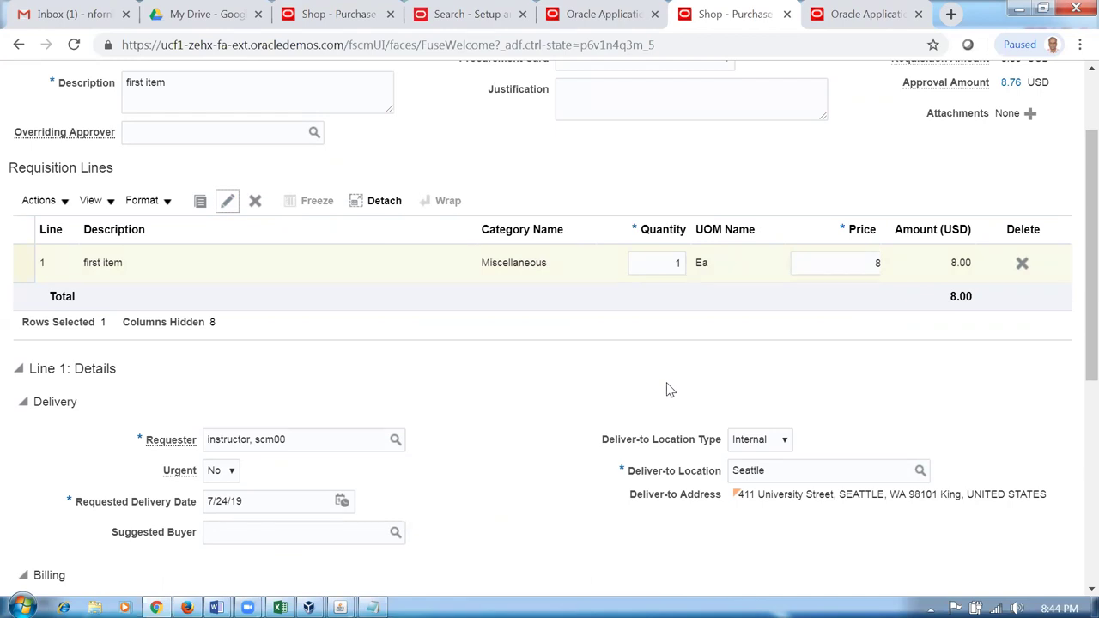
scroll(667, 386, down, 5)
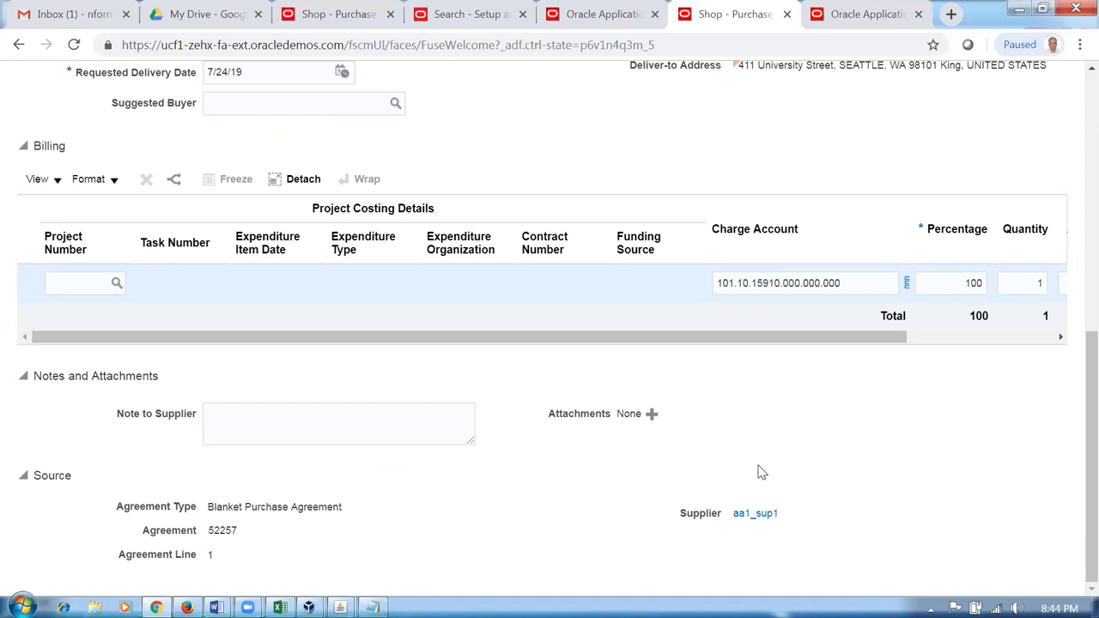
scroll(759, 472, up, 2)
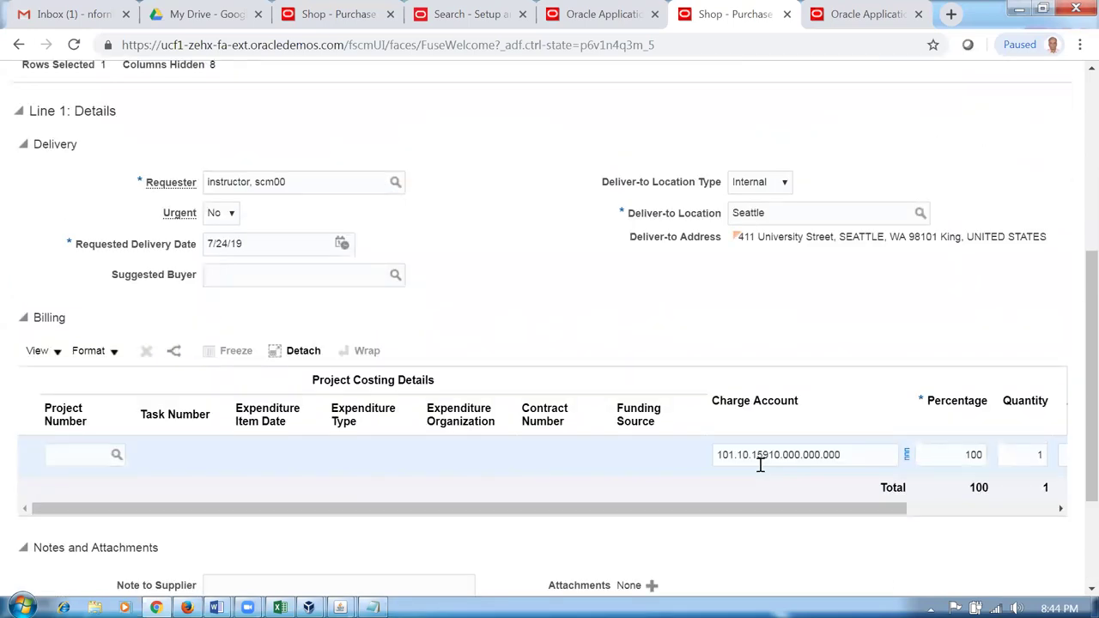
scroll(760, 464, up, 4)
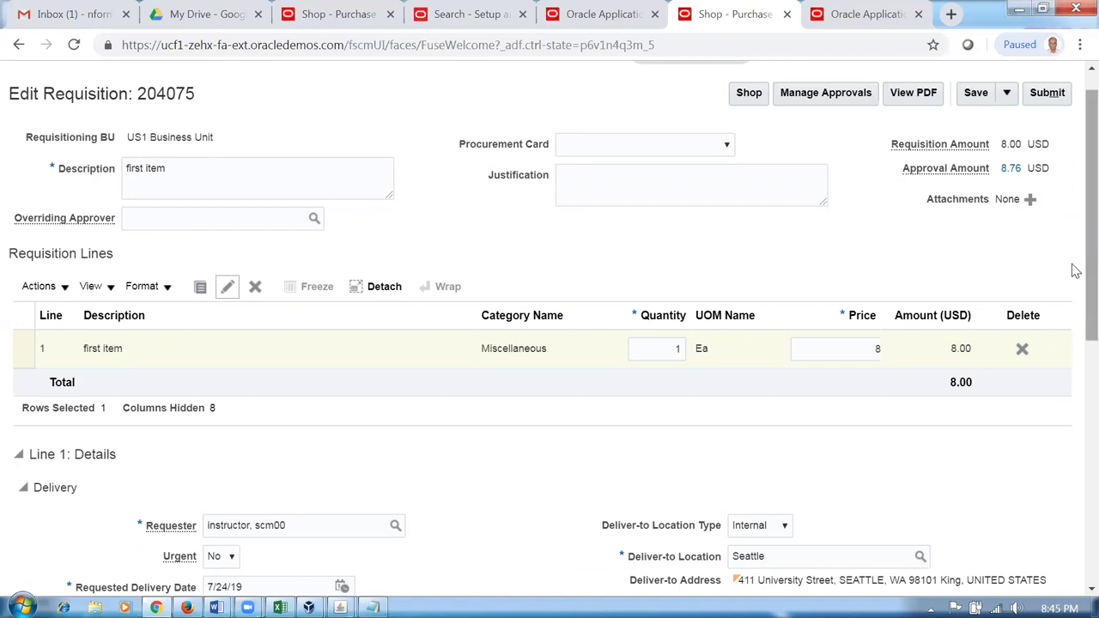
mouse_move(1075, 272)
mouse_down()
mouse_move(1076, 510)
mouse_move(1076, 271)
mouse_up()
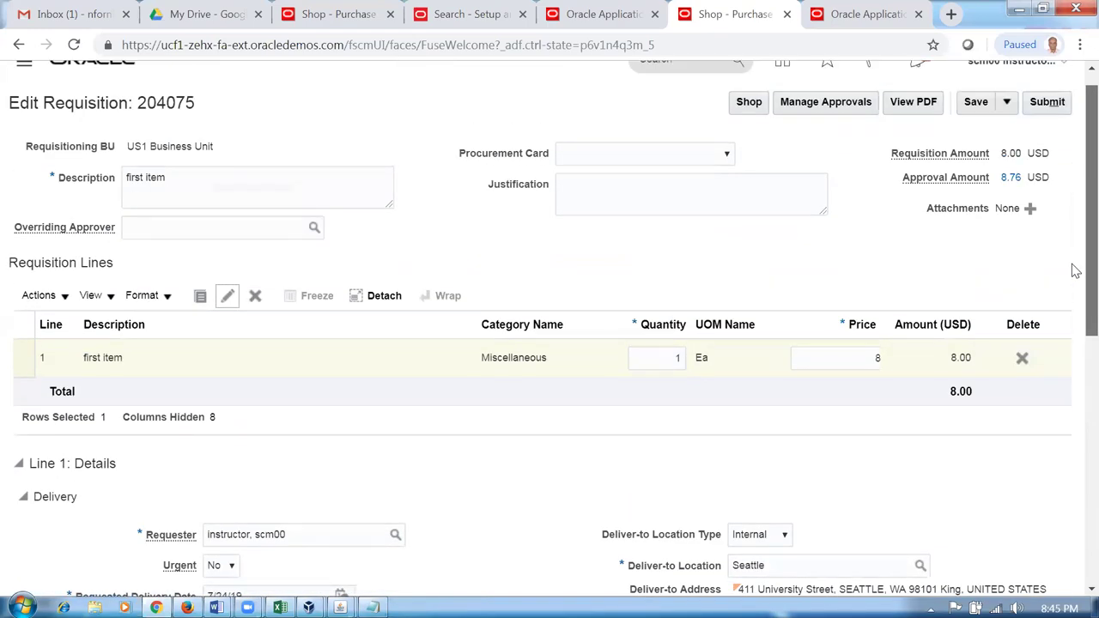
click(612, 198)
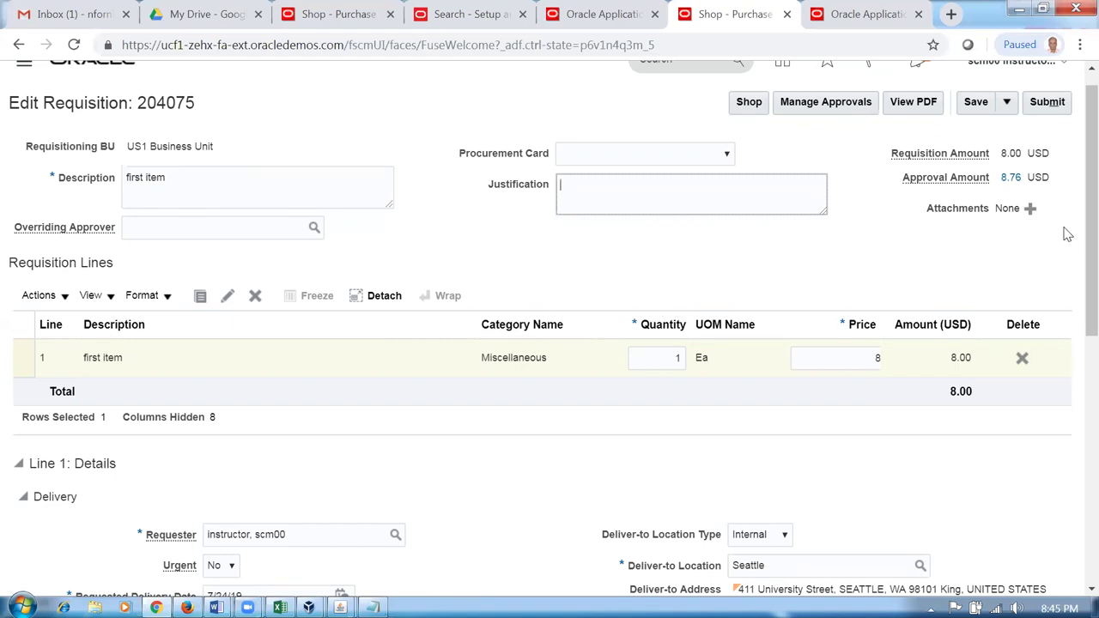
scroll(1072, 255, up, 1)
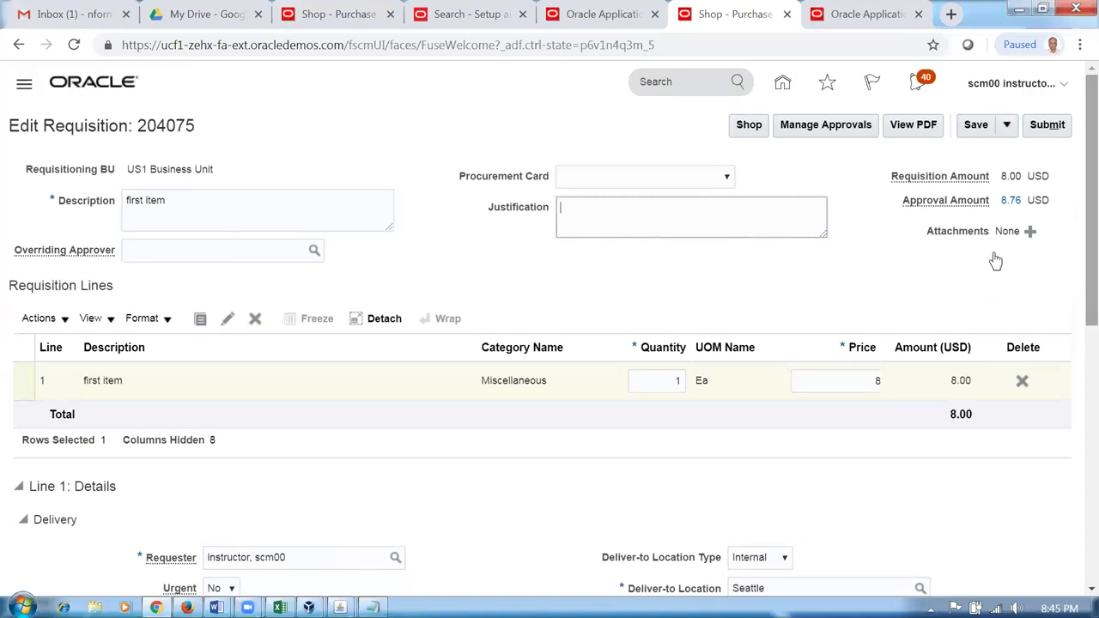
- Go back to the Requisitions shopping page and review its panels showing requisition 204075 Incomplete
click(747, 126)
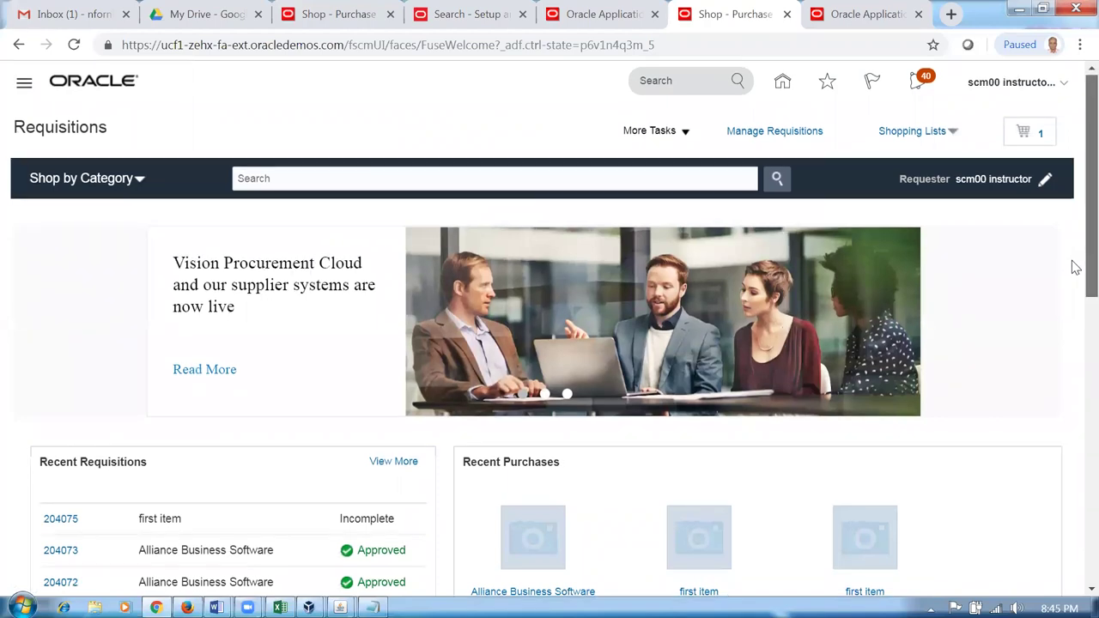
scroll(1075, 267, down, 7)
scroll(1073, 523, up, 7)
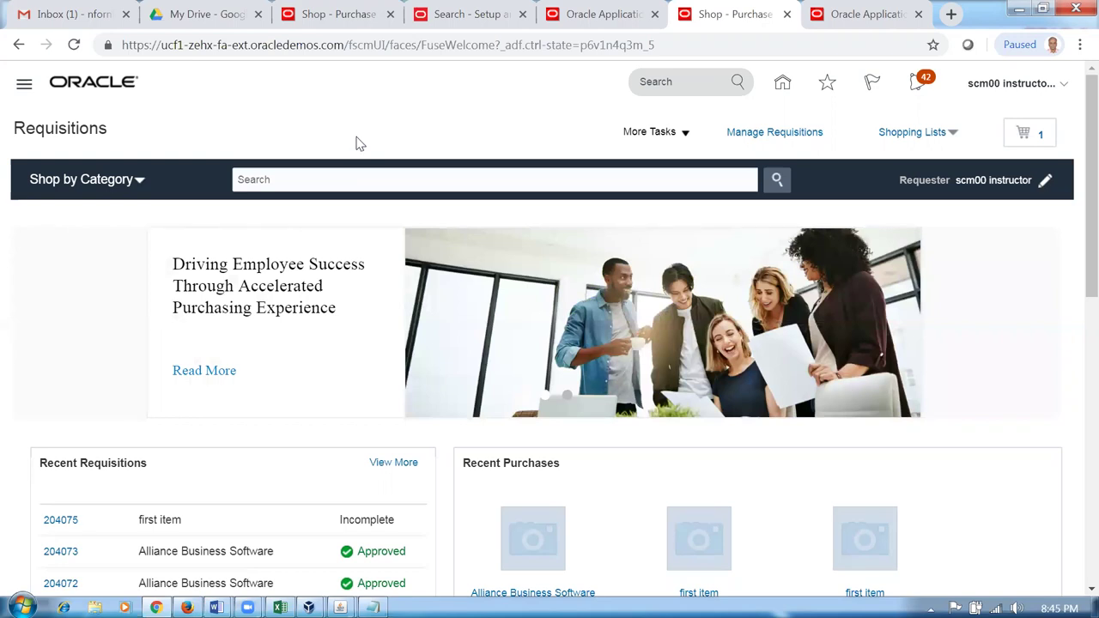
scroll(1073, 159, down, 2)
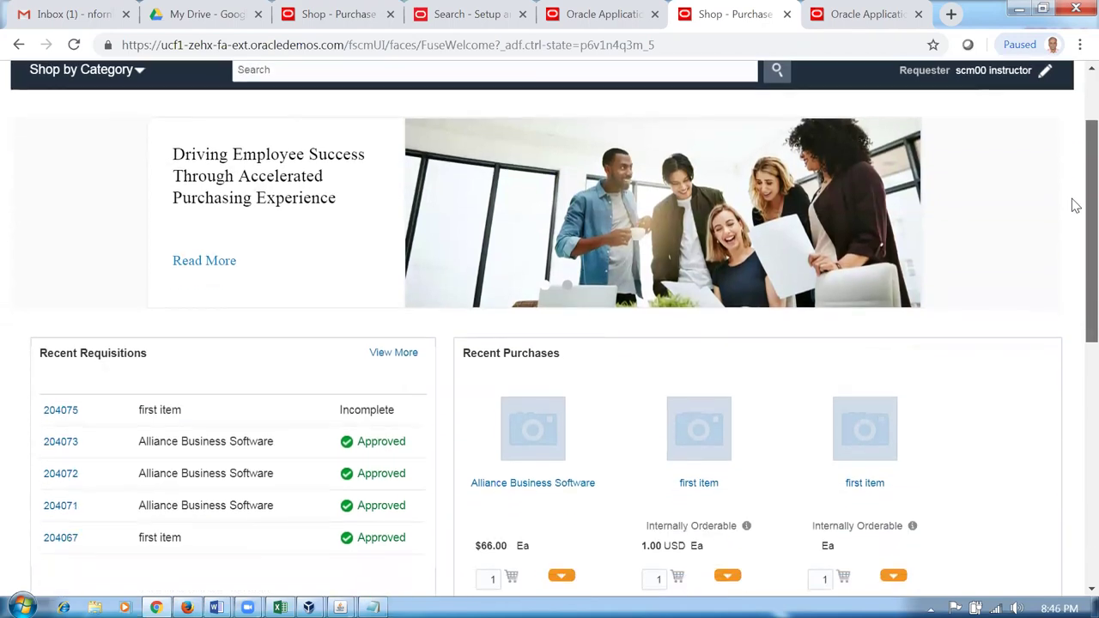
scroll(1075, 226, down, 6)
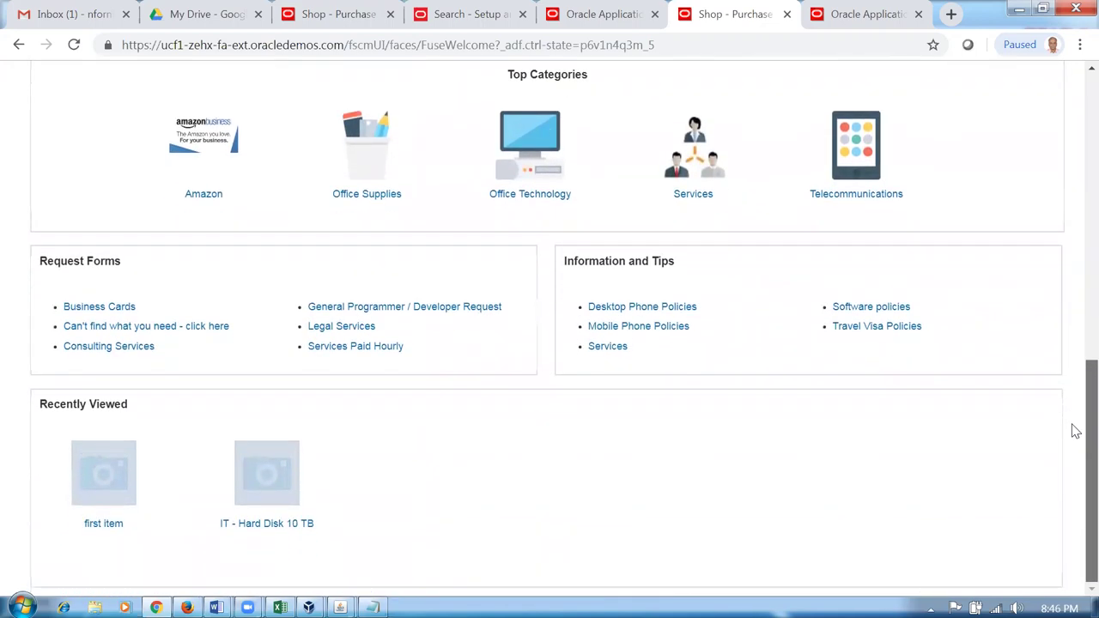
scroll(1073, 326, up, 8)
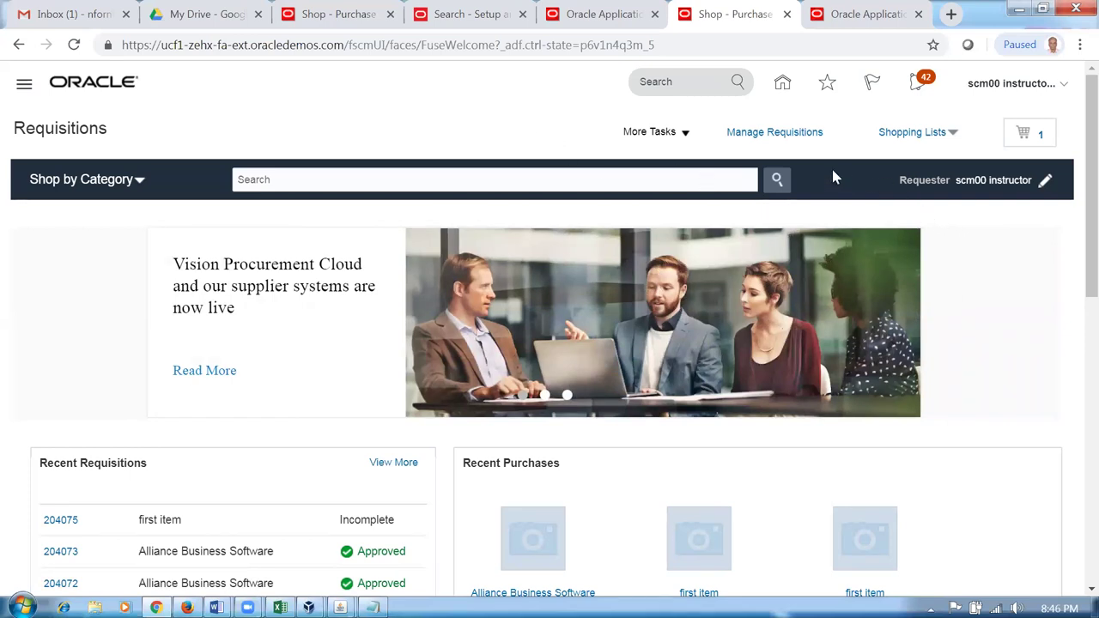
- Open Manage Orders from the Procurement work area tasks, keeping closed documents excluded
click(782, 82)
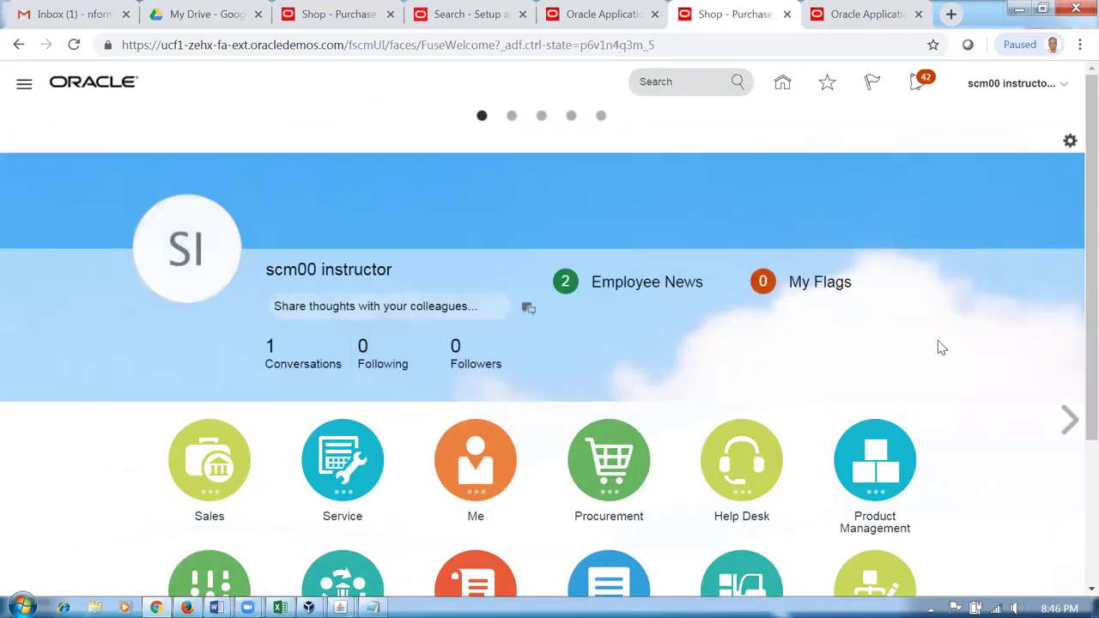
click(611, 459)
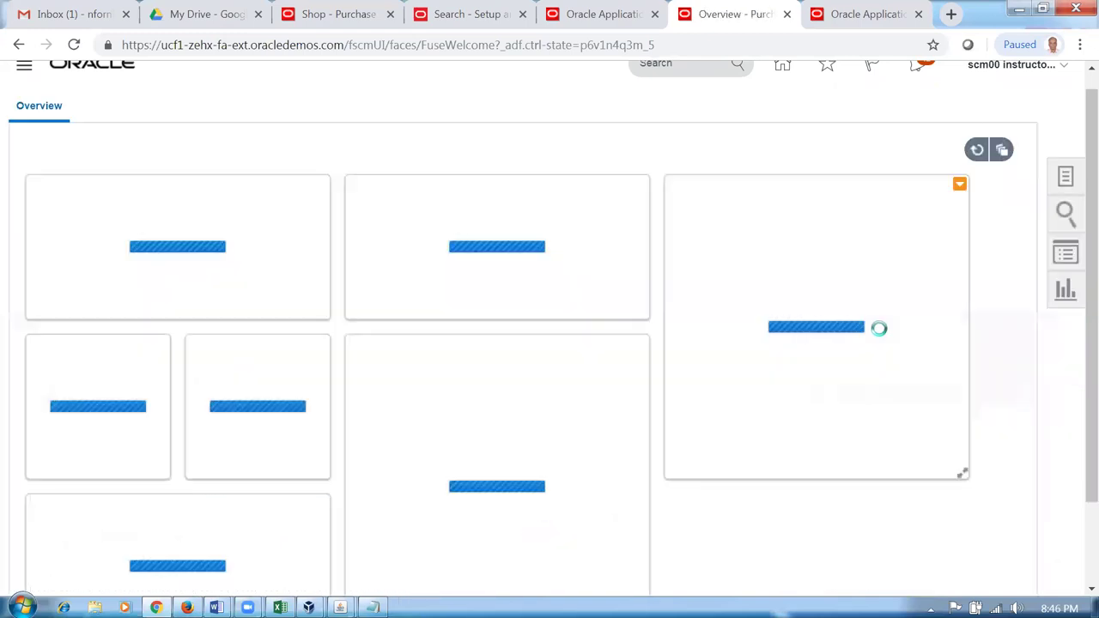
click(1066, 179)
click(982, 206)
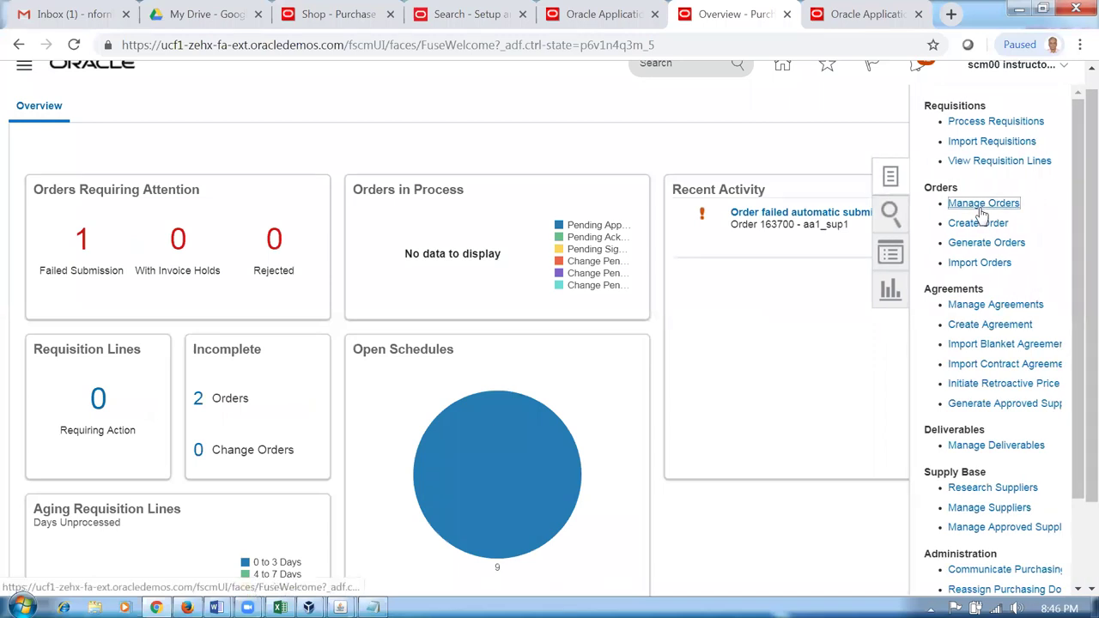
scroll(574, 363, down, 3)
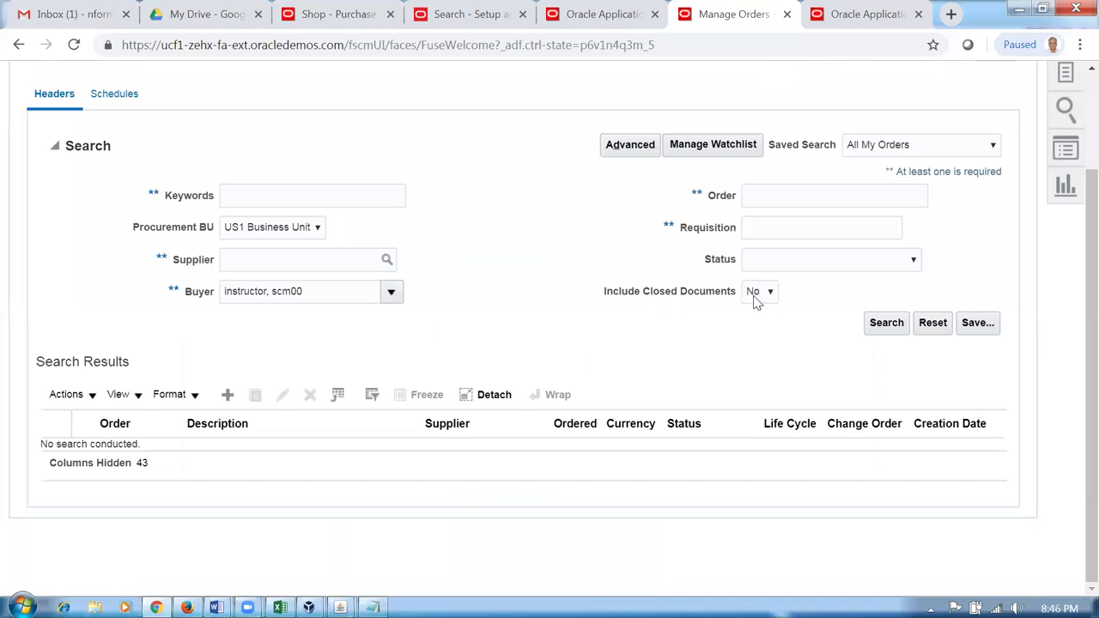
click(758, 292)
click(752, 310)
- Switch Manage Orders to advanced search, leaving Status blank and reviewing the Search Results actions
click(631, 145)
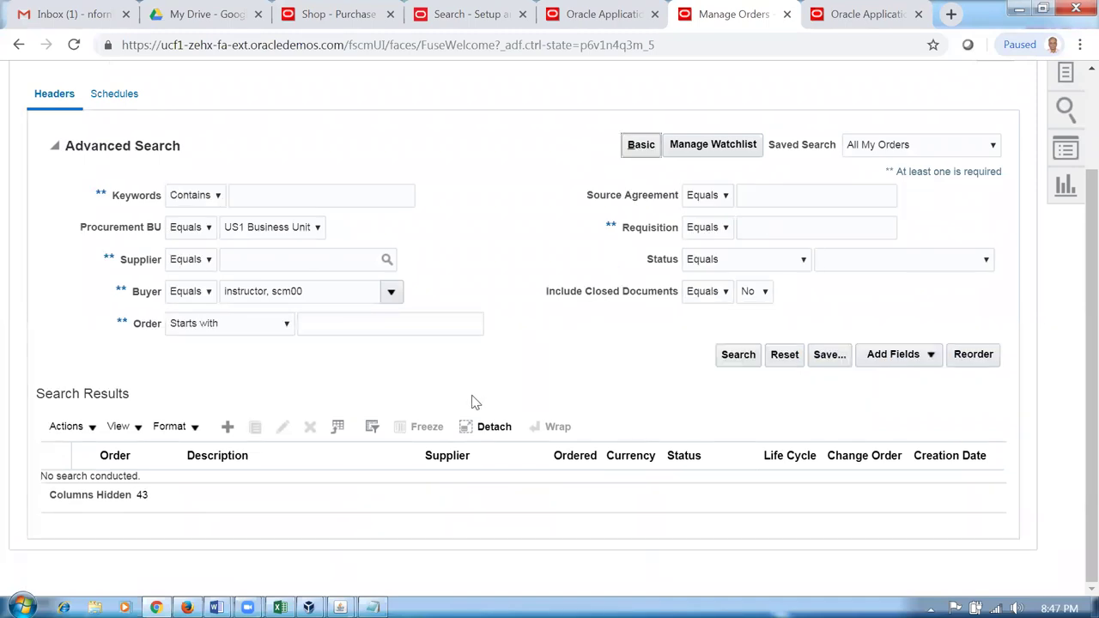
click(319, 263)
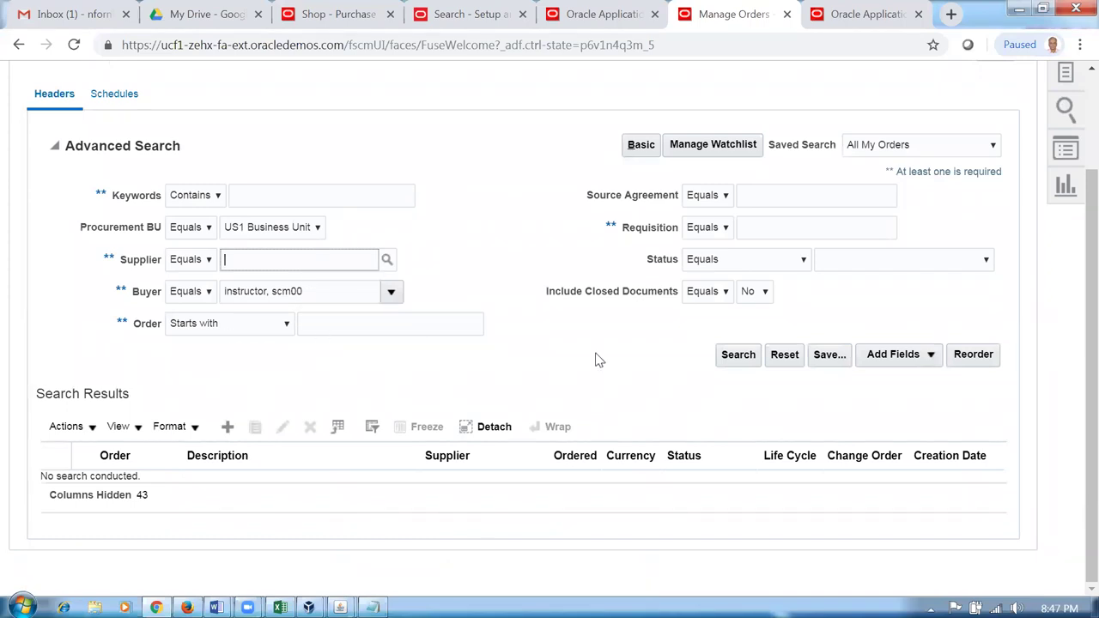
click(889, 260)
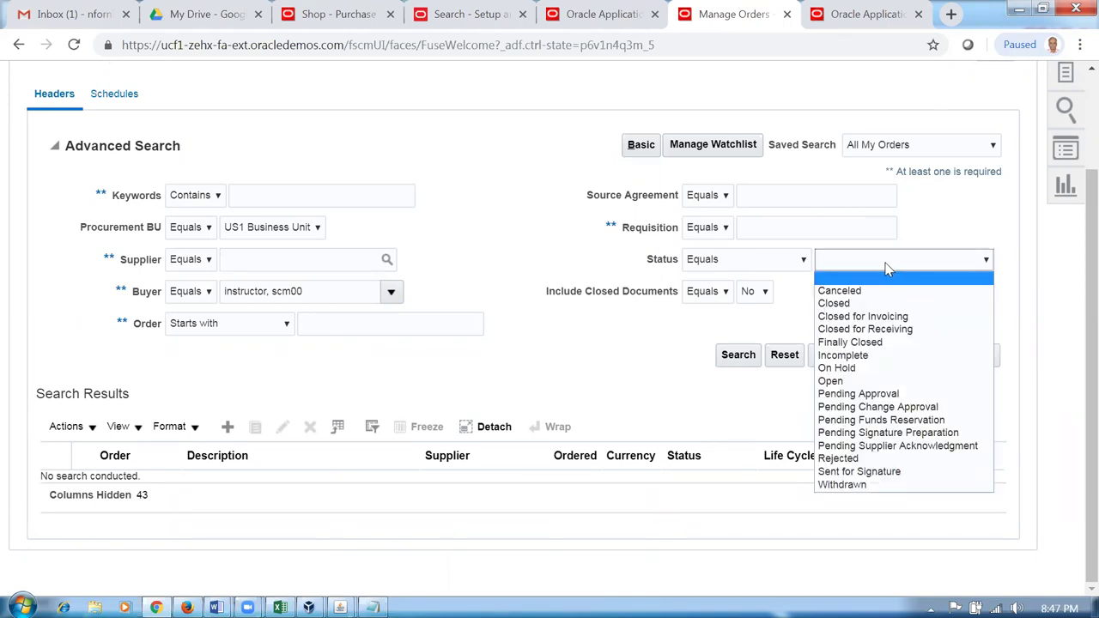
click(884, 265)
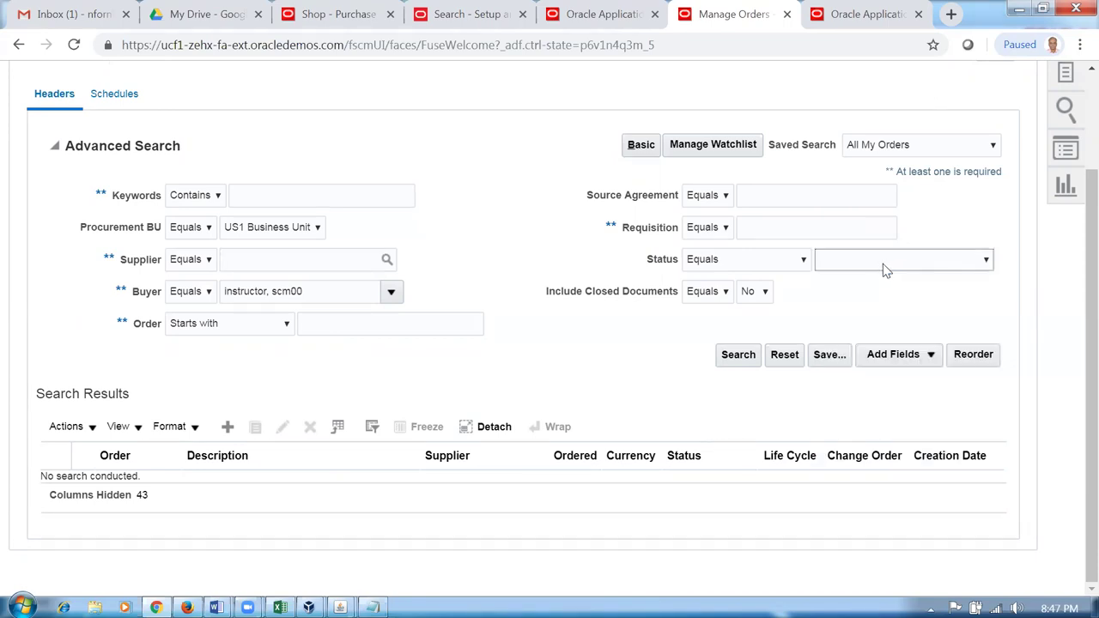
click(69, 426)
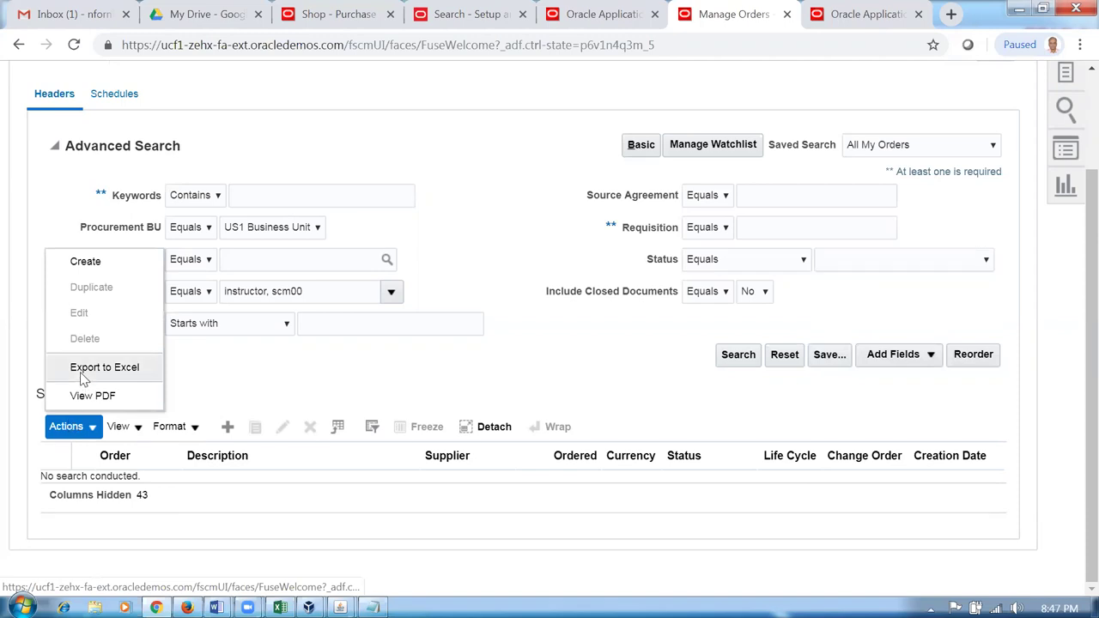
click(293, 391)
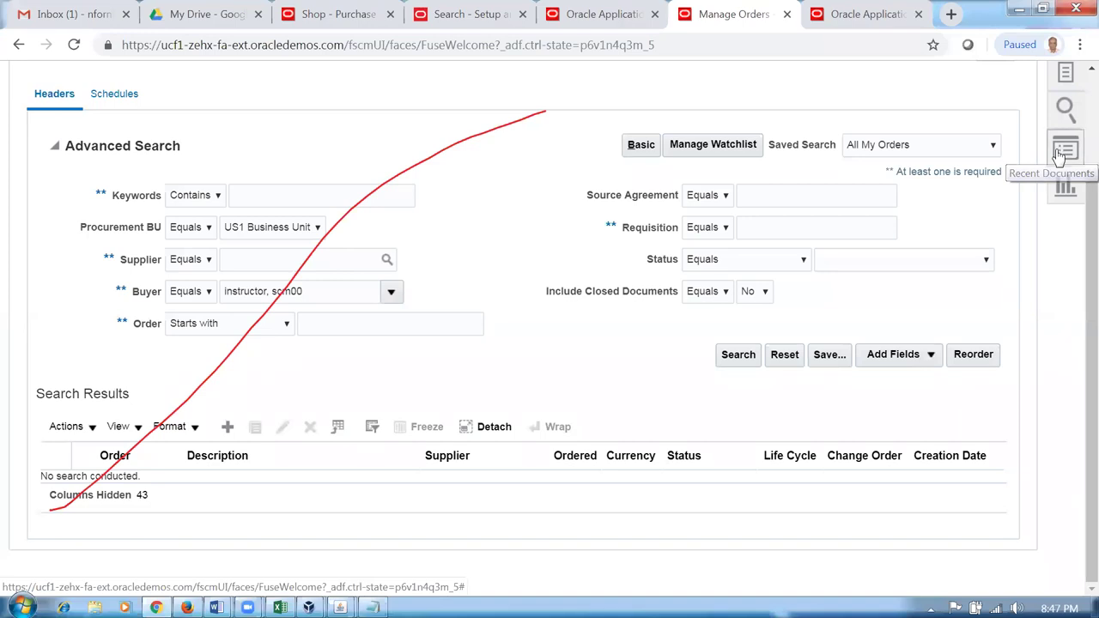
click(1061, 153)
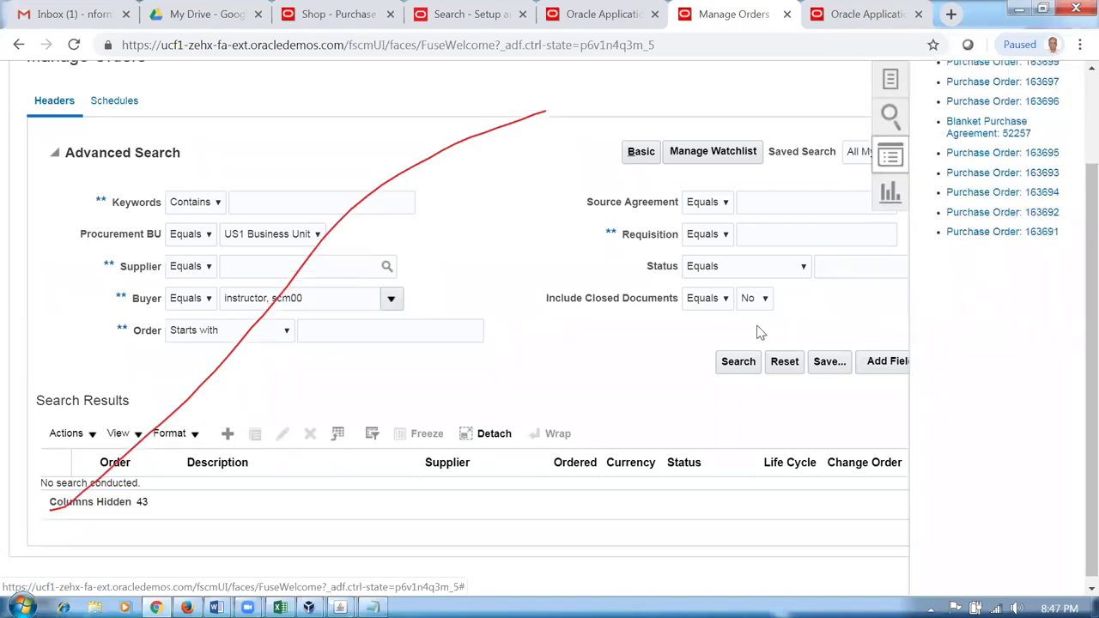
scroll(636, 349, up, 3)
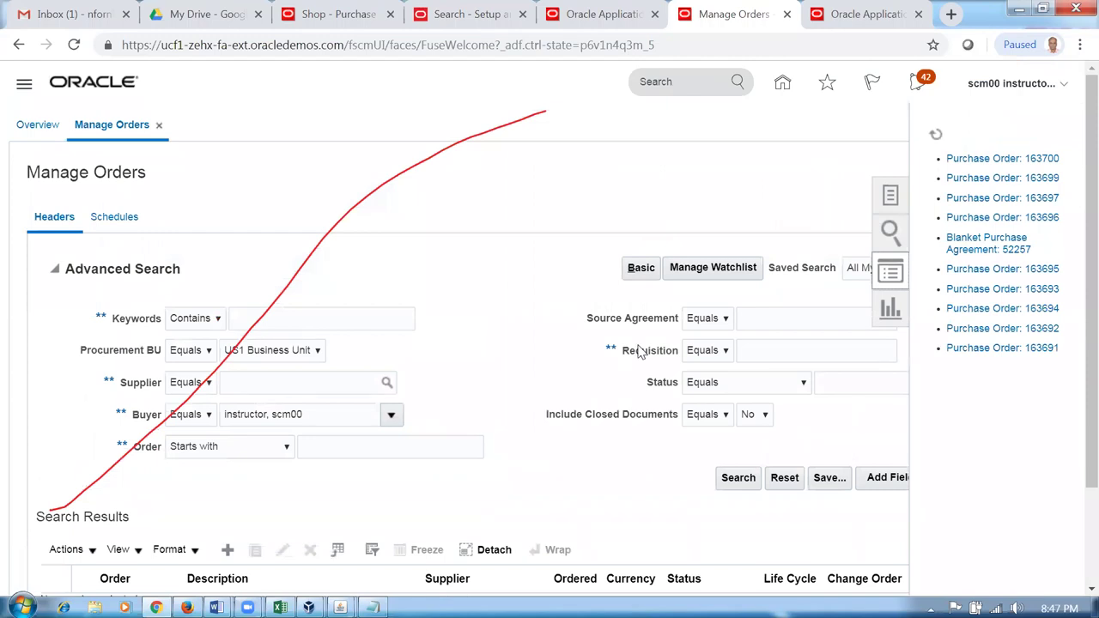
click(888, 309)
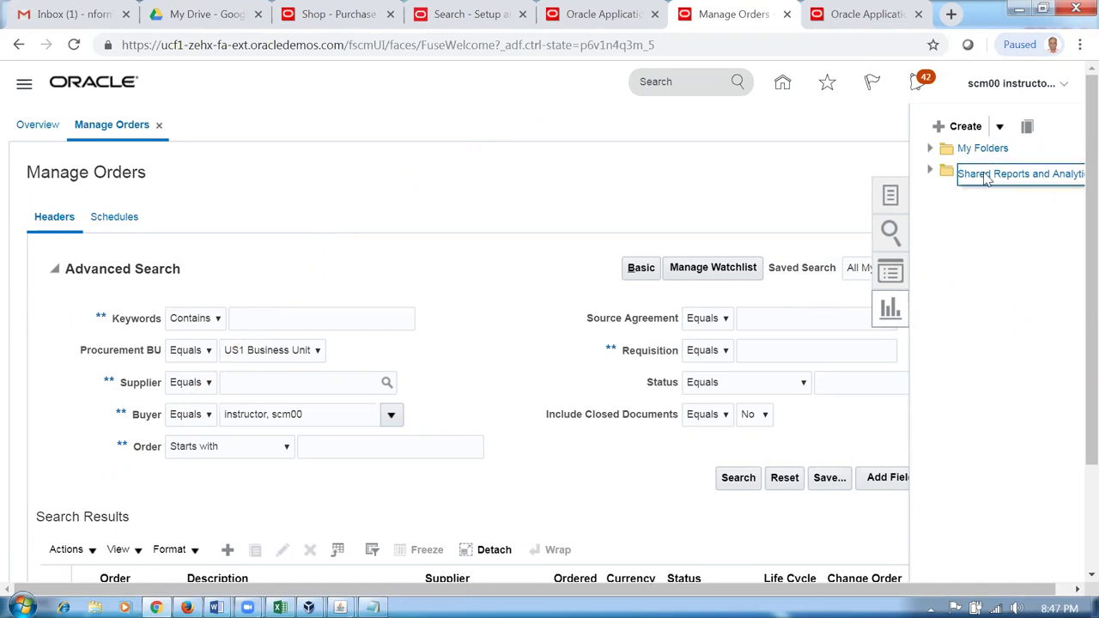
click(930, 170)
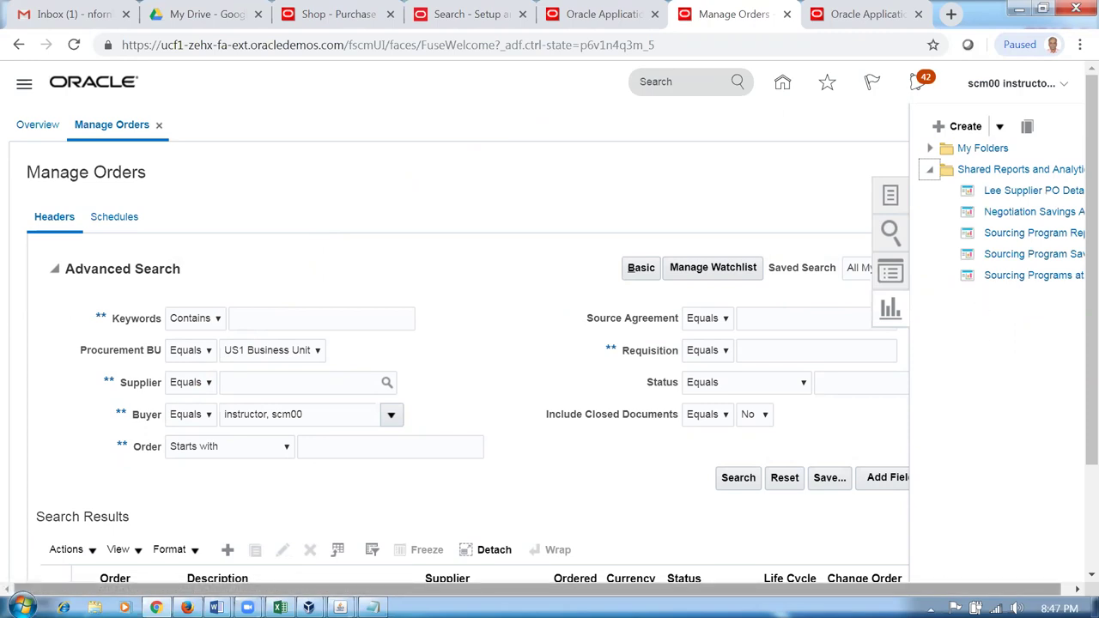
drag(993, 589, 1002, 589)
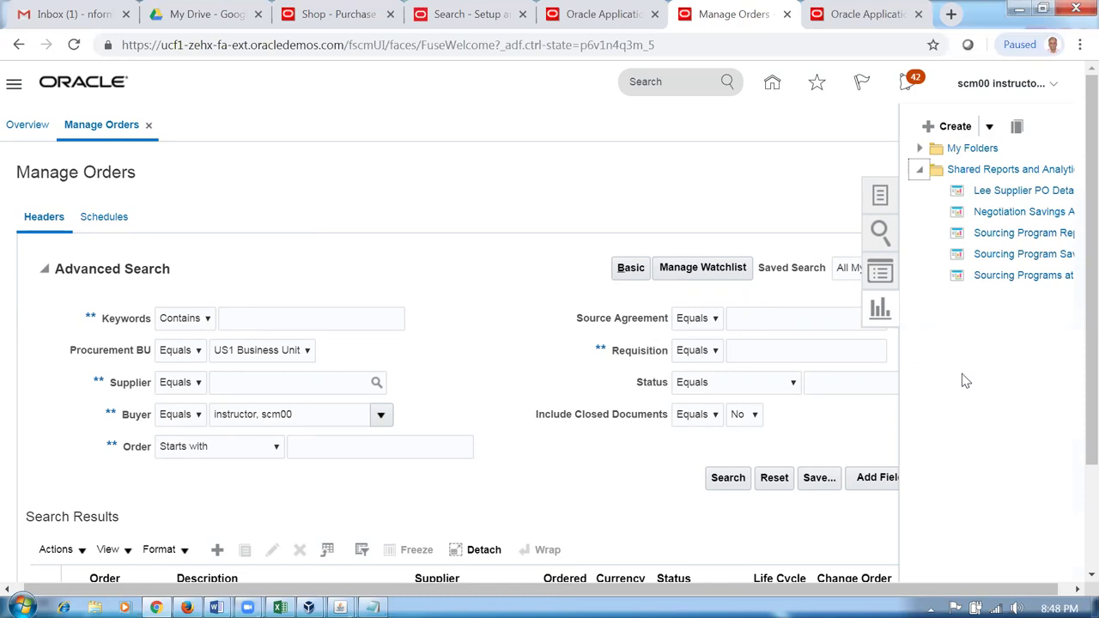
click(474, 204)
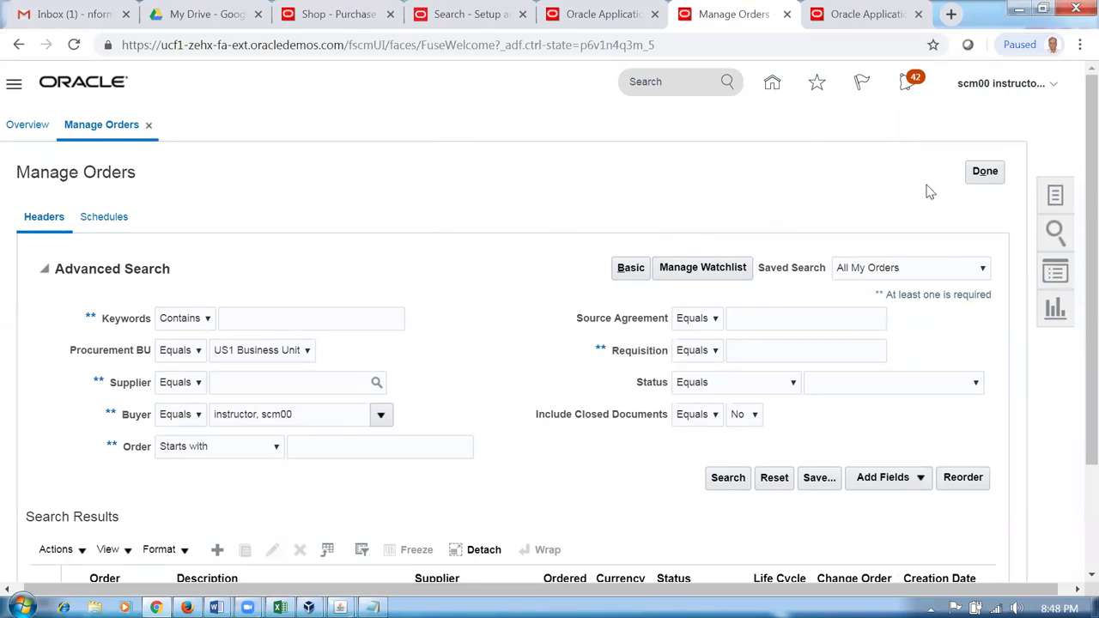
click(985, 173)
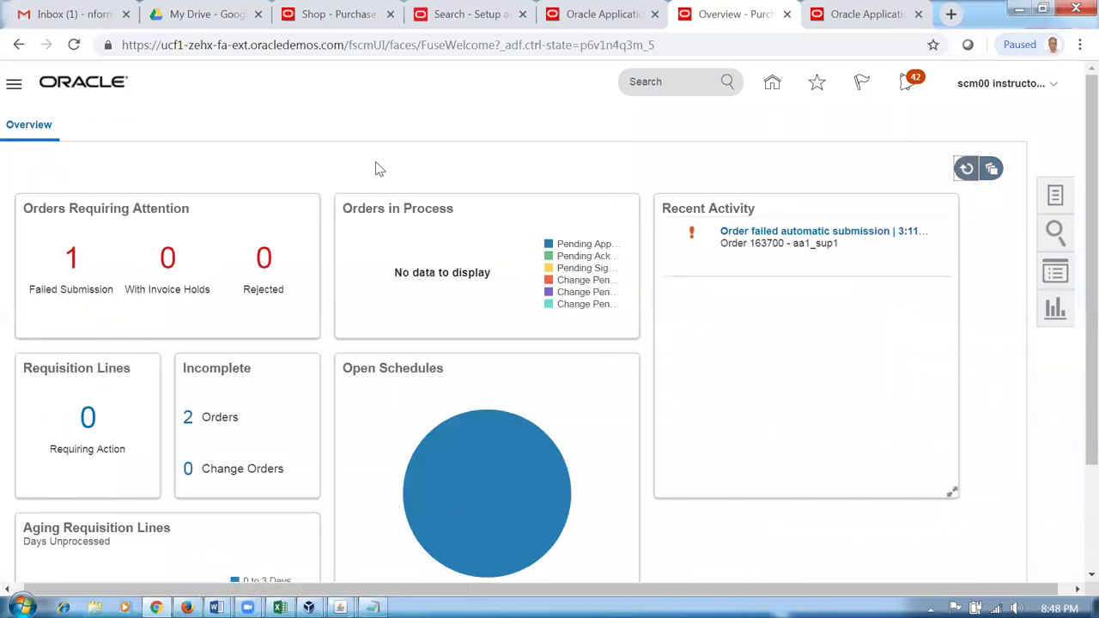
- Switch from the Fusion home page to the Oracle Applications - EBSDB Payables Navigator window
click(854, 15)
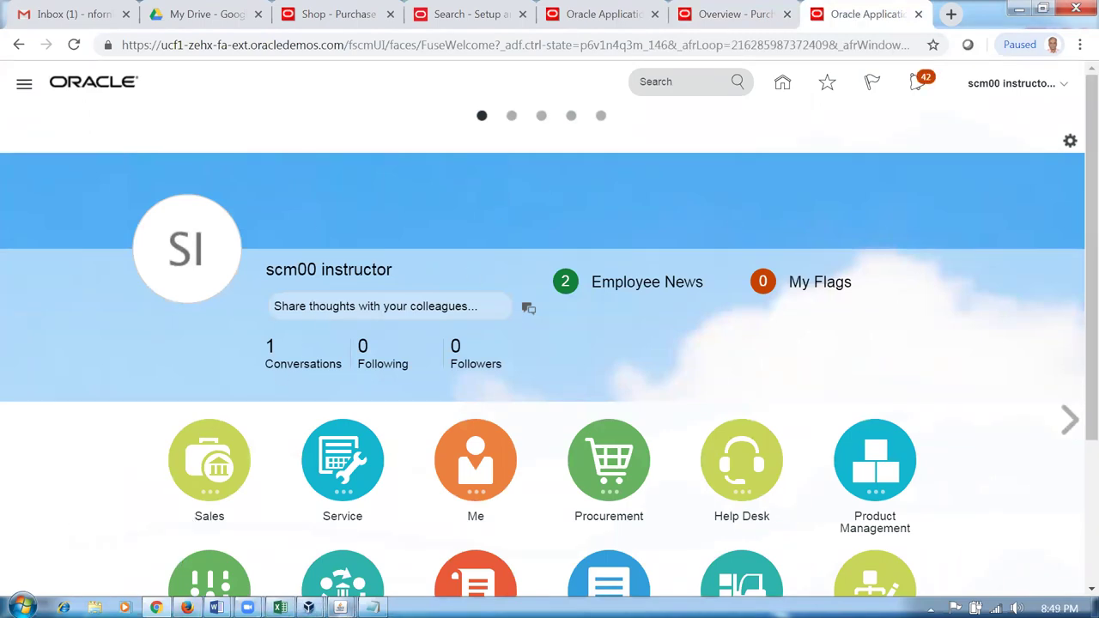
mouse_move(340, 607)
click(381, 559)
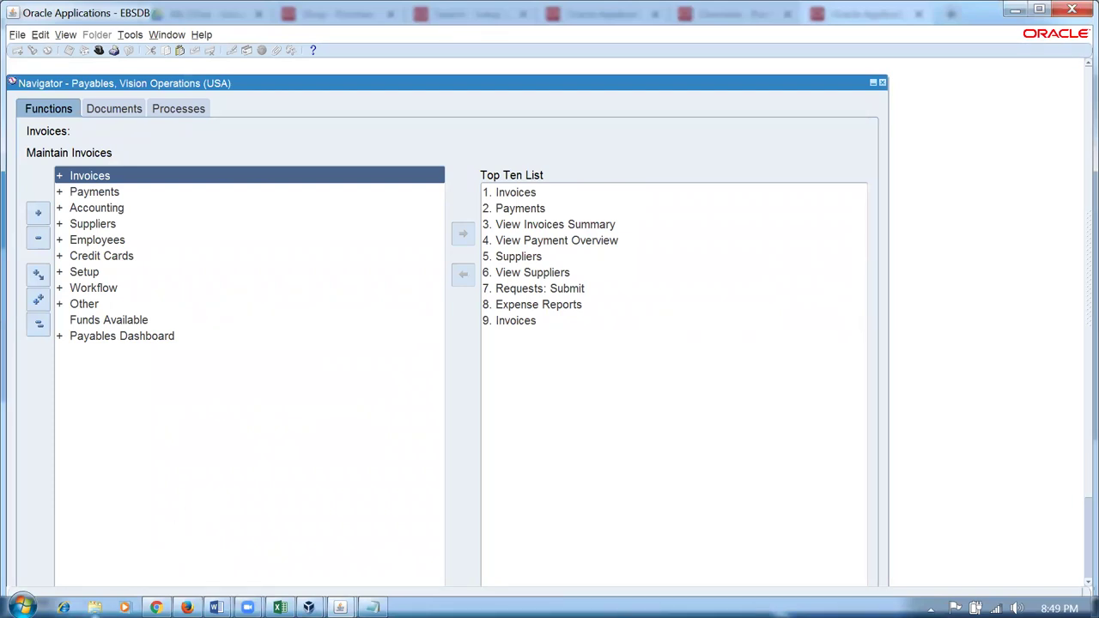
- In a new Explorer window, browse Local Disk (C:) into the Fusion_SCM_Training folder
key(super+e)
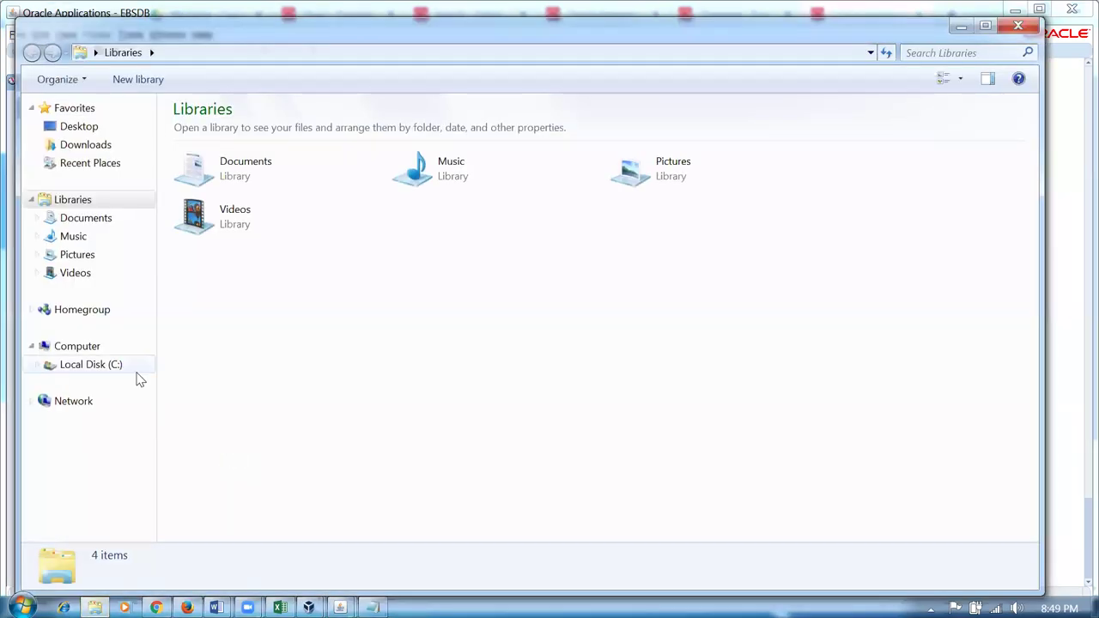
click(111, 367)
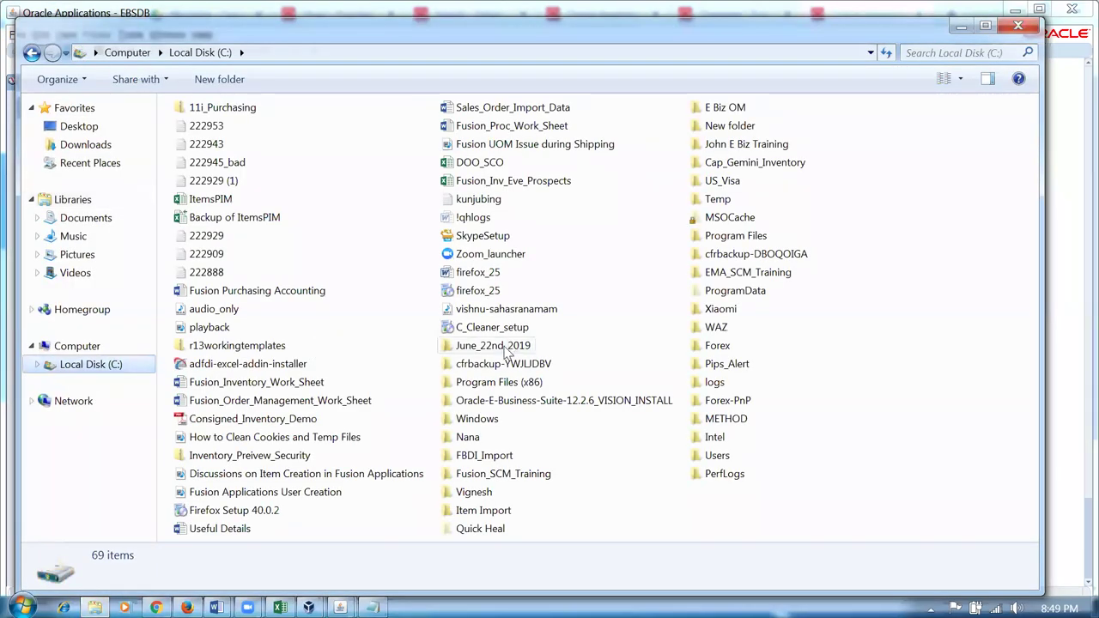
click(512, 365)
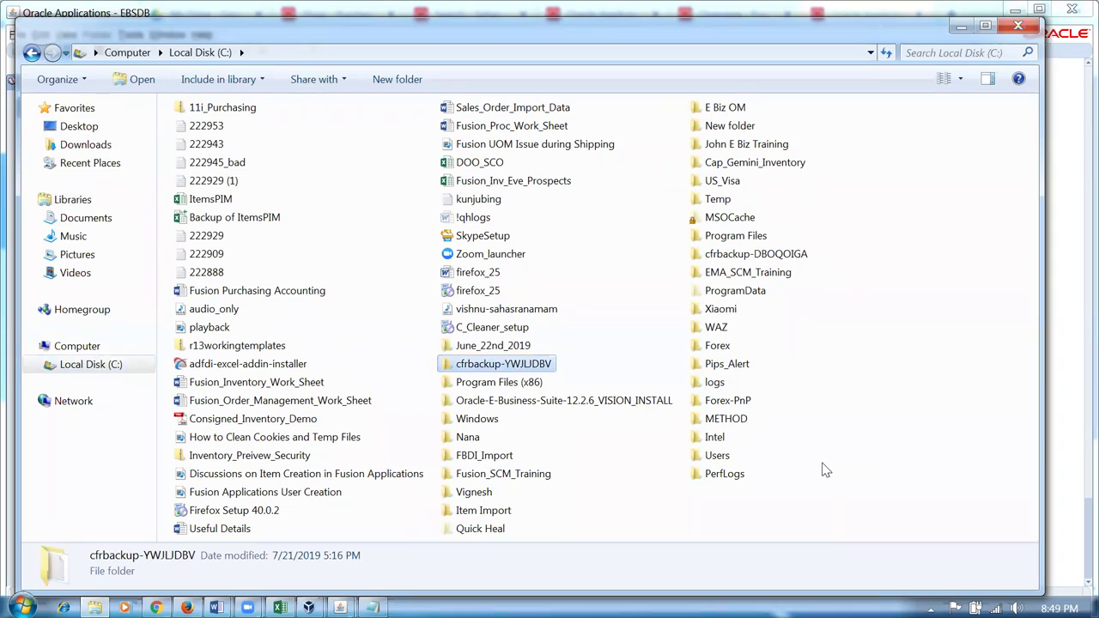
click(711, 367)
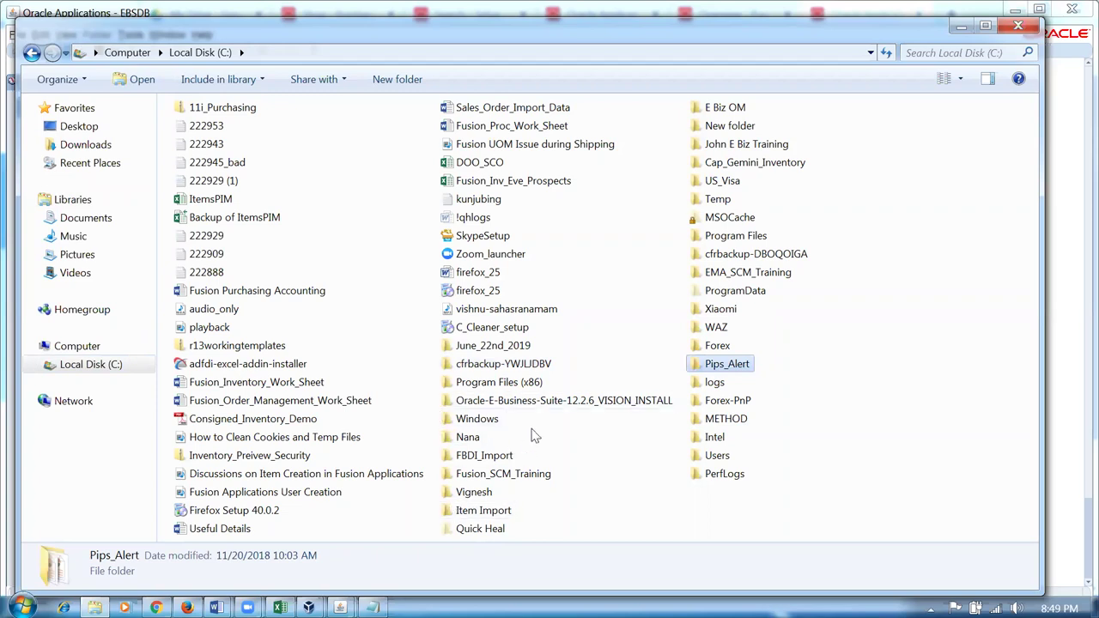
click(486, 387)
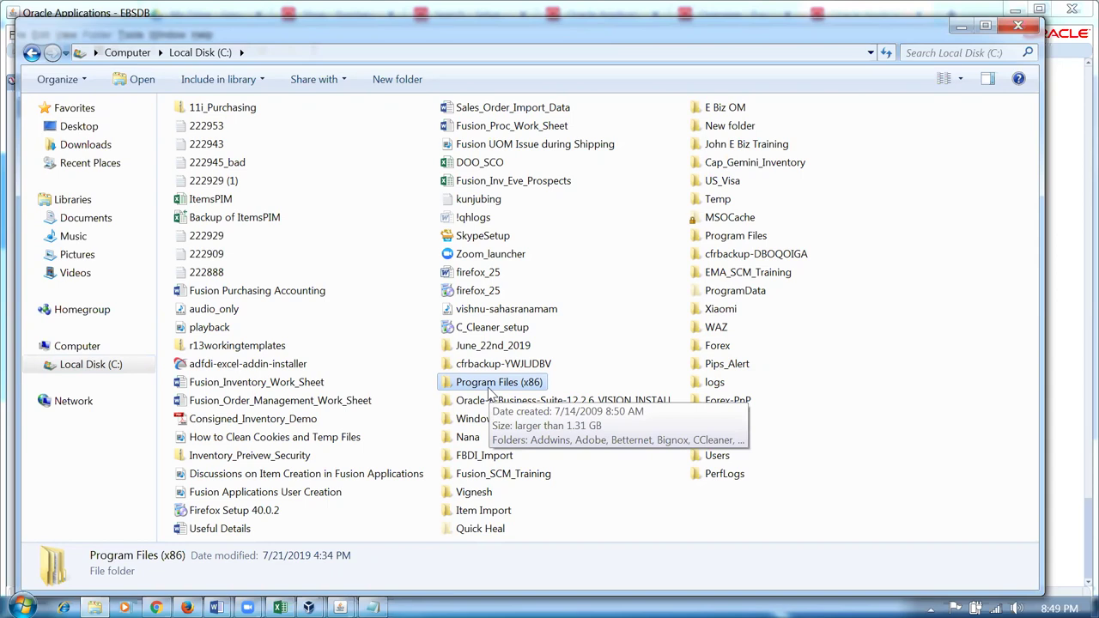
click(485, 455)
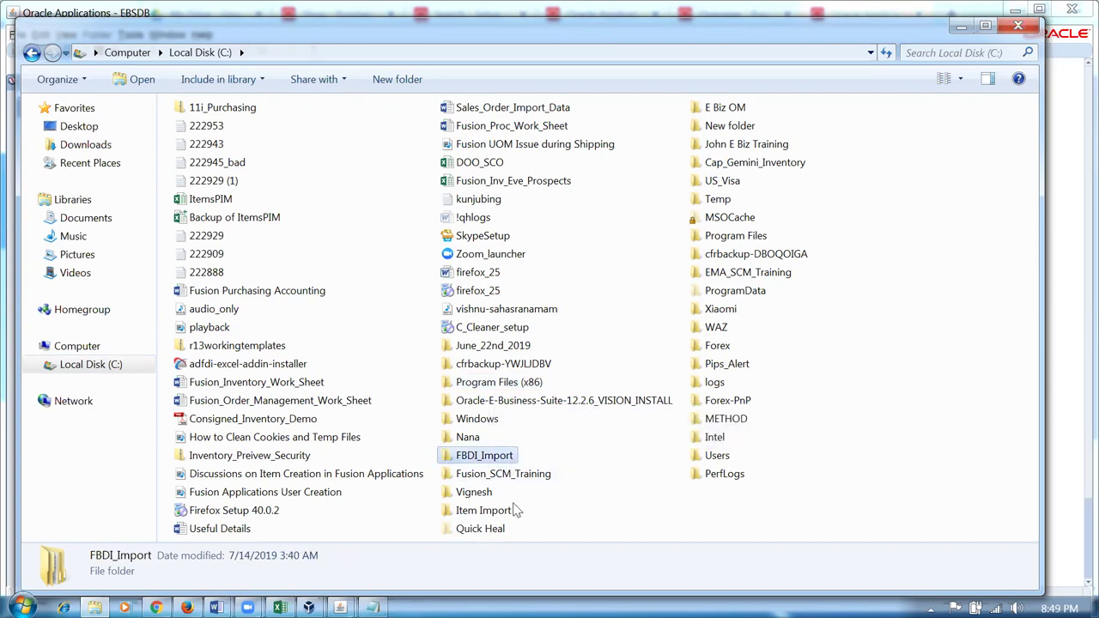
double_click(515, 475)
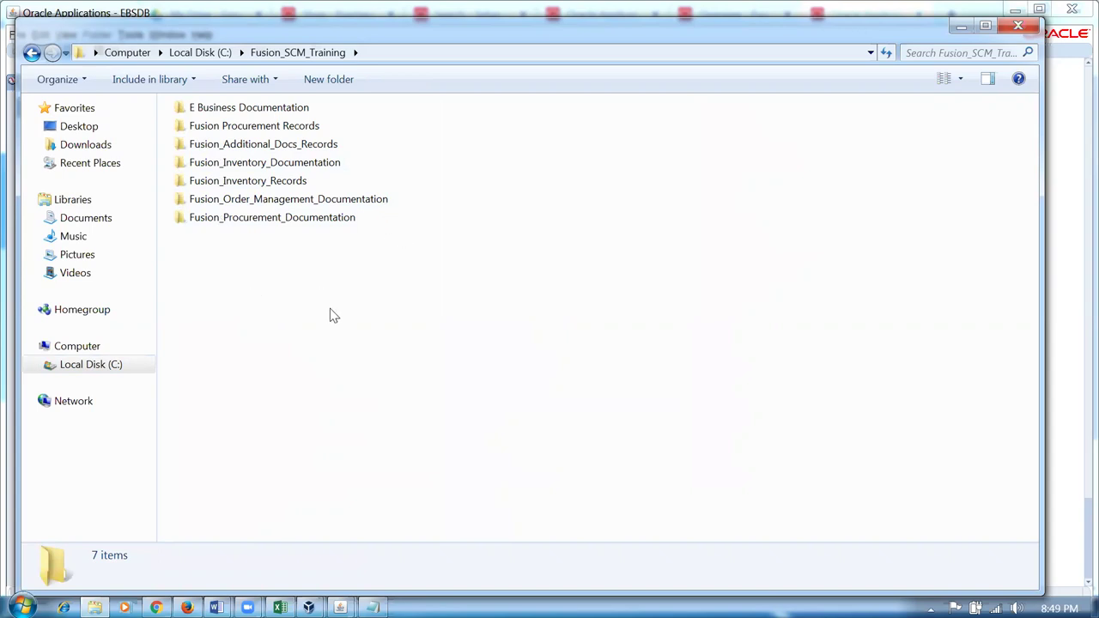
- Open TAB_Whitepaper_R11.pdf from the Fusion_Procurement_Documentation folder
double_click(260, 220)
scroll(303, 381, down, 15)
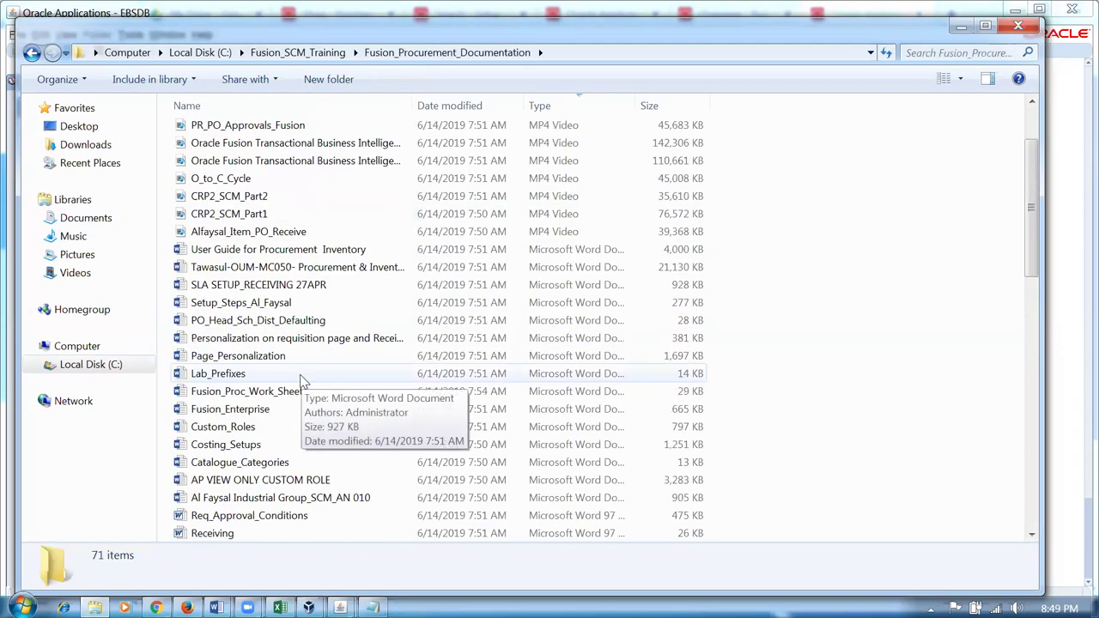
scroll(300, 382, down, 2)
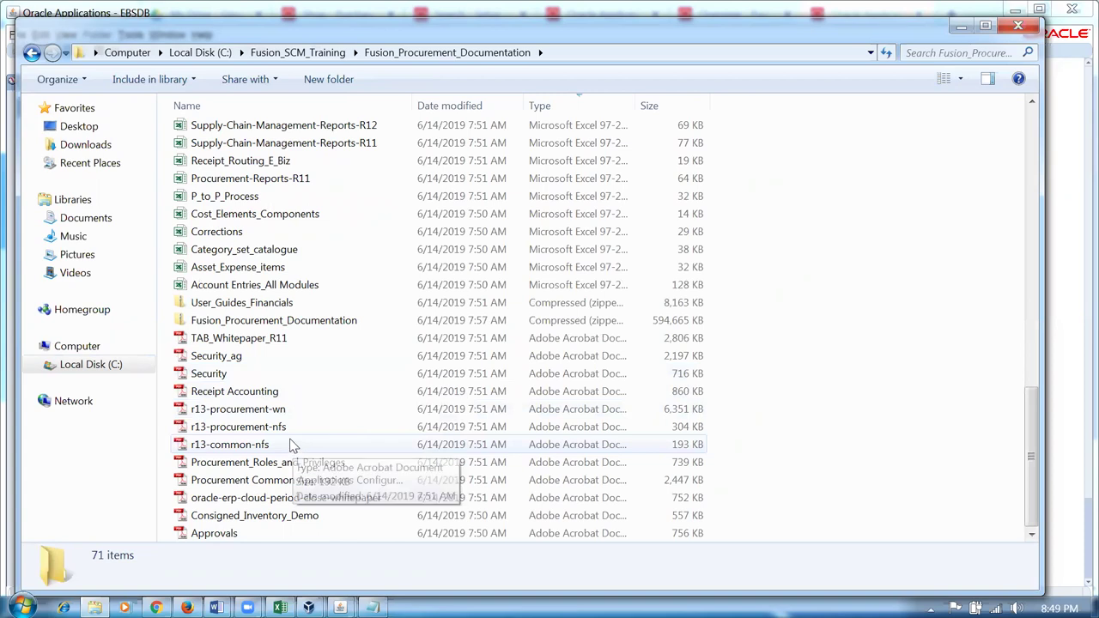
click(232, 339)
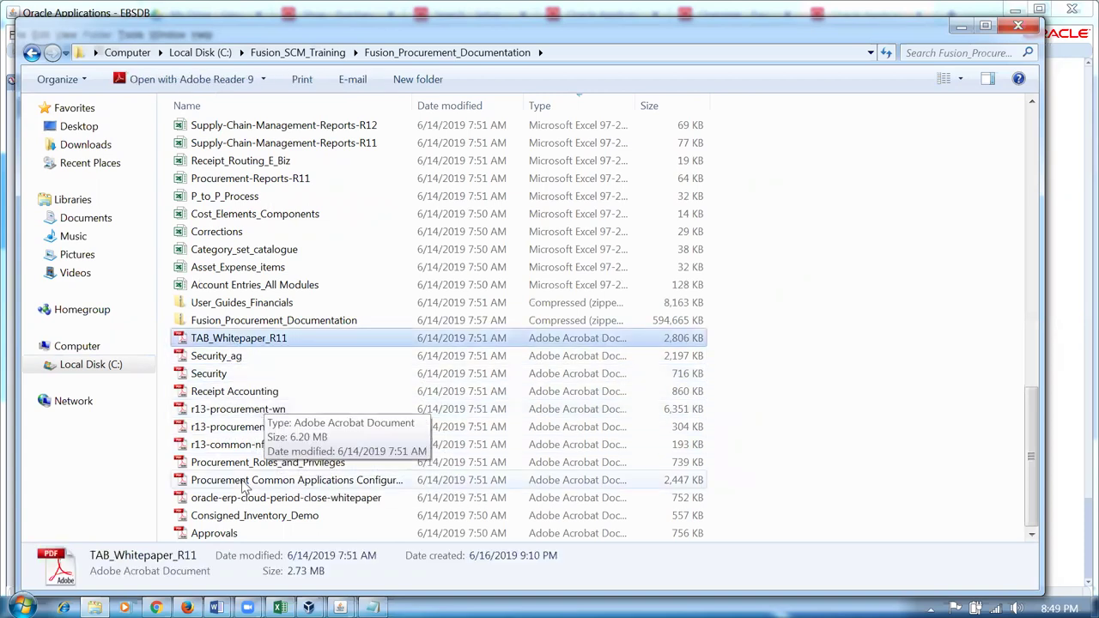
double_click(253, 344)
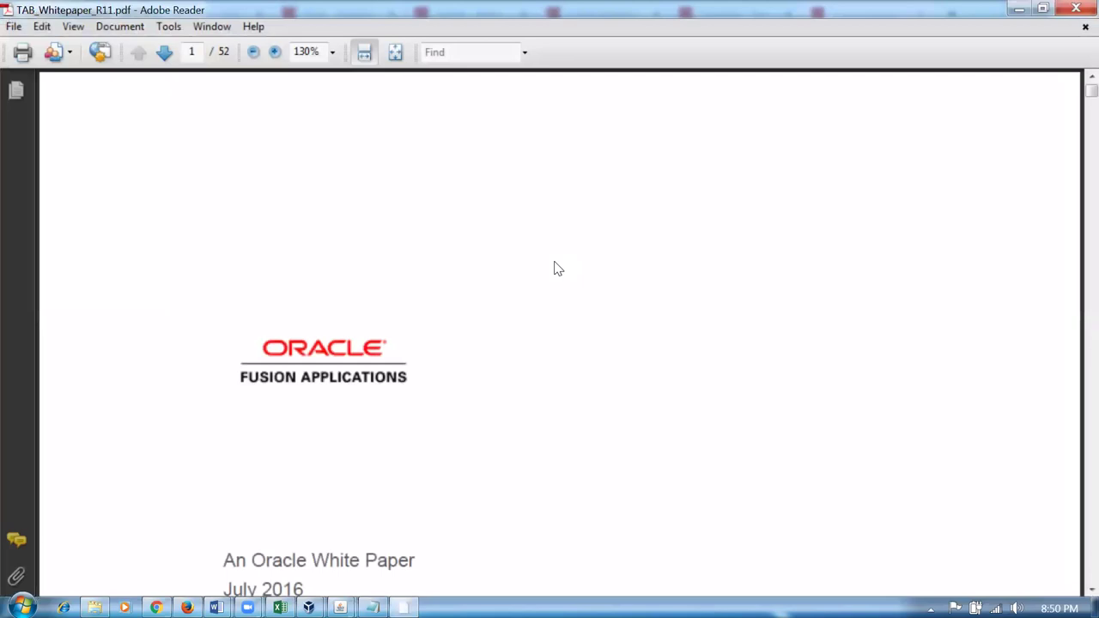
- Read TAB_Whitepaper_R11.pdf from the title page to the page-10 TAB building-blocks diagram
scroll(553, 269, down, 10)
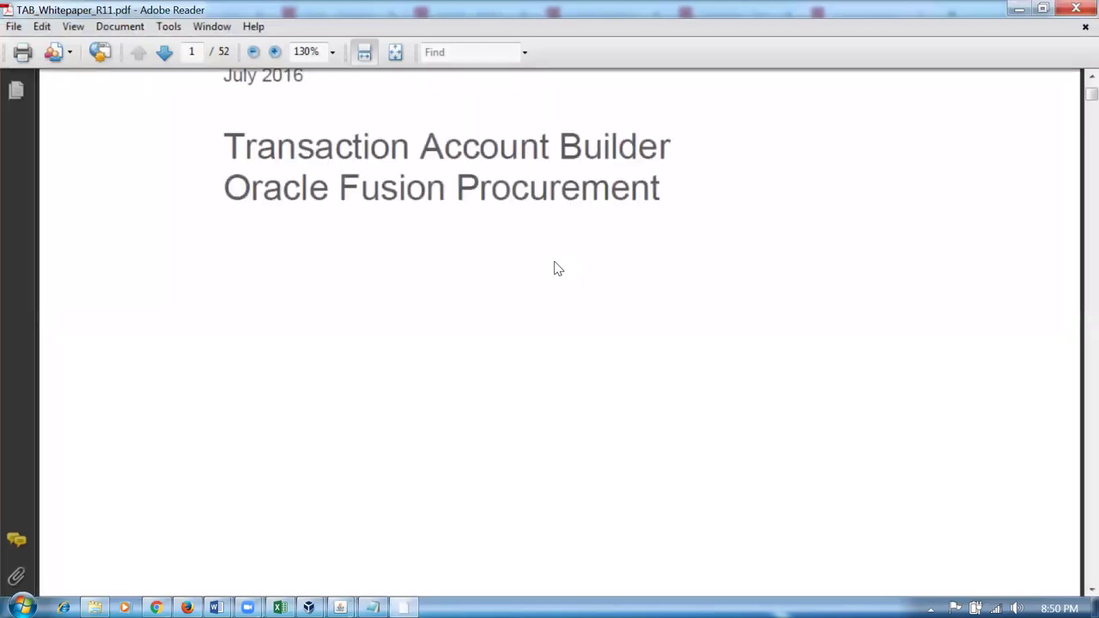
scroll(554, 269, down, 5)
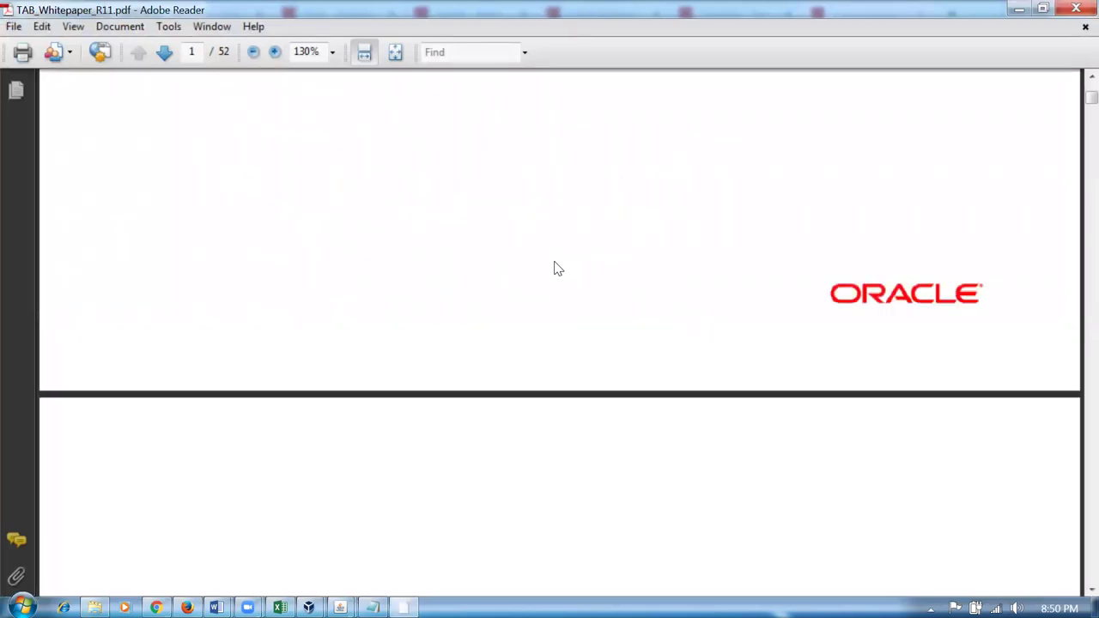
scroll(554, 269, up, 5)
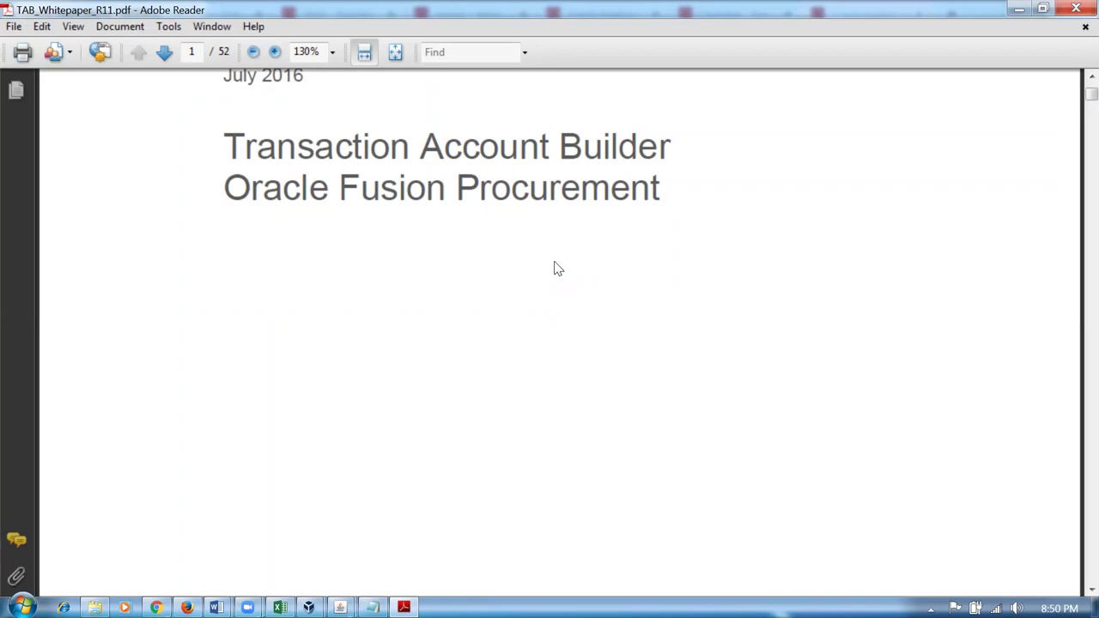
scroll(553, 269, down, 15)
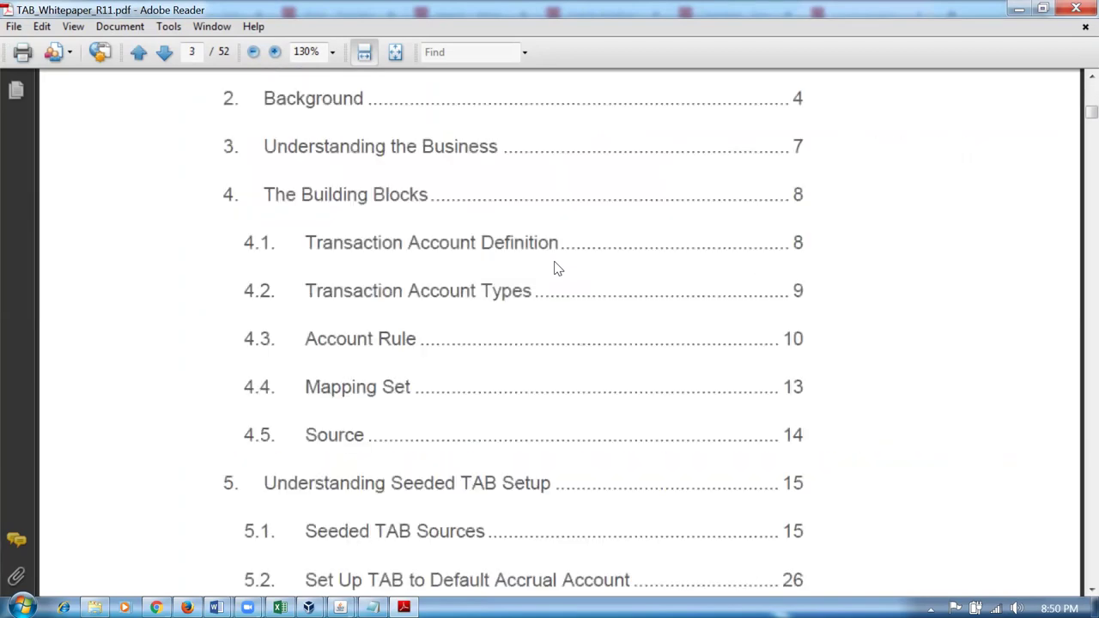
scroll(554, 268, down, 15)
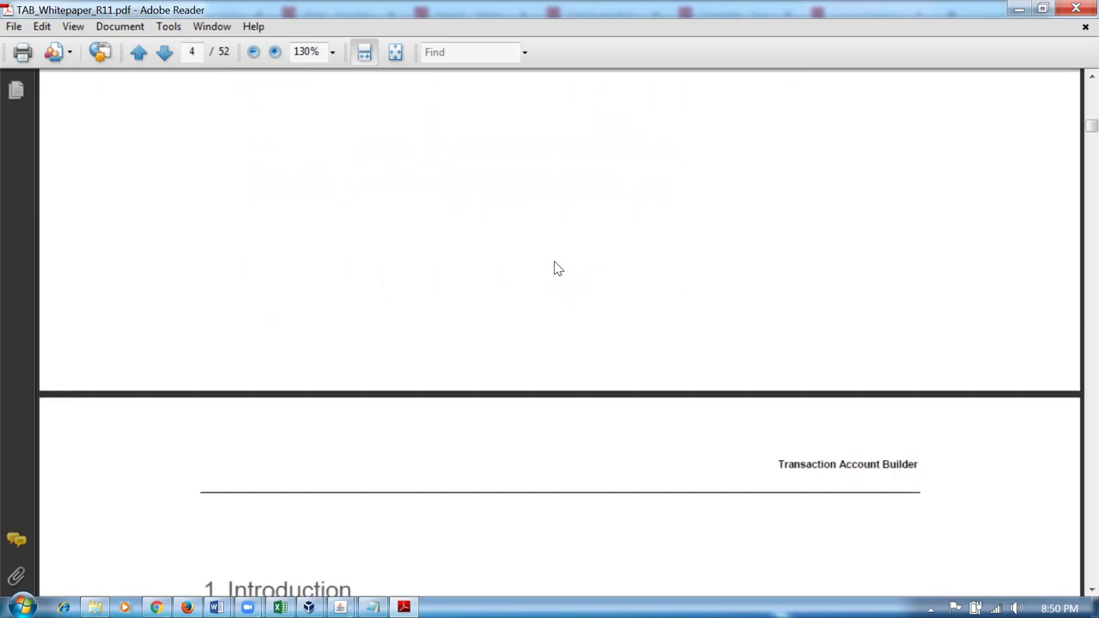
scroll(553, 269, down, 15)
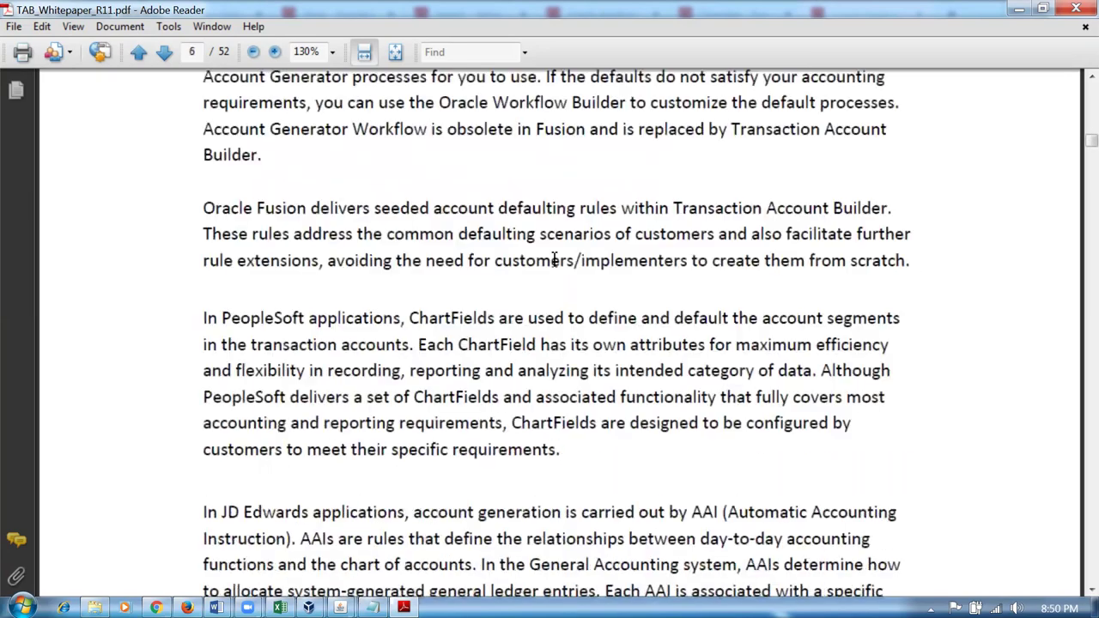
scroll(553, 268, down, 8)
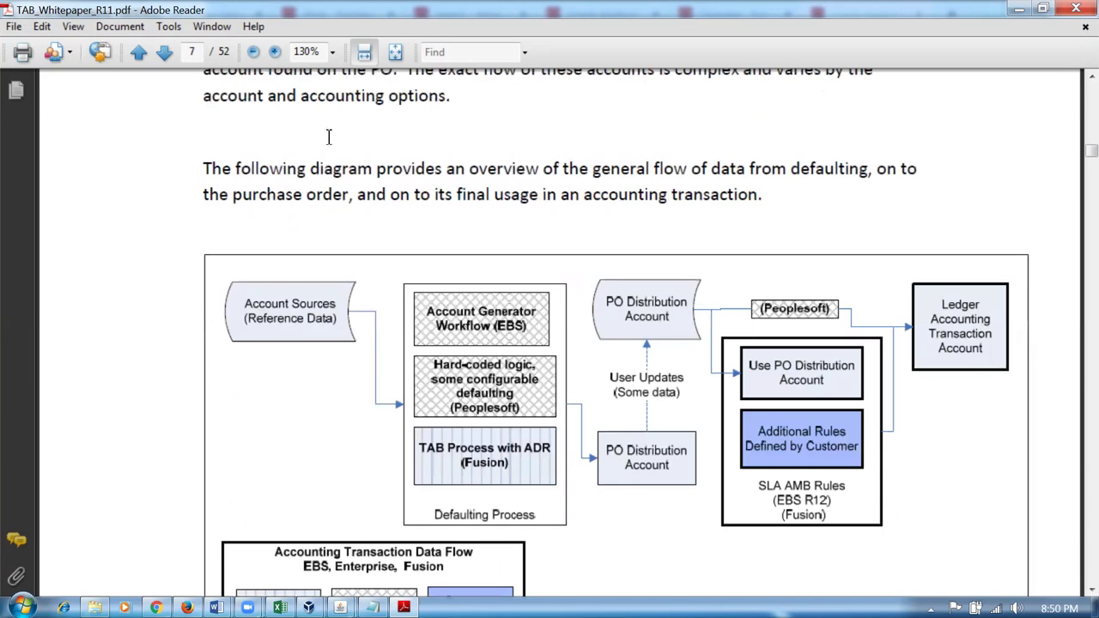
scroll(496, 220, down, 5)
scroll(496, 219, down, 2)
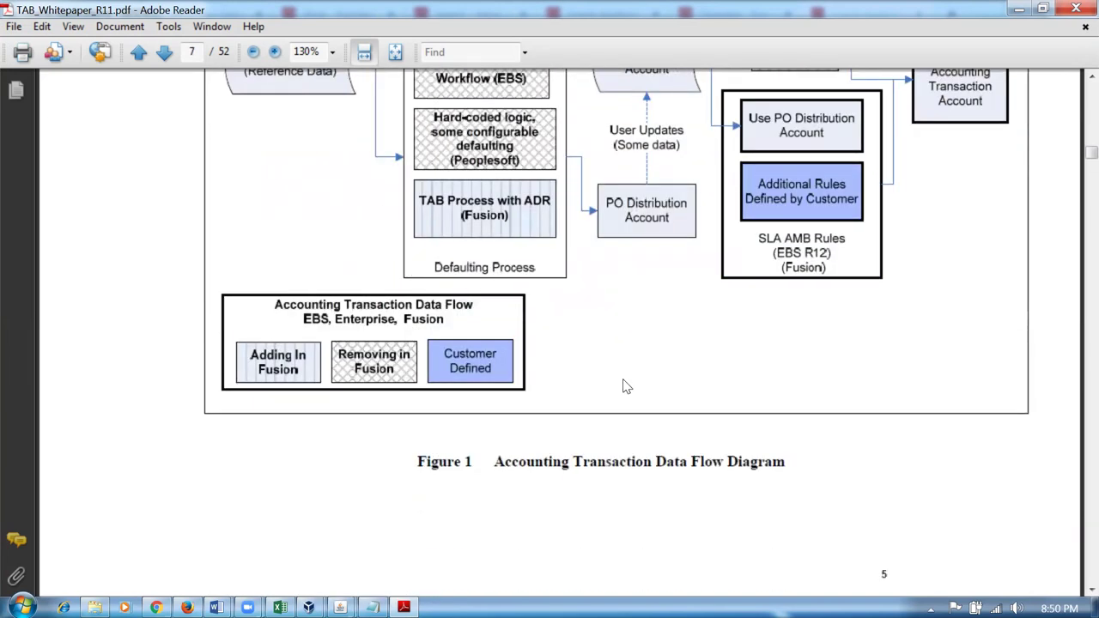
scroll(627, 387, up, 2)
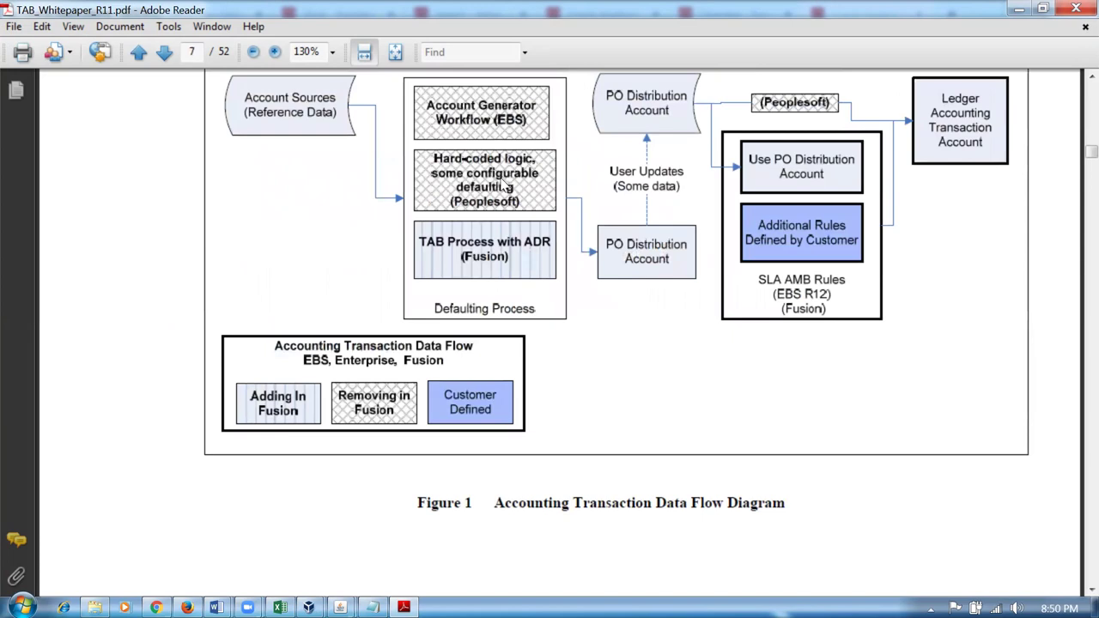
scroll(435, 267, down, 20)
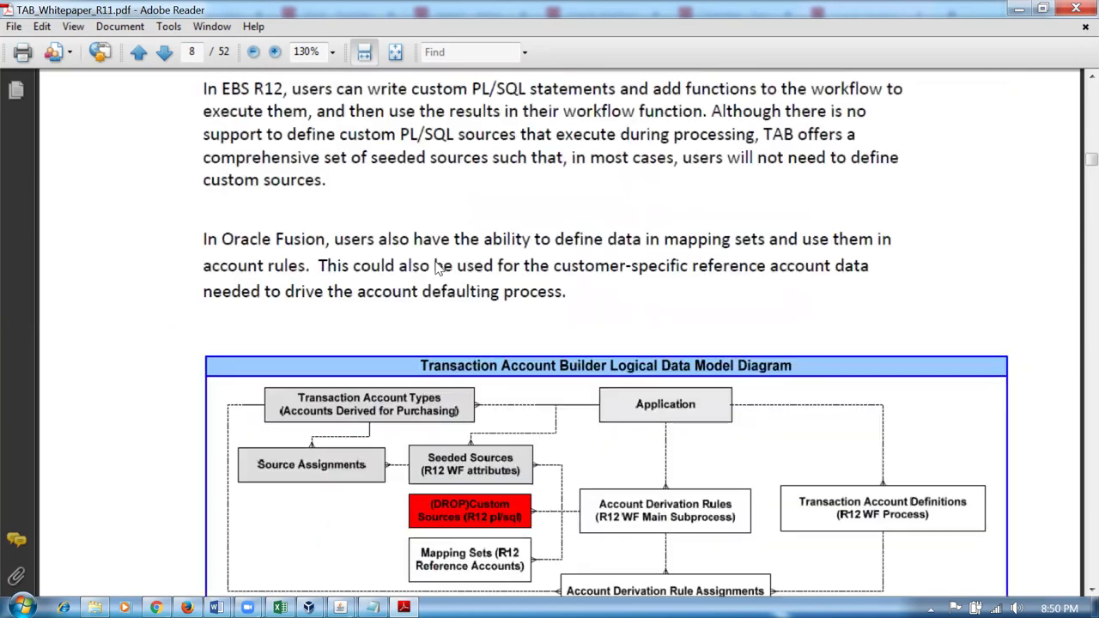
scroll(435, 266, down, 20)
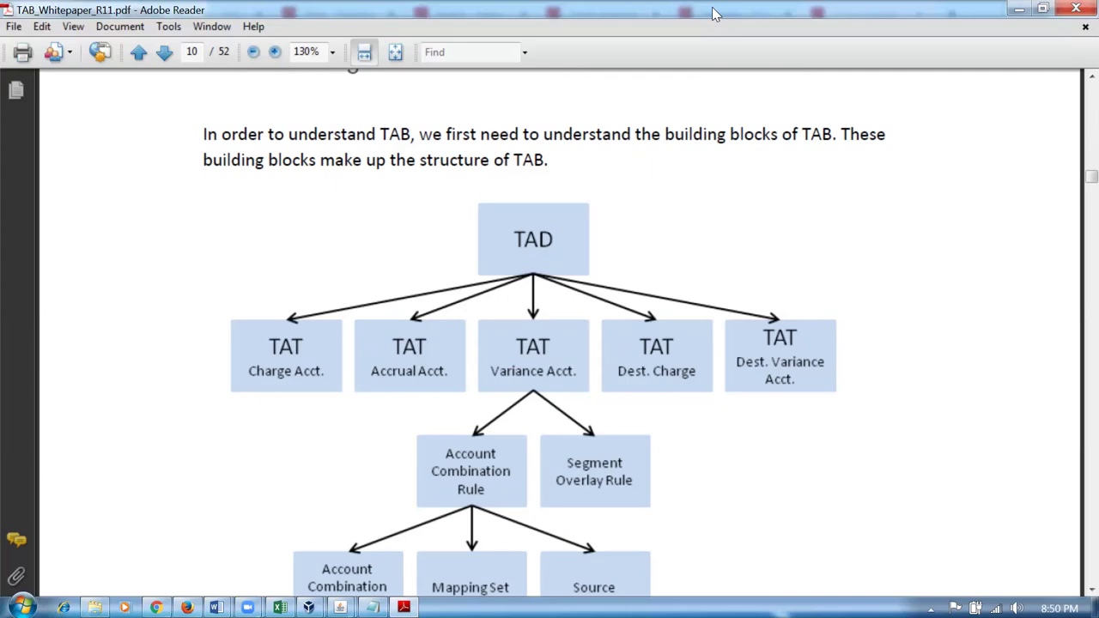
- Close the whitepaper and browse to Fusion_Additional_Docs_Records, selecting 33_Fusion Purchasing Accounting
key(alt+F4)
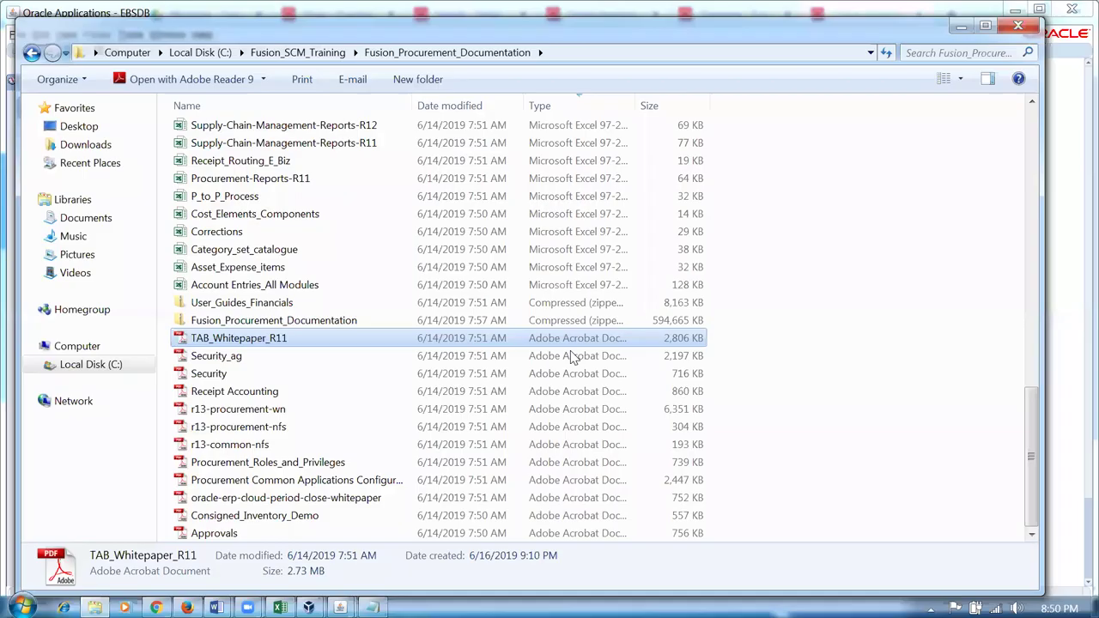
click(187, 429)
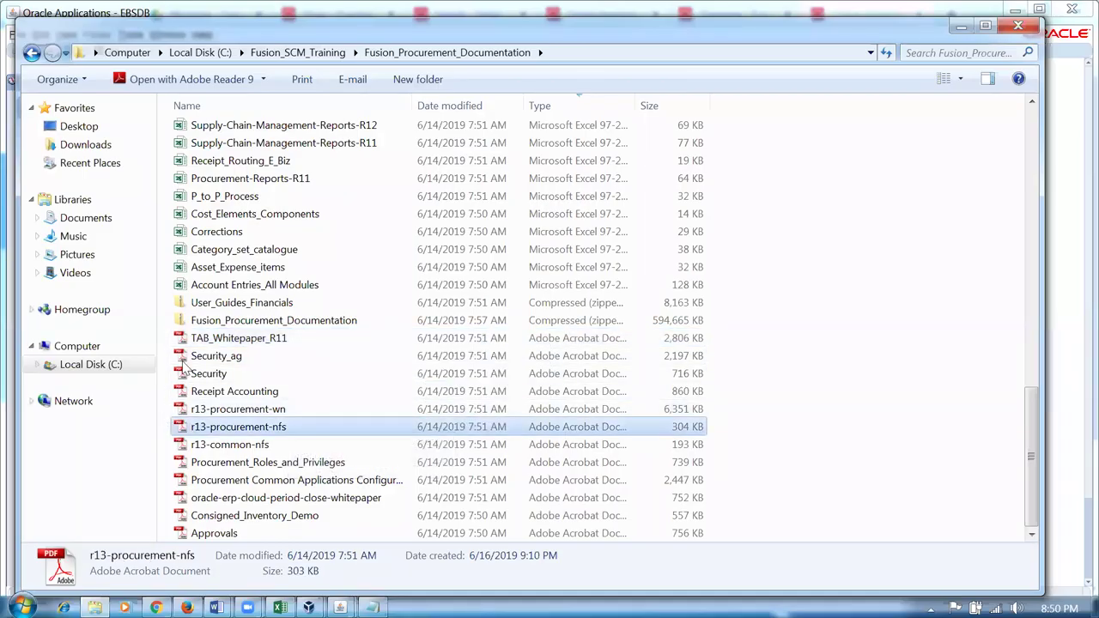
click(294, 53)
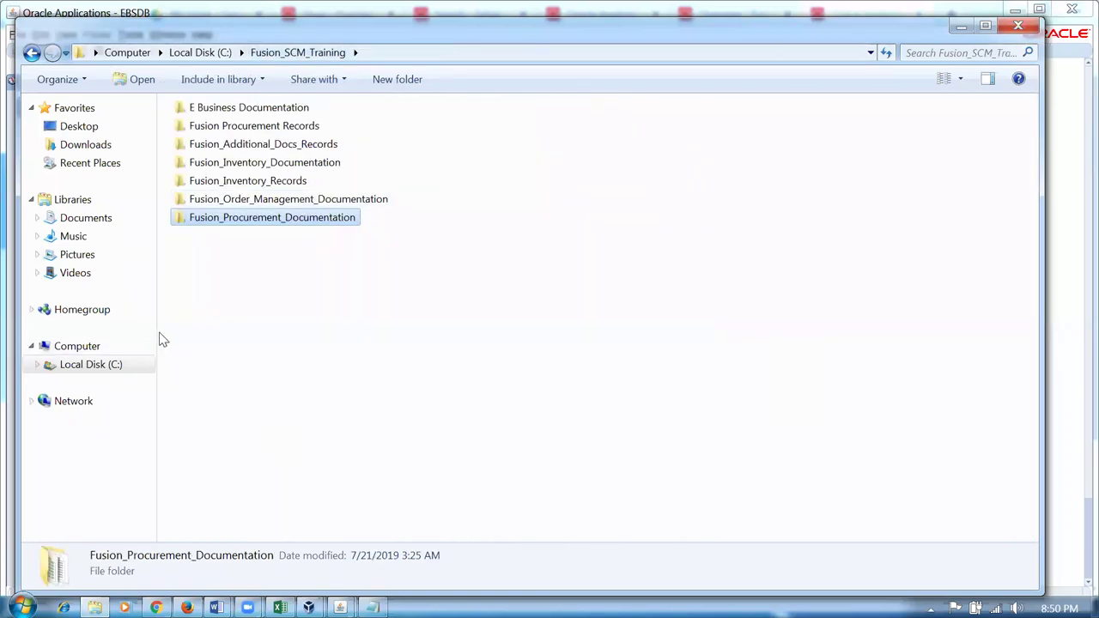
double_click(230, 149)
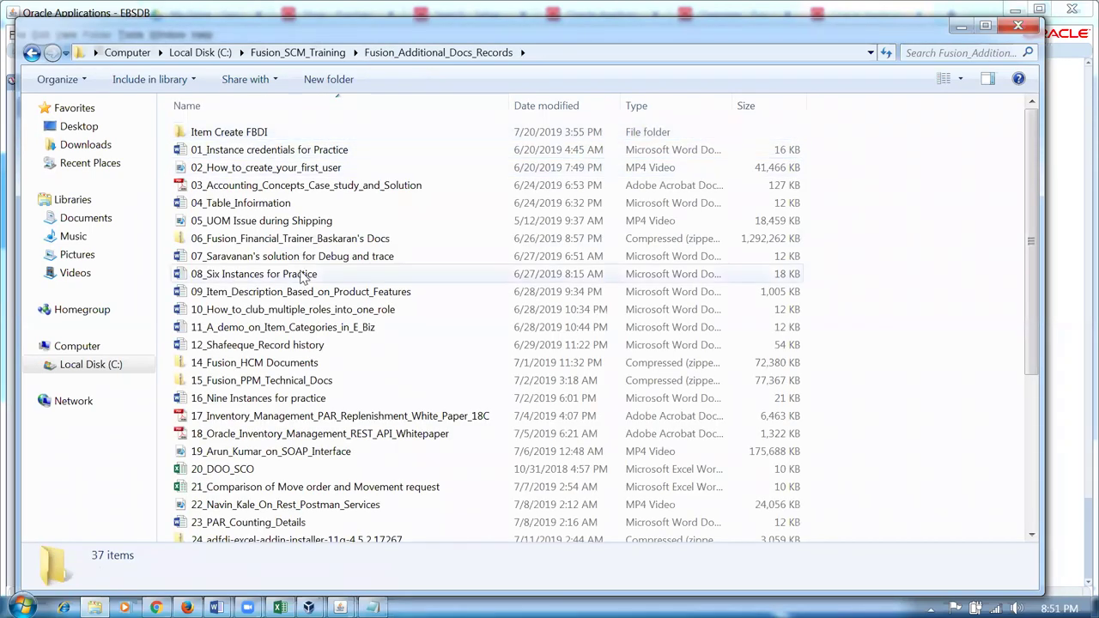
drag(1028, 247, 1035, 481)
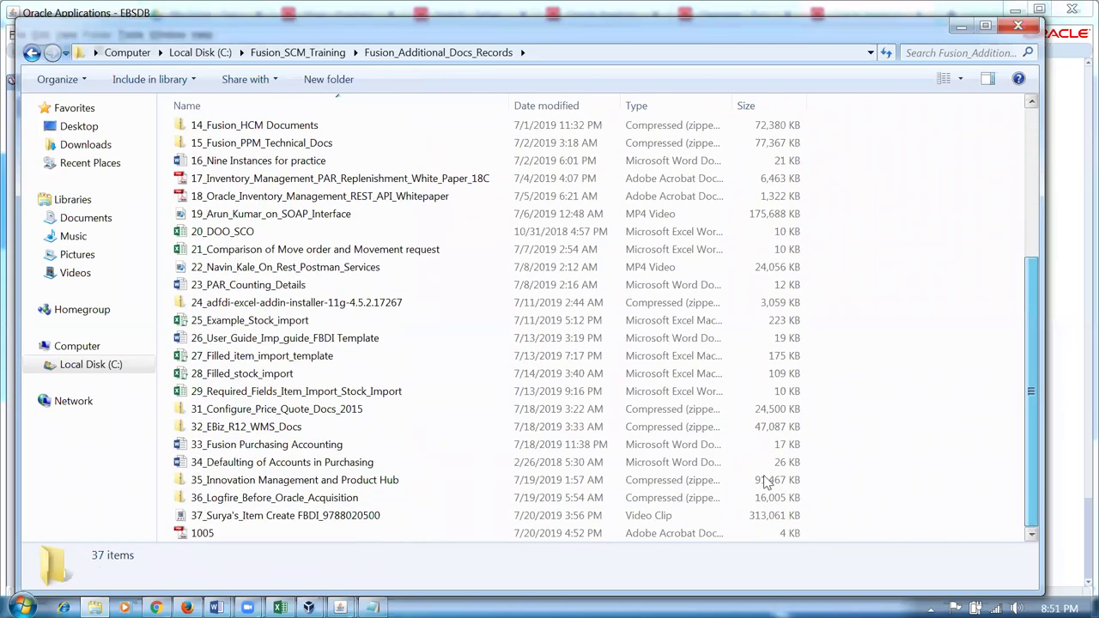
click(216, 448)
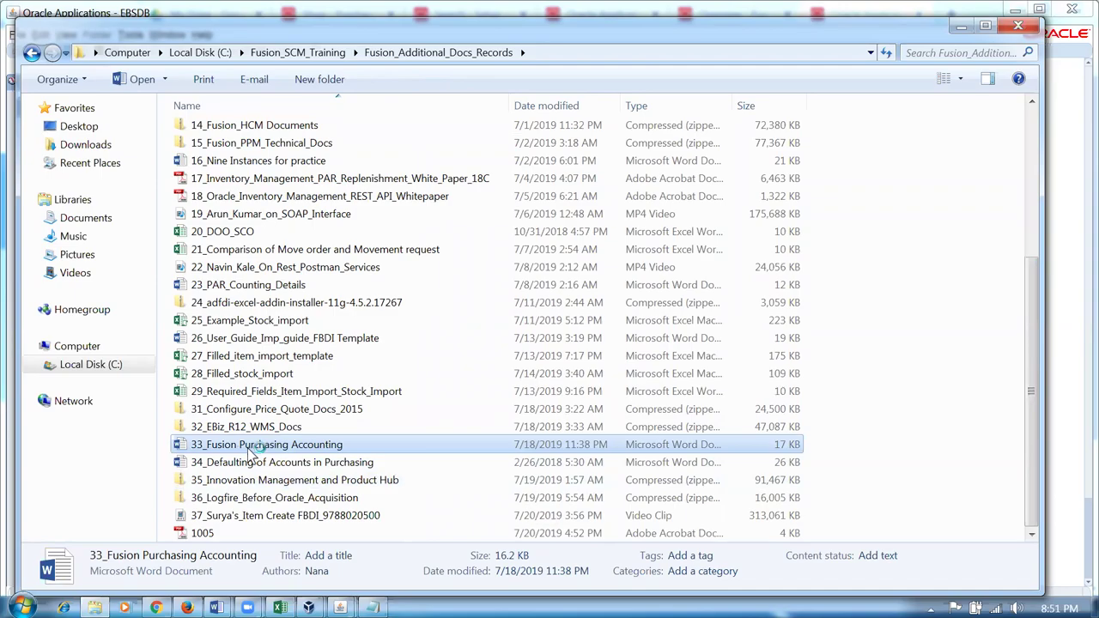
- Close Word's blank Document1 without saving, then open 33_Fusion Purchasing Accounting
key(alt+Tab)
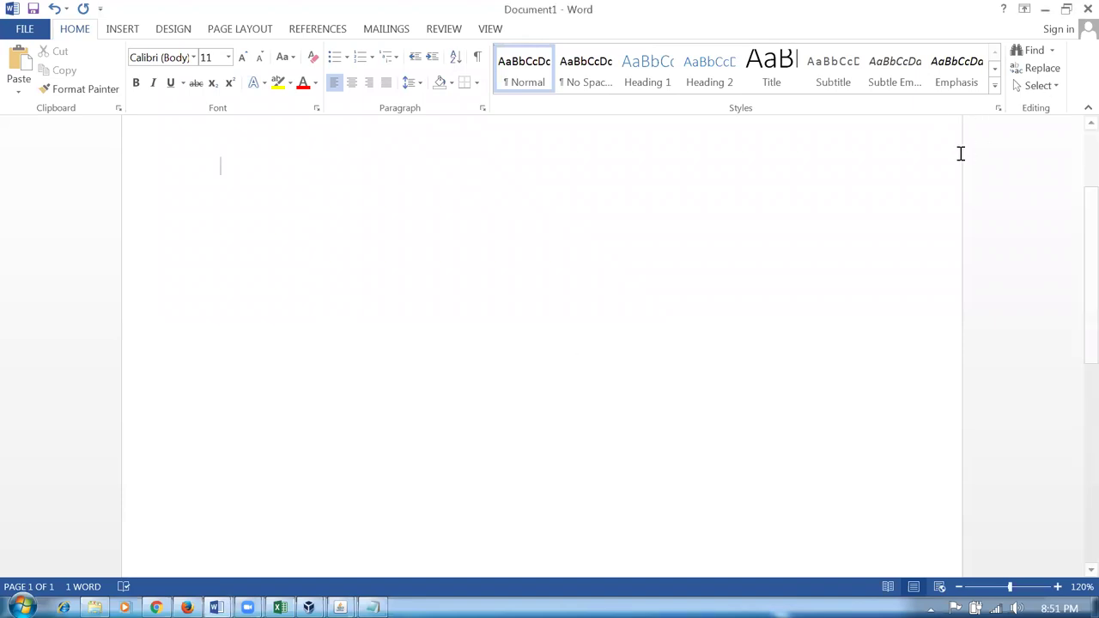
click(1087, 10)
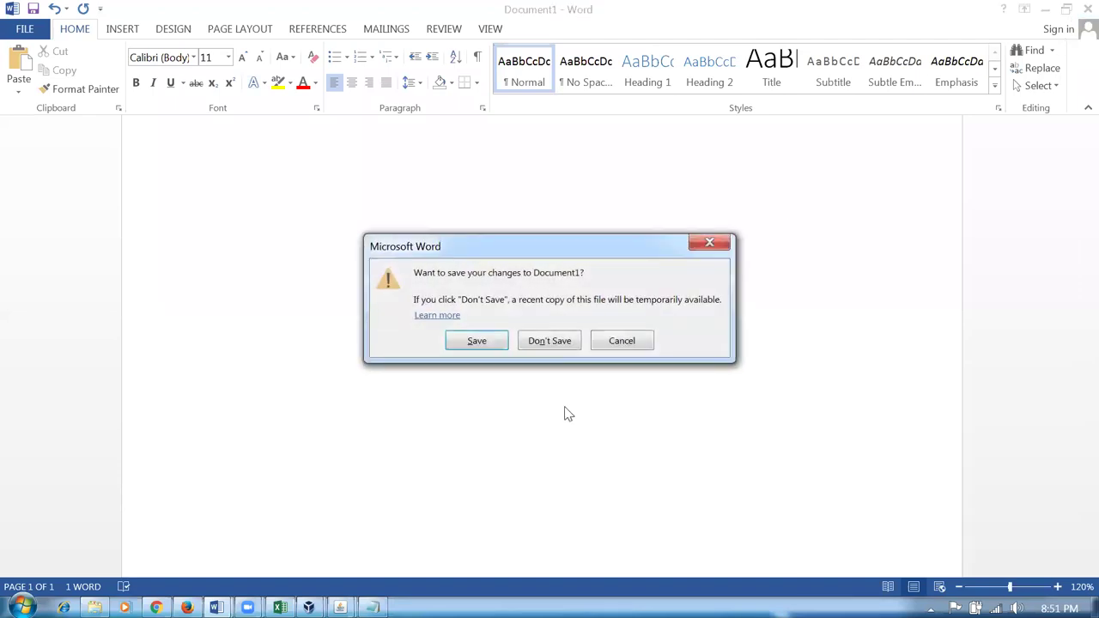
click(559, 346)
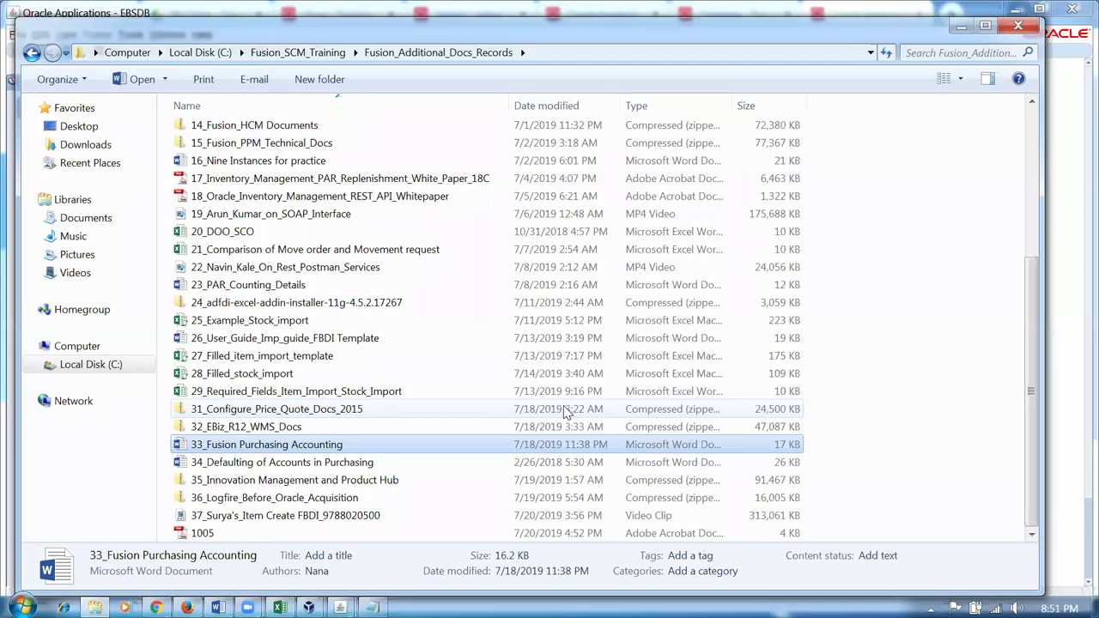
double_click(336, 453)
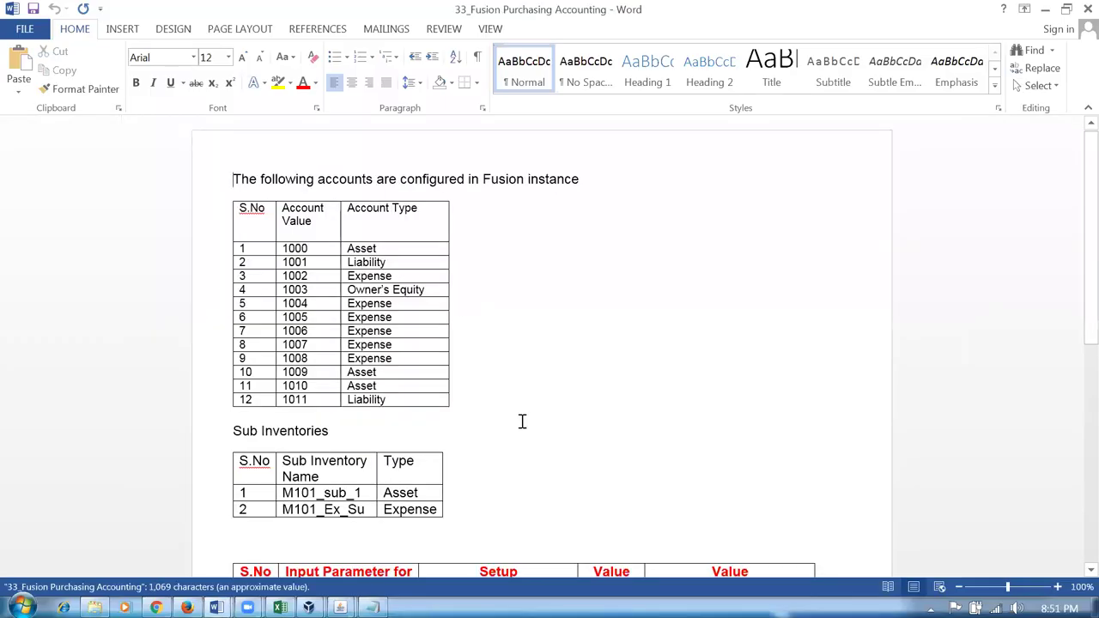
- Scroll through the document's 12 configured accounts, two sub inventories and mapping-set table
ctrl+scroll(522, 421, up, 4)
scroll(519, 422, down, 10)
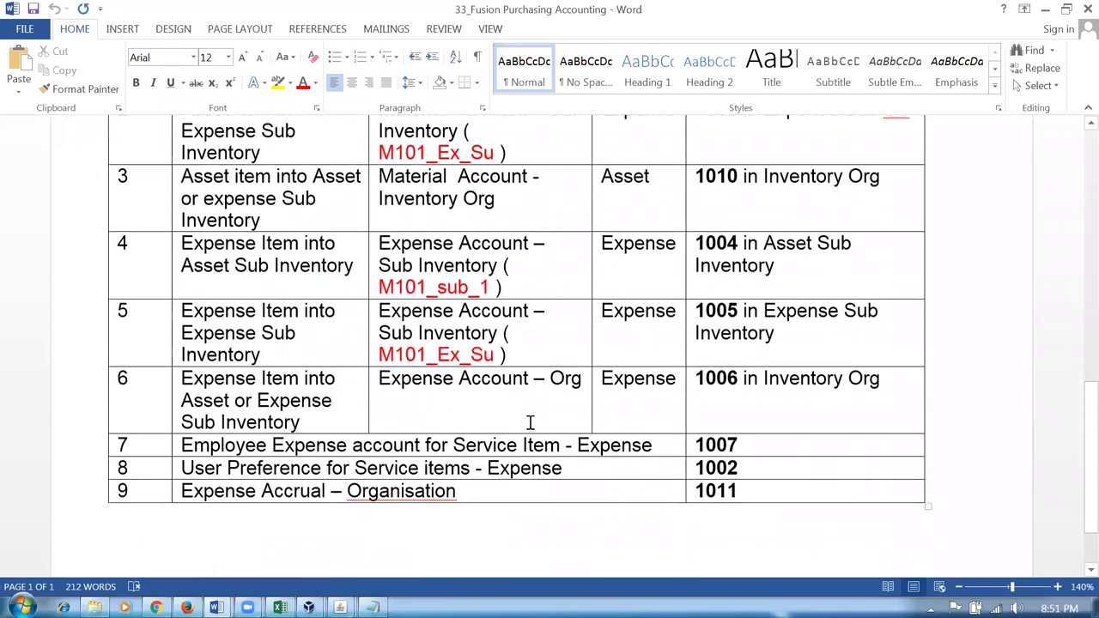
scroll(530, 421, up, 8)
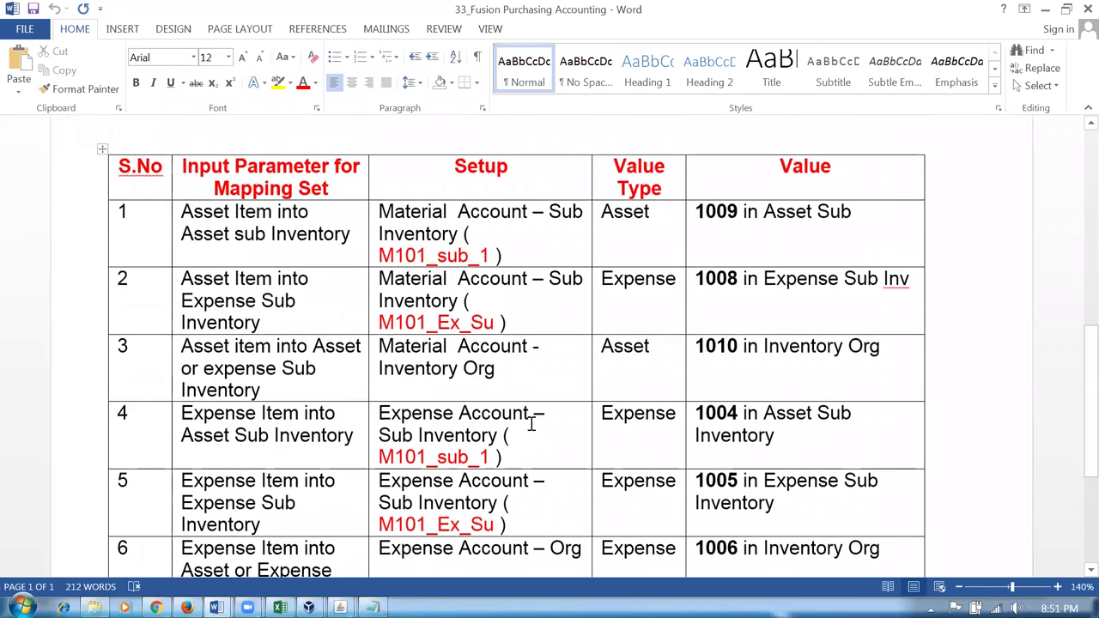
click(493, 294)
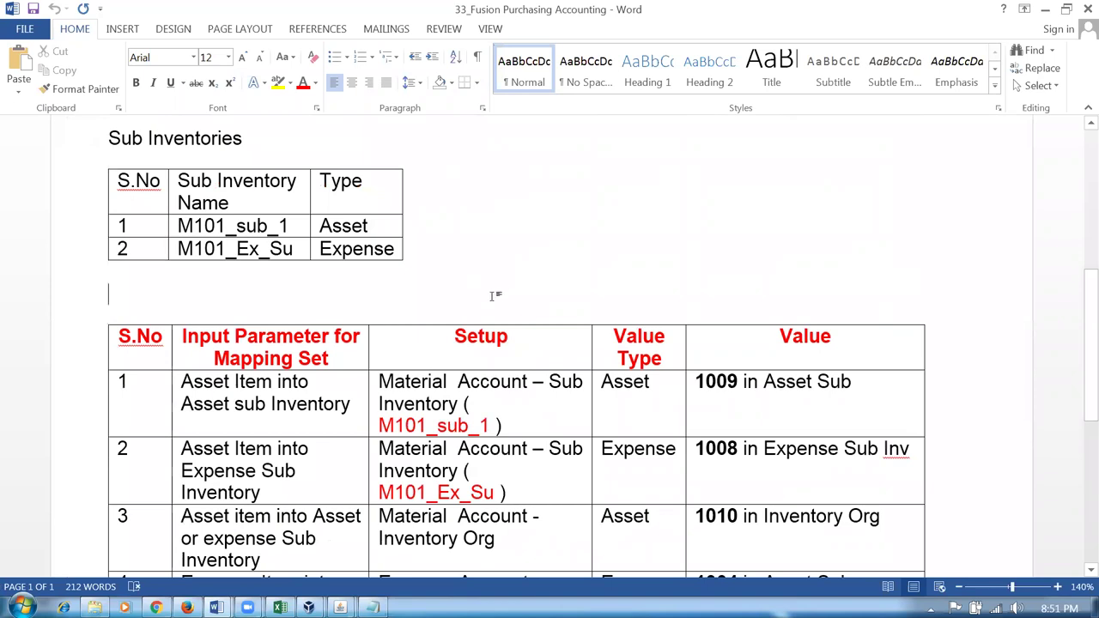
scroll(542, 307, up, 2)
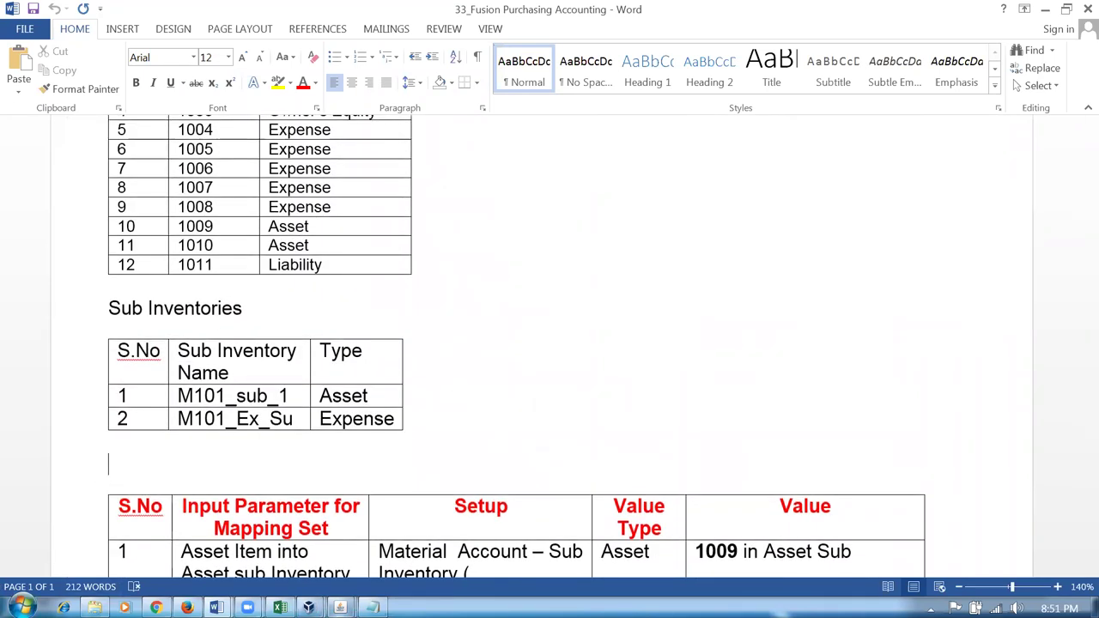
- Bring the Explorer window forward and go to the Fusion_Procurement_Documentation folder
mouse_move(340, 608)
click(432, 527)
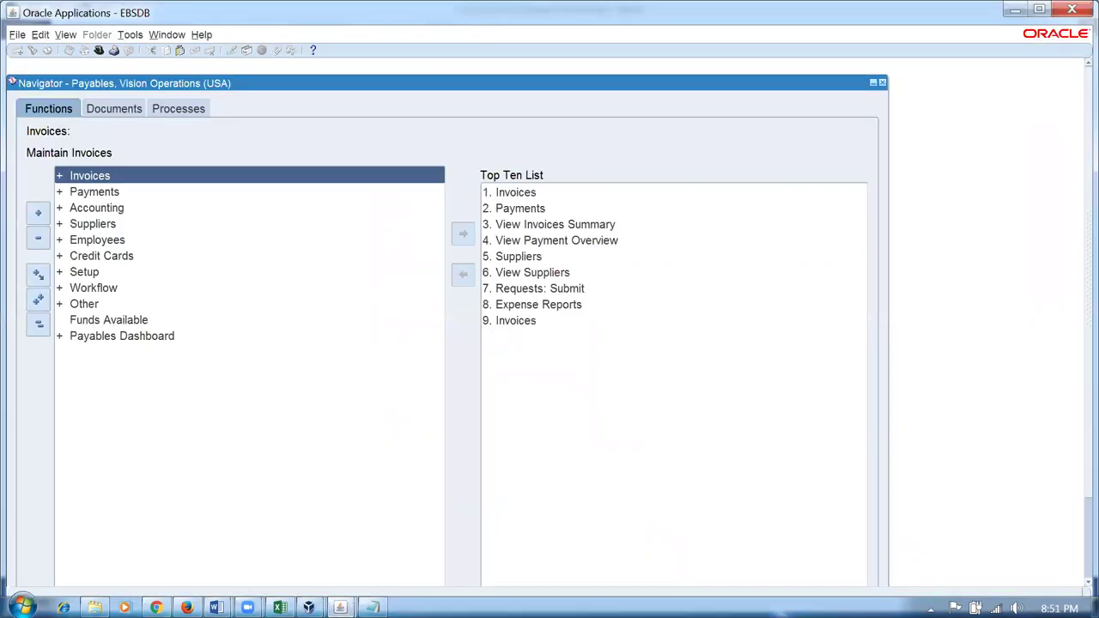
mouse_move(94, 608)
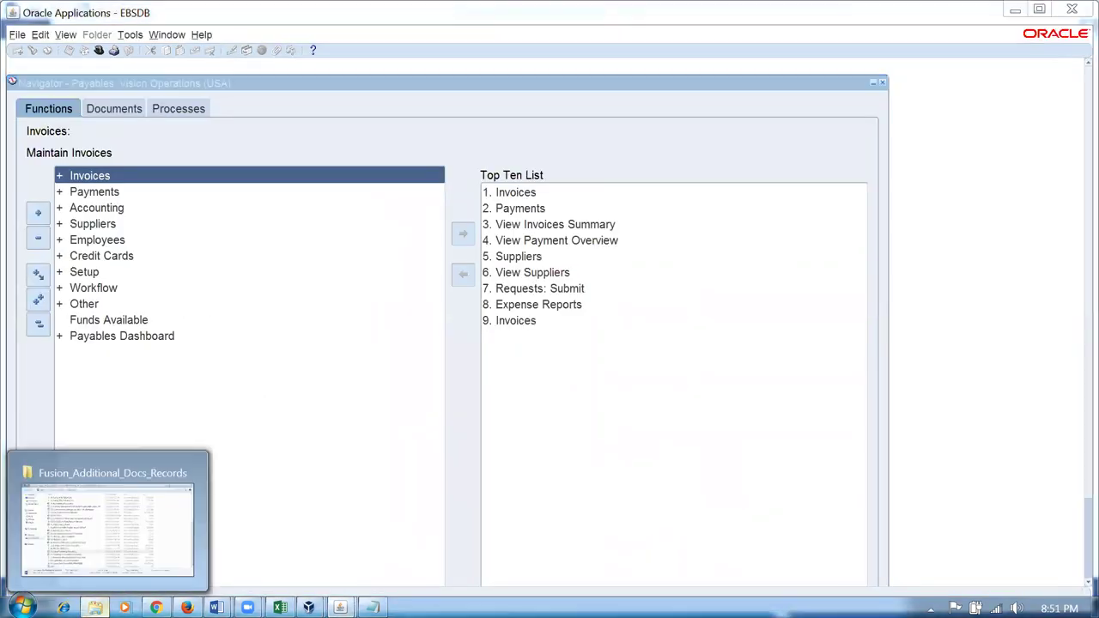
click(110, 515)
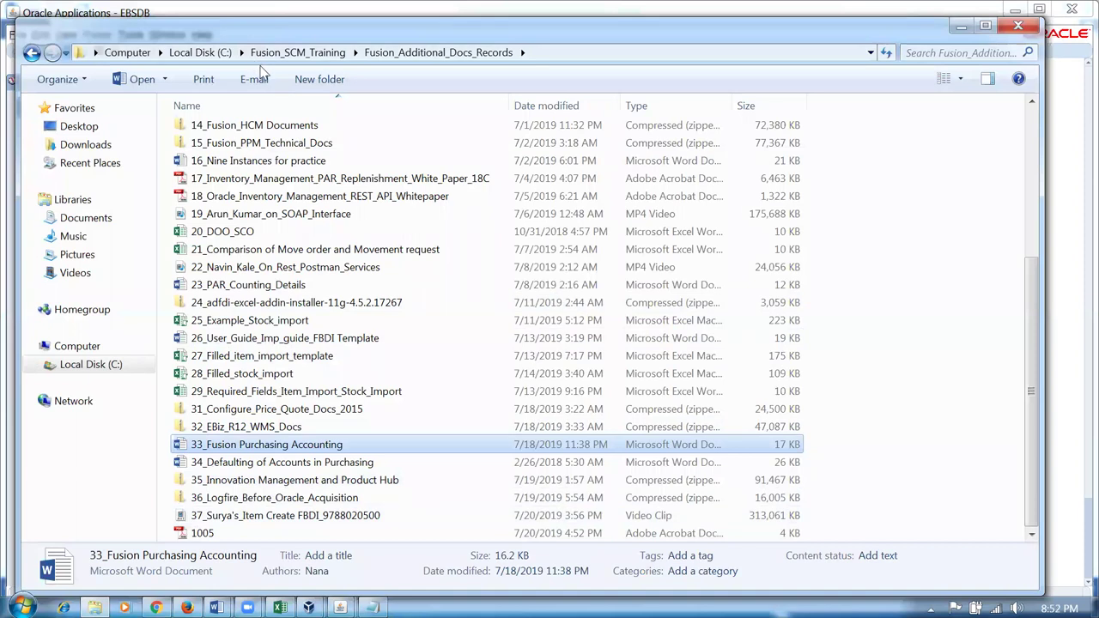
click(293, 52)
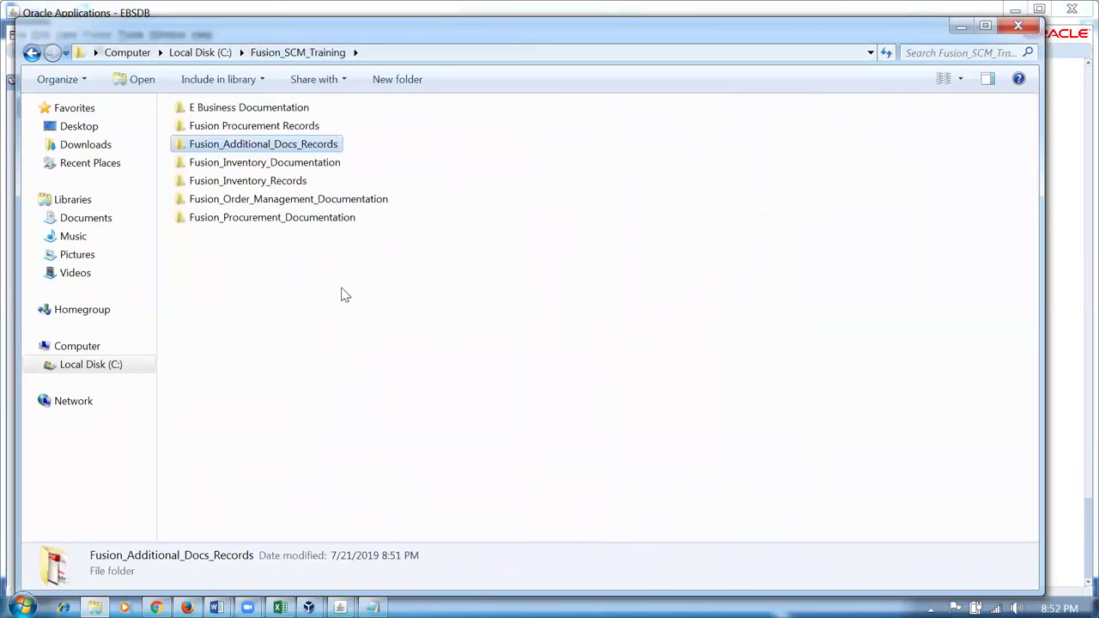
double_click(275, 217)
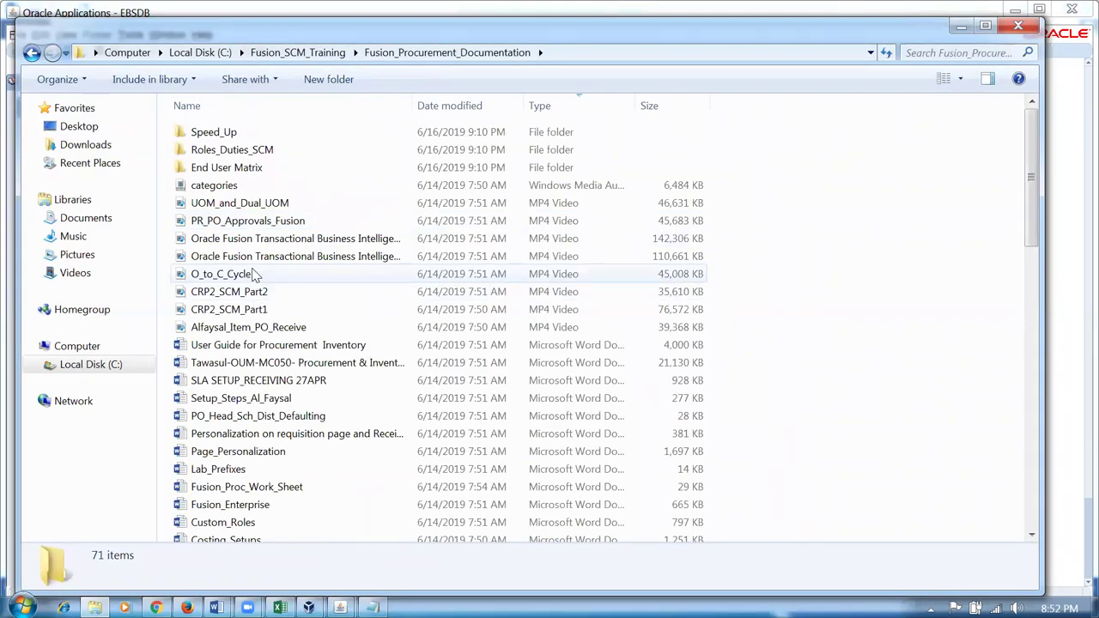
- Find the Asset_Expense_items spreadsheet in the file list and open it in Excel
click(249, 273)
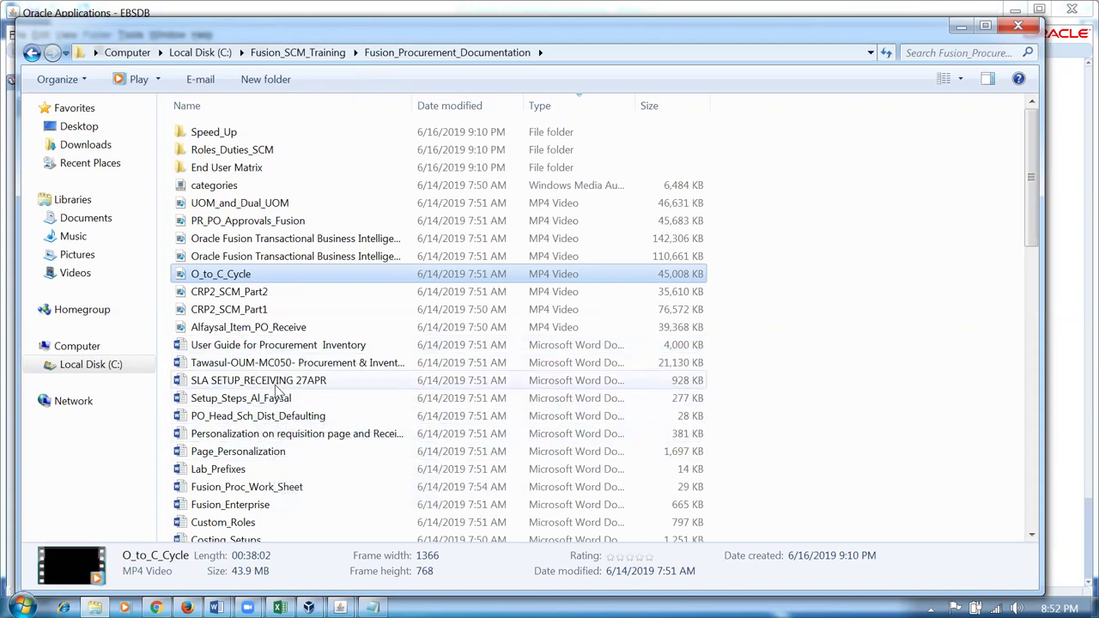
key(a)
key(p)
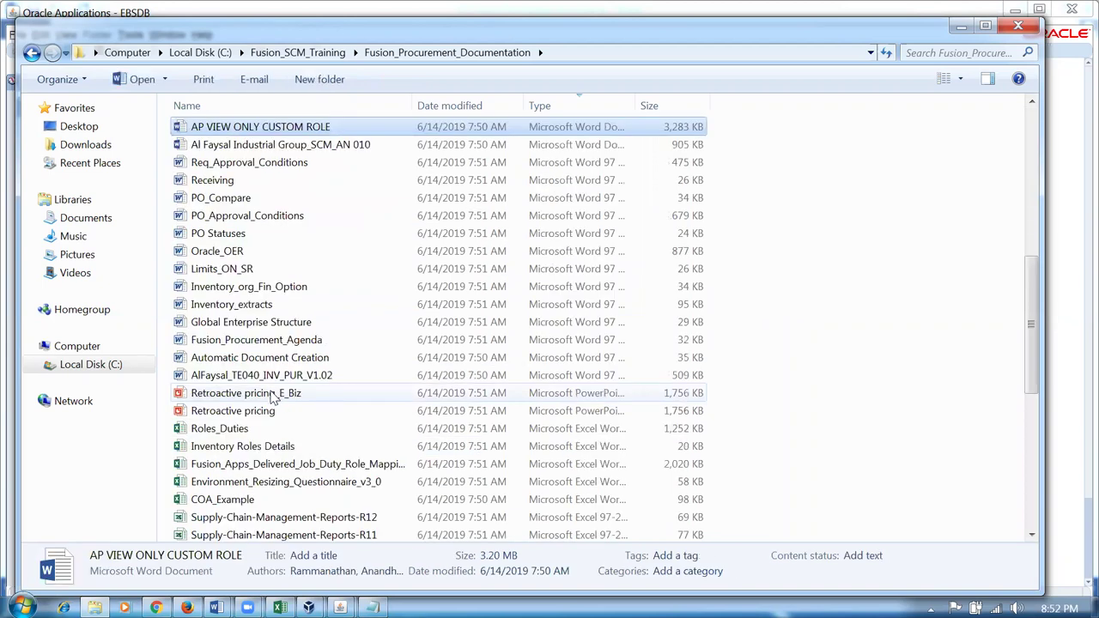
key(a)
key(u)
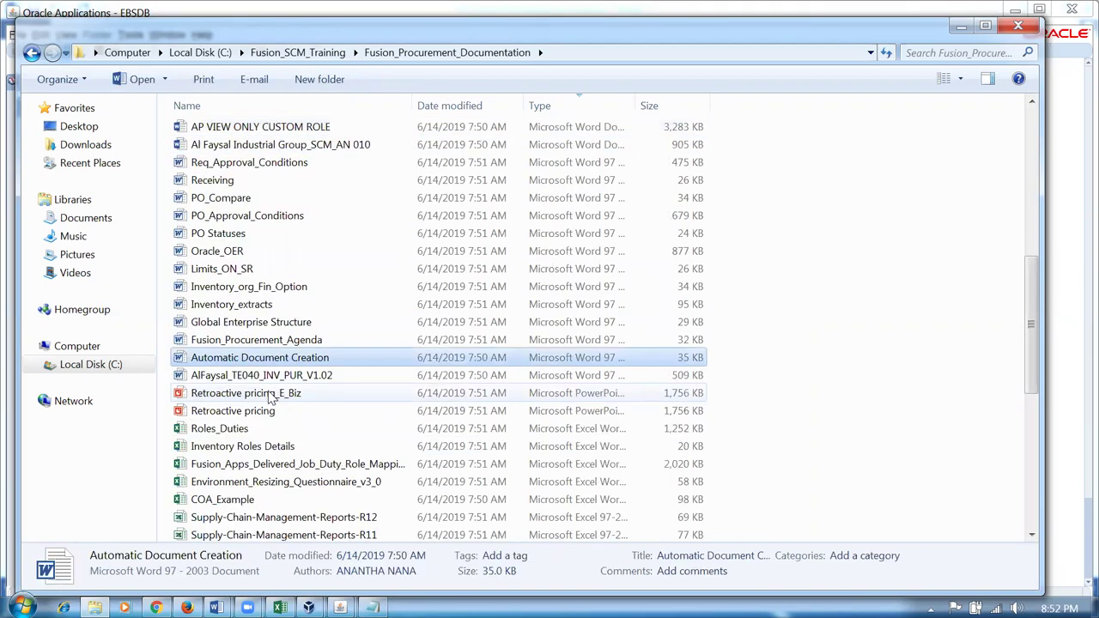
key(Down)
key(a)
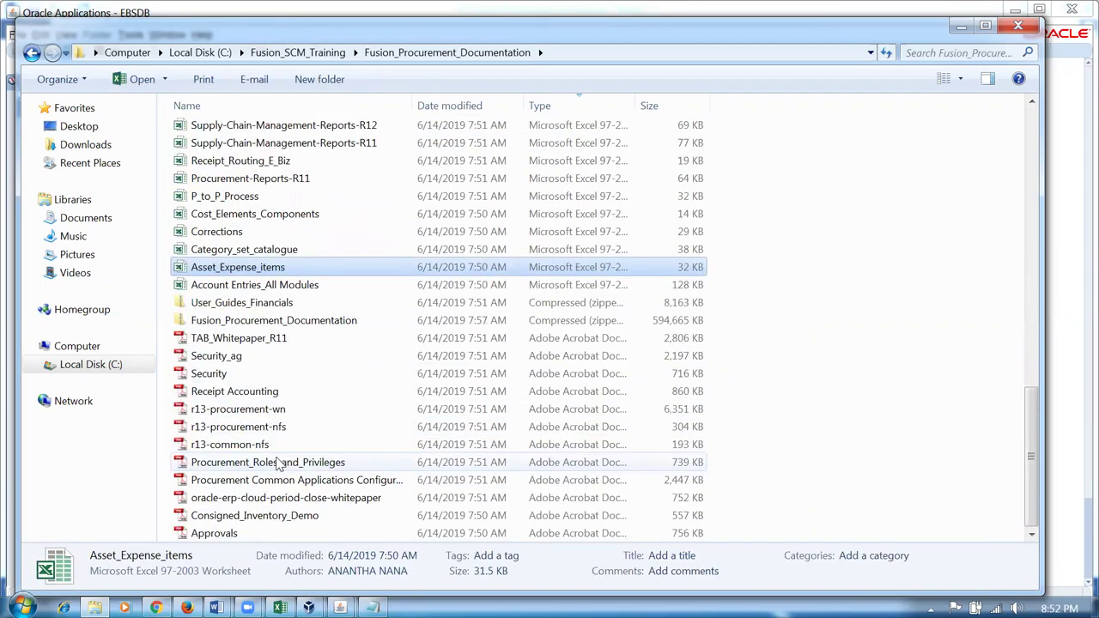
key(a)
click(243, 269)
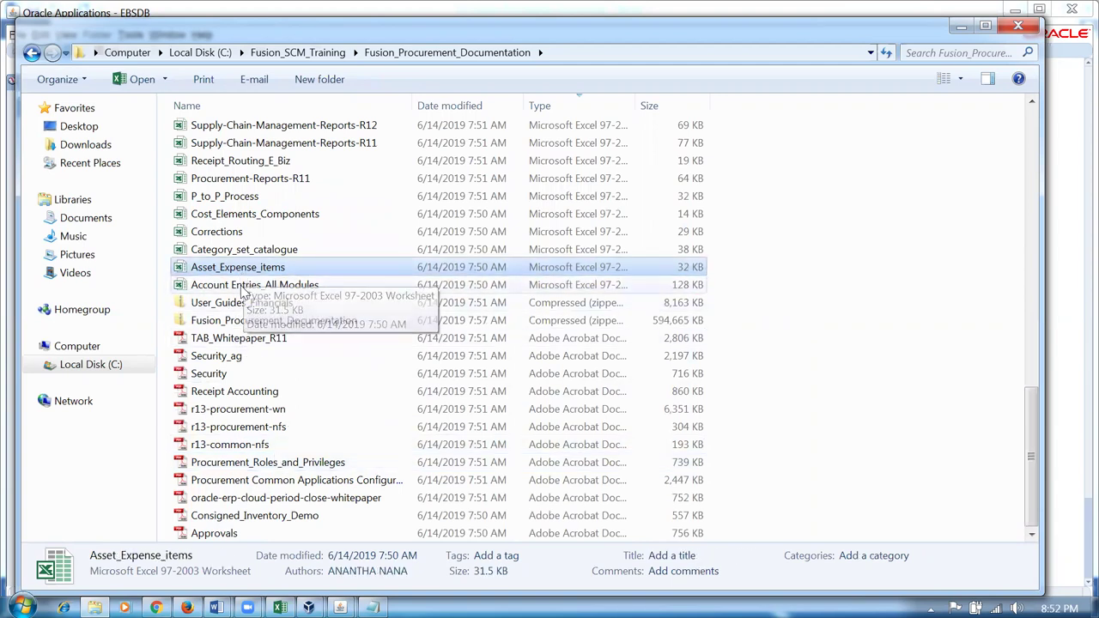
key(u)
click(290, 270)
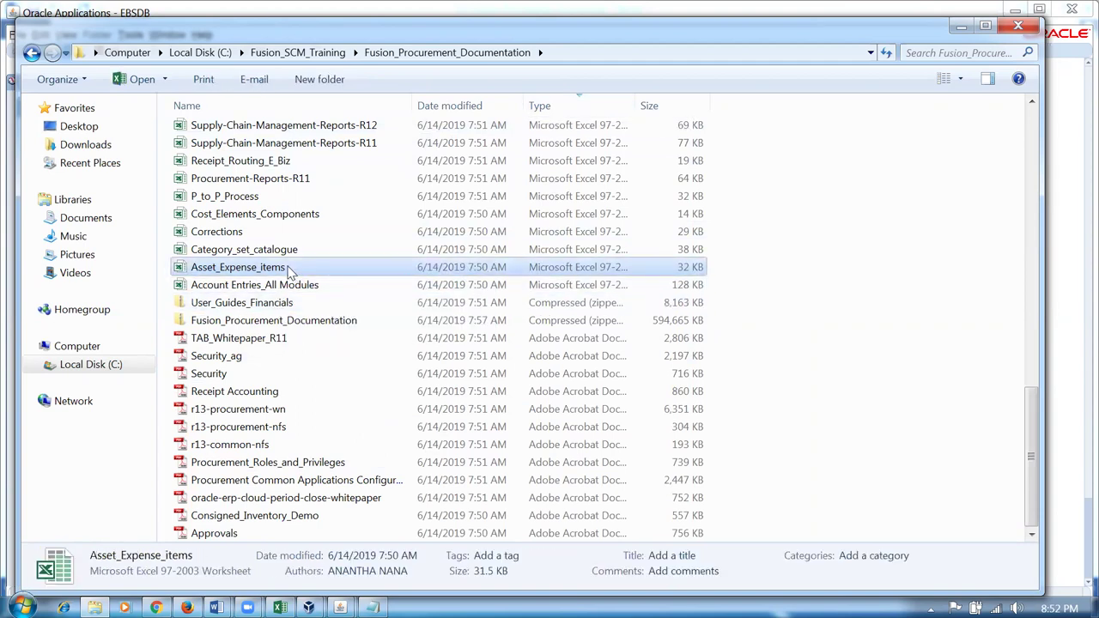
double_click(289, 270)
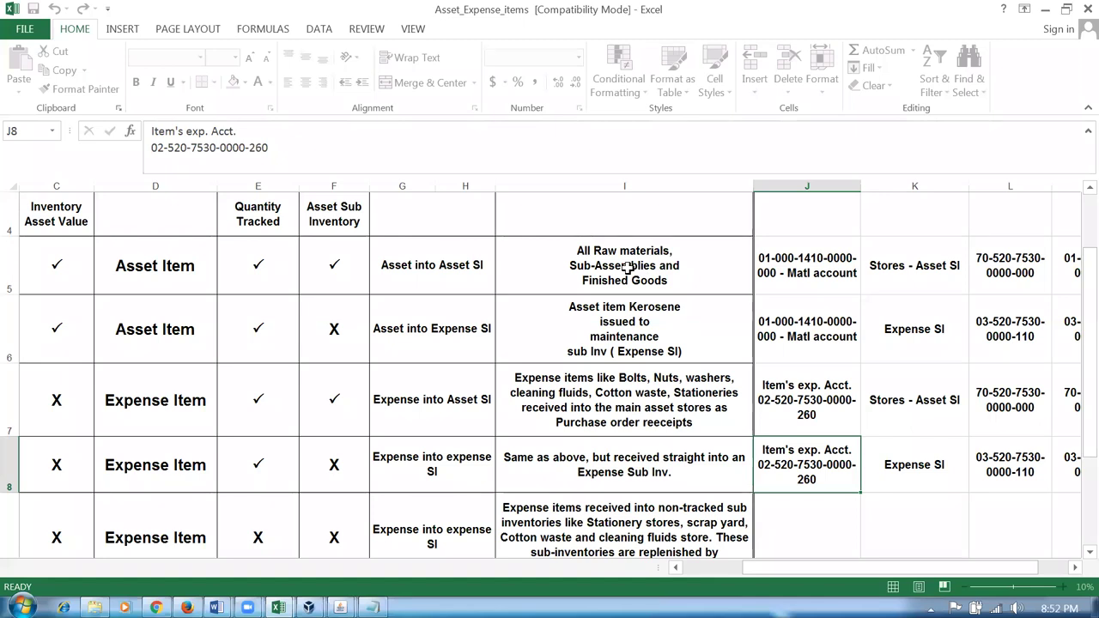
- Check the raw materials example in I5, the material account in J5, and the Sub Inventory heading
click(631, 267)
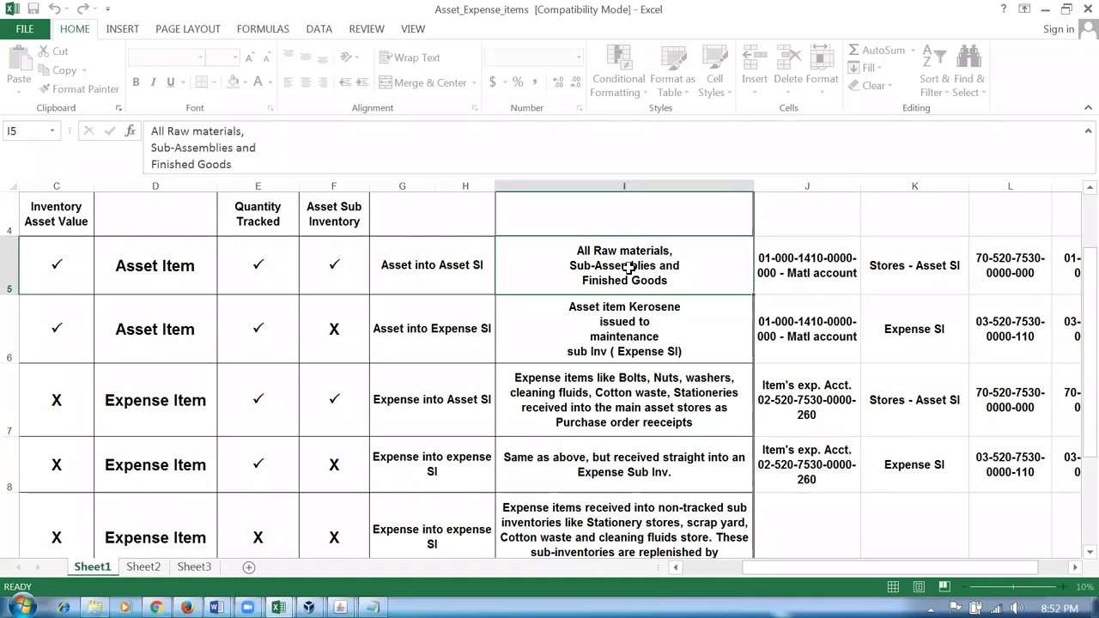
click(836, 273)
scroll(944, 300, up, 1)
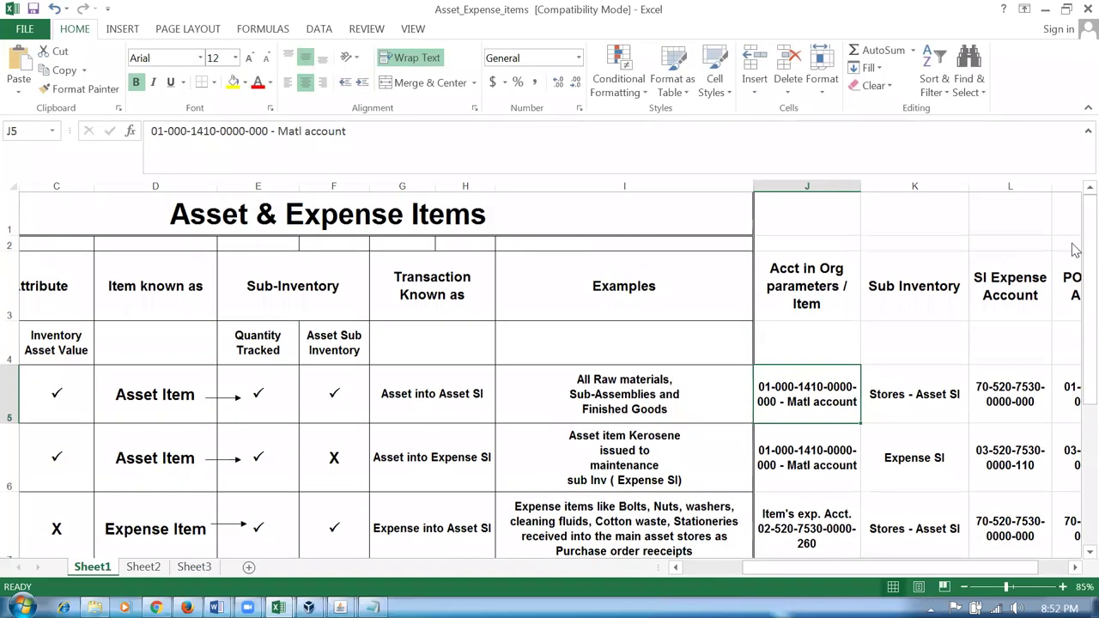
click(923, 302)
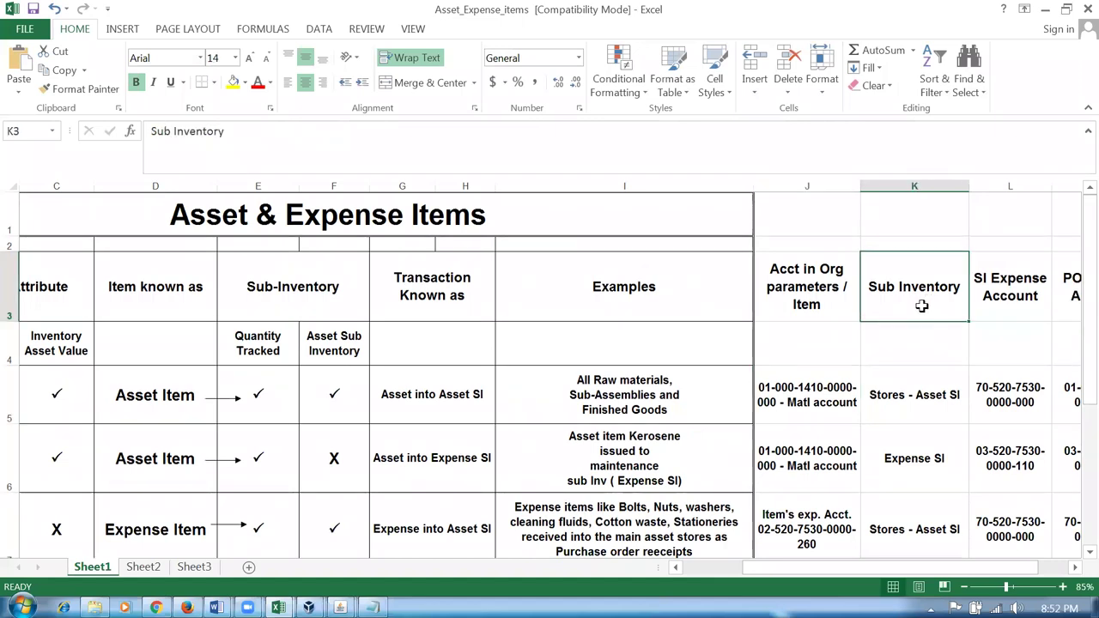
- Look over the Asset Item and Expense Item rows, then bring the Oracle Applications Navigator forward
click(129, 411)
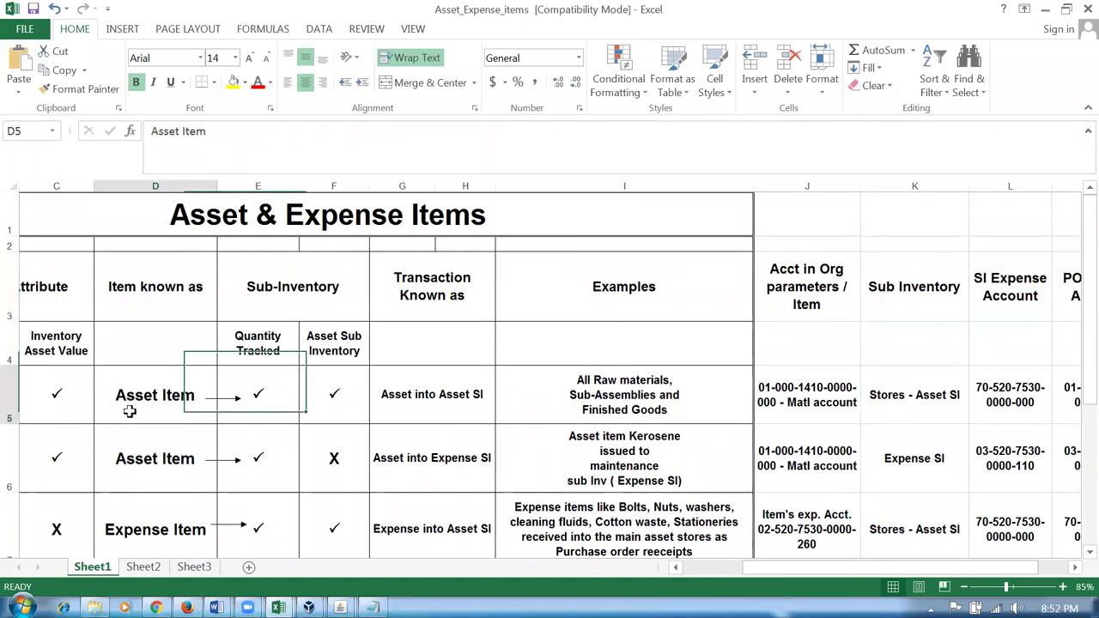
click(133, 526)
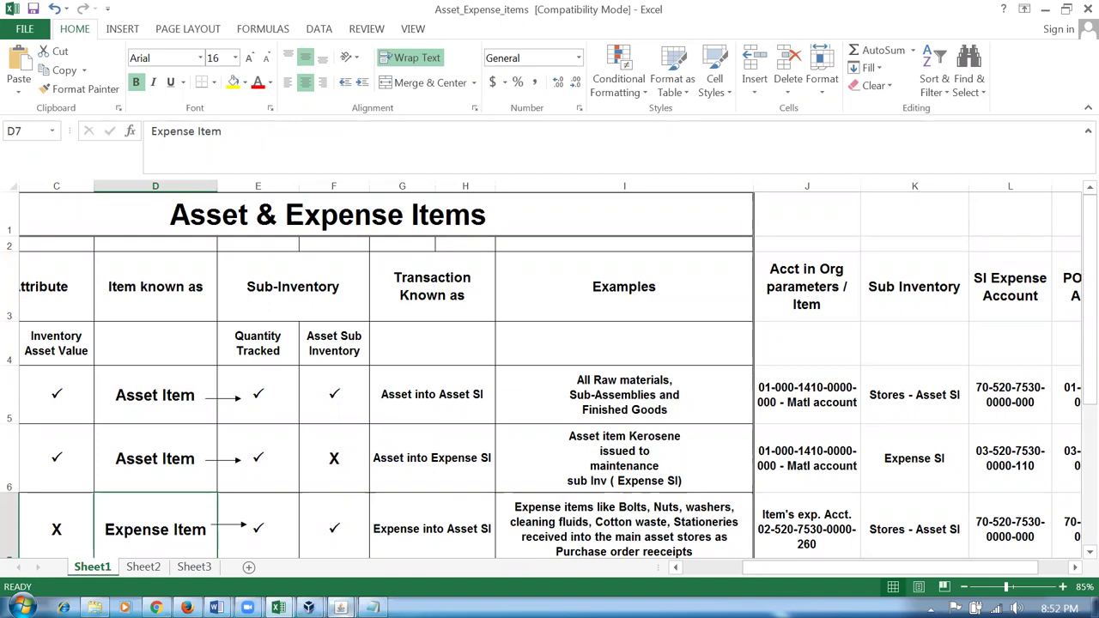
mouse_move(340, 607)
click(360, 539)
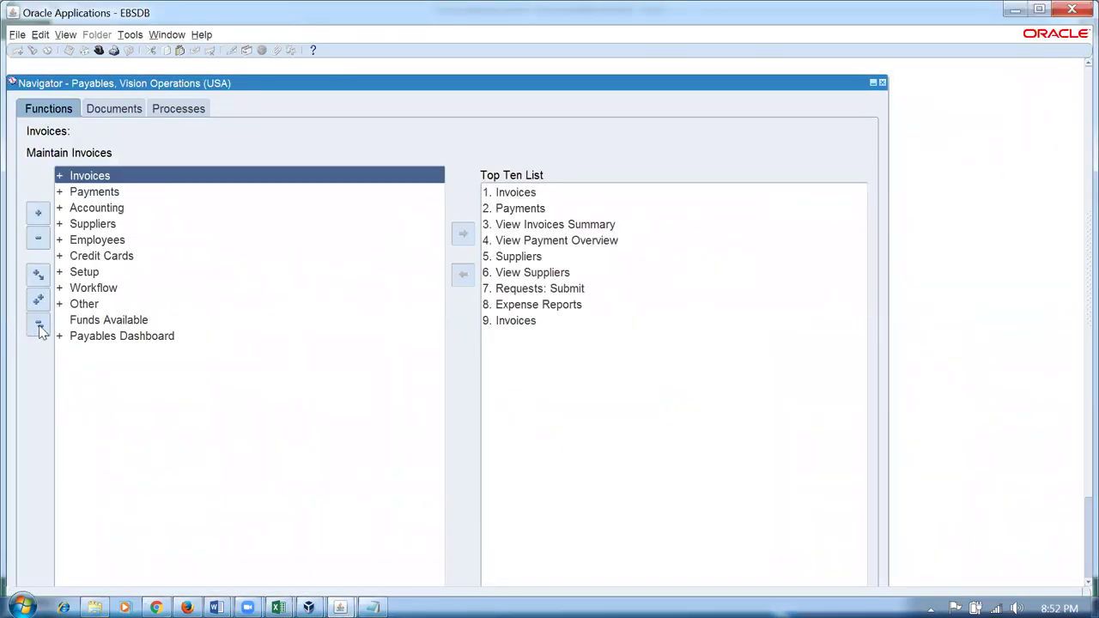
- Switch to the Inventory, Vision Operations responsibility
double_click(146, 317)
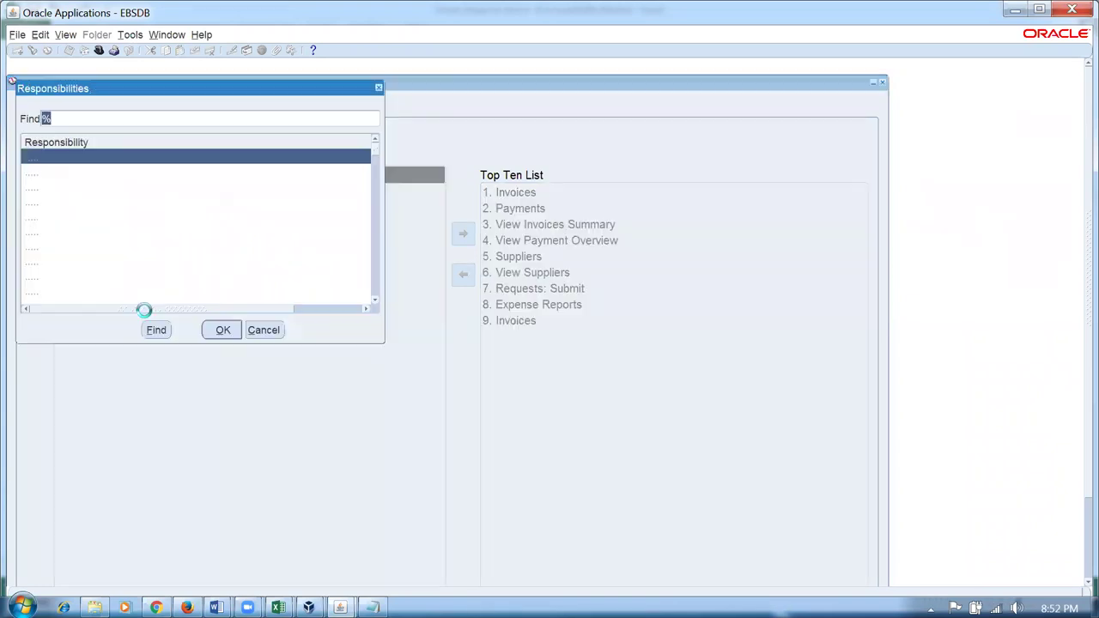
key(Down)
key(Down)
key(Down)
key(Down)
key(Down)
key(Down)
key(Return)
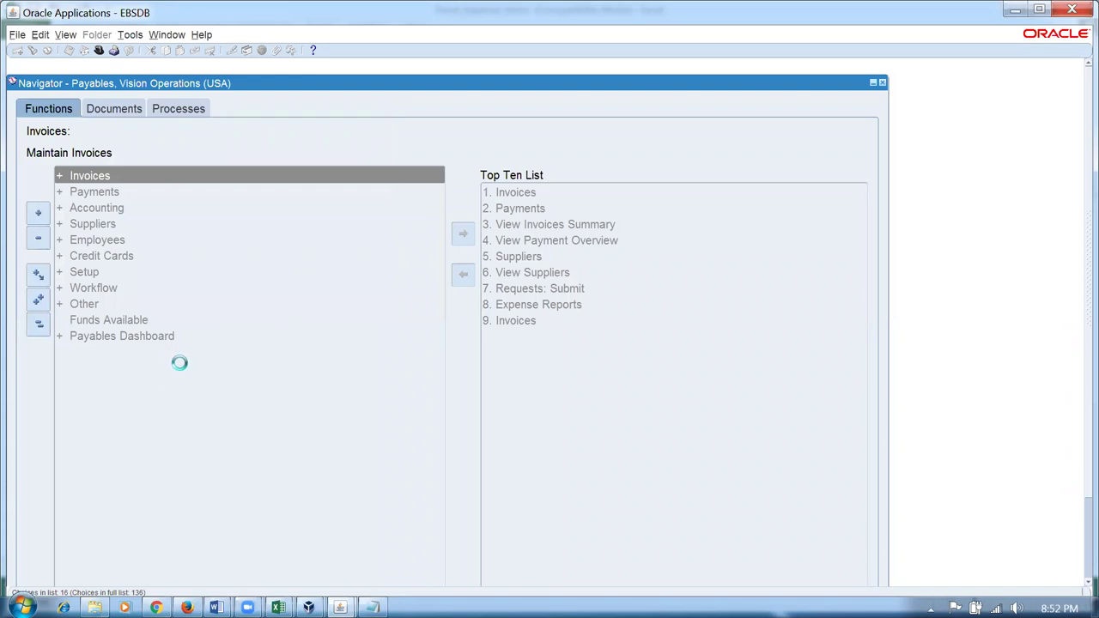
- Open the Items > Master Items form and bring up the organization list to choose V1 Vision Operations
text(i)
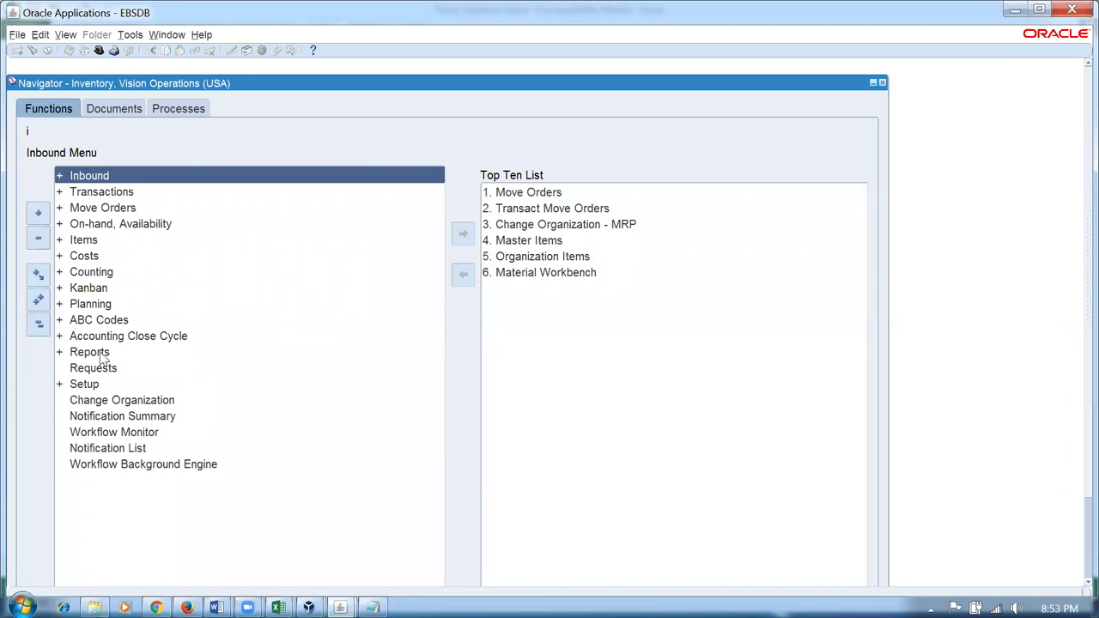
double_click(90, 240)
click(109, 258)
double_click(111, 257)
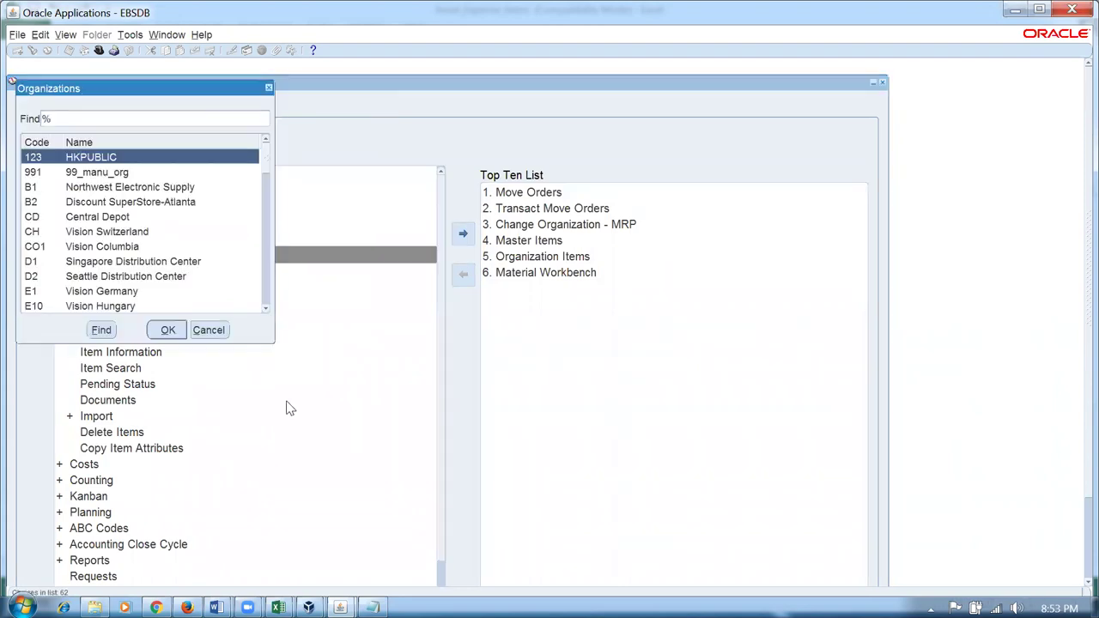
key(Return)
key(Return)
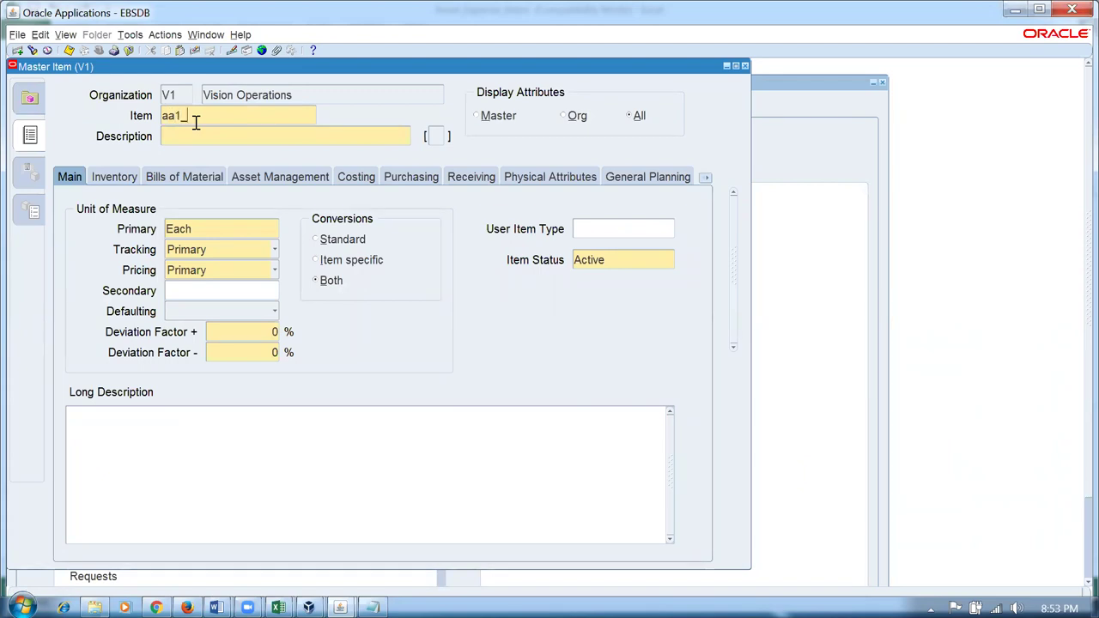
- Name the item aa1_asset_item, describe it as 'asset item', and apply the Purchased Item template
text(item)
key(Tab)
text(asset item)
key(alt+t)
key(Return)
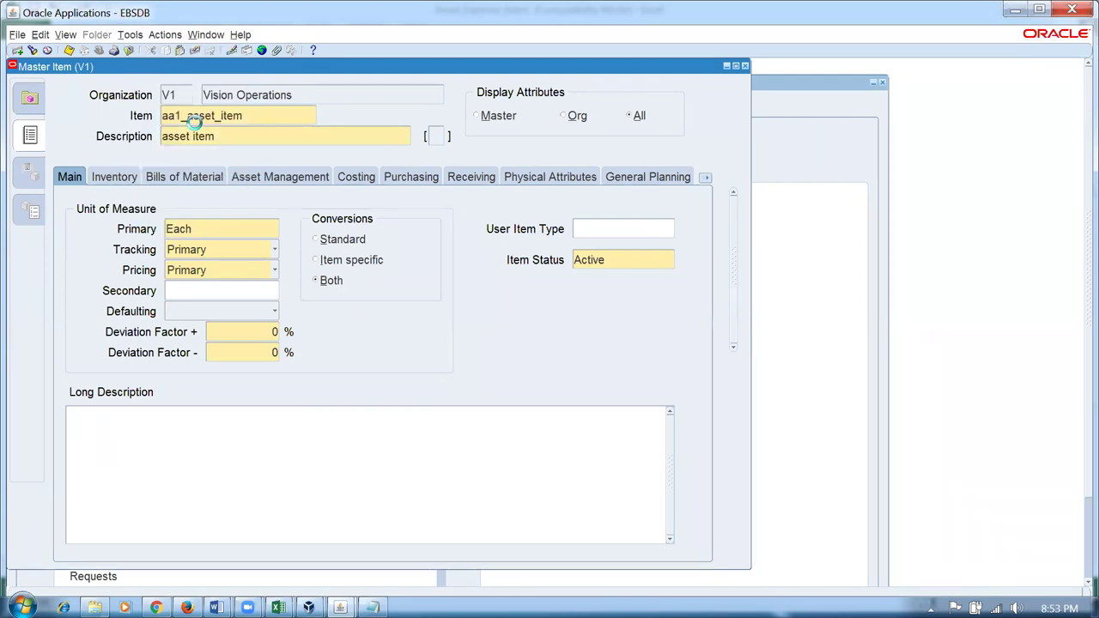
text(@AT)
key(Tab)
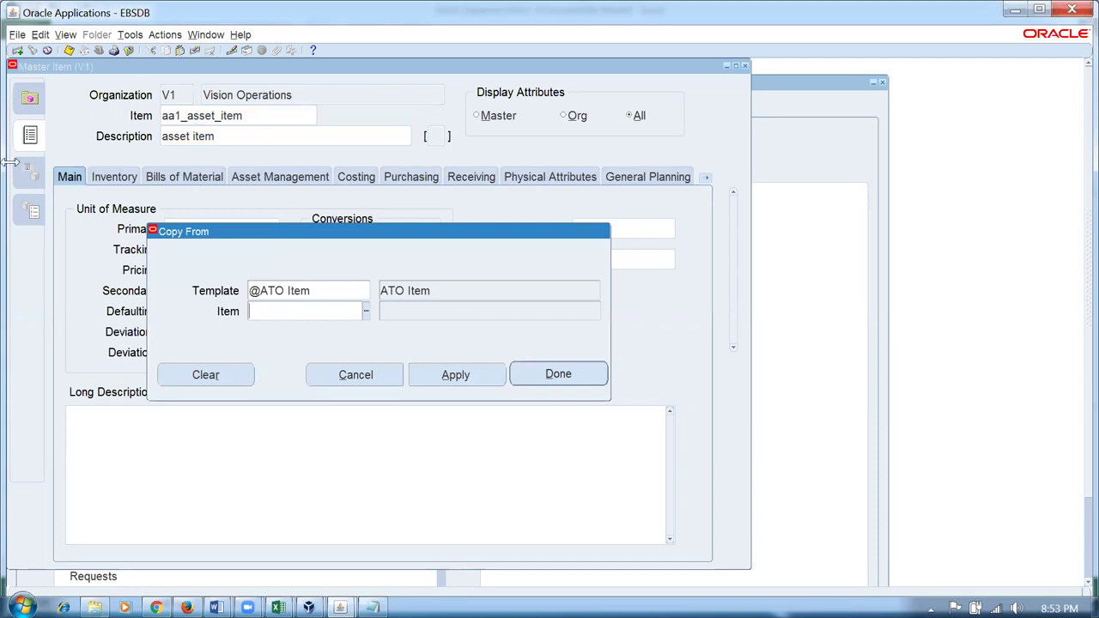
click(336, 297)
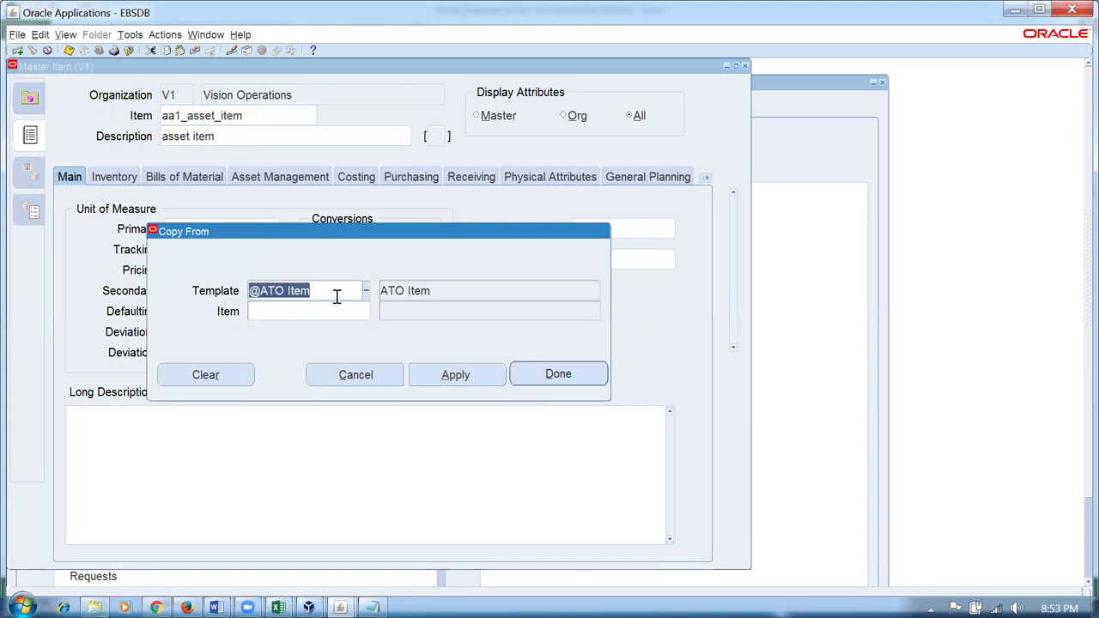
text(pur)
key(Tab)
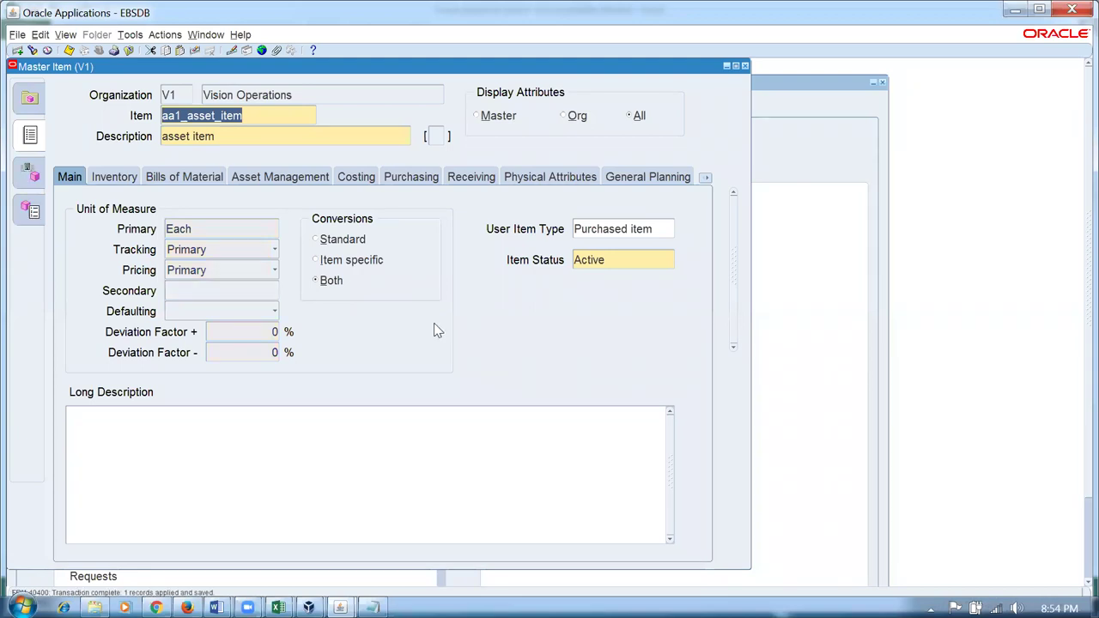
- Assign aa1_asset_item to Seattle Manufacturing M1 in Organization Assignment
key(alt+t)
key(o)
click(673, 211)
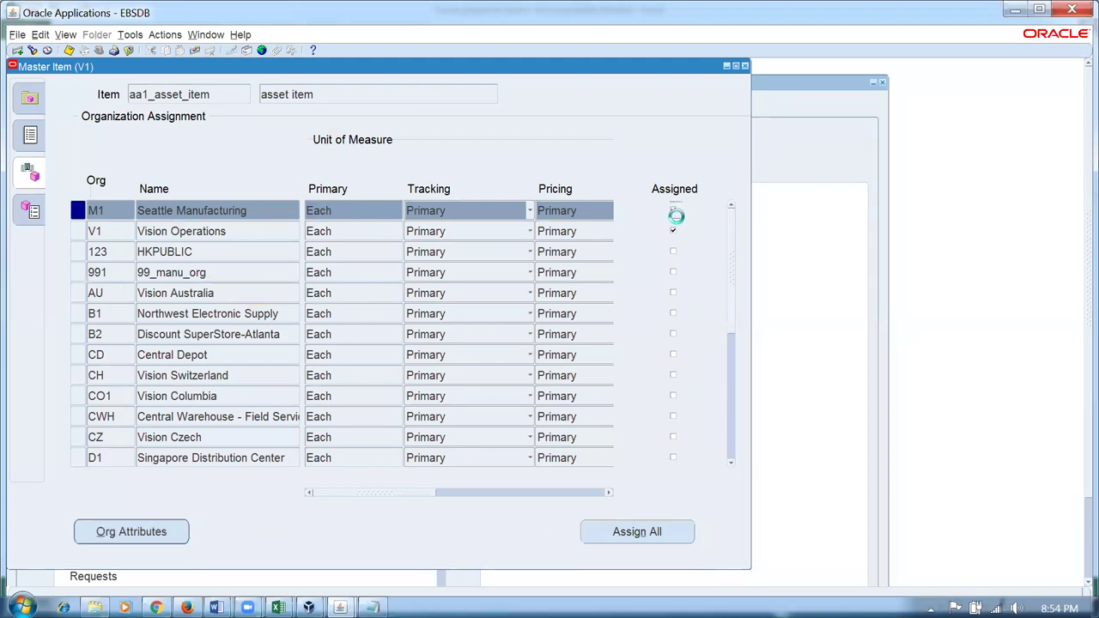
click(33, 135)
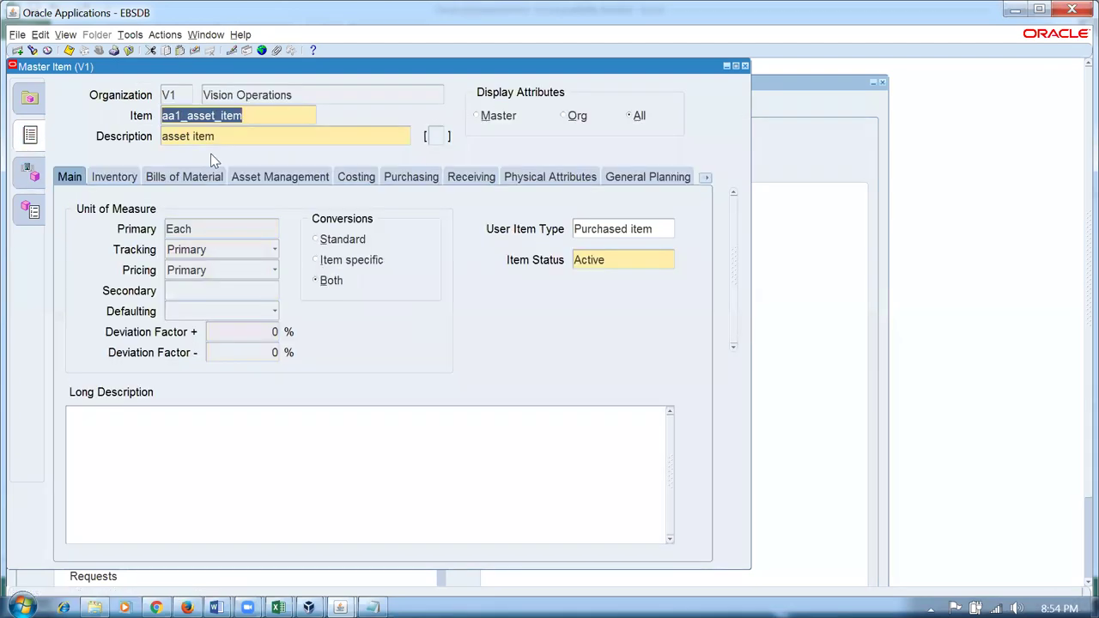
- Create a new item aa1_expense_item with description 'expense' from the Purchased Item template
key(ctrl+Down)
text(a)
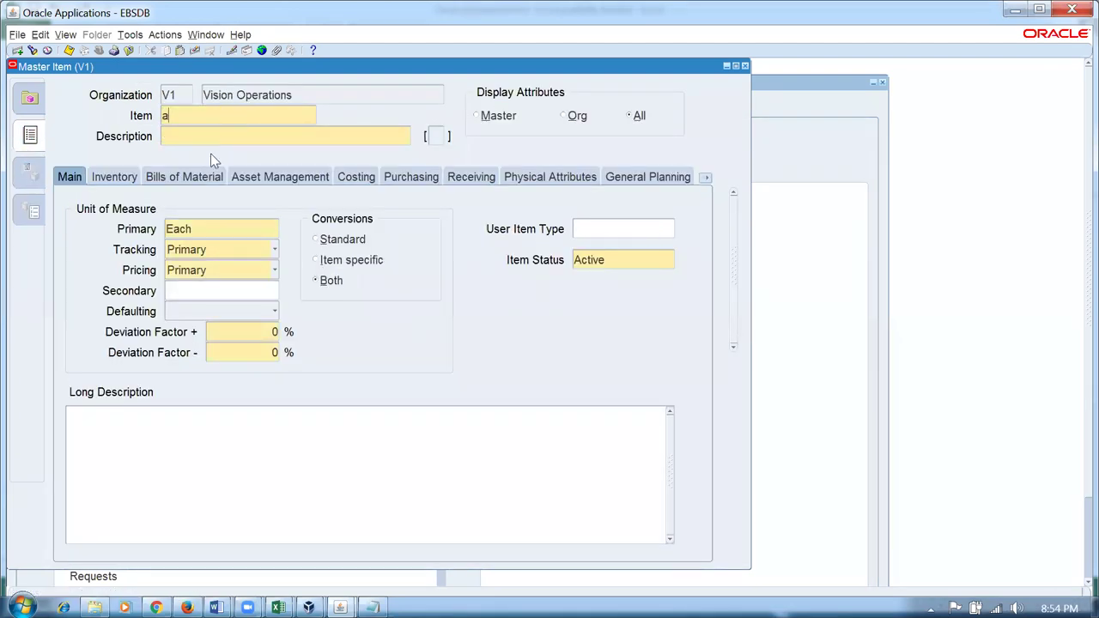
text(a1_expense_ite)
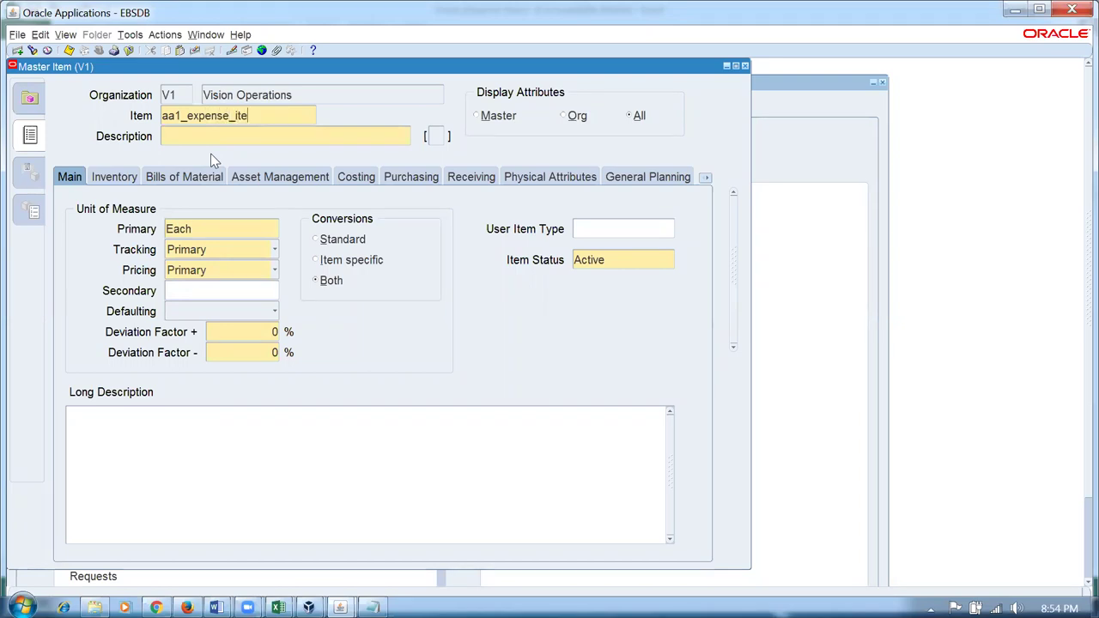
text(mexpe)
key(alt+t)
key(y)
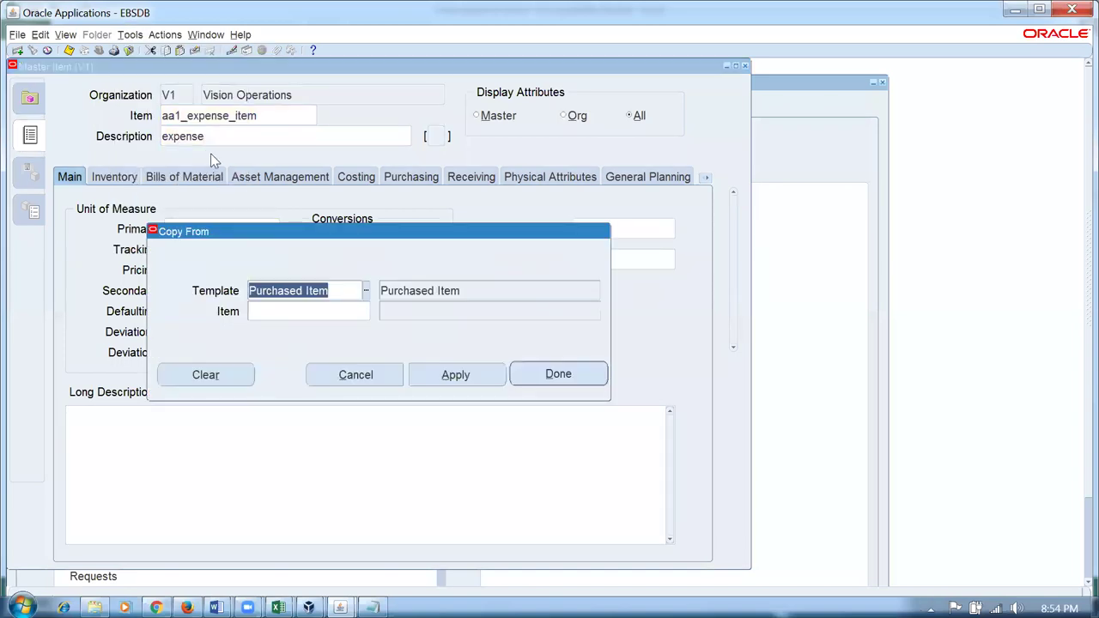
key(Return)
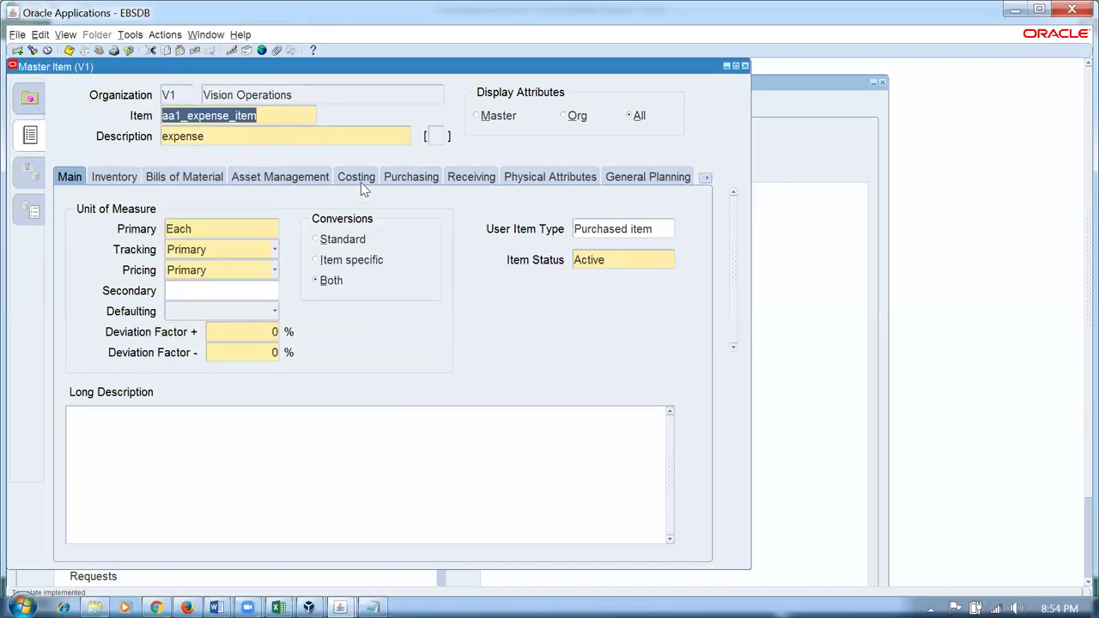
- Turn off Inventory Asset Value in the item's Costing attributes and save it
click(360, 182)
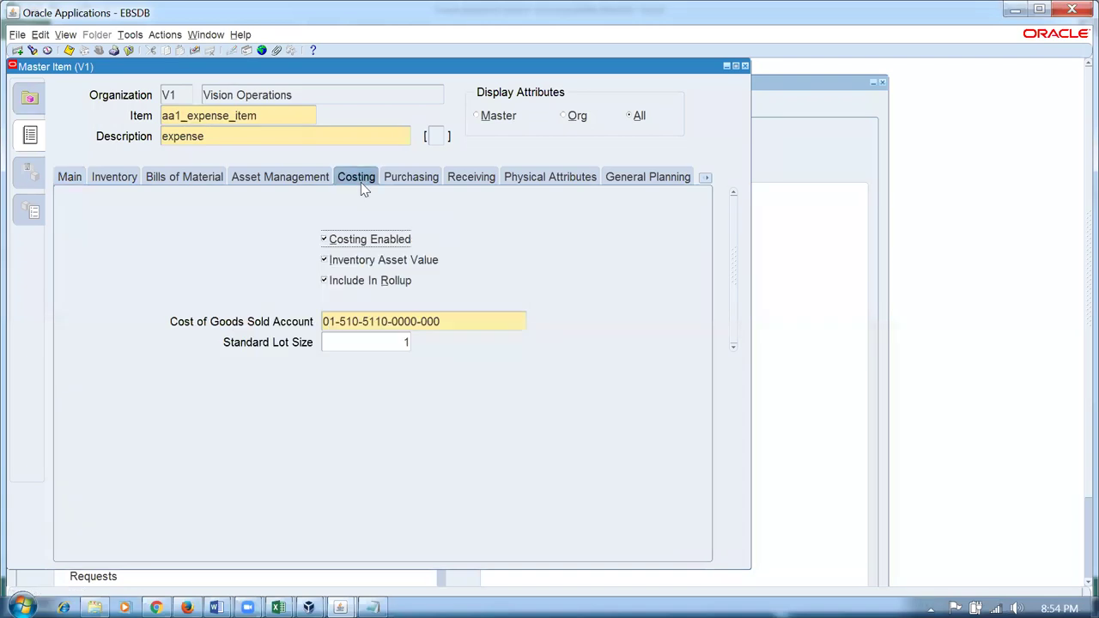
click(326, 260)
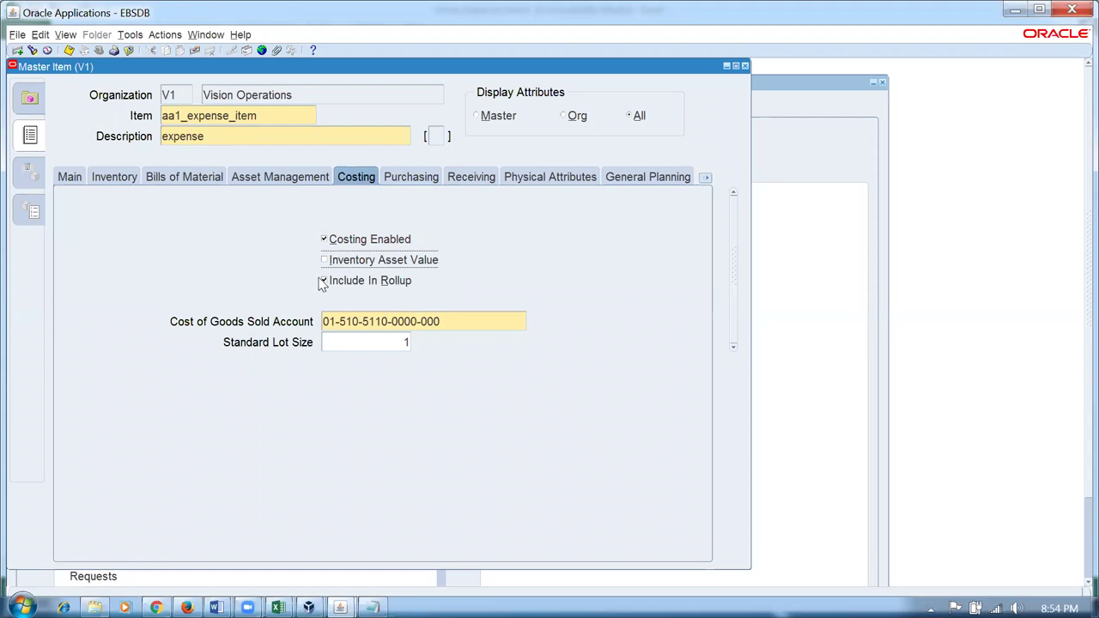
key(ctrl+s)
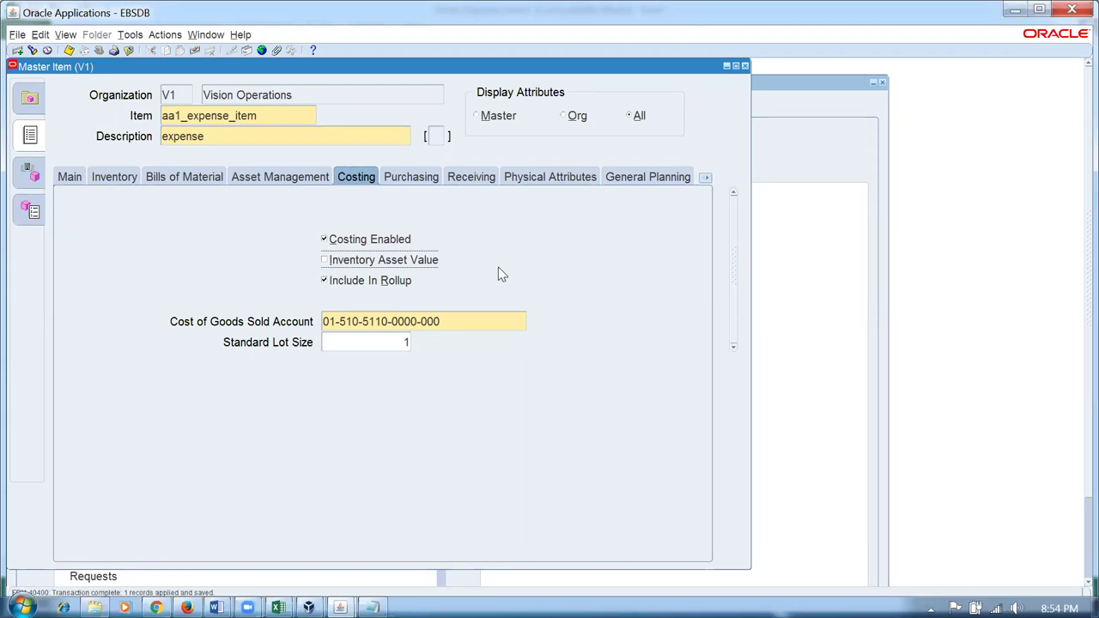
- Assign aa1_expense_item to Seattle Manufacturing M1, save, and close the Master Item window
key(alt+t)
key(o)
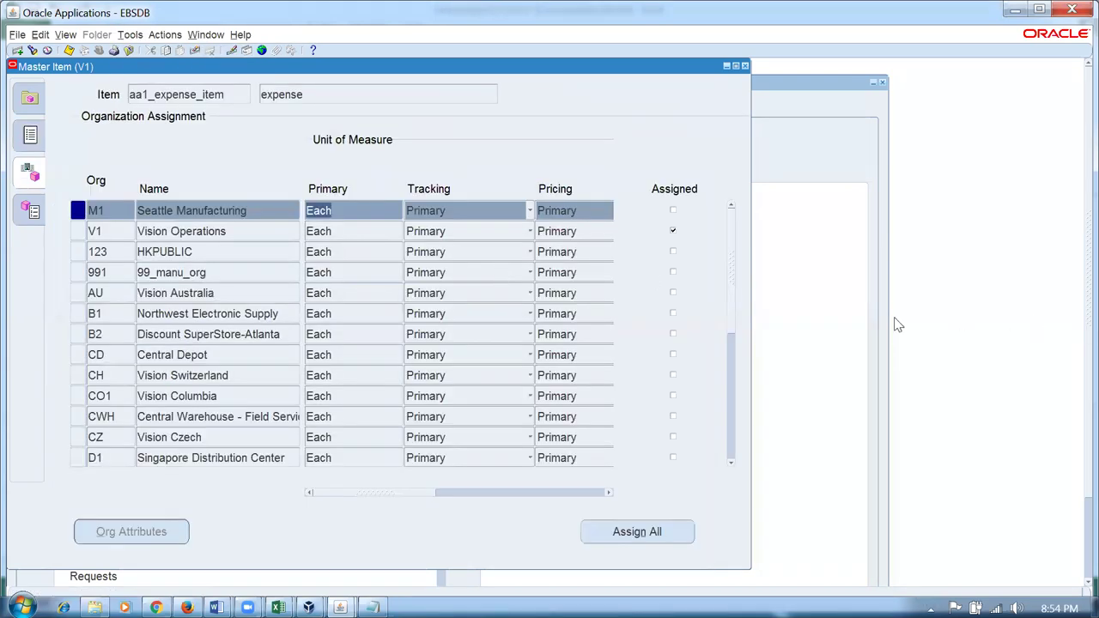
click(672, 208)
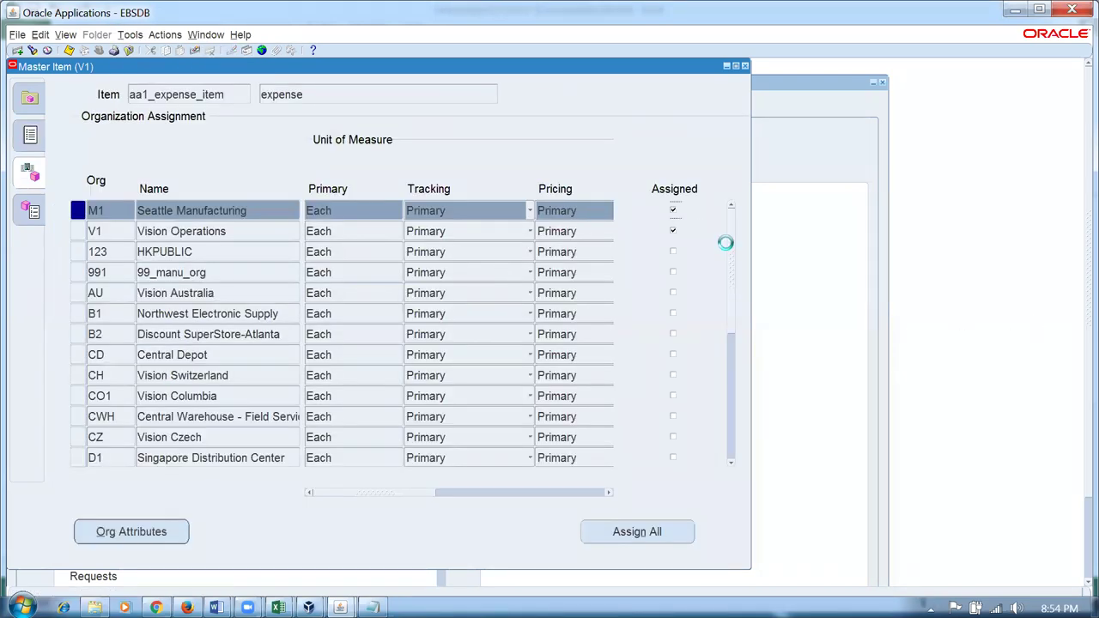
key(ctrl+s)
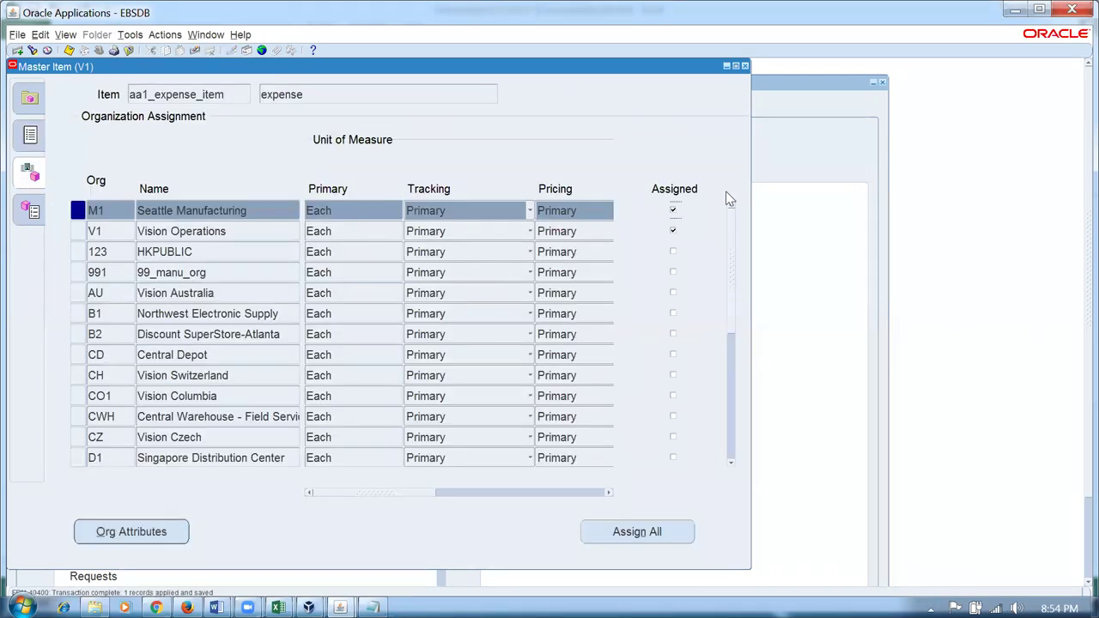
click(745, 67)
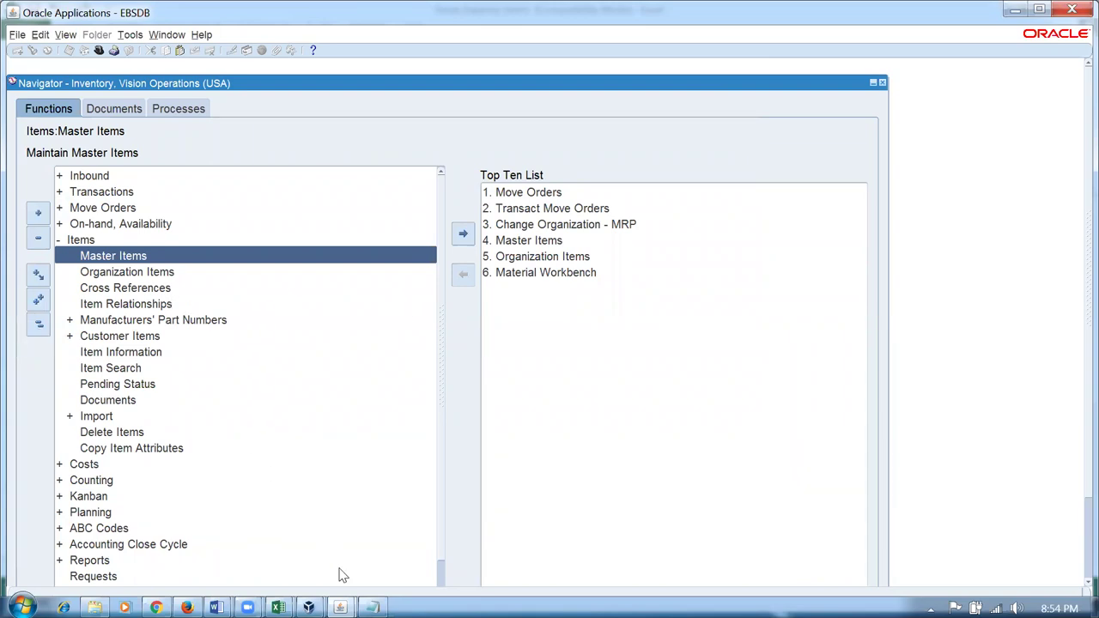
key(alt+Tab)
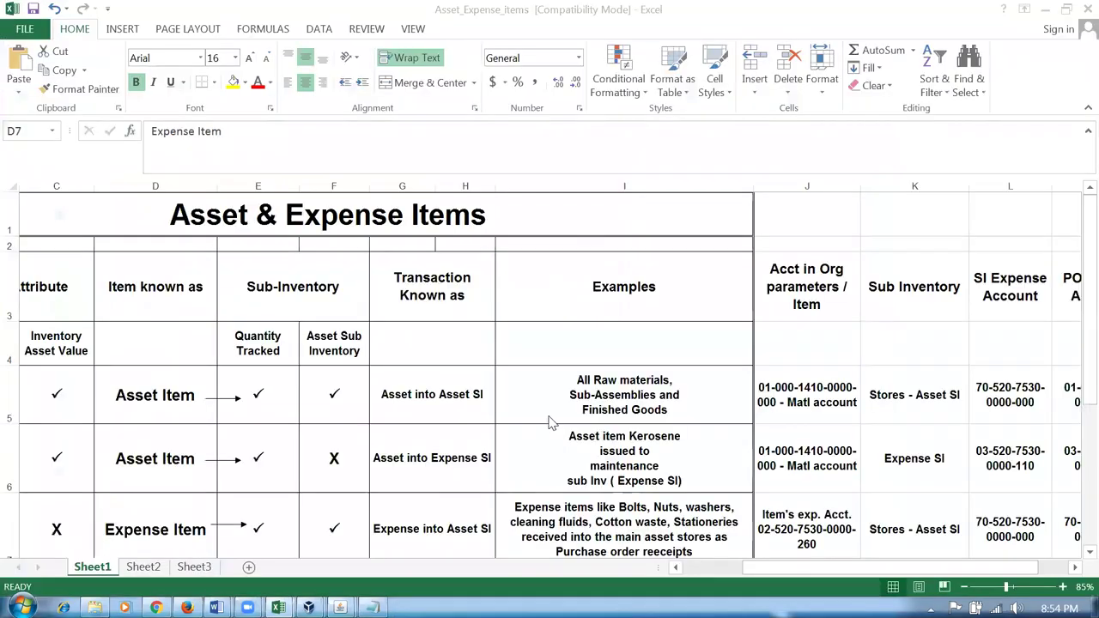
click(636, 402)
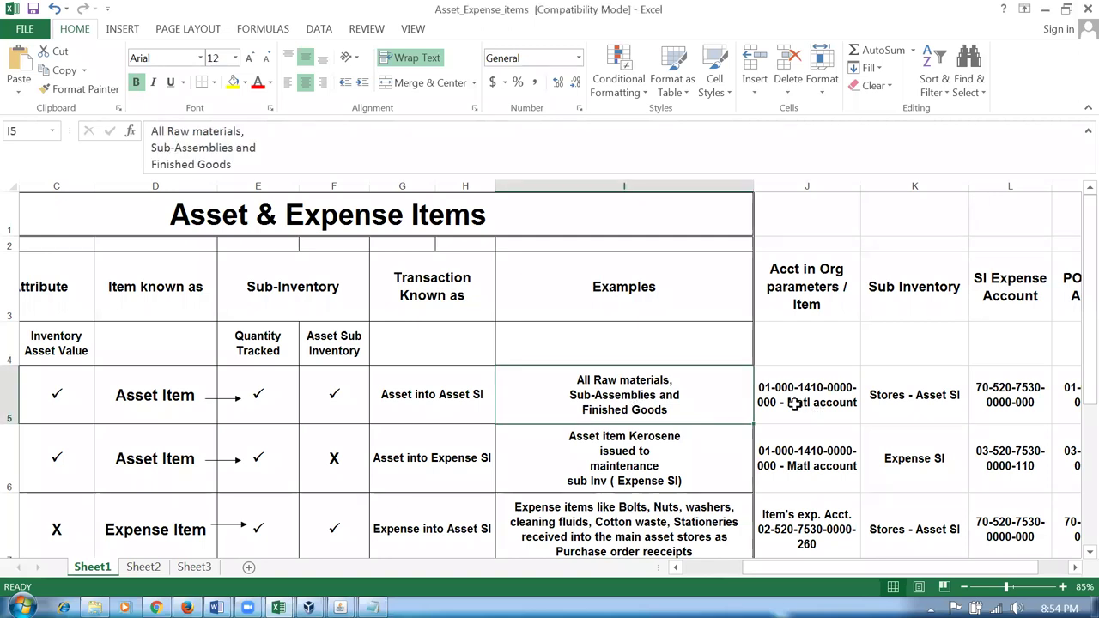
click(800, 296)
click(820, 404)
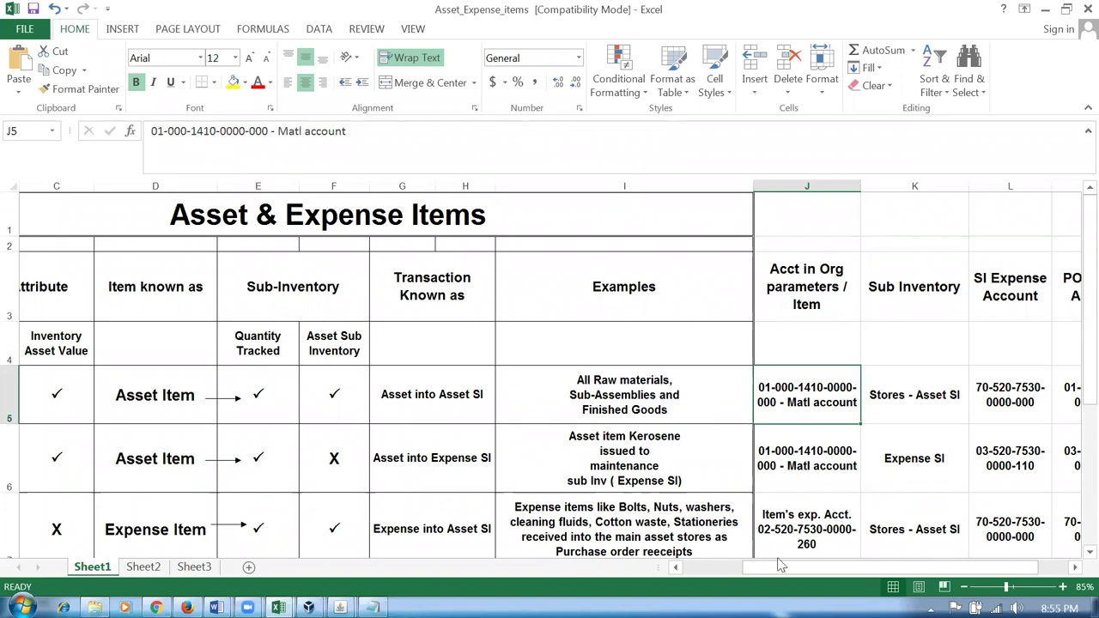
drag(777, 568, 845, 582)
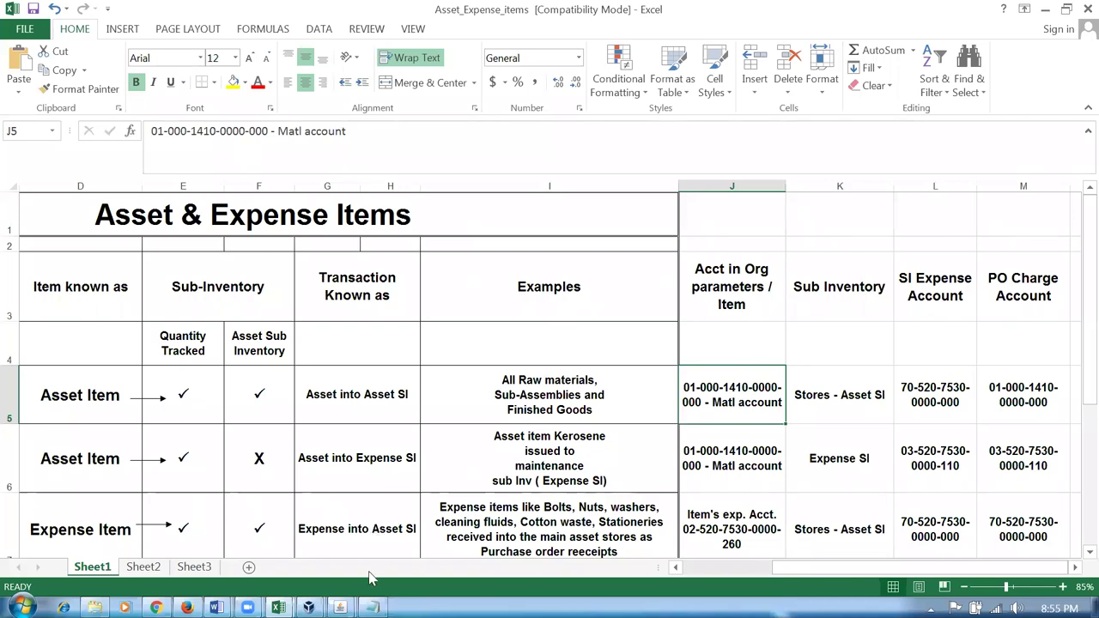
mouse_move(340, 607)
click(431, 544)
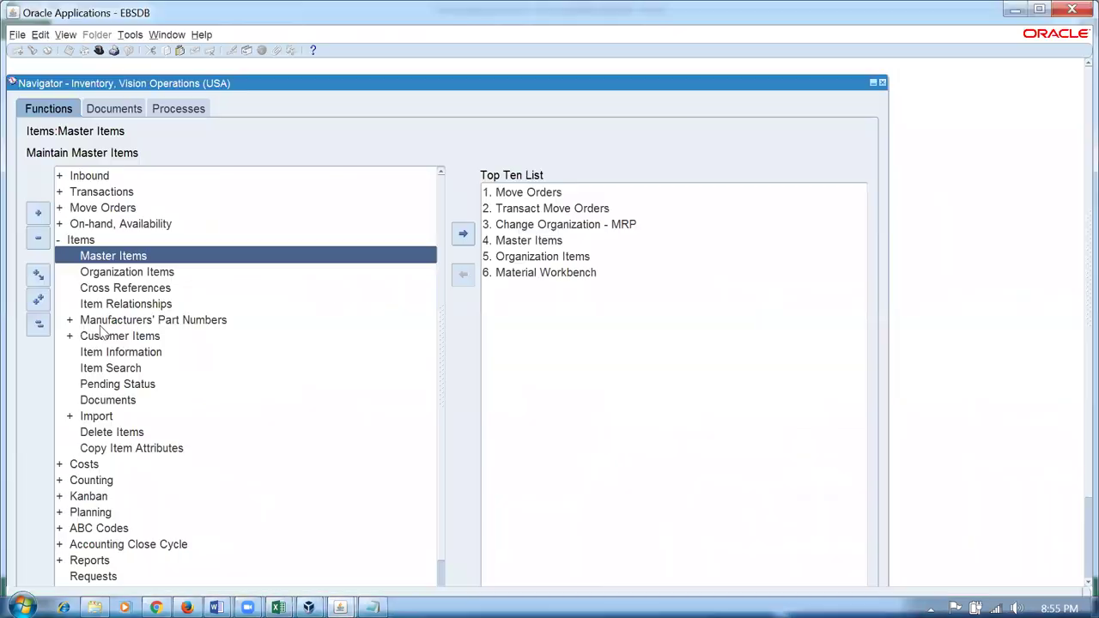
click(39, 321)
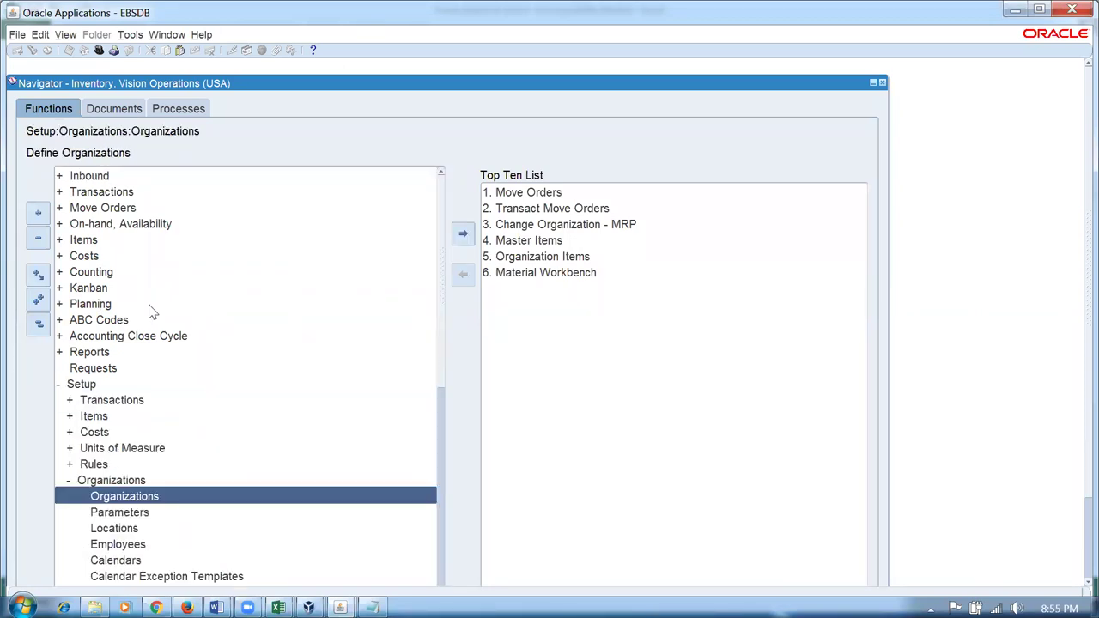
text(p)
key(Return)
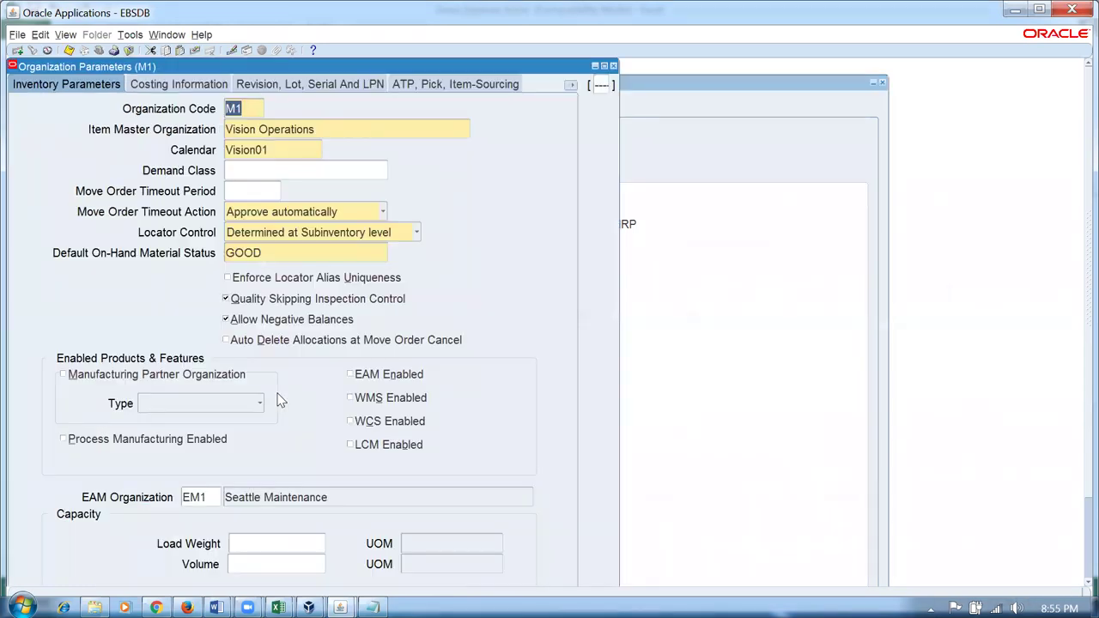
click(172, 85)
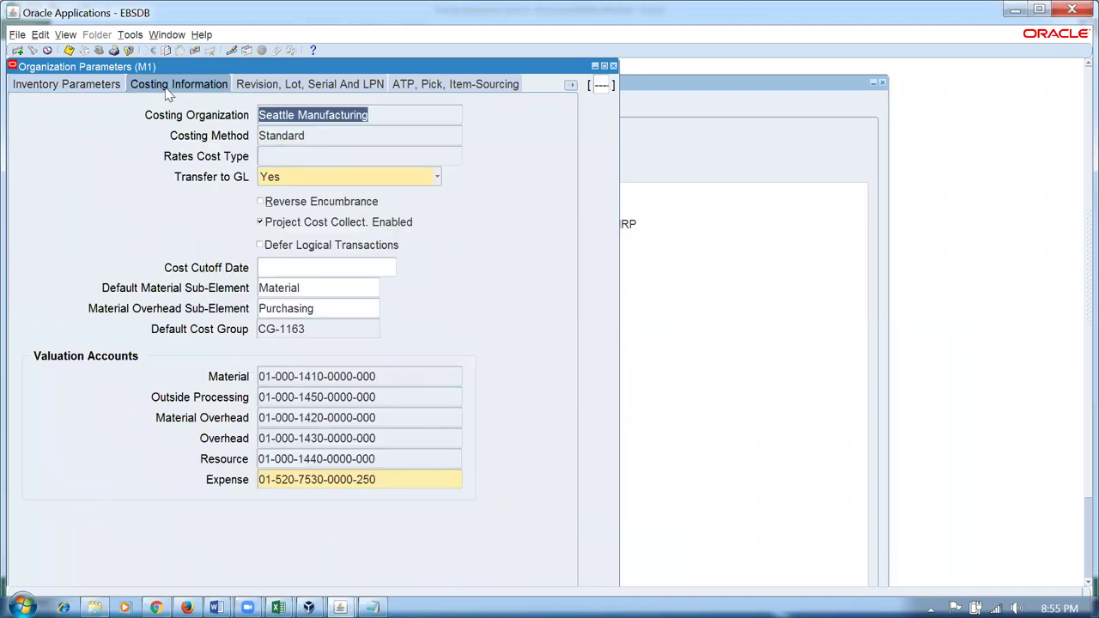
click(403, 381)
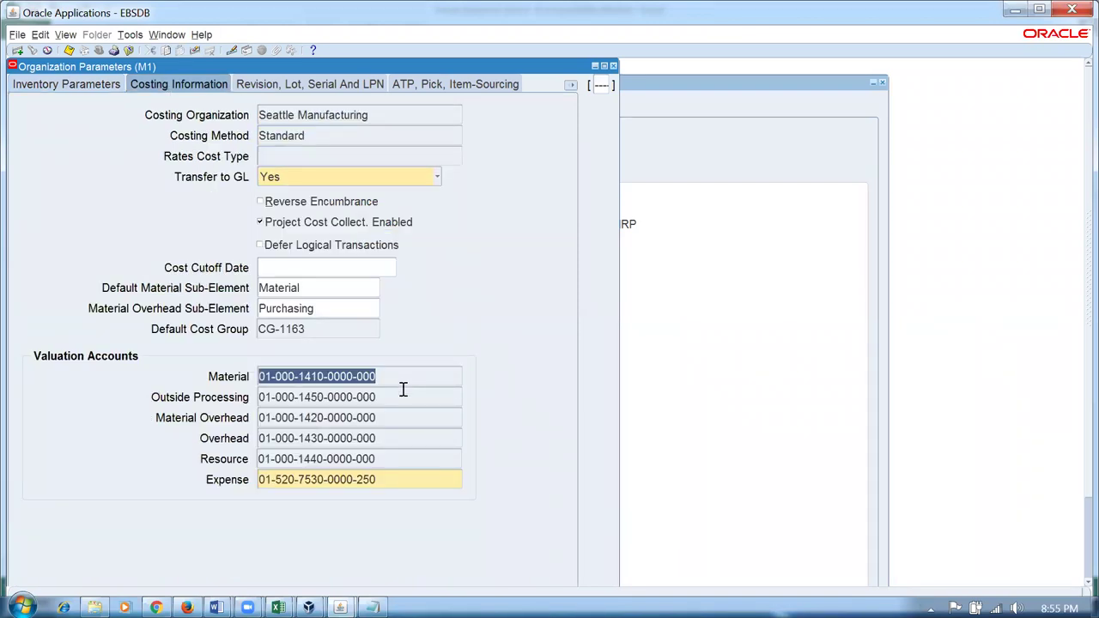
key(alt+Tab)
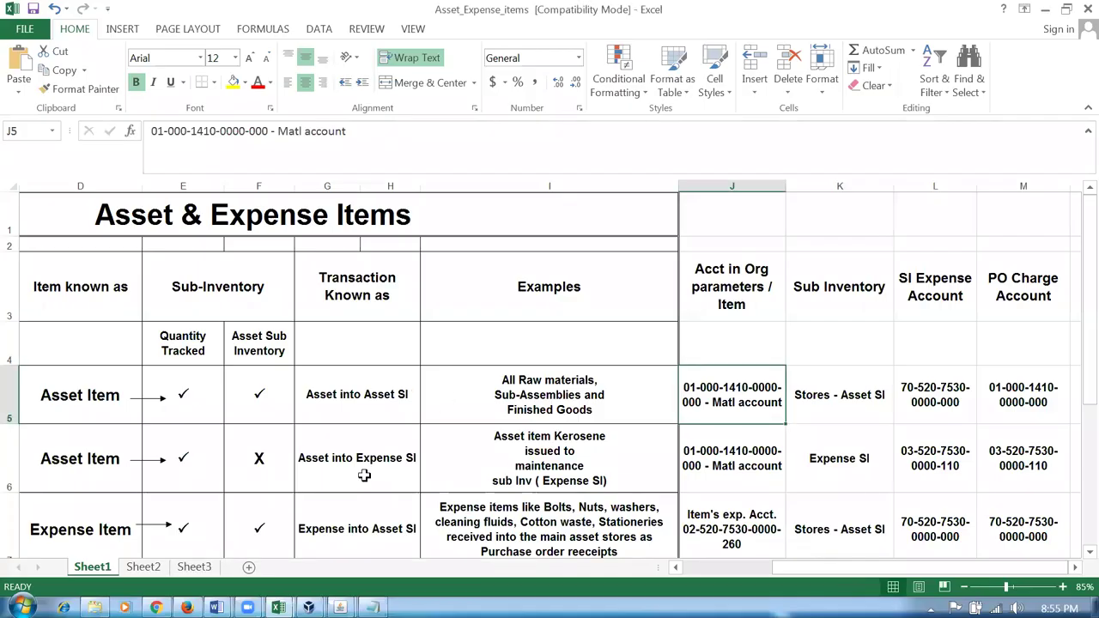
click(367, 394)
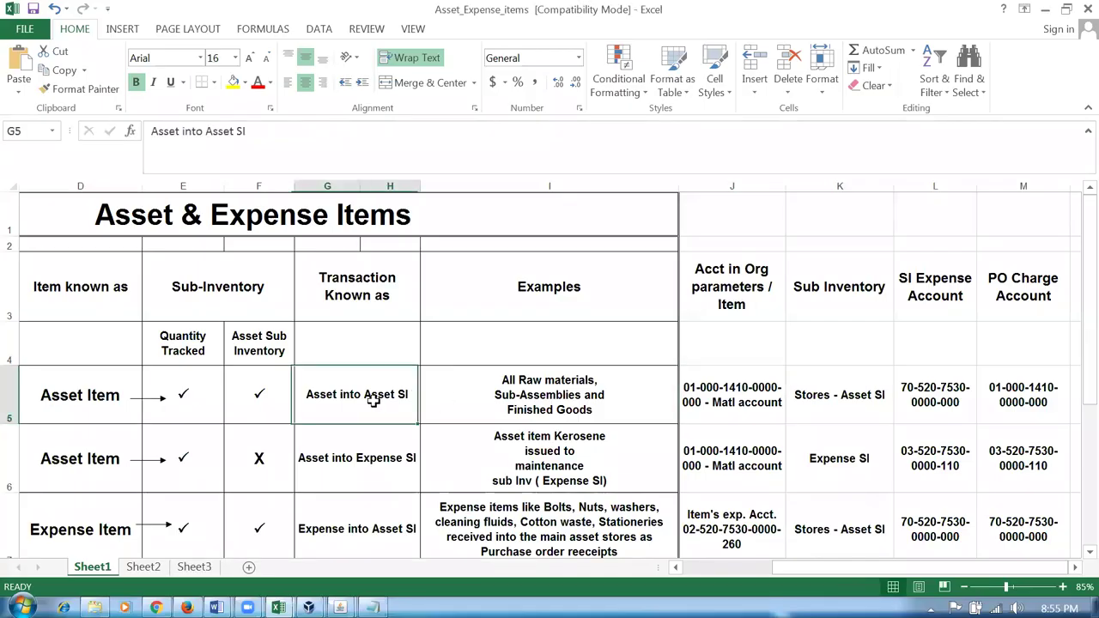
click(99, 415)
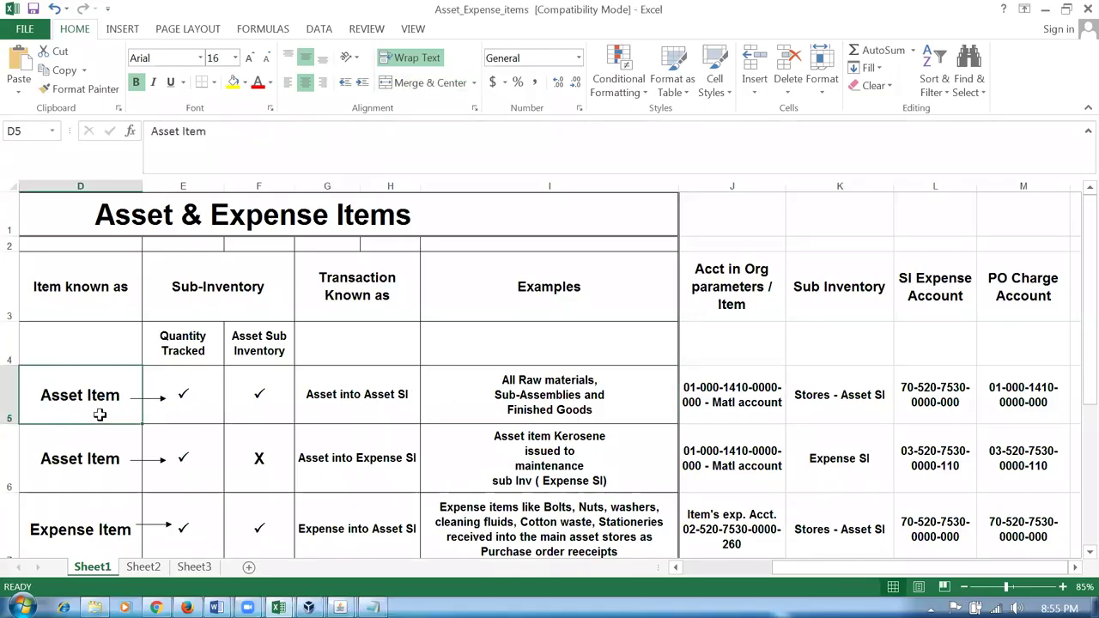
click(328, 406)
click(732, 409)
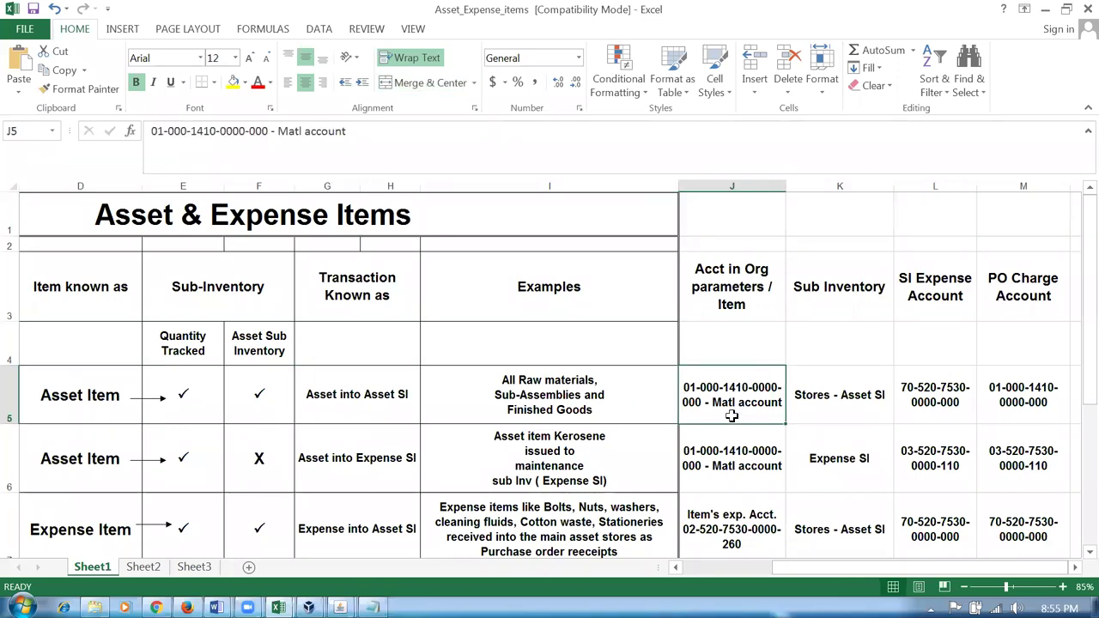
key(alt+Tab)
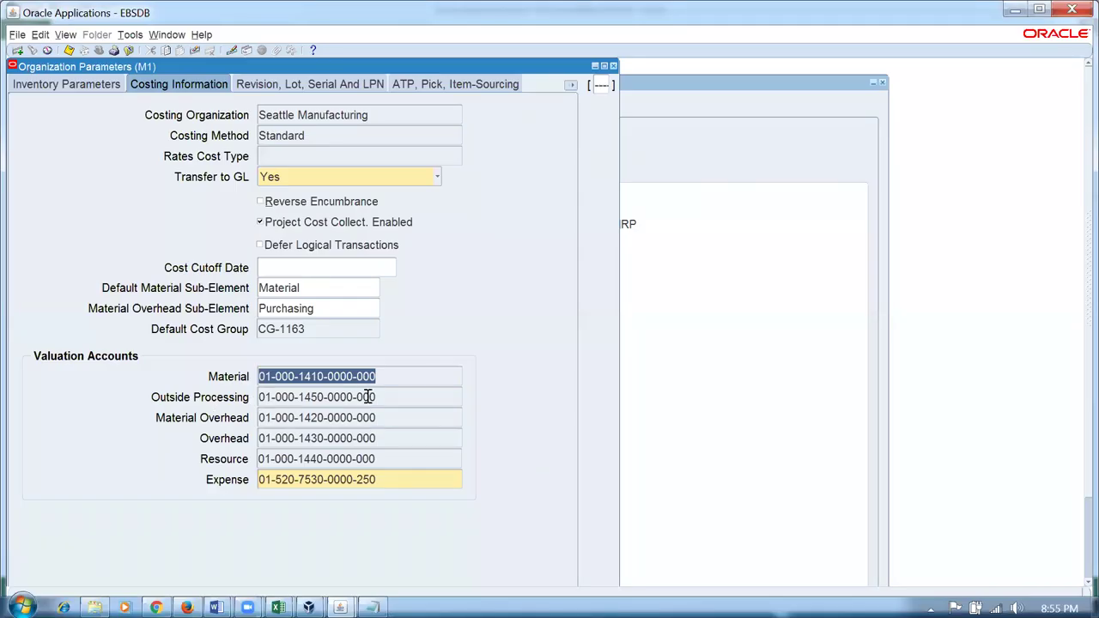
key(alt+Tab)
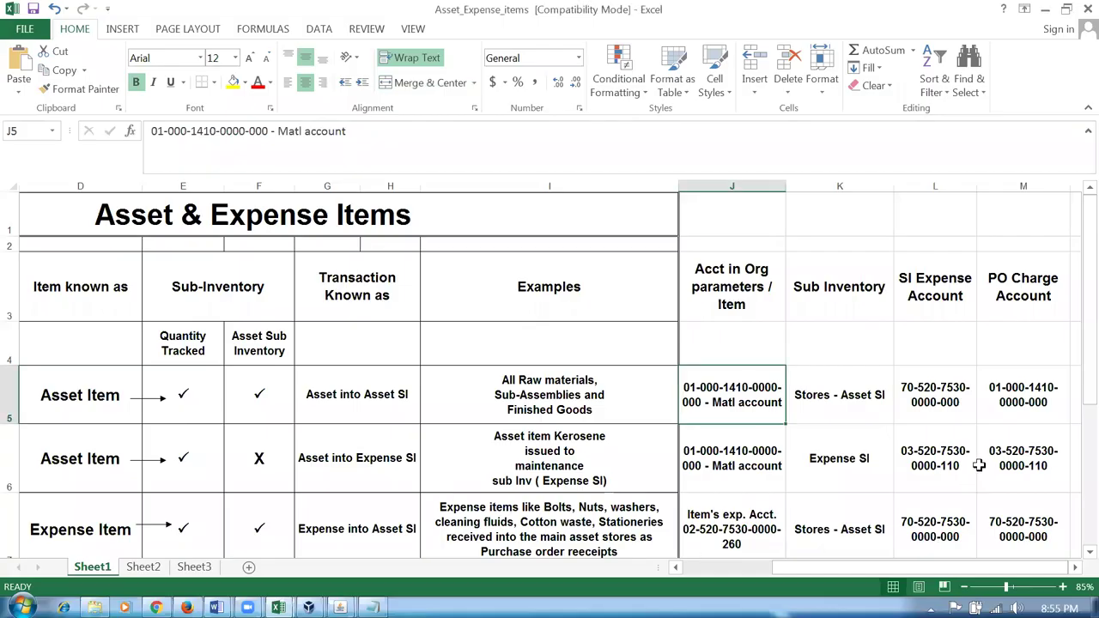
click(1009, 408)
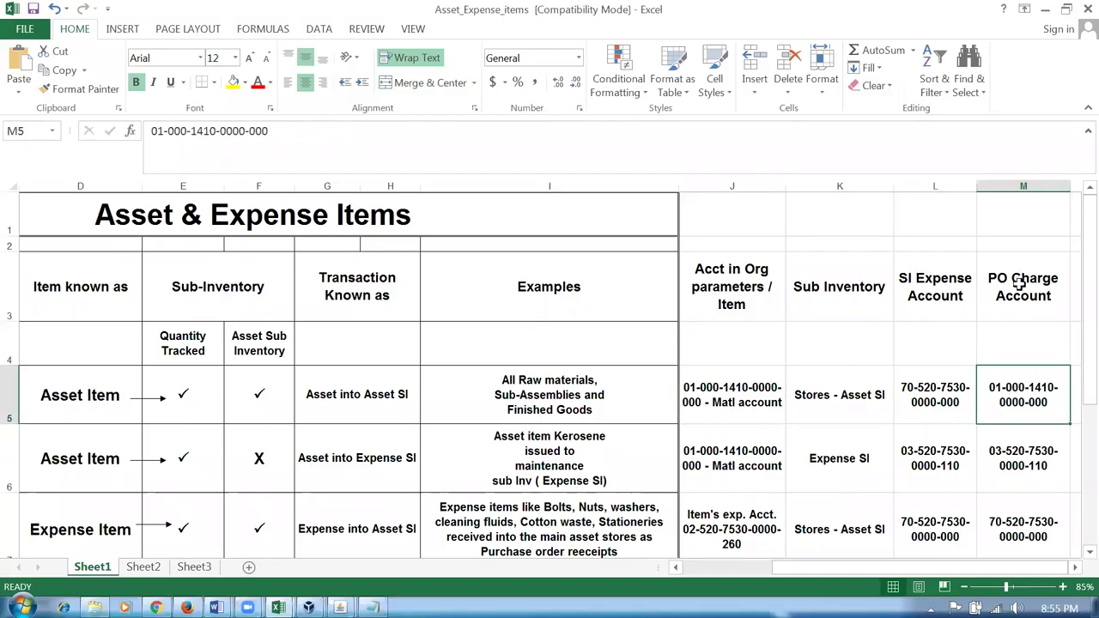
click(1014, 280)
click(743, 398)
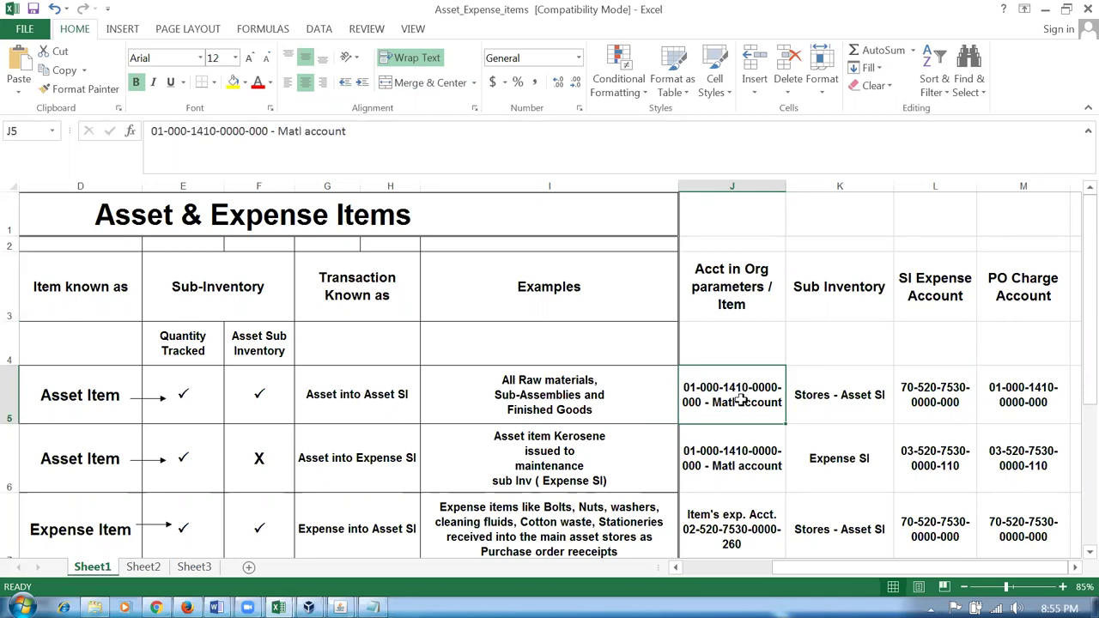
click(827, 397)
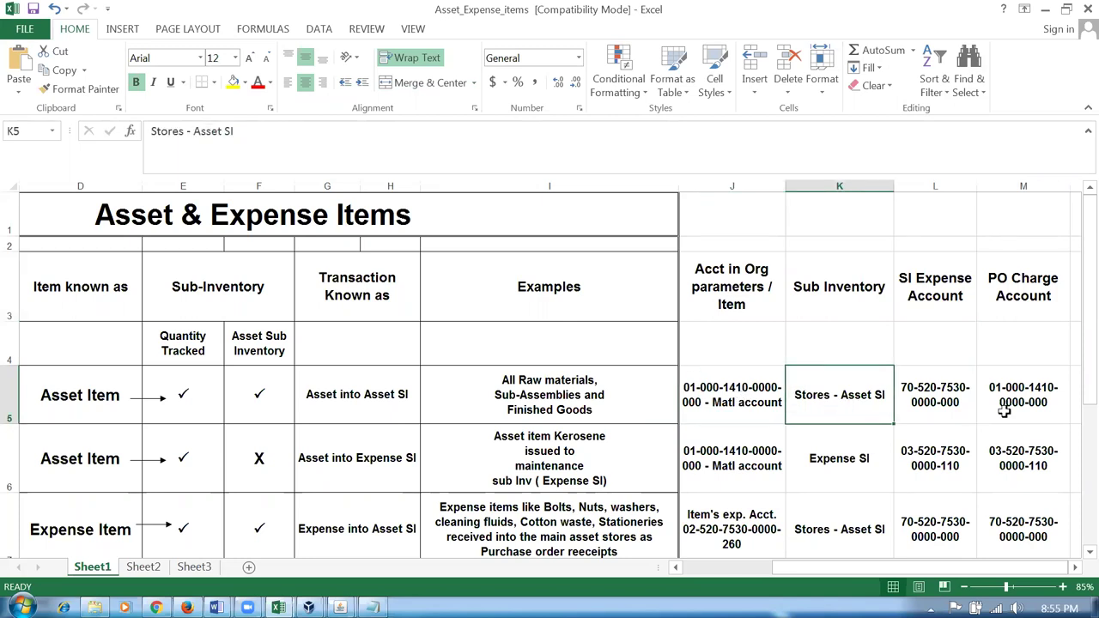
click(729, 402)
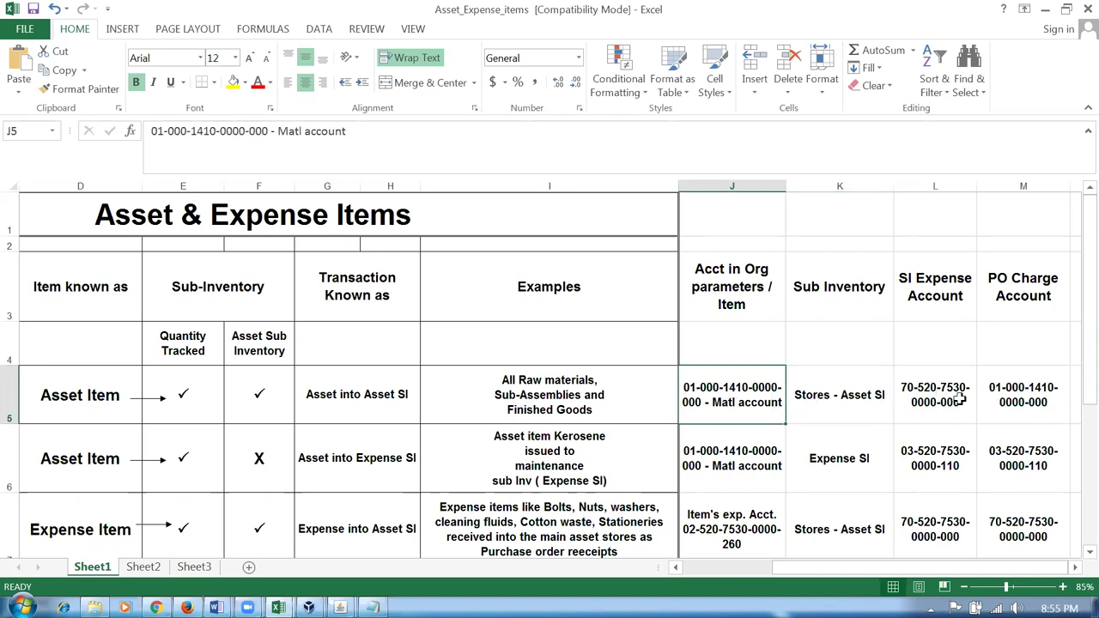
click(1027, 401)
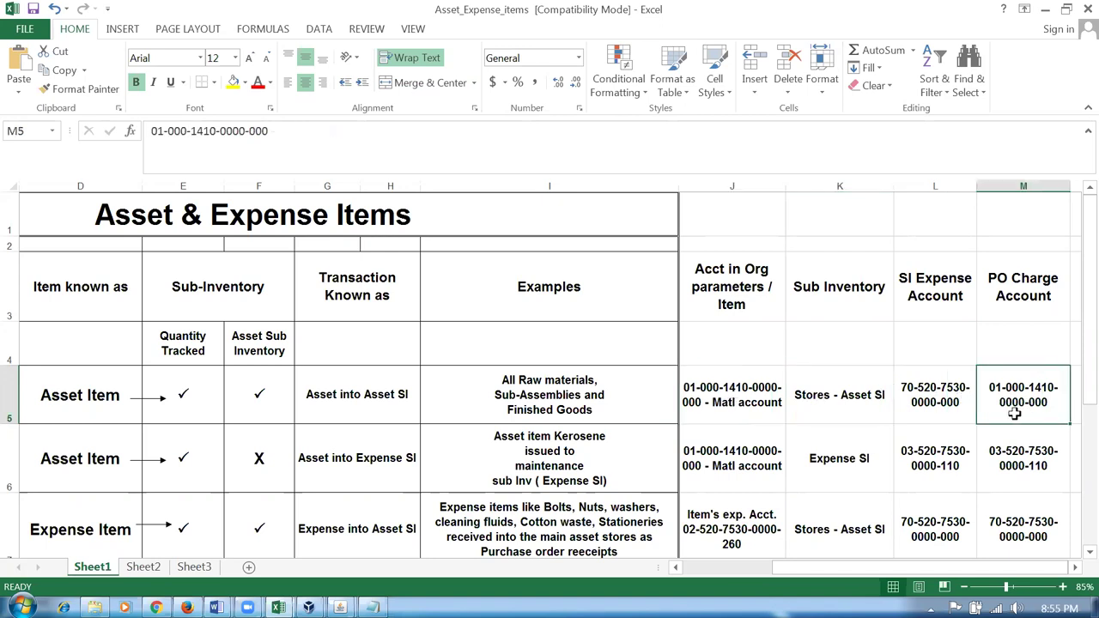
click(730, 400)
key(alt+Tab)
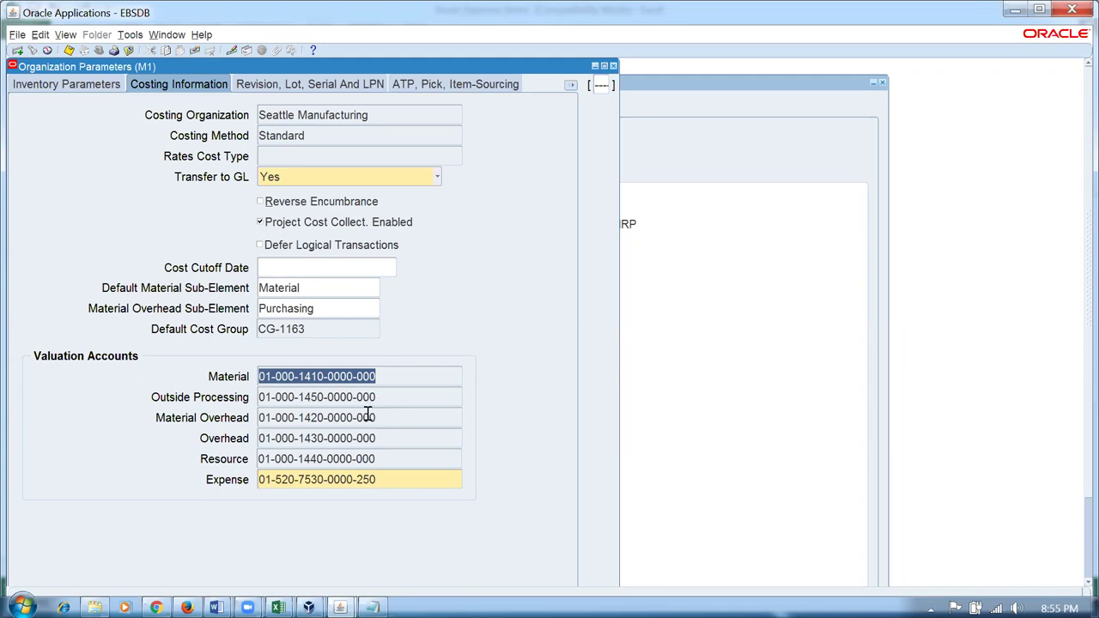
key(alt+Tab)
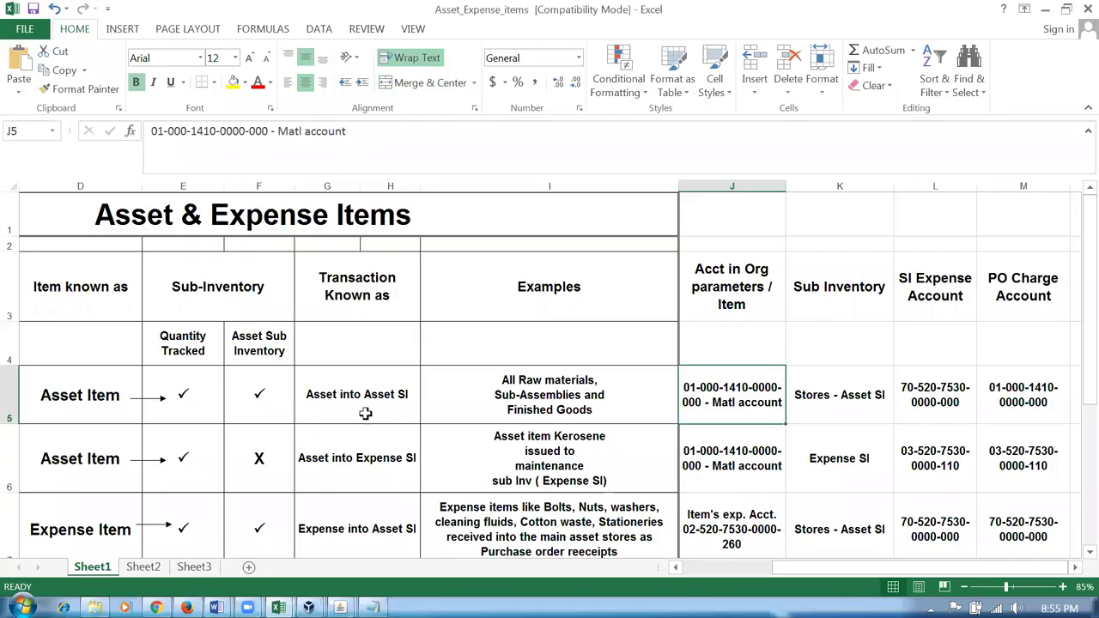
- Review row 6's Asset into Expense SI transaction, Expense SI subinventory, and J6, L6, M6 accounts
click(38, 467)
click(319, 479)
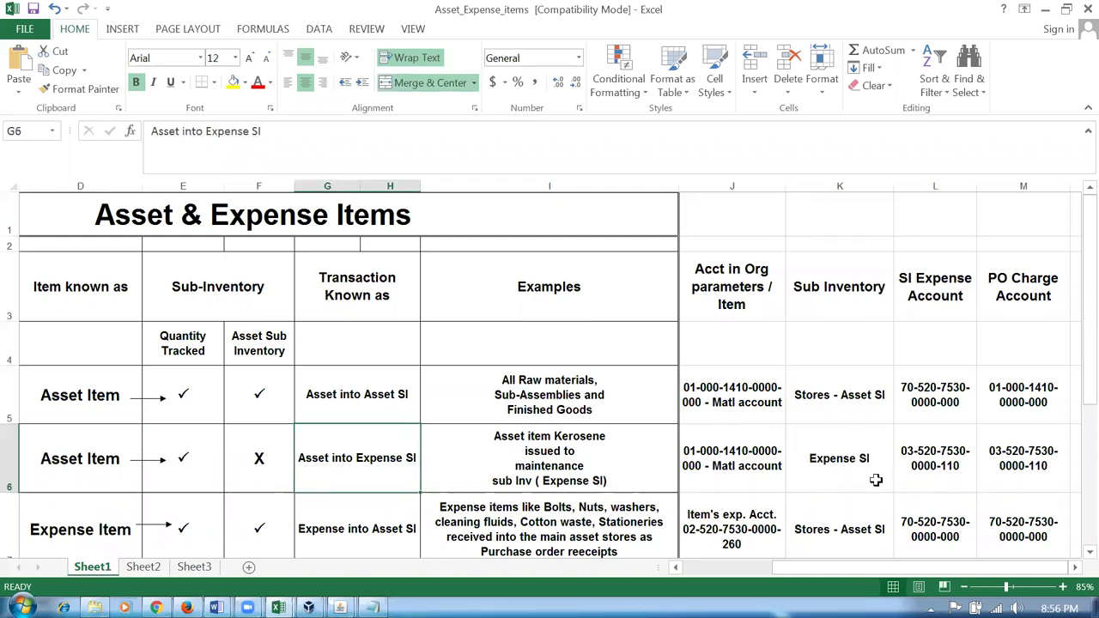
click(852, 468)
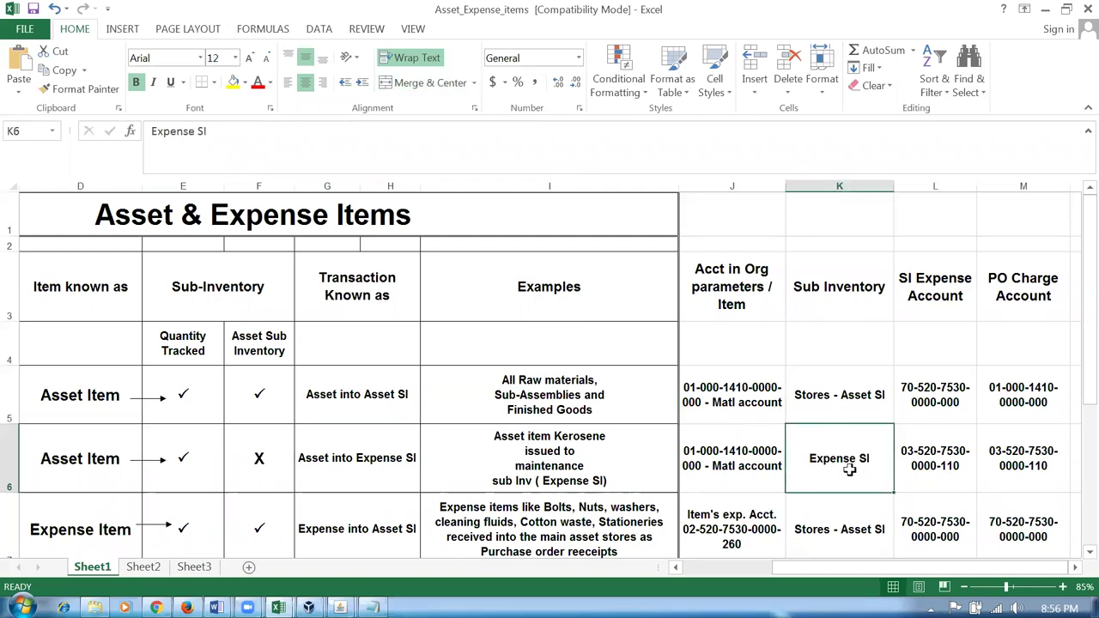
click(932, 468)
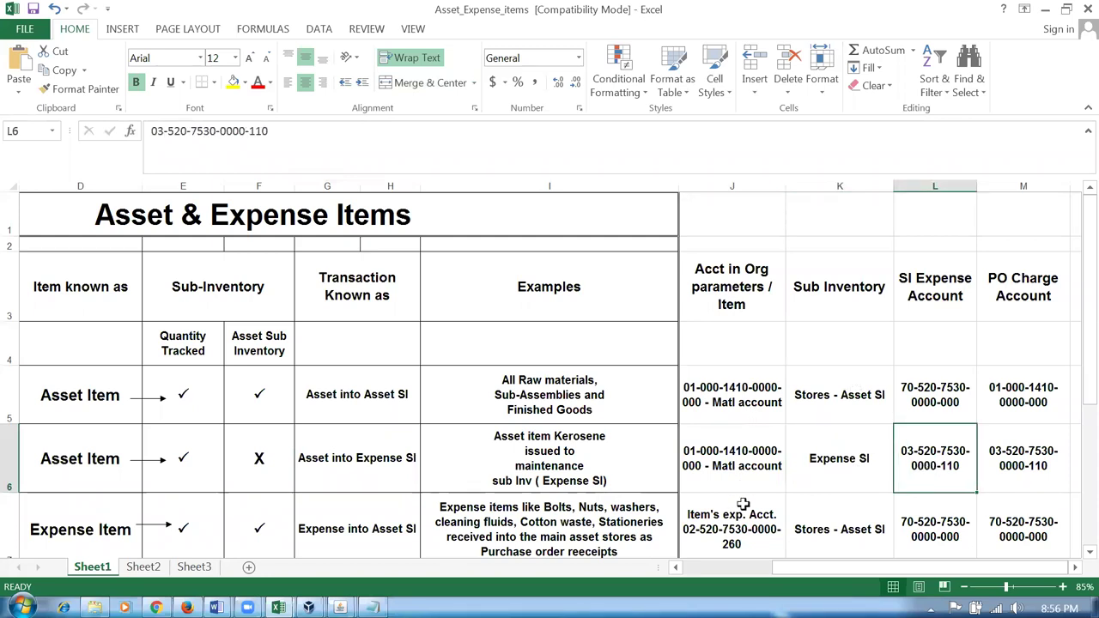
click(737, 465)
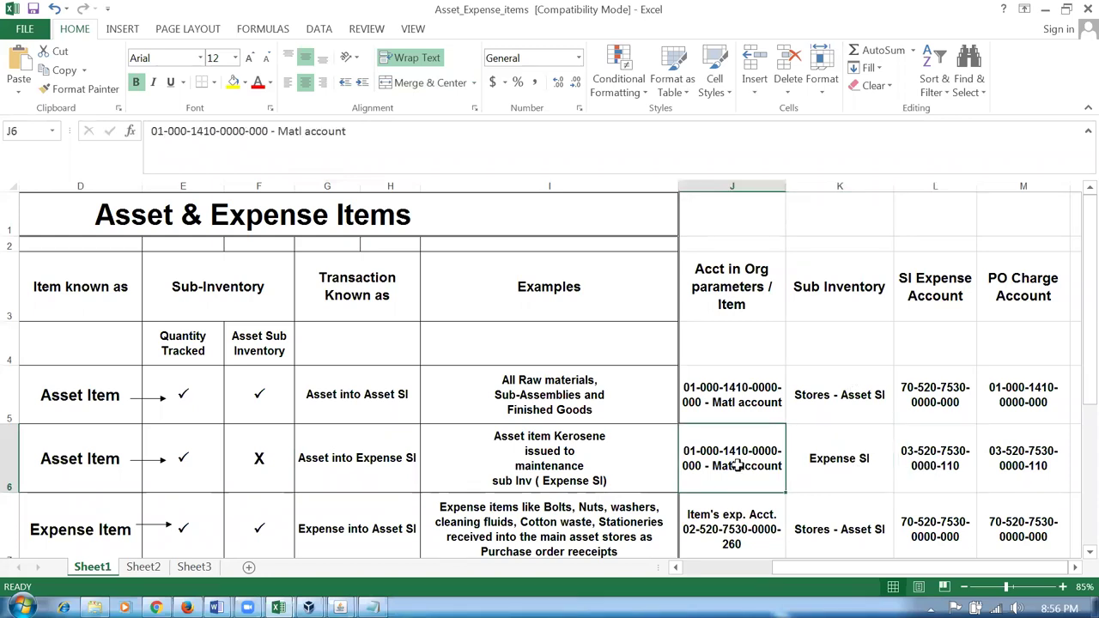
click(836, 456)
click(932, 464)
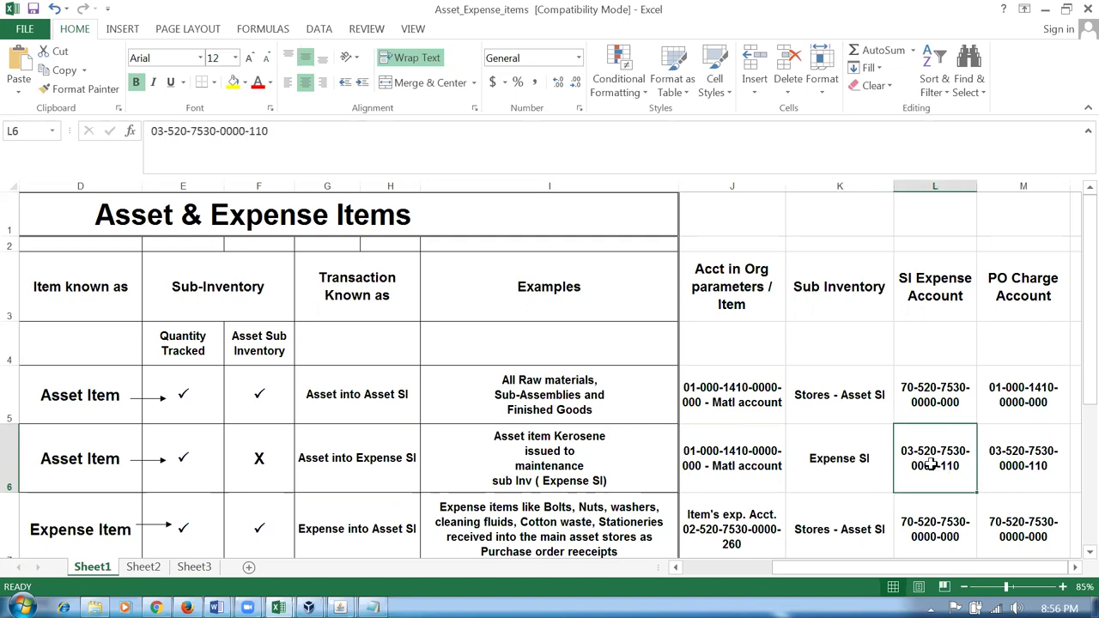
click(1011, 463)
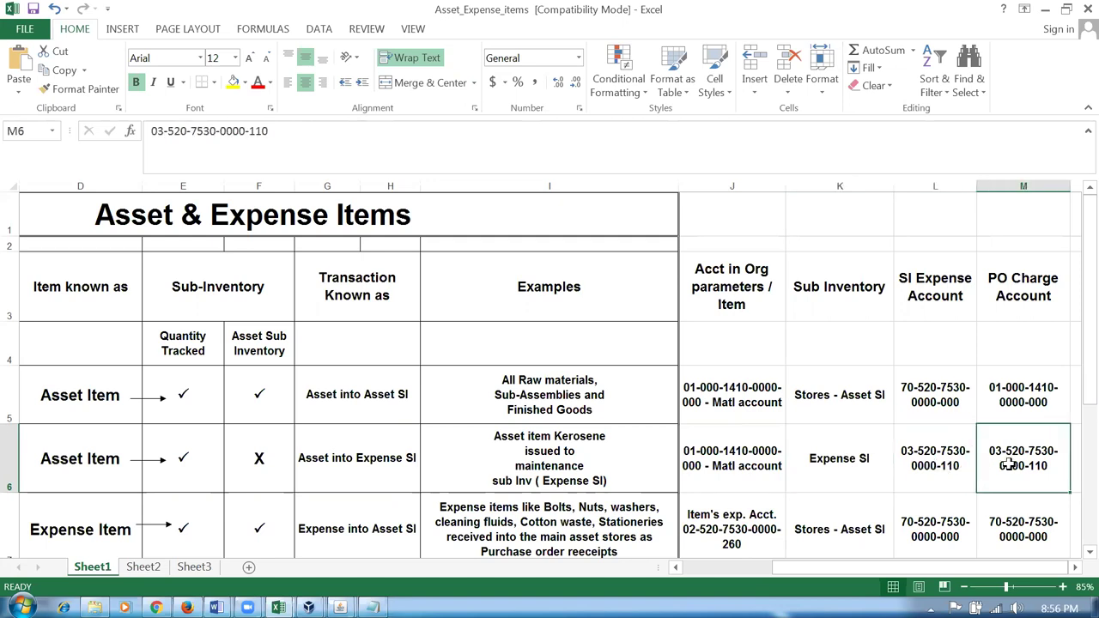
click(69, 441)
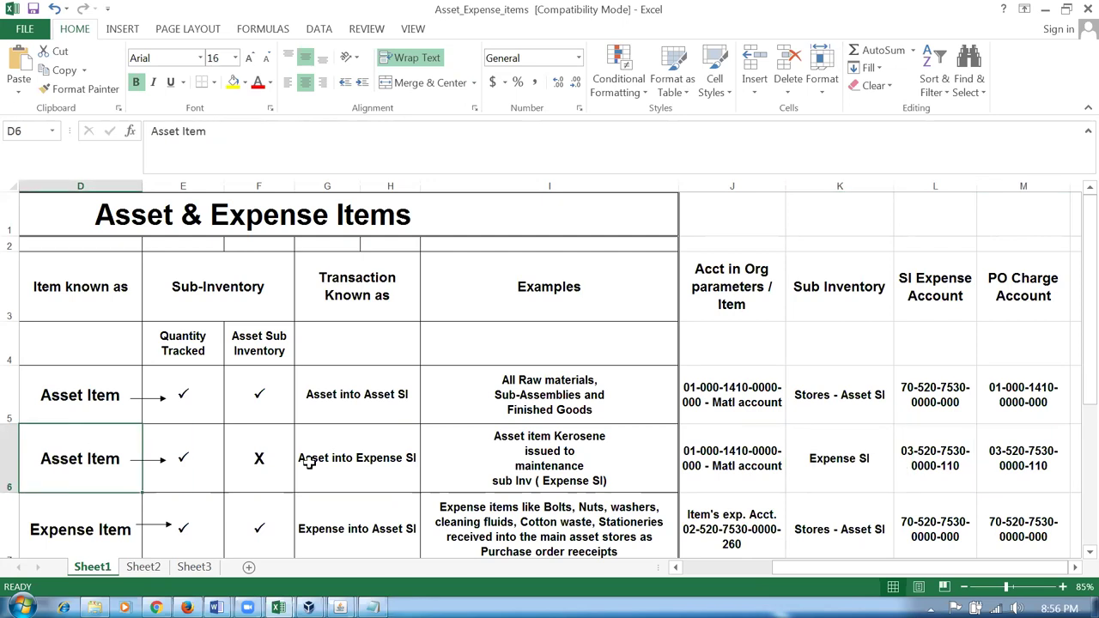
click(339, 460)
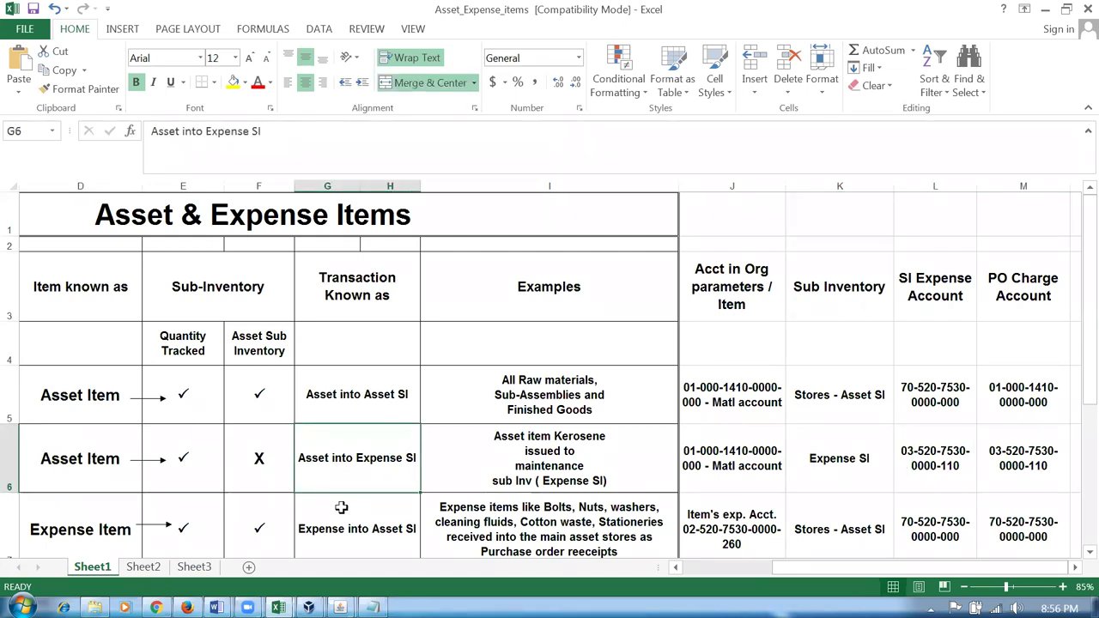
click(733, 452)
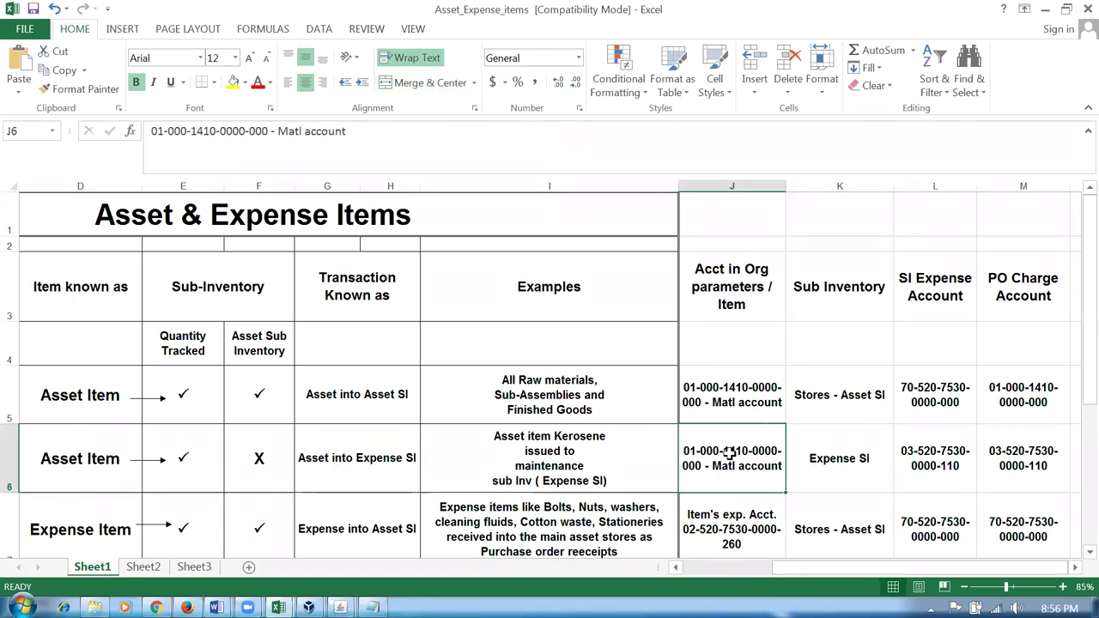
click(949, 457)
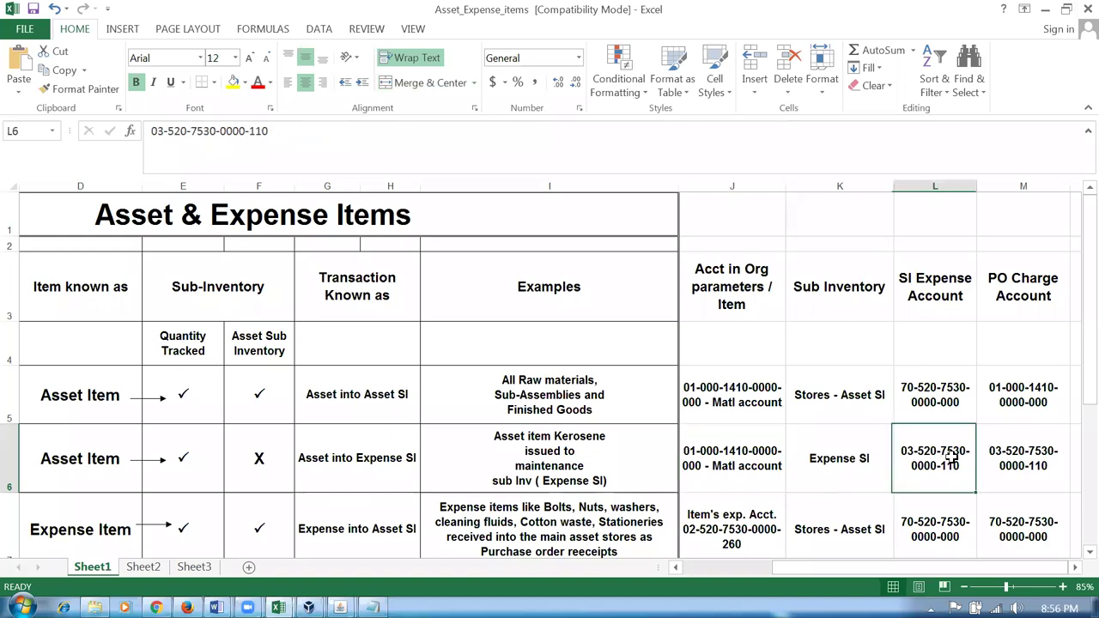
click(1013, 464)
click(865, 463)
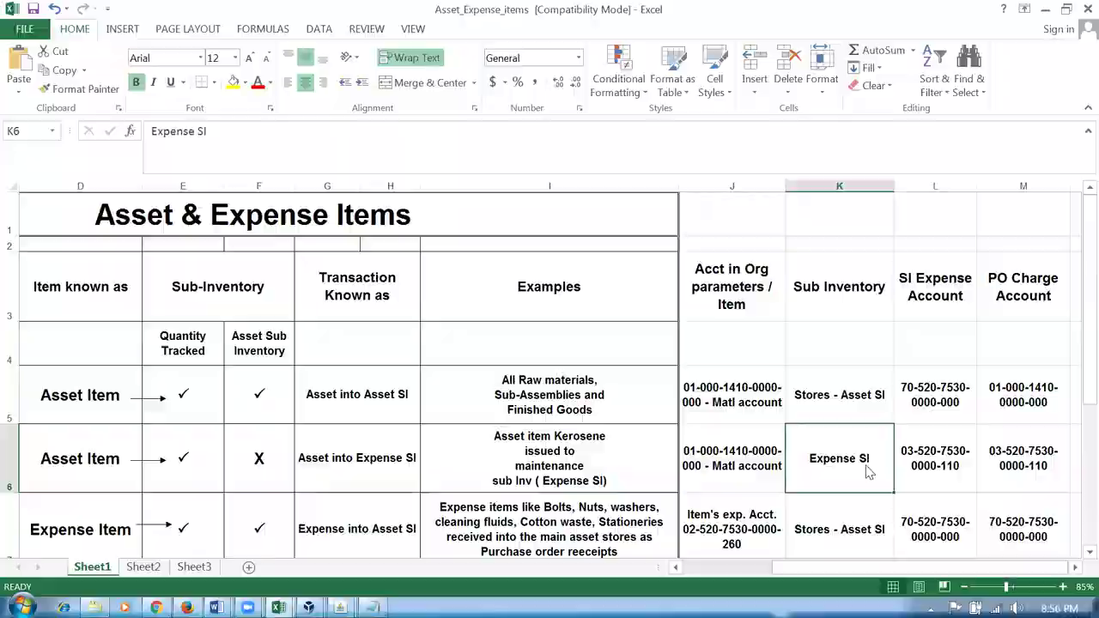
key(alt+Tab)
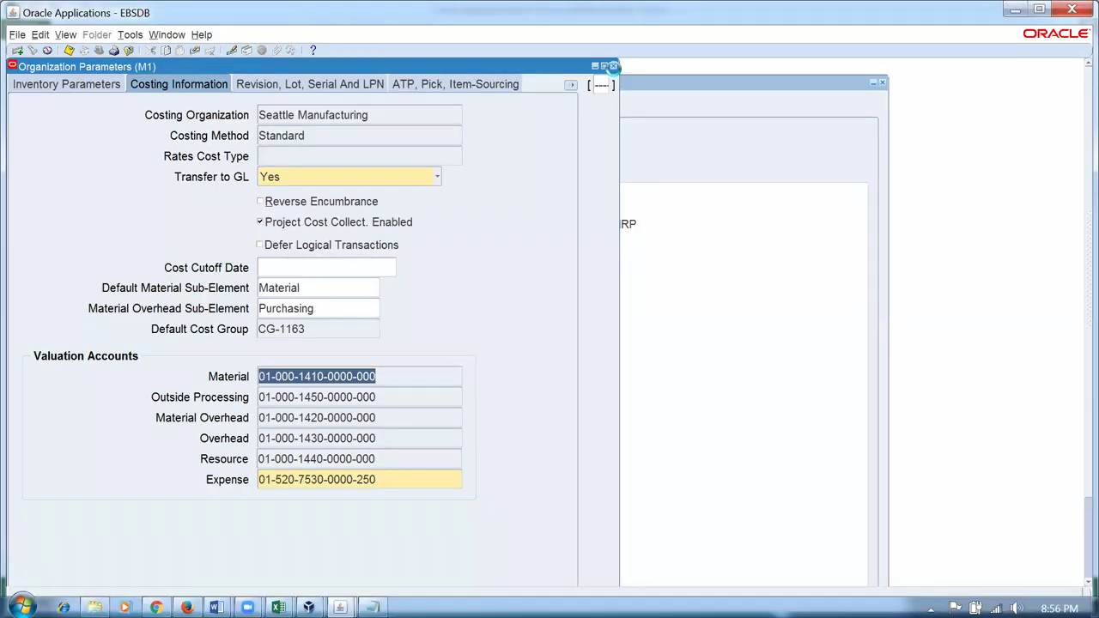
- Open the Subinventories form and query subinventories matching Ex%
click(613, 66)
key(alt+t)
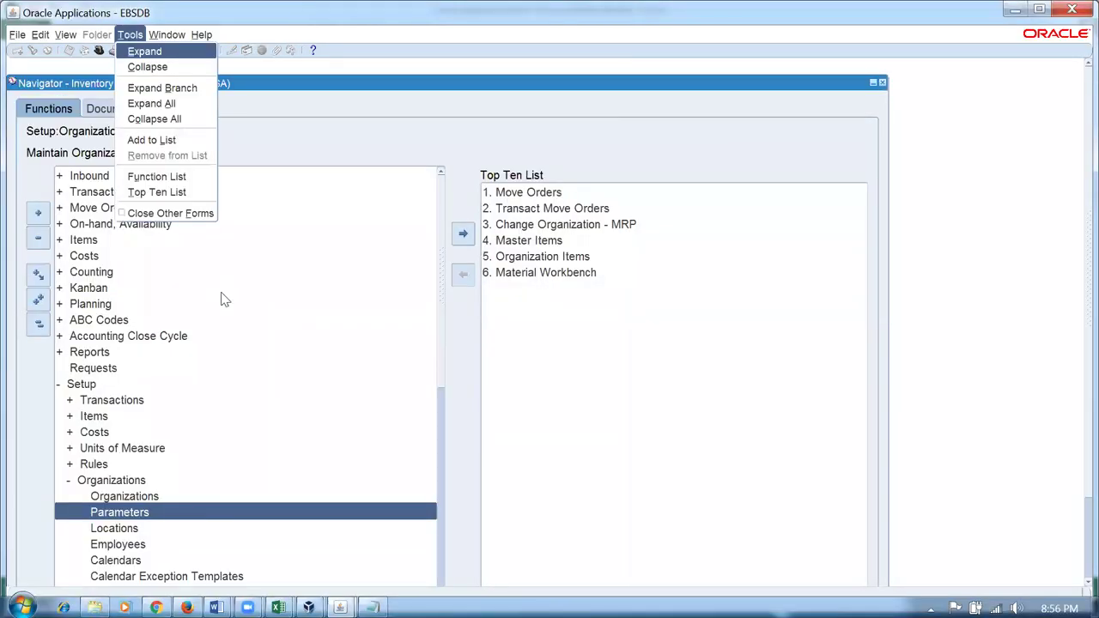
key(Escape)
key(Up)
key(s)
key(Return)
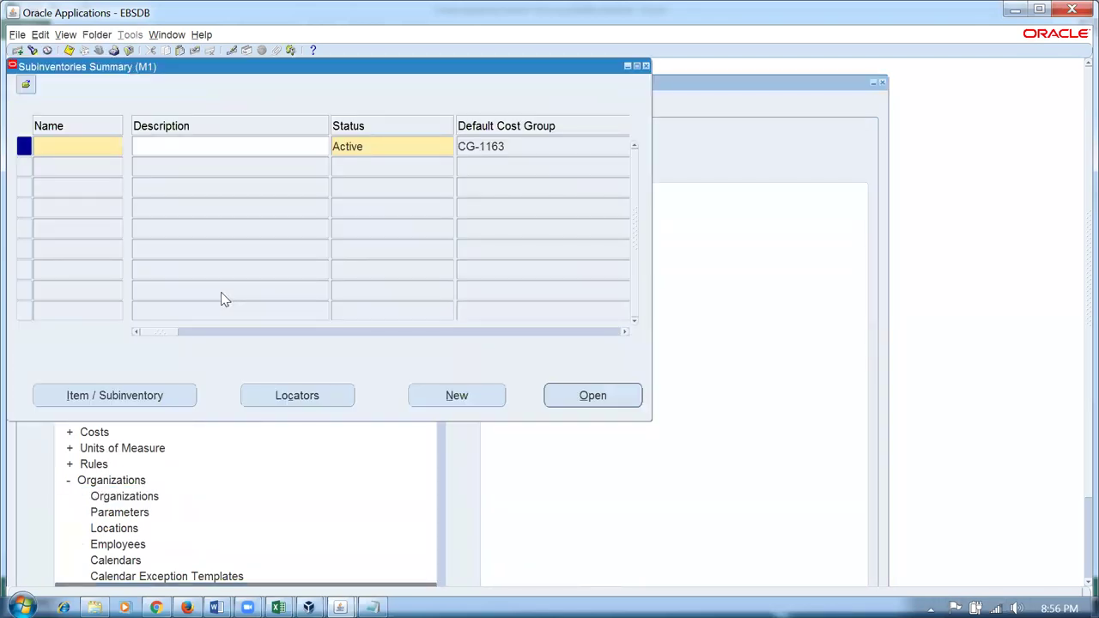
key(F11)
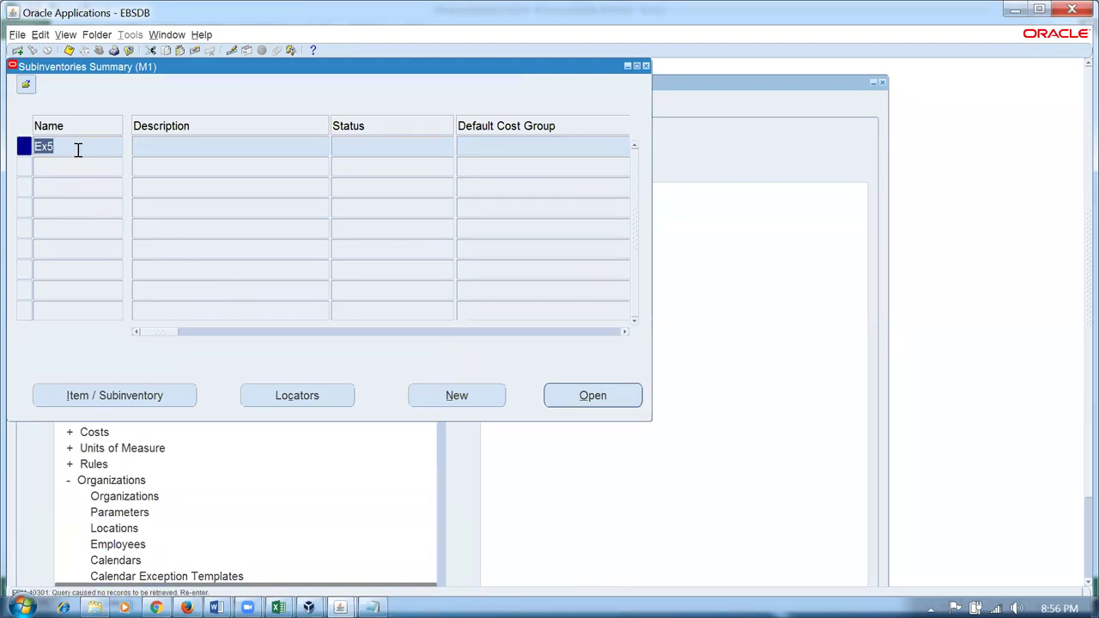
text(Ex%)
key(ctrl+F11)
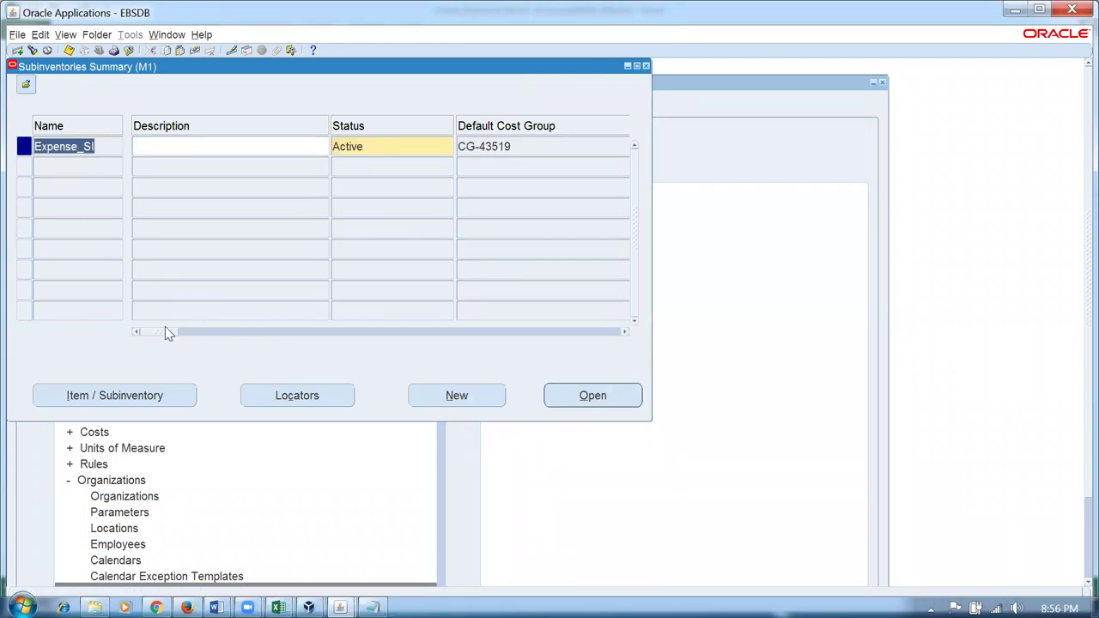
drag(159, 334, 188, 388)
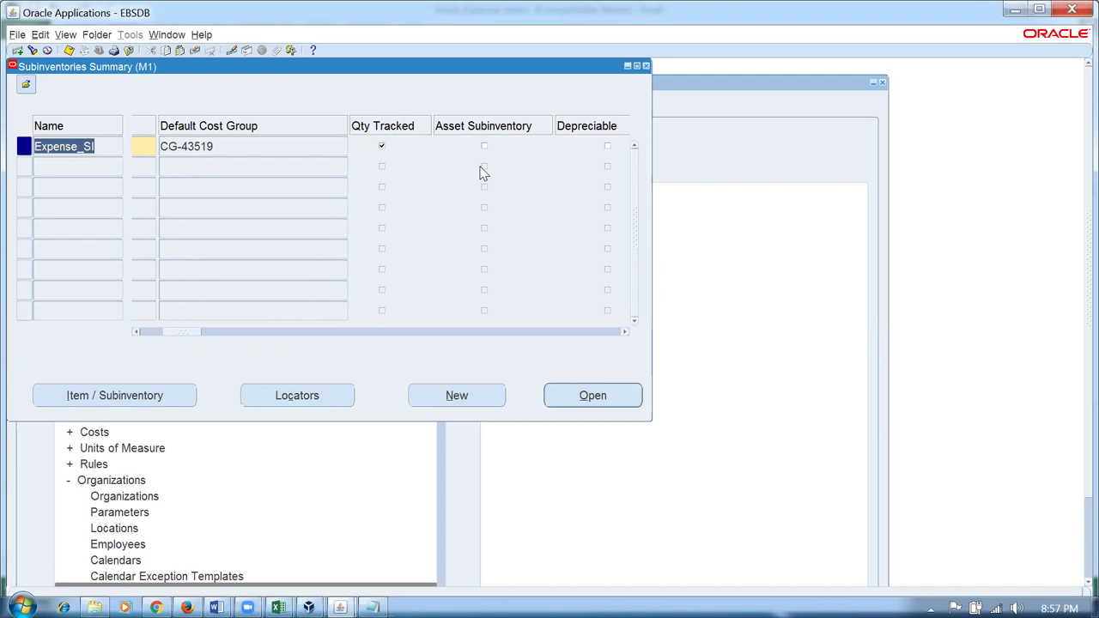
drag(175, 333, 469, 375)
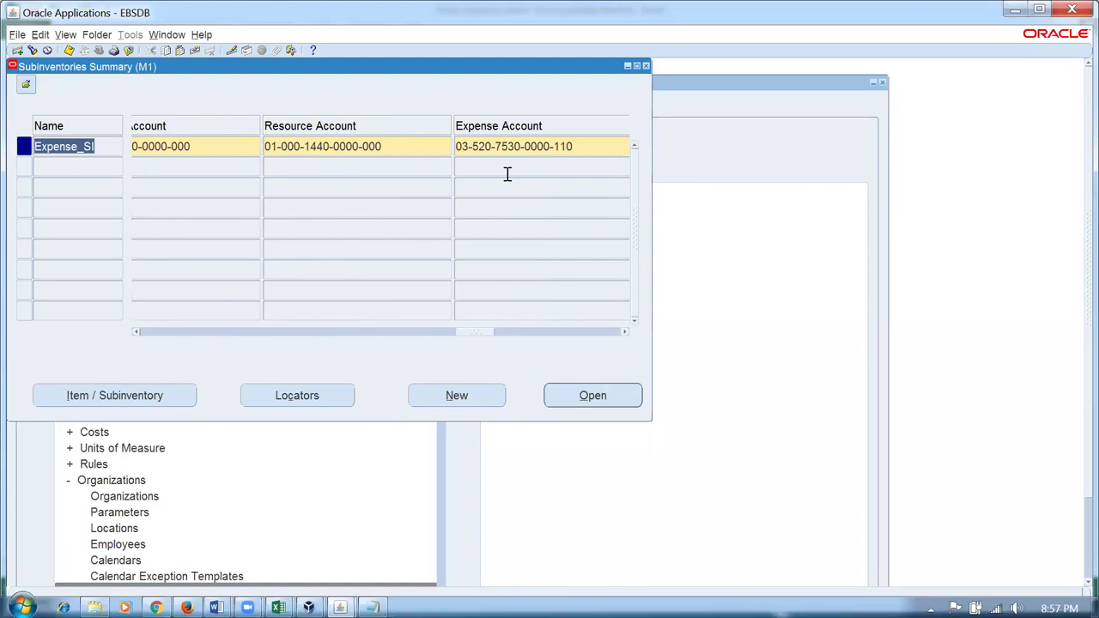
click(510, 146)
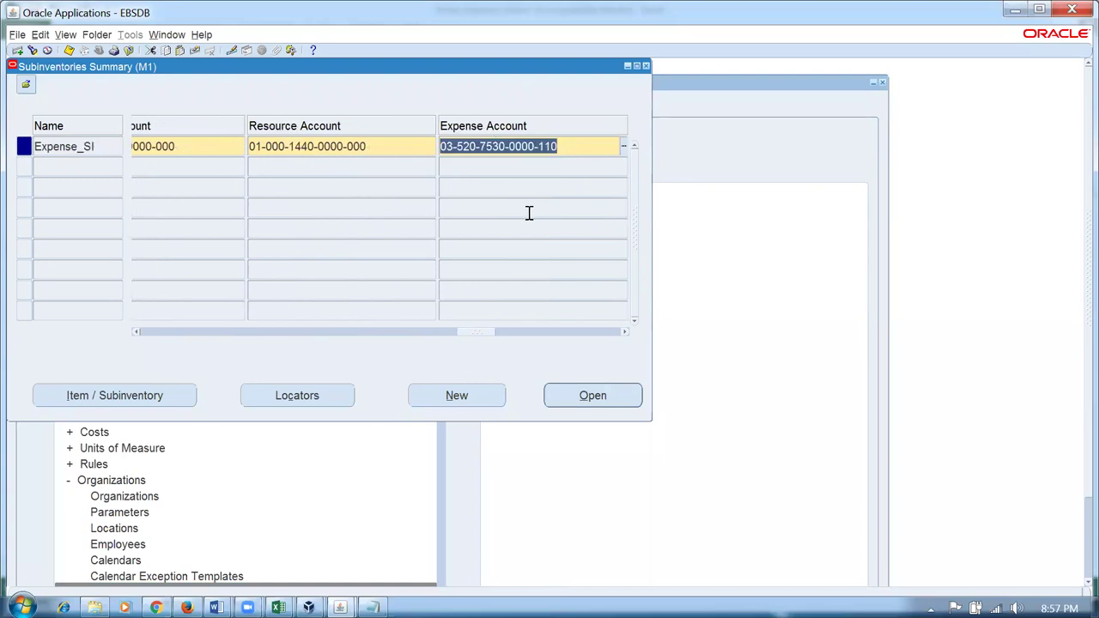
key(alt+Tab)
click(932, 465)
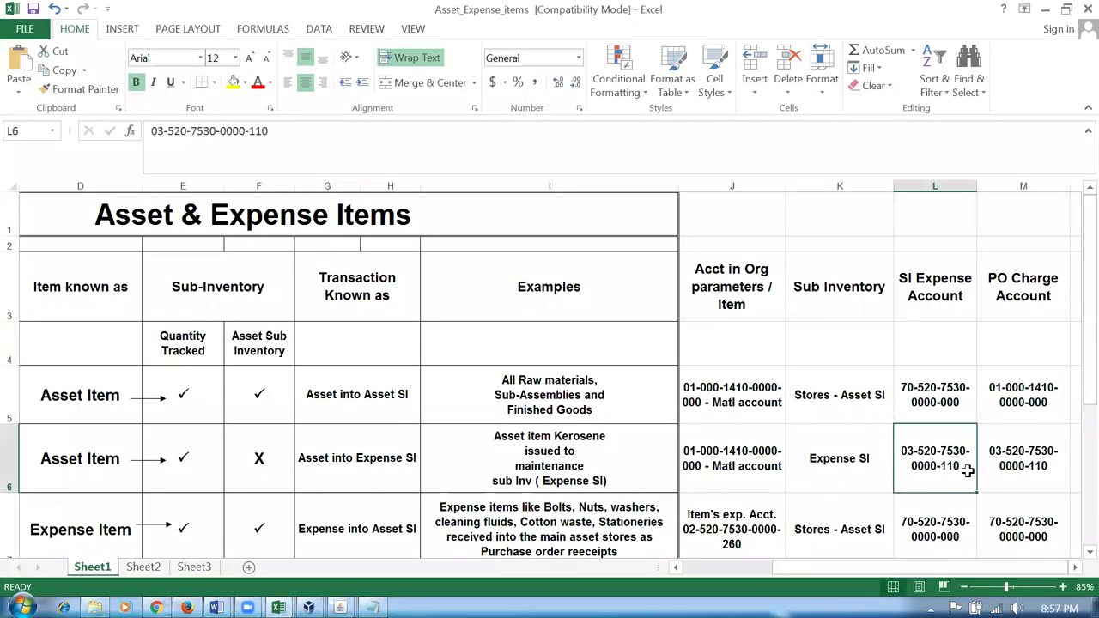
- Read M6, then the Expense into Asset SI row's J7, K7, L7 and M7 values
click(1015, 466)
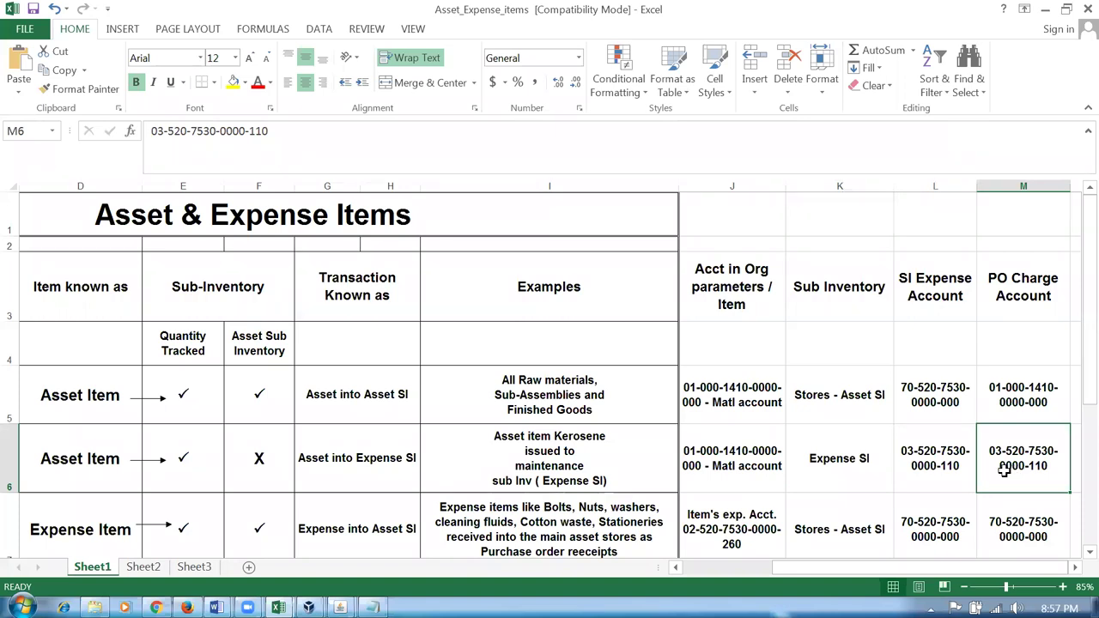
click(88, 535)
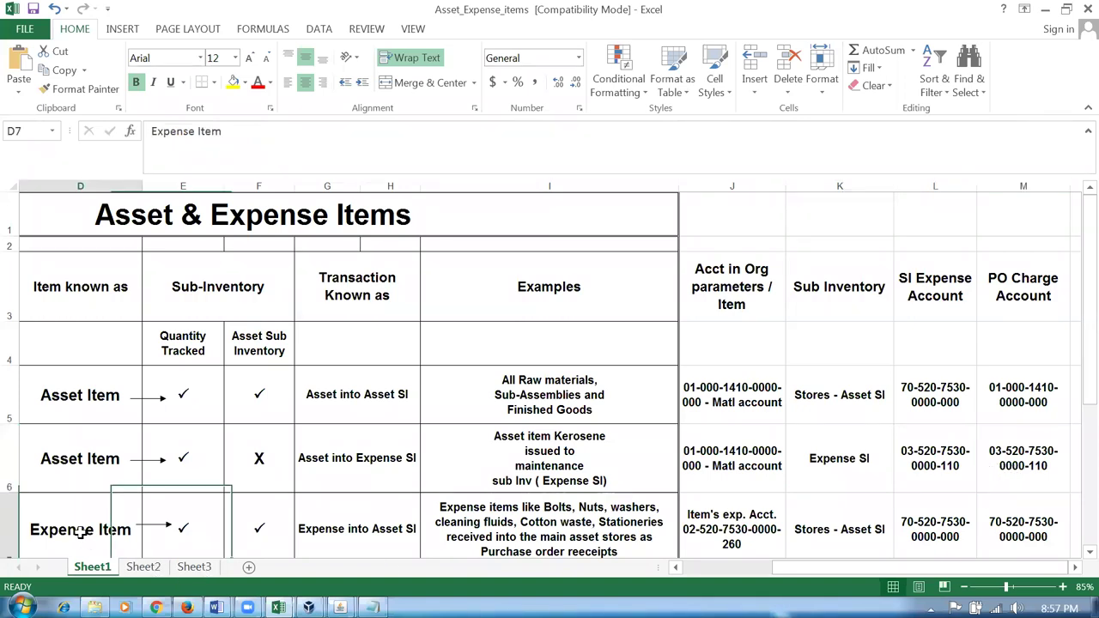
click(339, 538)
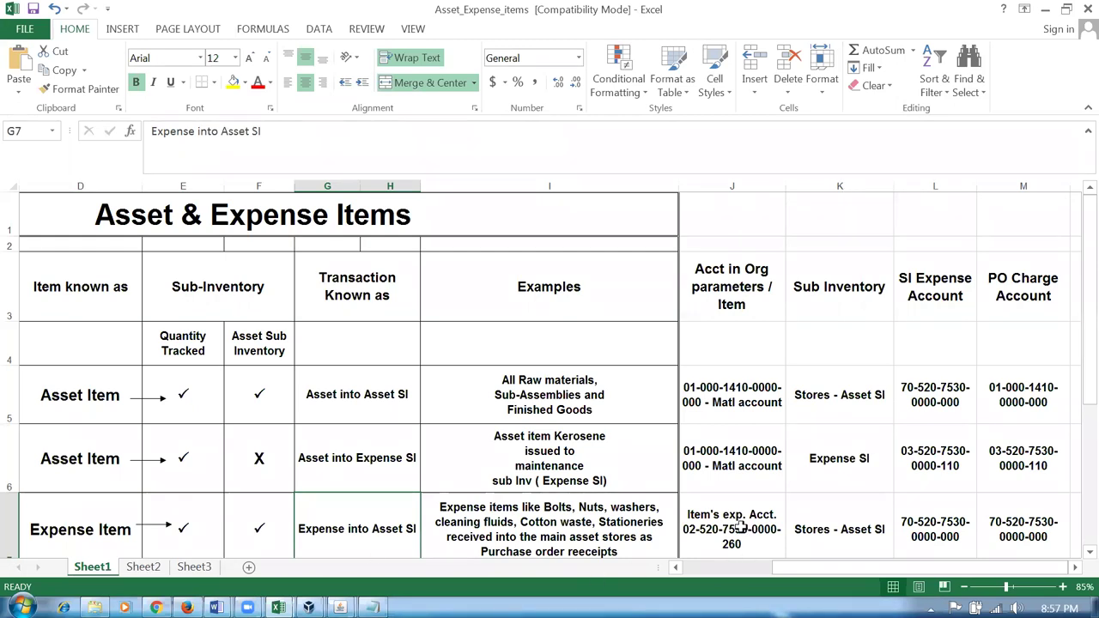
scroll(749, 515, down, 1)
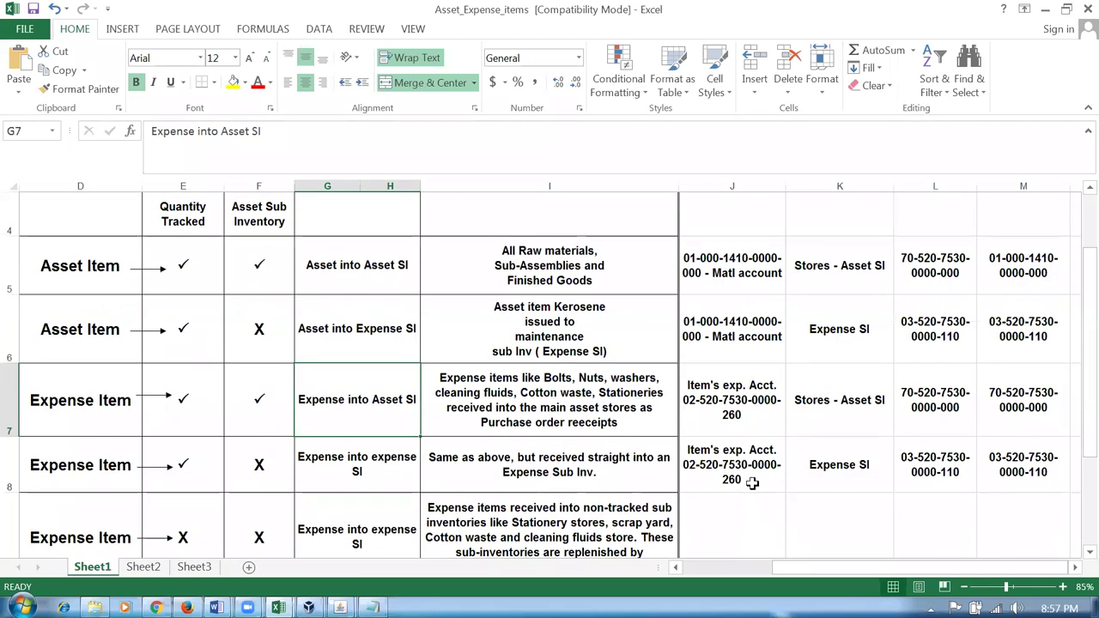
scroll(748, 485, up, 1)
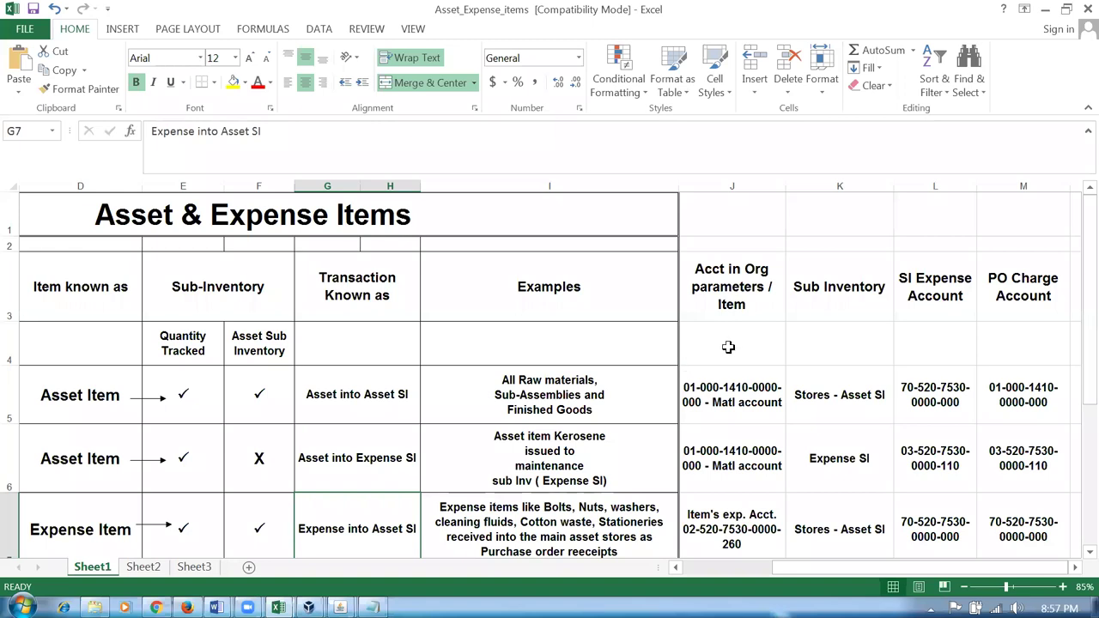
click(704, 536)
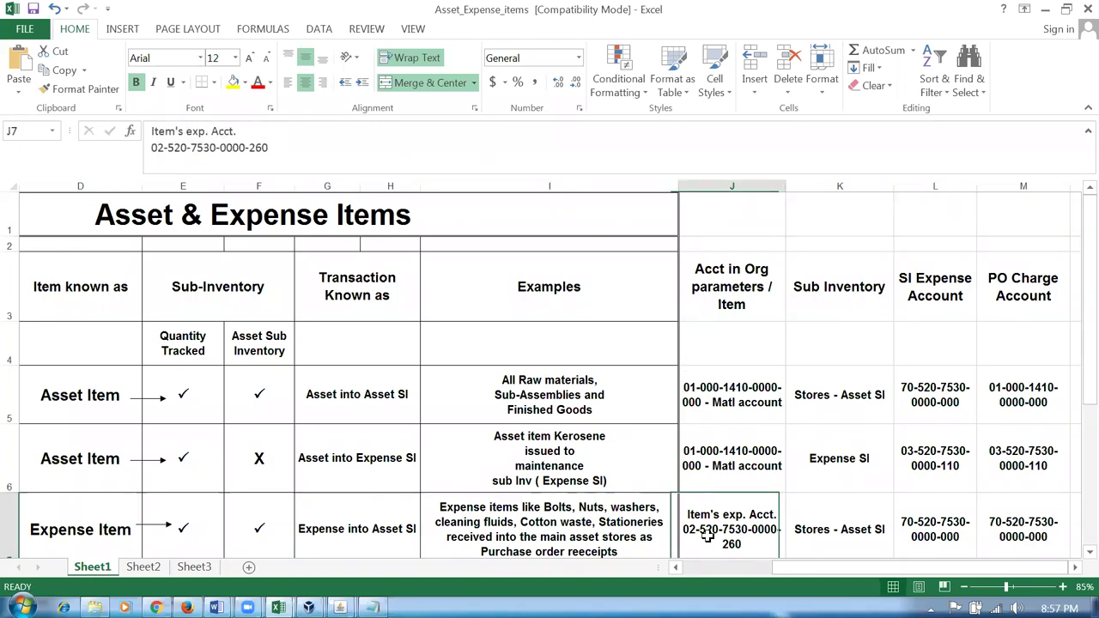
click(833, 542)
click(932, 554)
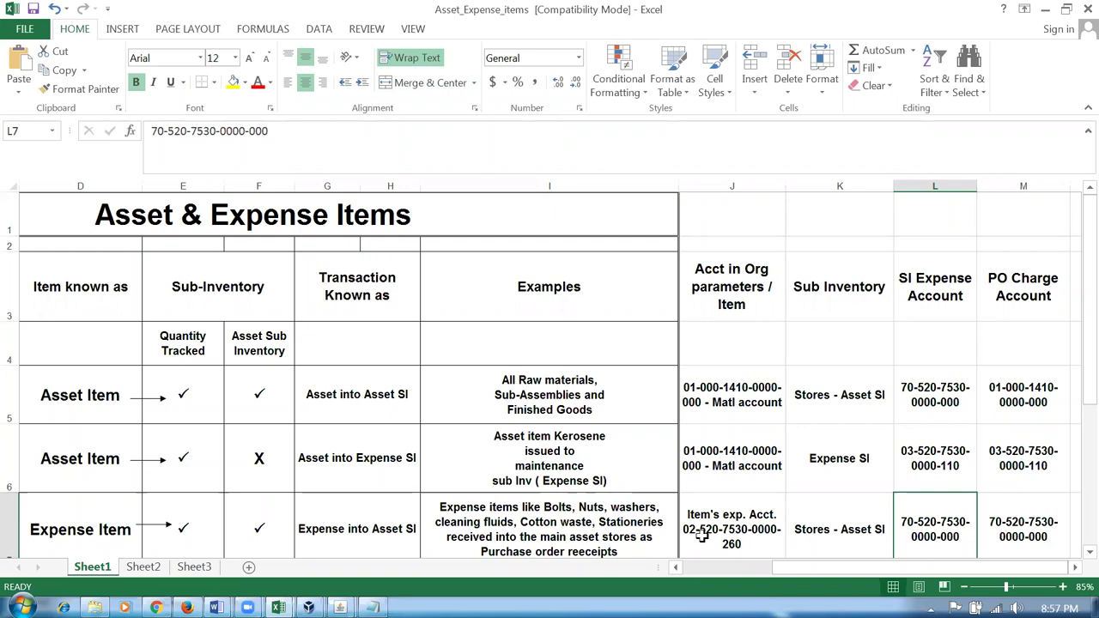
click(1041, 539)
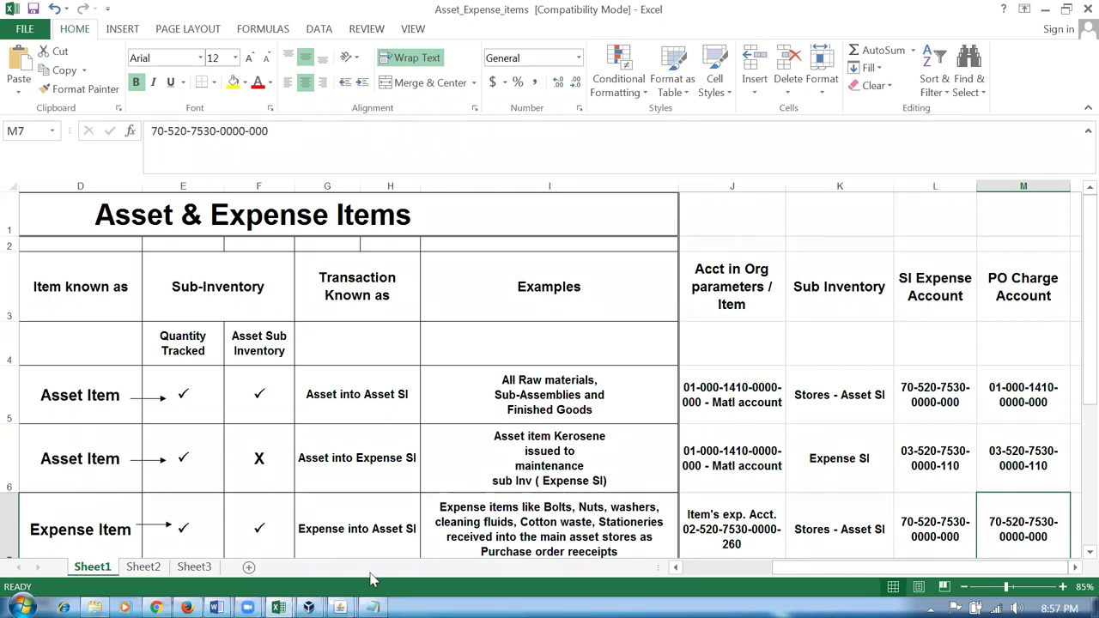
- Recheck row 7's Stores - Asset SI sub-inventory and J7, L7, M7 accounts, then return to Oracle
click(841, 530)
click(920, 529)
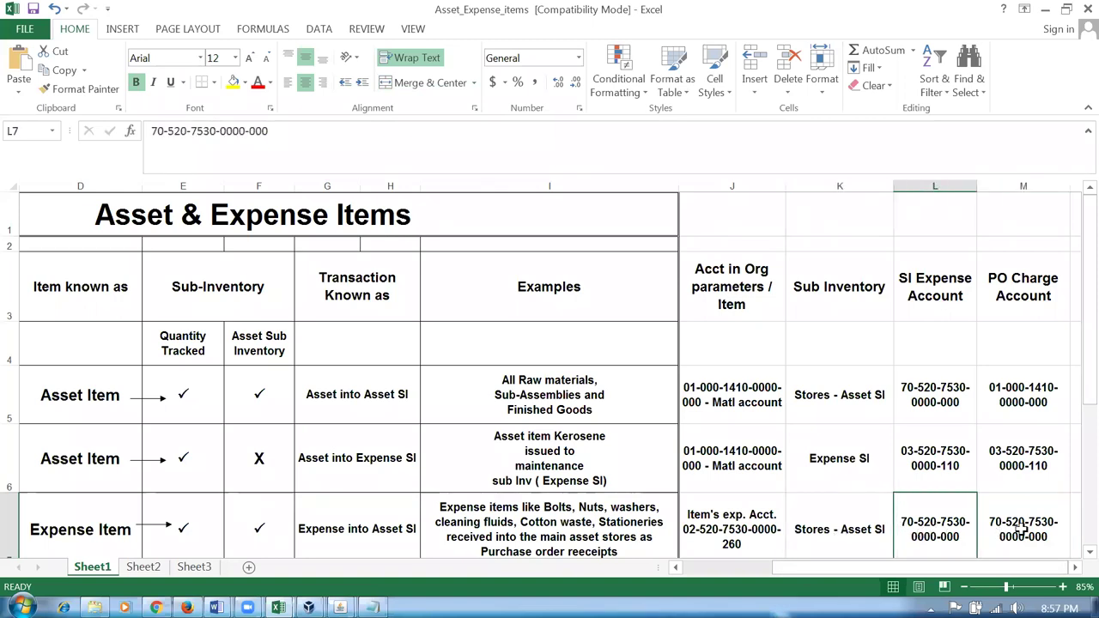
click(1016, 530)
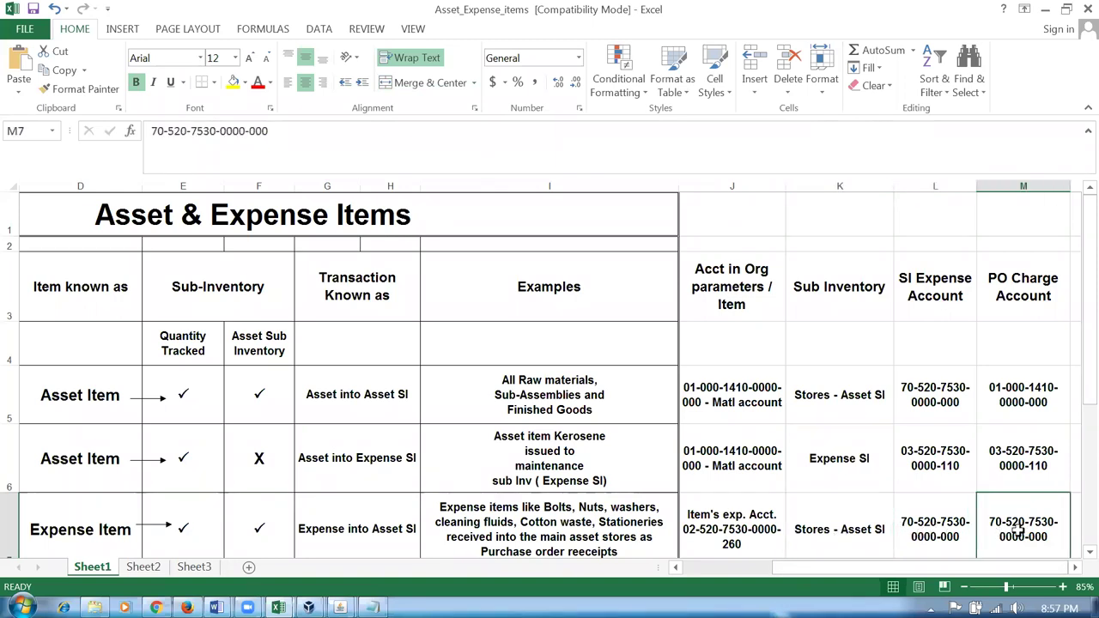
click(732, 521)
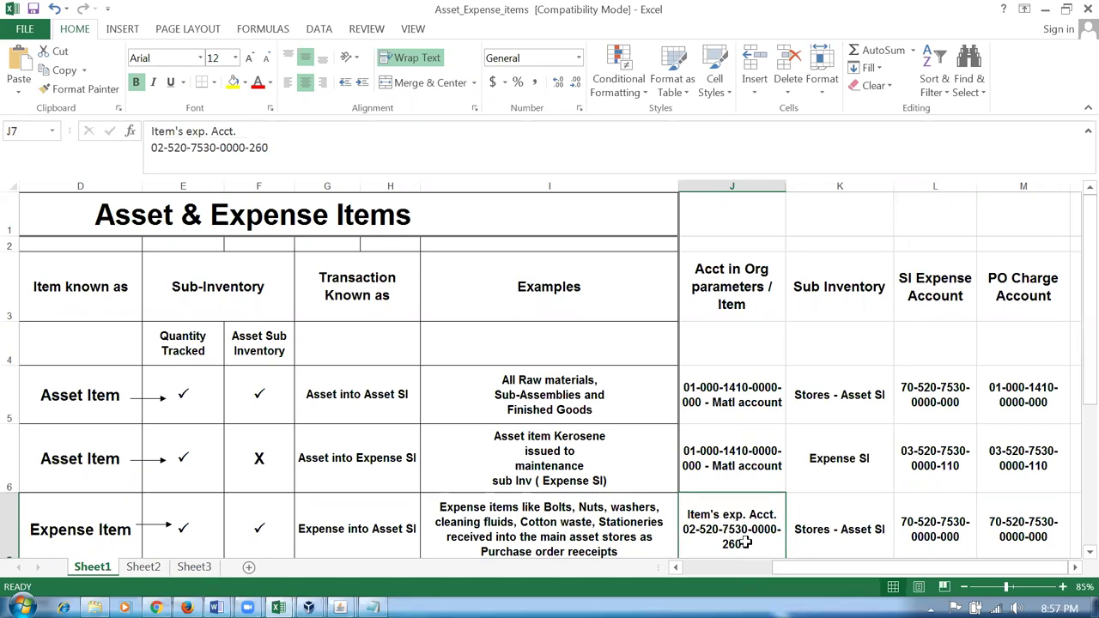
click(916, 526)
click(822, 530)
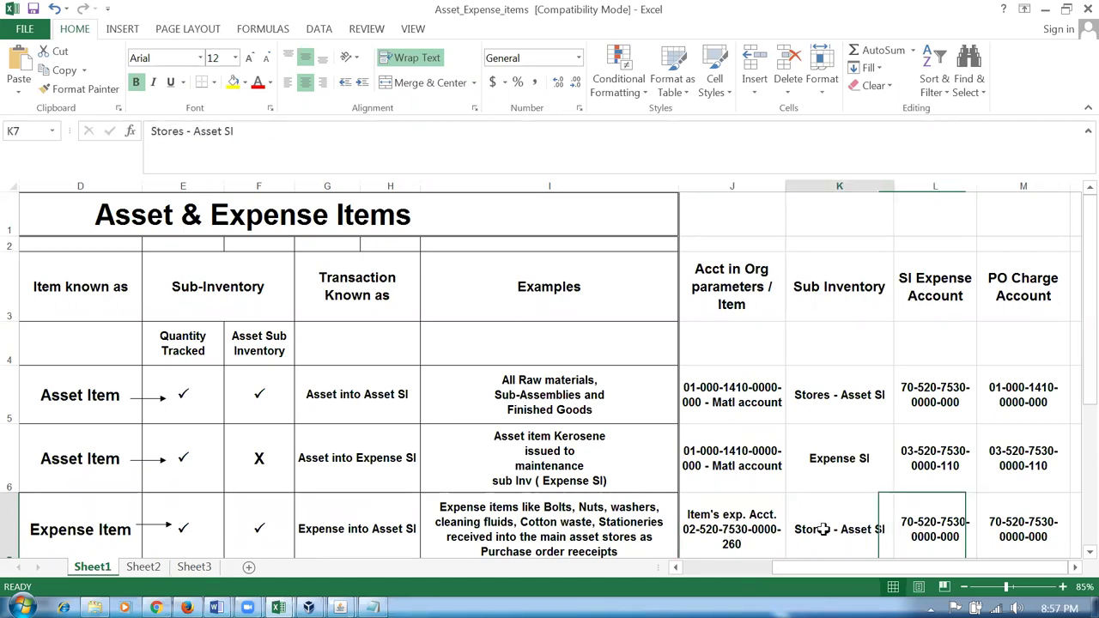
key(alt+Tab)
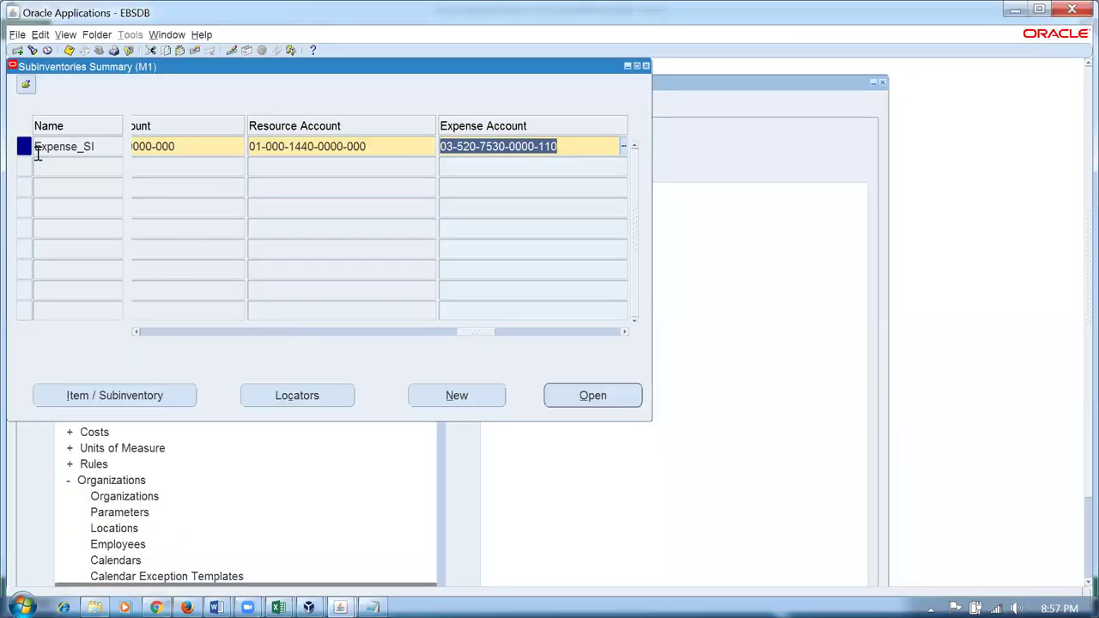
key(F11)
text(Stores)
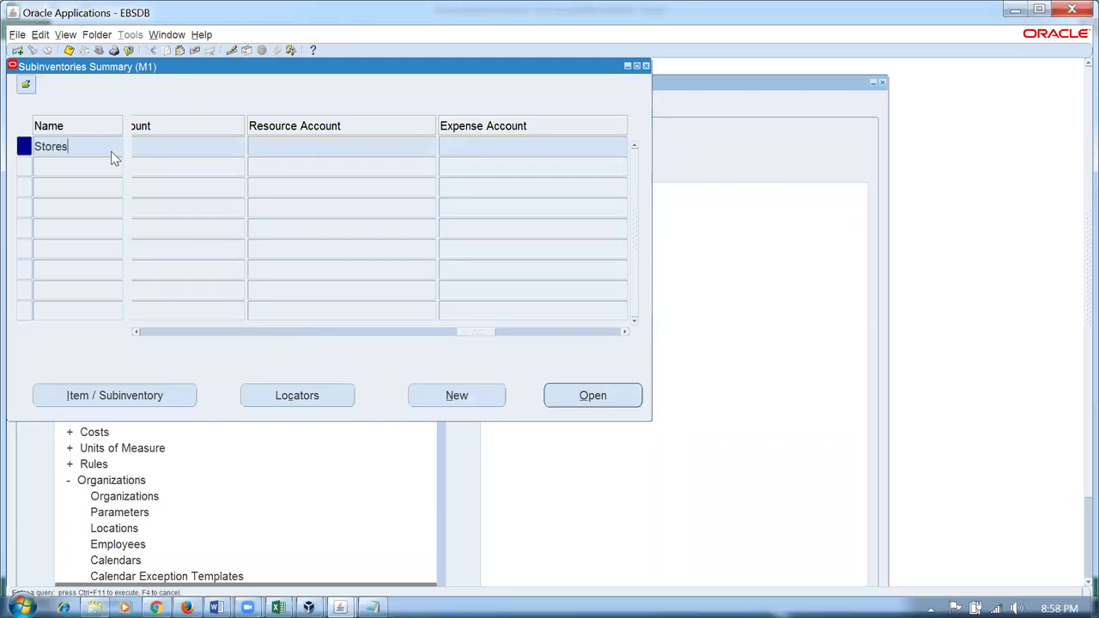
text(%)
key(ctrl+F11)
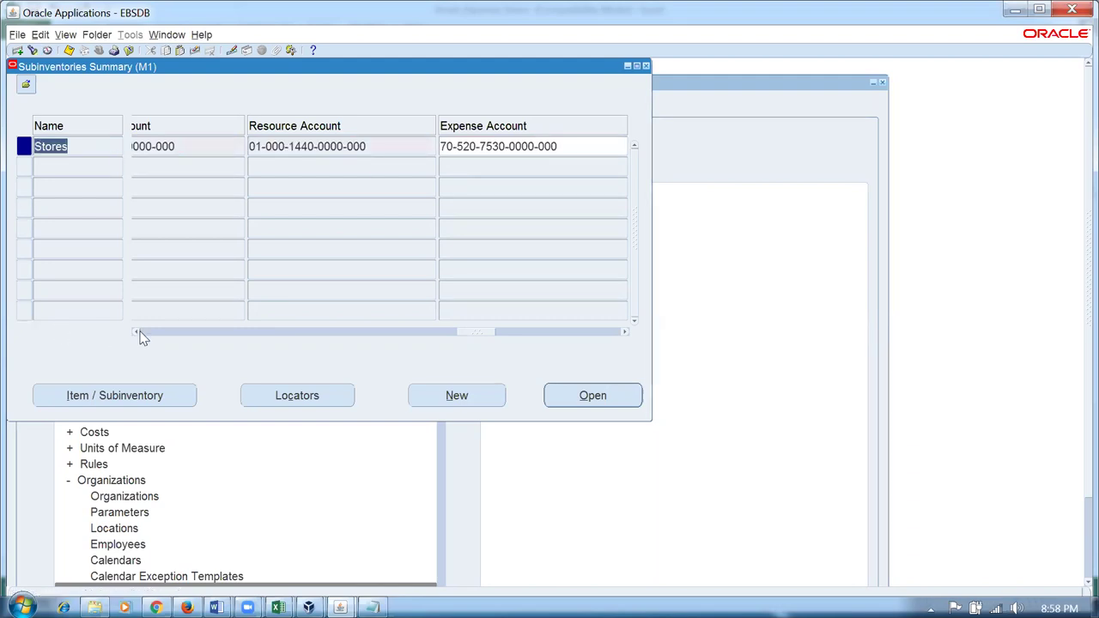
click(581, 146)
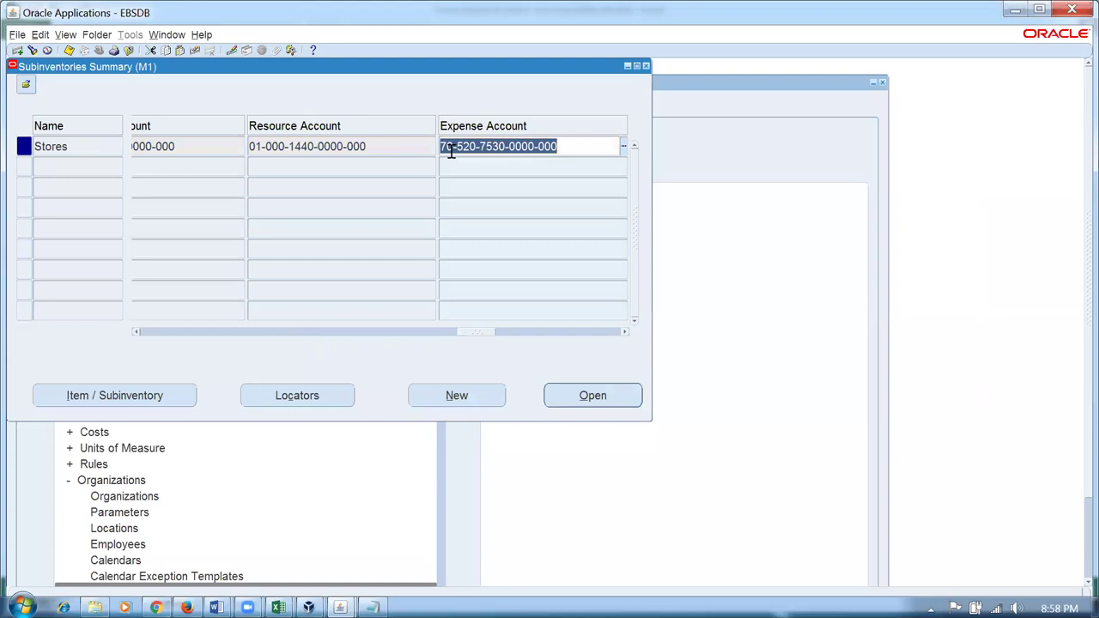
key(alt+Tab)
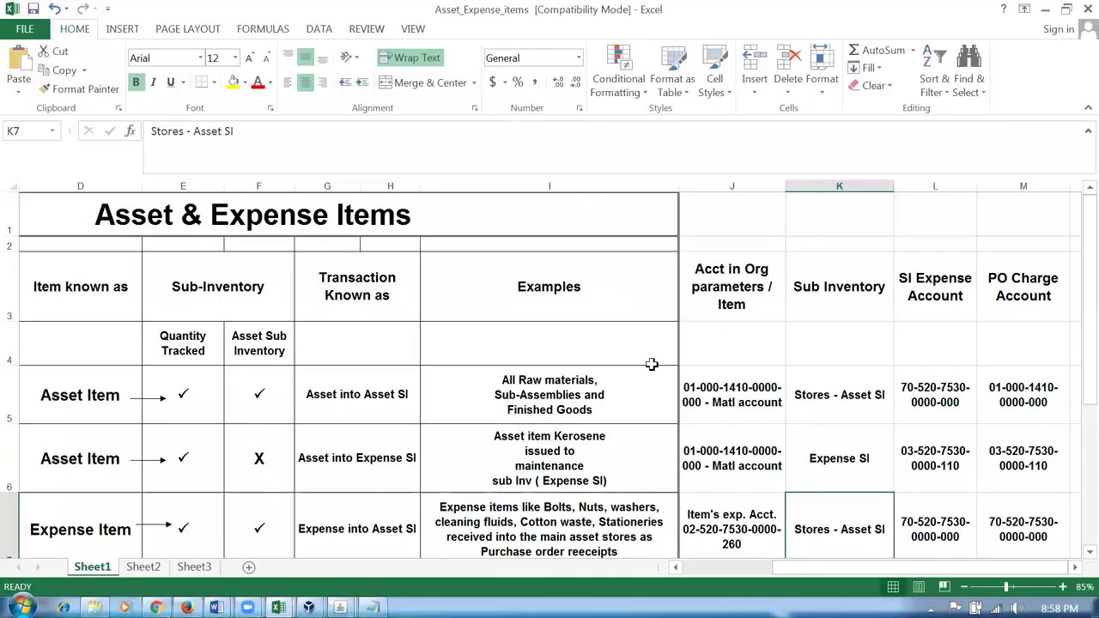
click(945, 537)
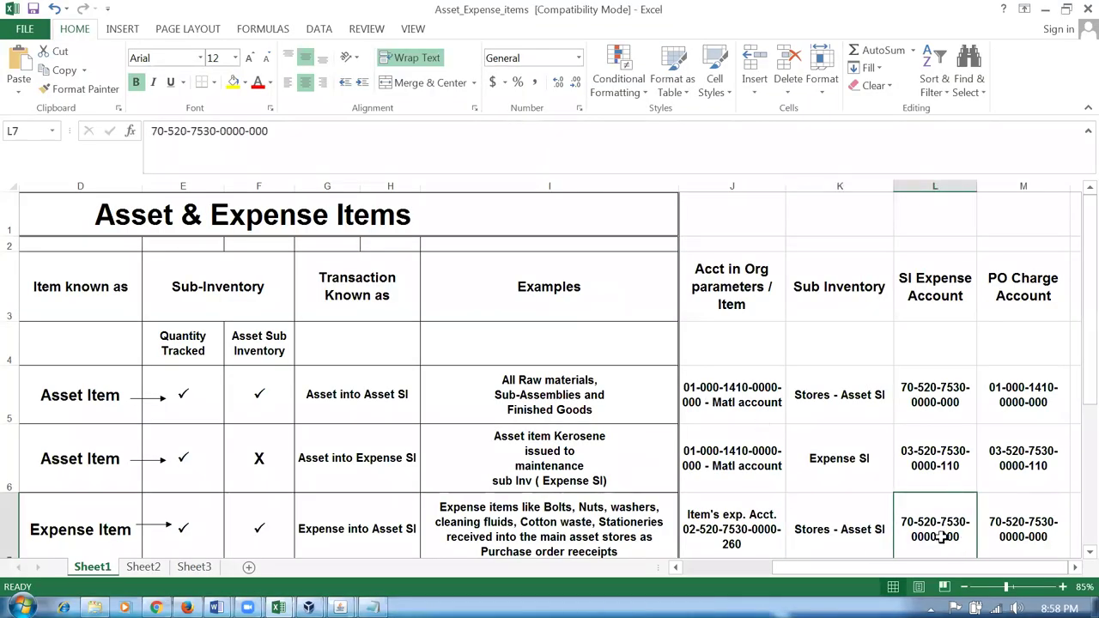
click(1018, 537)
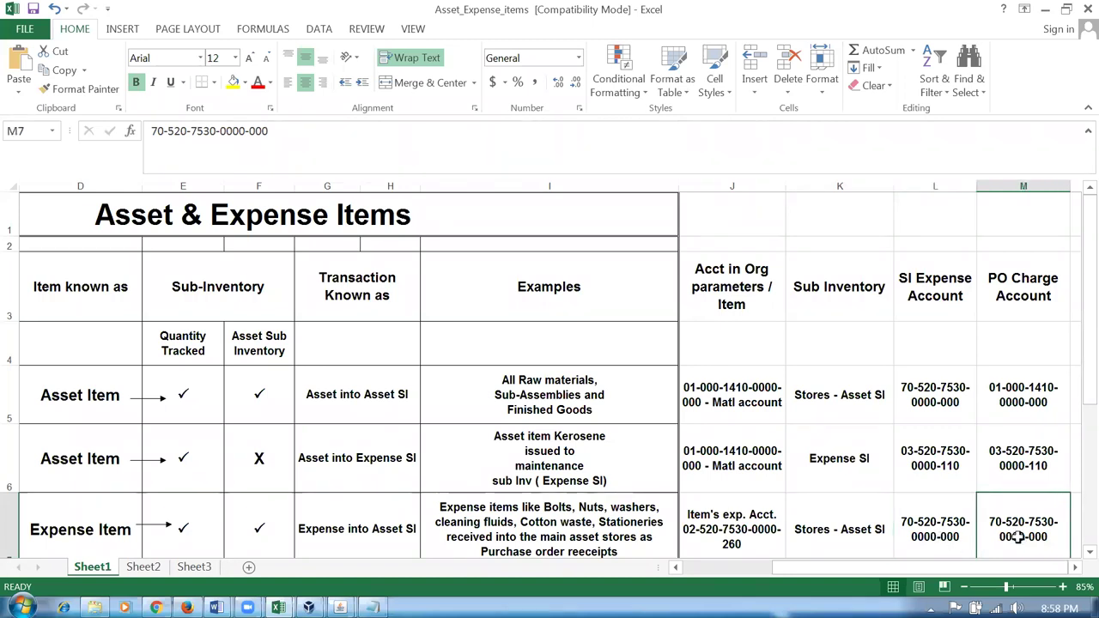
click(715, 534)
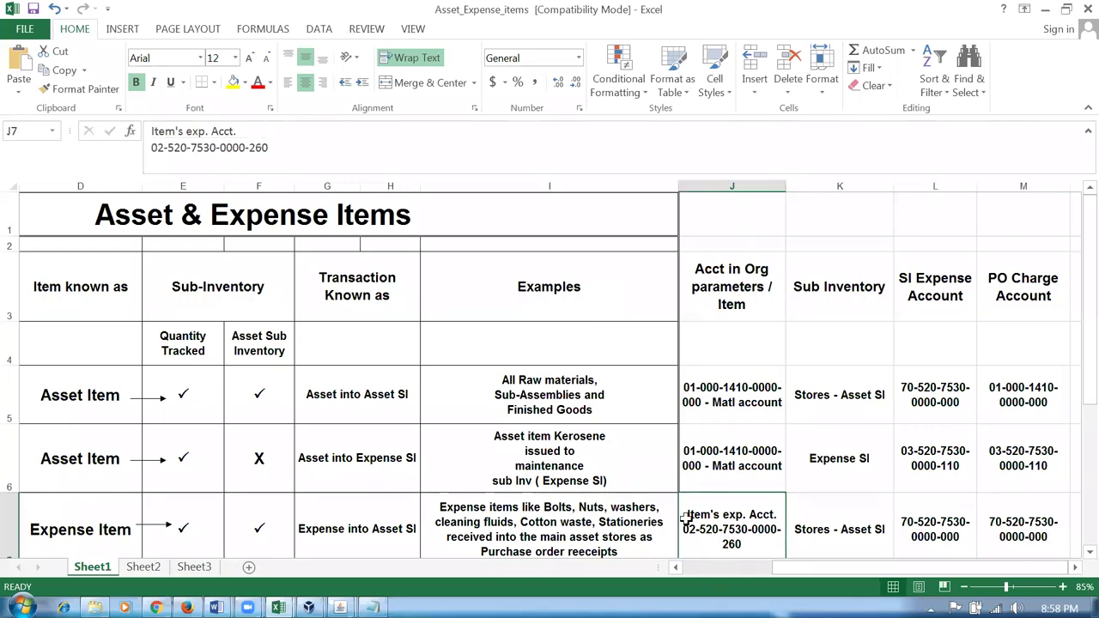
click(811, 541)
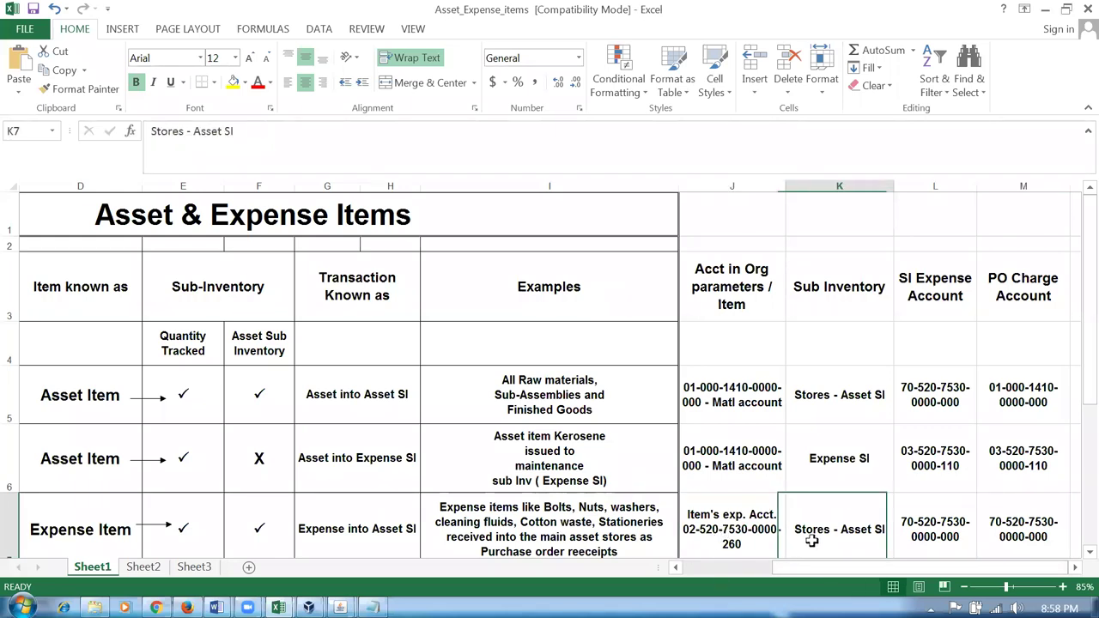
click(920, 535)
click(1013, 538)
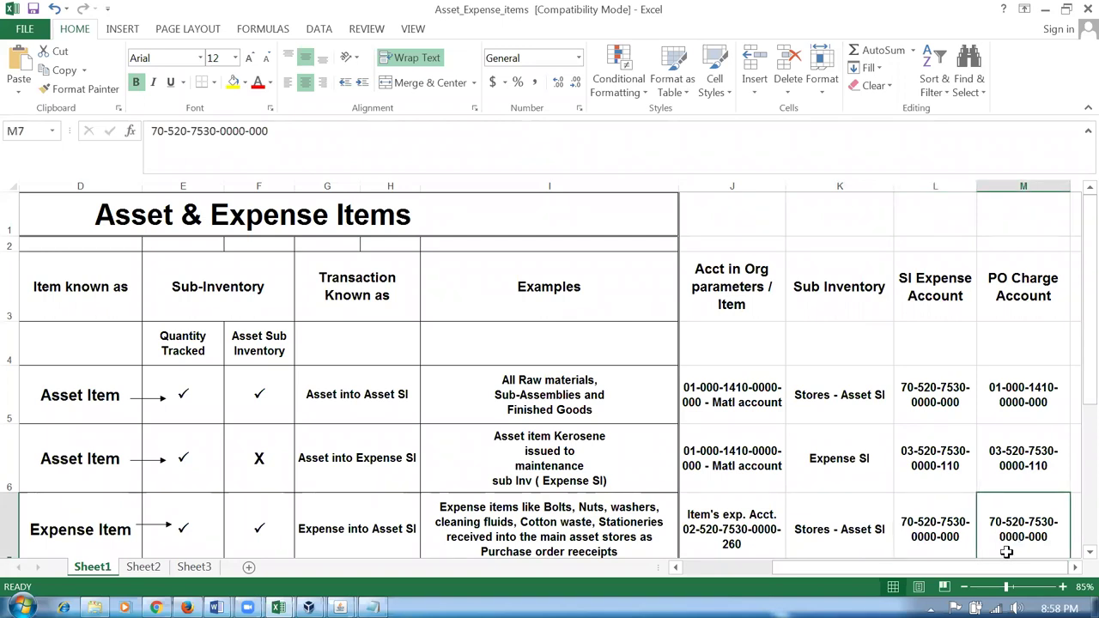
click(853, 551)
click(918, 539)
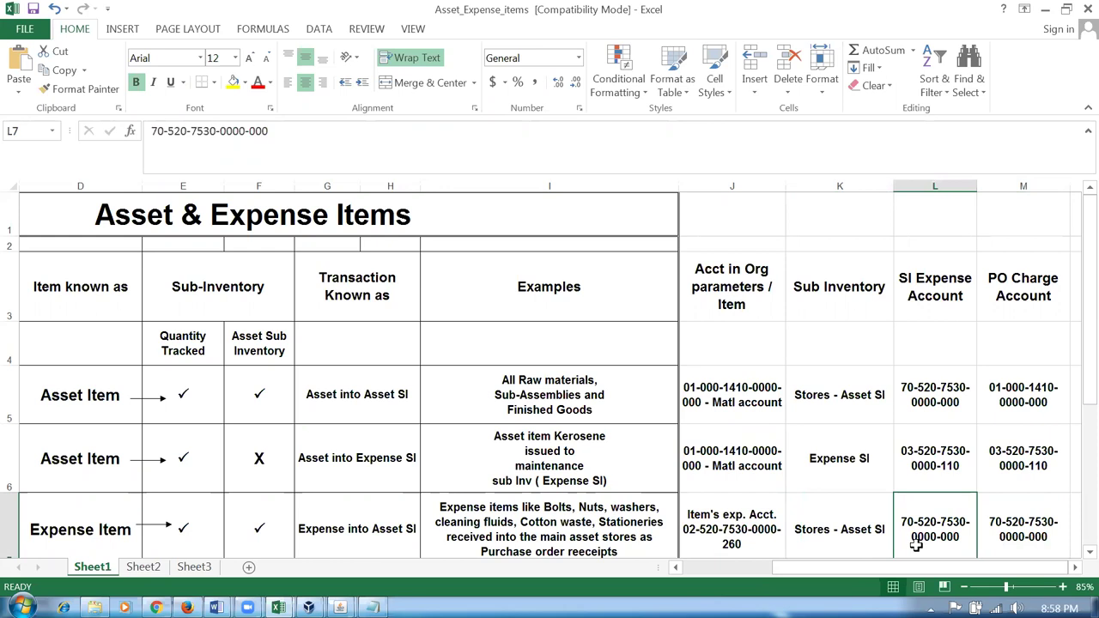
key(alt+Tab)
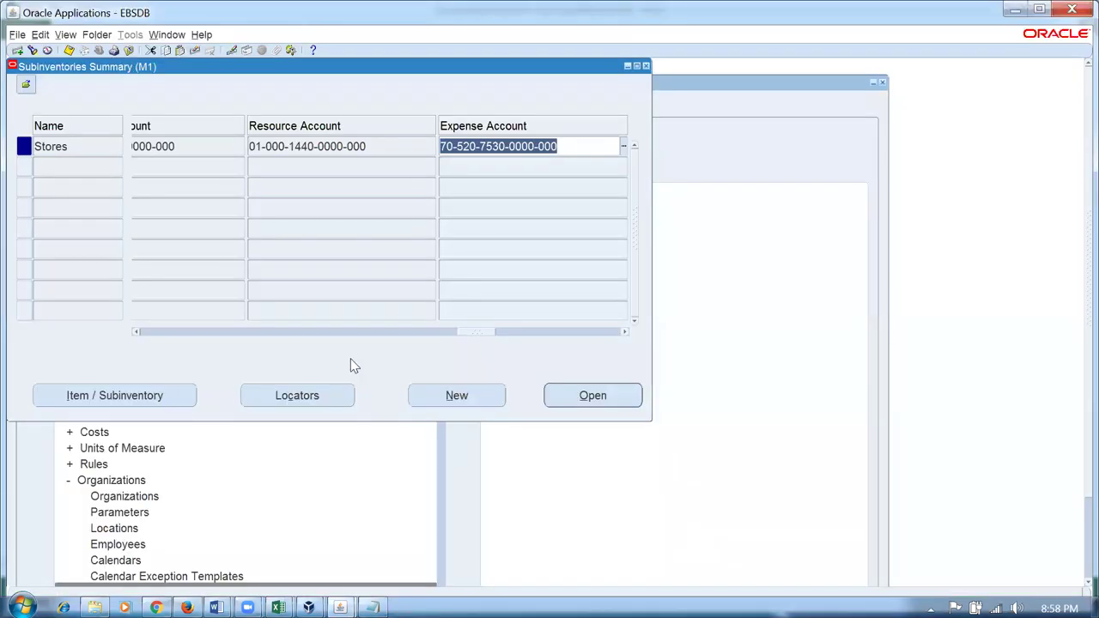
click(76, 147)
click(508, 150)
- Compare row 7's item and SI expense accounts in J7 and L7, then move to row 8
key(alt+Tab)
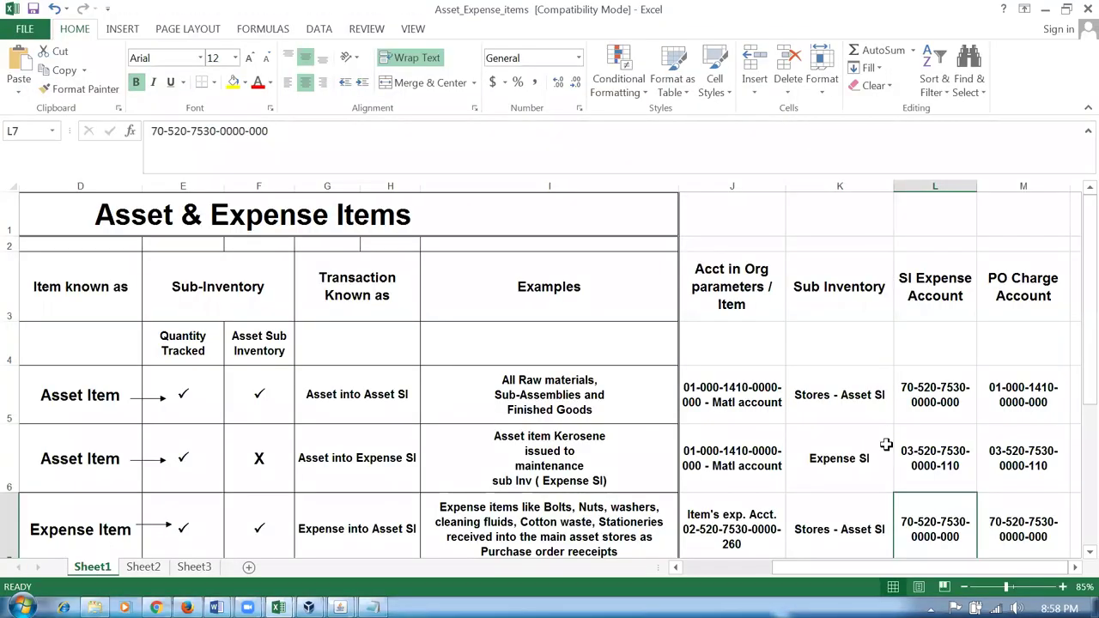
click(710, 530)
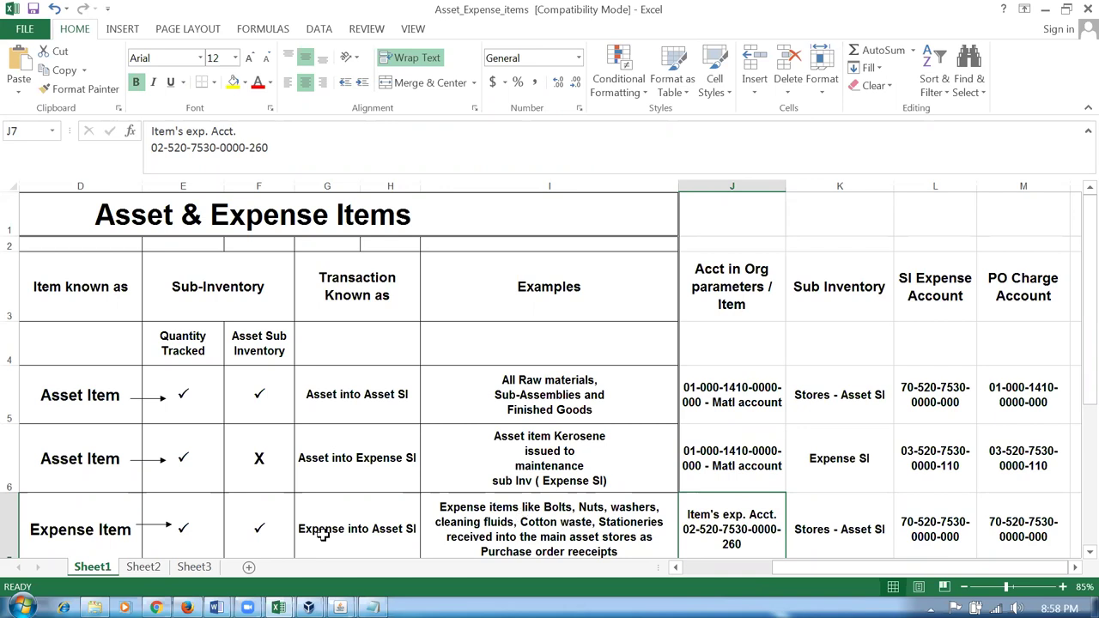
click(934, 532)
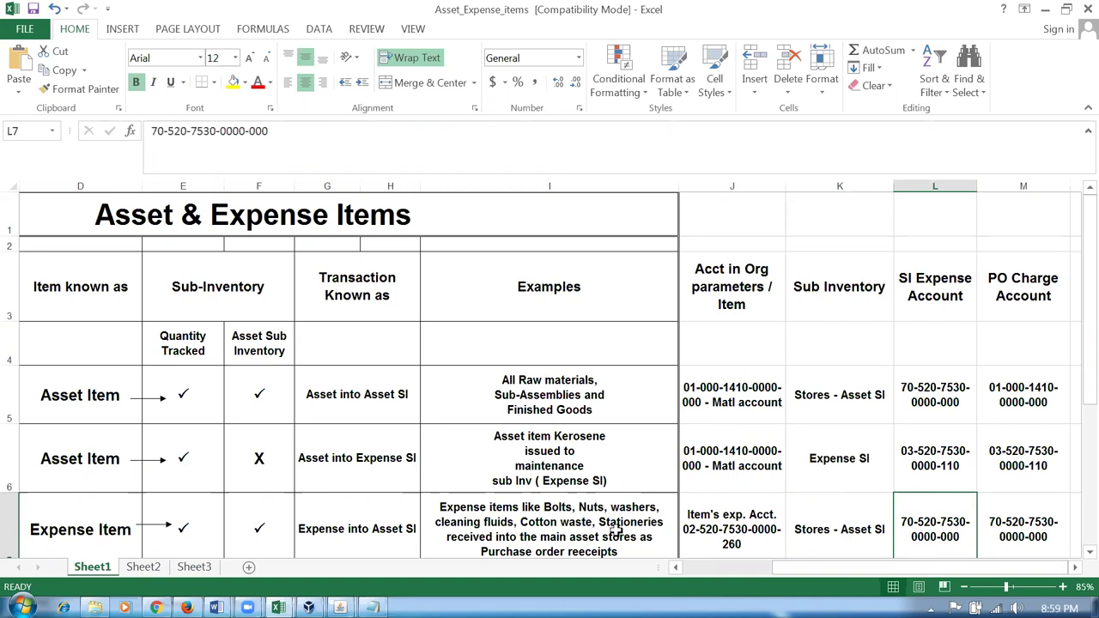
key(Down)
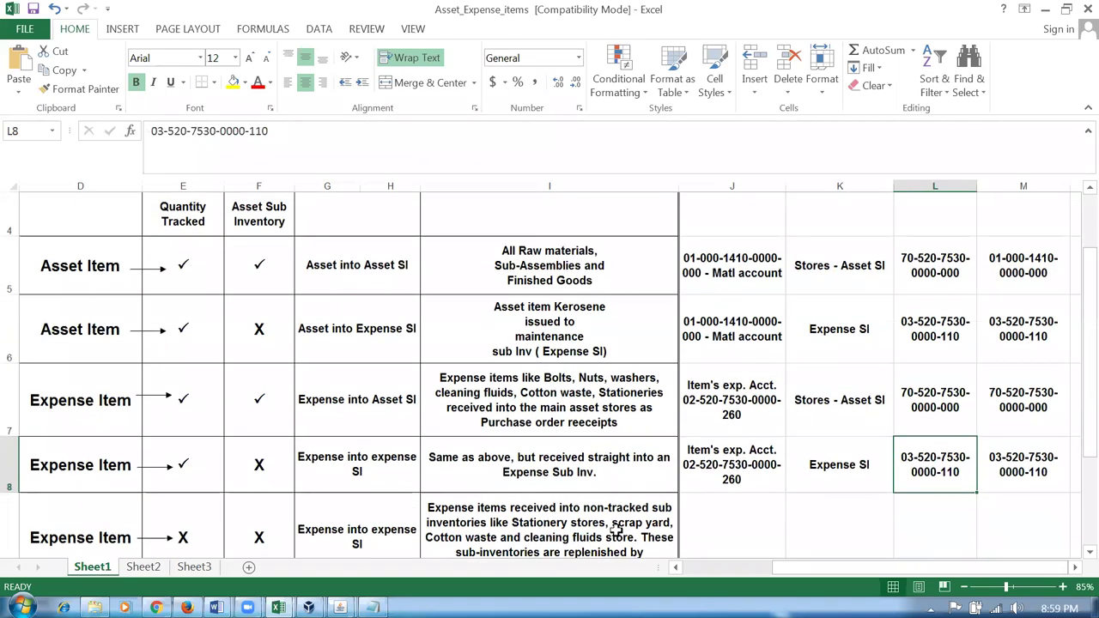
click(387, 471)
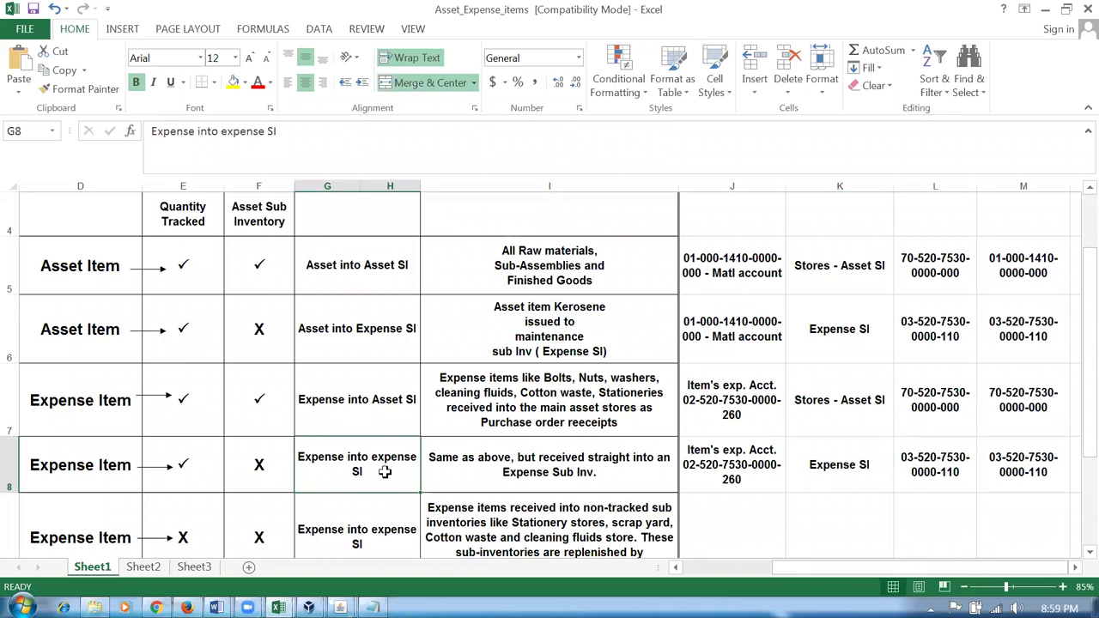
click(700, 478)
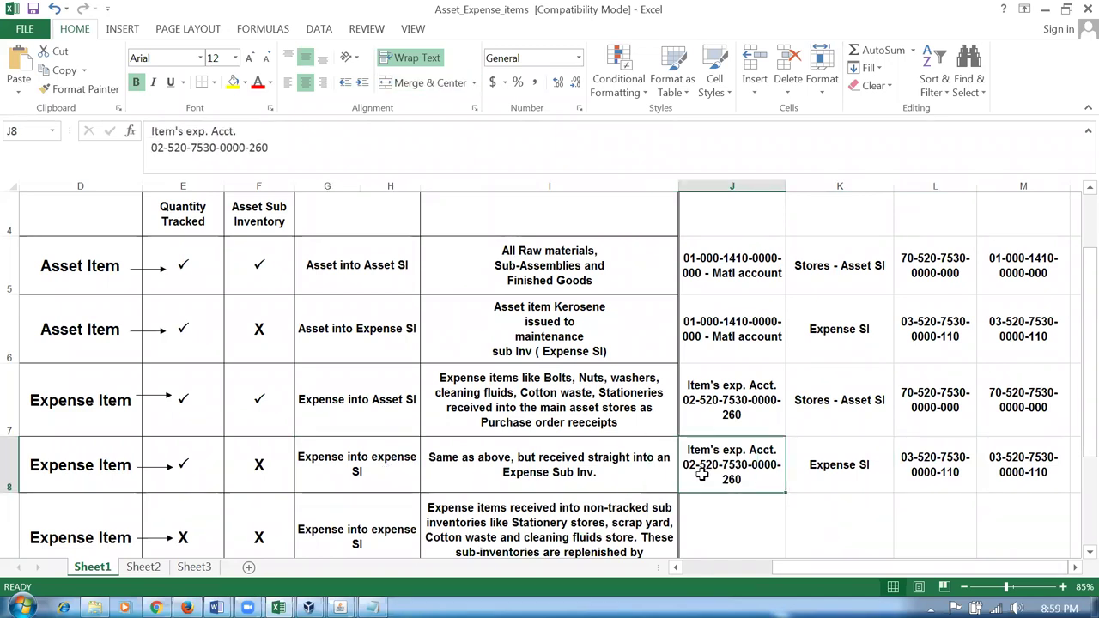
click(942, 476)
click(730, 470)
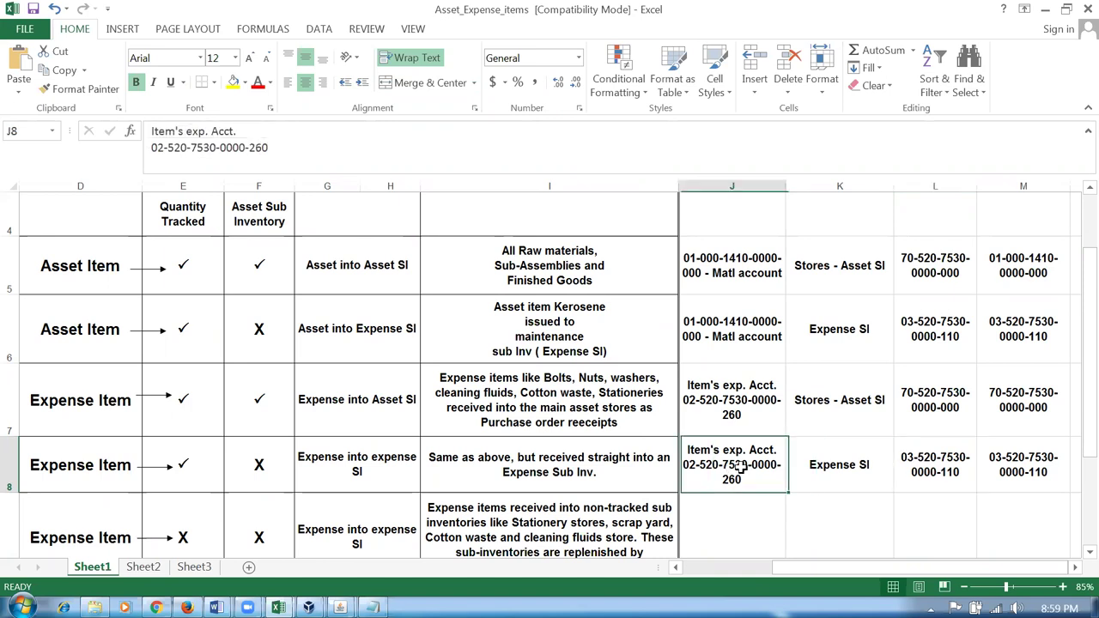
click(982, 476)
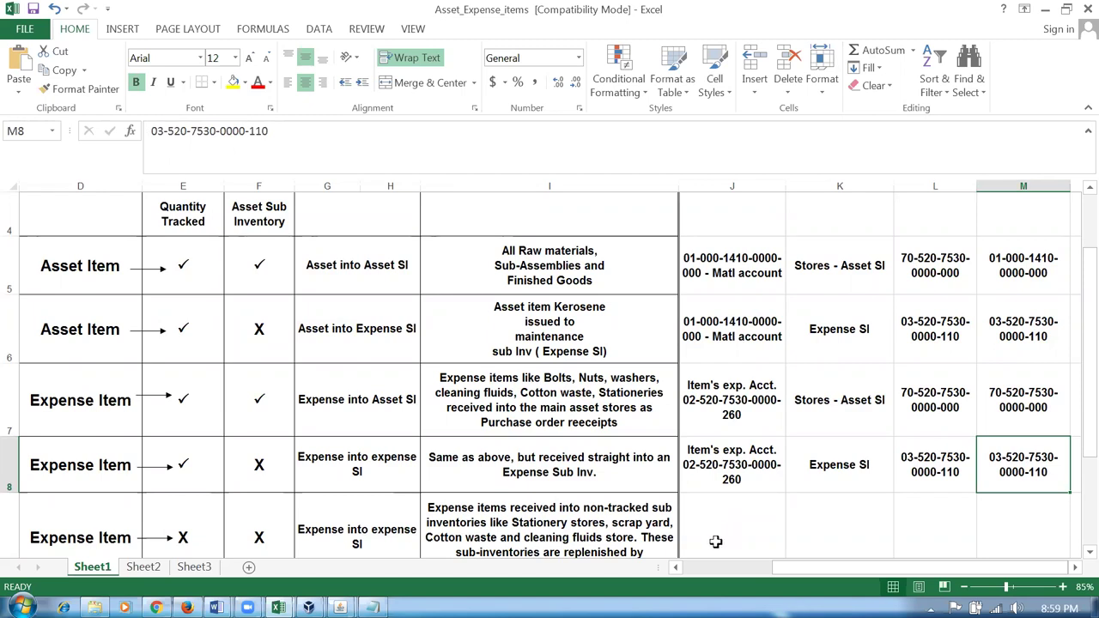
click(842, 417)
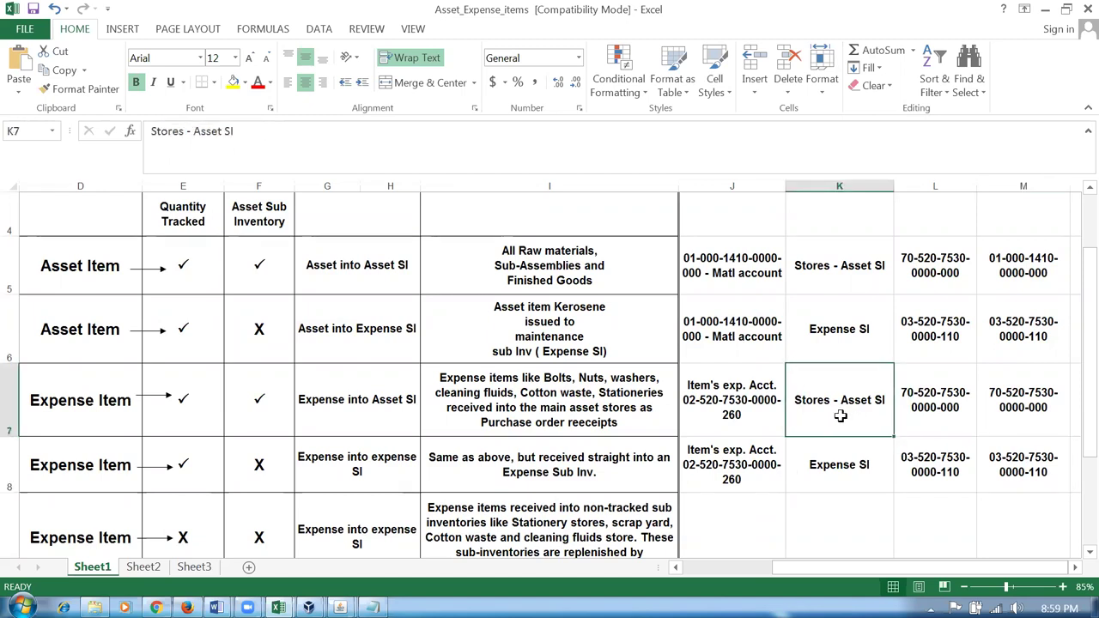
click(933, 404)
click(843, 405)
click(907, 413)
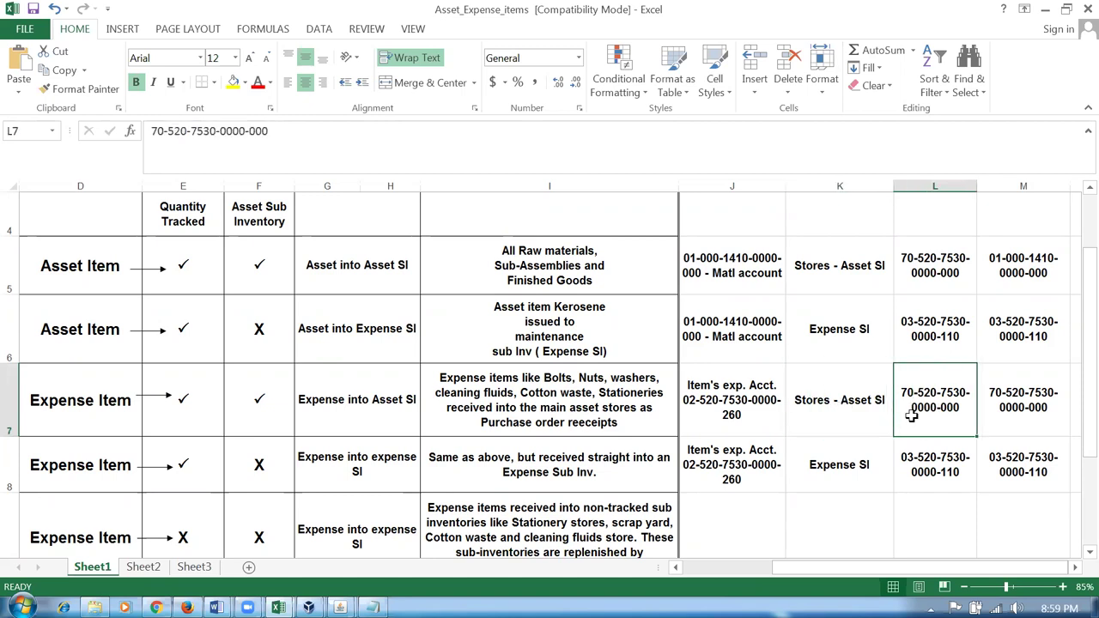
click(1011, 412)
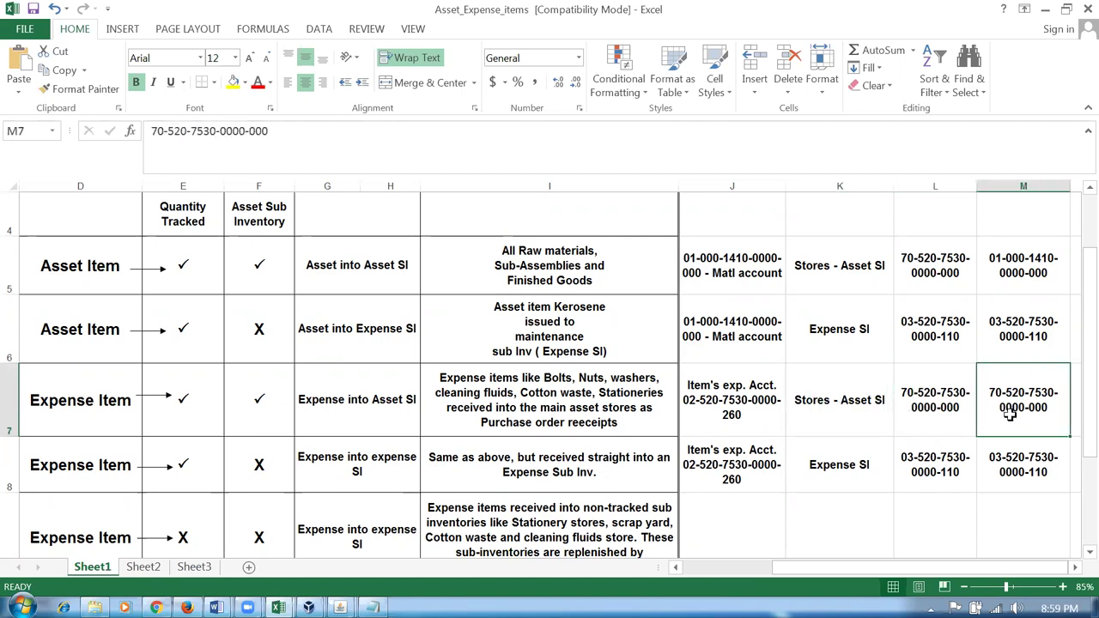
click(715, 473)
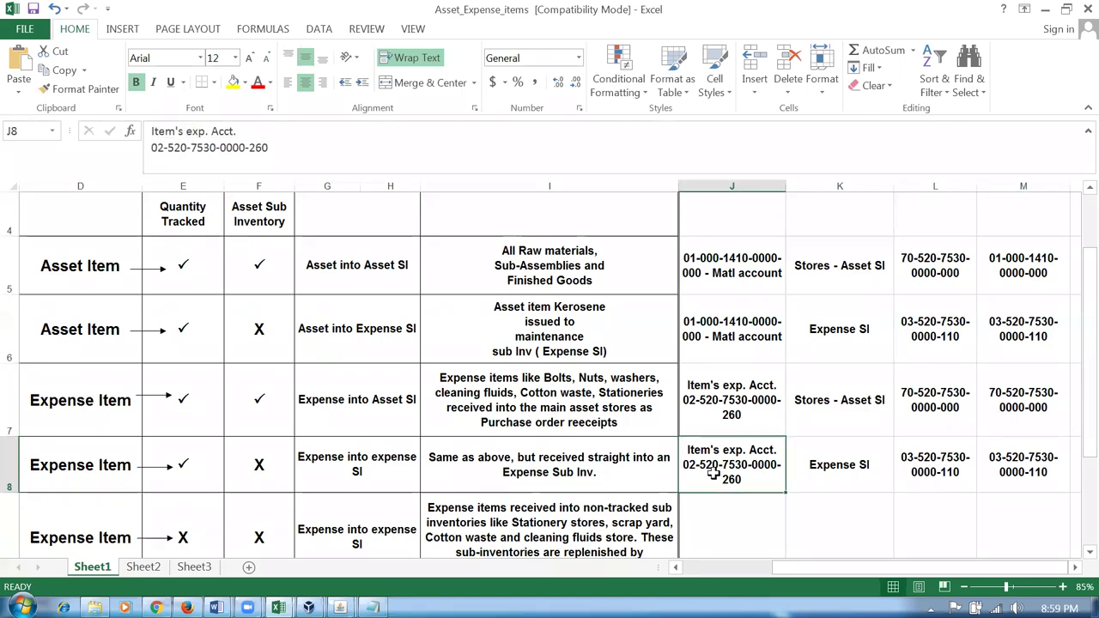
click(841, 472)
click(935, 460)
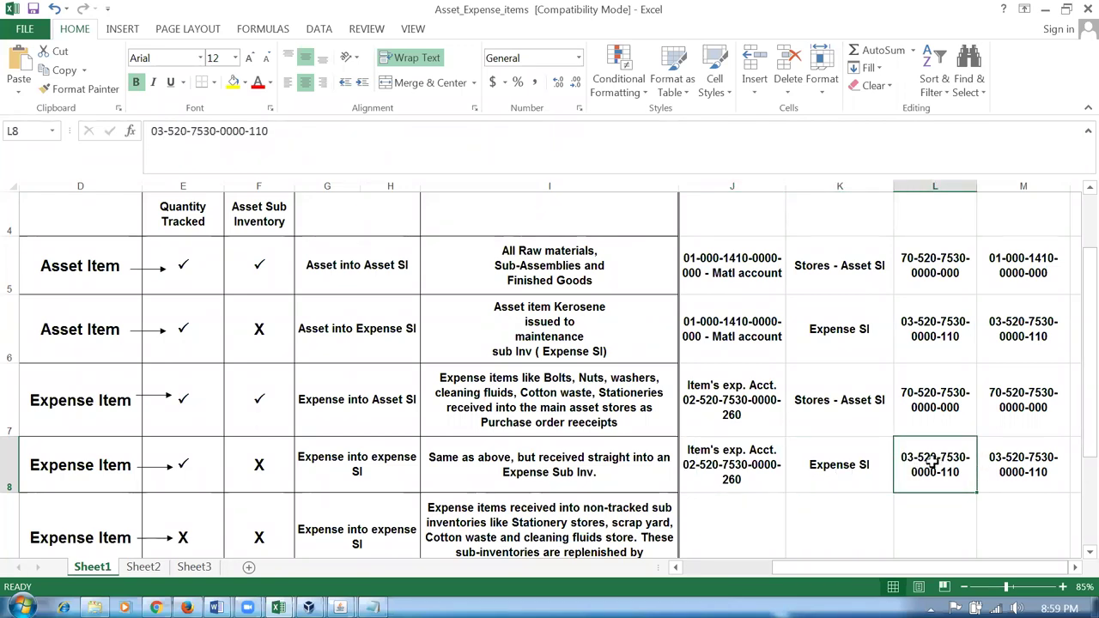
click(742, 482)
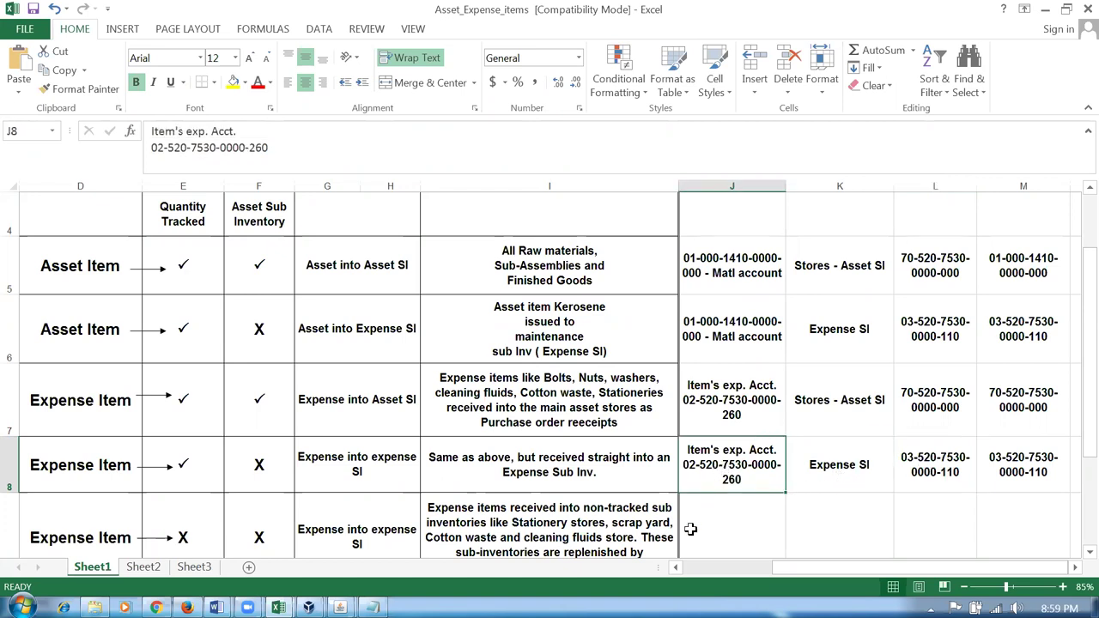
click(839, 479)
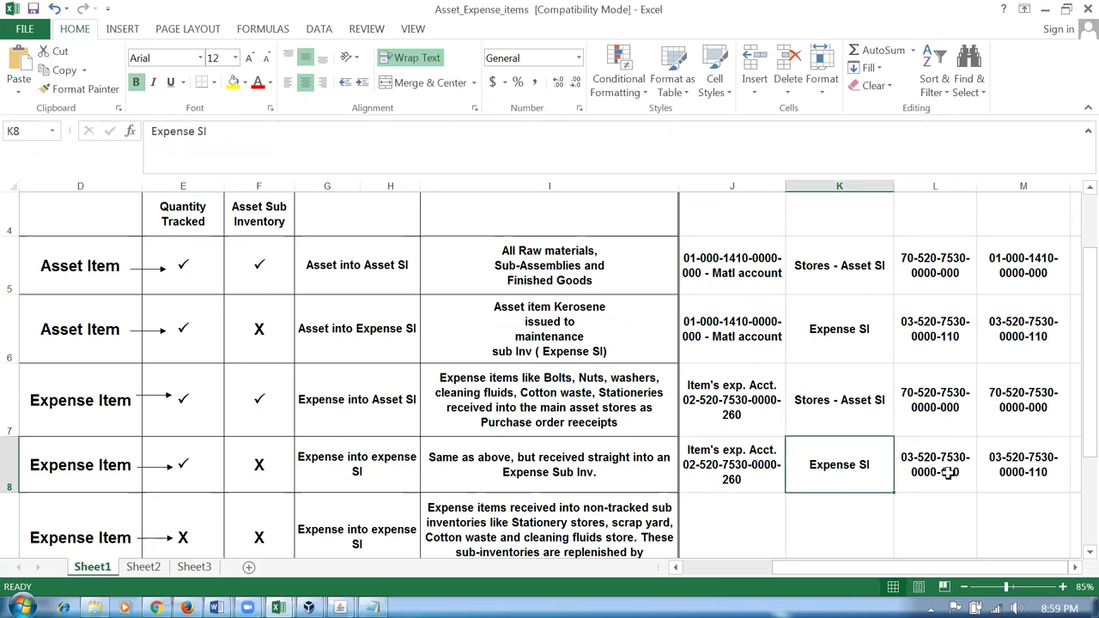
click(934, 477)
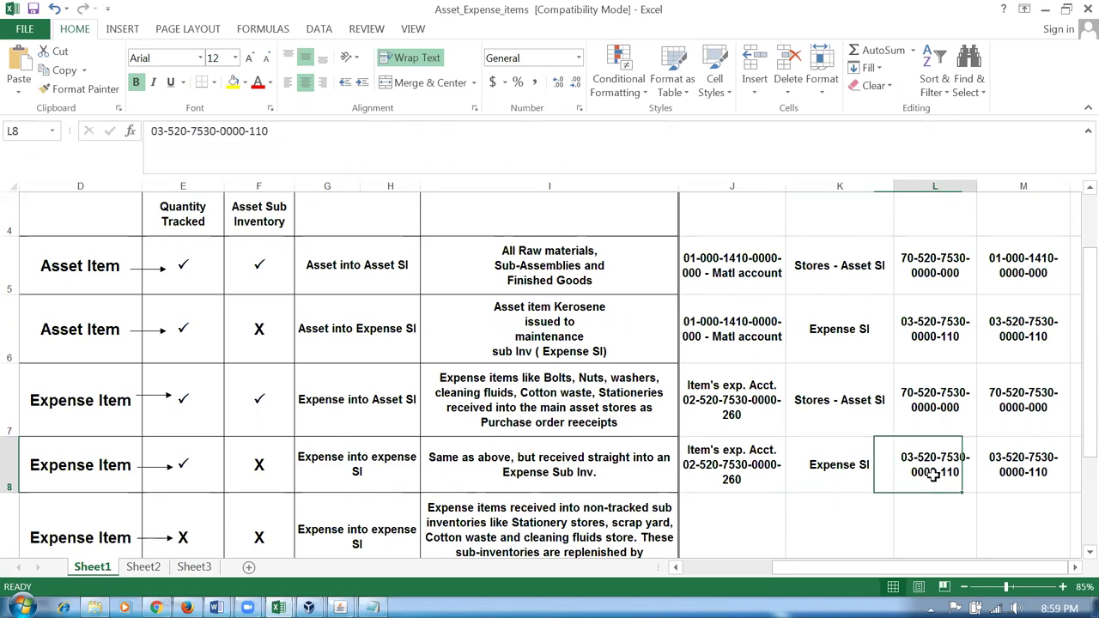
click(1004, 472)
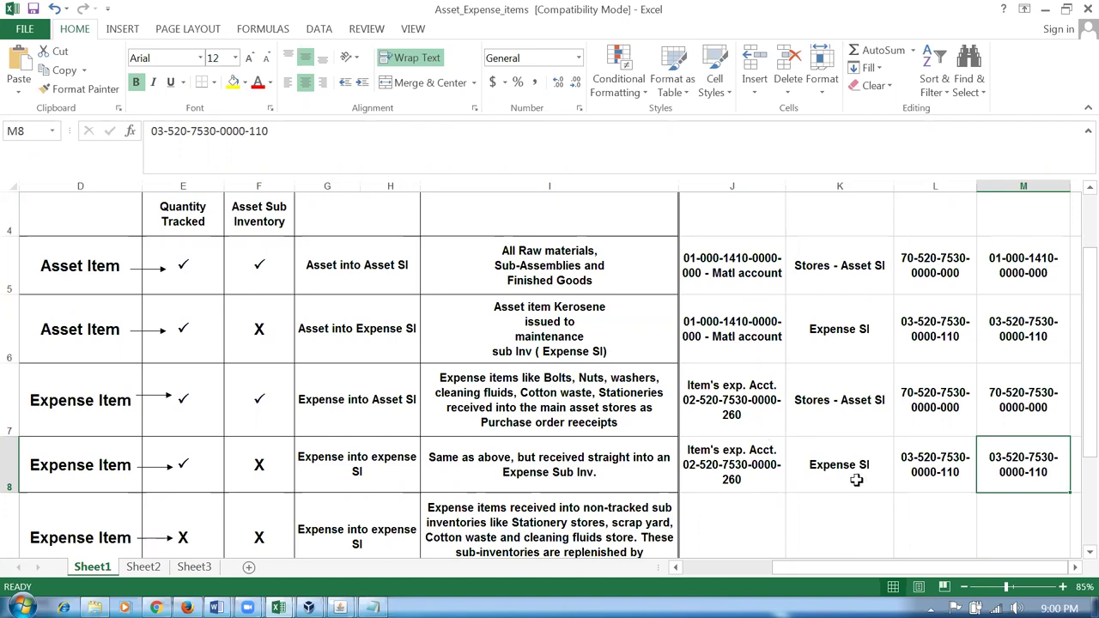
click(838, 450)
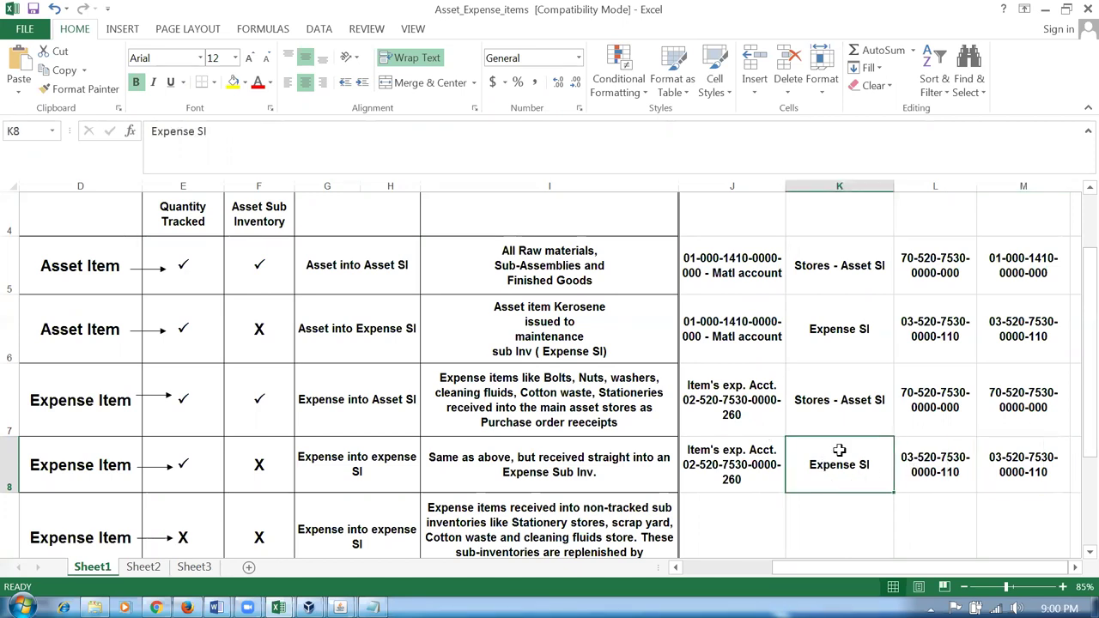
click(840, 402)
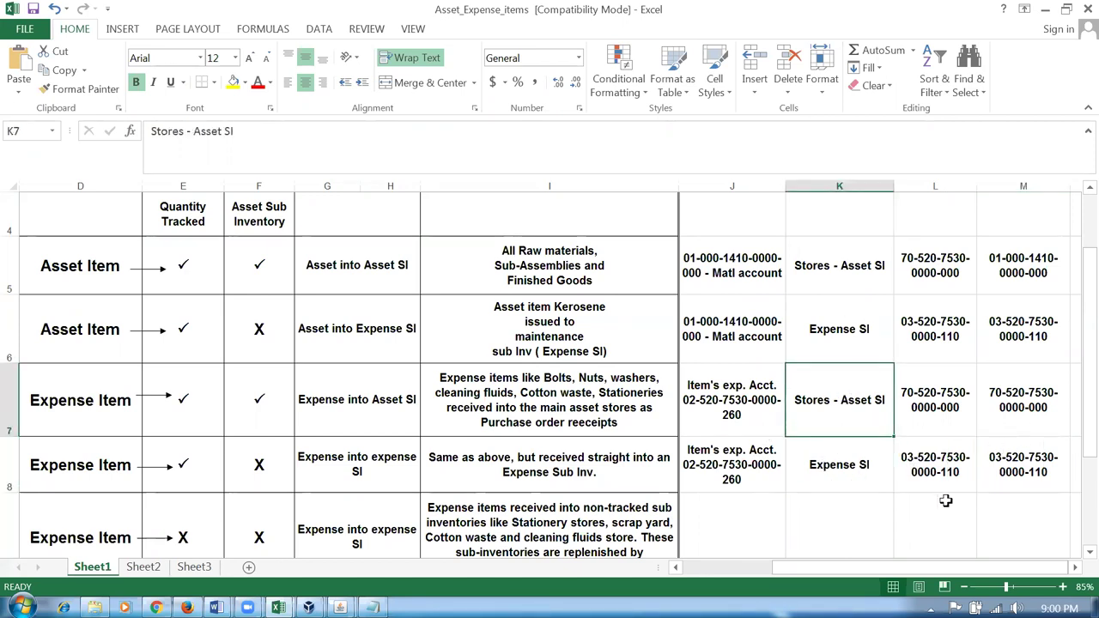
drag(854, 393, 1016, 468)
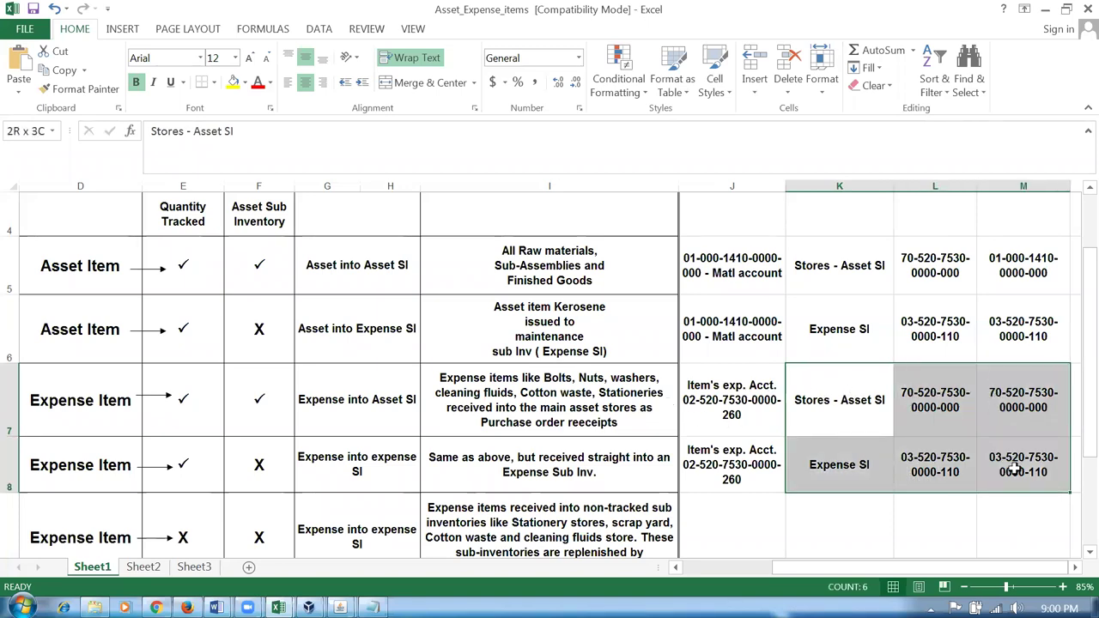
drag(730, 396, 747, 450)
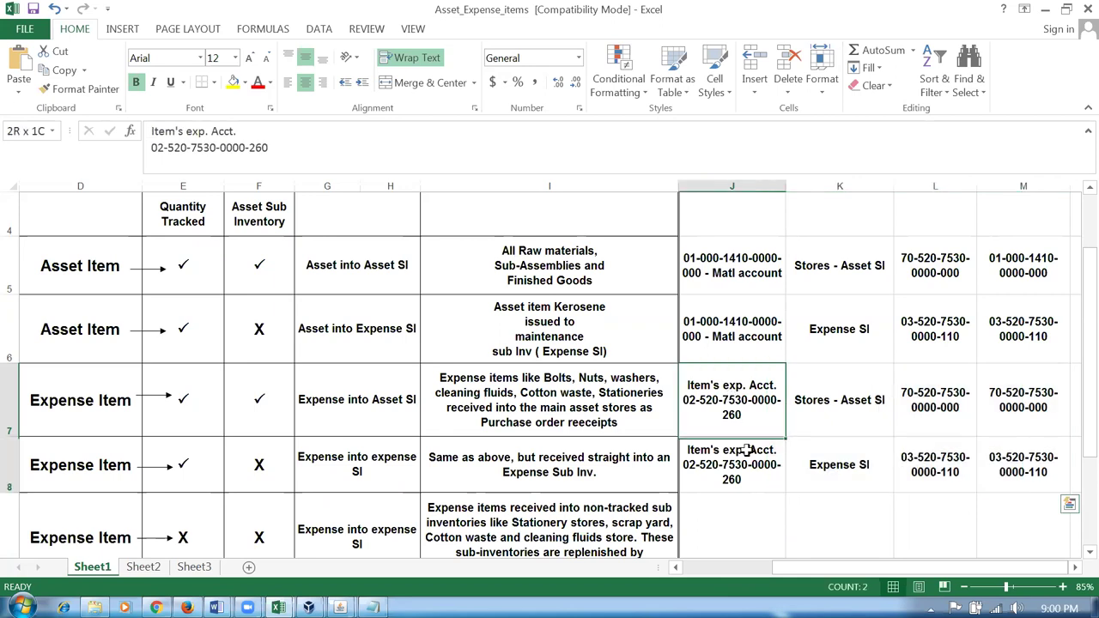
click(757, 522)
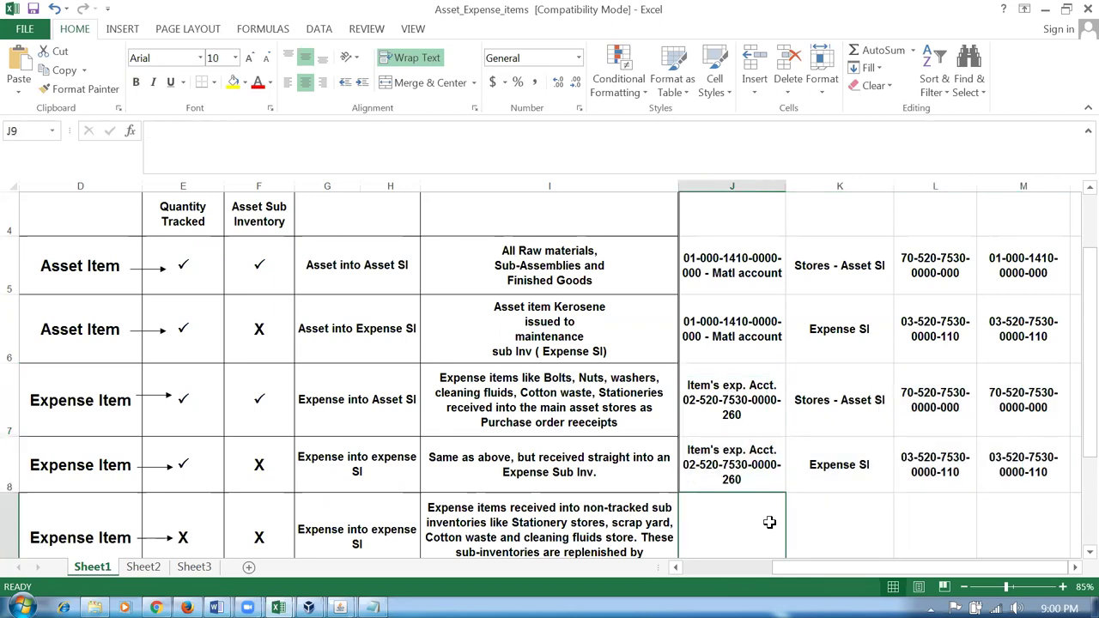
- Read the E10 note that Fixed or Enterprise Assets cannot be transacted to sub-inventories
scroll(769, 522, down, 1)
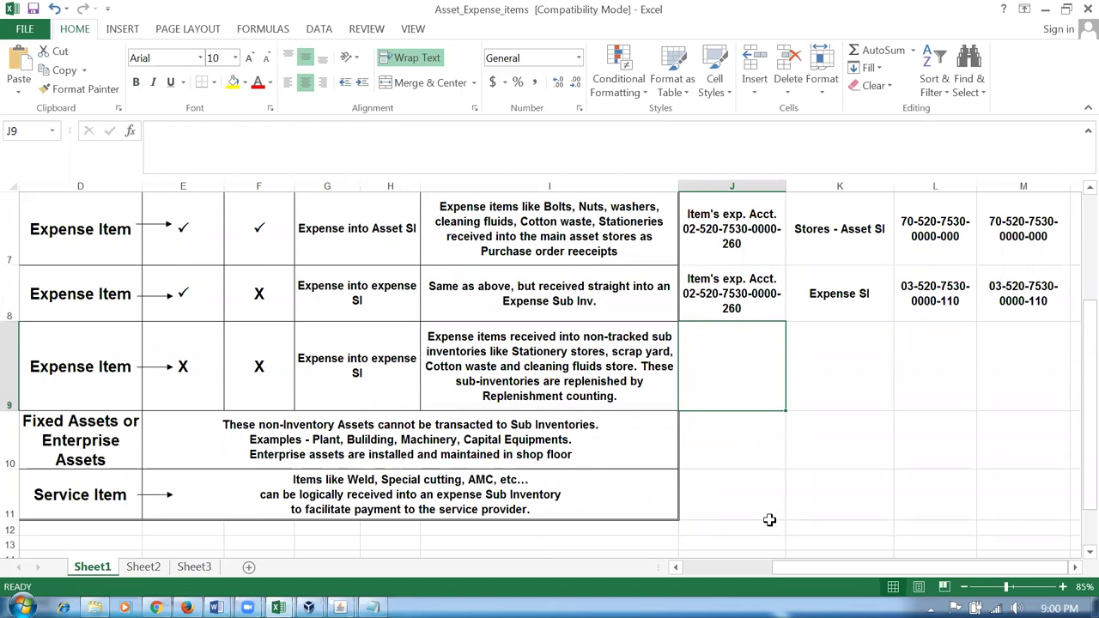
click(384, 455)
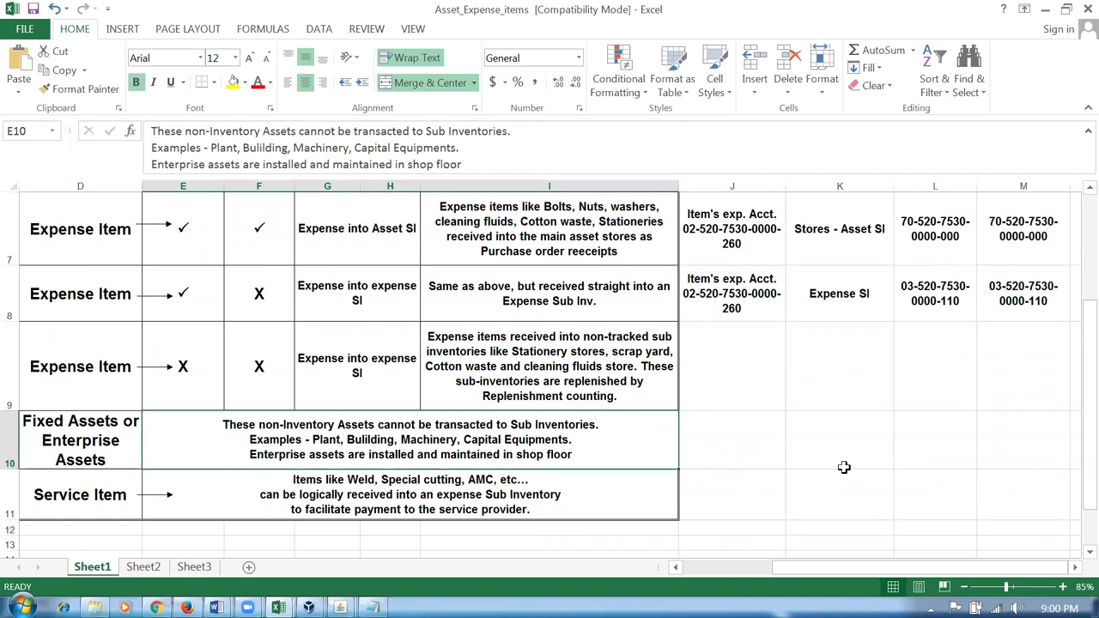
scroll(844, 467, up, 1)
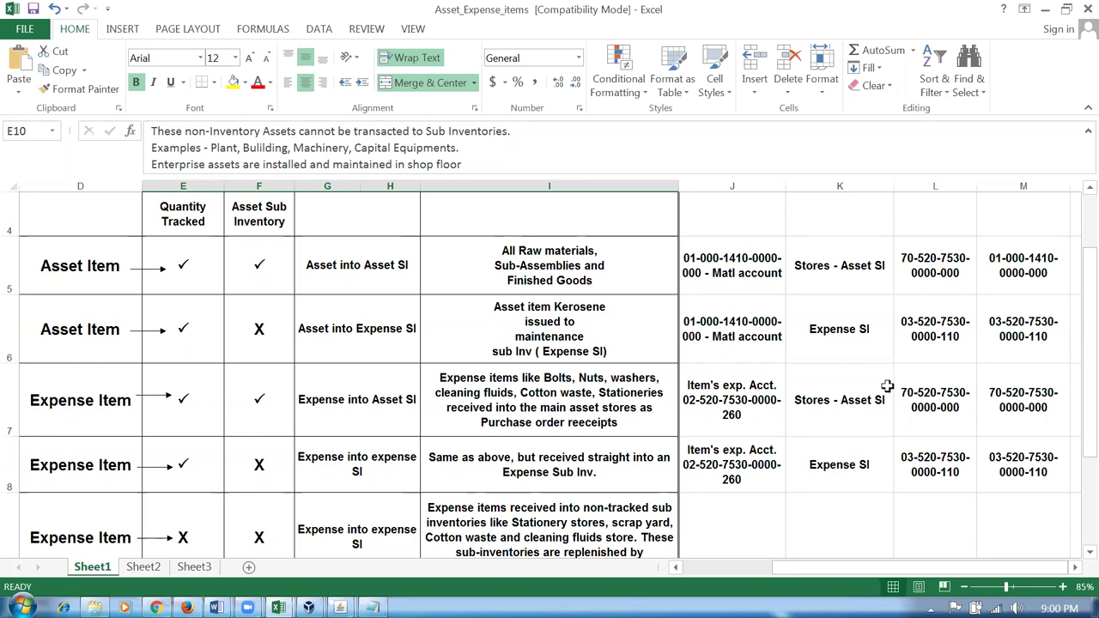
key(alt+Tab)
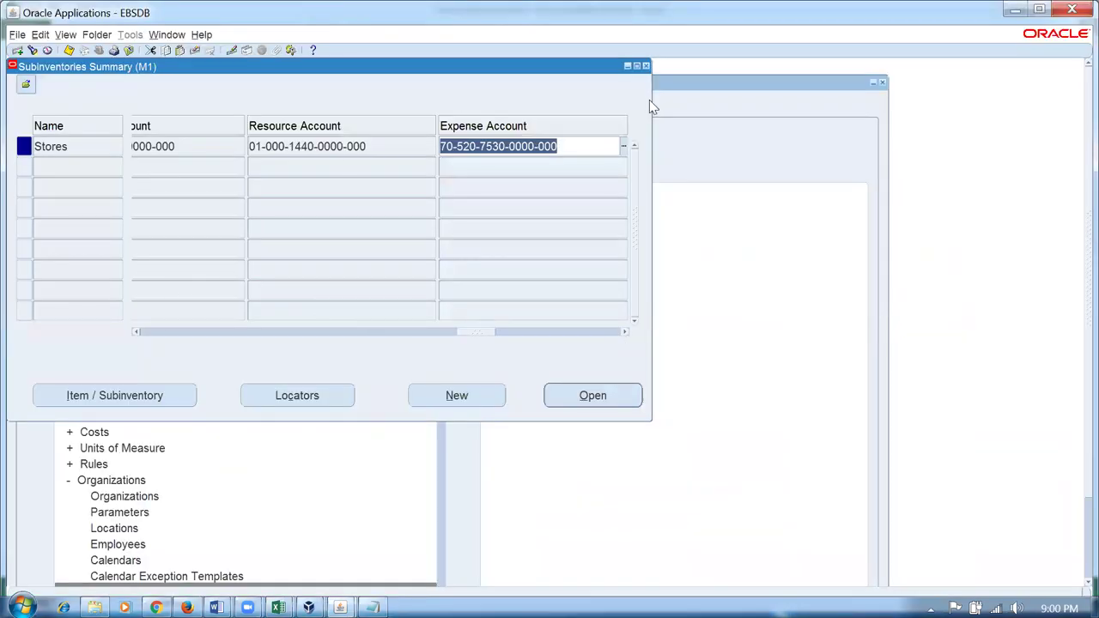
- Close the Stores Subinventories Summary, leaving the Vision Operations (USA) Inventory Navigator collapsed to top level
click(645, 66)
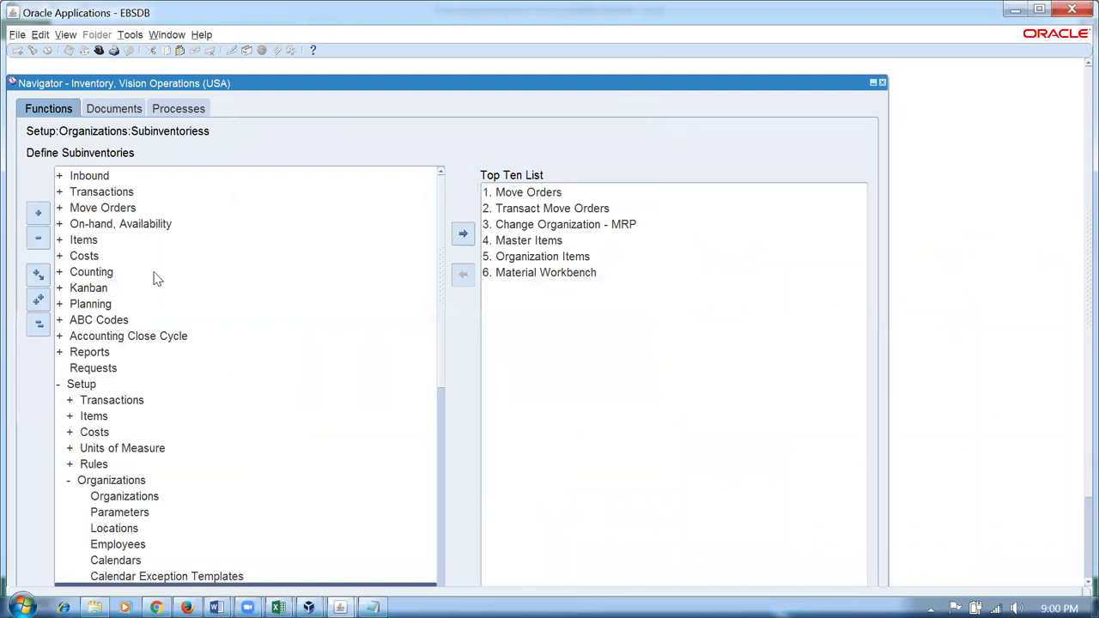
click(38, 327)
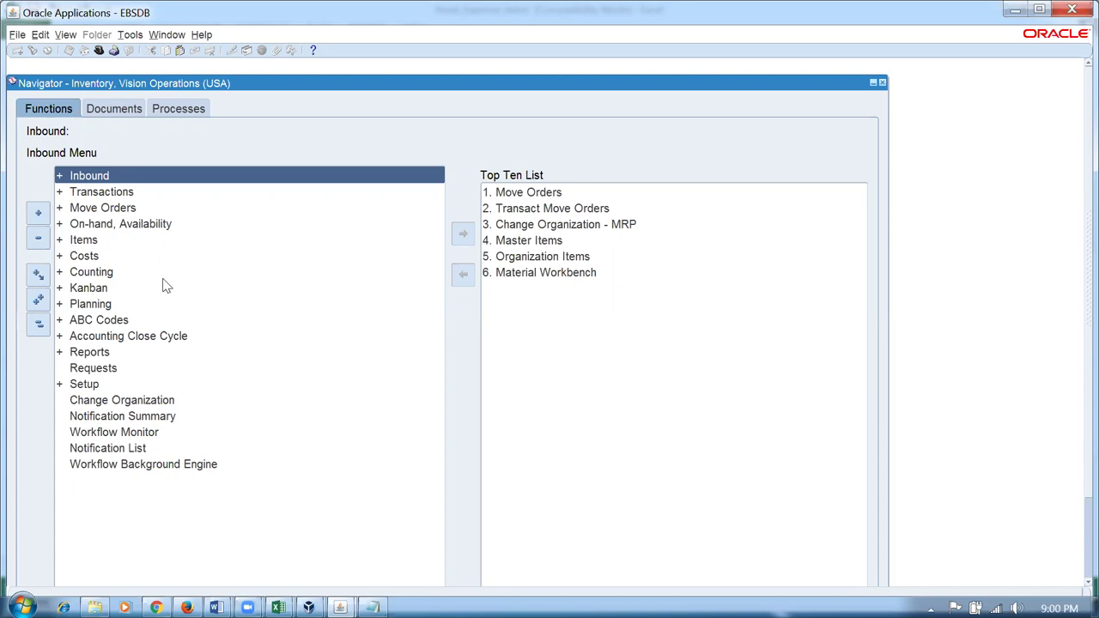
- Switch to the Purchasing, Vision Operations (USA) responsibility and open the Purchase Orders form
key(alt+f)
key(w)
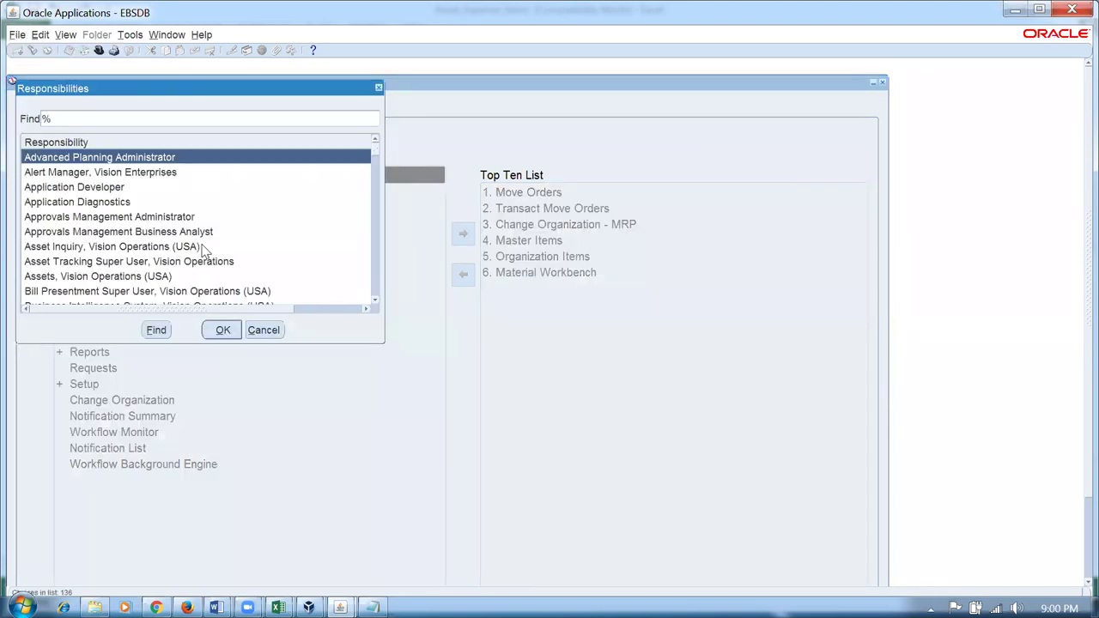
key(Return)
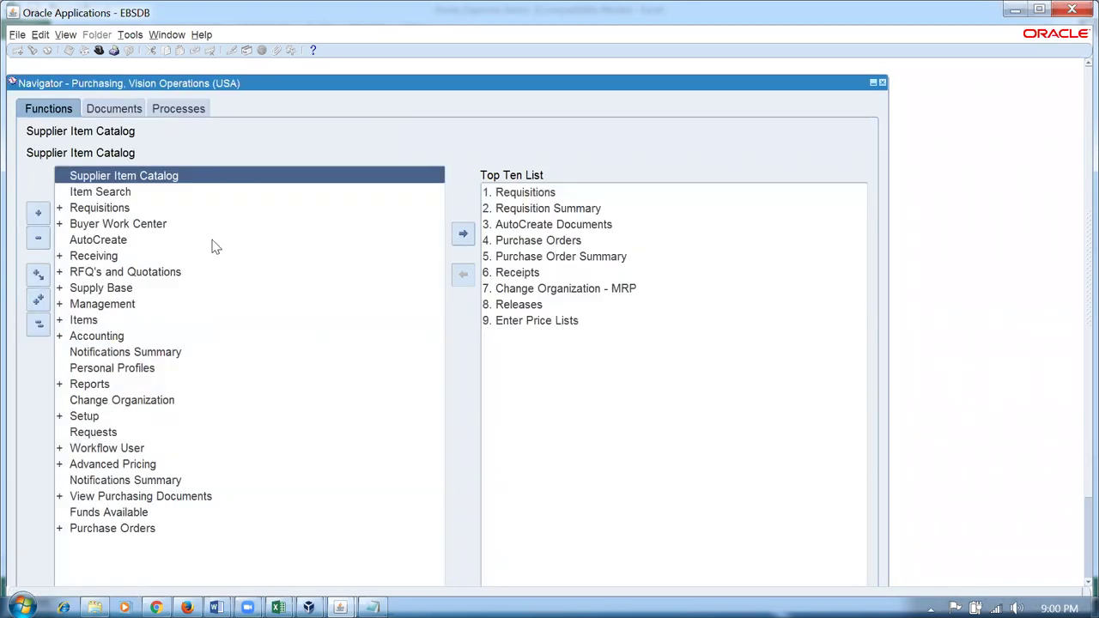
click(532, 243)
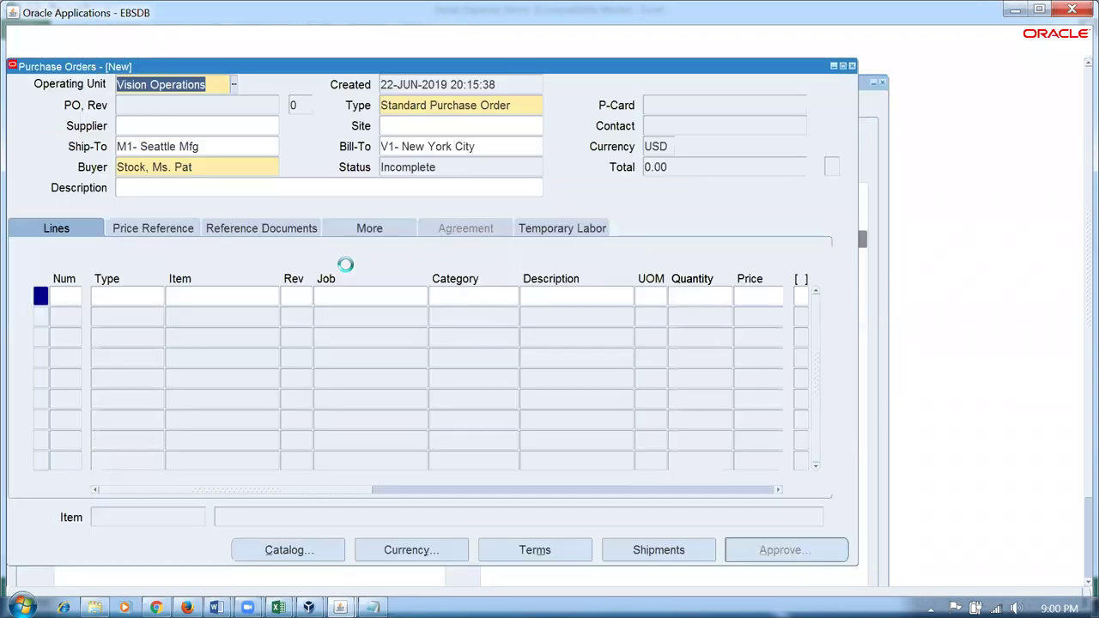
- Set the supplier to Advanced Network Devices with supplier site FRESNO
click(193, 126)
text(advan)
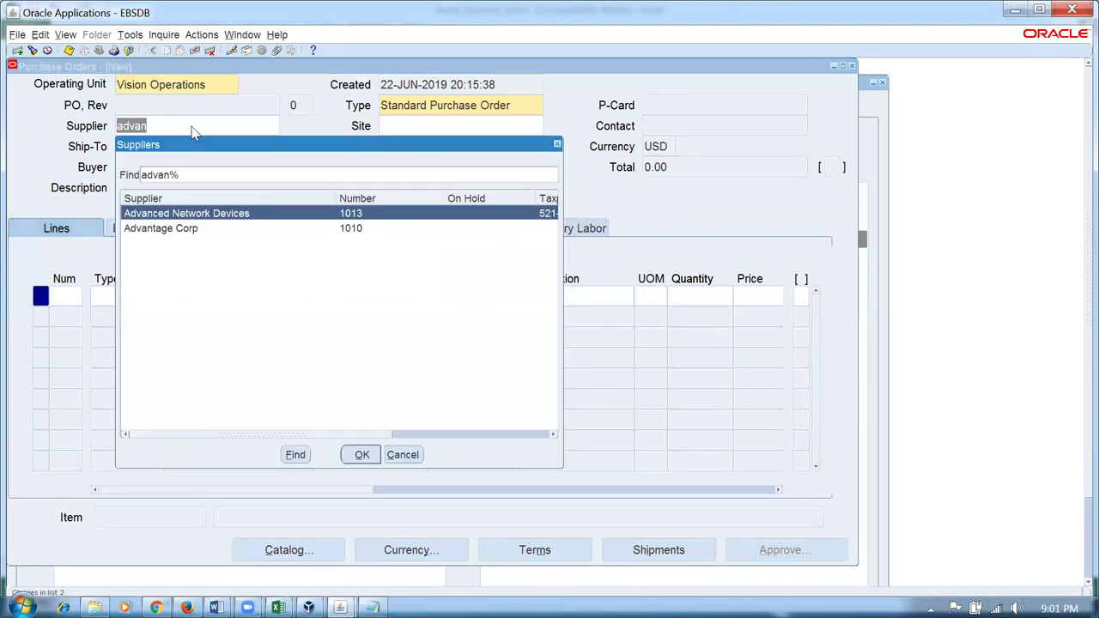
key(Return)
text(fres)
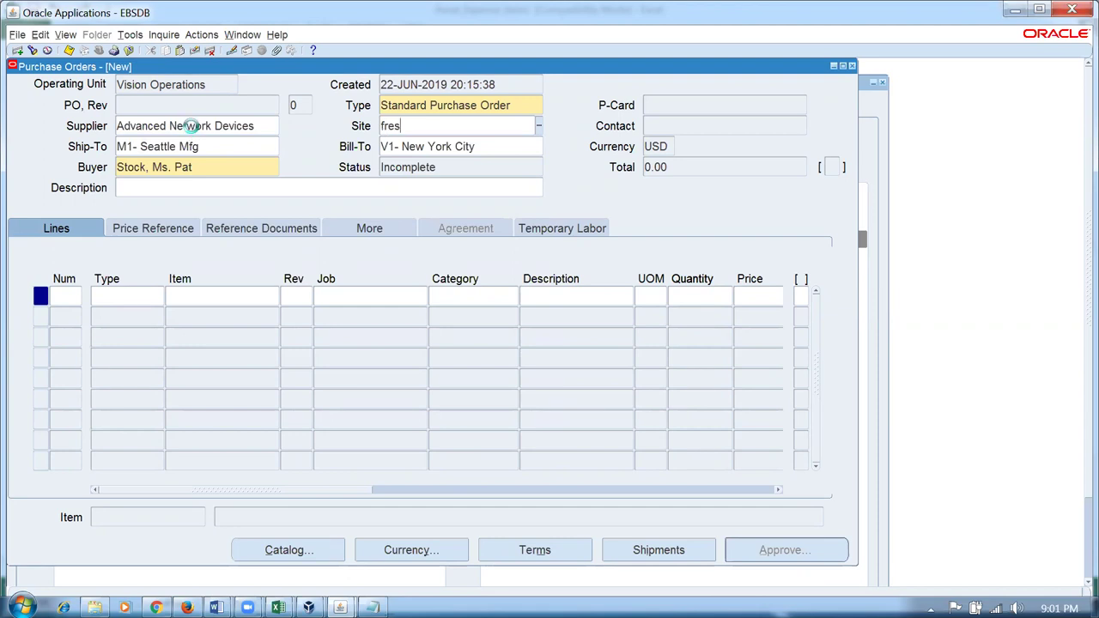
key(Tab)
- Add line 1 for aa1_asset_item at price 1 and quantity 1
click(230, 300)
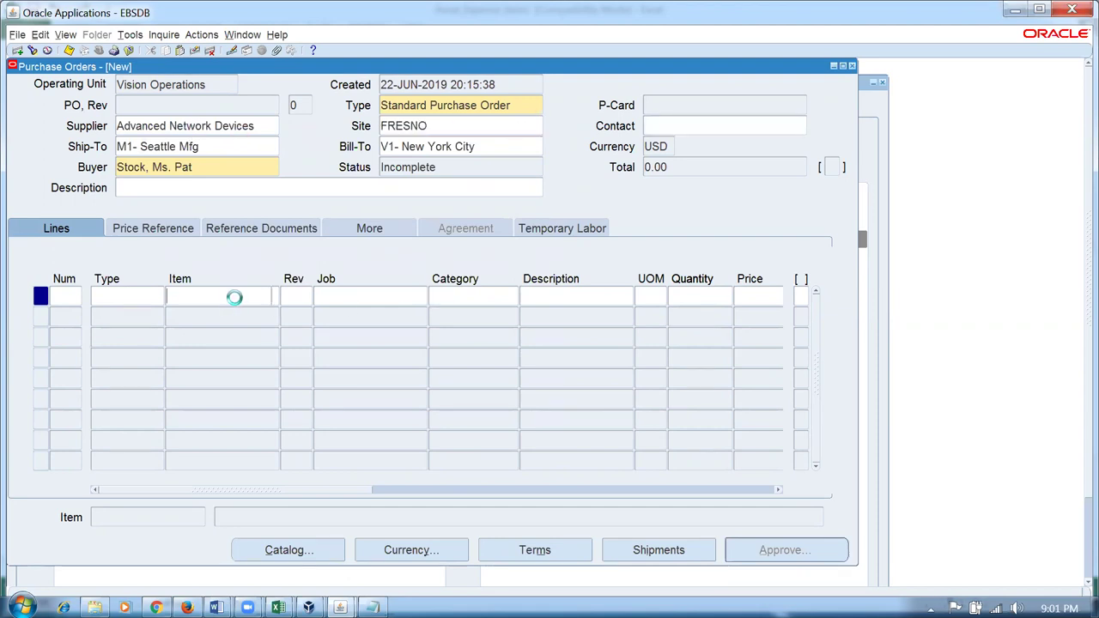
key(Tab)
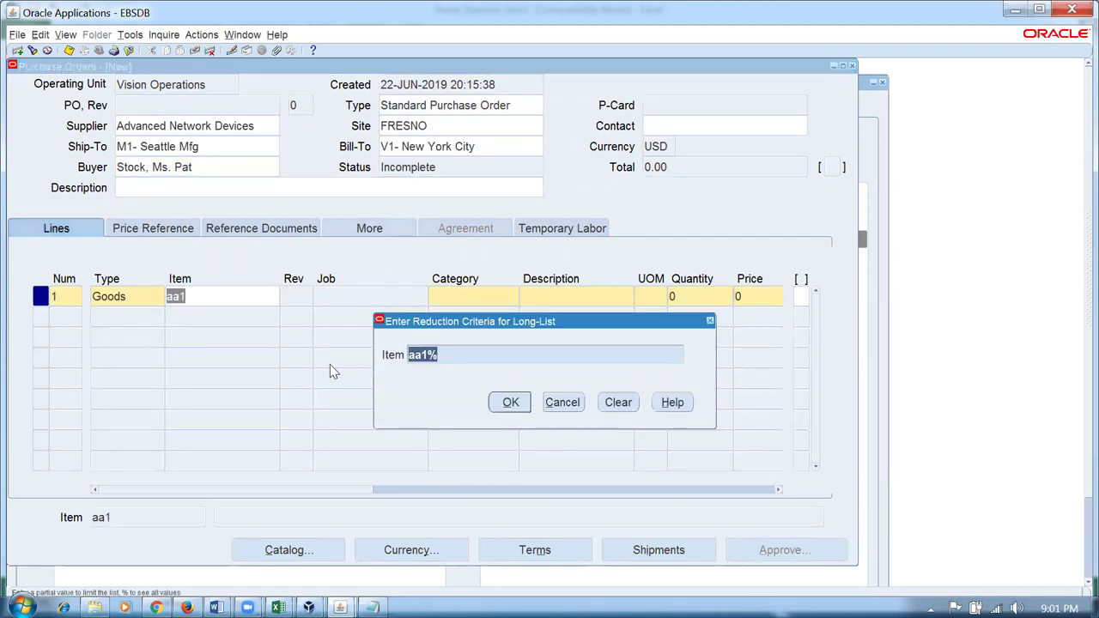
key(Return)
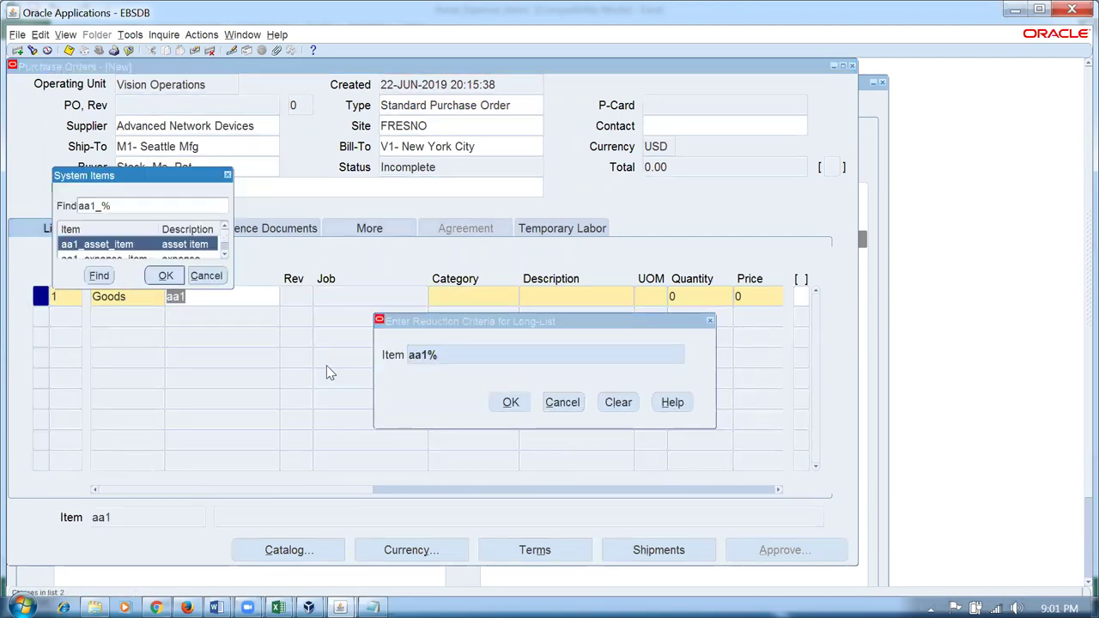
key(Escape)
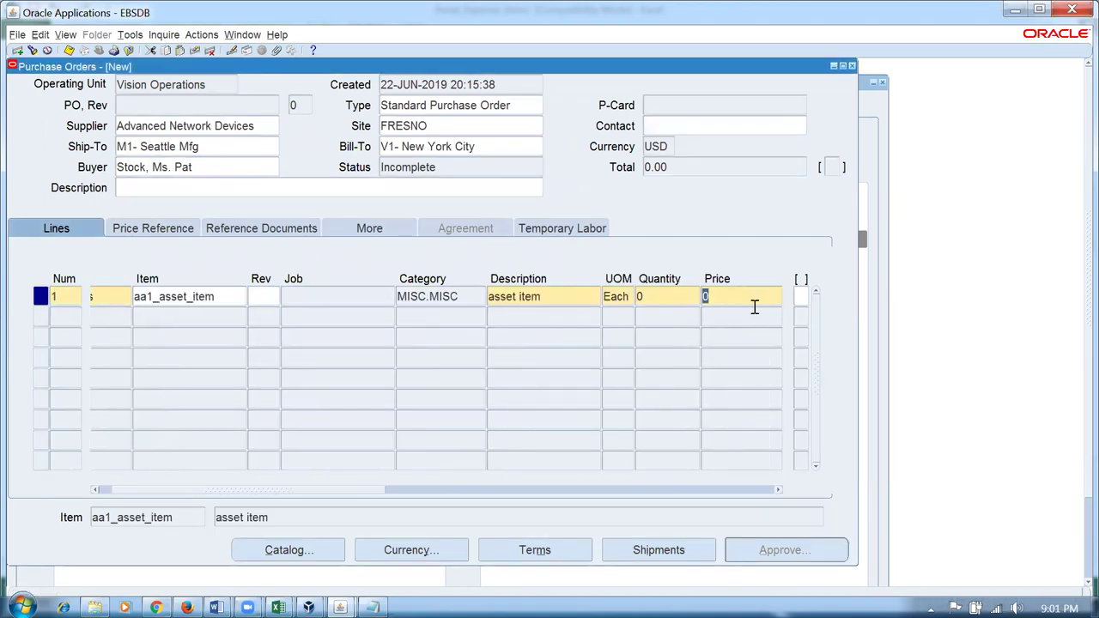
text(1)
key(Tab)
click(588, 303)
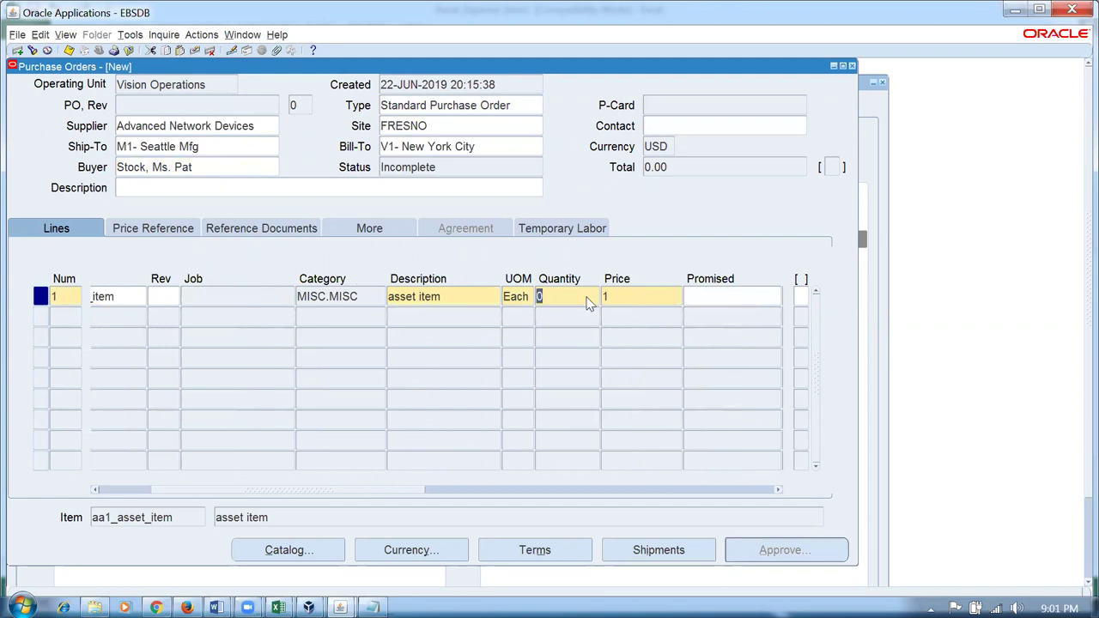
text(1)
key(Tab)
key(alt+s)
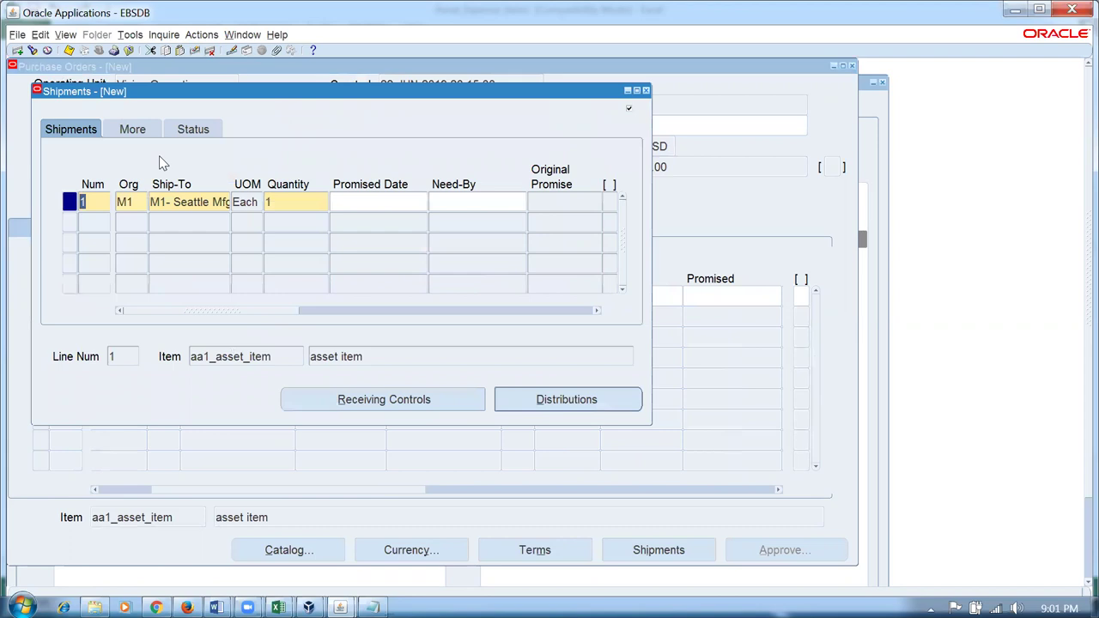
- Give shipment 1 a promised date of 22-JUN-2019 and bring up its Inventory distribution
click(528, 401)
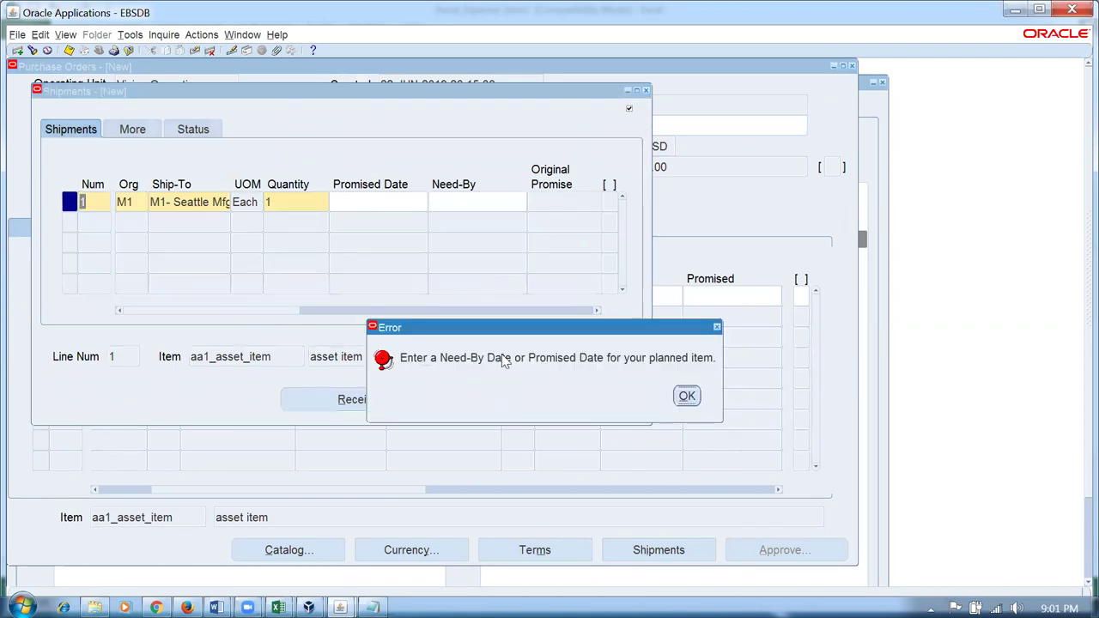
click(687, 396)
click(351, 202)
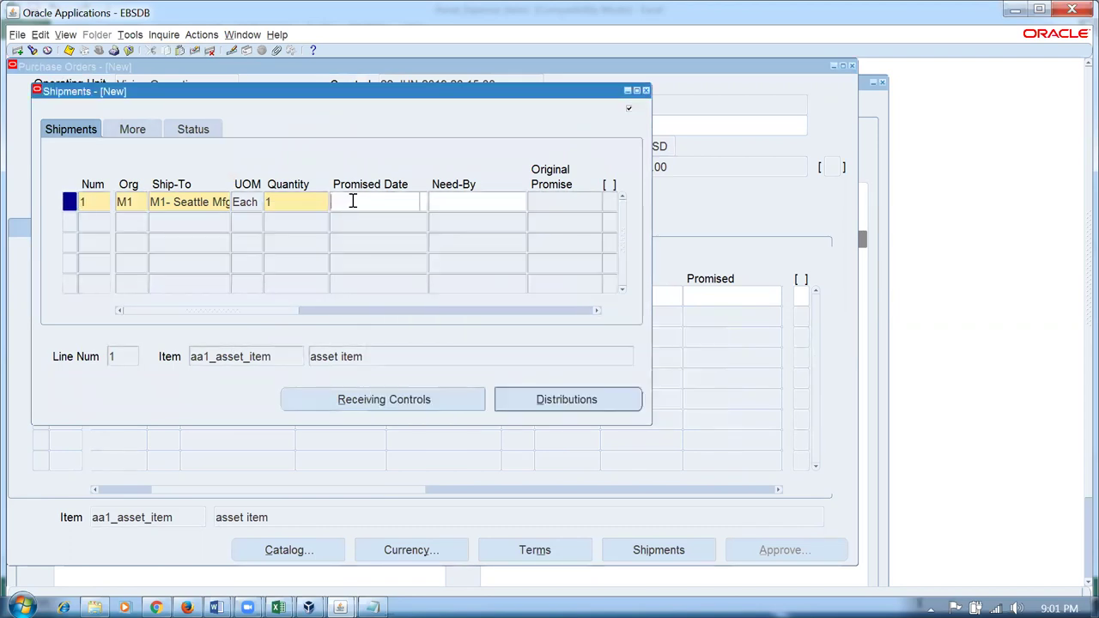
double_click(357, 208)
key(Return)
click(530, 399)
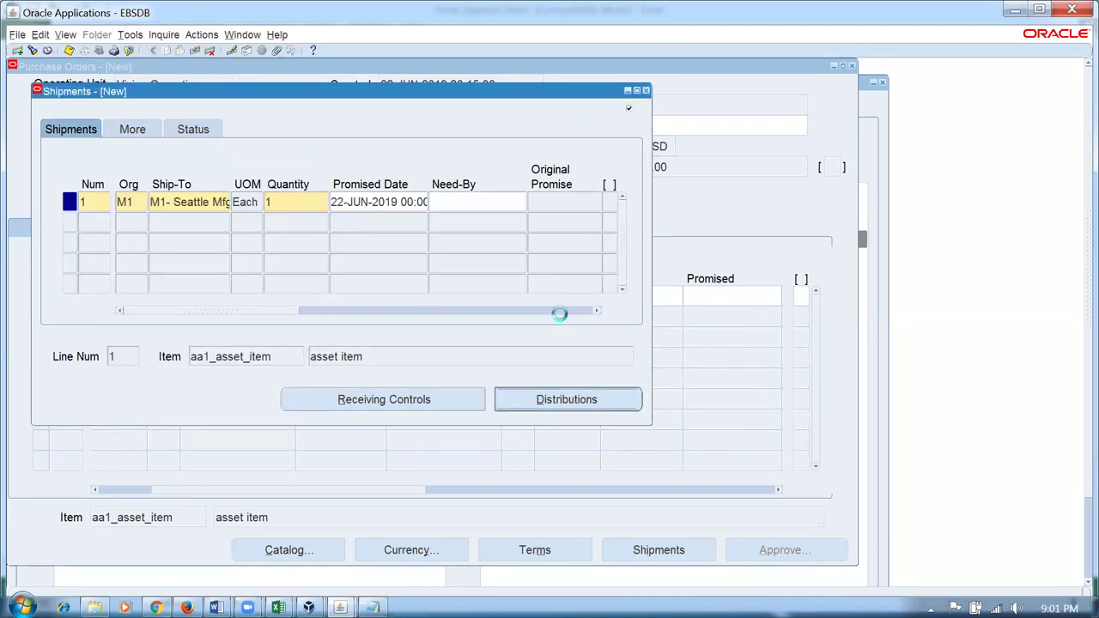
drag(295, 312, 397, 329)
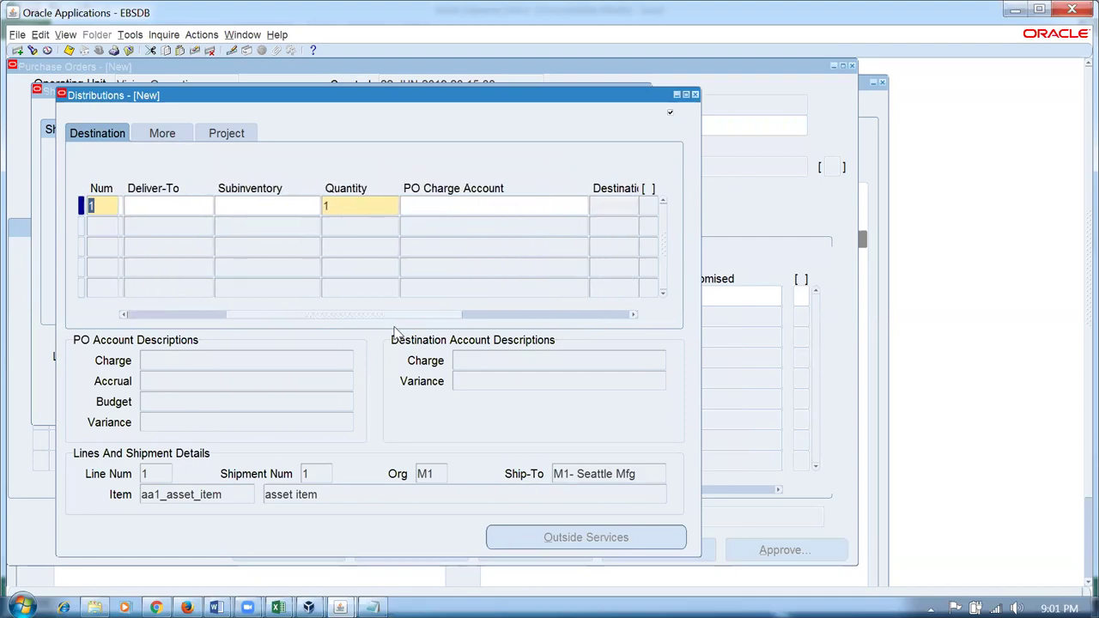
- Set distribution 1's subinventory to Stores, as given in the Excel table's K5
key(alt+Tab)
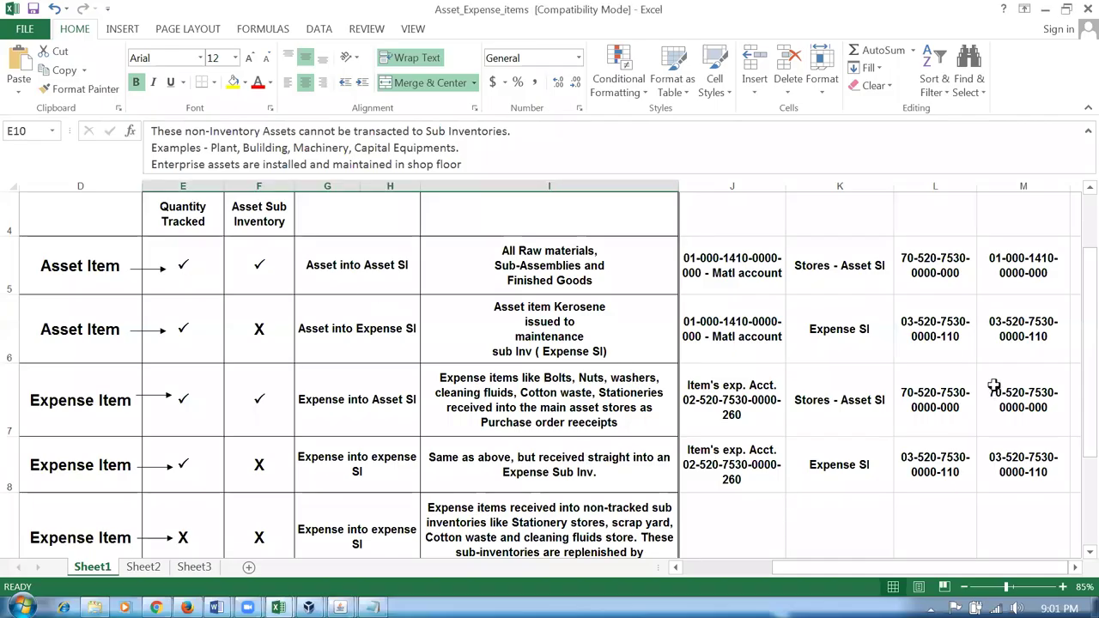
click(868, 273)
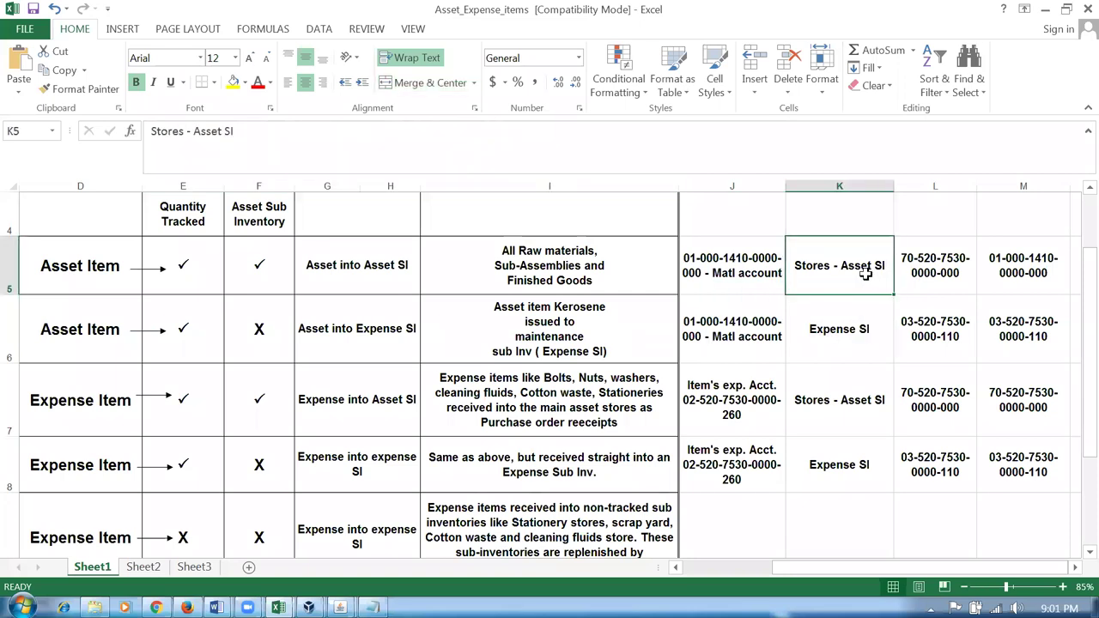
key(alt+Tab)
click(251, 206)
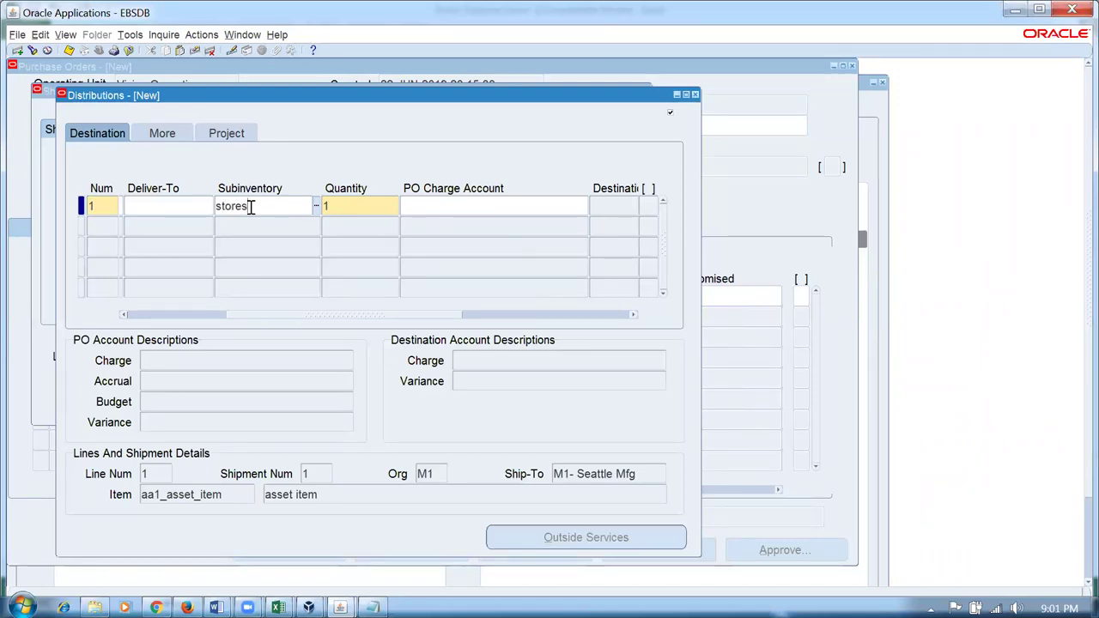
key(Tab)
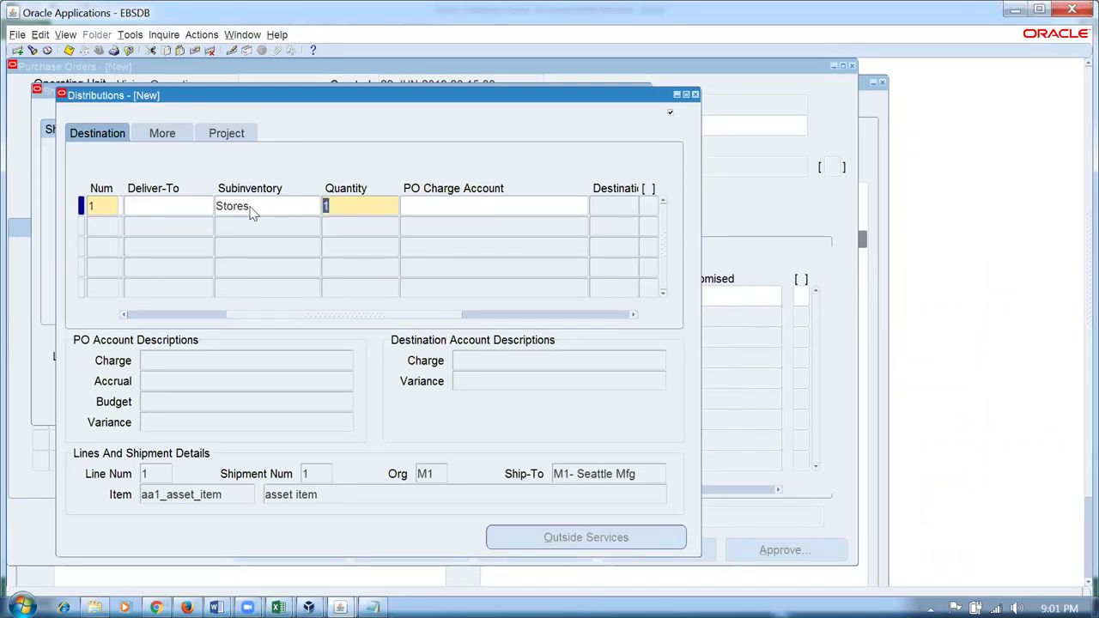
key(alt+Tab)
click(725, 284)
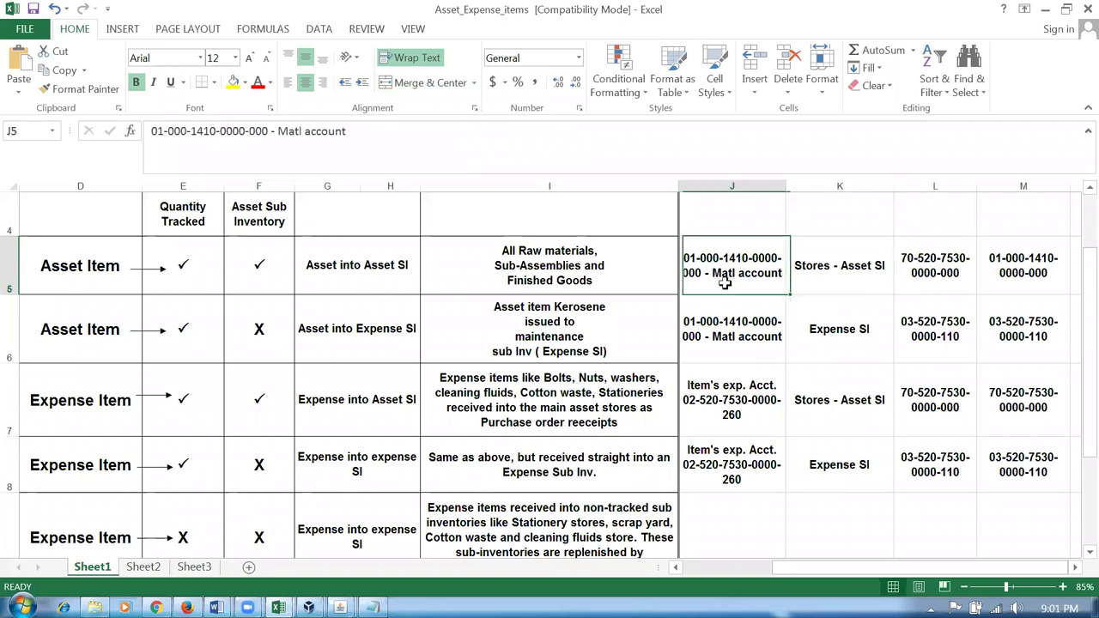
click(840, 287)
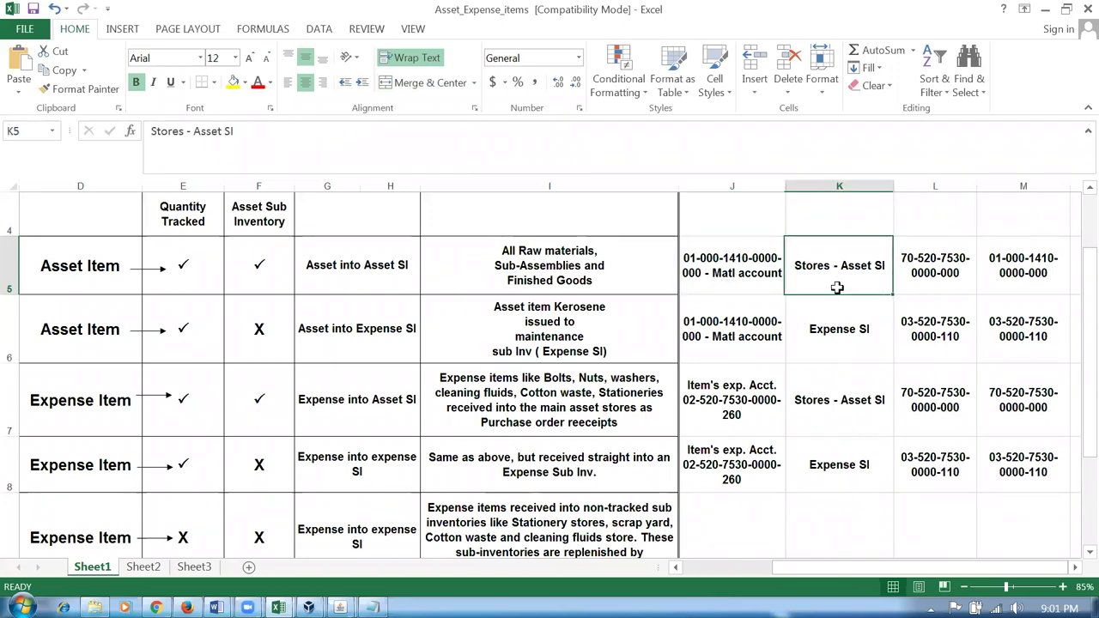
click(720, 275)
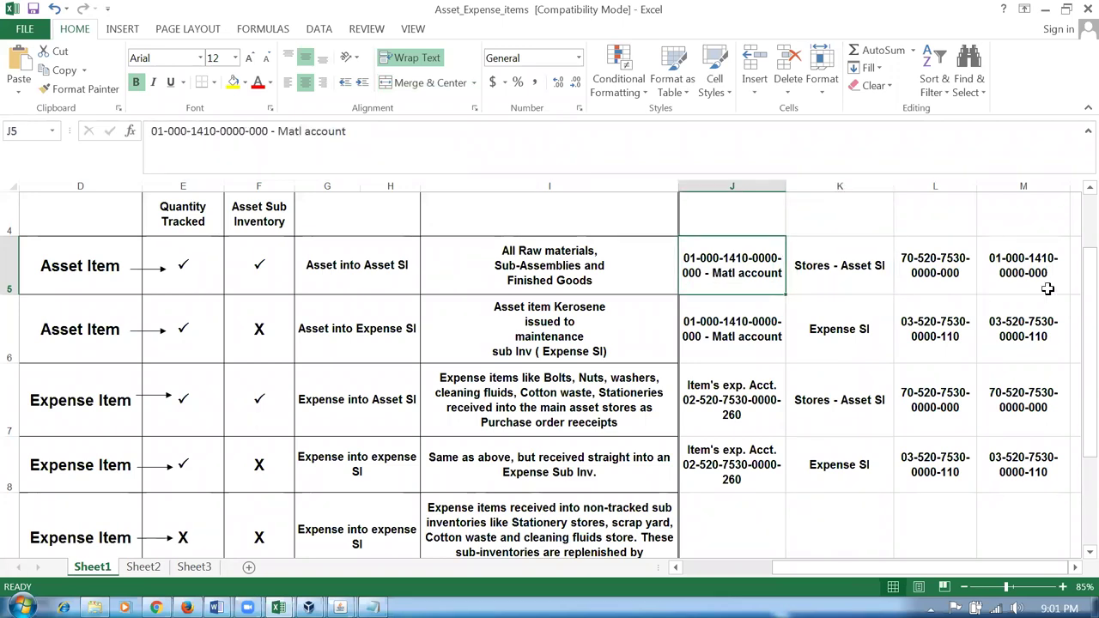
key(alt+Tab)
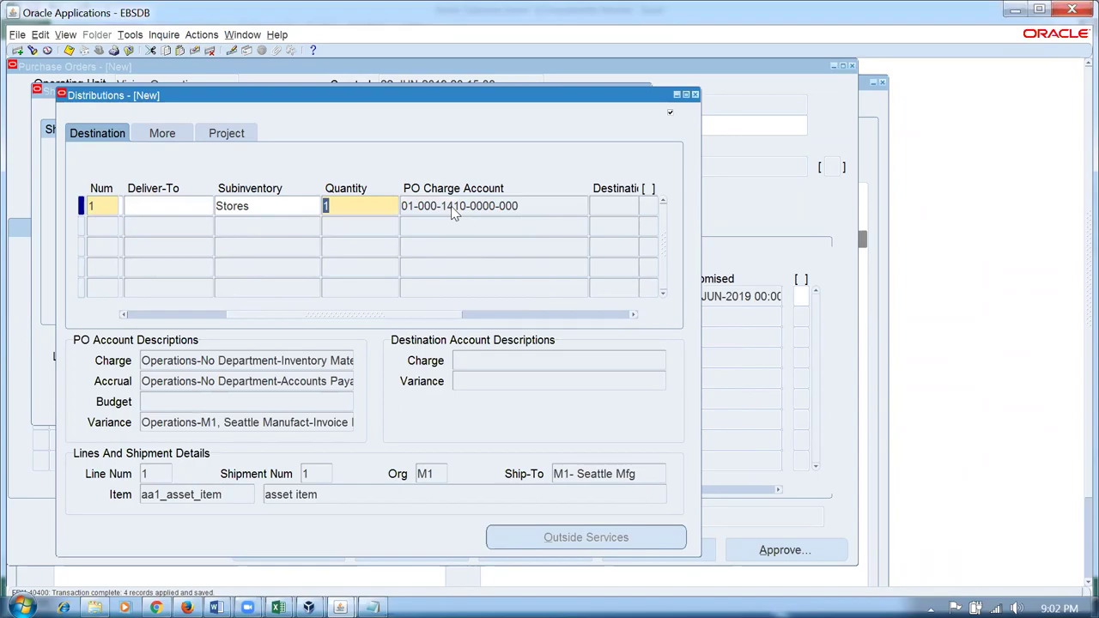
key(alt+Tab)
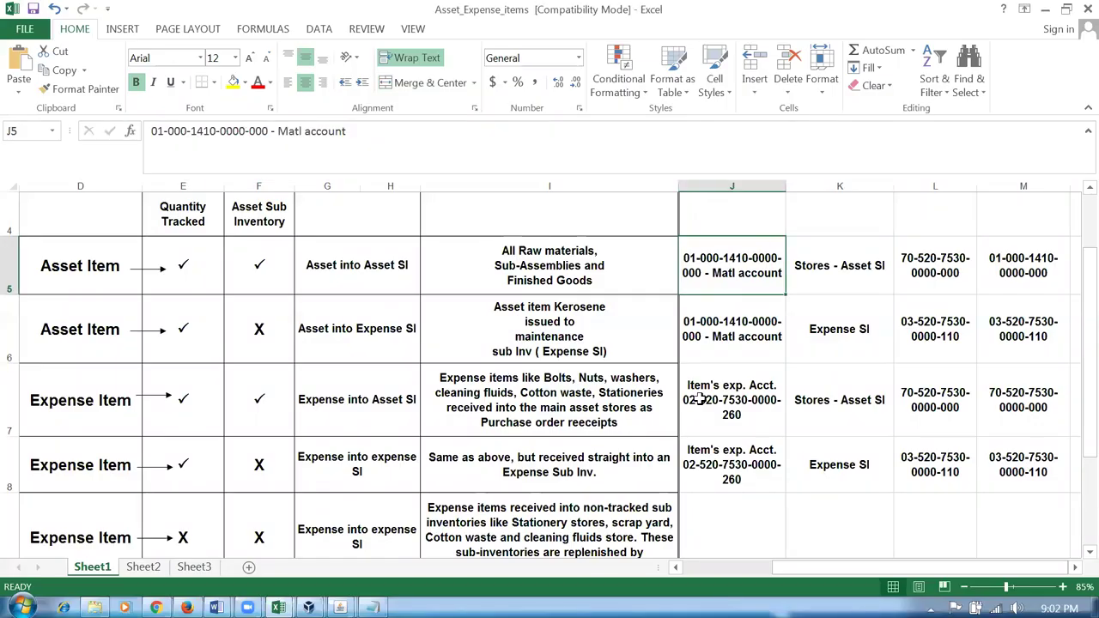
click(820, 342)
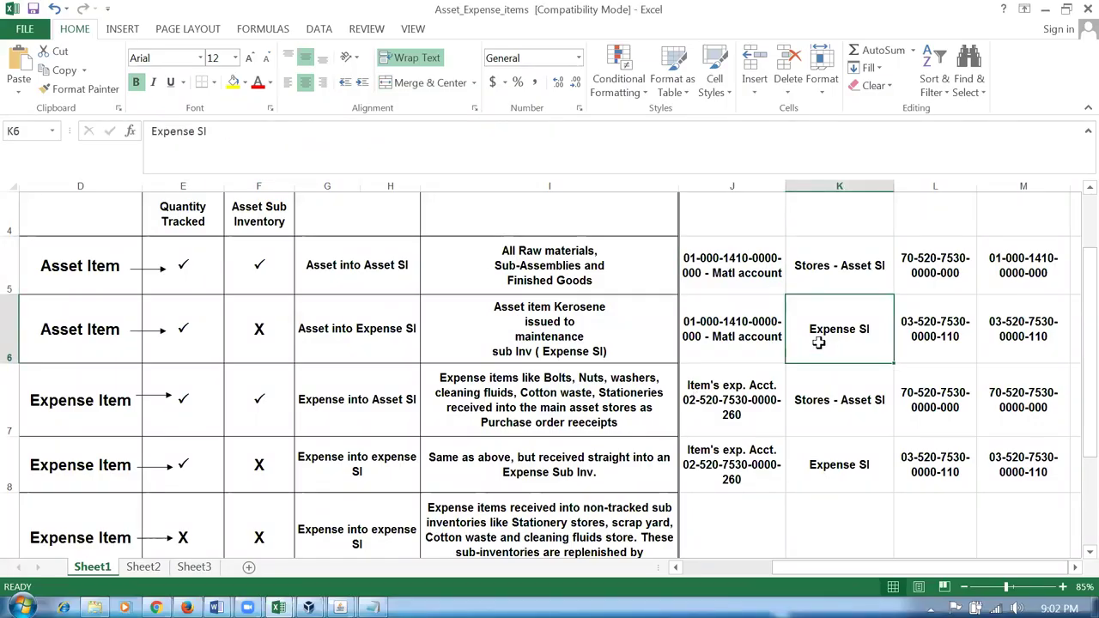
click(915, 329)
click(1023, 341)
- Copy Expense SI from K6 and change the distribution's subinventory to Expense_SI
click(854, 330)
key(ctrl+c)
key(alt+Tab)
double_click(257, 206)
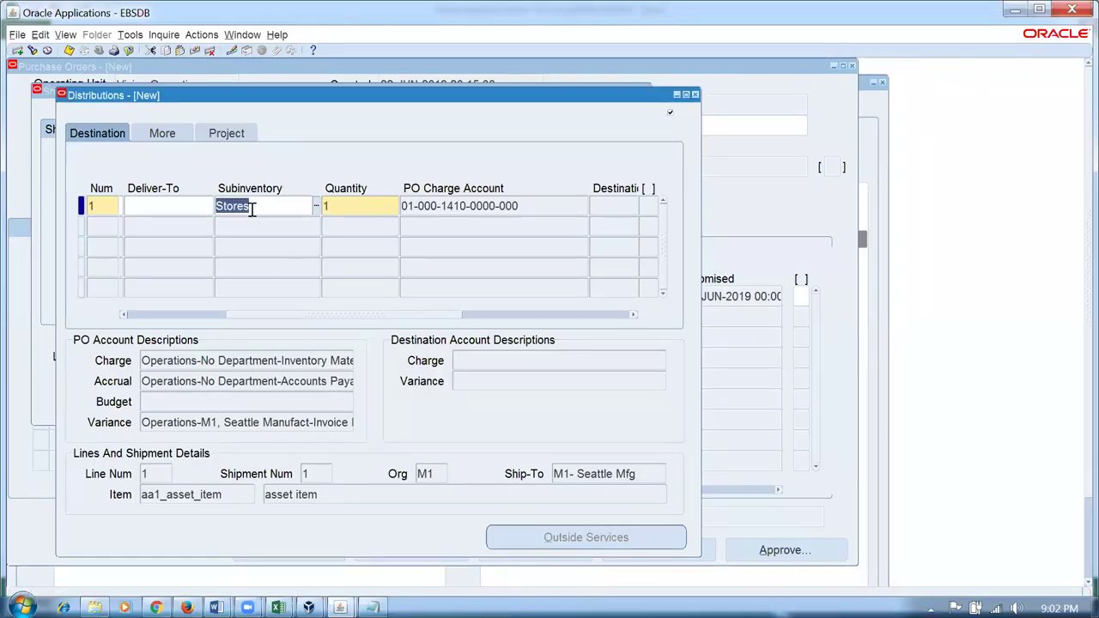
text(ense_SI)
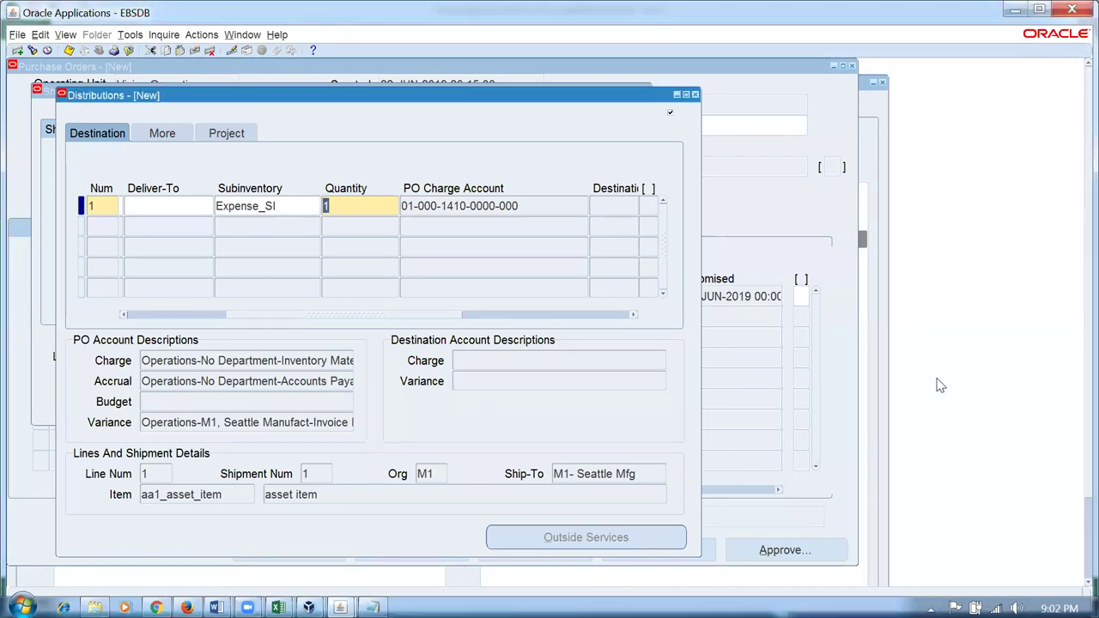
key(alt+Tab)
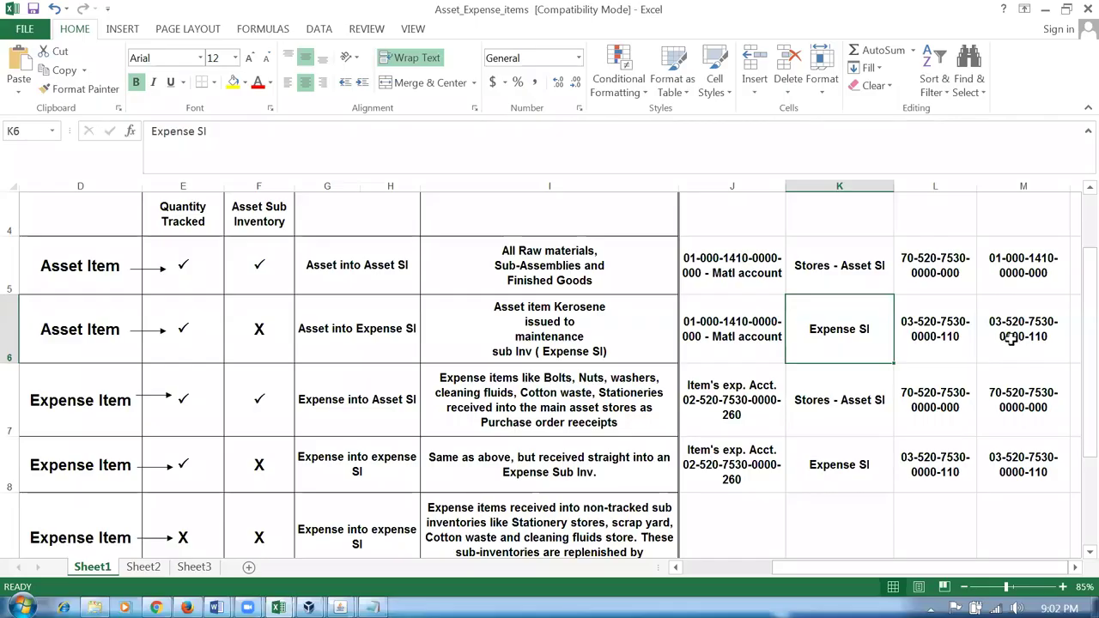
key(alt+Tab)
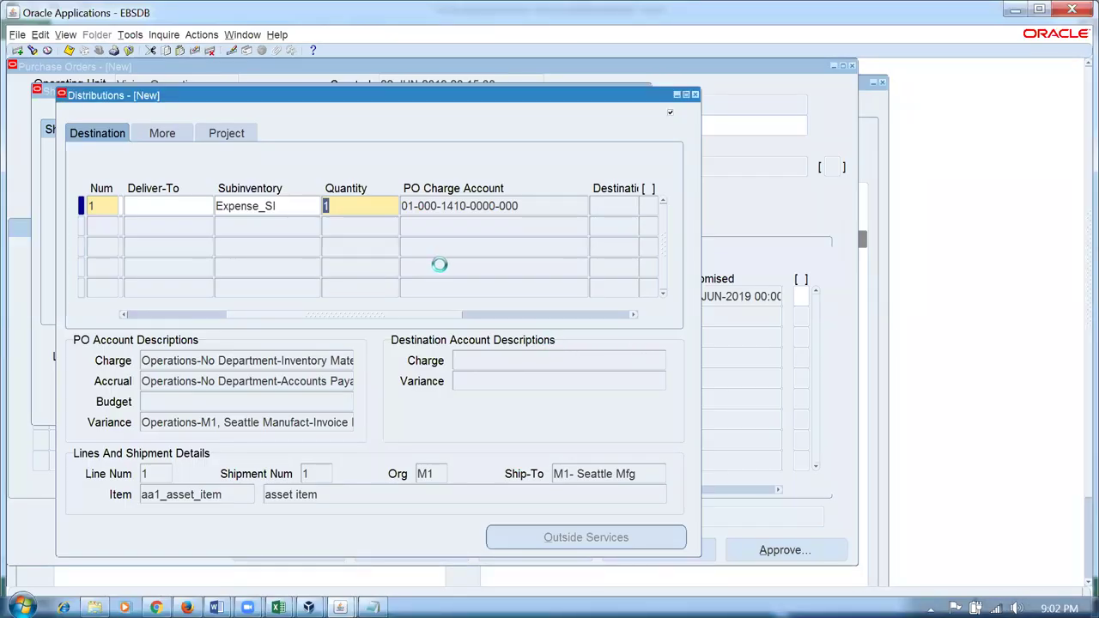
click(481, 211)
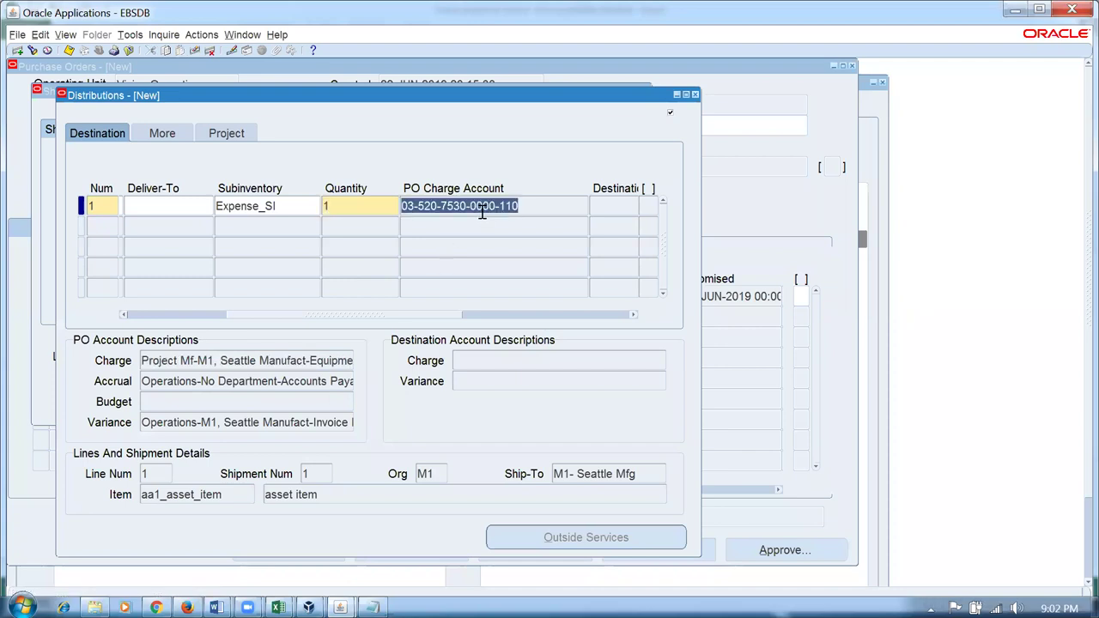
key(alt+Tab)
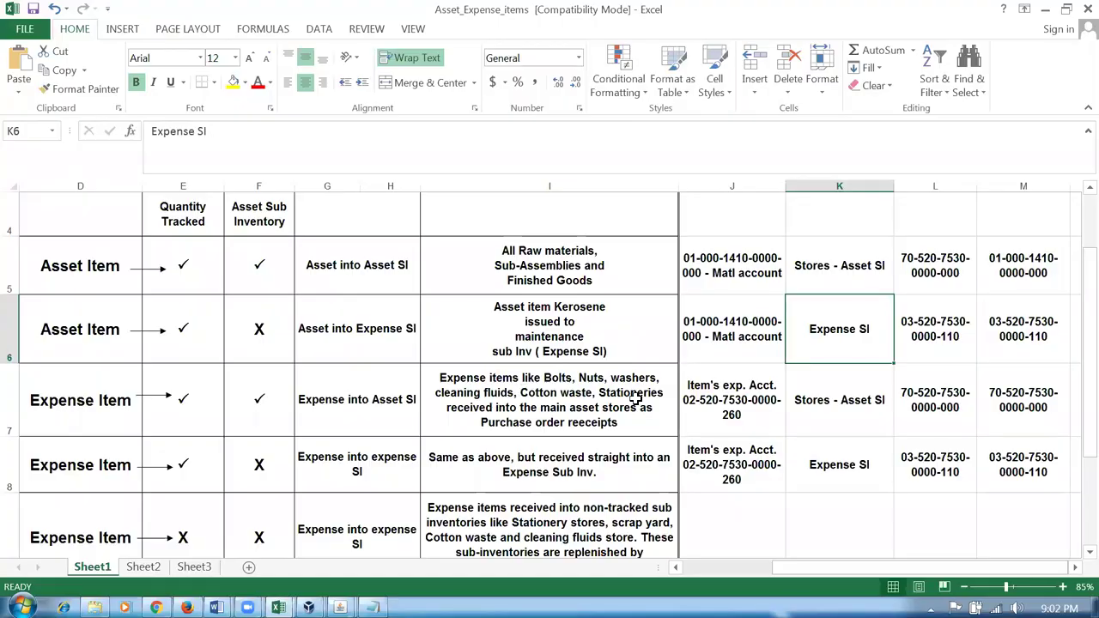
key(alt+Tab)
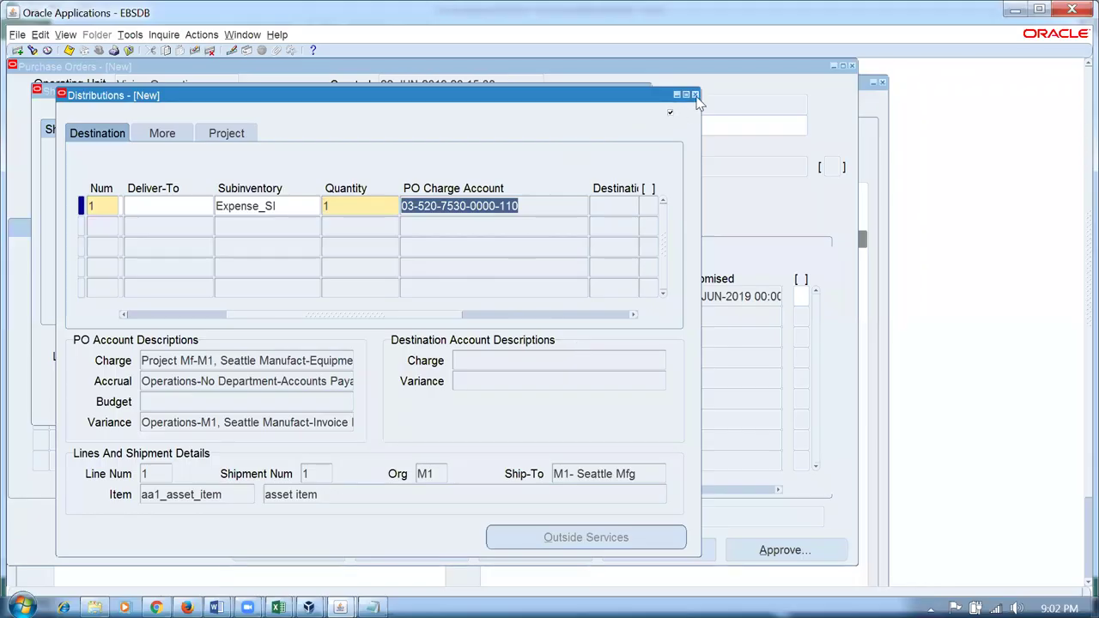
click(695, 95)
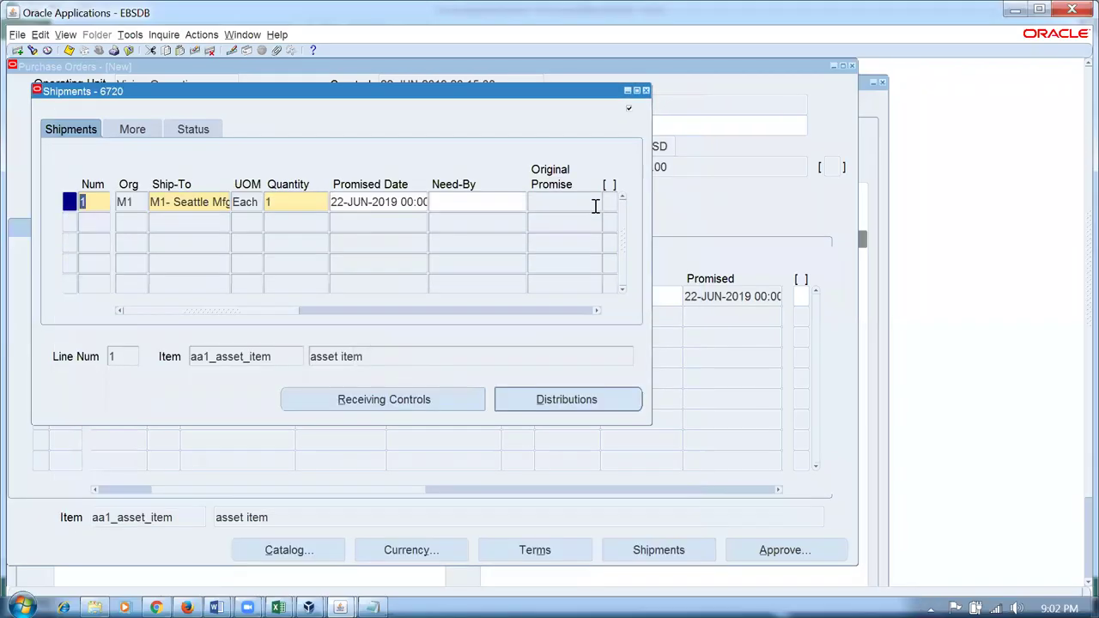
click(646, 91)
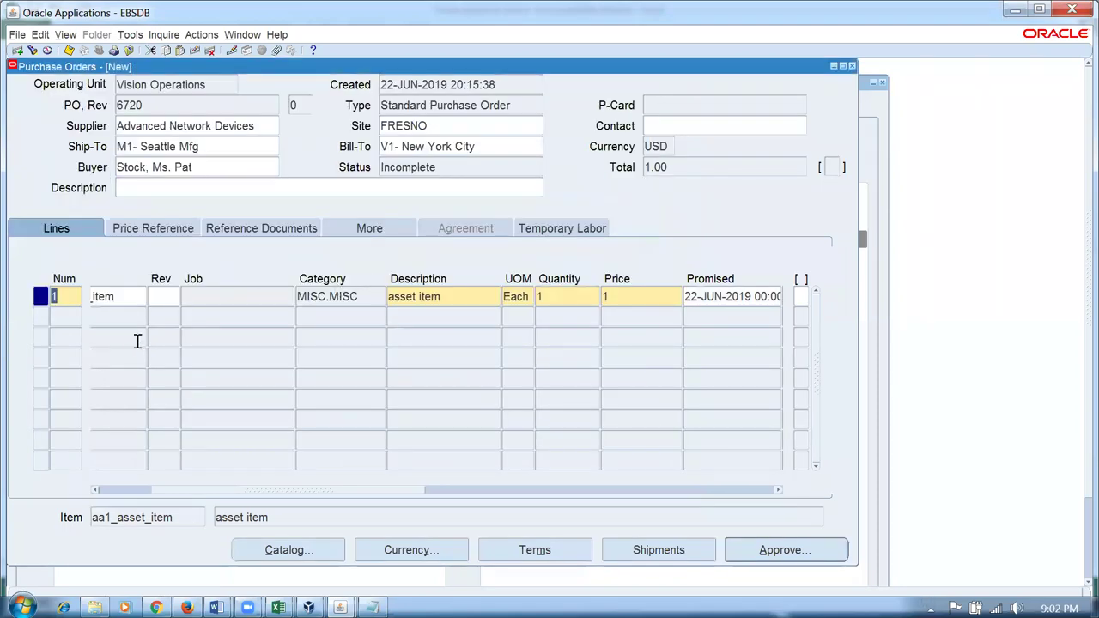
- Add line 2 for aa1_expense_item with quantity 1 and price 1
click(96, 490)
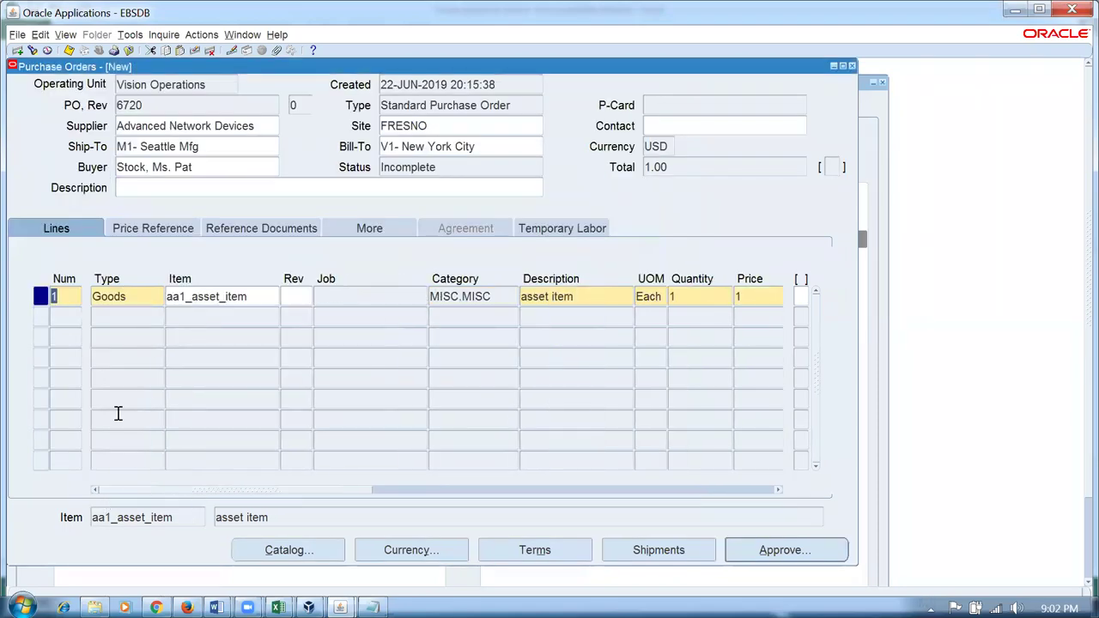
click(67, 318)
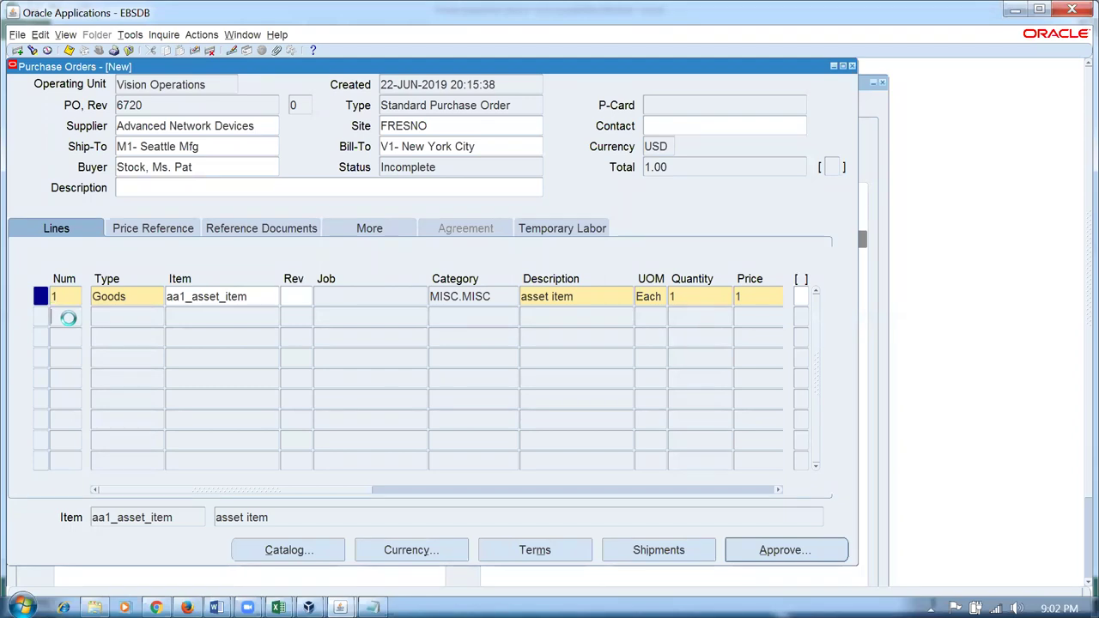
click(218, 316)
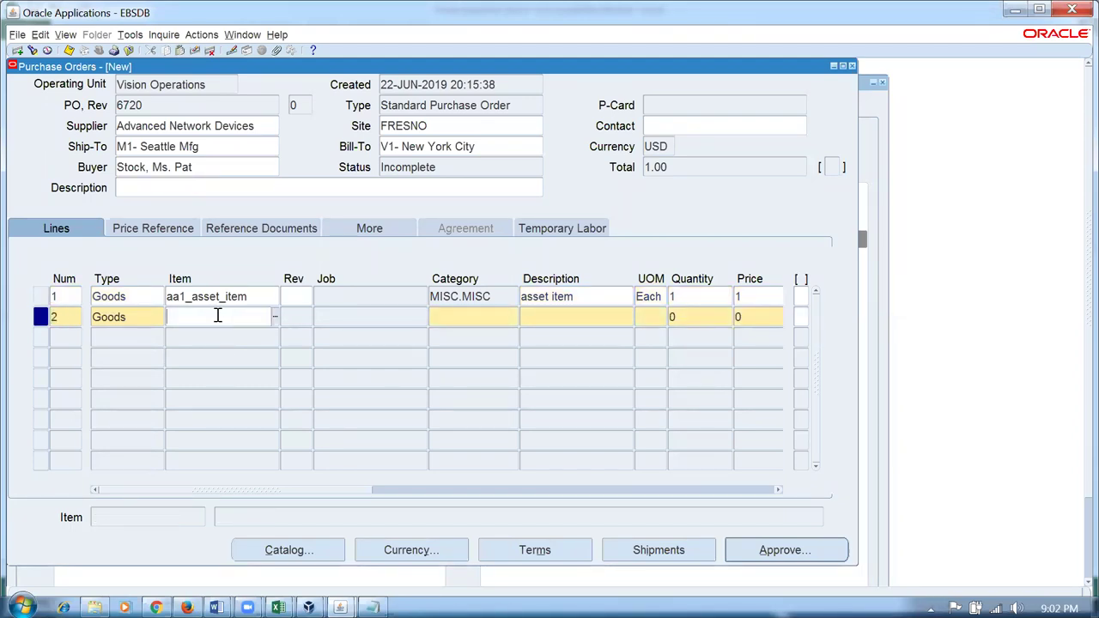
text(aa1%)
key(Tab)
key(Down)
key(Return)
key(Tab)
key(Tab)
key(Tab)
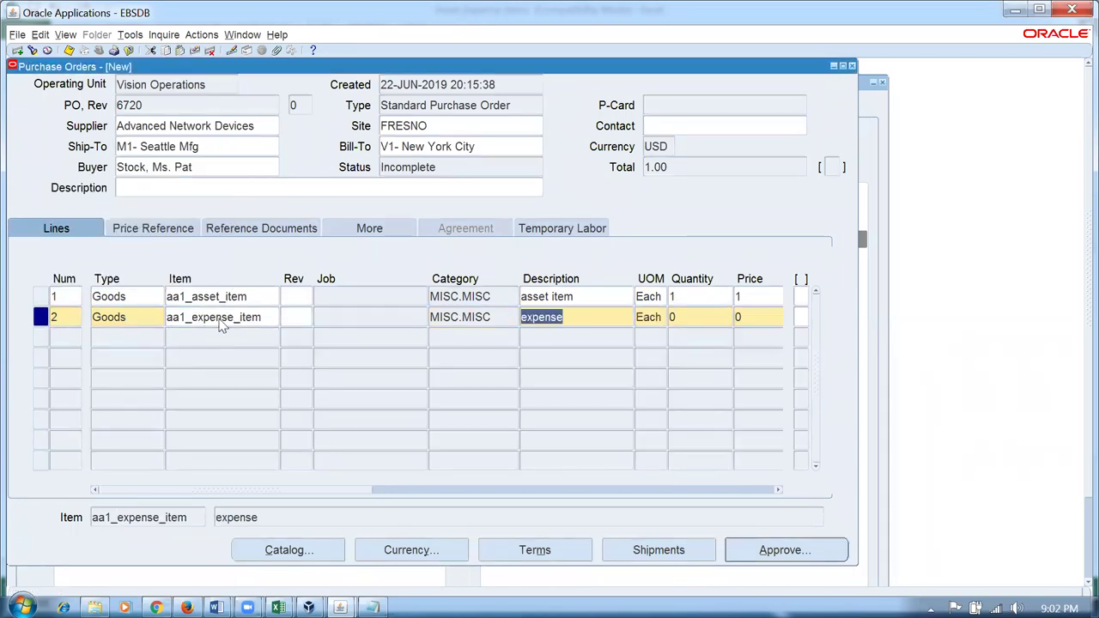
text(1)
key(Tab)
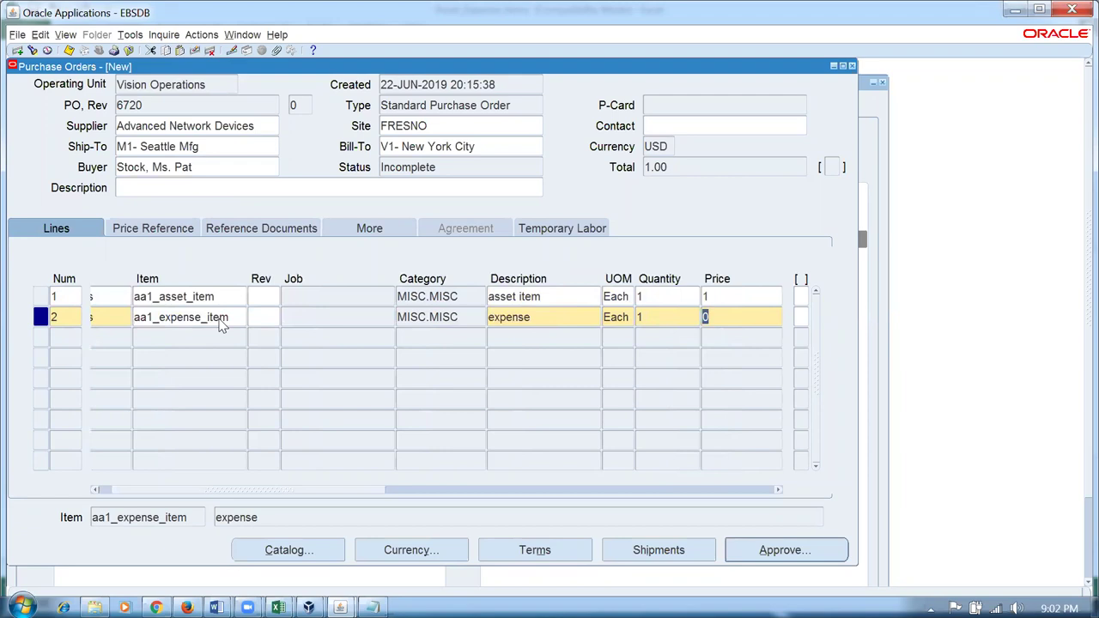
text(1)
key(Tab)
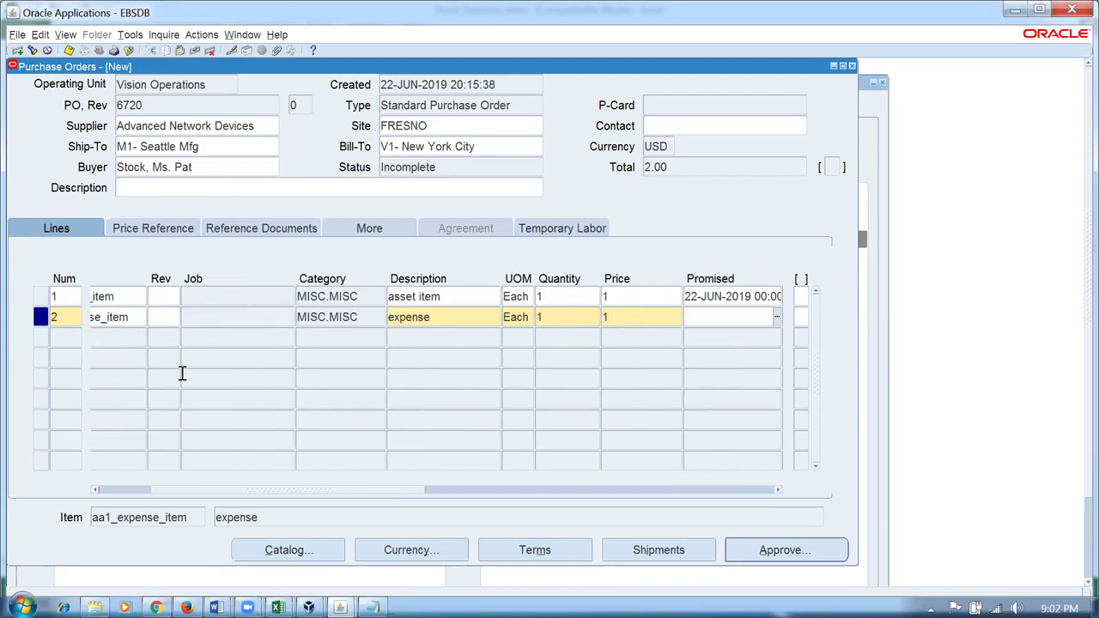
- Set line 2's shipment promised date to 22-JUN-2019 and open its distributions
click(704, 557)
click(594, 402)
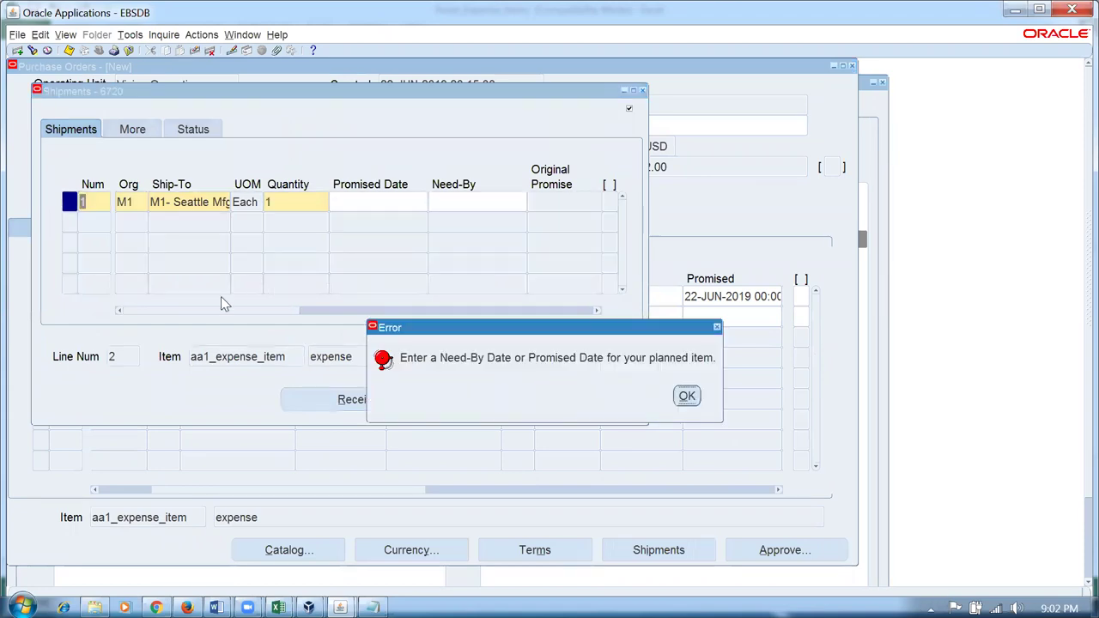
click(687, 395)
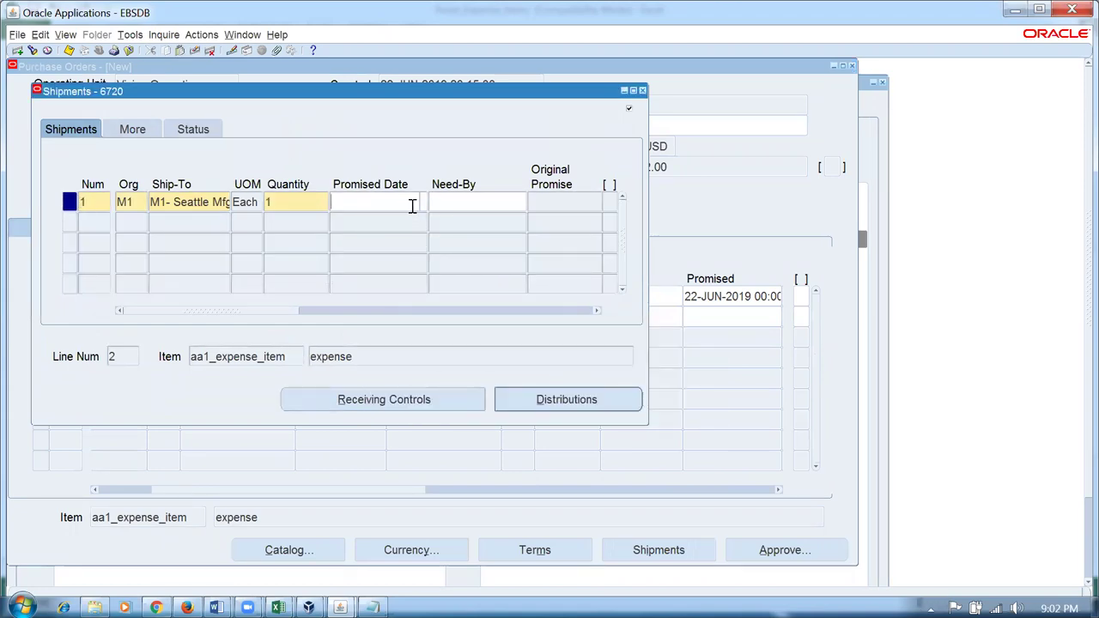
double_click(412, 206)
key(Return)
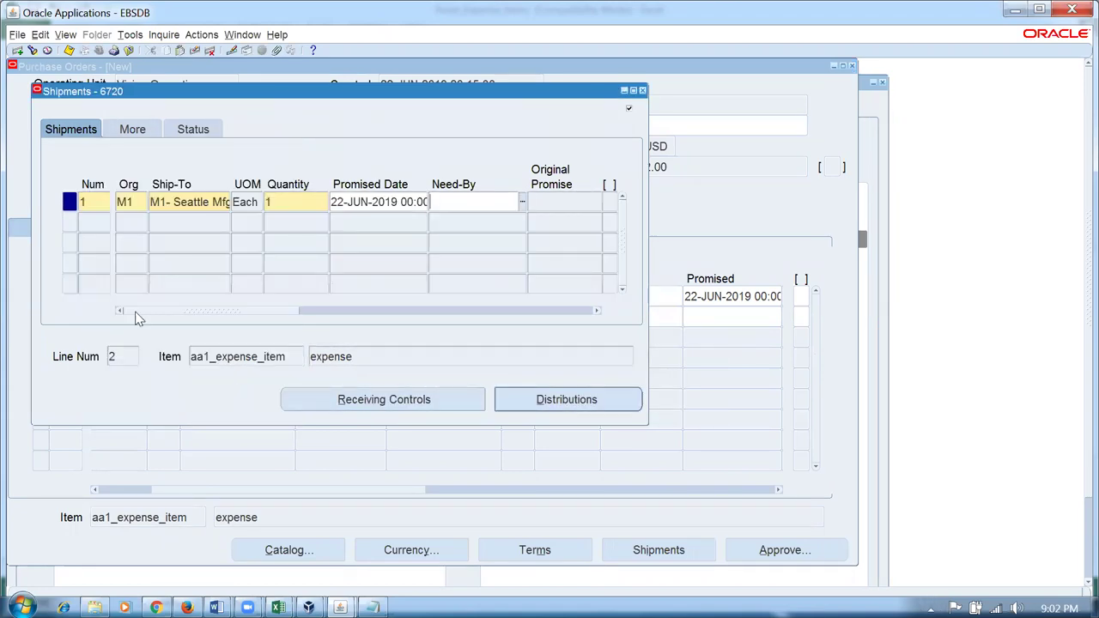
click(530, 398)
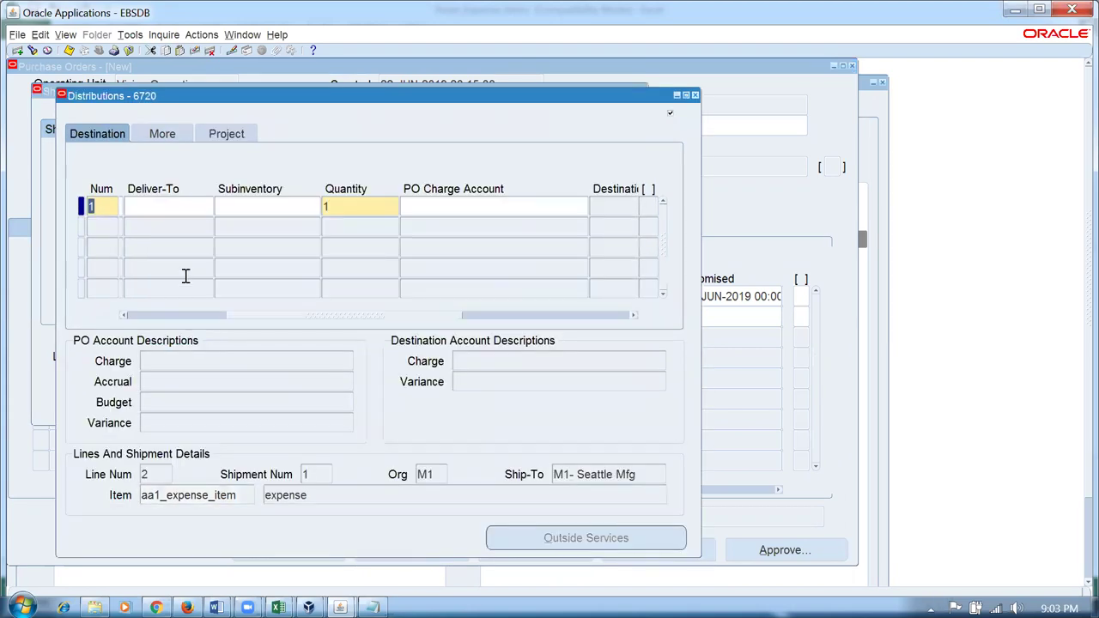
click(283, 212)
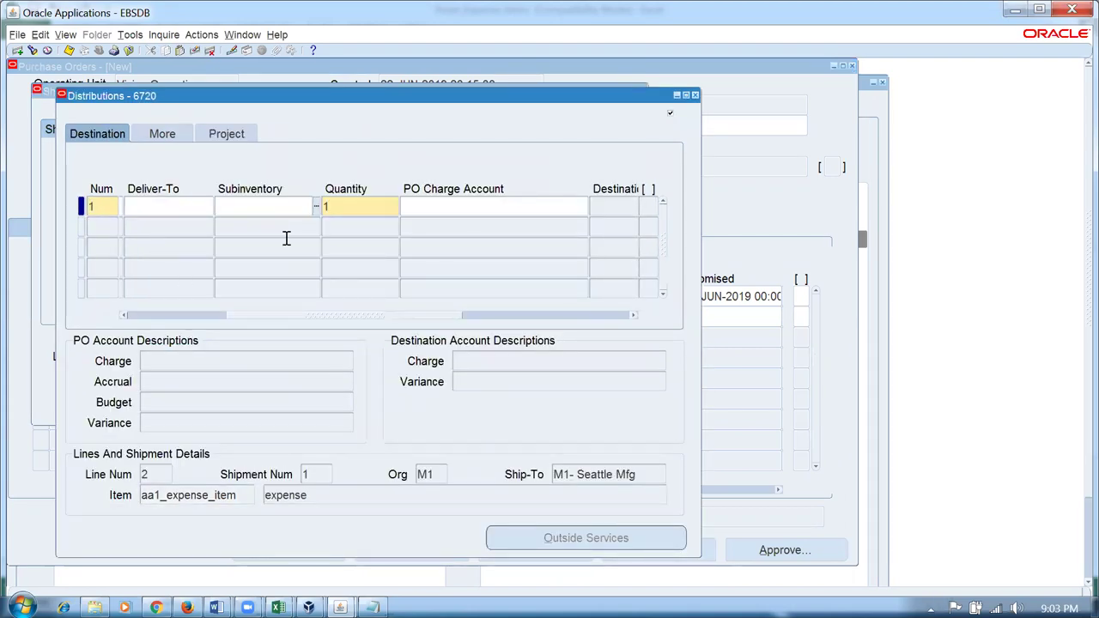
key(alt+Tab)
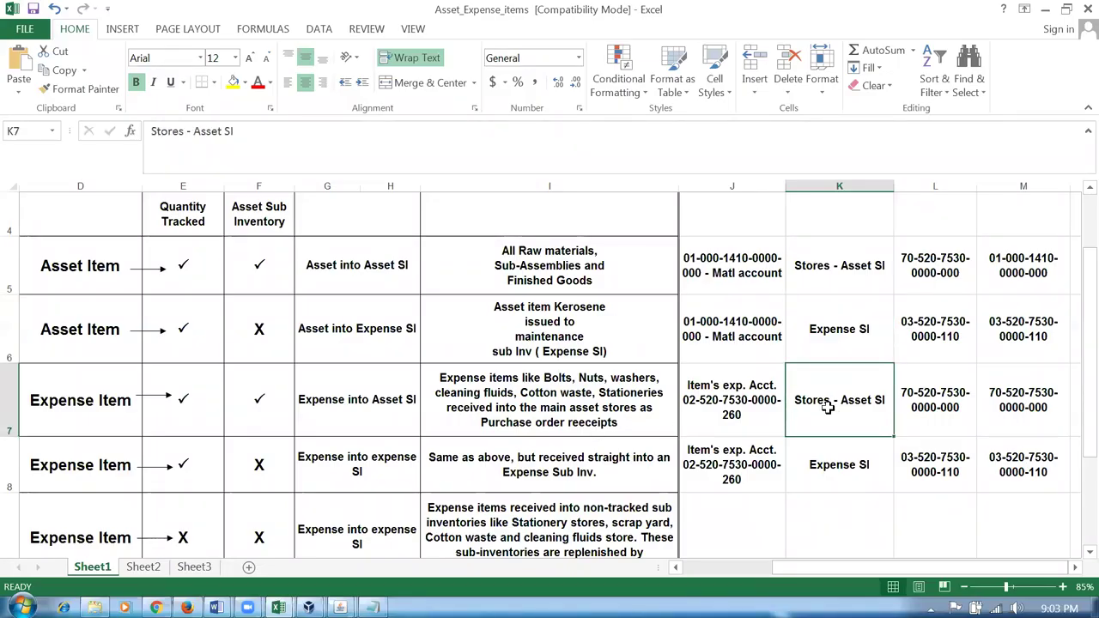
- Read the Expense into Asset SI accounts in cells J7 and L7
click(726, 418)
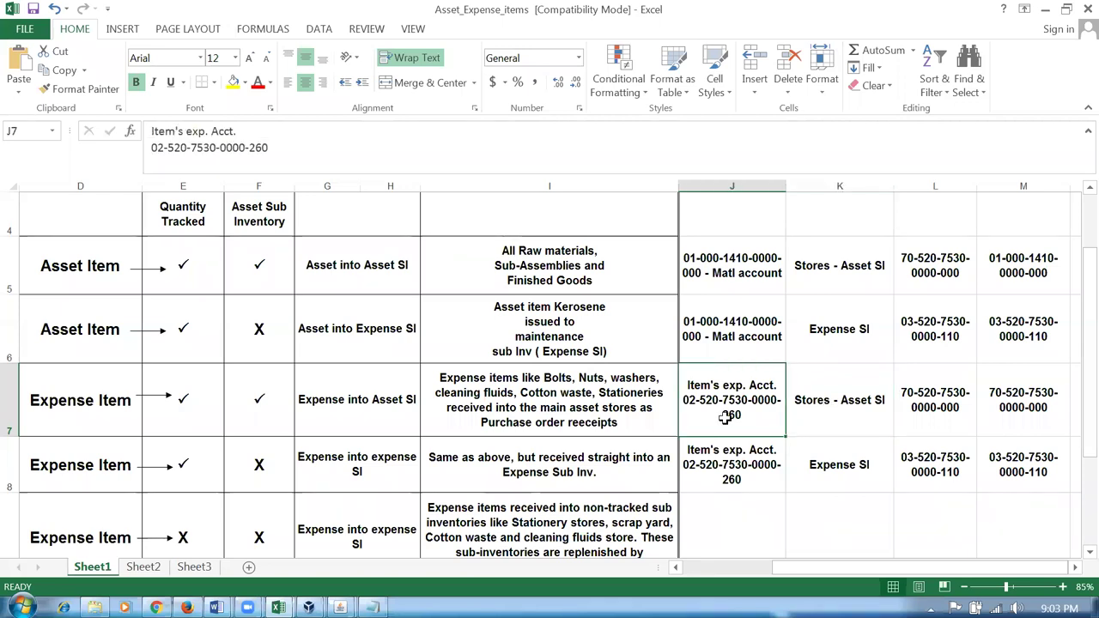
click(942, 416)
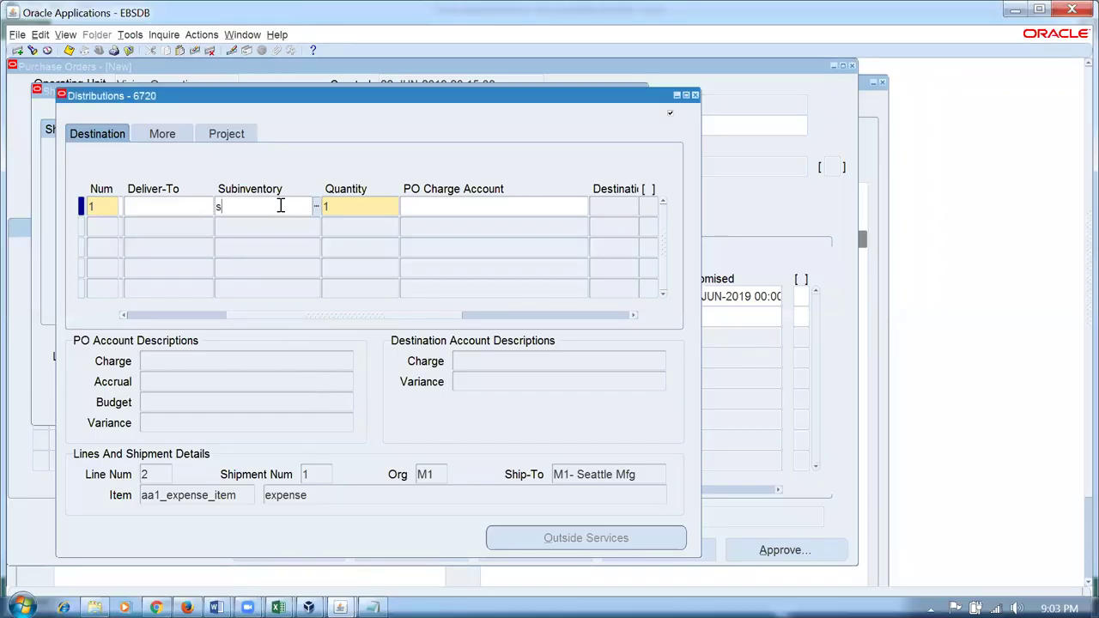
key(Tab)
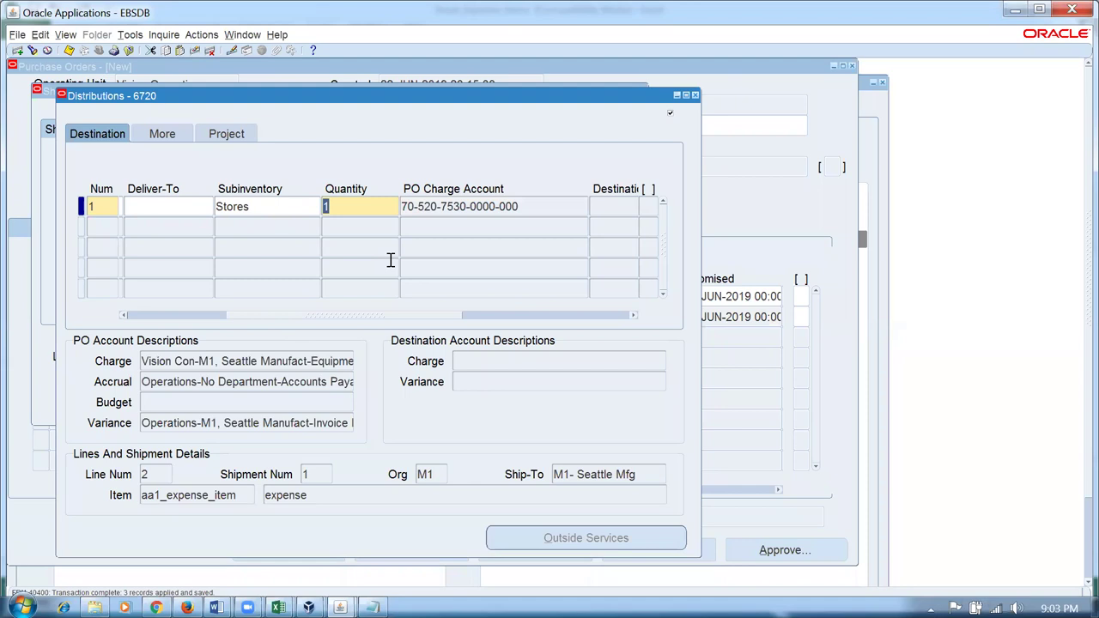
double_click(488, 212)
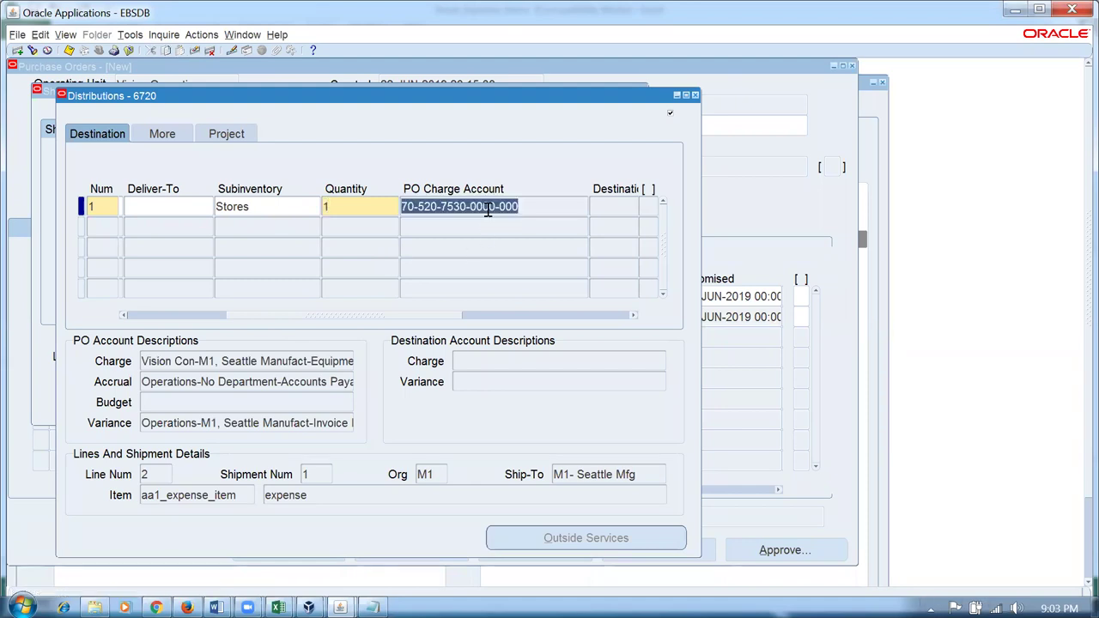
key(alt+Tab)
click(1015, 409)
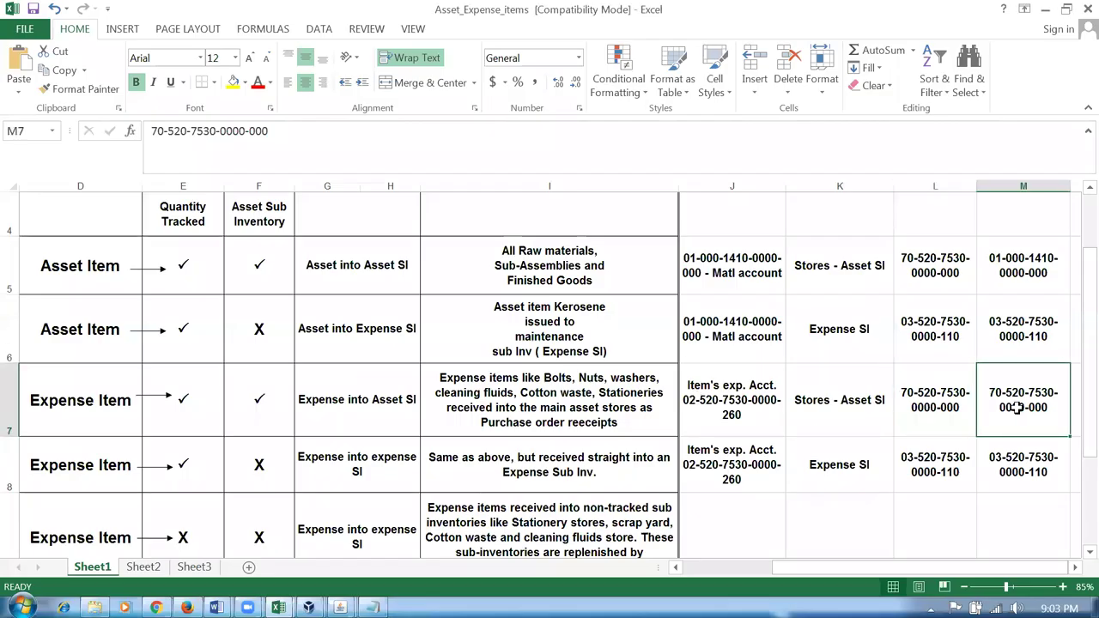
click(848, 472)
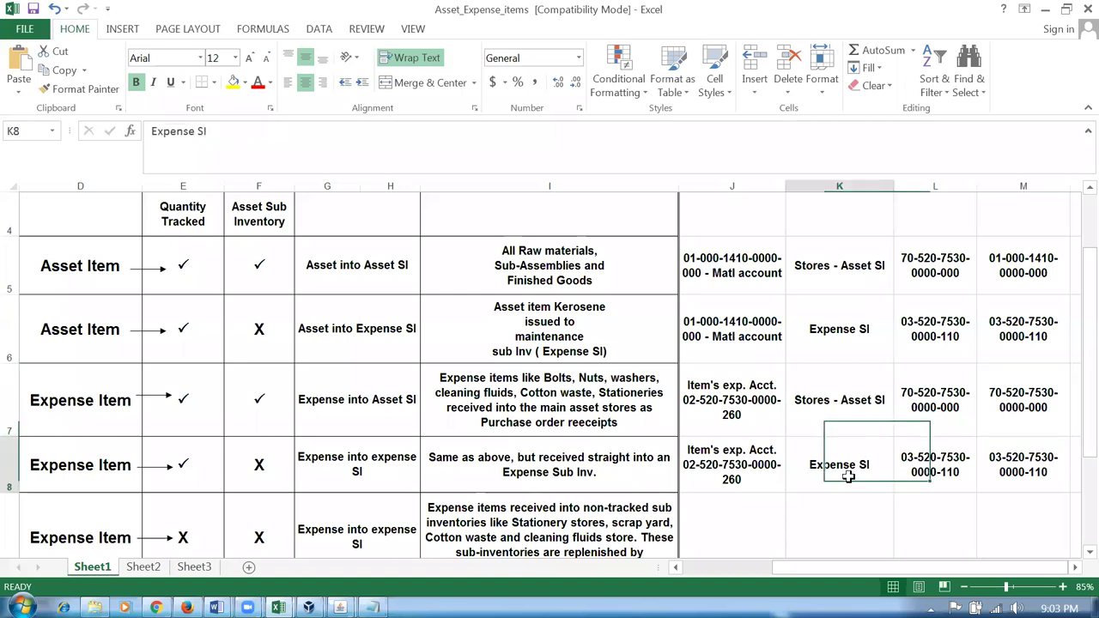
click(949, 475)
click(1011, 473)
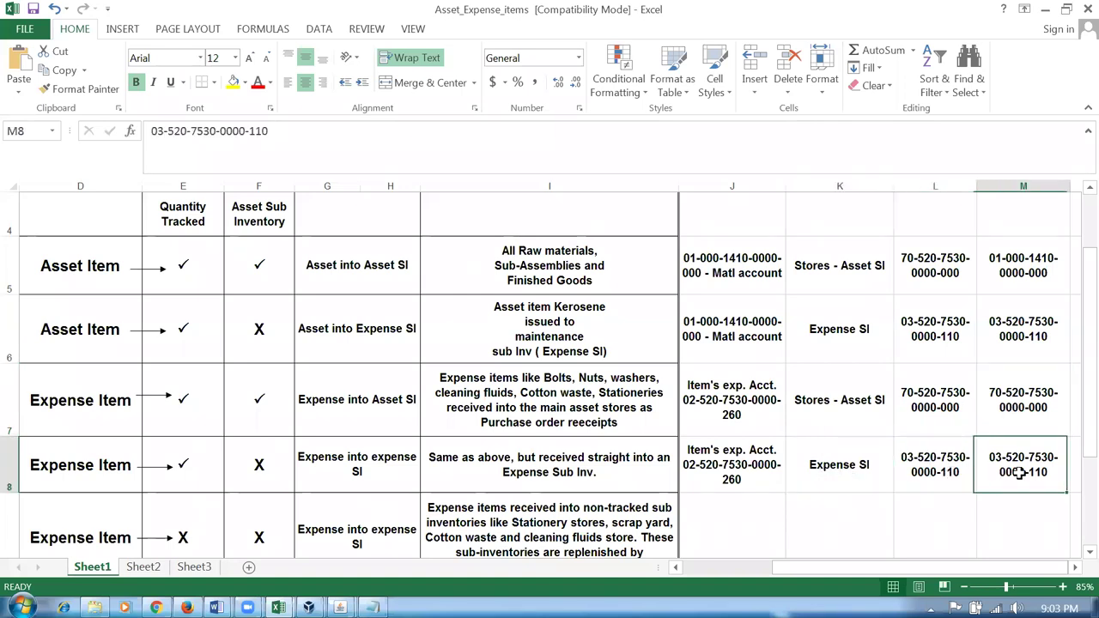
click(1002, 403)
- Change line 2's distribution subinventory to Expense_SI and save
key(alt+Tab)
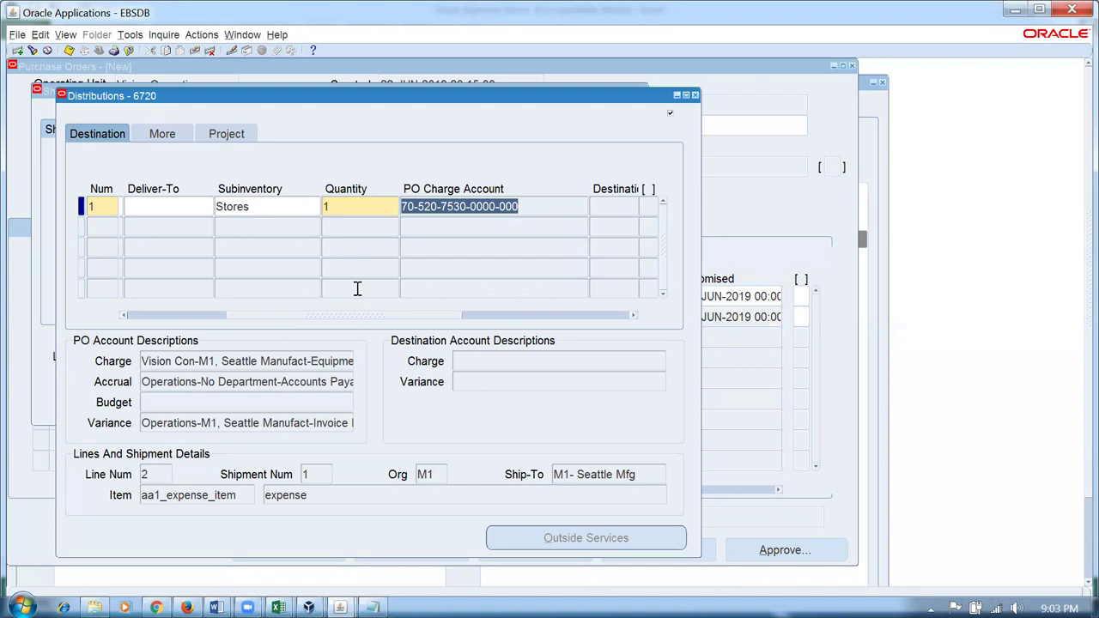
click(282, 214)
text(Ex)
key(Tab)
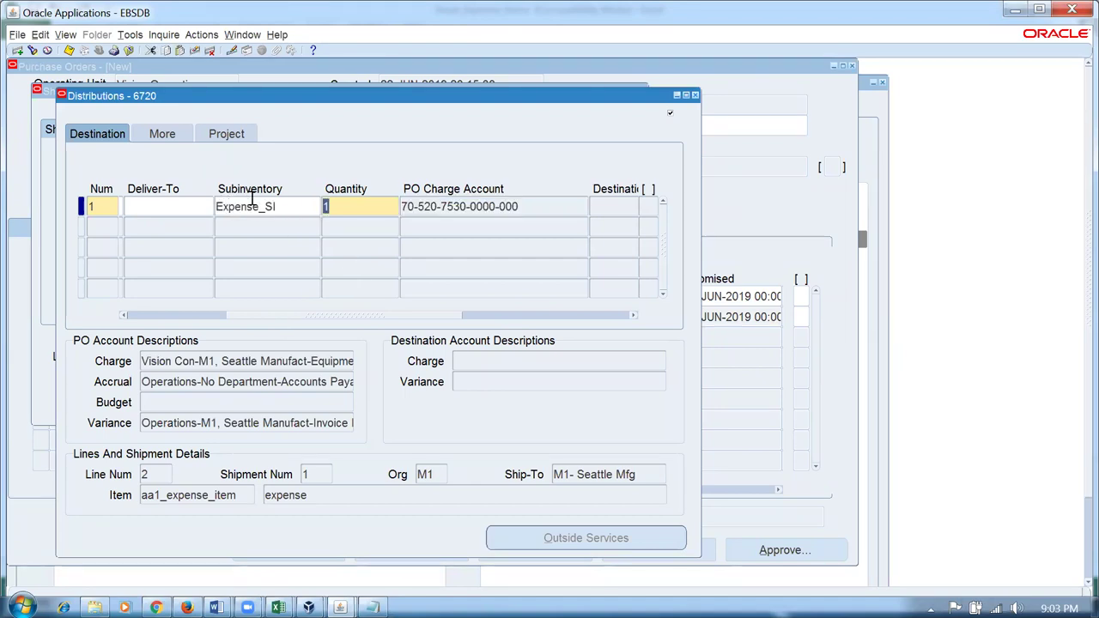
key(ctrl+s)
click(468, 206)
key(shift+Home)
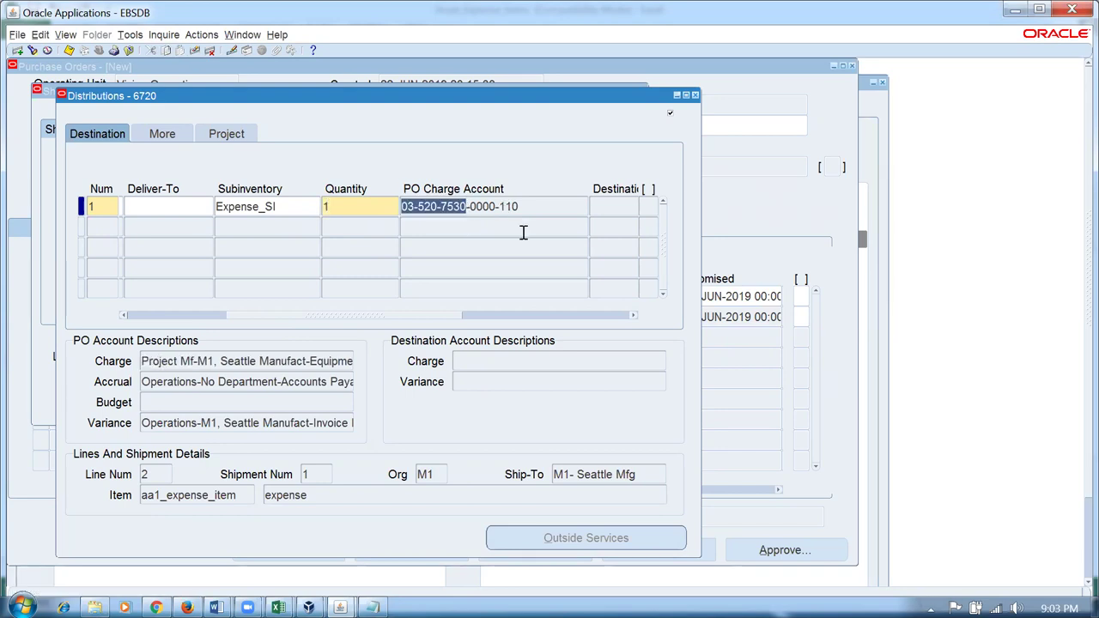
key(alt+Tab)
click(1039, 464)
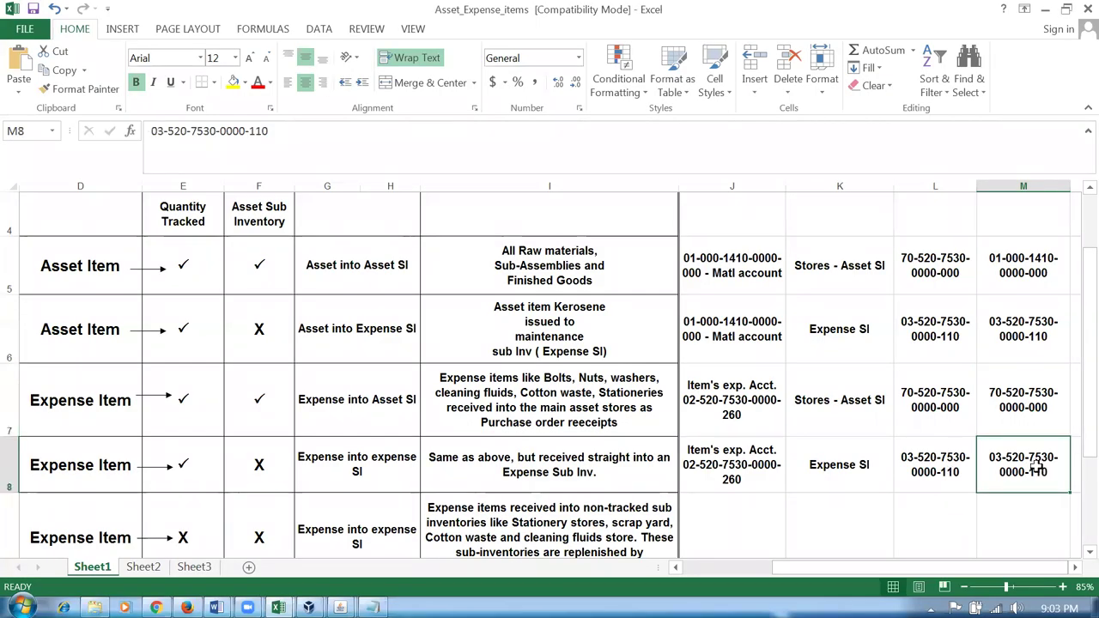
drag(827, 402, 830, 445)
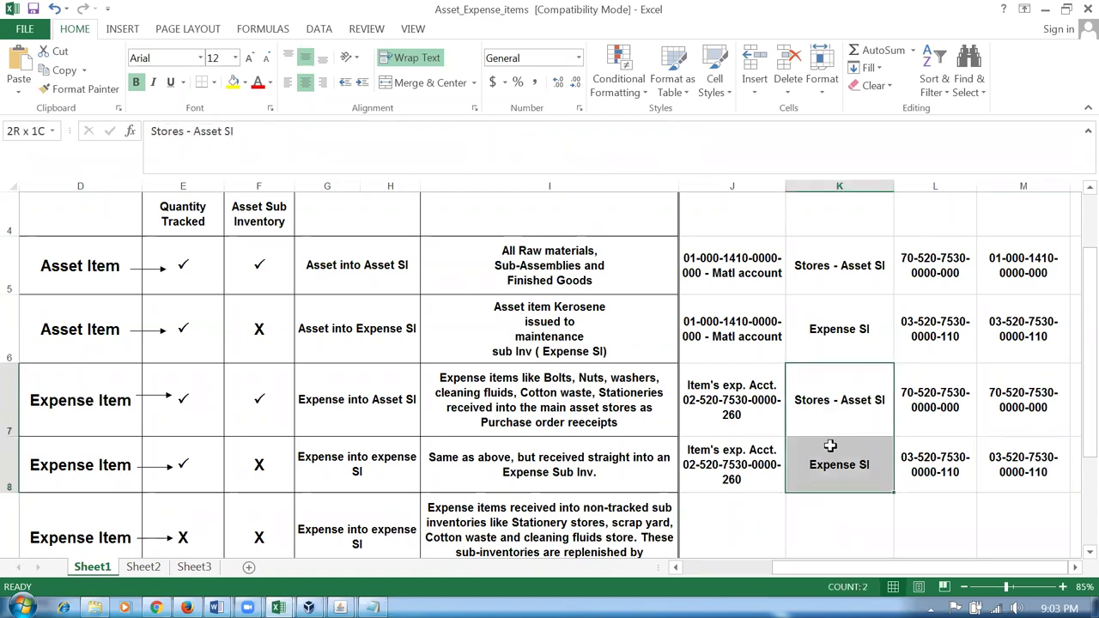
click(707, 400)
drag(691, 461, 691, 462)
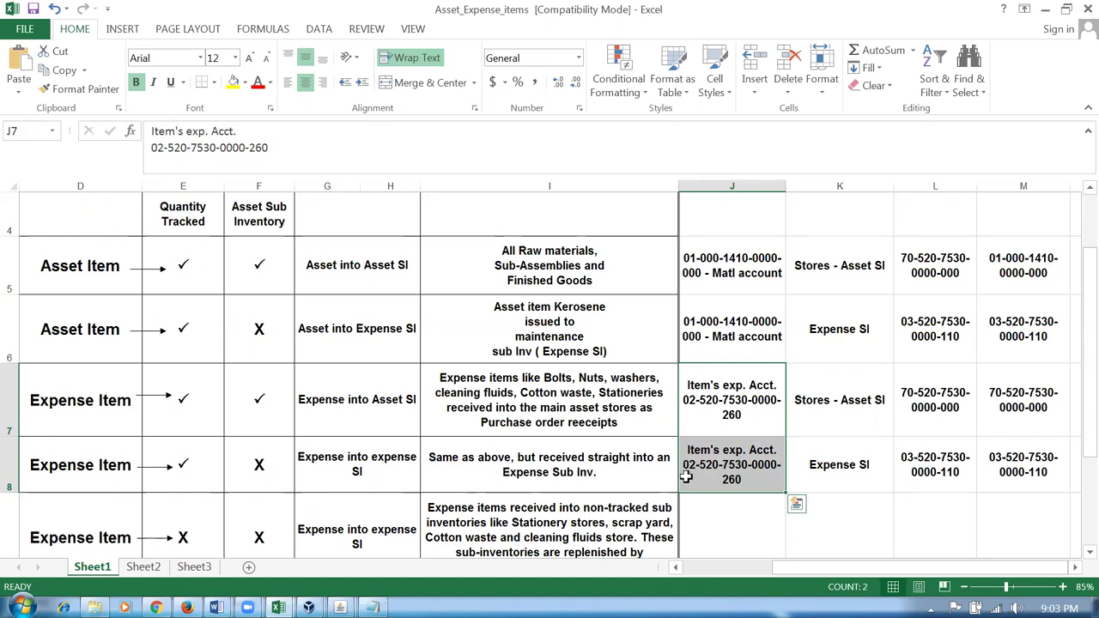
click(845, 518)
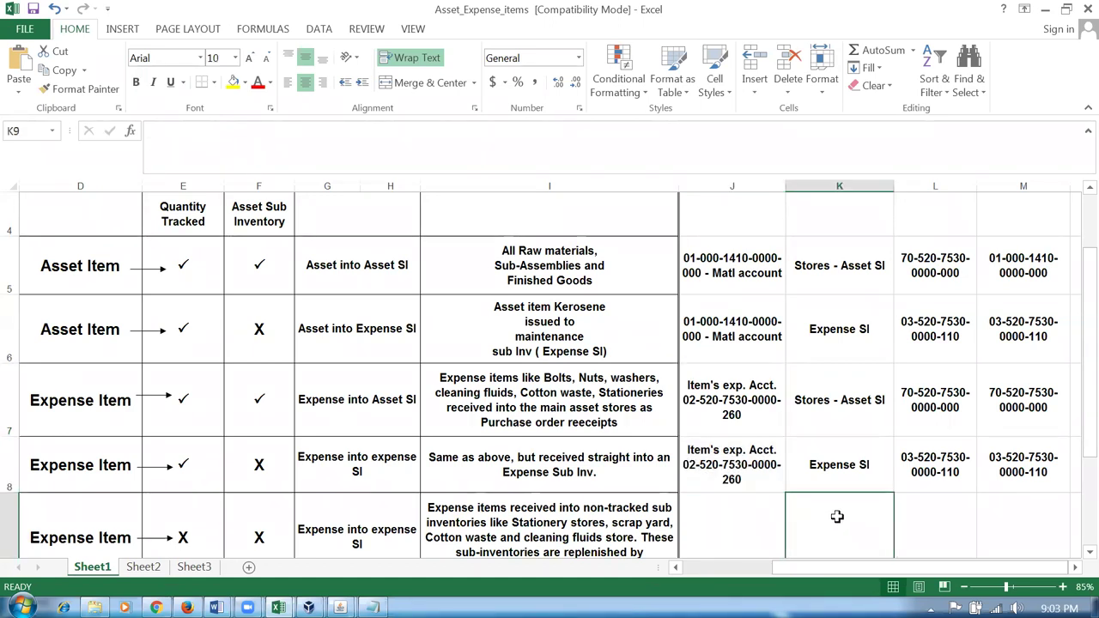